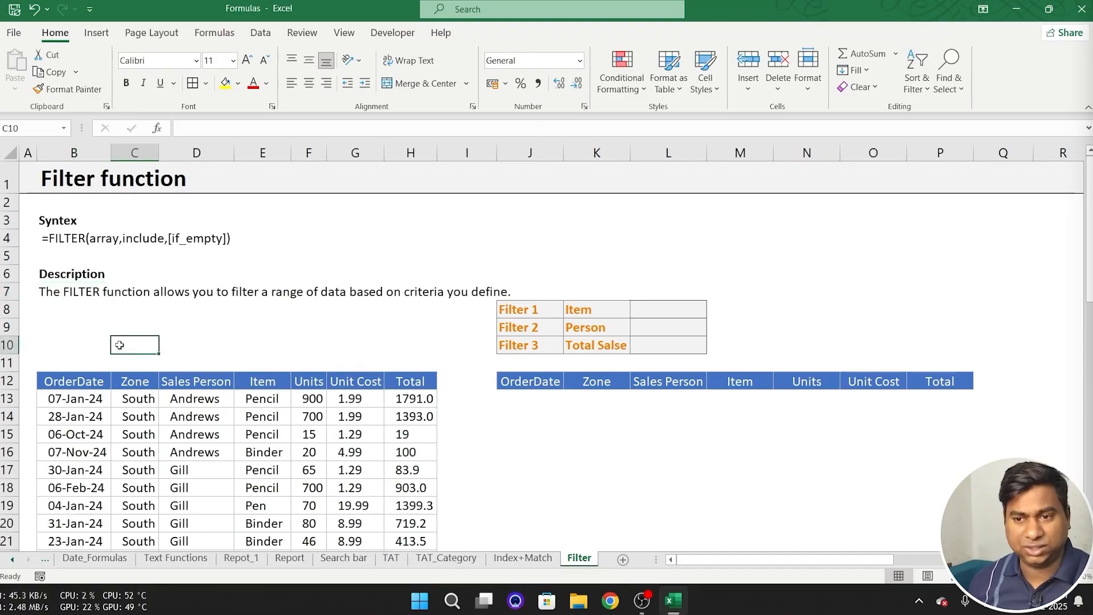
- Turn on AutoFilter for the header row of the source order table
click(54, 296)
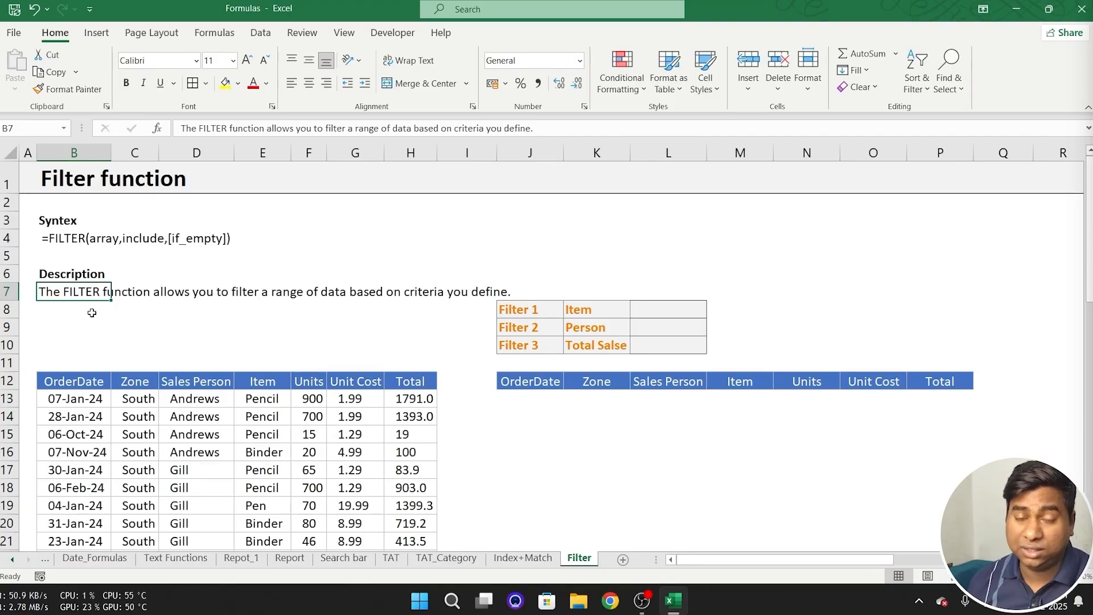
scroll(169, 318, down, 2)
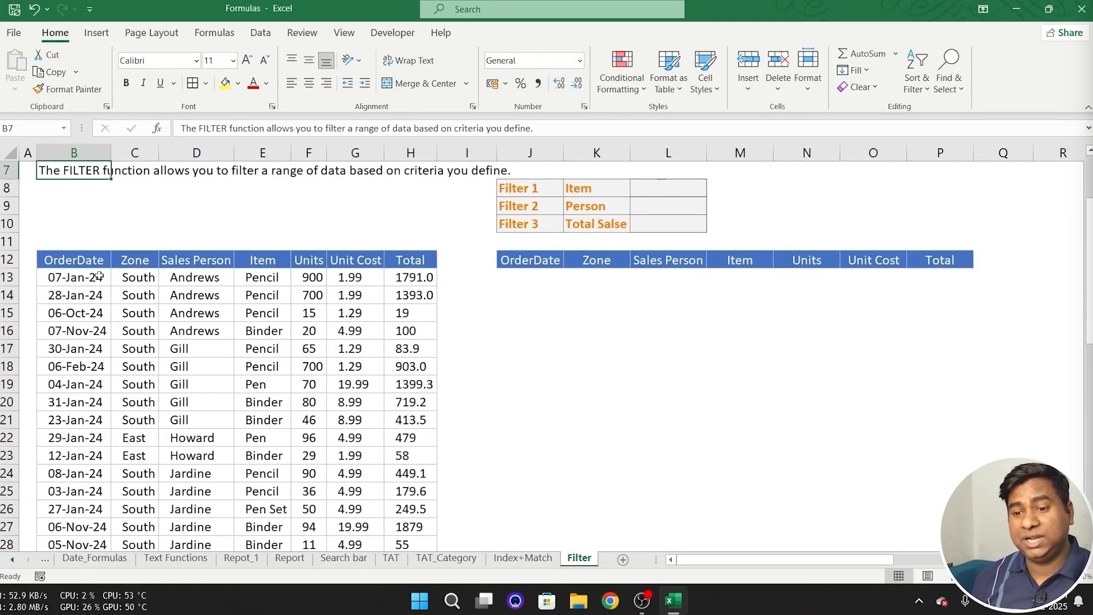
key(ctrl+Down)
key(ctrl+shift+l)
- Filter the order table's Sales Person column to show only the salesperson listed in cell D17
key(Right)
key(Right)
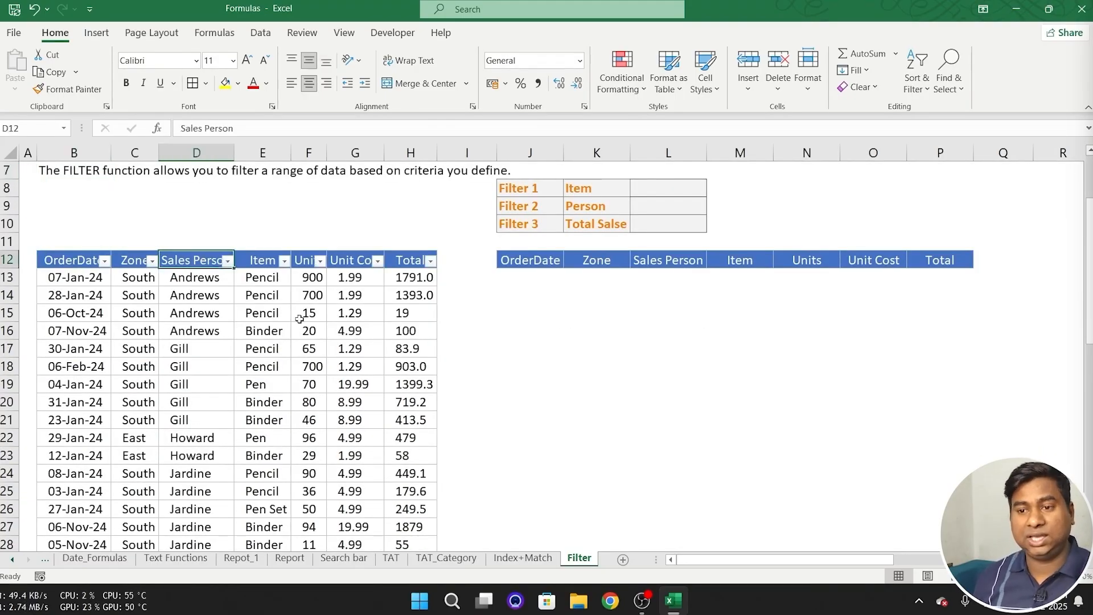
key(alt+Down)
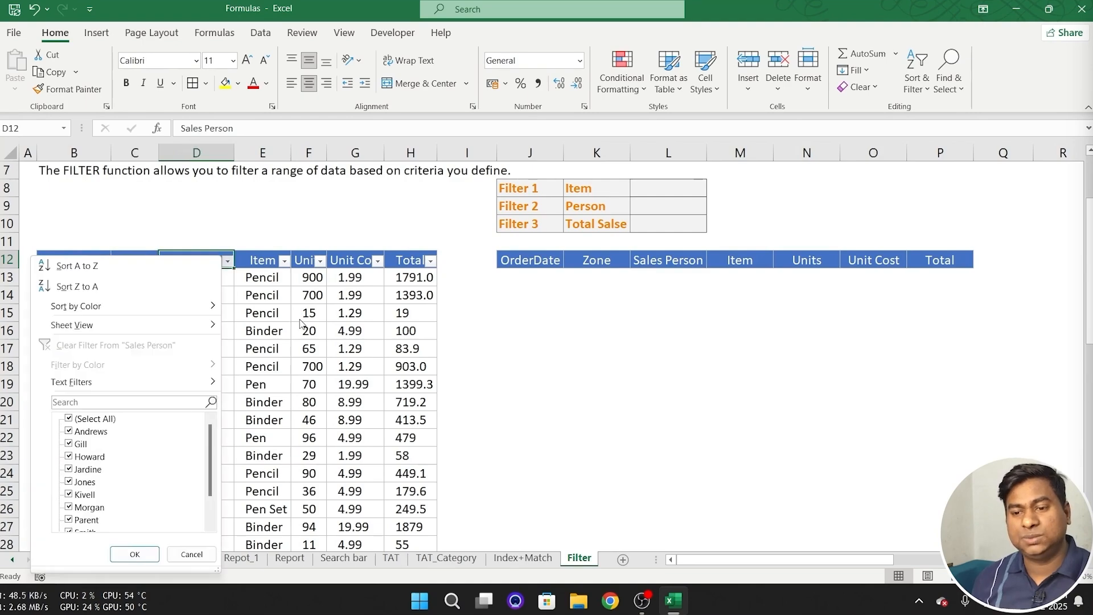
key(Down)
key(Down)
key(Down)
key(Down)
key(Down)
key(Down)
key(Down)
key(space)
key(Down)
key(Down)
key(space)
key(Return)
- Filter the order table's Item column to show only Pencil
key(Right)
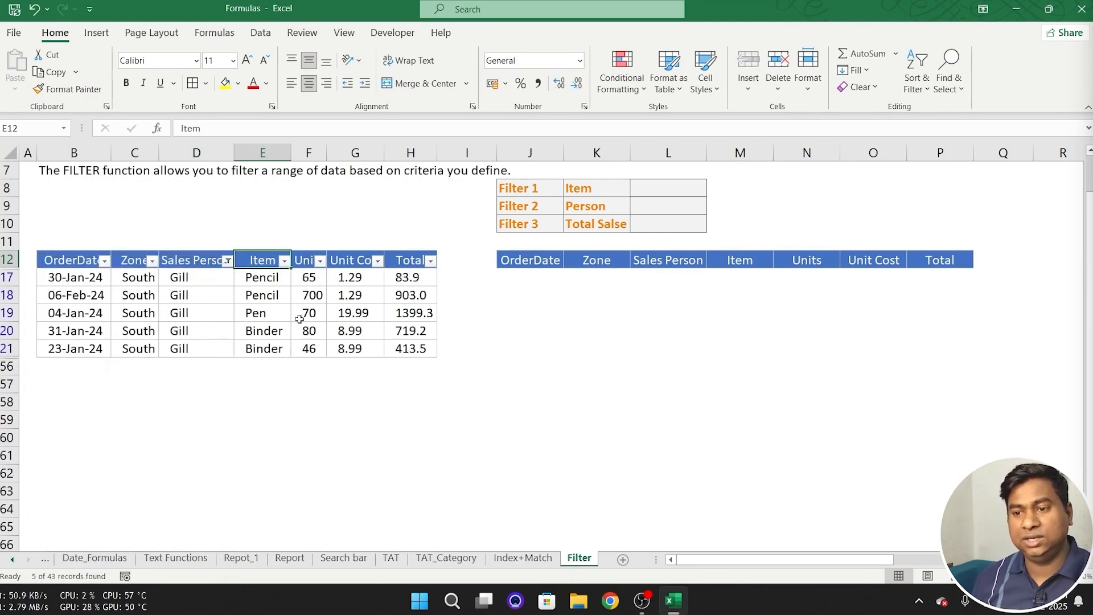
key(alt+Down)
key(Down)
key(Down)
key(Down)
key(Down)
key(Down)
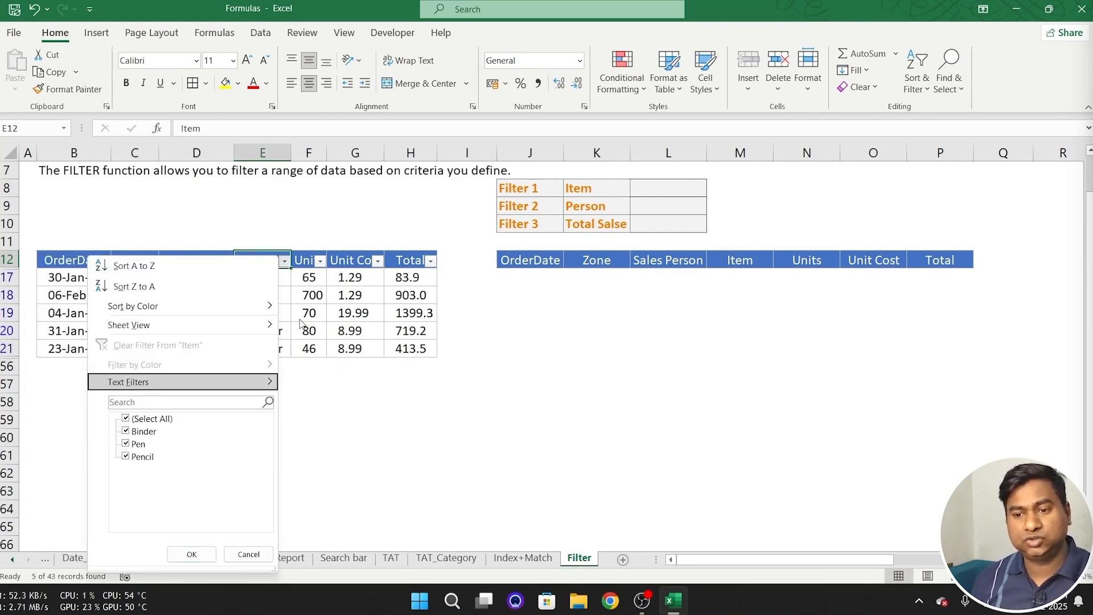
key(Down)
key(Down)
key(space)
key(Down)
key(Down)
key(Down)
key(space)
key(Return)
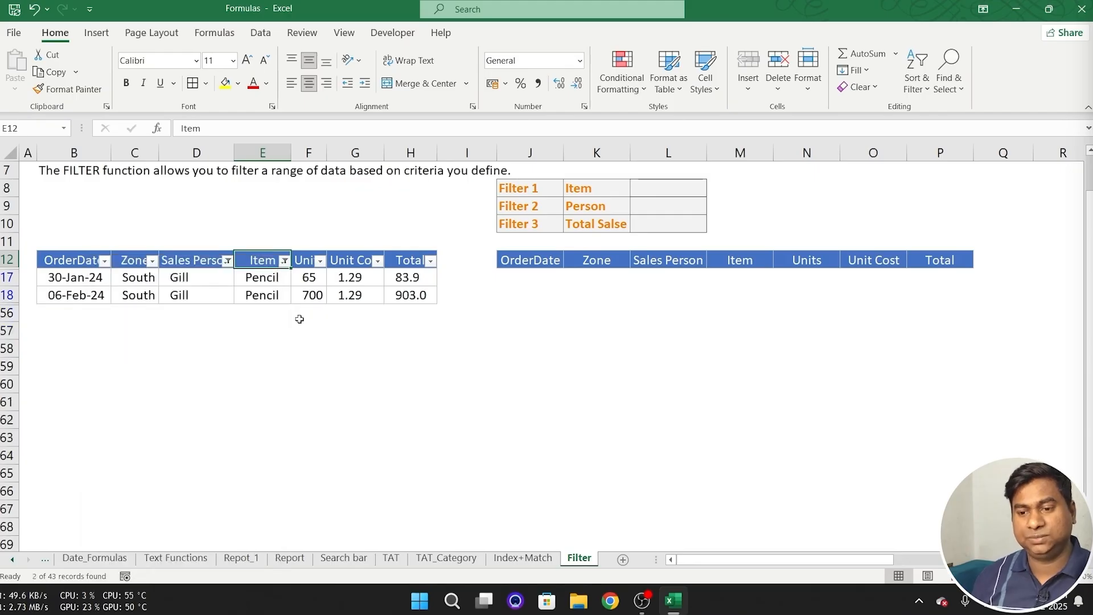
- Copy the filtered order rows without their header, then cancel the copy
key(Down)
key(Left)
key(Left)
key(Left)
key(ctrl+a)
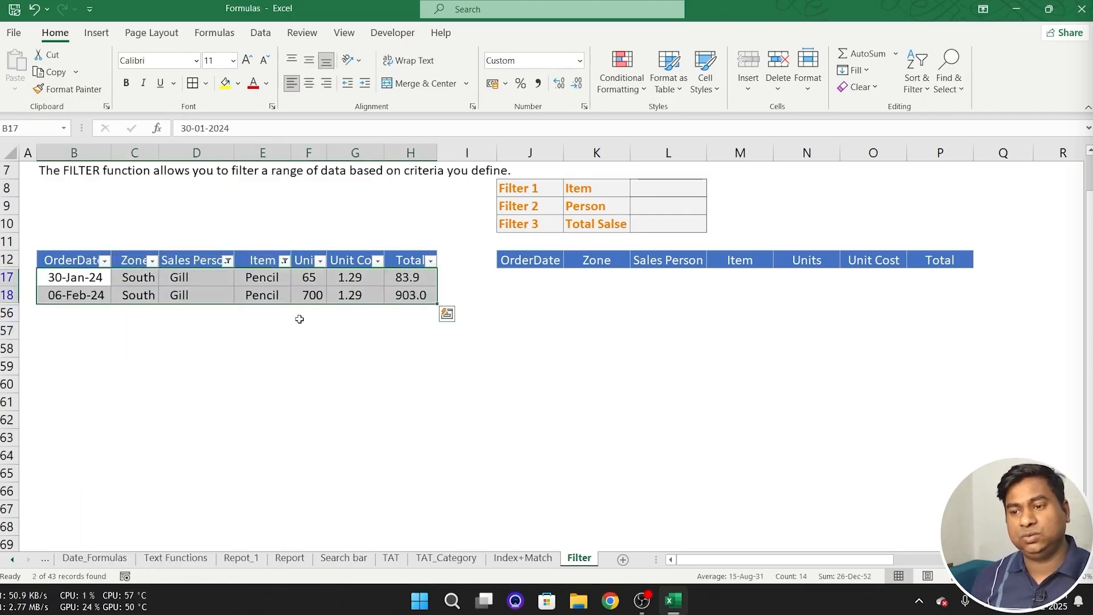
key(ctrl+c)
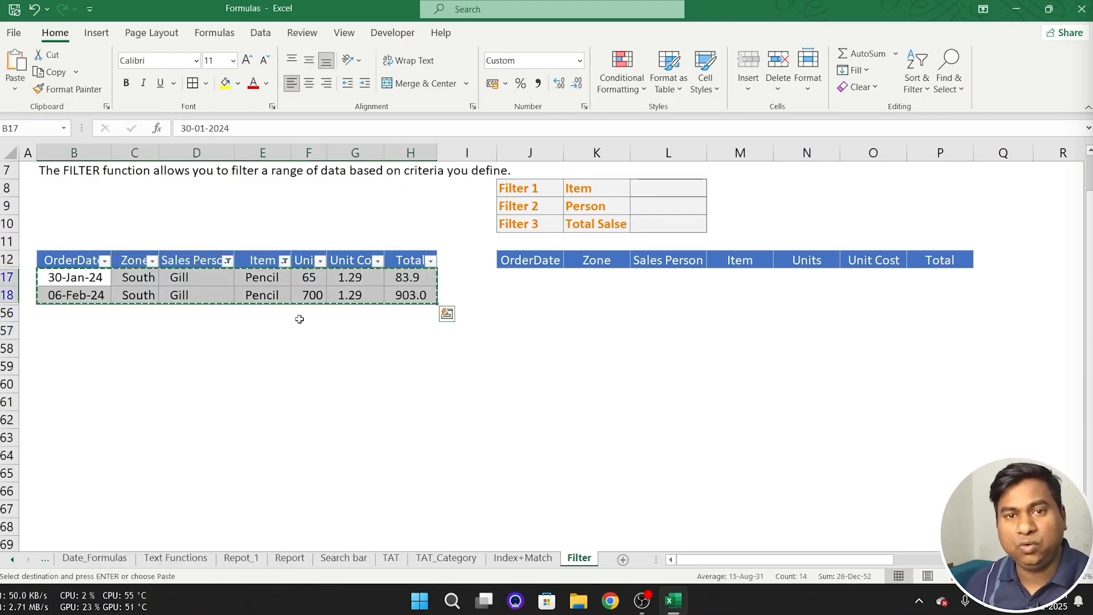
key(Escape)
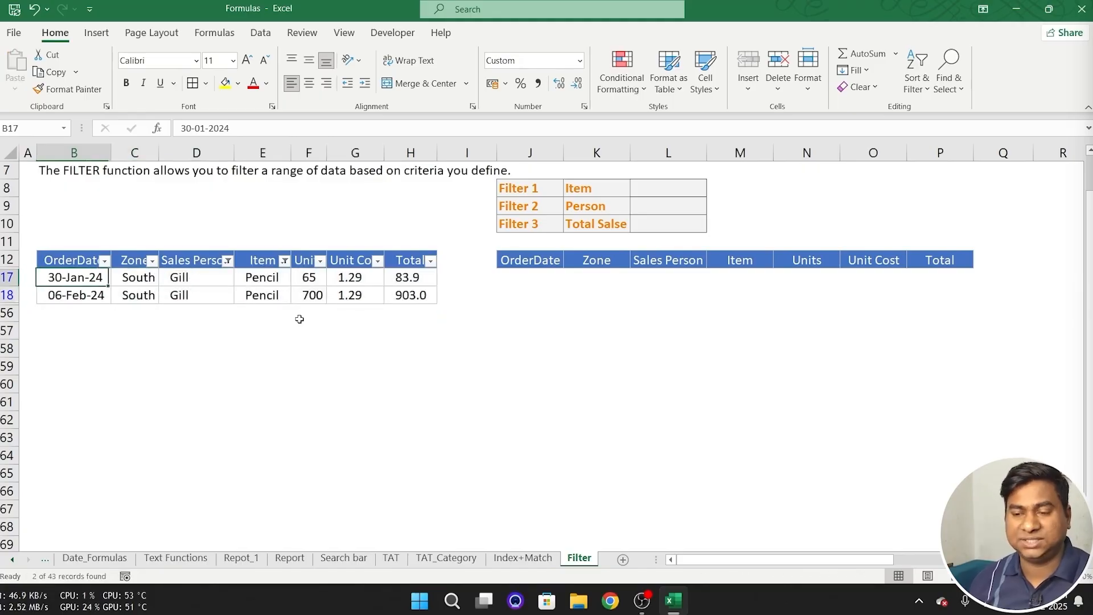
- Clear all filters from the order table while keeping AutoFilter switched on
key(Up)
key(Left)
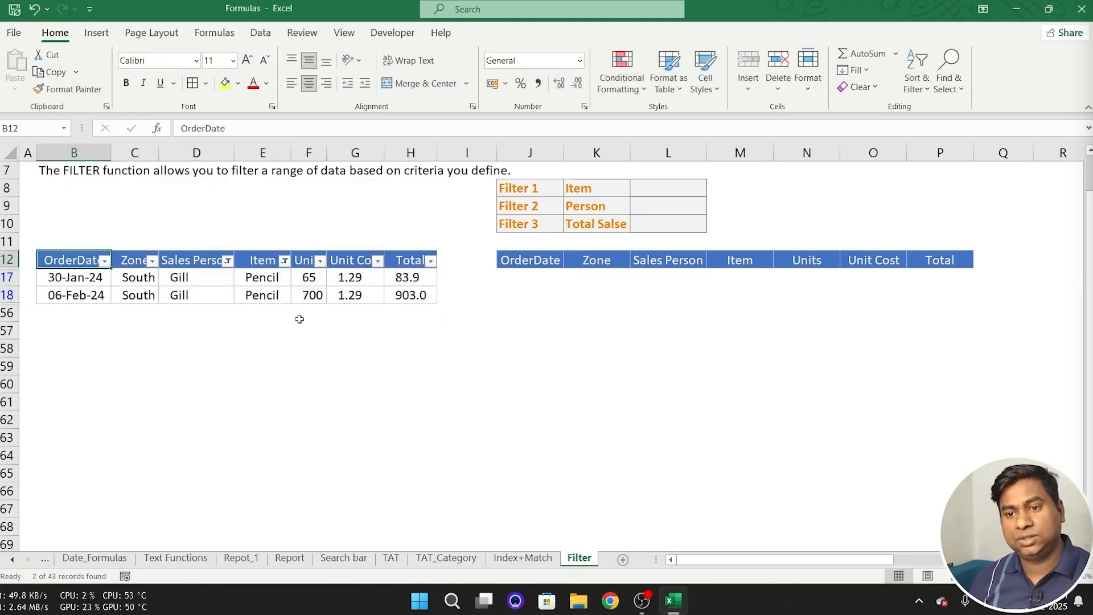
key(alt+a)
key(c)
key(Right)
key(Right)
key(Right)
key(Right)
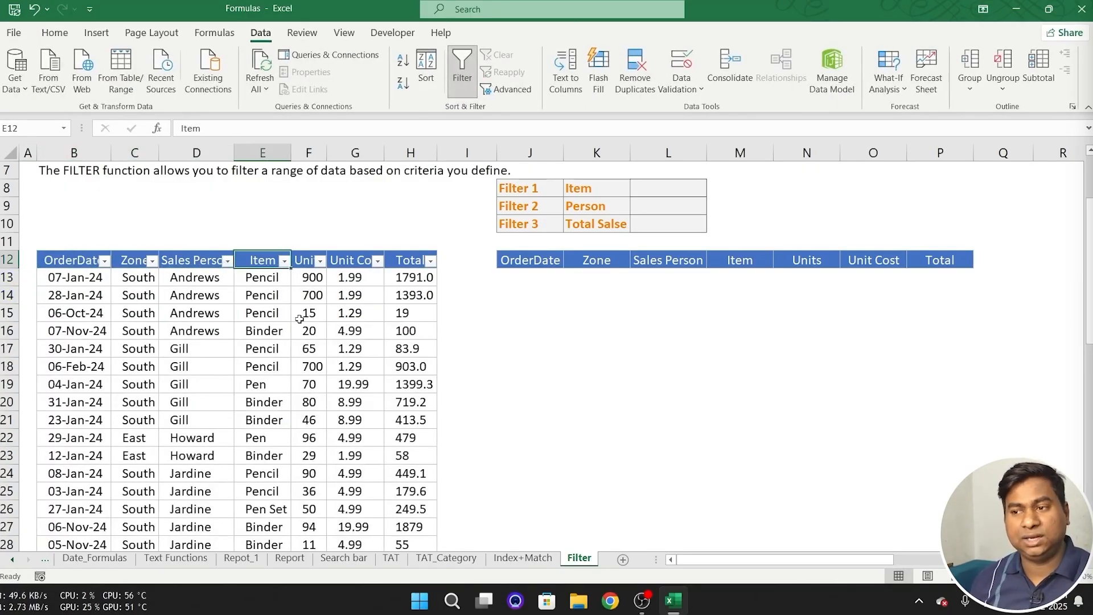
- Start a FILTER formula in cell J13 with the order data B13:H55 as its array
scroll(398, 324, up, 2)
click(530, 400)
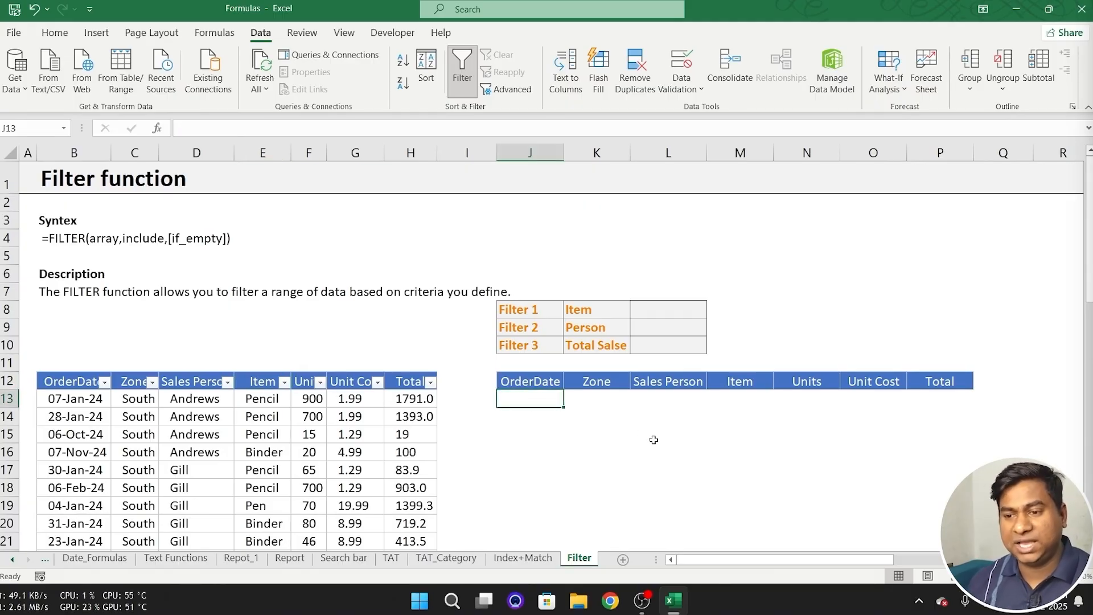
text(=)
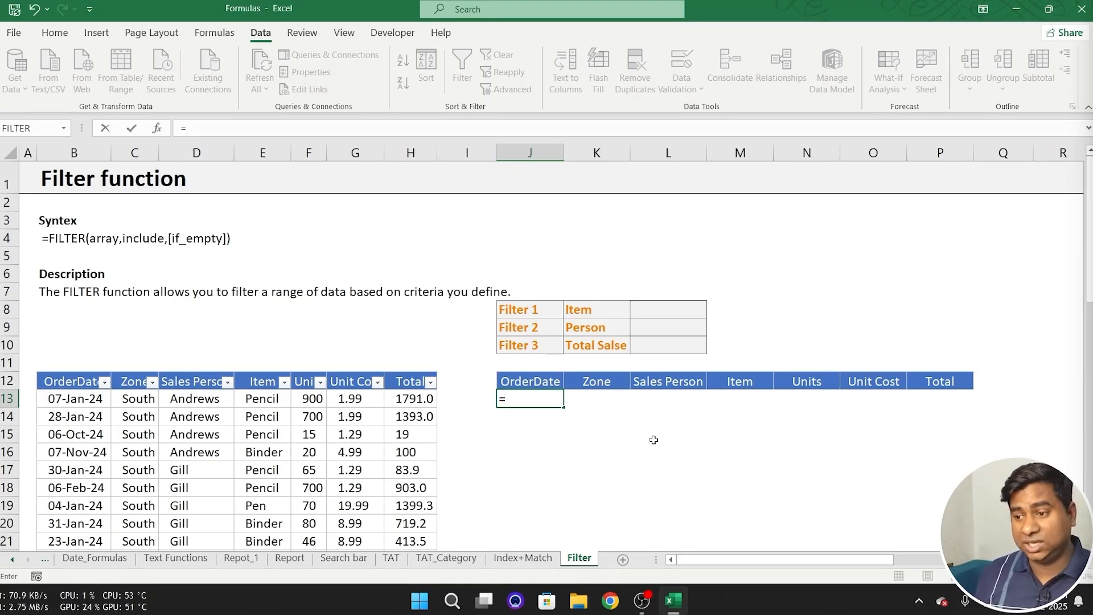
text(fil)
key(Tab)
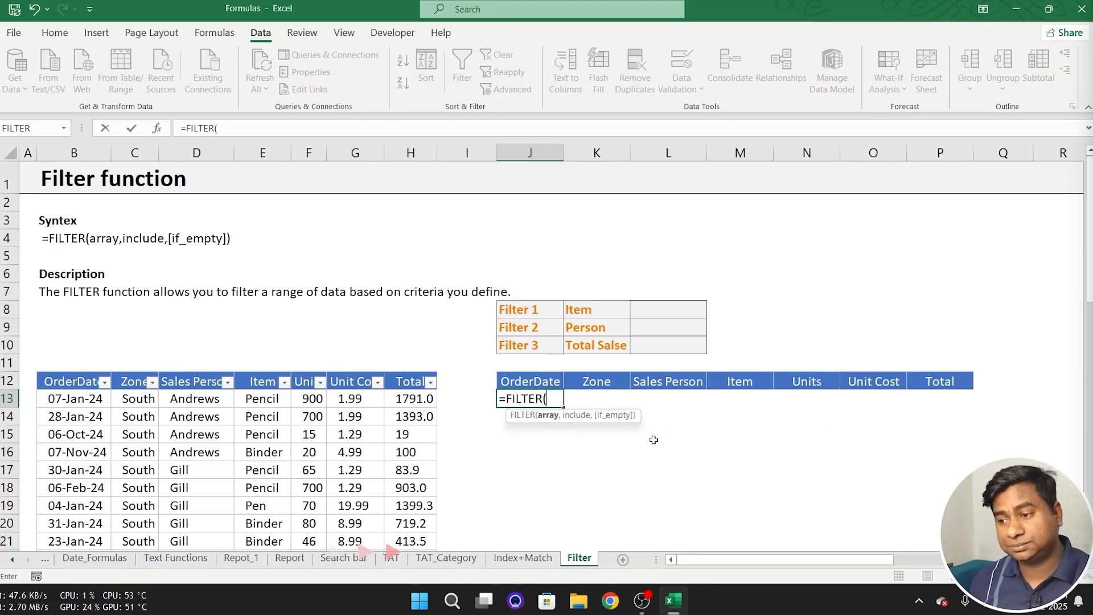
click(114, 400)
key(ctrl+shift+Right)
key(ctrl+shift+Down)
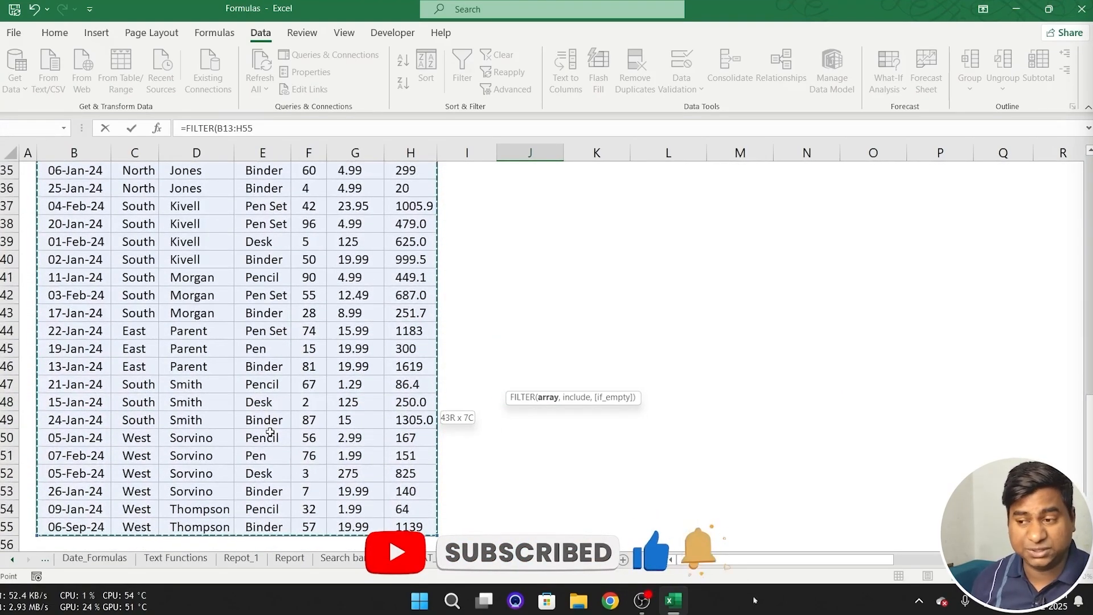
scroll(419, 407, up, 9)
scroll(453, 396, up, 3)
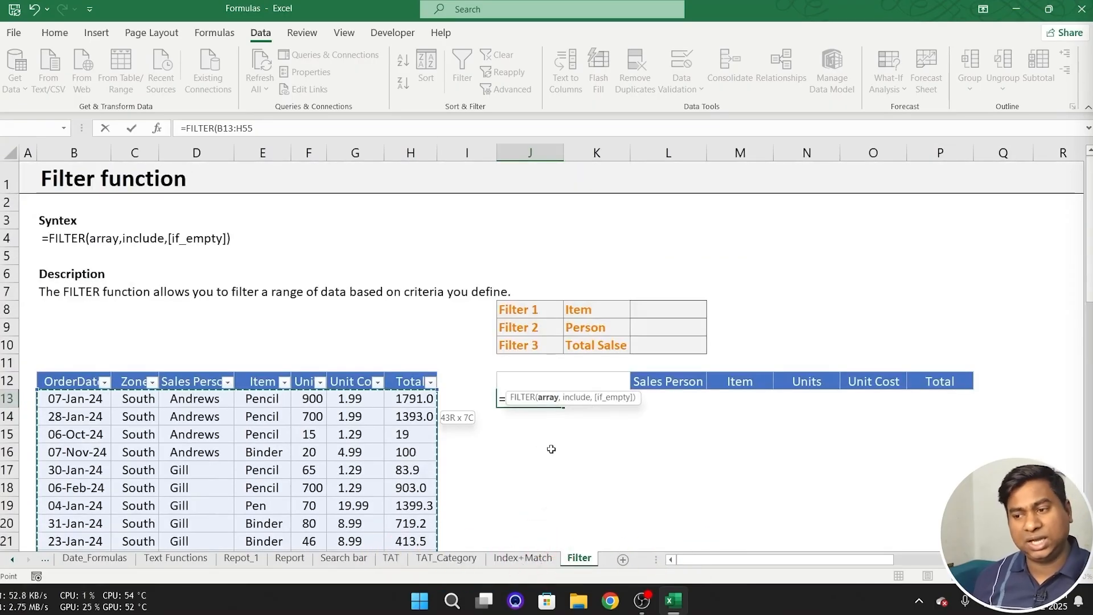
text(,)
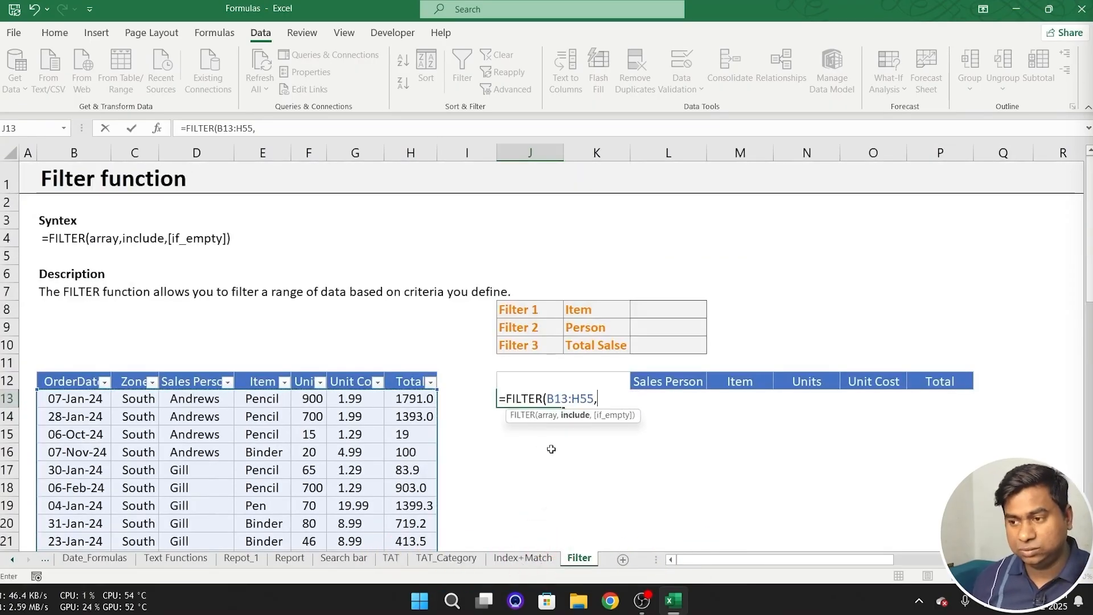
- Complete the FILTER formula with the include condition D13:D55=L9 and enter it
click(200, 401)
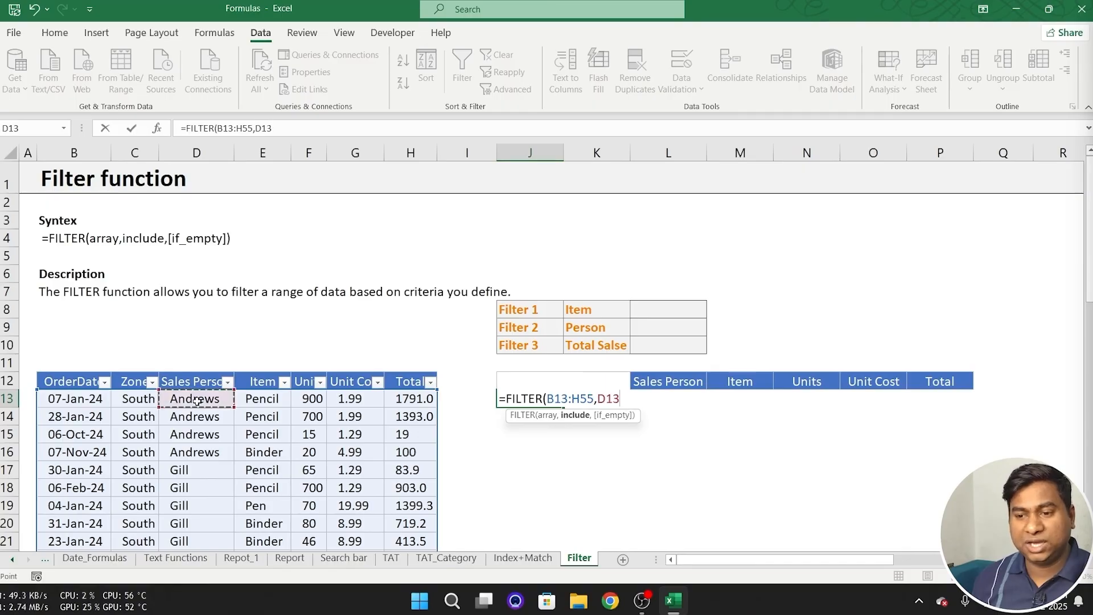
key(ctrl+shift+Down)
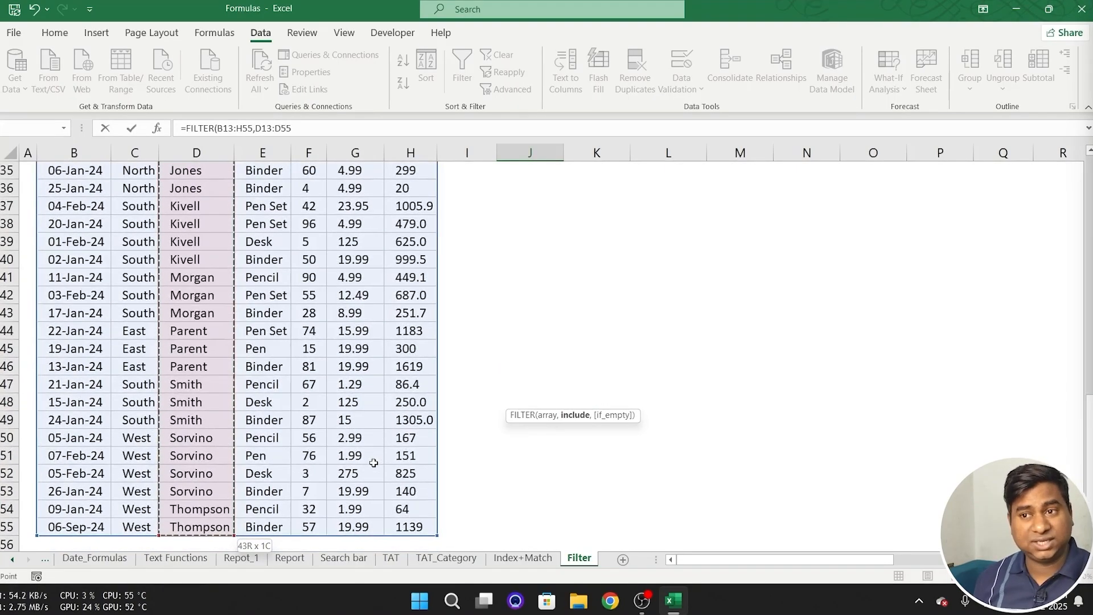
text(=)
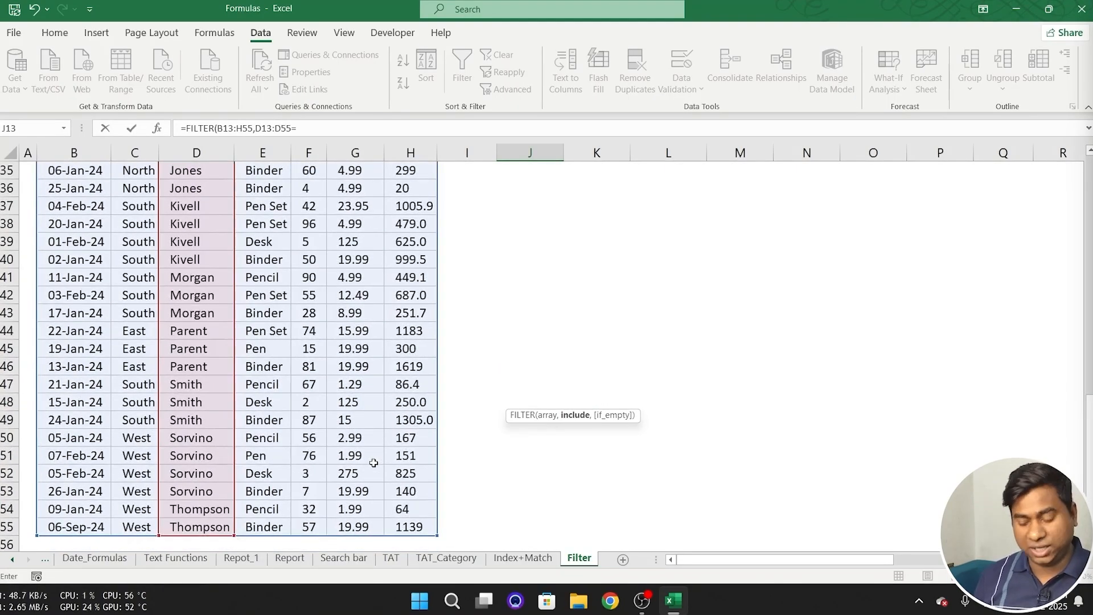
scroll(546, 414, up, 11)
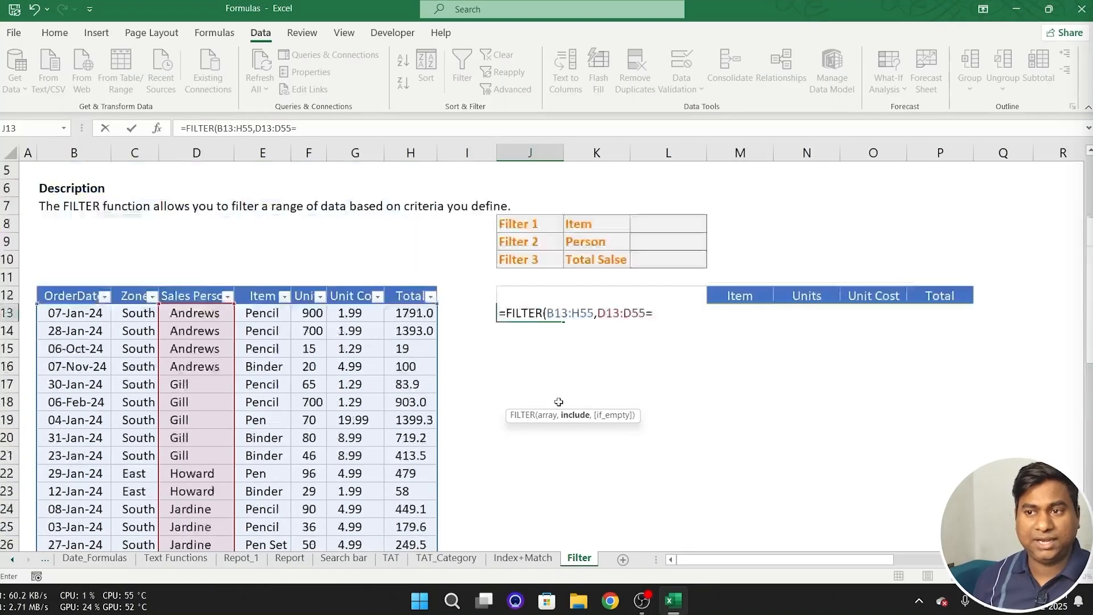
click(660, 327)
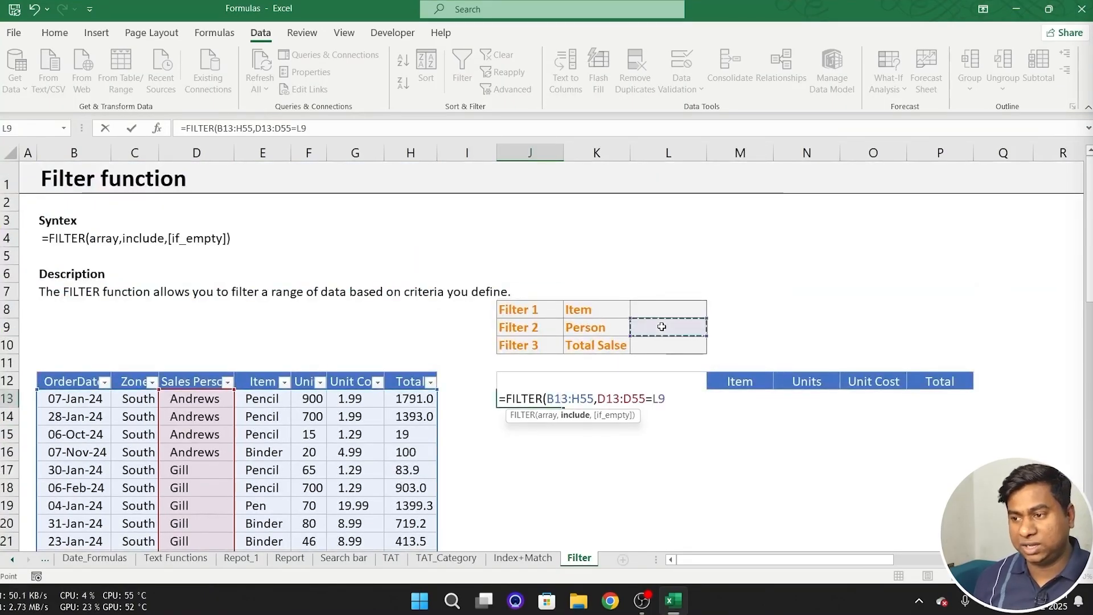
text())
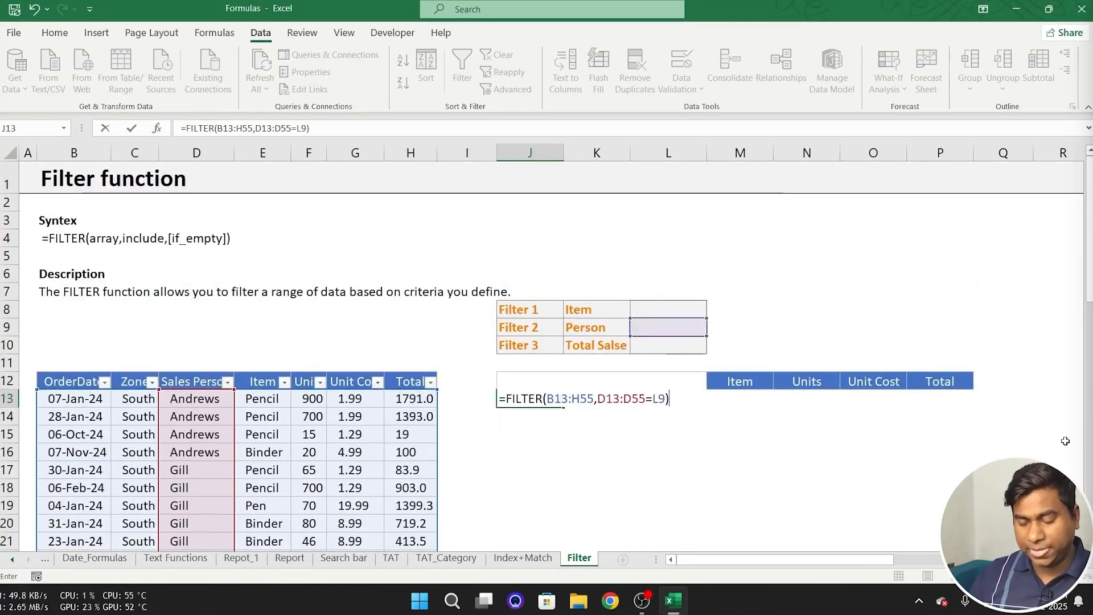
key(Return)
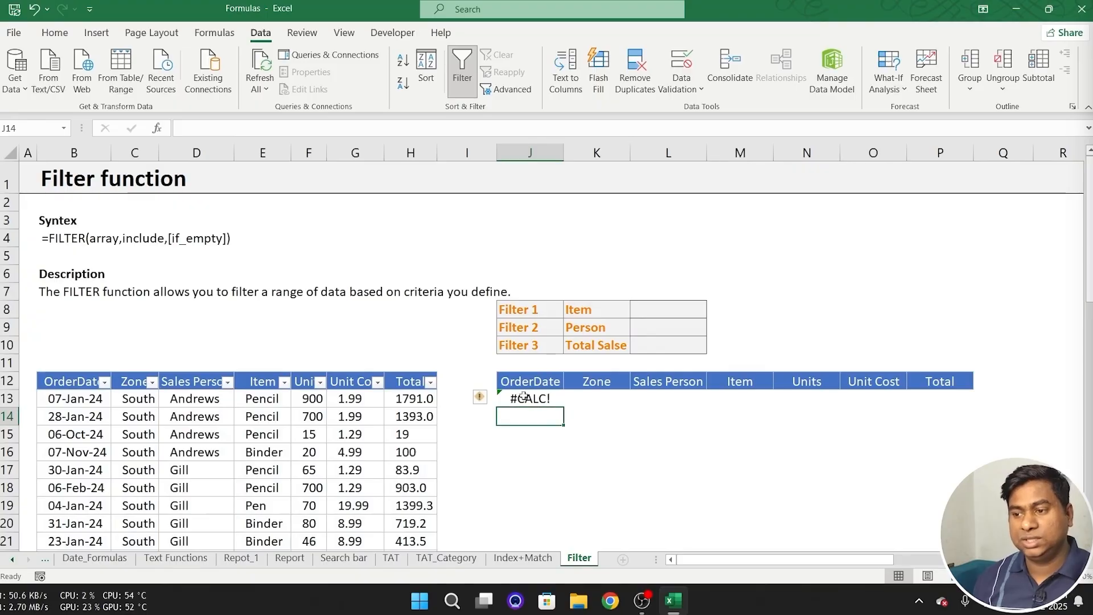
- Set the Person criterion in cell L9 to the salesperson listed in cell D17
click(547, 405)
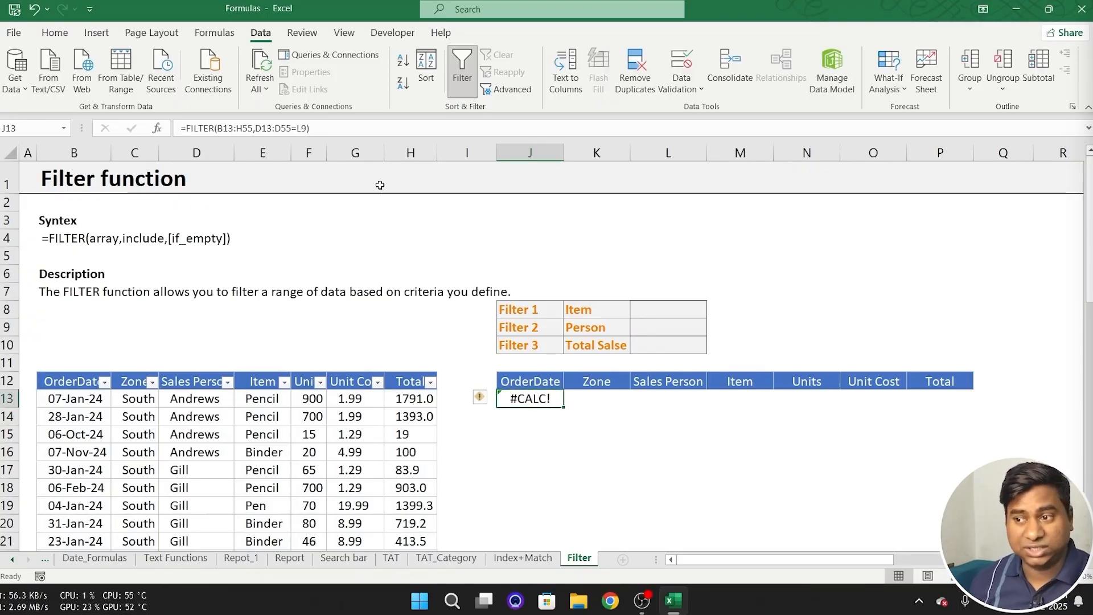
click(656, 331)
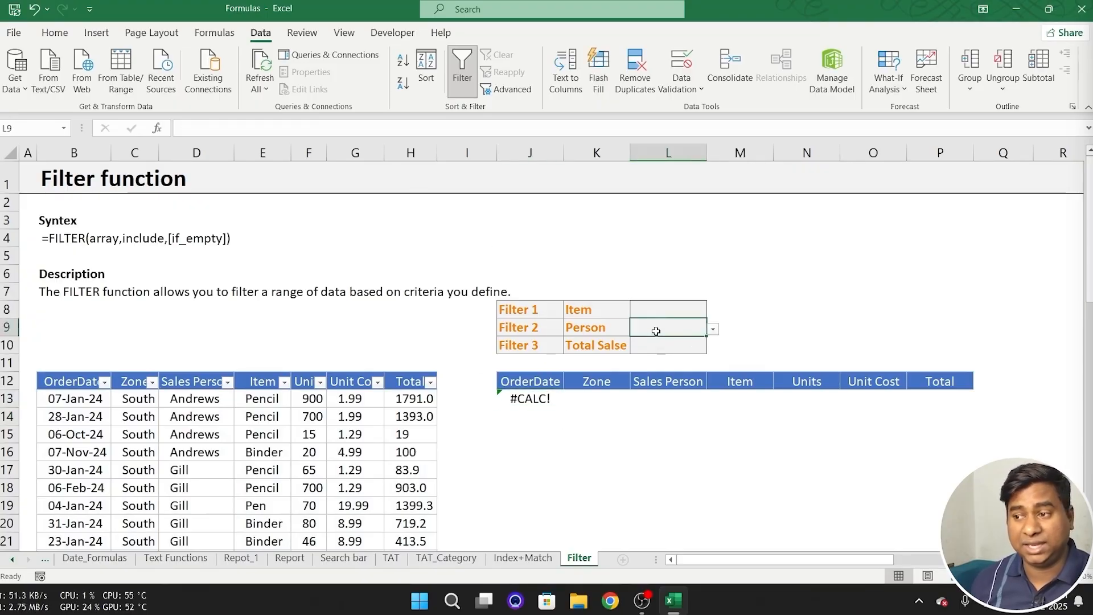
click(713, 330)
click(620, 345)
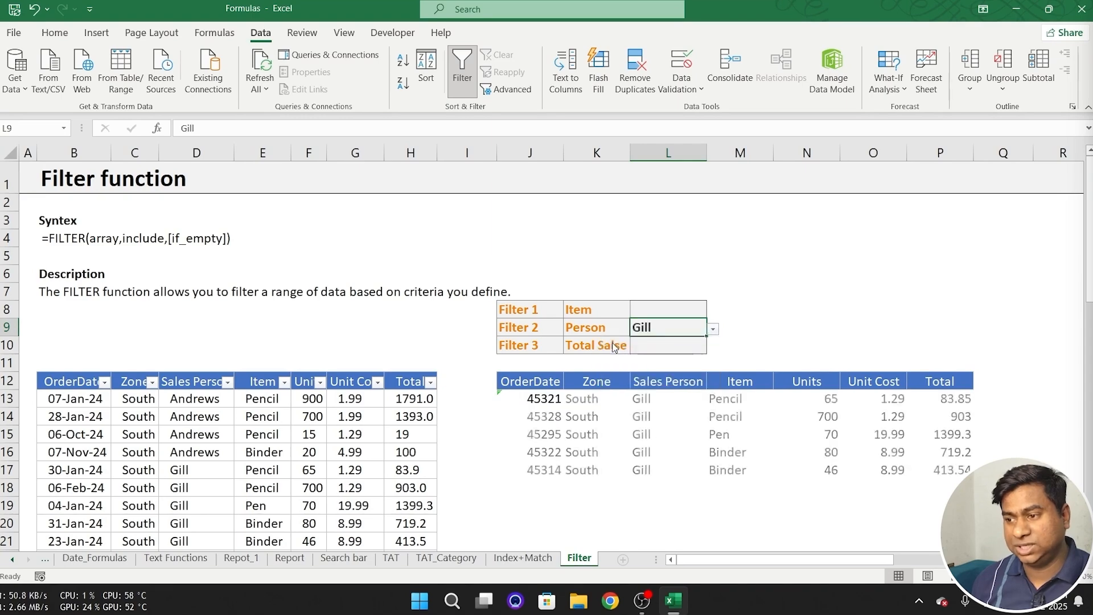
- Inspect the rows spilled from the FILTER formula in J13 and their OrderDate values
click(529, 403)
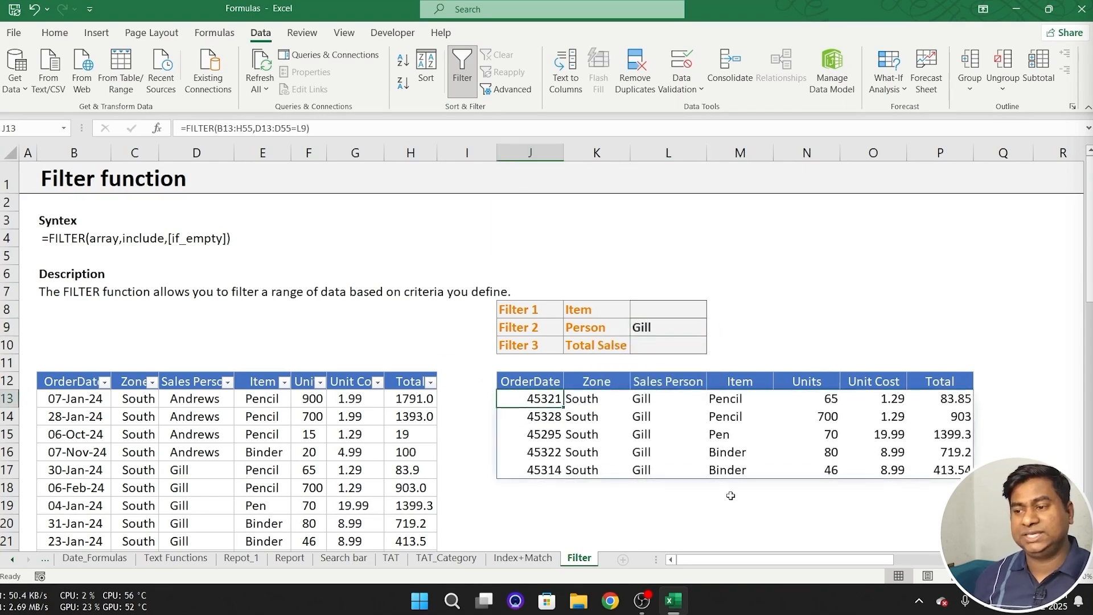
key(ctrl+shift+Right)
key(ctrl+shift+Down)
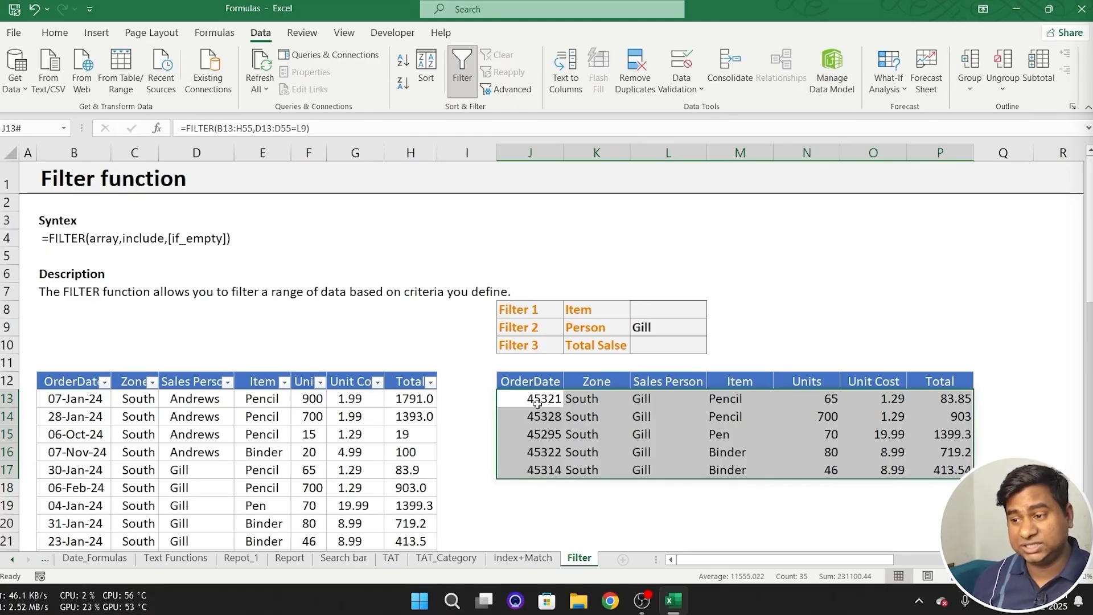
drag(535, 401, 535, 462)
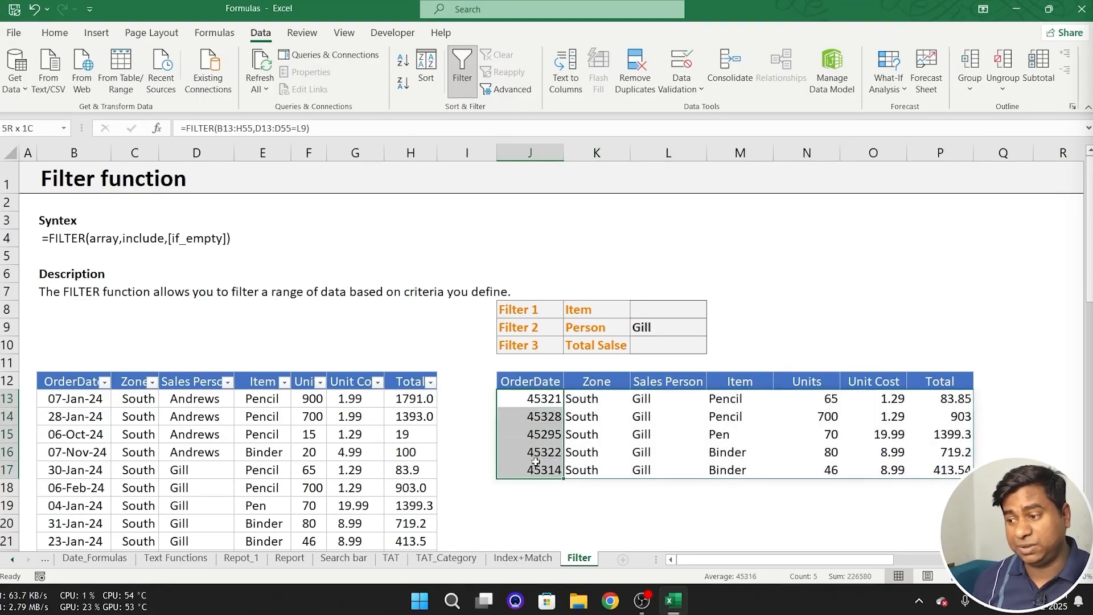
- Filter the source table's Sales Person column to the person in D17 and compare its rows with the formula results
click(194, 470)
click(227, 381)
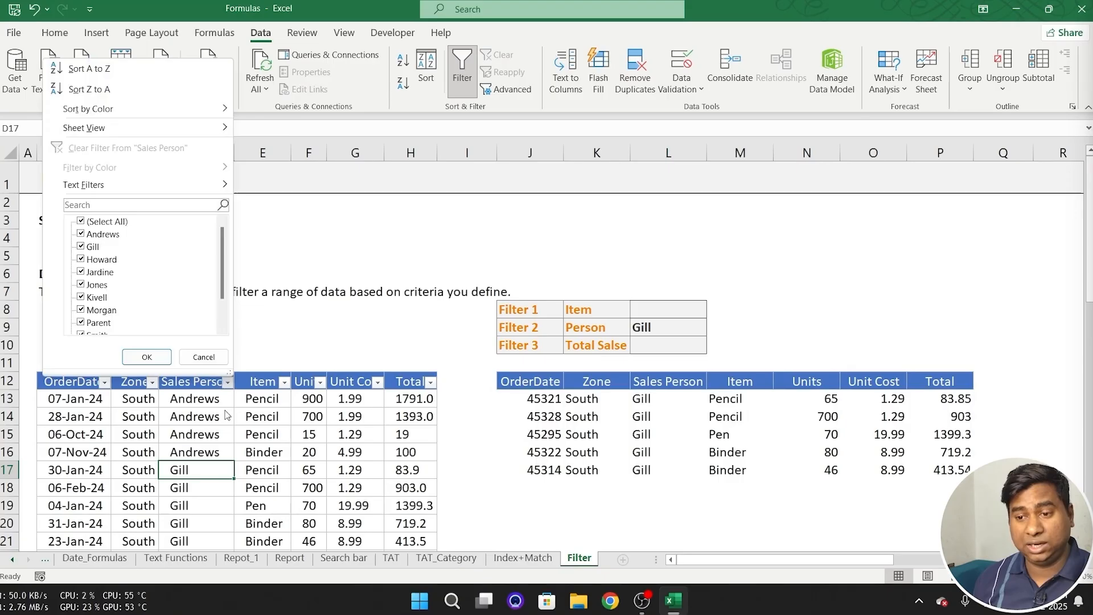
click(101, 221)
click(92, 246)
click(146, 357)
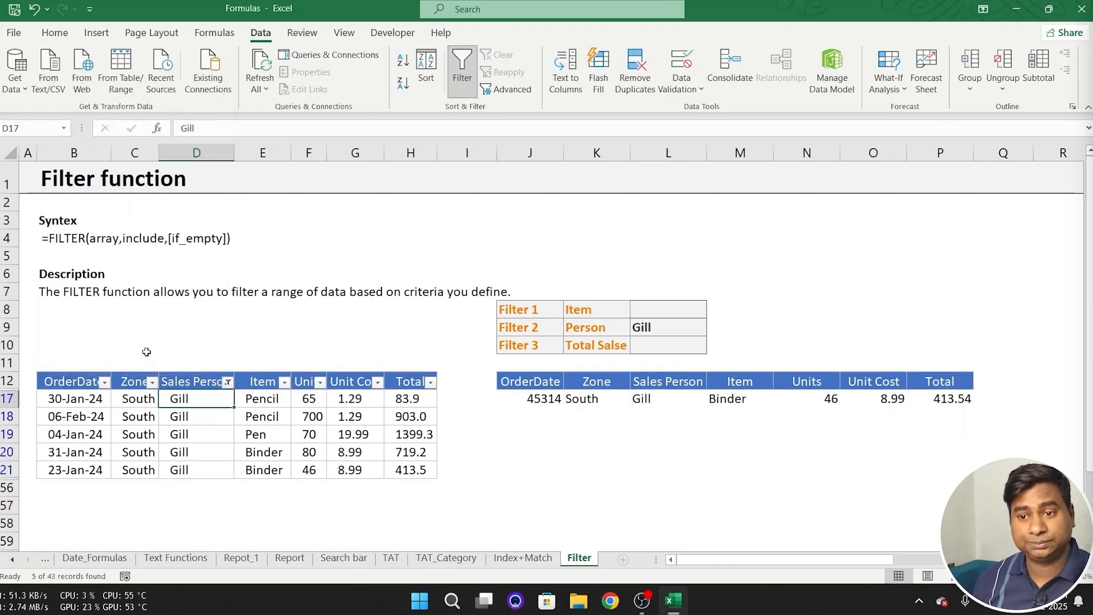
drag(208, 397, 218, 473)
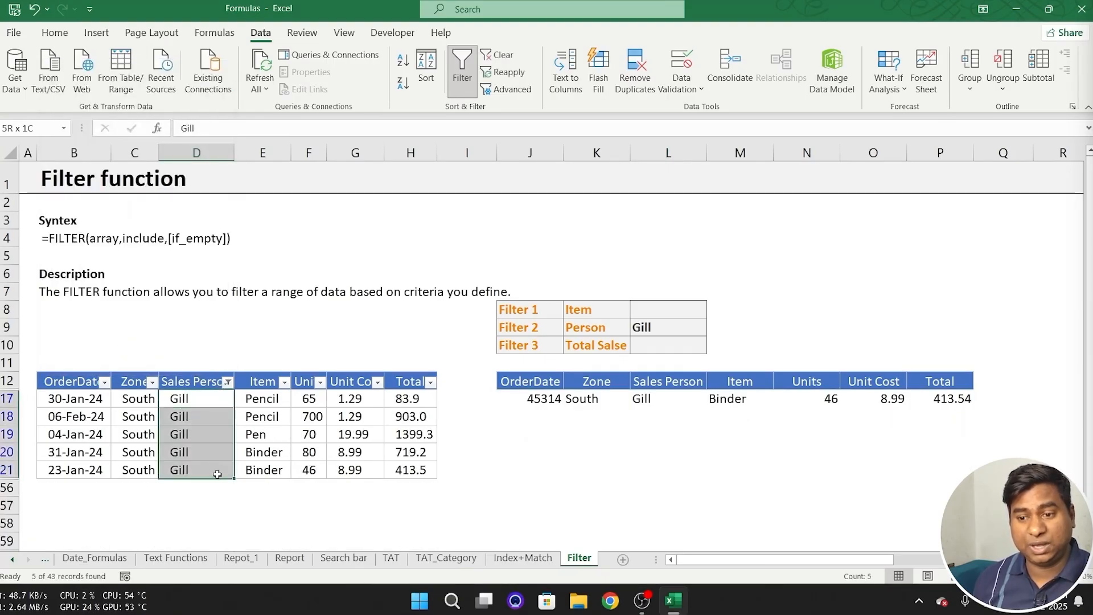
- Clear the Sales Person filter from the source table and return to the FILTER results
click(227, 382)
click(114, 146)
click(759, 436)
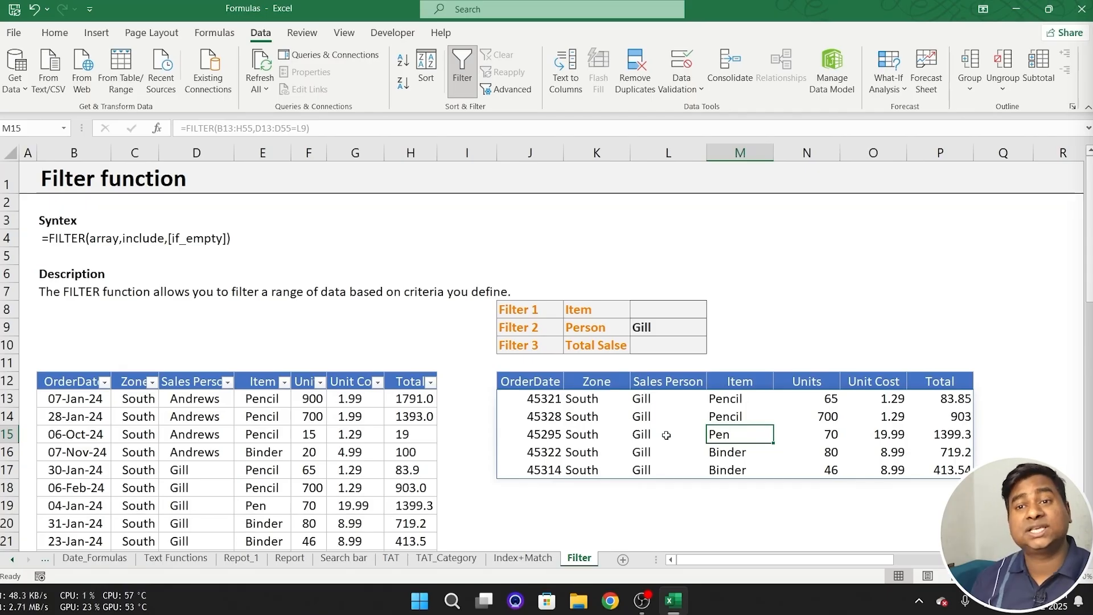
- Switch the Person criterion in L9 through three other salespeople and compare the rows the FILTER formula returns
click(684, 337)
click(712, 329)
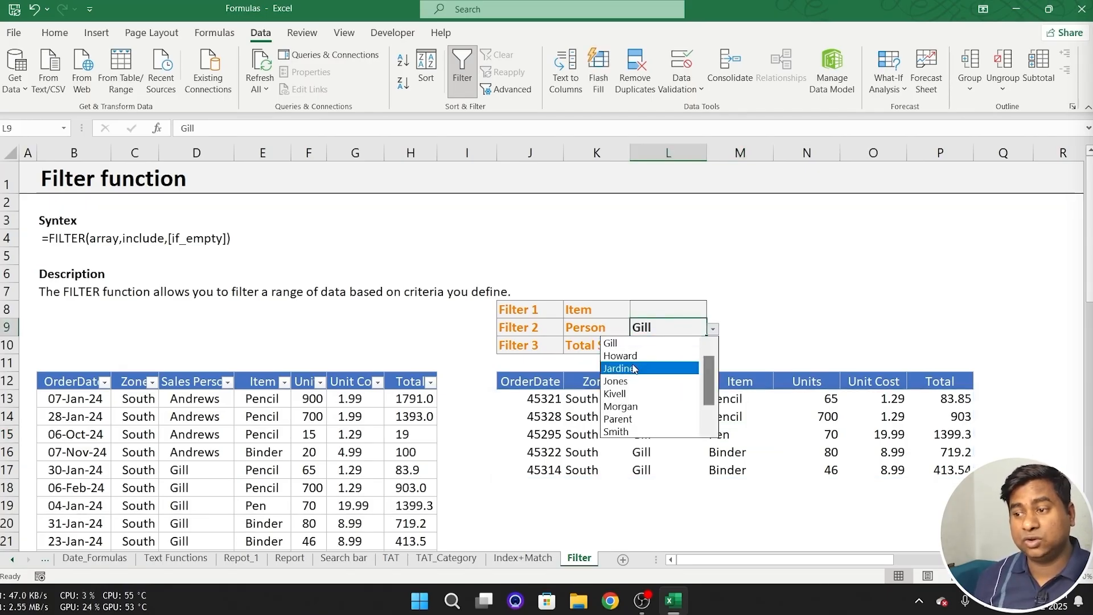
click(632, 382)
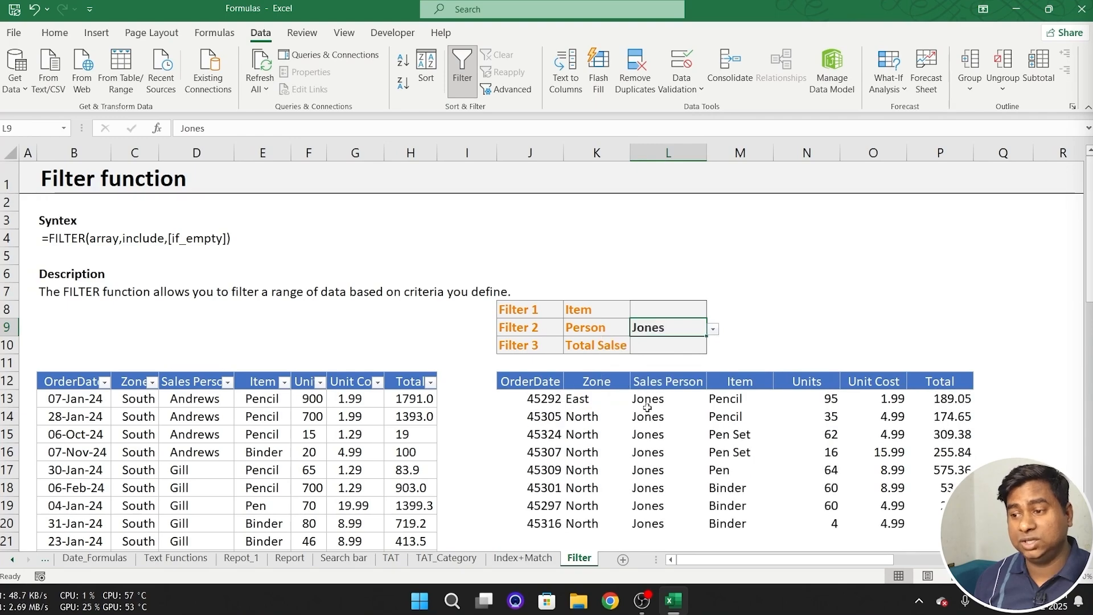
click(712, 330)
click(626, 406)
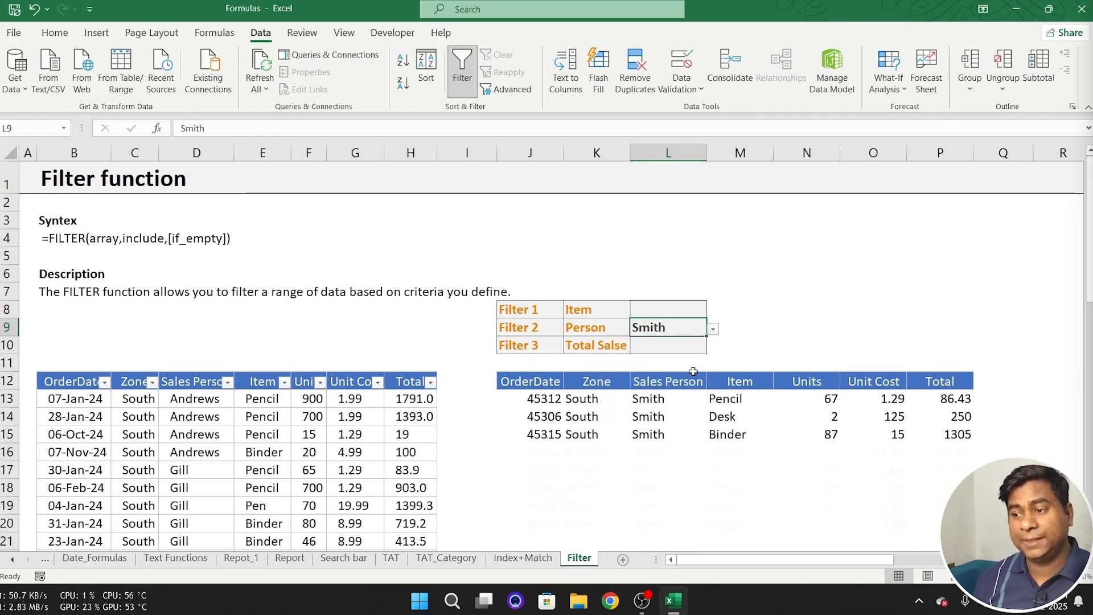
click(712, 330)
click(663, 418)
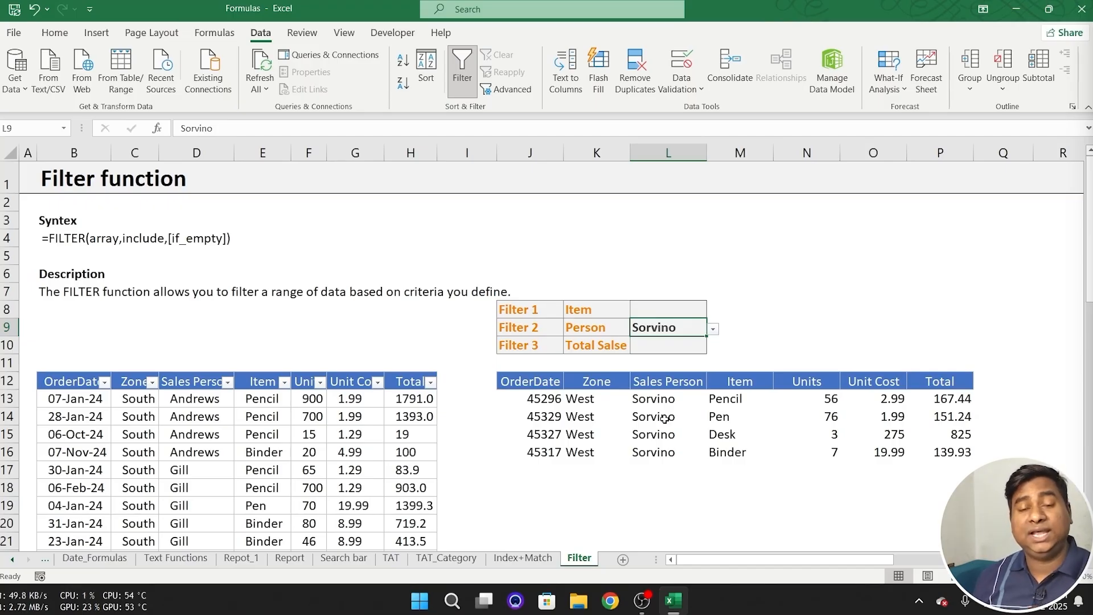
- Enter the note "since 2019 version" in C3 beside the Syntex heading
click(80, 237)
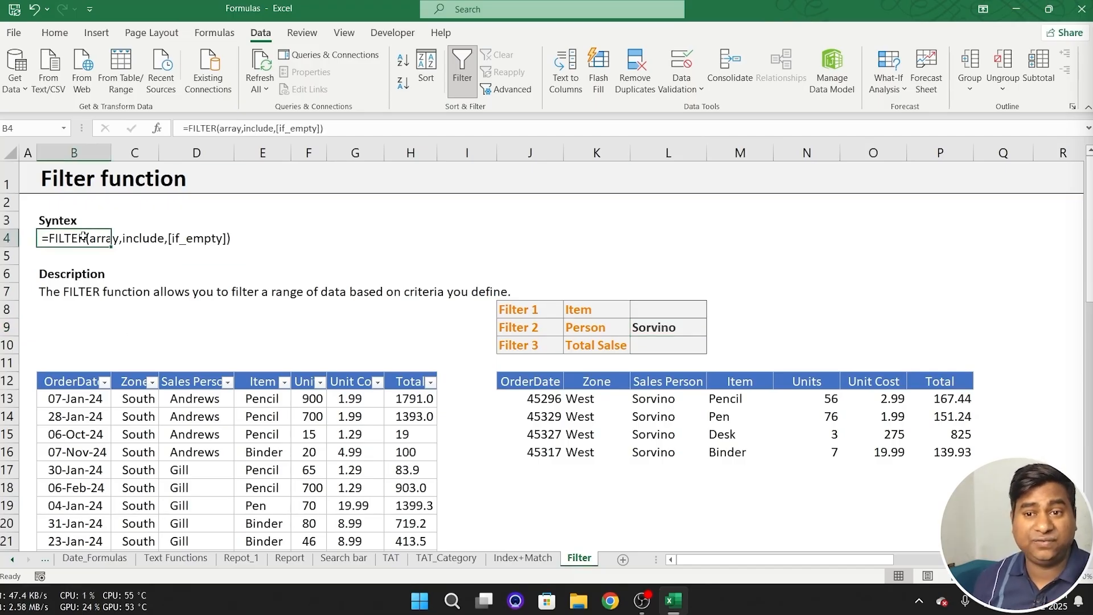
click(115, 222)
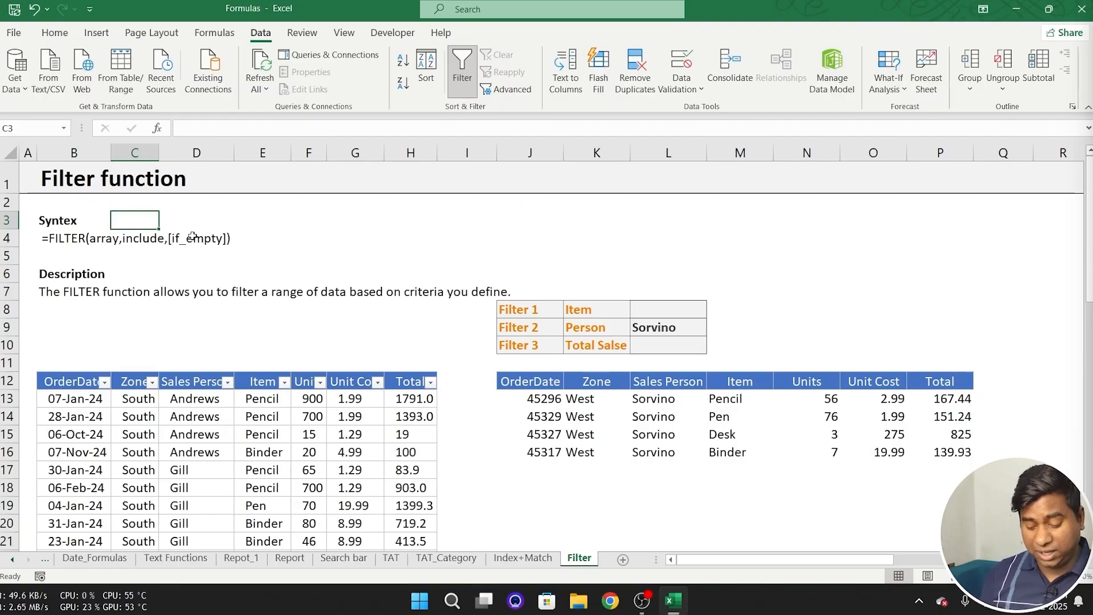
text(after)
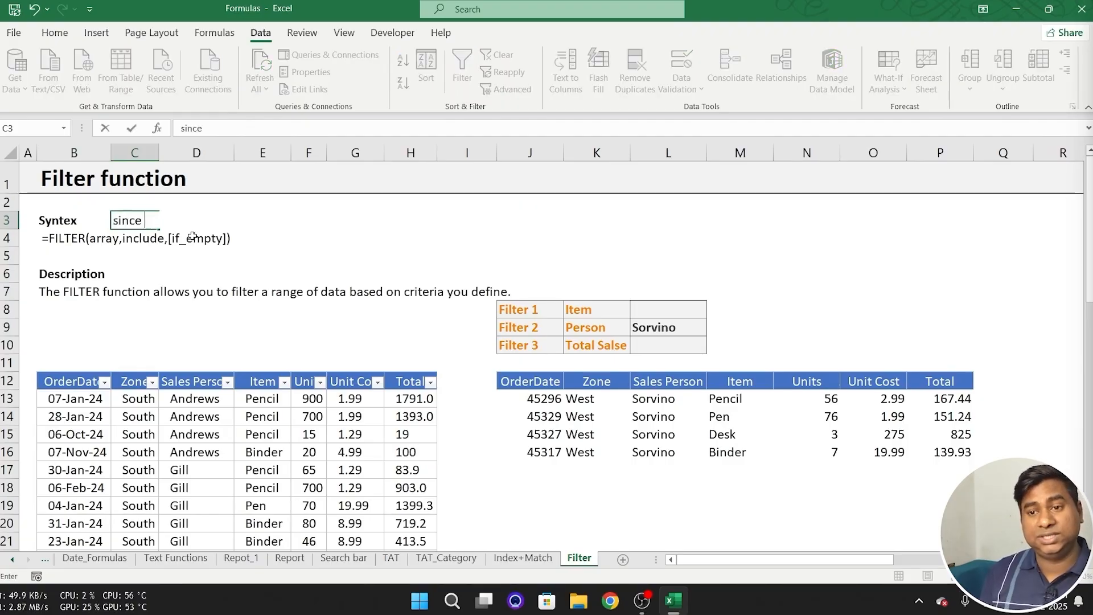
text(2019 v)
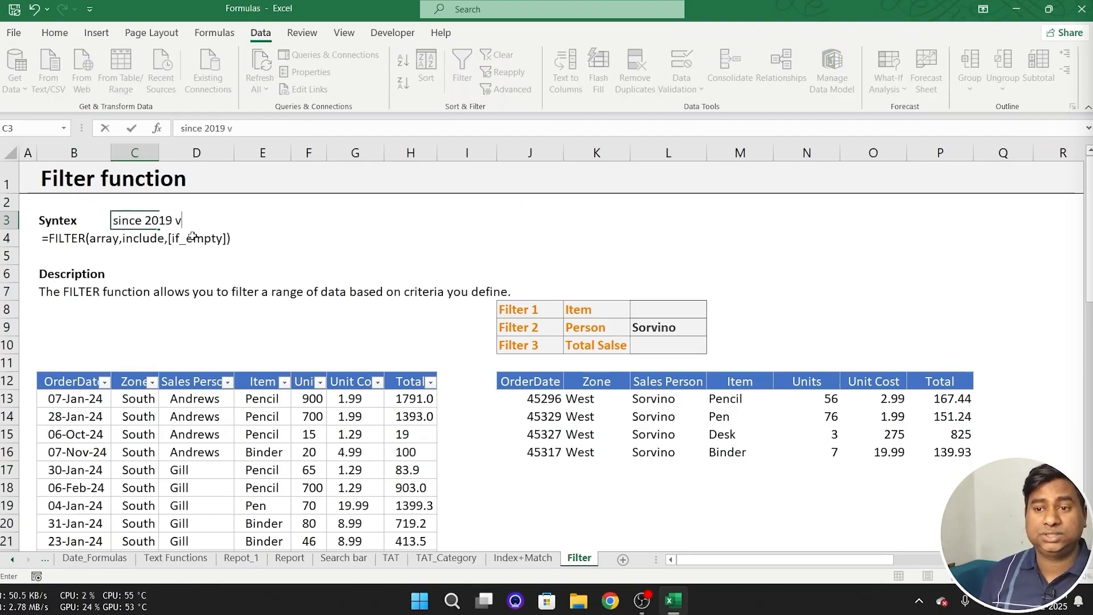
text(ersion)
key(Return)
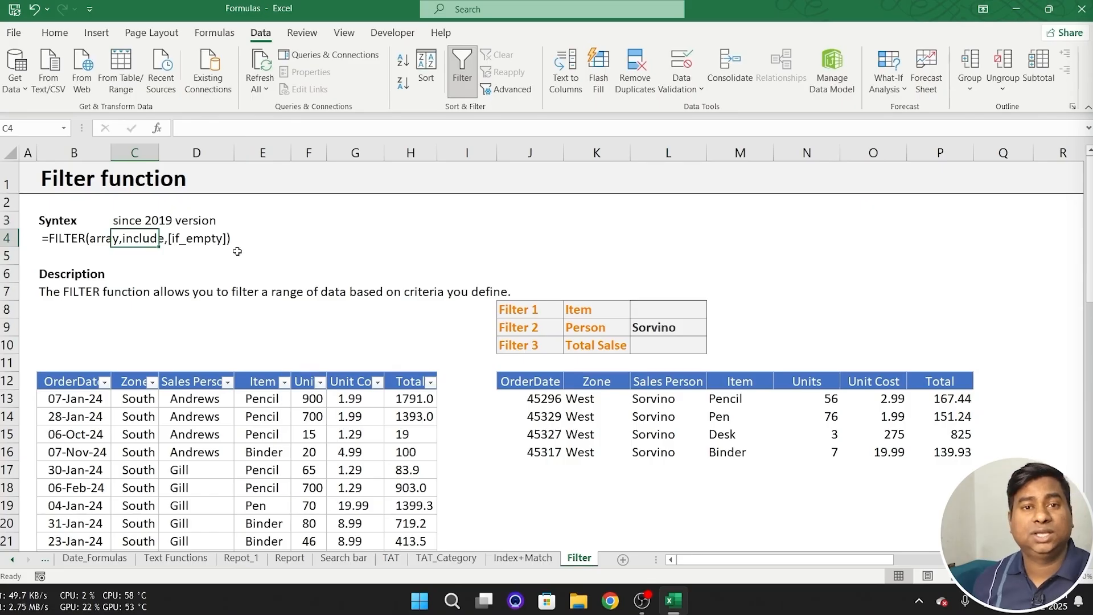
key(Up)
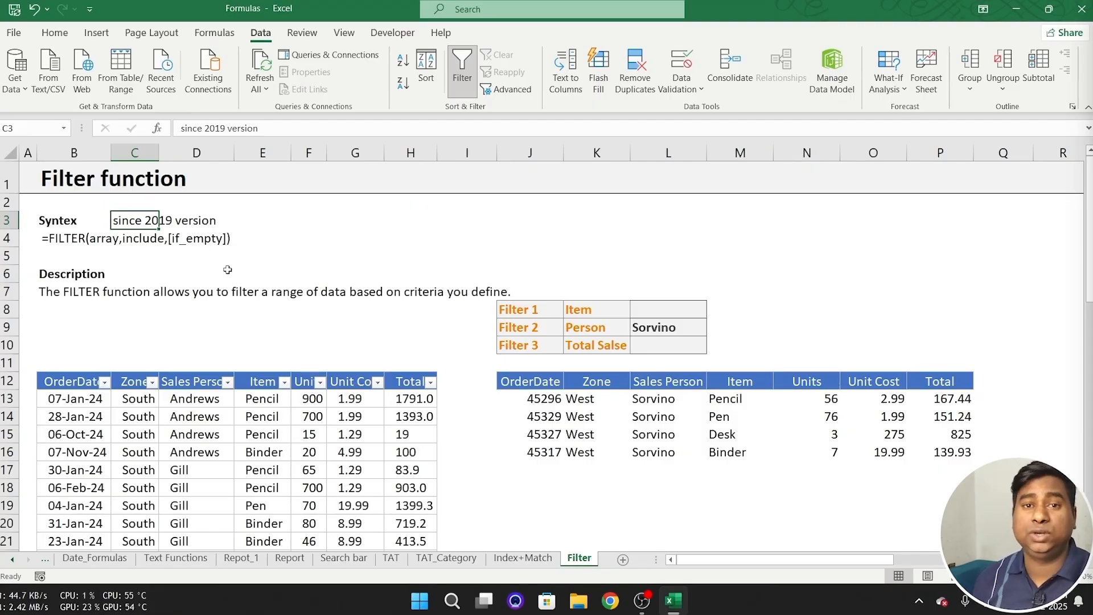
click(398, 253)
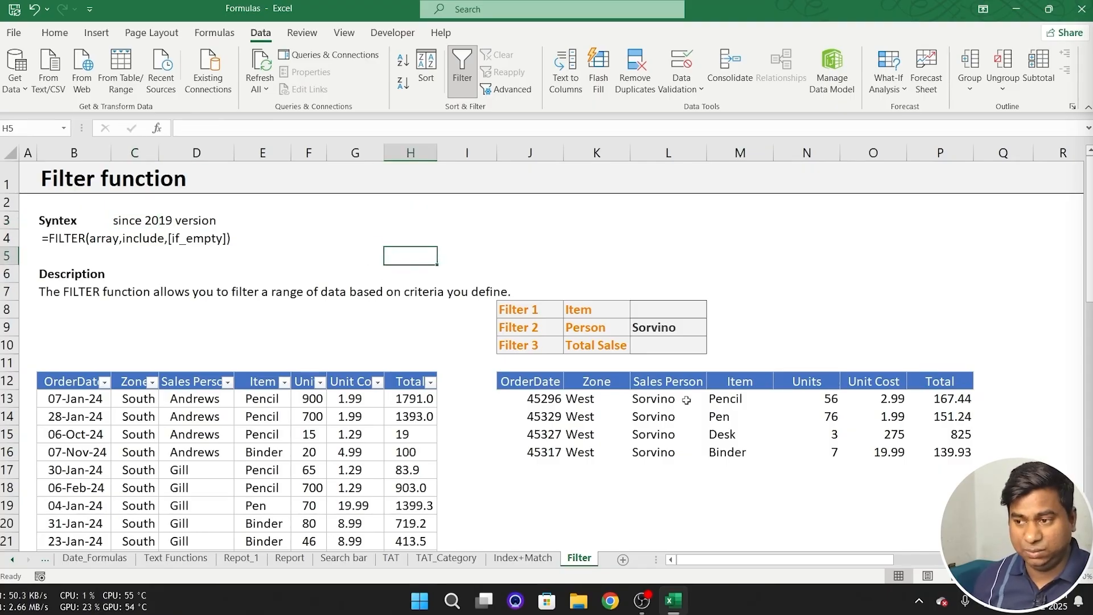
- Inspect the Person criterion in L9, the FILTER formula in J13 with its results, and the Item criterion label
click(669, 328)
click(663, 401)
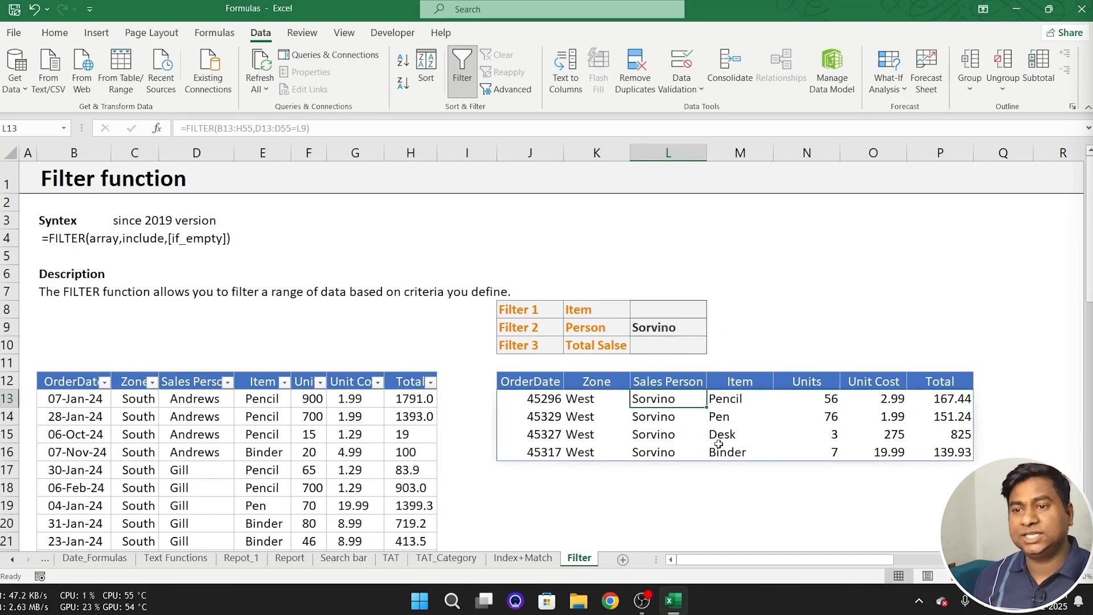
click(508, 401)
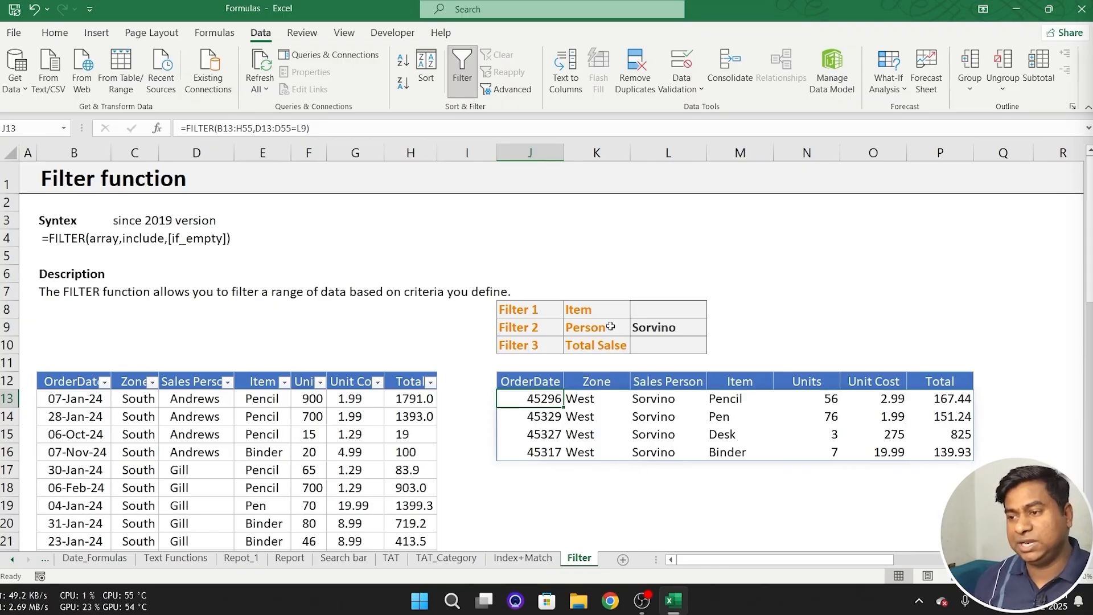
click(583, 309)
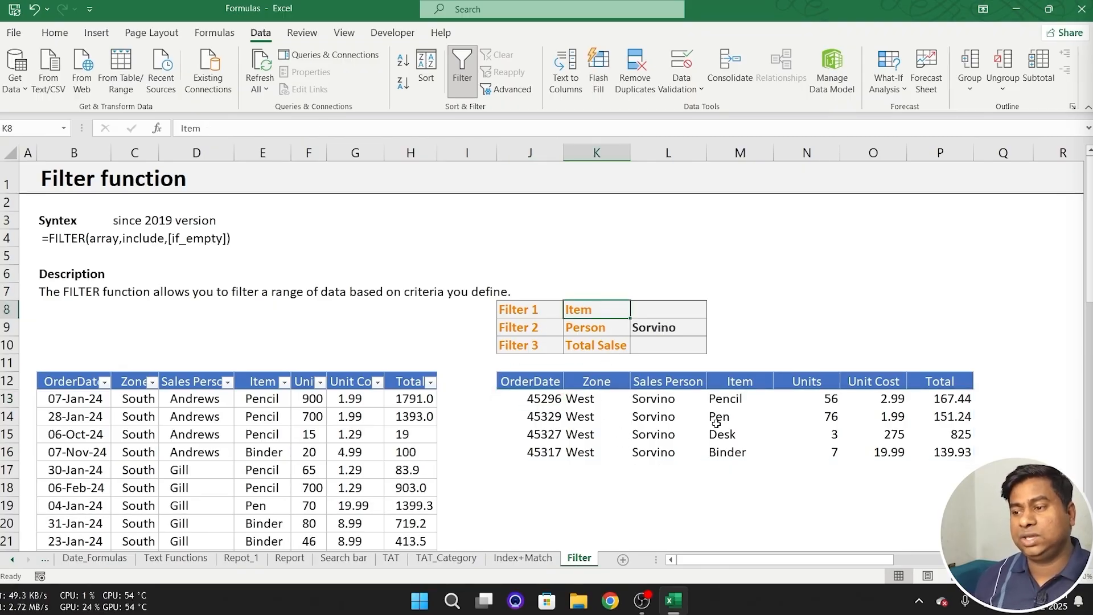
- Set the Person criterion in L9 to the salesperson listed in D17 and review the Item column of the FILTER results
click(690, 333)
click(712, 329)
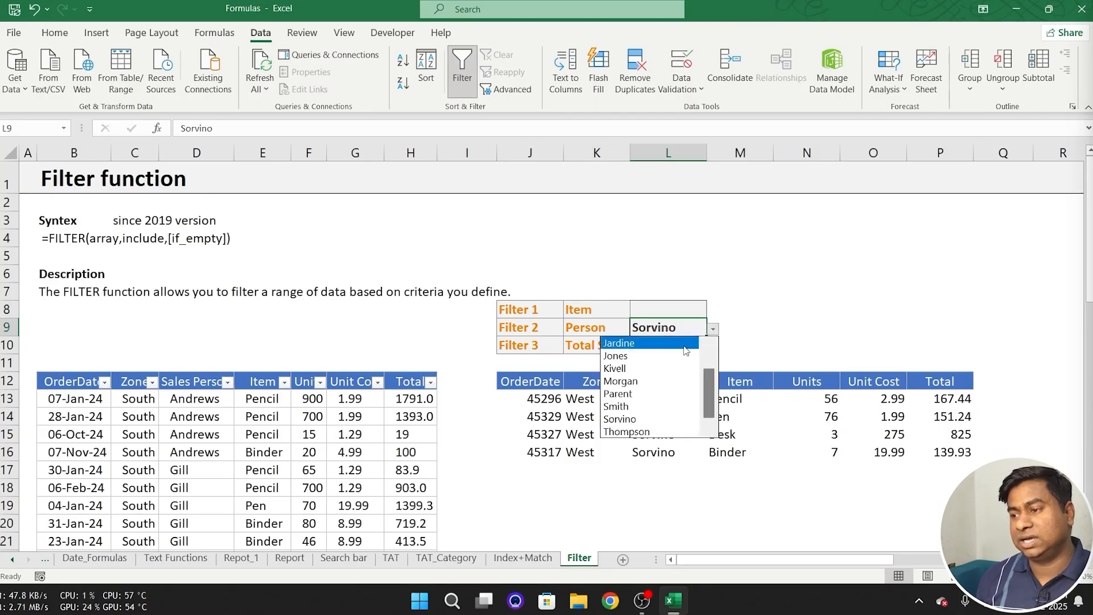
scroll(670, 380, up, 1)
click(675, 328)
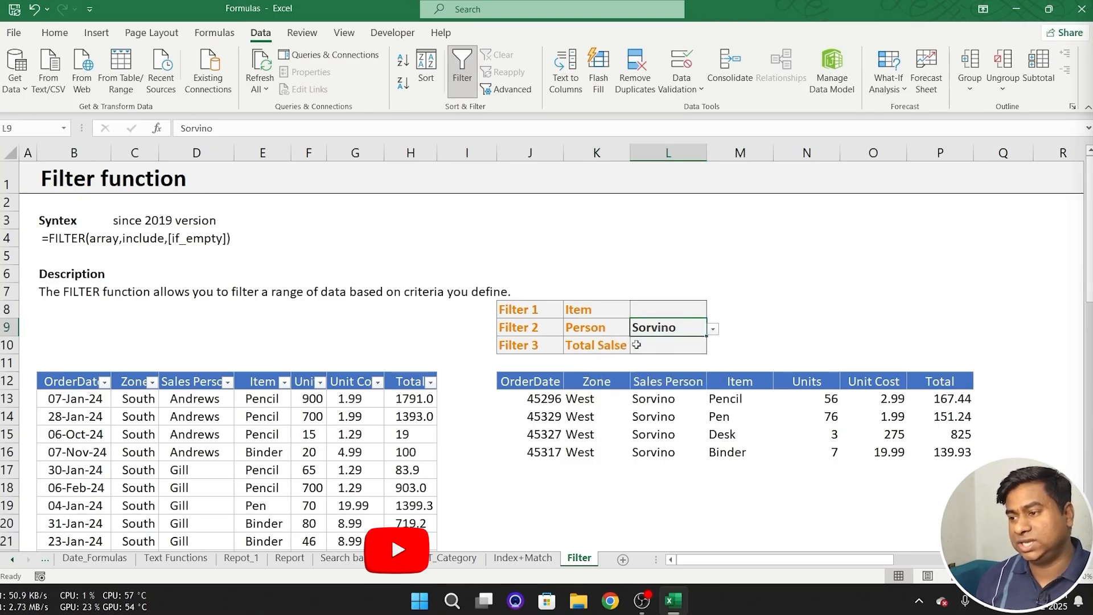
click(712, 328)
scroll(707, 373, up, 1)
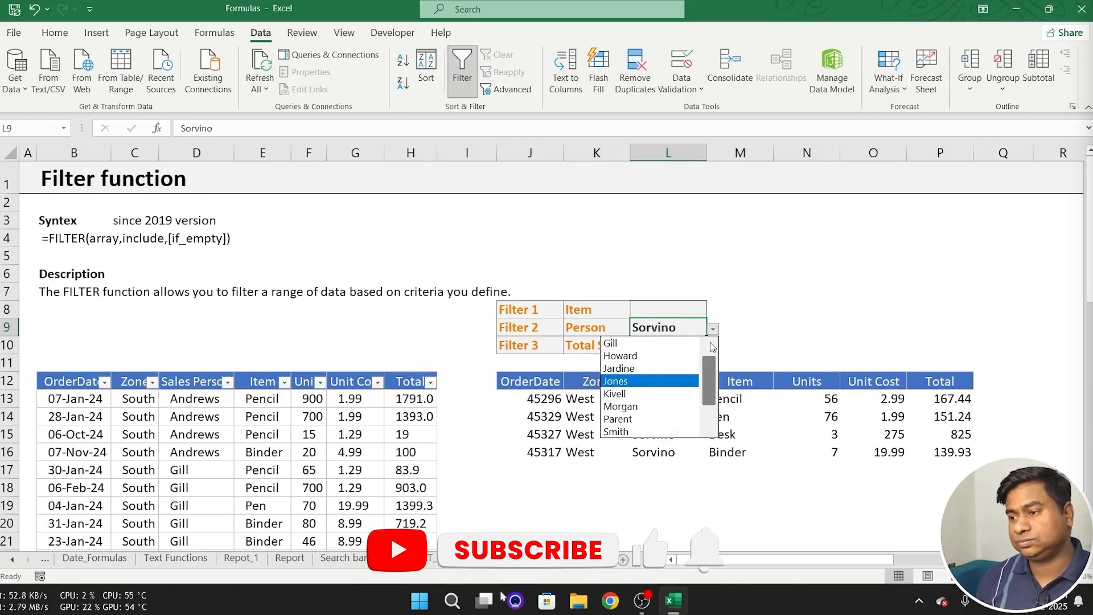
click(649, 342)
click(700, 415)
drag(738, 406, 736, 464)
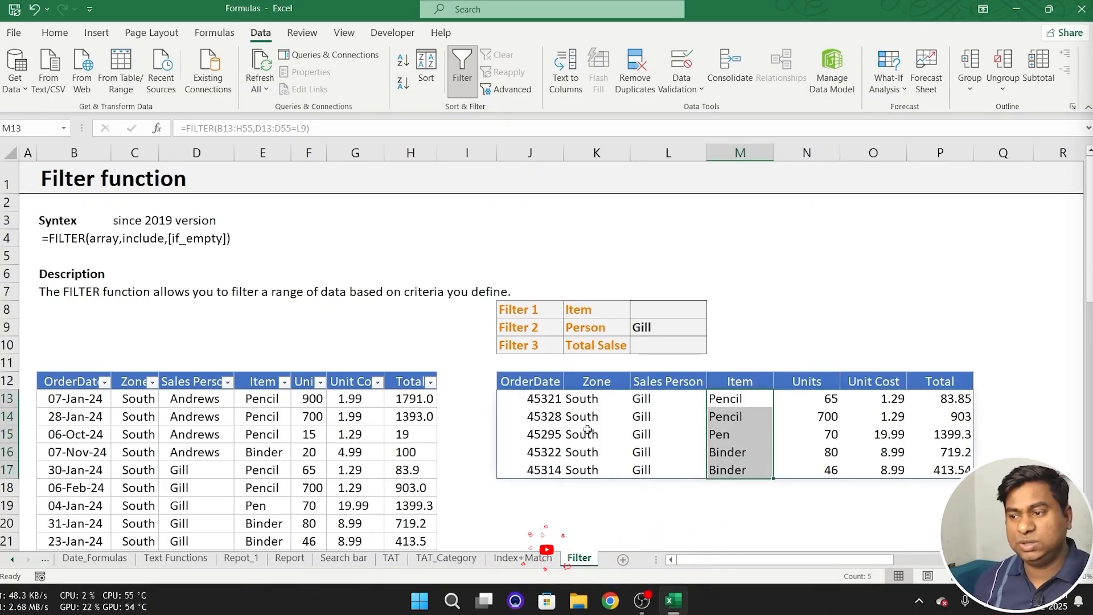
- Delete the existing FILTER formula and its results from J13:P17
click(523, 398)
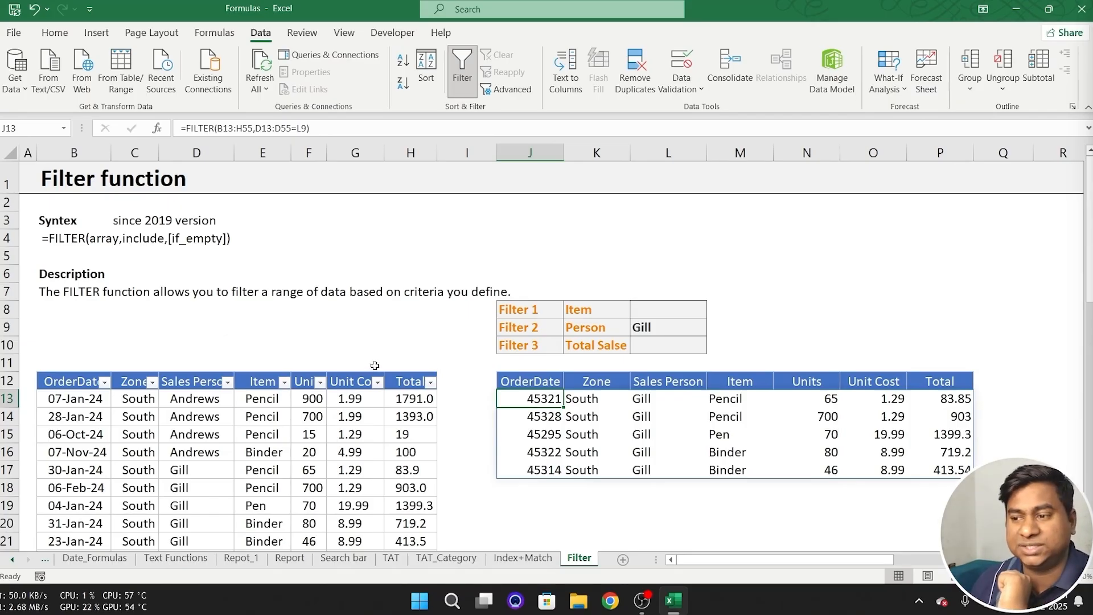
drag(528, 399, 938, 456)
key(Delete)
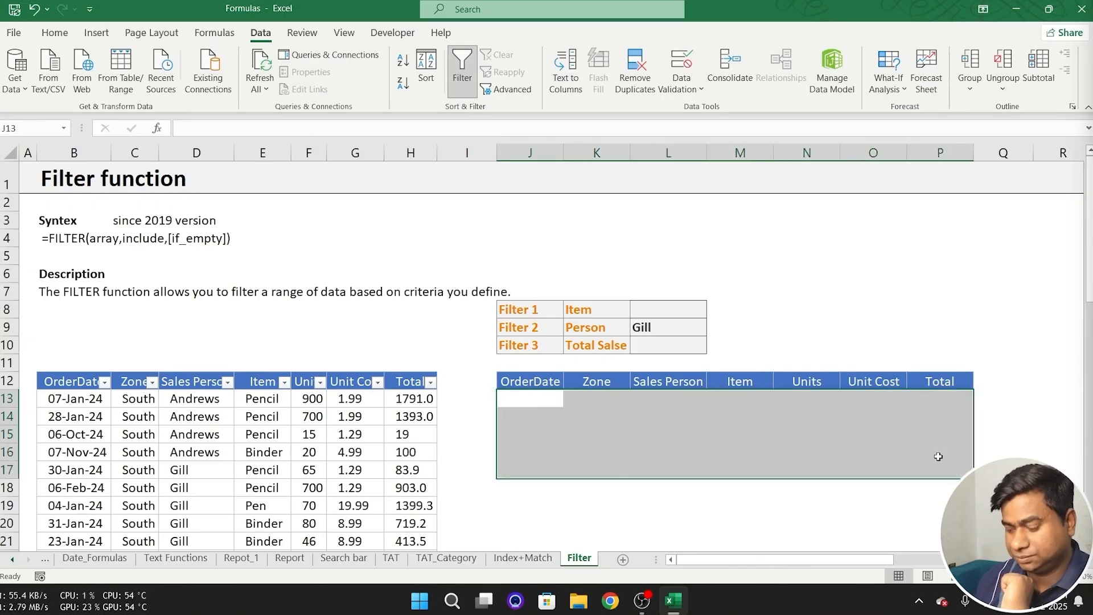
- Start a new FILTER formula in J13 with the source data B13:H55 as its array argument
text(=)
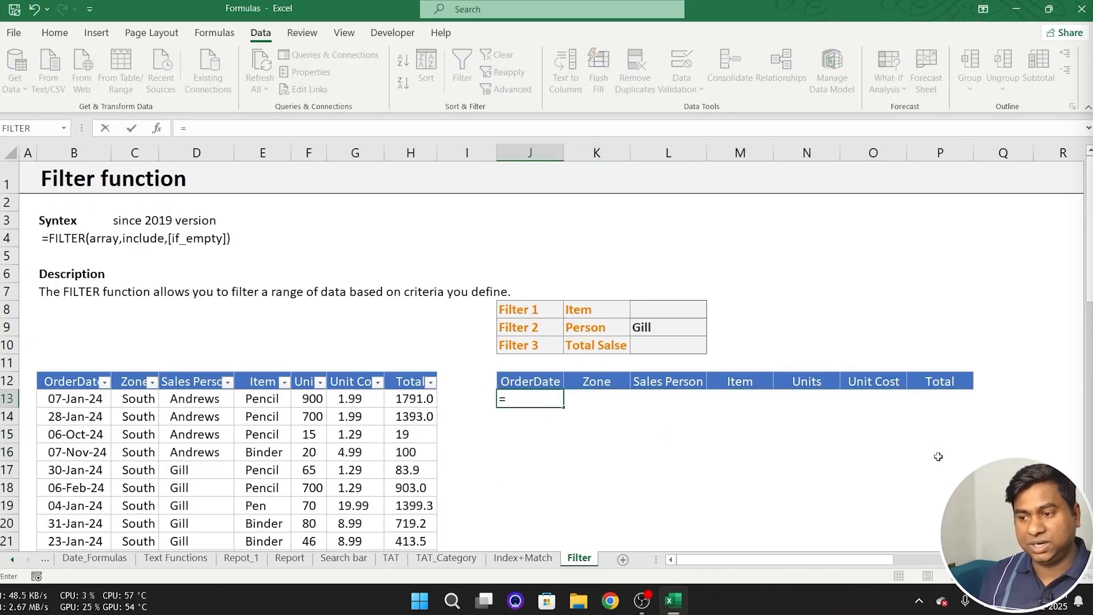
text(fil)
key(Tab)
key(Left)
key(Left)
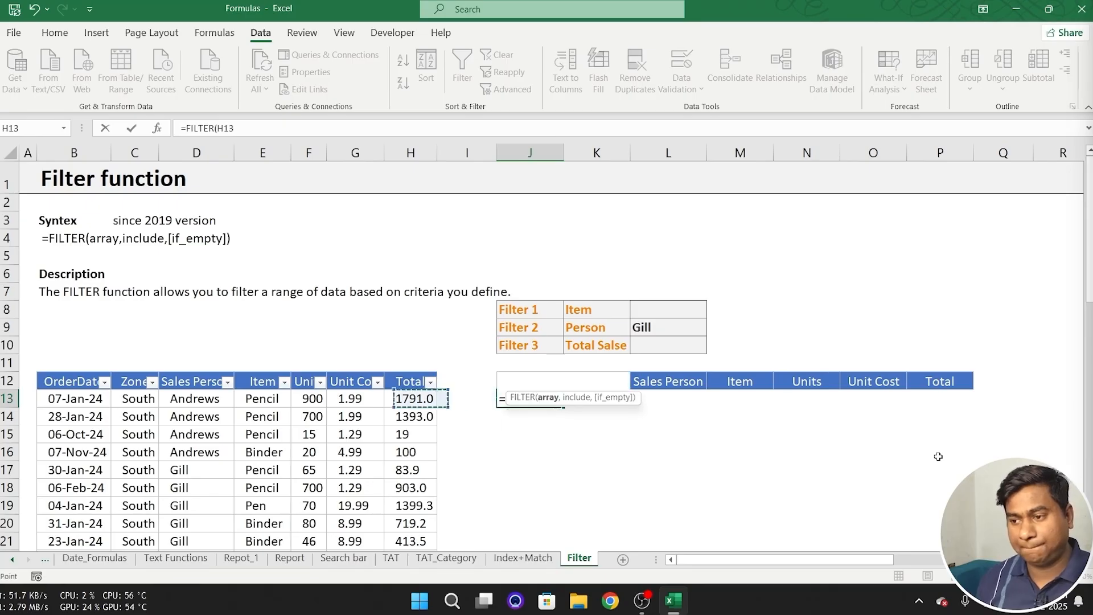
key(Left)
key(Left)
key(Left)
key(Left)
key(Left)
key(Left)
key(ctrl+shift+Right)
key(ctrl+shift+Down)
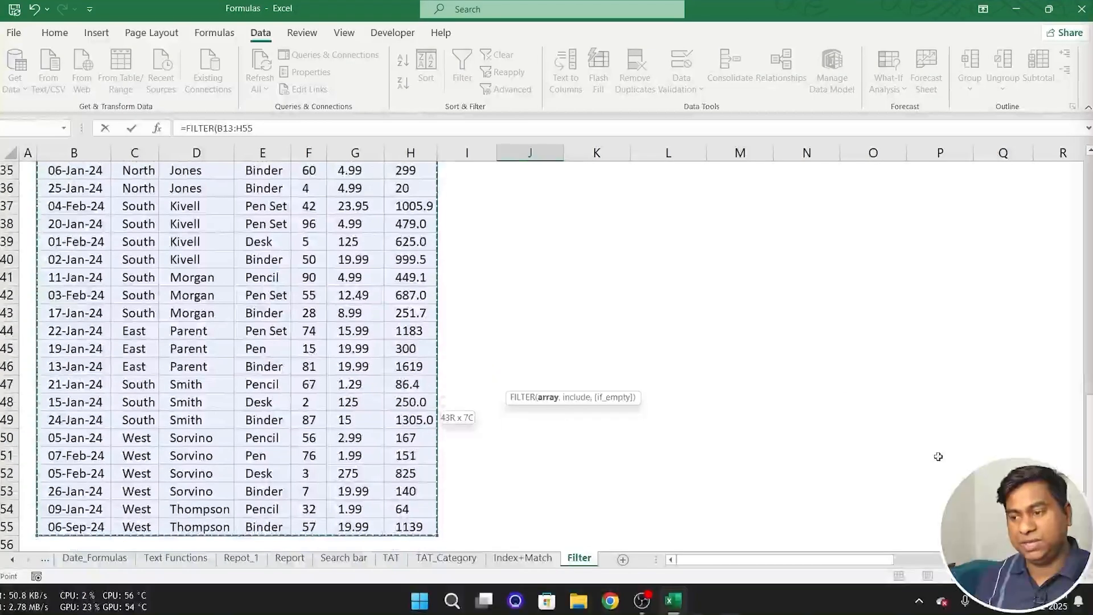
text(,)
scroll(815, 428, up, 2)
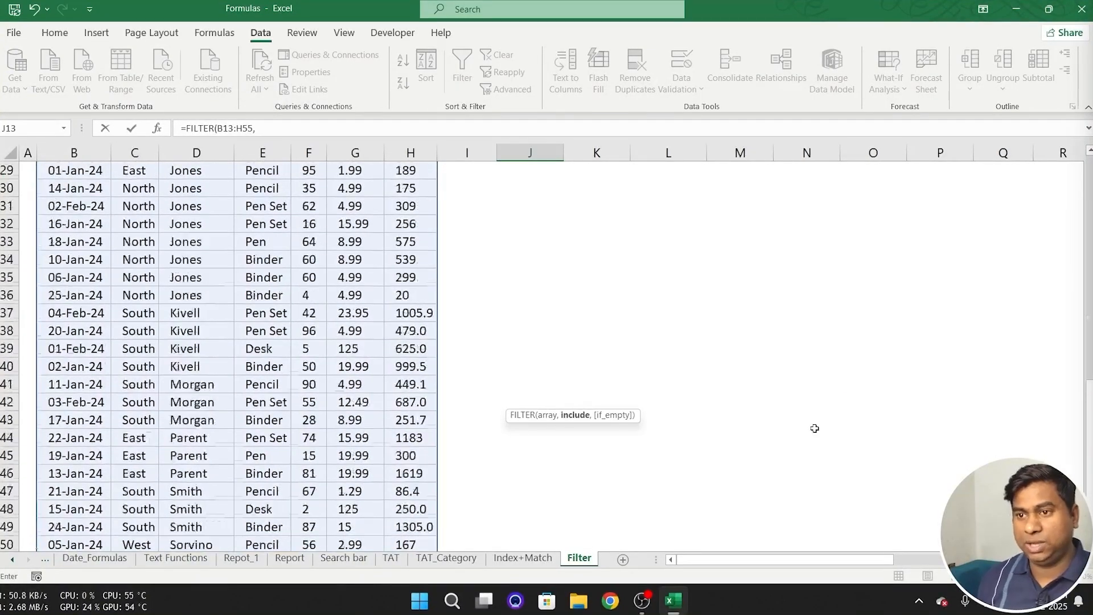
scroll(814, 428, up, 9)
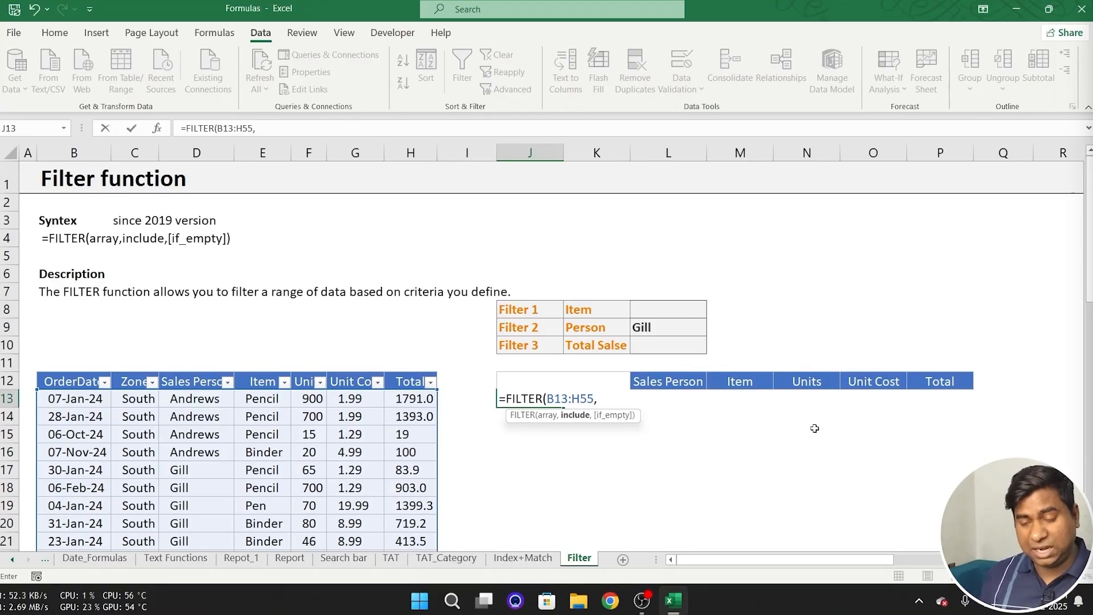
- Add the first include condition (D13:D55=L9) in parentheses to match the Sales Person column to the Person criterion
text(()
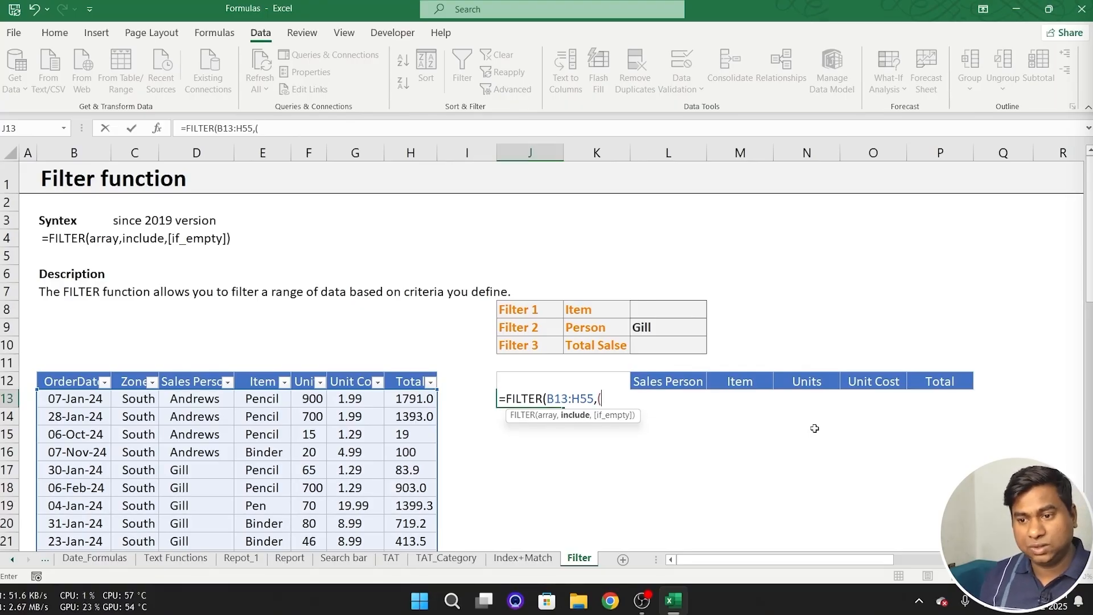
click(211, 403)
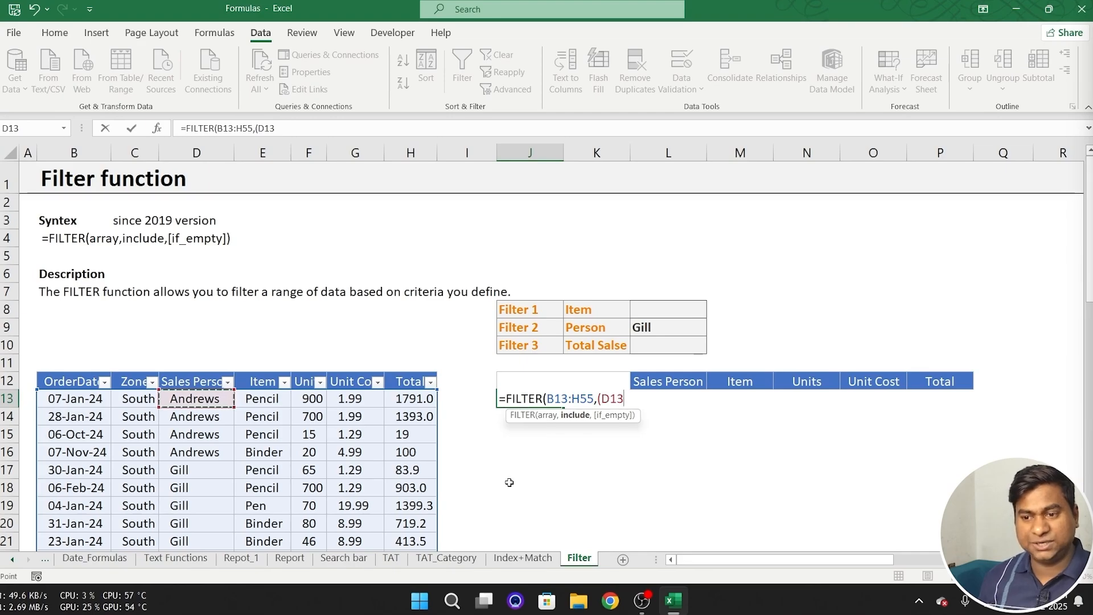
key(ctrl+shift+Down)
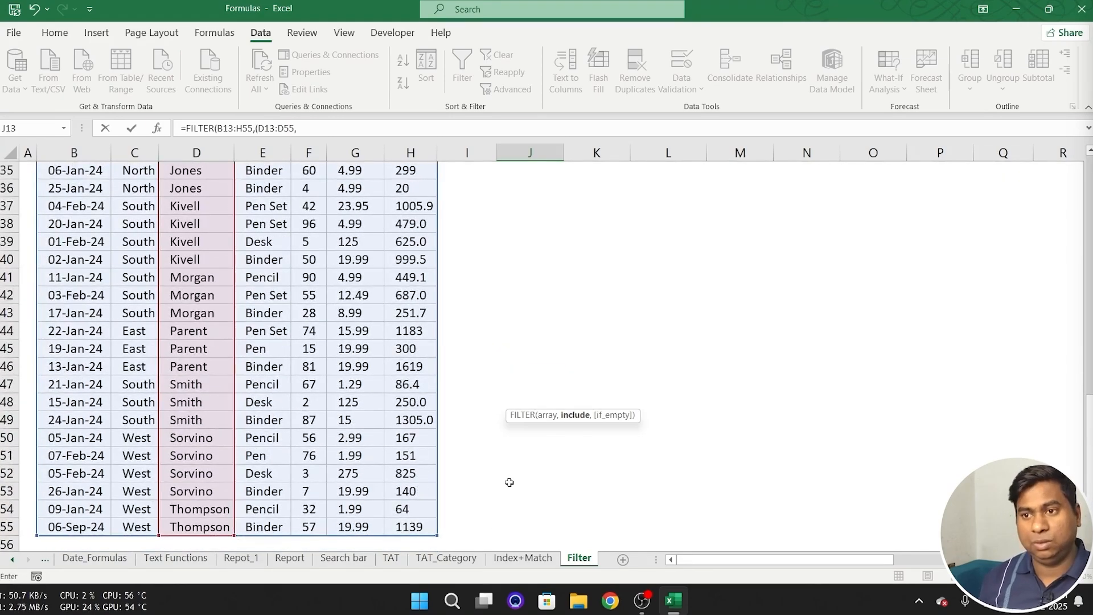
scroll(904, 348, up, 11)
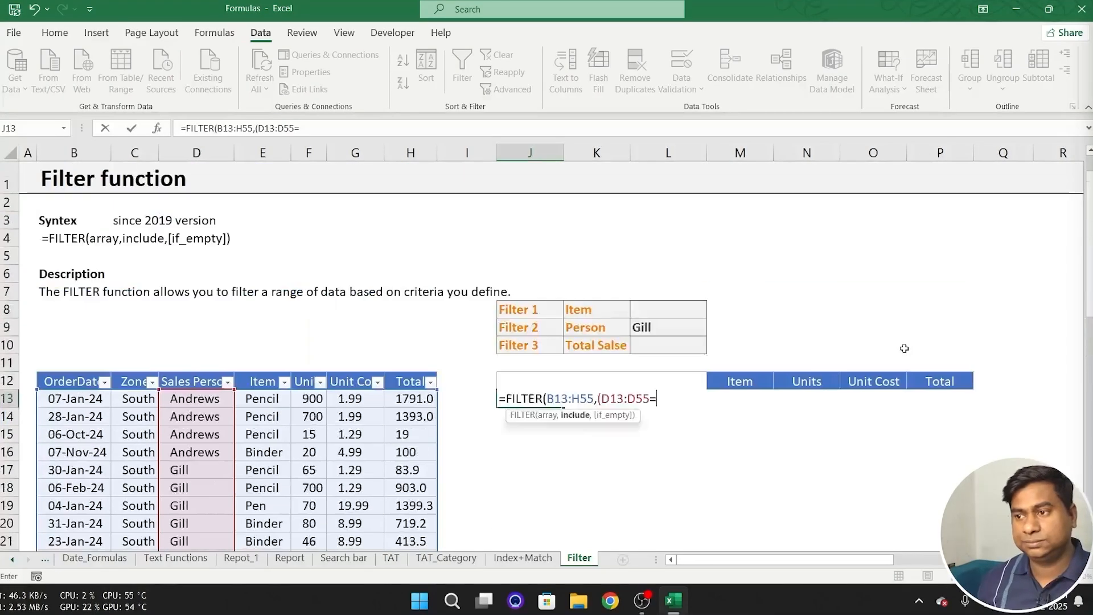
click(679, 327)
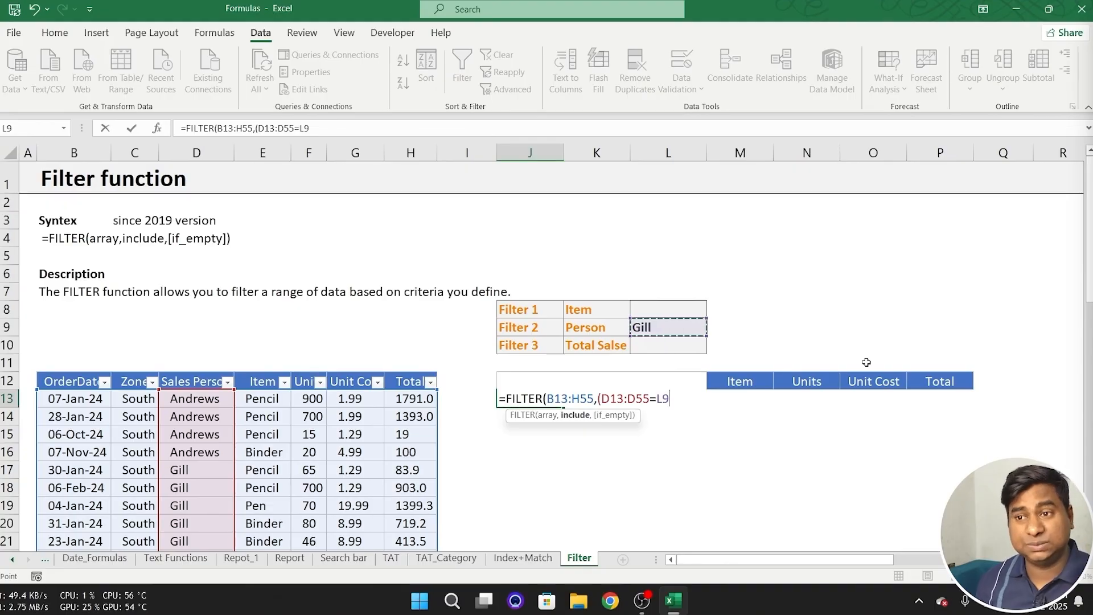
text())
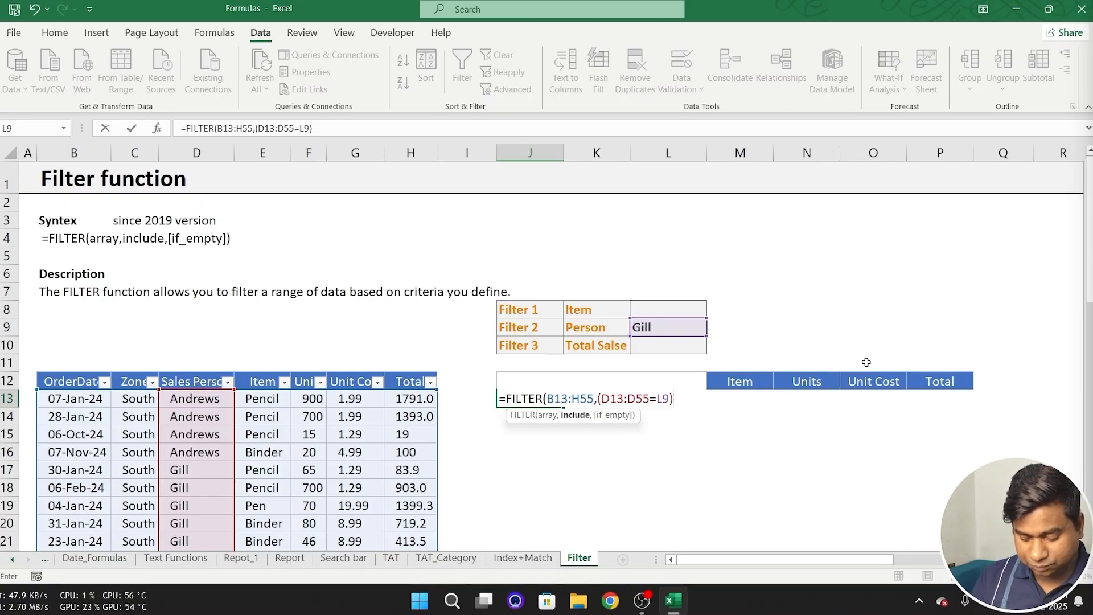
- Multiply by a second condition (E13:E55=L8) to match the Item column to the Item criterion, and complete the FILTER formula in J13
text(*)
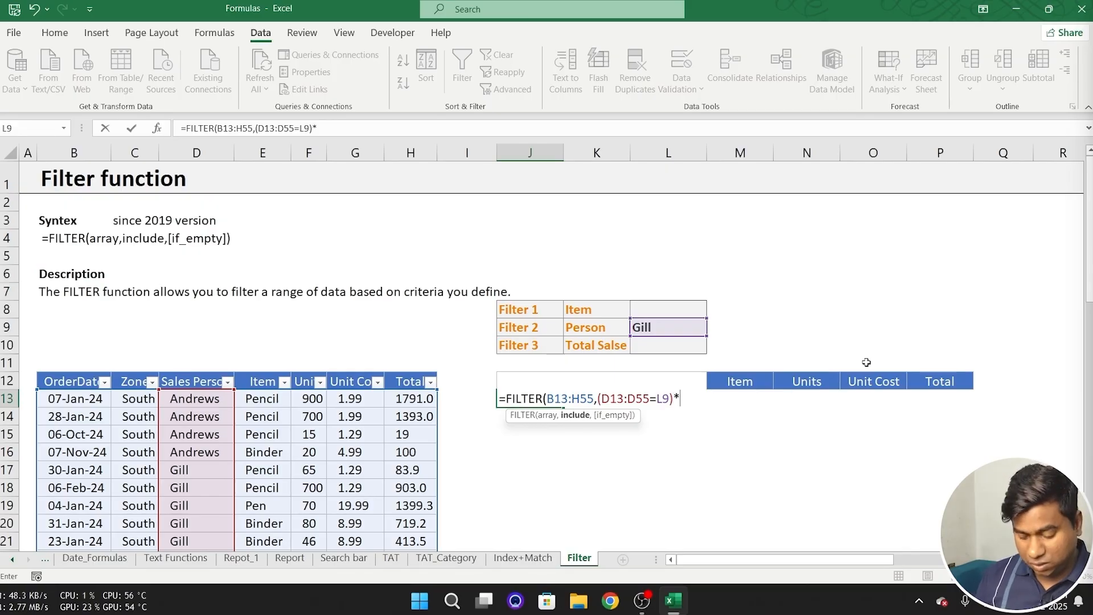
text(()
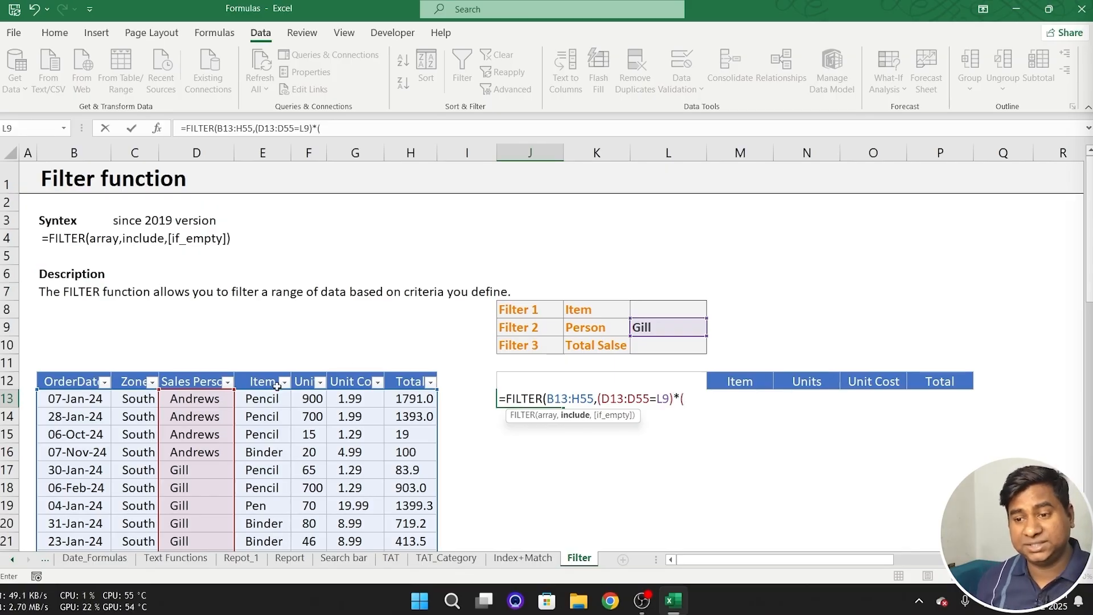
click(263, 398)
key(ctrl+shift+Down)
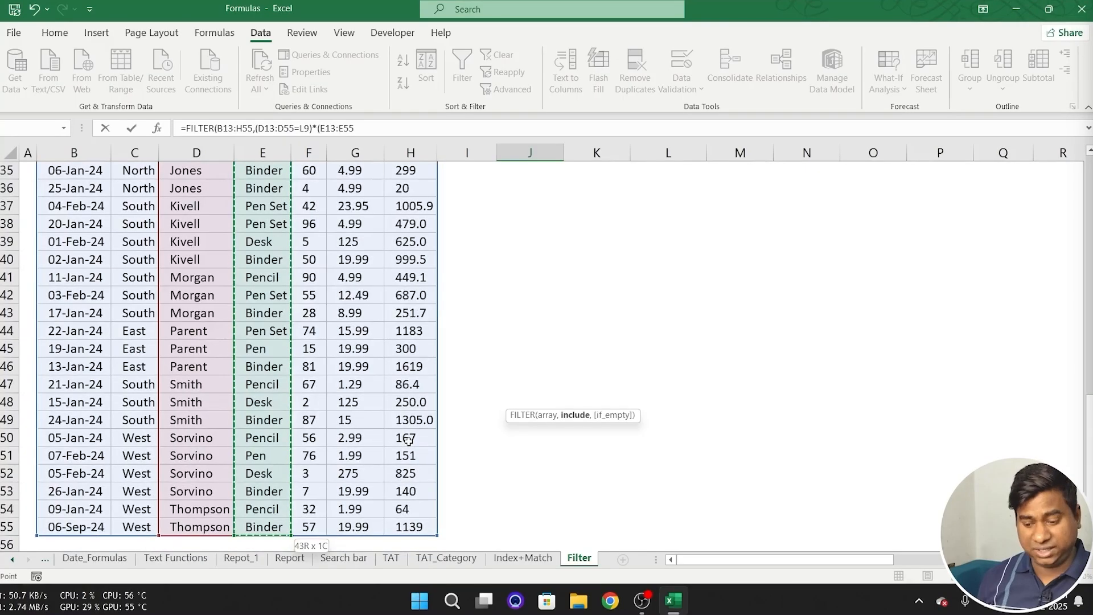
text())
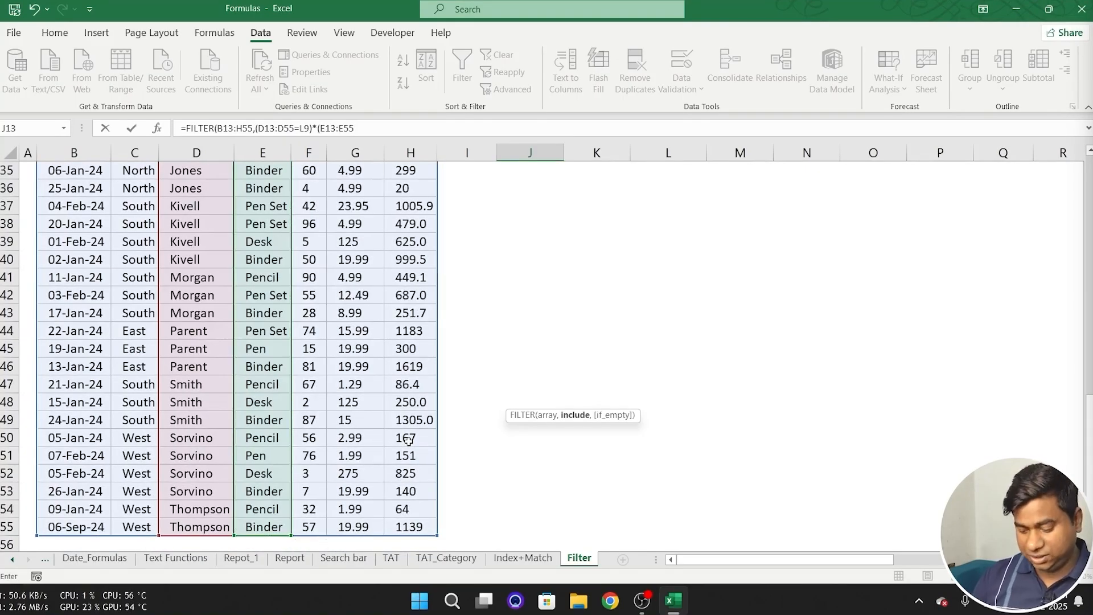
scroll(880, 250, up, 12)
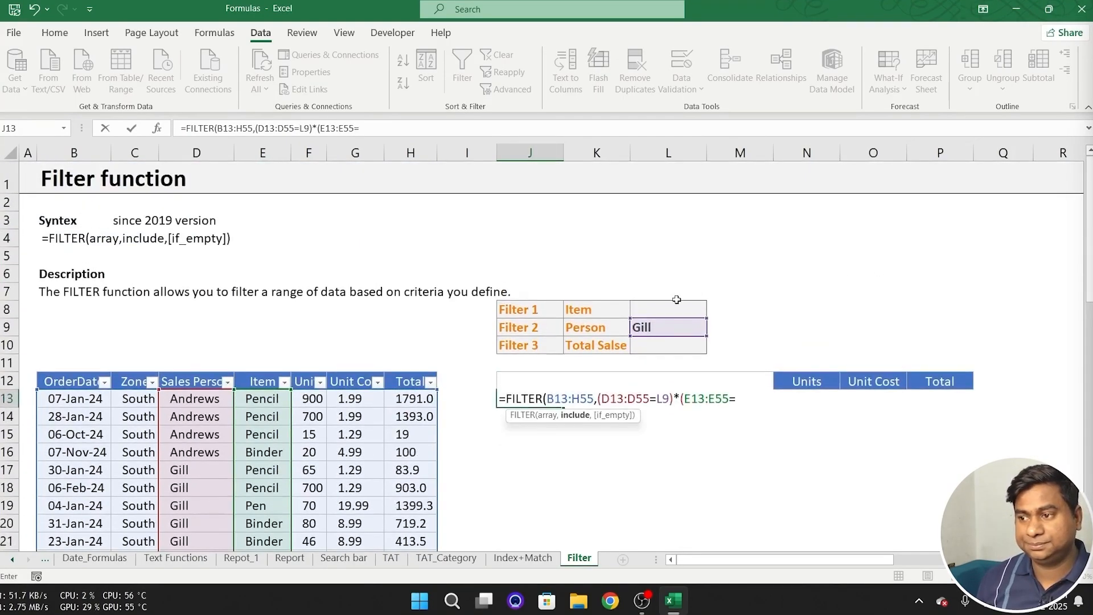
click(664, 308)
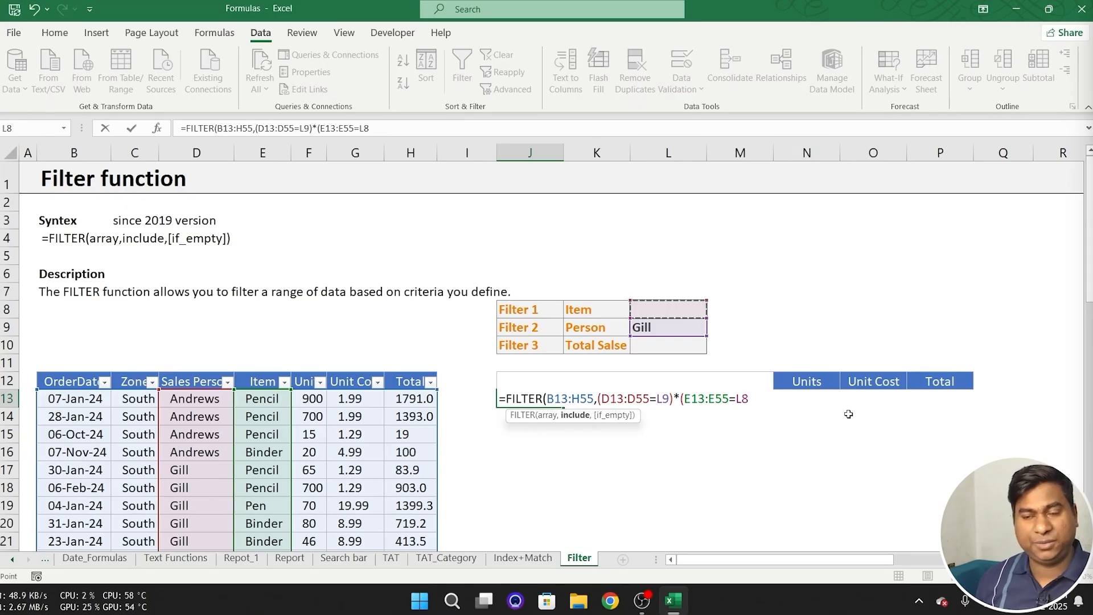
text())
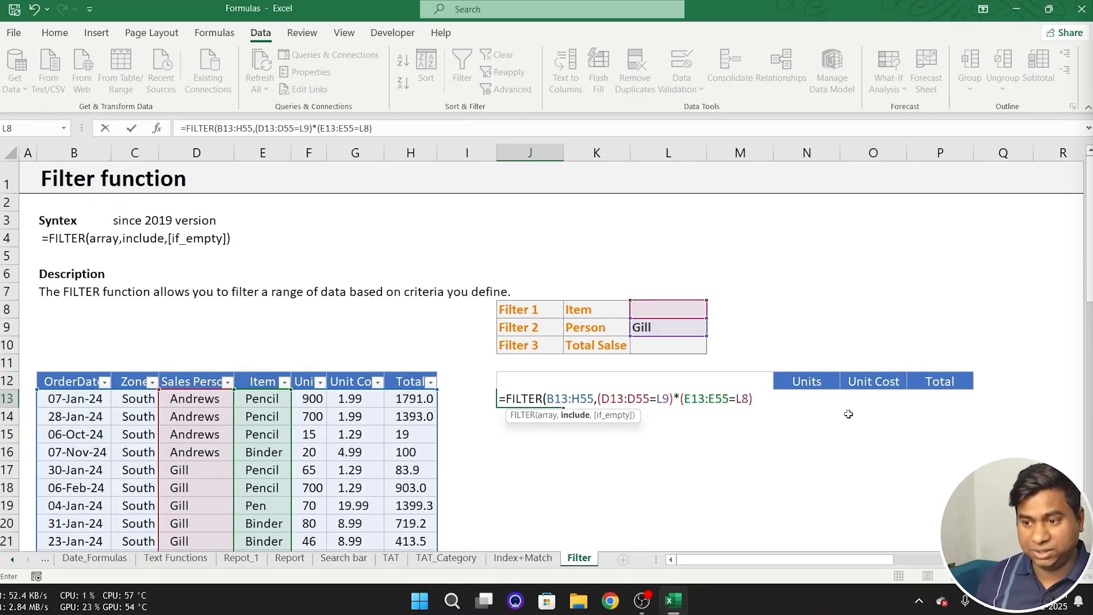
text())
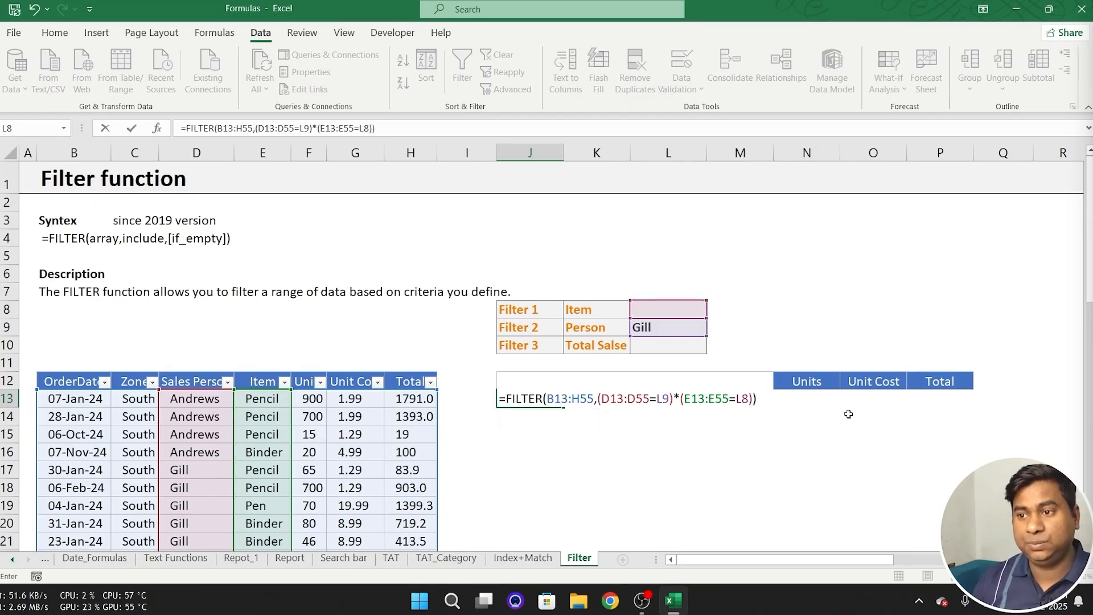
key(Return)
key(Up)
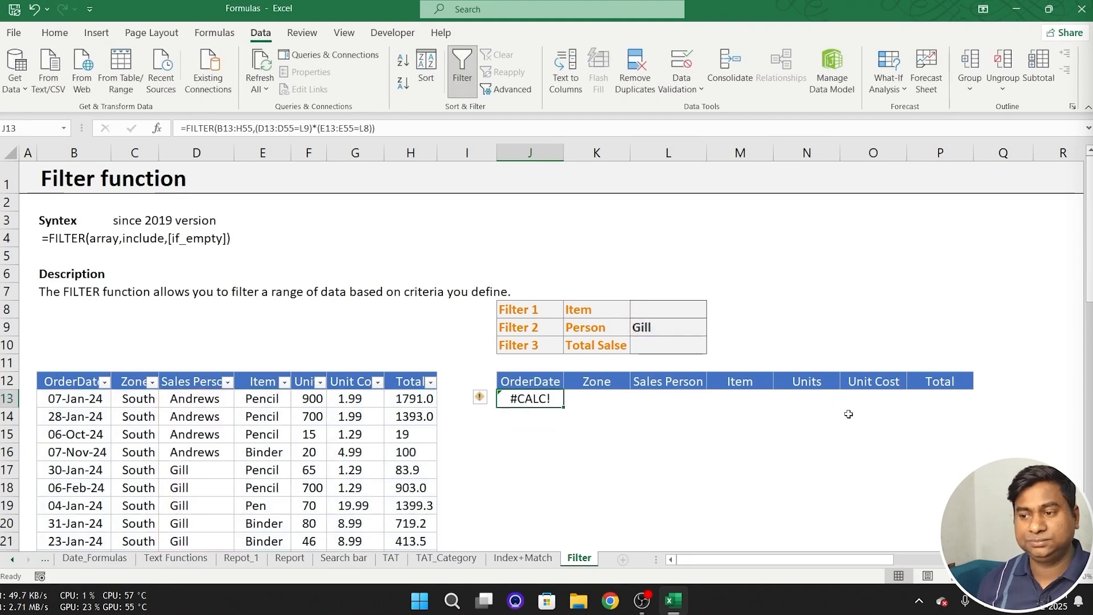
- Set the Item criterion in L8 to Pencil and check the filtered rows
click(656, 308)
click(713, 311)
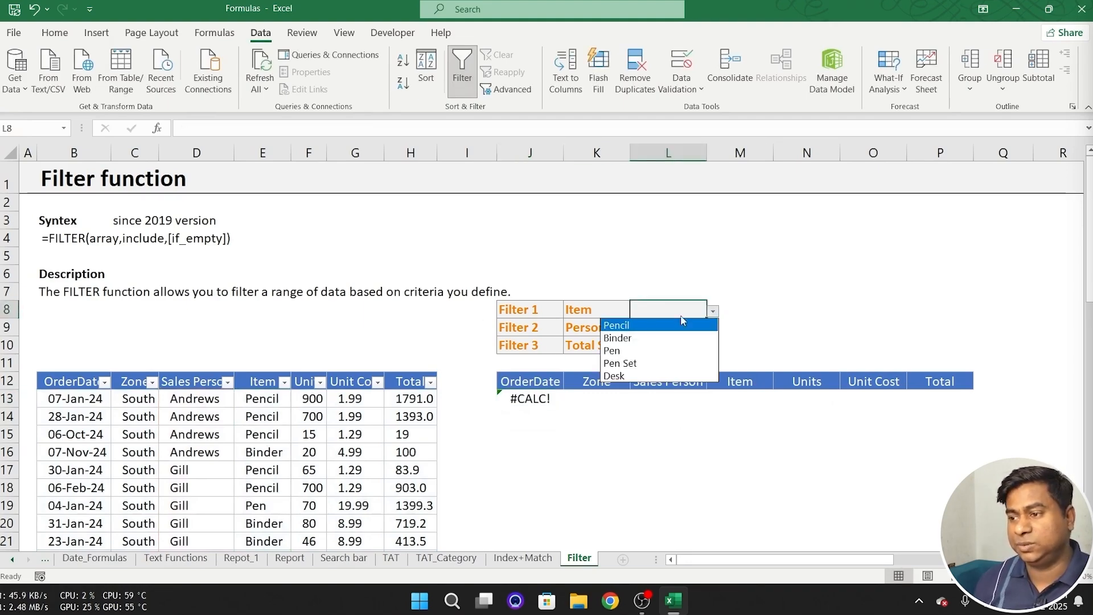
click(628, 330)
click(636, 415)
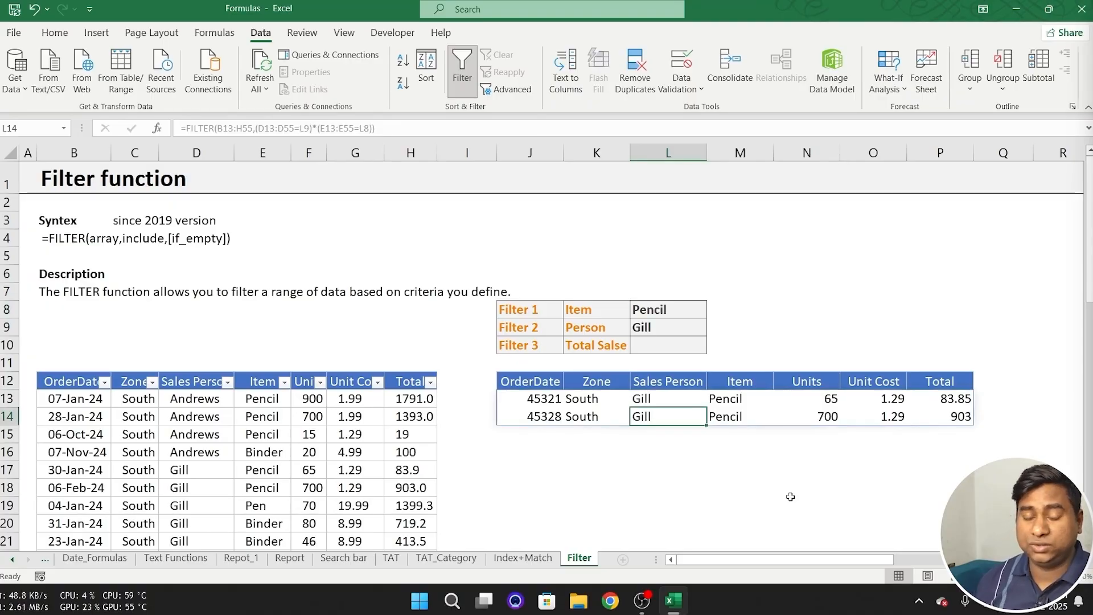
- Test the combined filter by setting the Item criterion in L8 to Binder and then to Pen
click(697, 313)
click(713, 311)
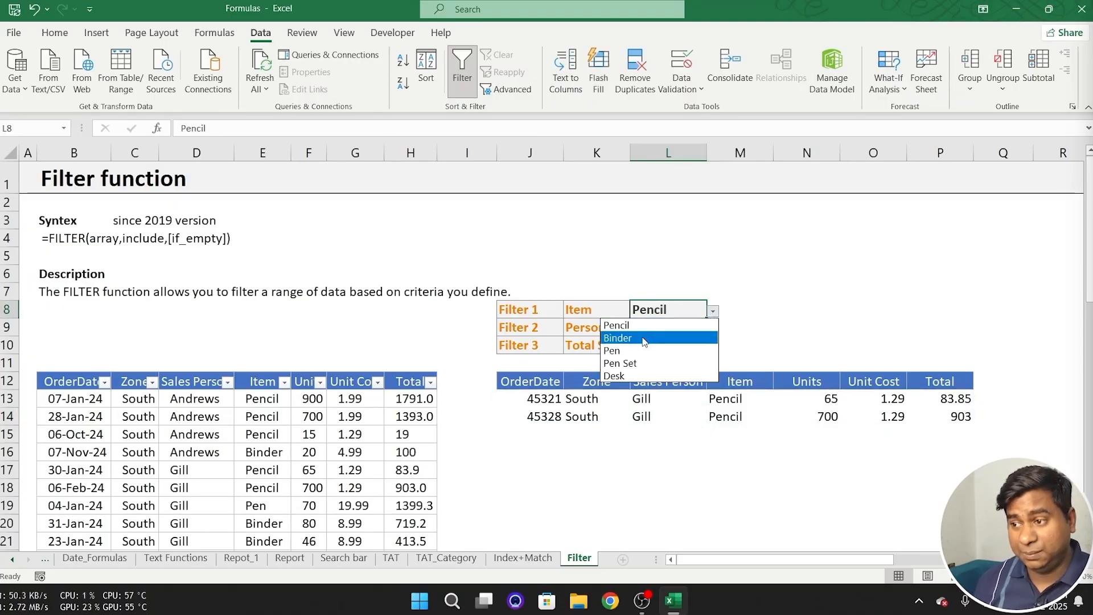
click(644, 339)
click(713, 311)
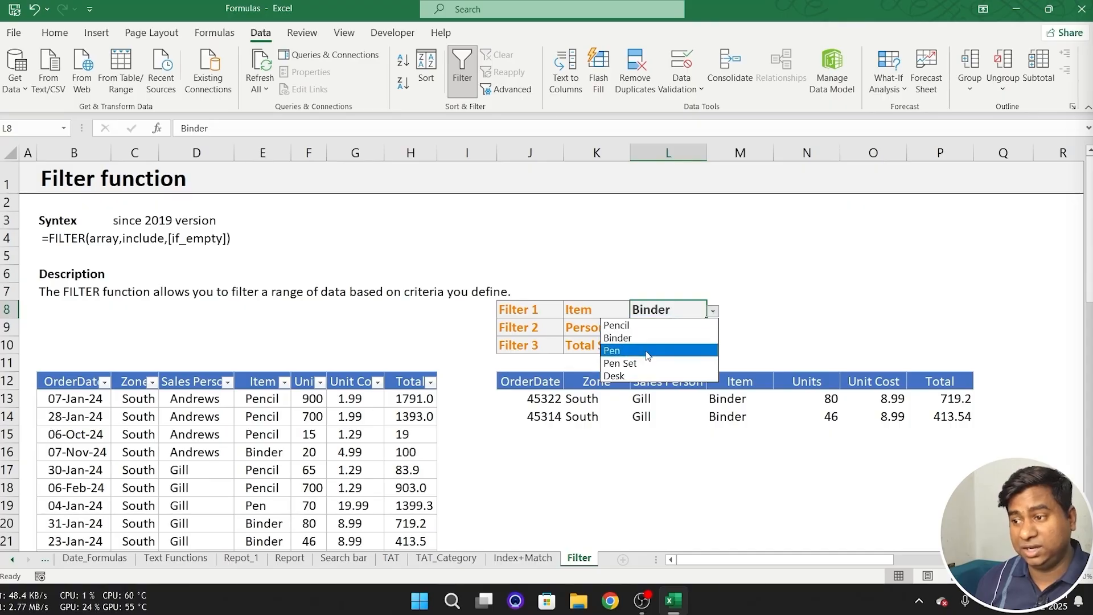
click(647, 352)
- Test the Person criterion in L9 with the salesperson listed in D22, followed by the one listed in D35
click(684, 332)
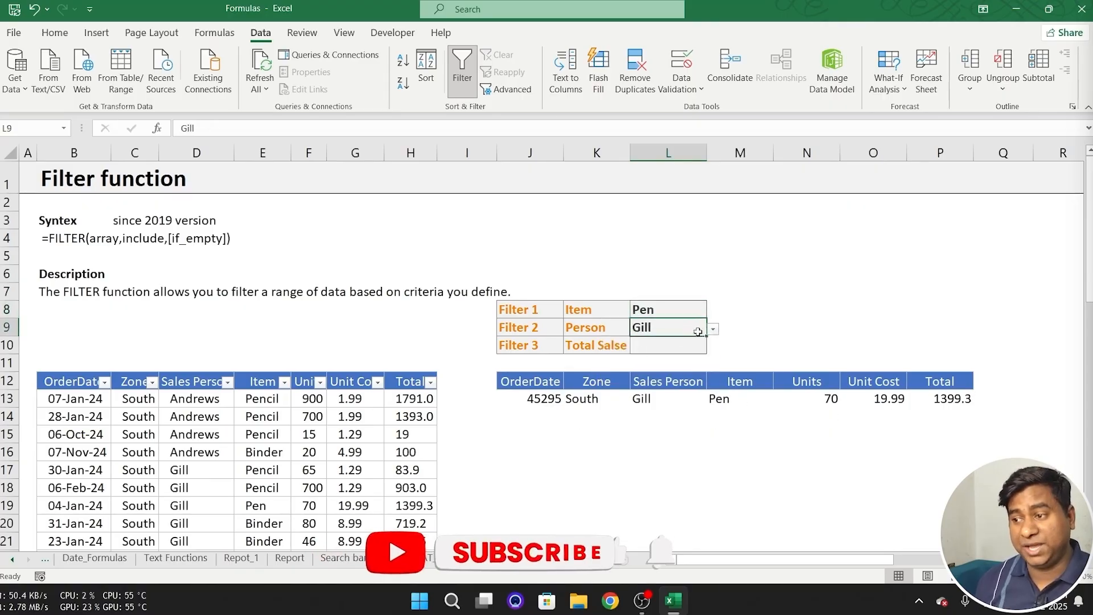
click(712, 329)
click(638, 355)
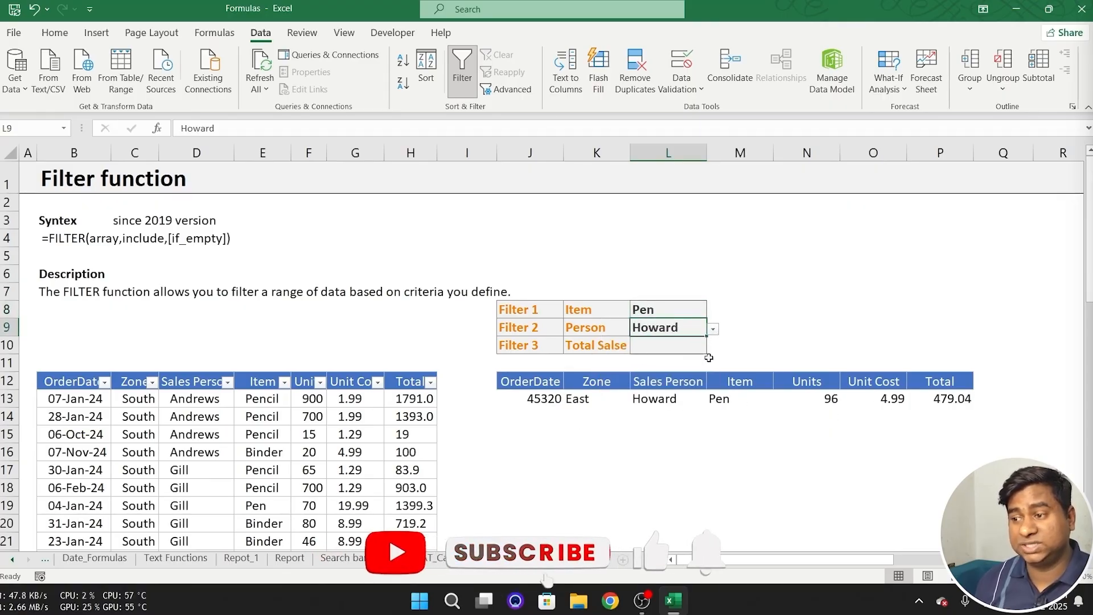
click(713, 329)
click(649, 369)
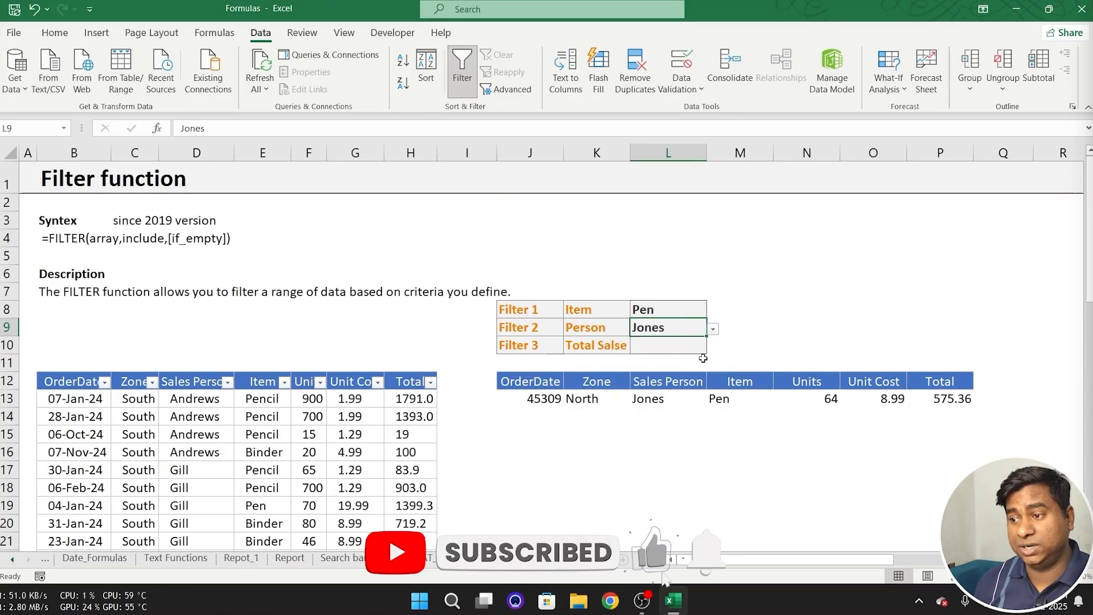
- Set the Item criterion in L8 back to Pencil
click(700, 310)
click(712, 311)
click(662, 325)
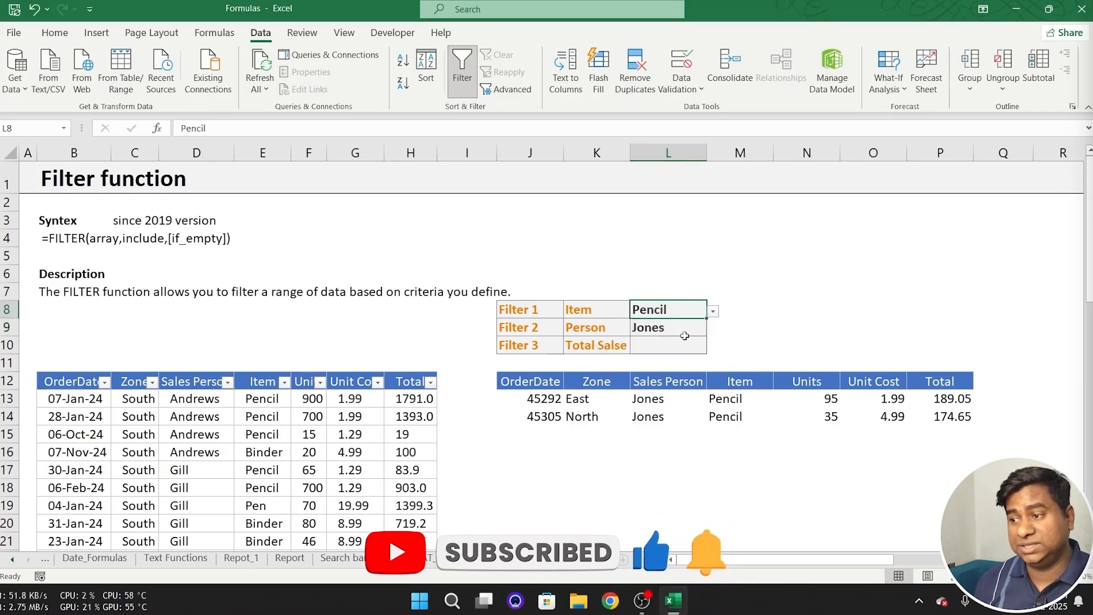
- Try the salesperson listed in D47 as the Person criterion in L9, and settle on the one listed in D41
click(683, 332)
click(713, 329)
click(649, 406)
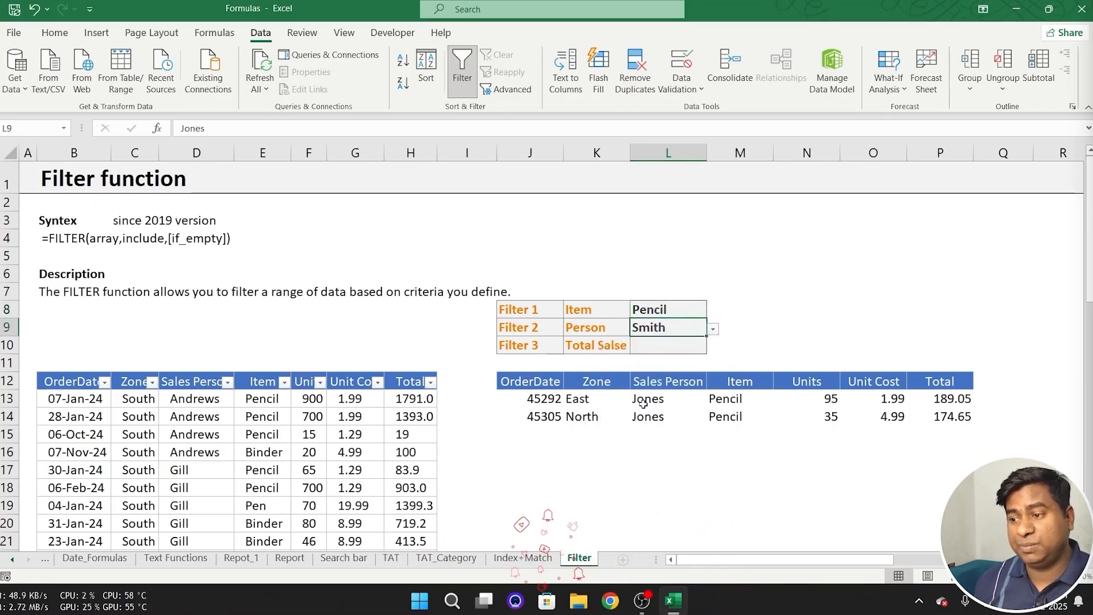
click(713, 329)
click(620, 381)
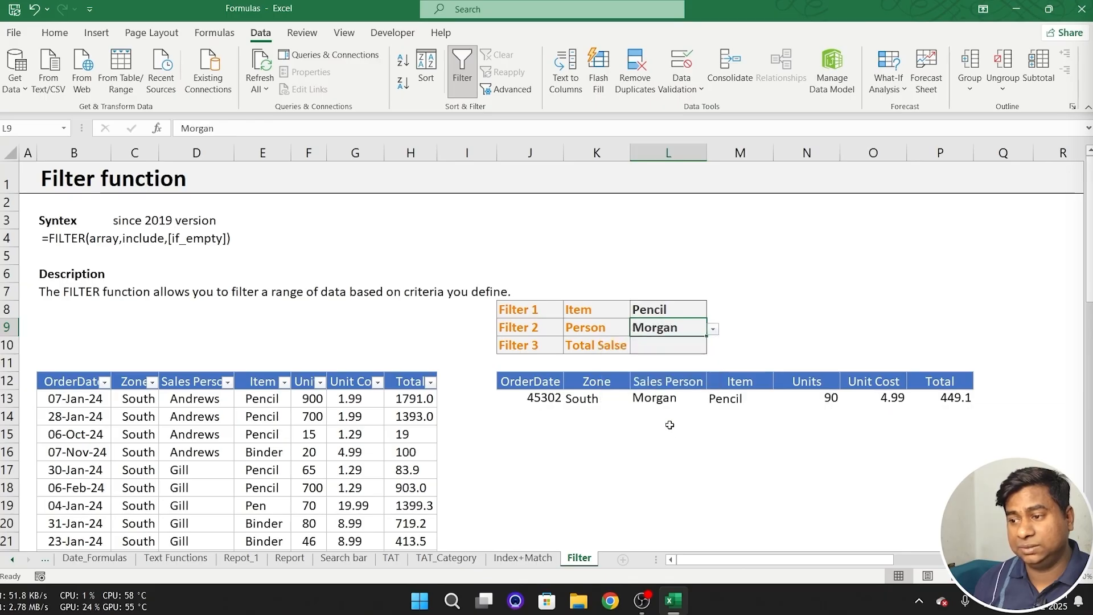
click(666, 433)
- Evaluate the (D13:D55=L9) condition inside the J13 formula to inspect its array, and cancel the edit
click(538, 399)
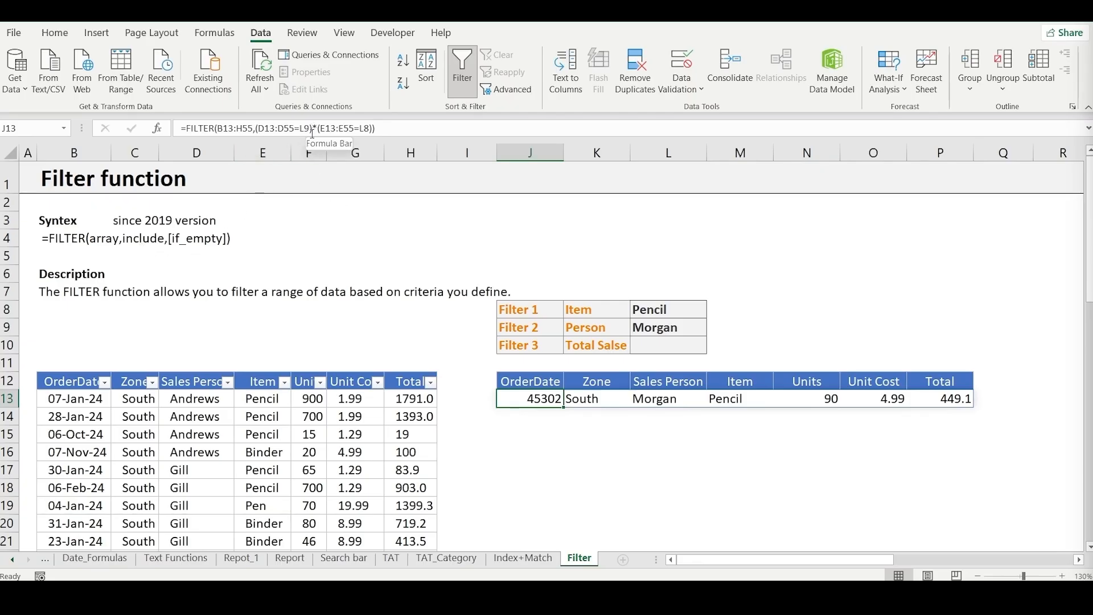
drag(313, 128, 255, 130)
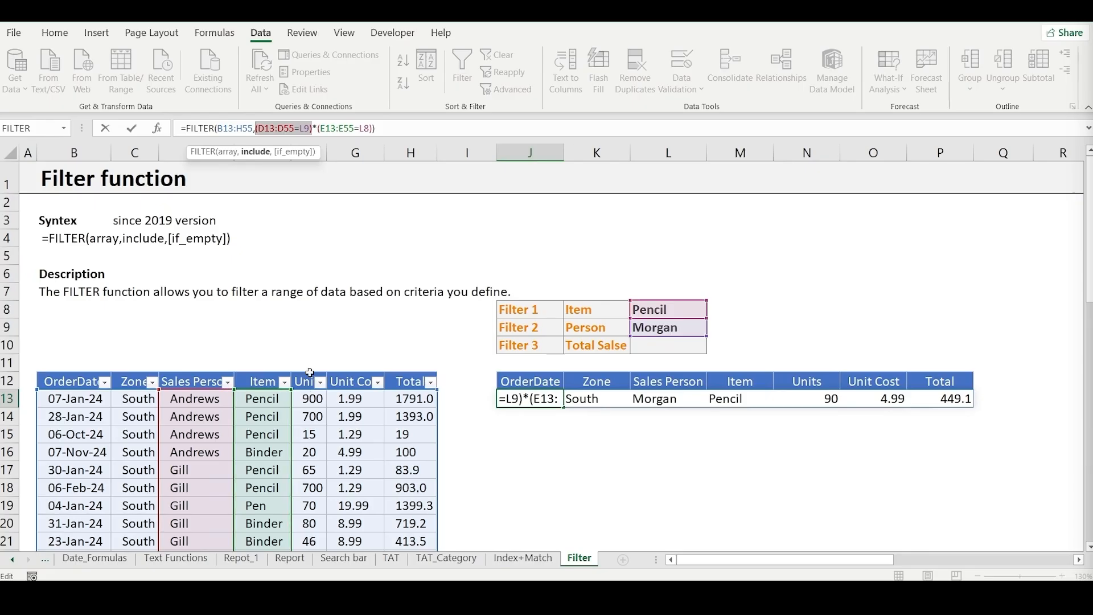
key(F9)
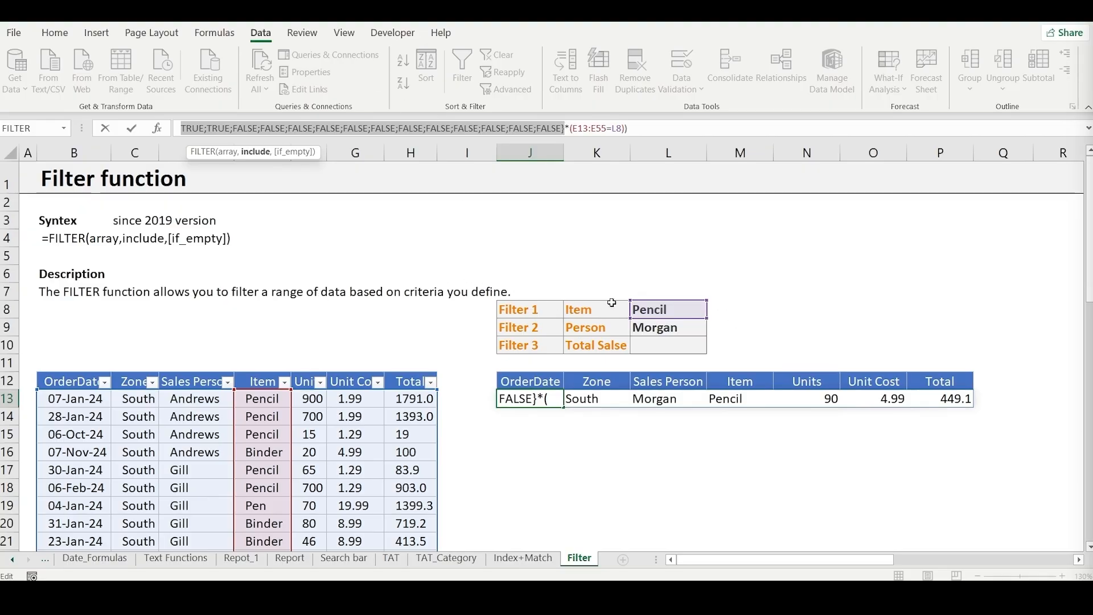
key(Escape)
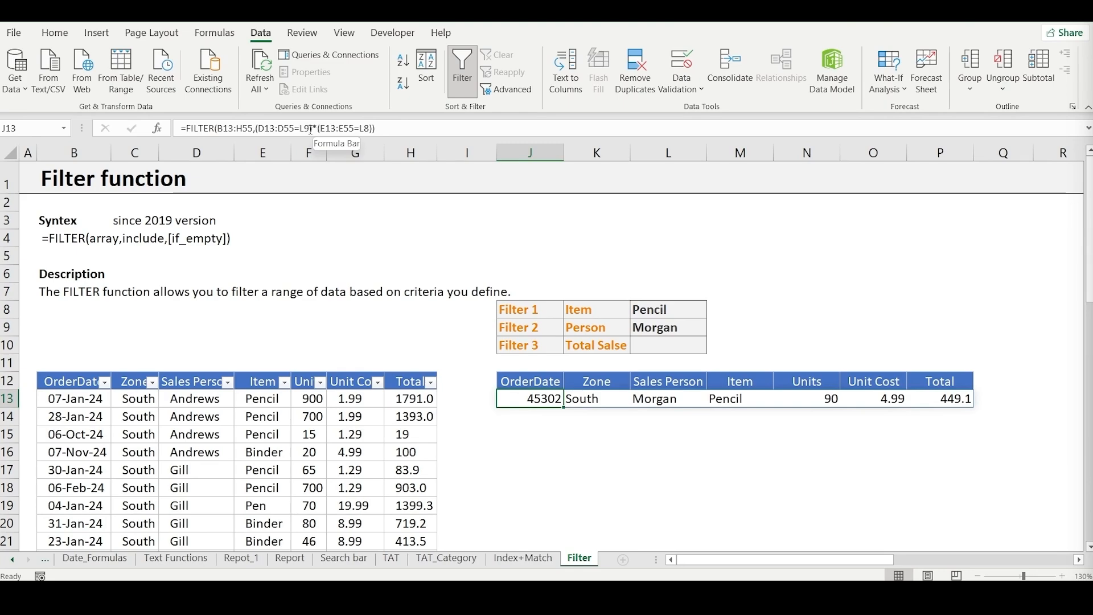
- Evaluate the Person condition in J13 again with the formula bar expanded, compare its full array with the source rows, and cancel the edit
drag(312, 127, 259, 129)
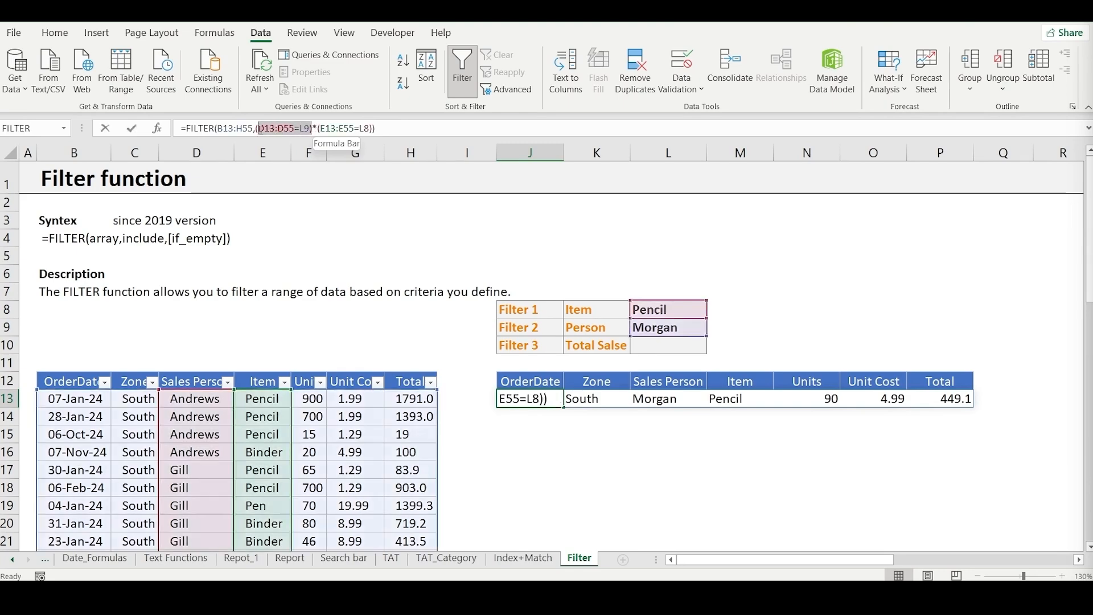
key(F9)
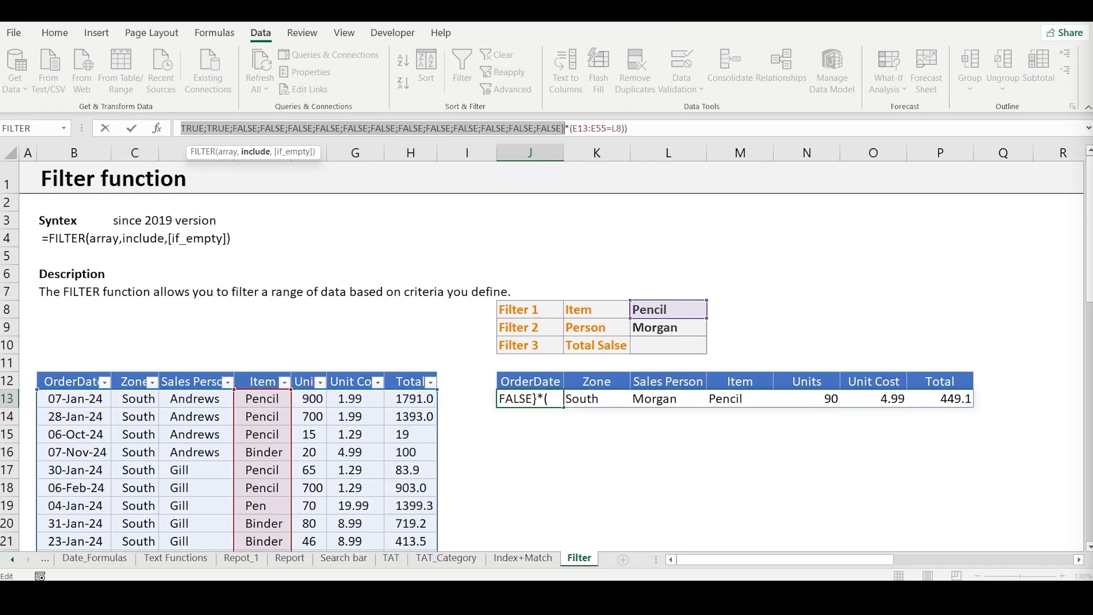
click(1087, 135)
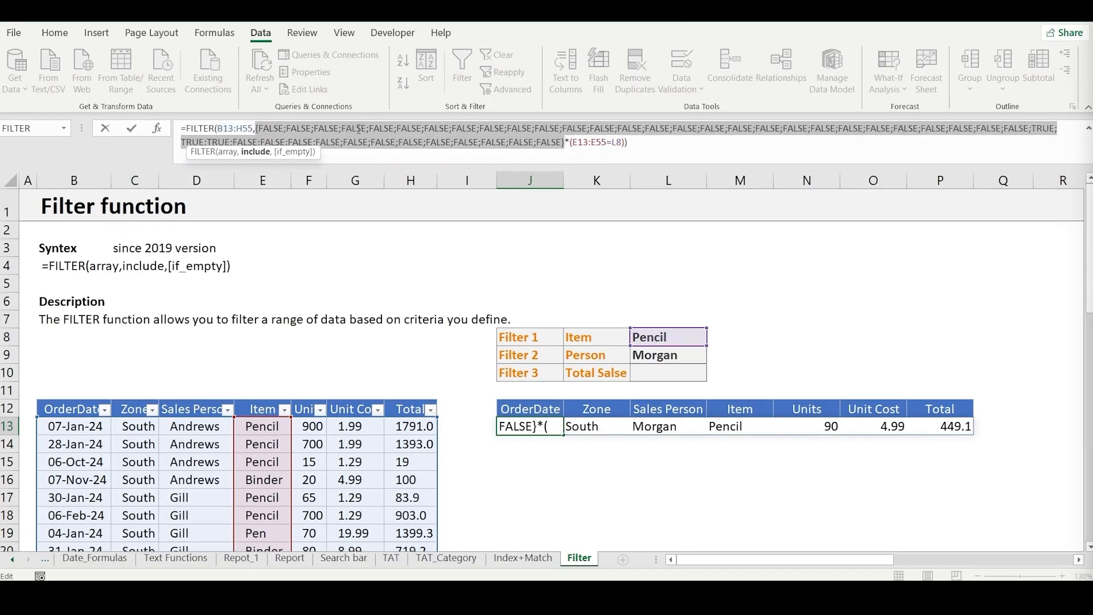
scroll(488, 373, down, 2)
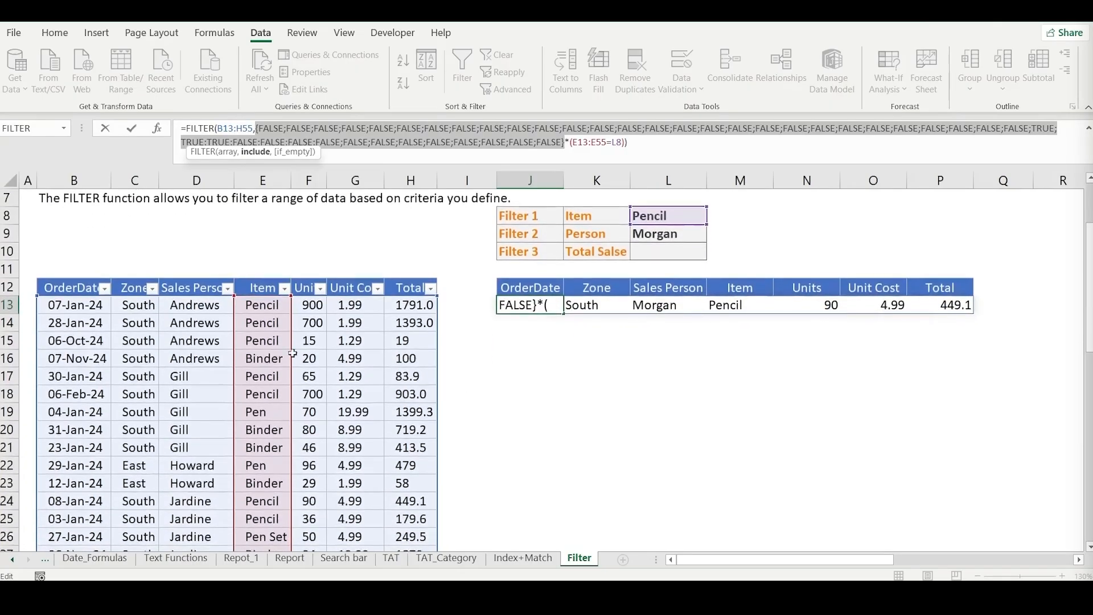
key(Escape)
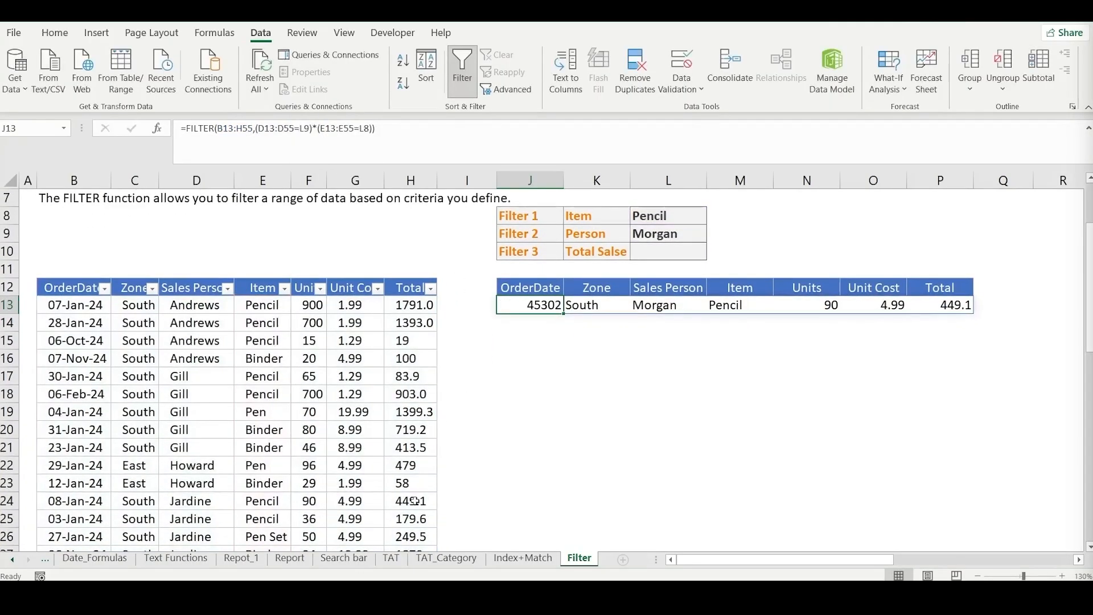
- Enter the helper formula =D13=L9 in I13 to compare the first row's salesperson with the Person criterion
click(450, 305)
text(=)
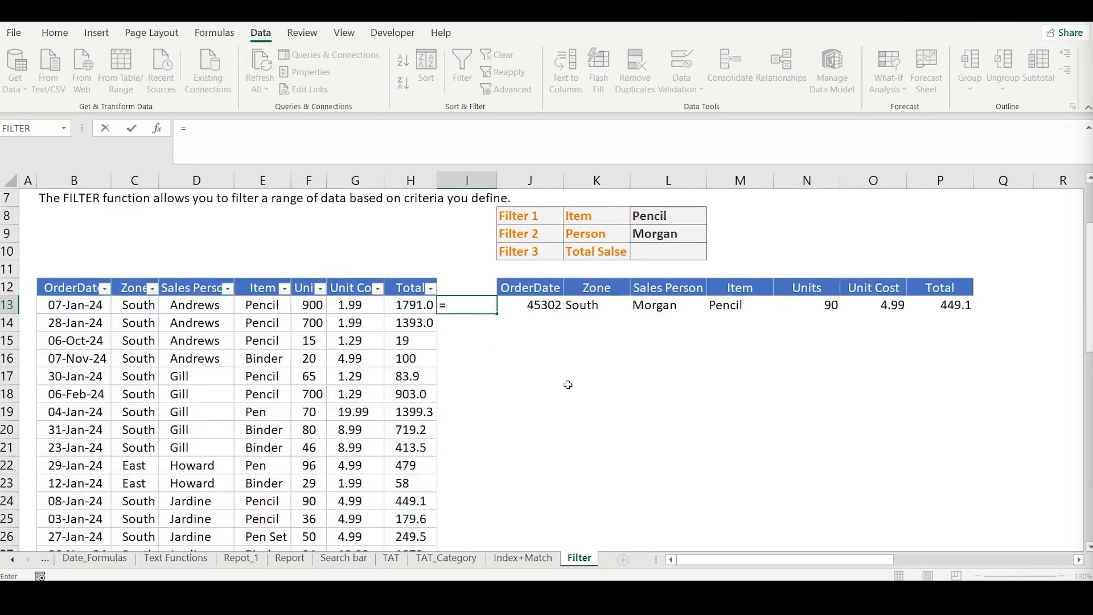
key(Left)
key(Left)
key(Left)
key(Left)
key(Left)
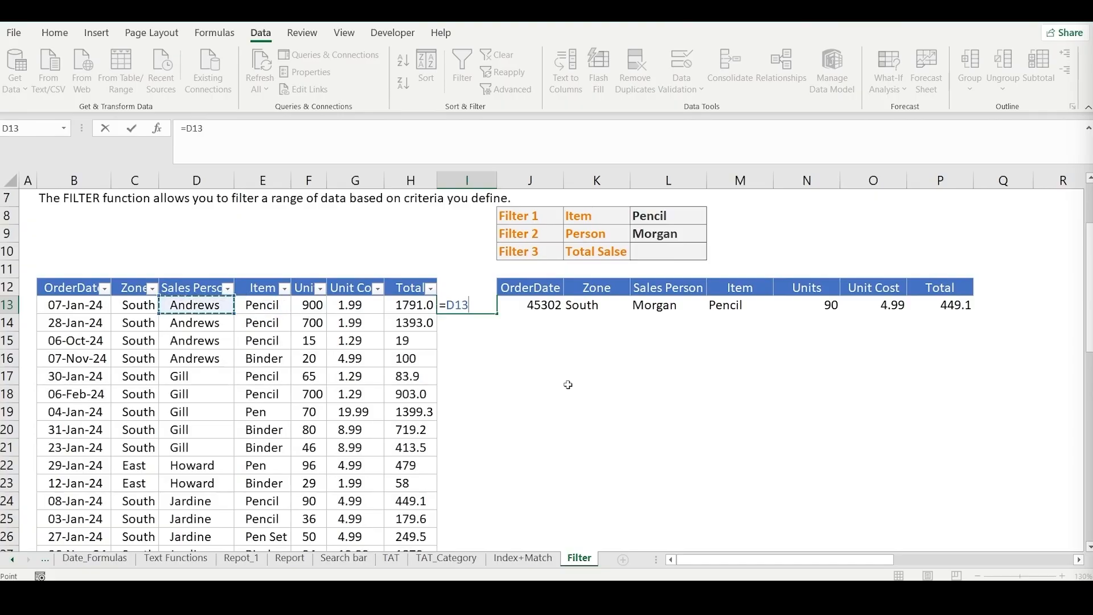
text(=)
key(Up)
key(Up)
key(Up)
key(Up)
key(Right)
key(Right)
- Fill the helper formula from I13 down to I55, the last row of the source data
key(Right)
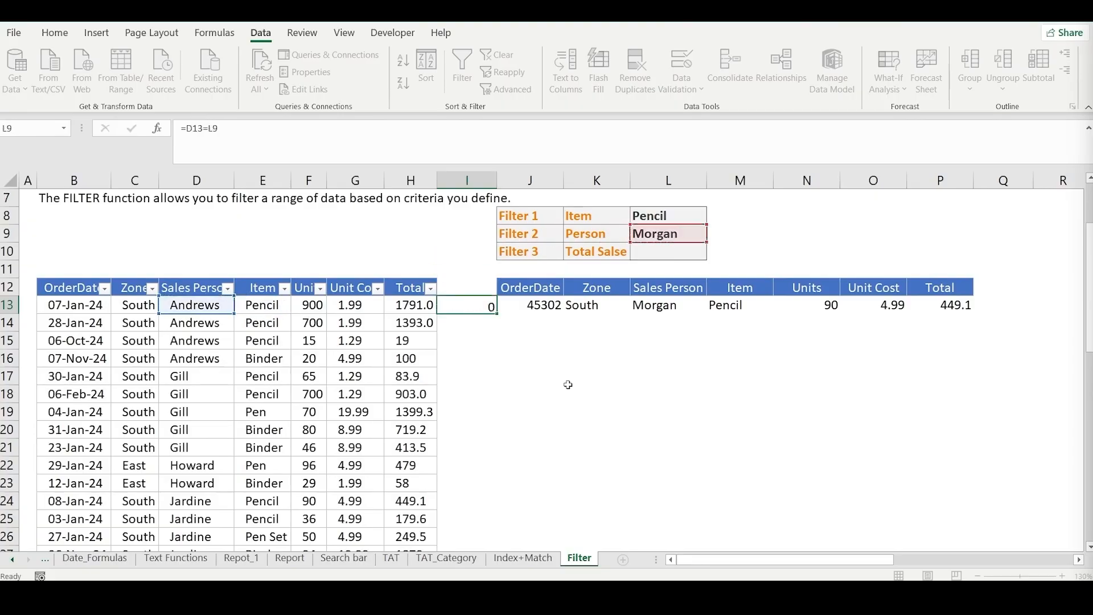
key(Return)
key(Left)
key(ctrl+Down)
- Make the criterion reference absolute in the I13 helper formula so that it reads =D13=$L$9
key(Right)
key(ctrl+shift+Up)
key(ctrl+d)
key(Left)
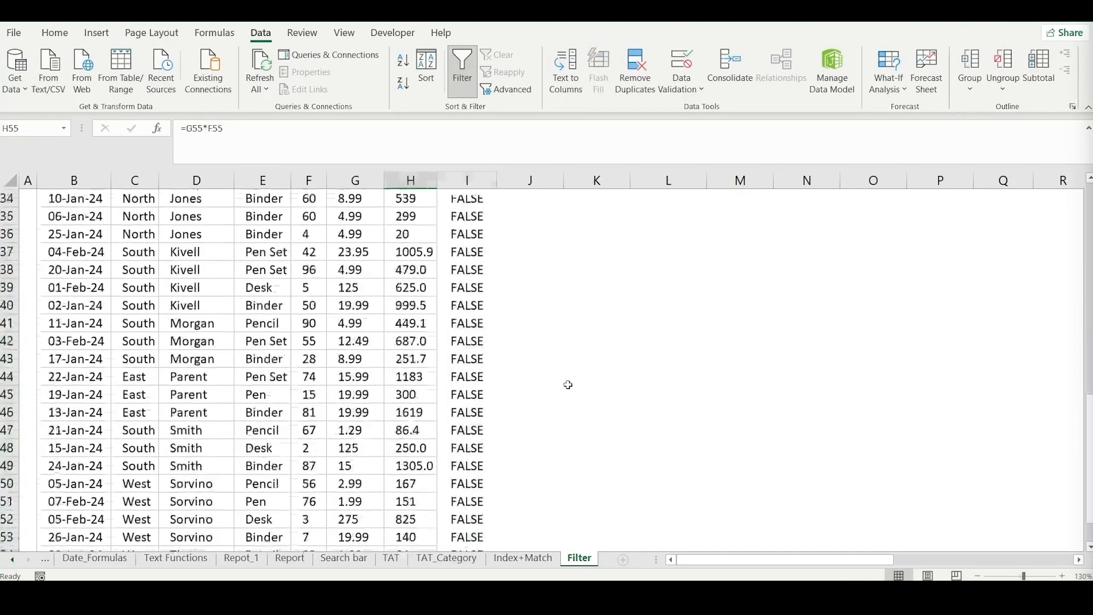
key(ctrl+Up)
key(Right)
key(Up)
key(Down)
key(Down)
key(Up)
key(Up)
key(Up)
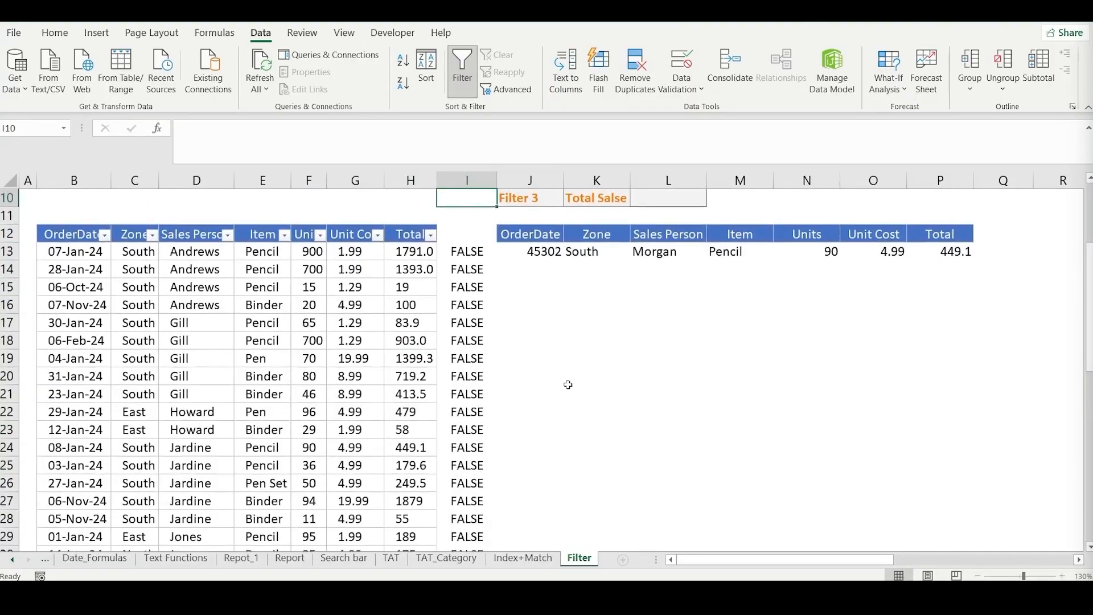
key(Down)
key(Down)
key(Down)
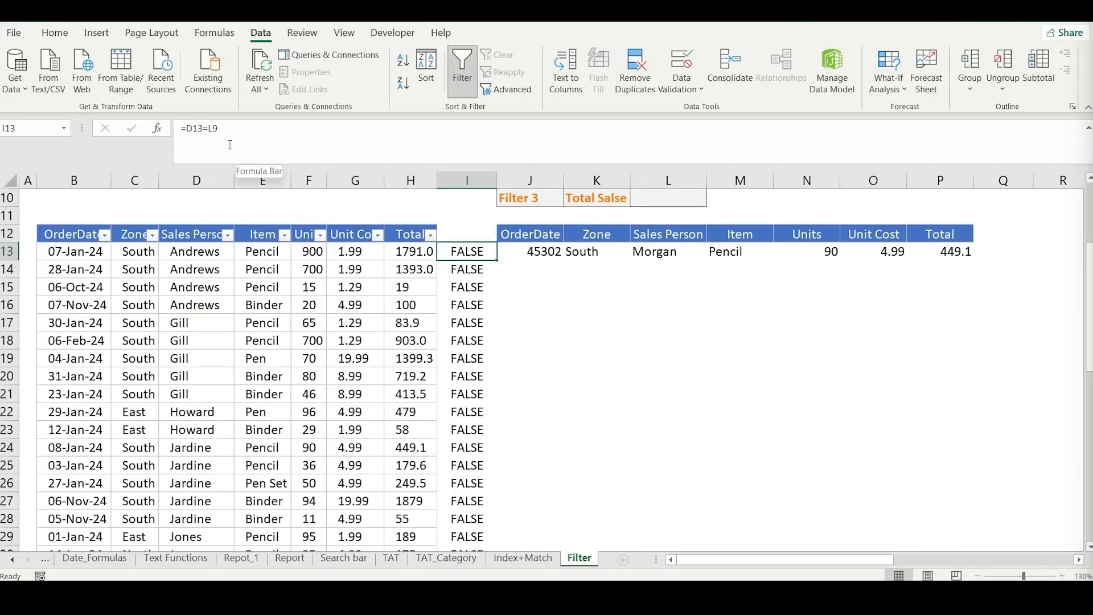
click(217, 126)
key(F4)
key(Return)
key(Up)
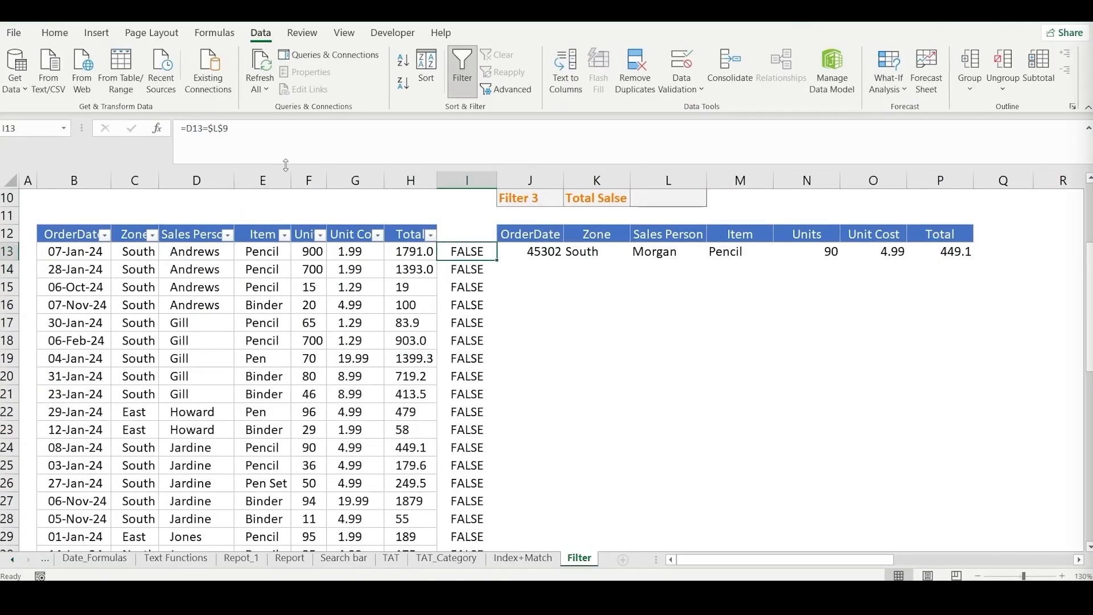
- Fill the corrected helper formula with the absolute criterion reference from I13 down to the last data row
key(Down)
key(Up)
key(ctrl+shift+Down)
key(ctrl+d)
key(Left)
key(Right)
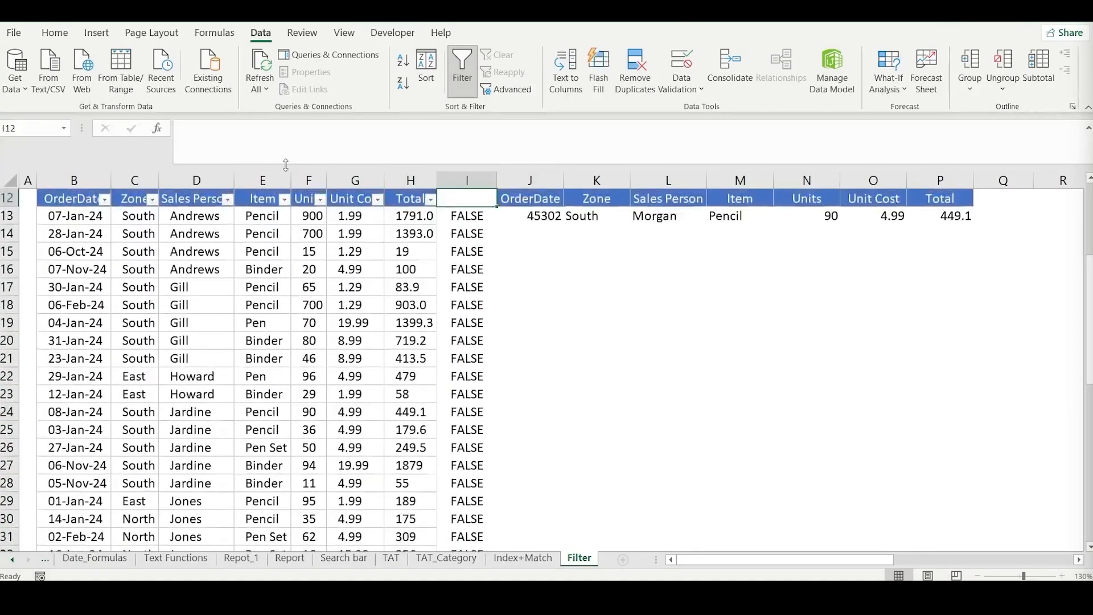
key(ctrl+Up)
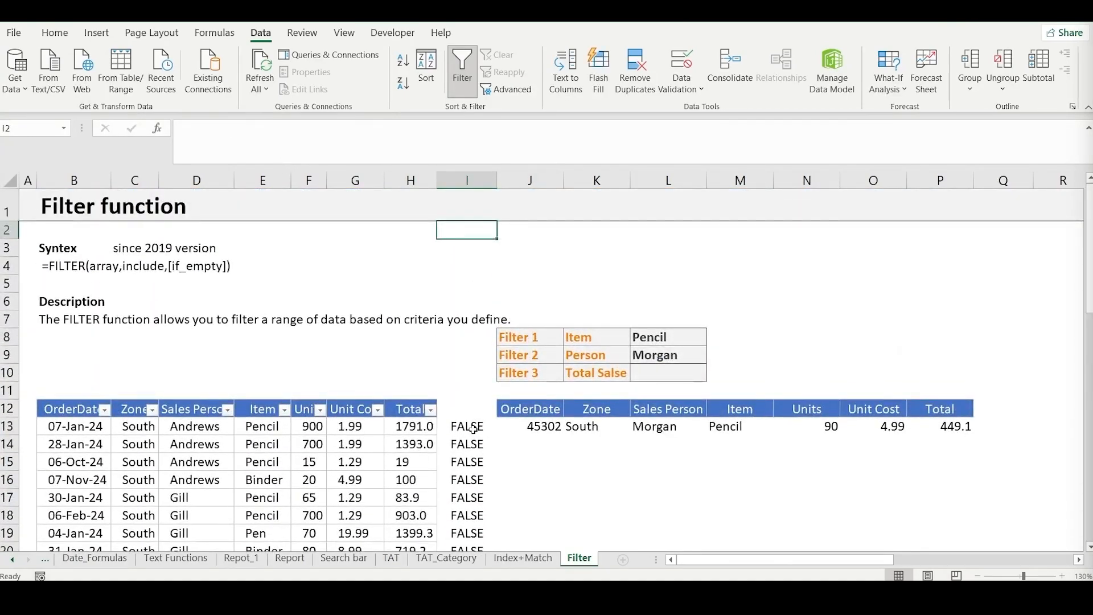
- Change the Person criterion in L9 to Gill
click(691, 358)
click(716, 353)
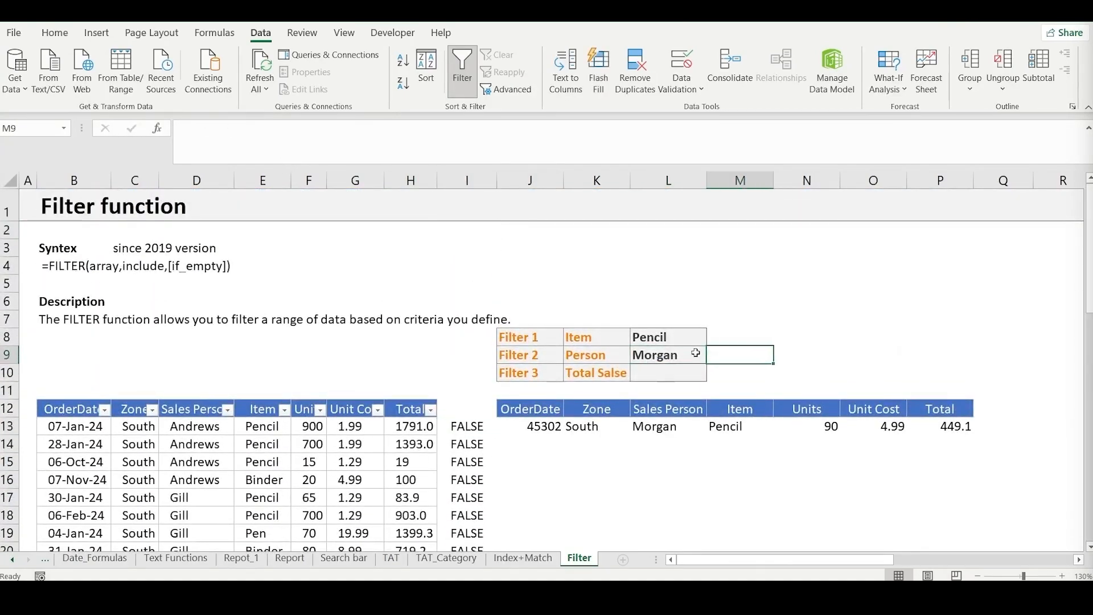
click(696, 353)
click(712, 356)
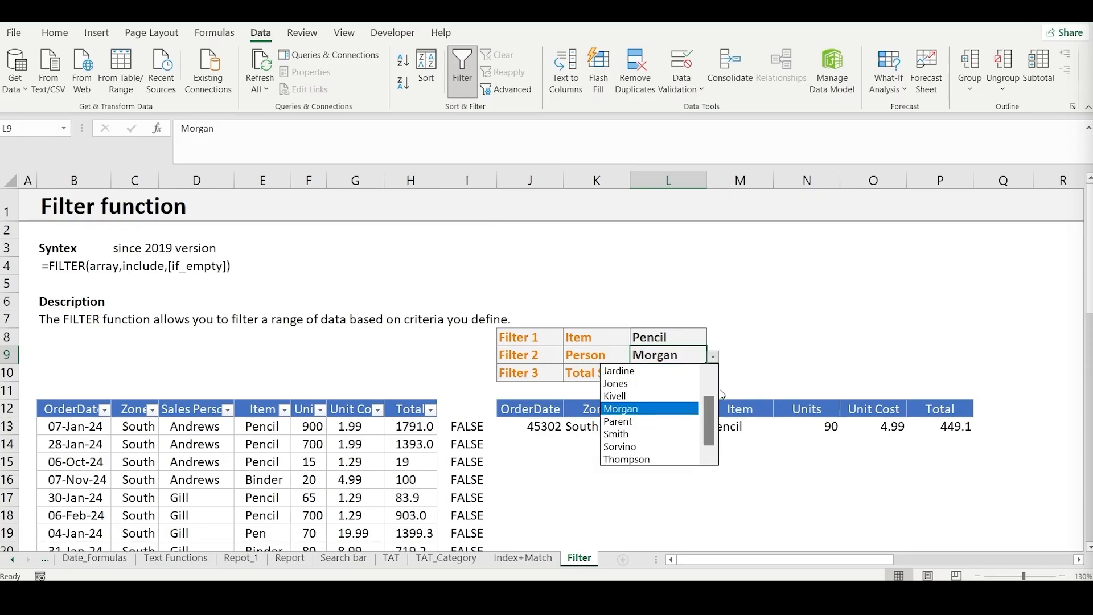
drag(707, 408, 722, 391)
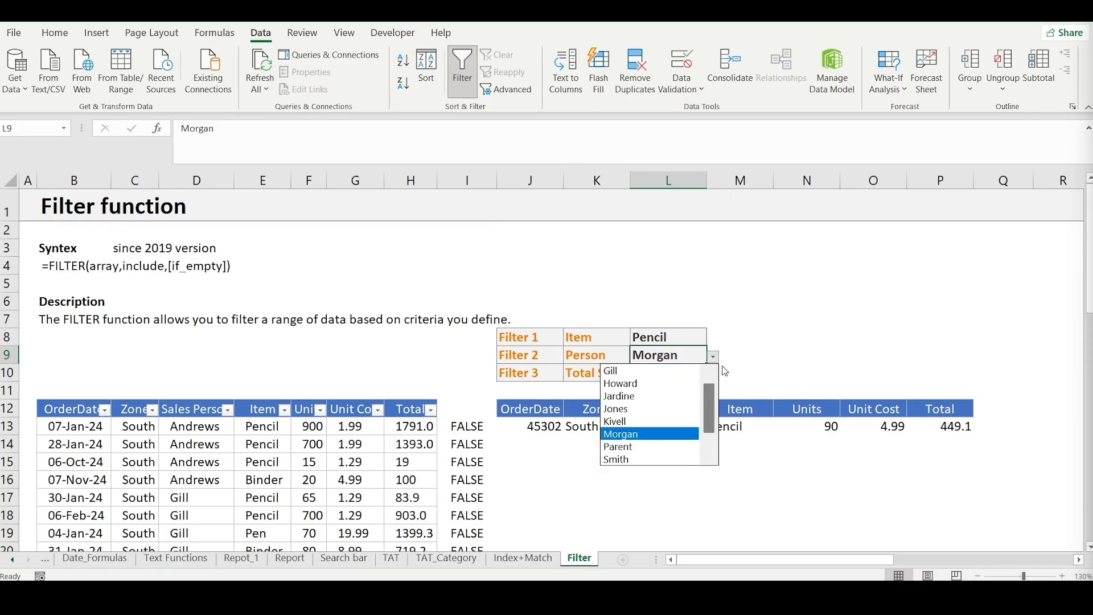
click(663, 371)
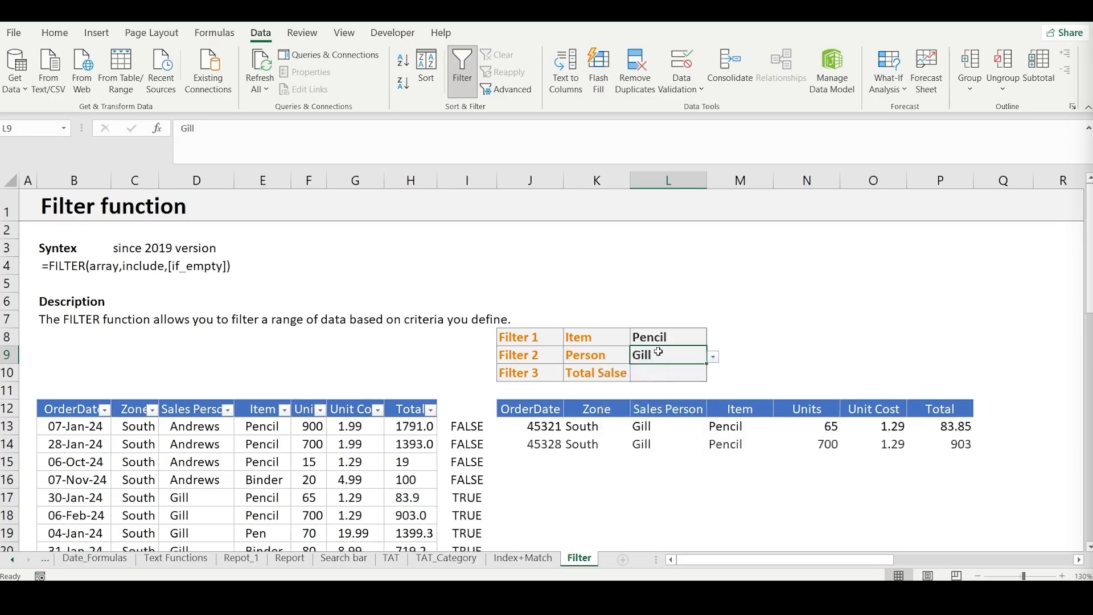
- Inspect the cell references of the helper formula in I17 and leave it without changes
click(521, 475)
scroll(525, 454, down, 1)
scroll(525, 453, down, 1)
double_click(469, 433)
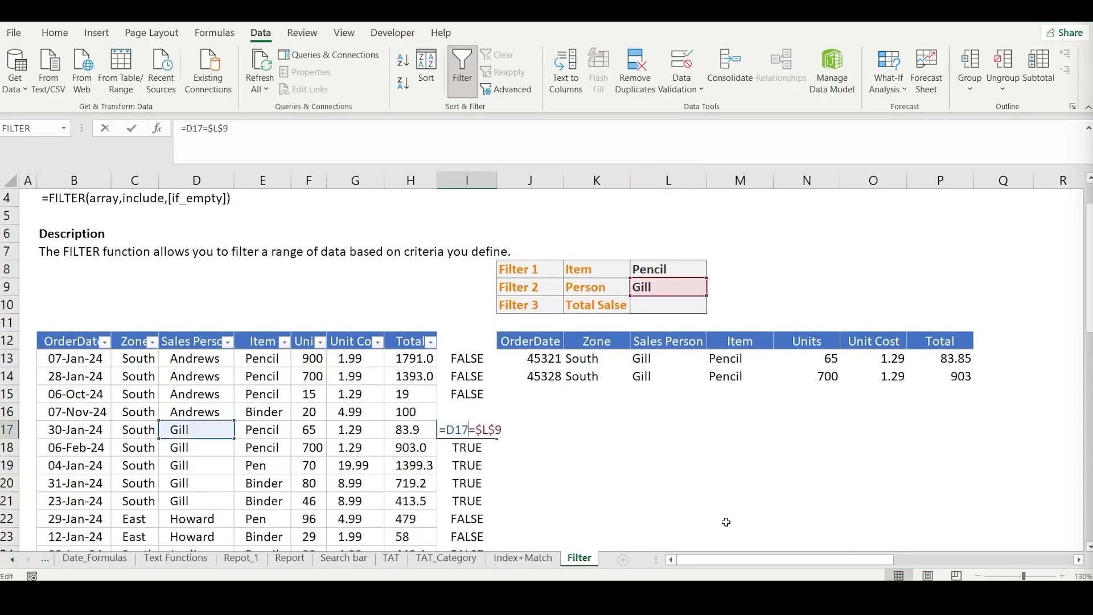
key(Escape)
- Compare the helper results for the first Gill rows from I17 with those of the Andrews rows above
key(shift+Down)
key(shift+Down)
key(shift+Down)
key(shift+Down)
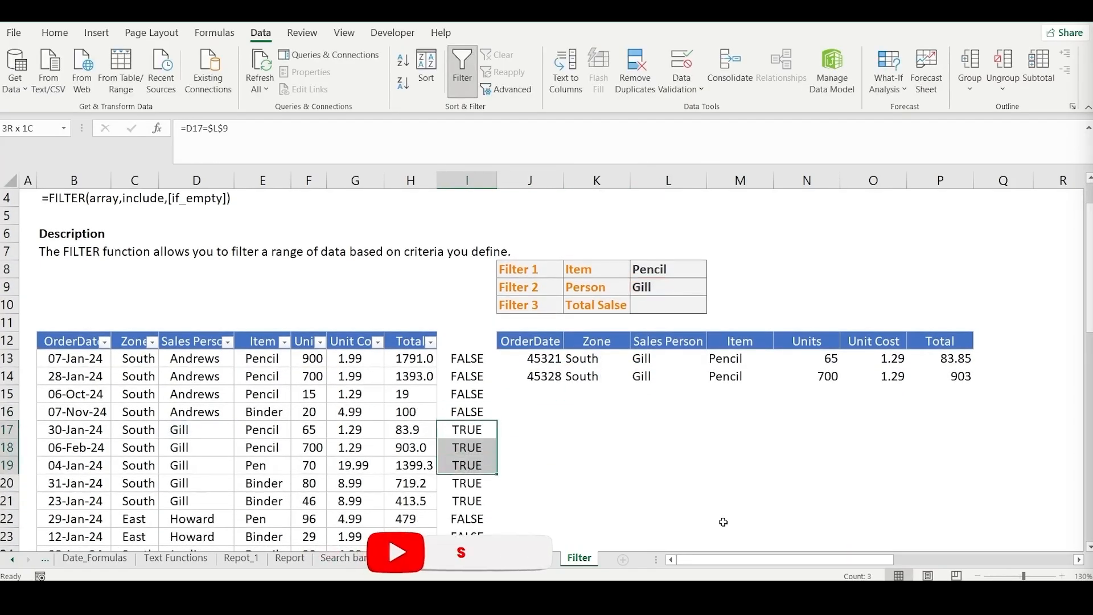
key(Up)
key(shift+Up)
key(shift+Up)
key(shift+Up)
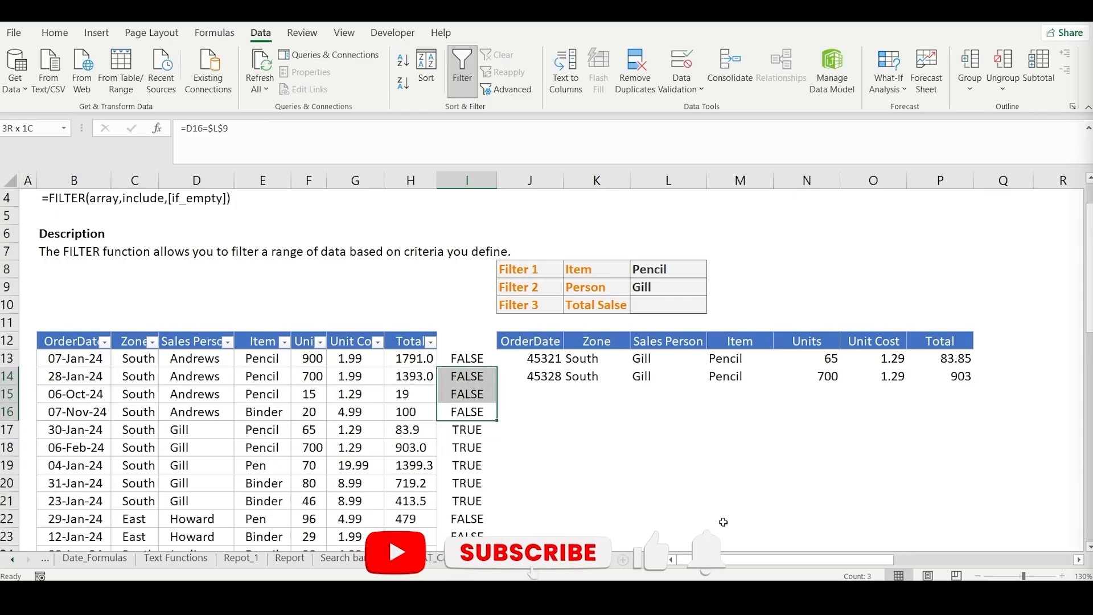
scroll(738, 515, up, 1)
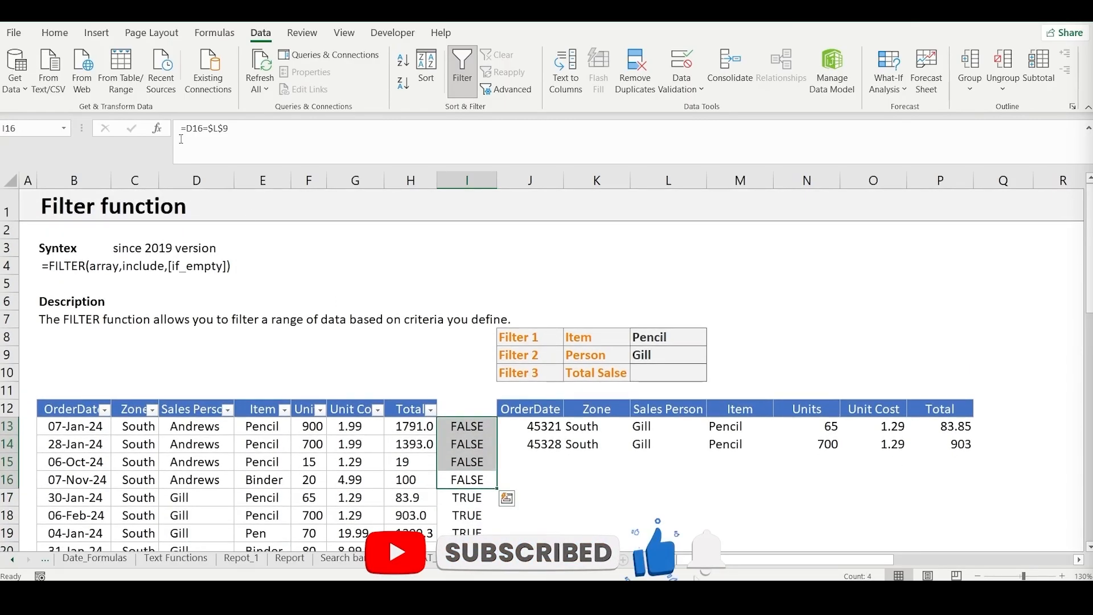
- Evaluate the Person condition (D13:D55=L9) inside the J13 FILTER formula, compare its array with the helper column, and restore the formula text
click(598, 445)
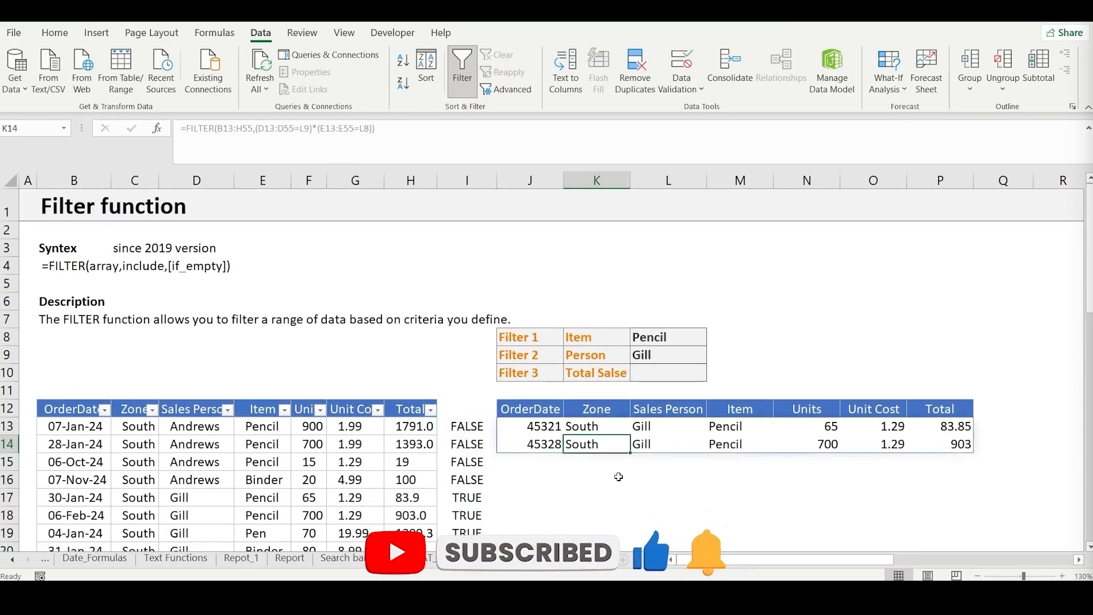
click(535, 428)
drag(312, 129, 255, 129)
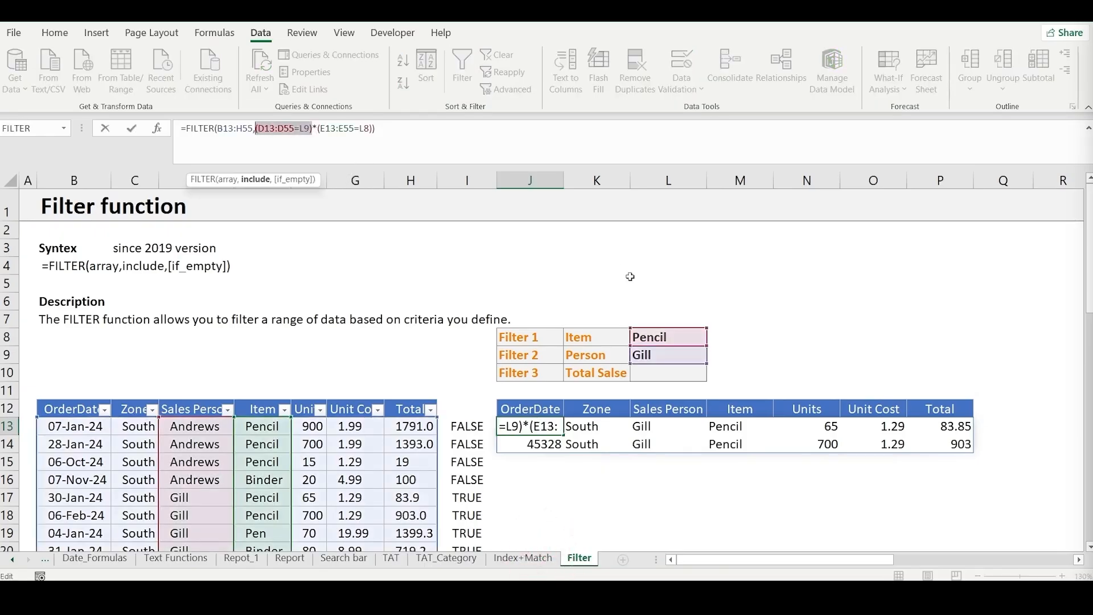
key(F9)
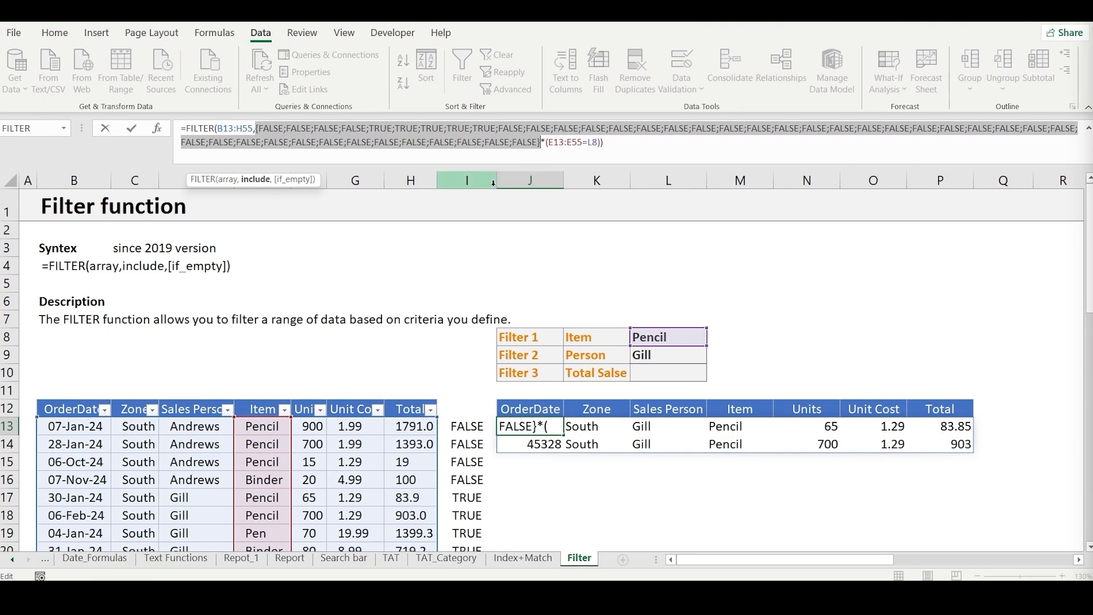
key(ctrl+z)
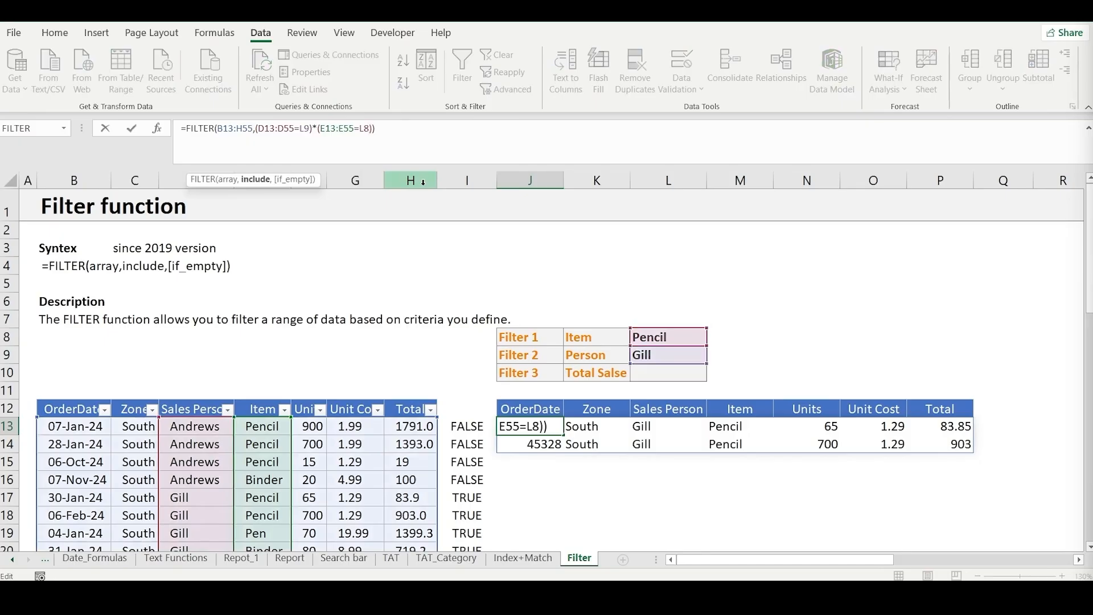
- Evaluate the Item condition E13:E55=L8 inside the J13 FILTER formula, examine its array, and cancel the edit
key(shift+Left)
key(shift+Left)
key(shift+Left)
key(shift+Left)
key(shift+Left)
key(shift+Left)
key(shift+Left)
key(shift+Left)
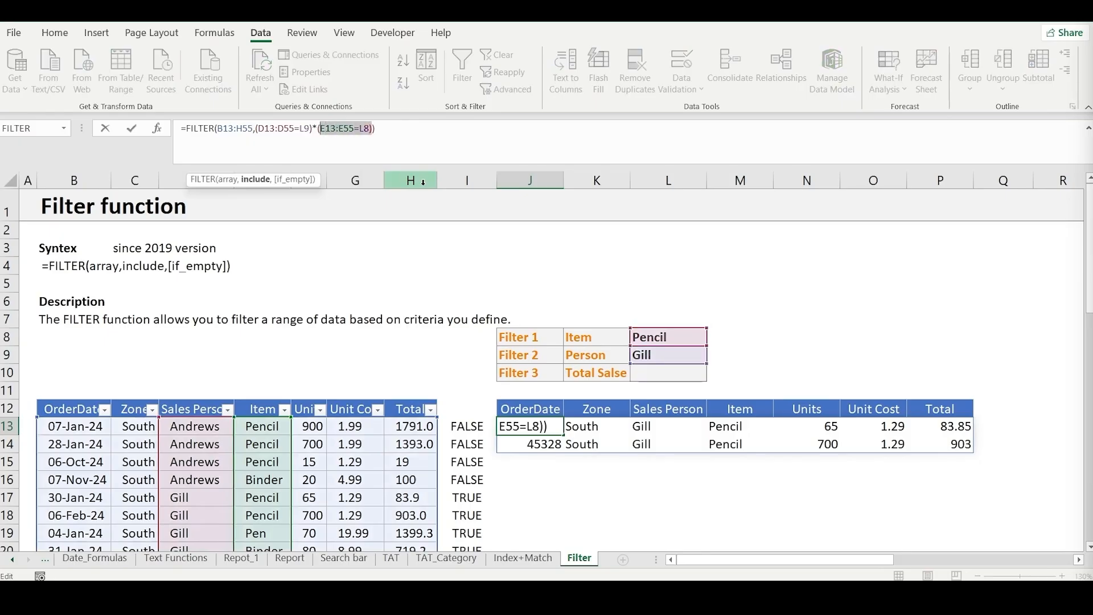
key(F9)
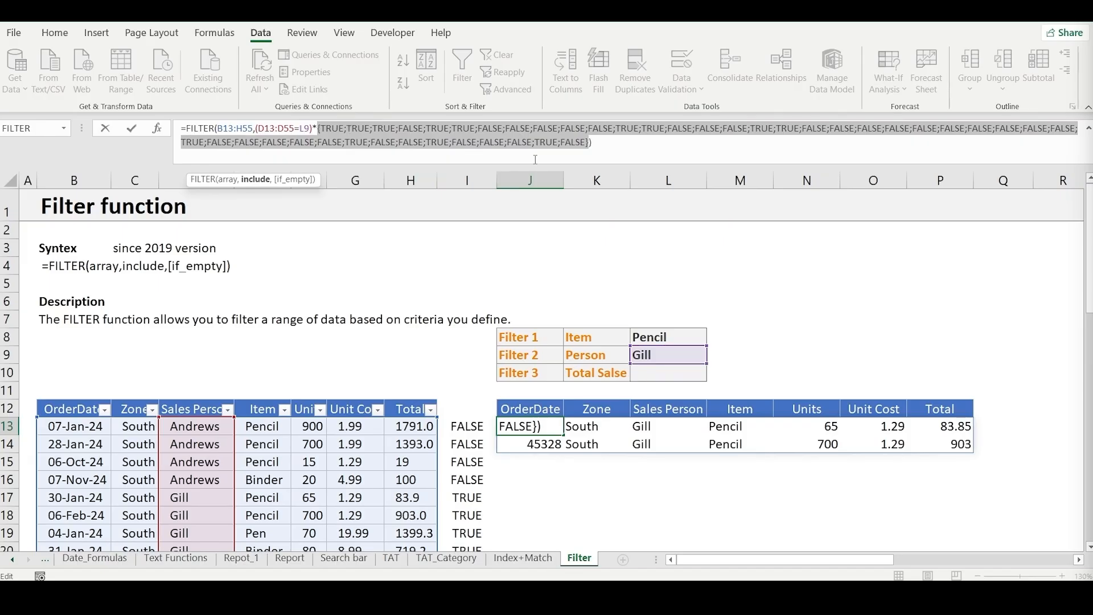
key(Escape)
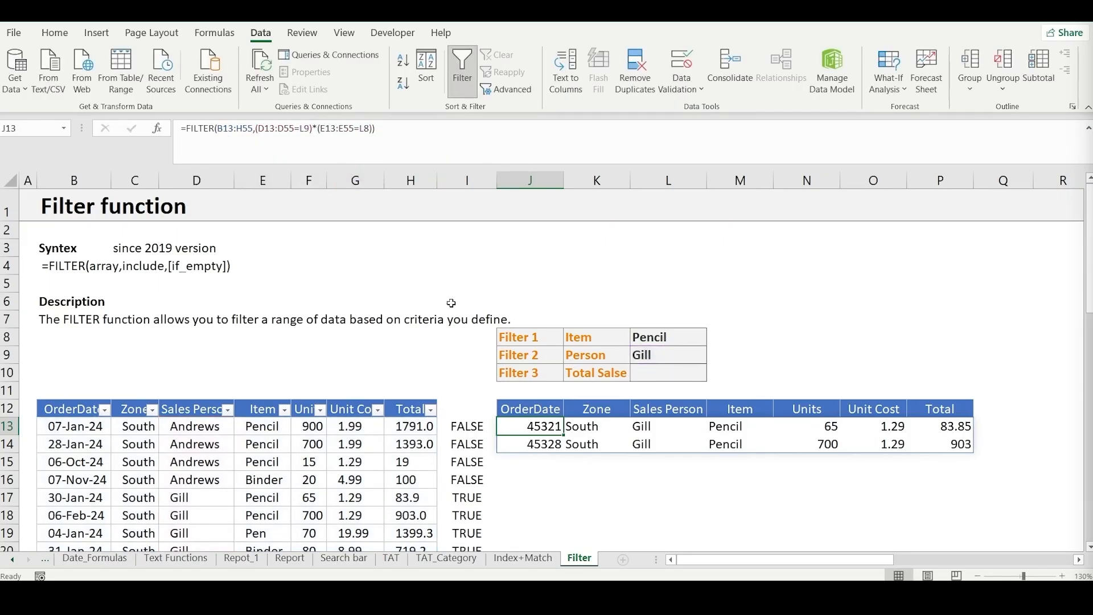
- Insert a blank column J between the Person helper column and the filter results
click(526, 179)
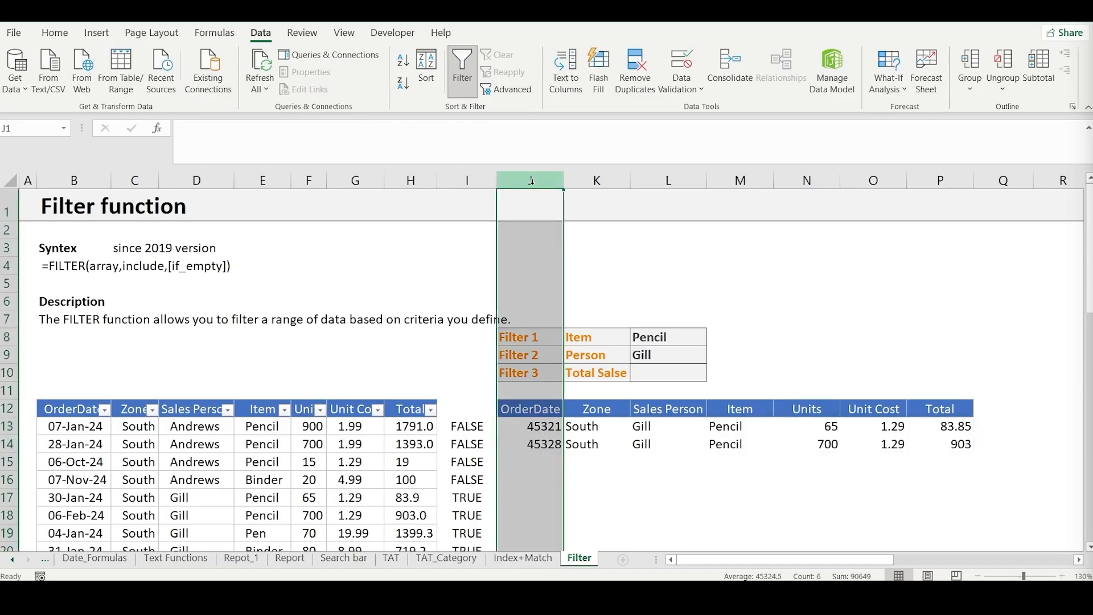
key(ctrl+shift+plus)
click(512, 493)
key(Up)
key(Up)
key(Up)
key(Up)
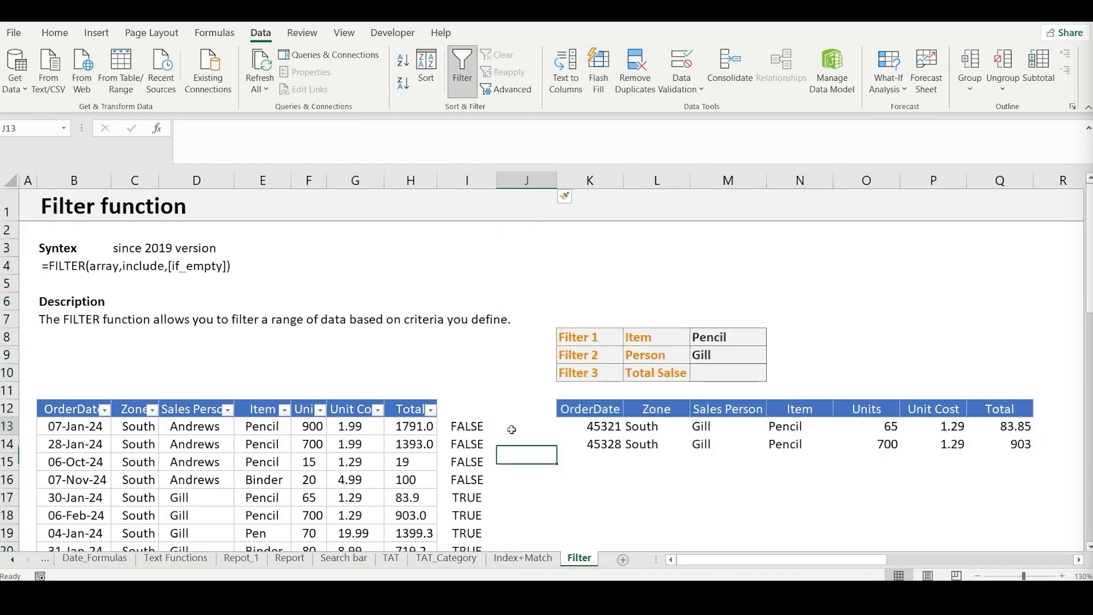
key(Left)
key(Right)
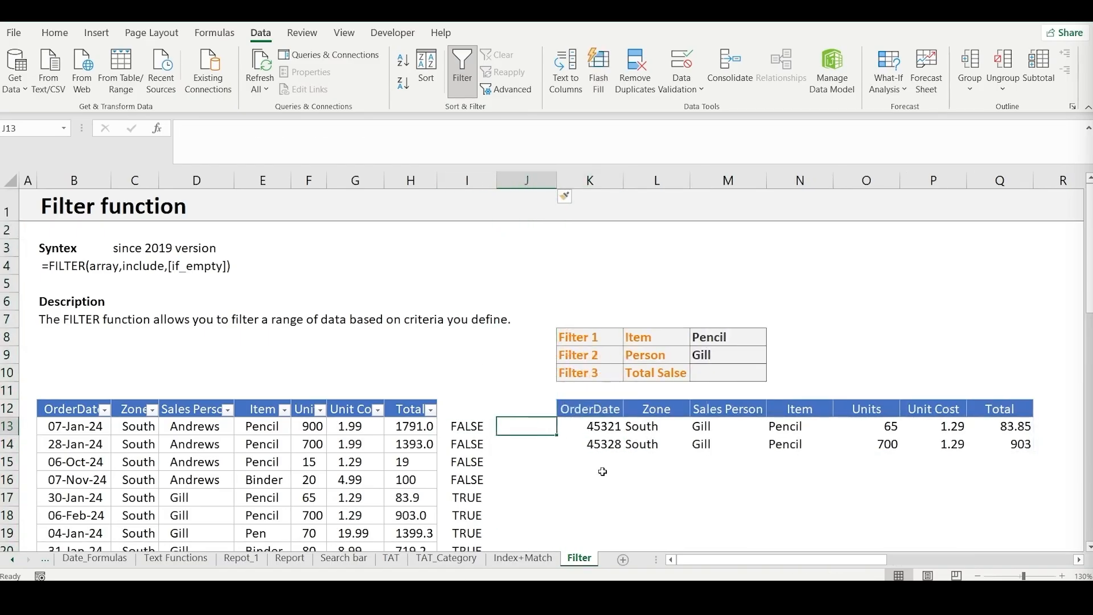
- Enter the helper formula =E13=$M$8 in J13 to compare the first row's item with the Item criterion
text(=)
key(Left)
key(Left)
key(Left)
key(Left)
key(Left)
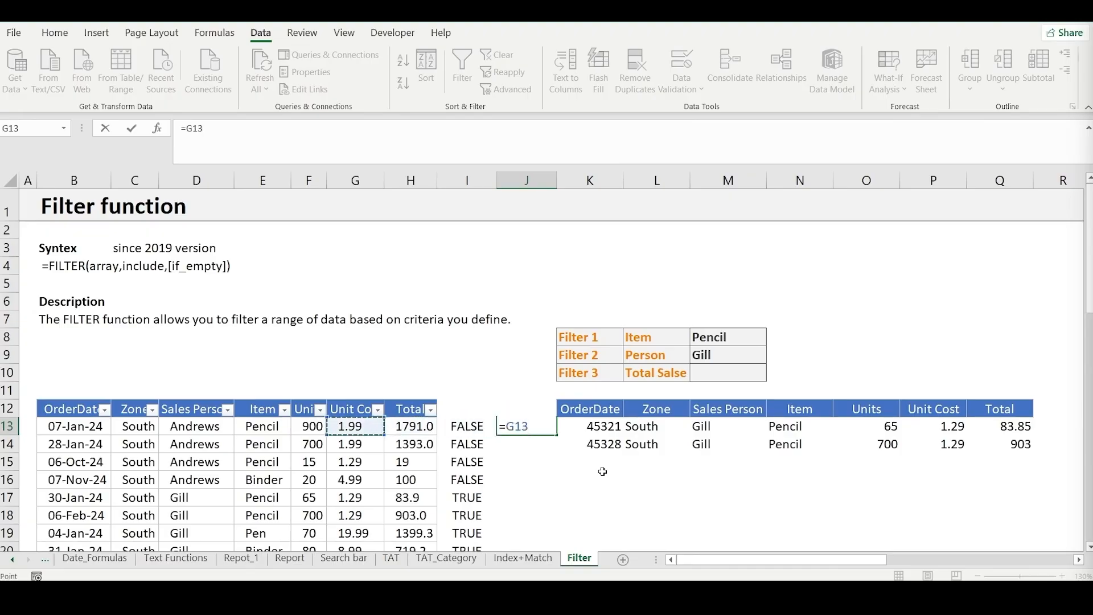
text(=)
key(Up)
key(Up)
key(Up)
key(Up)
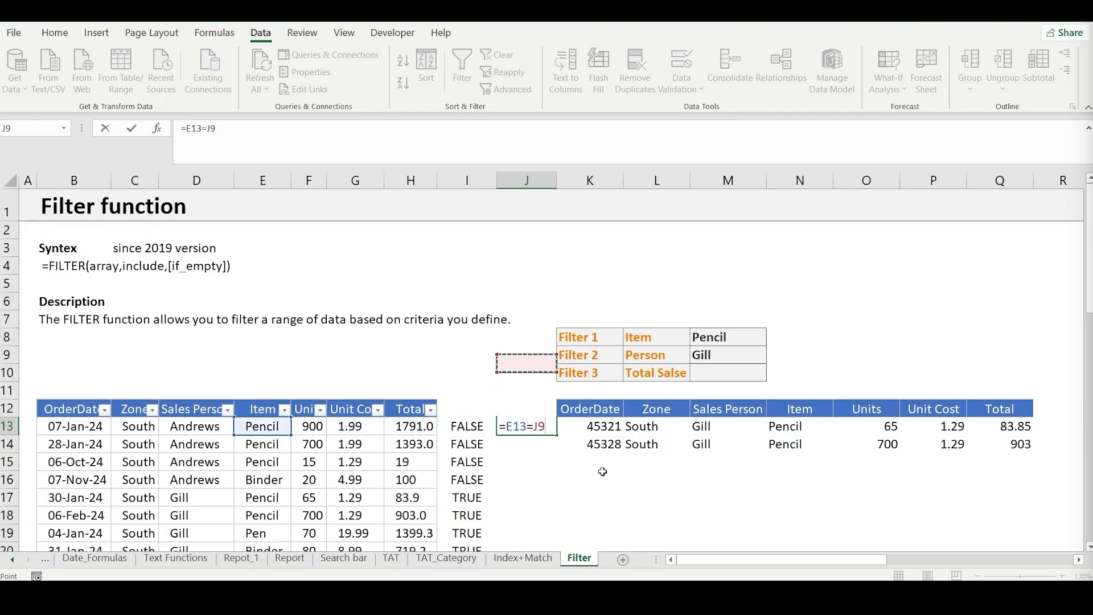
key(Right)
key(Right)
key(Right)
key(Up)
key(Up)
key(Down)
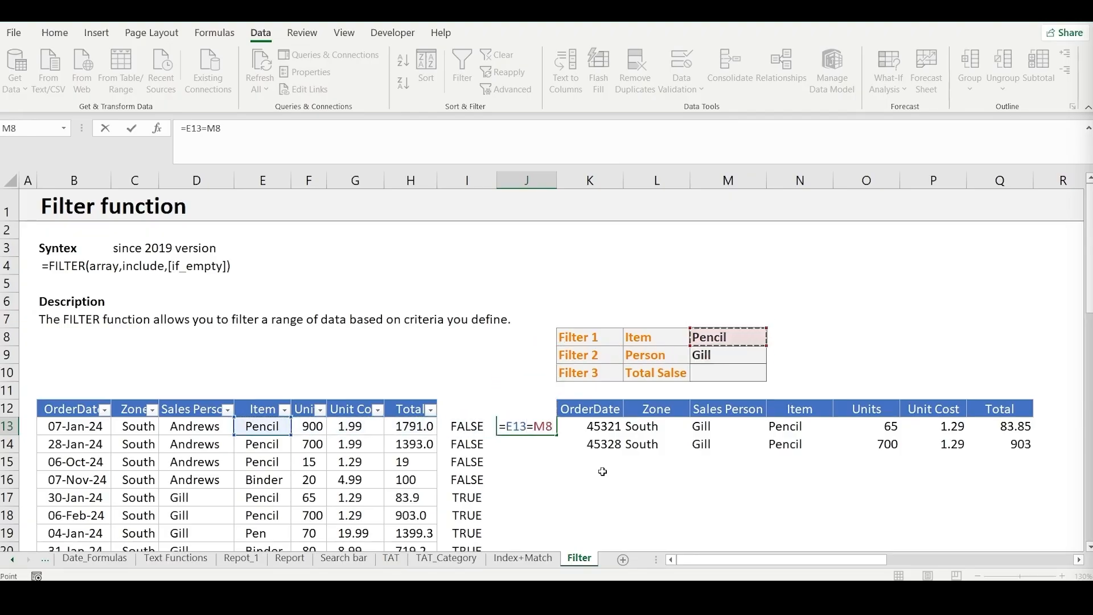
key(F4)
key(Return)
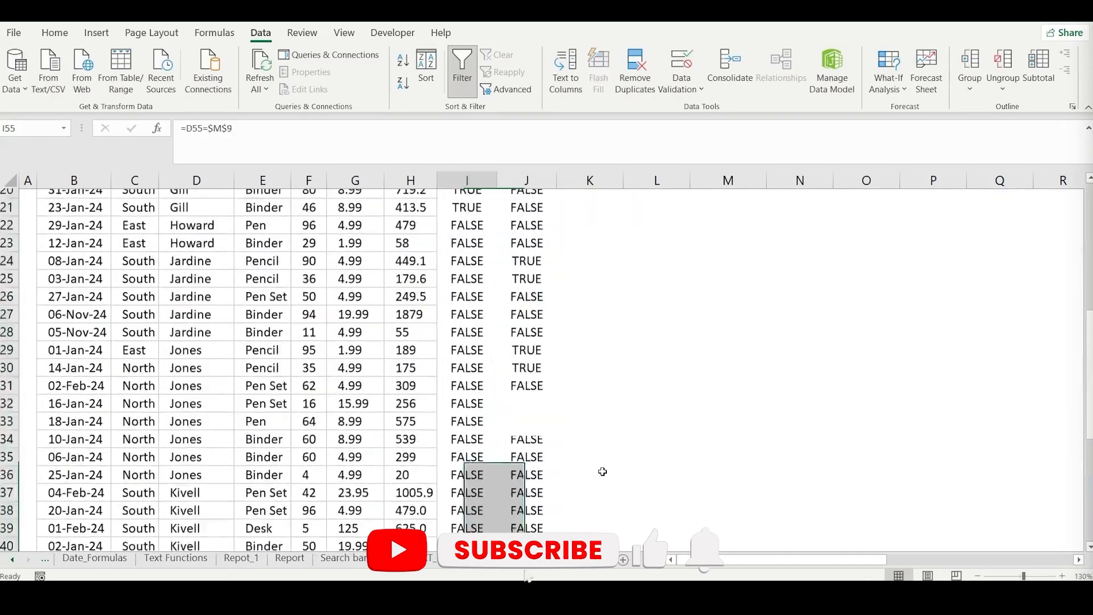
- Fill the Item helper formula from J13 down to J55, the last row of the source data
scroll(602, 472, up, 3)
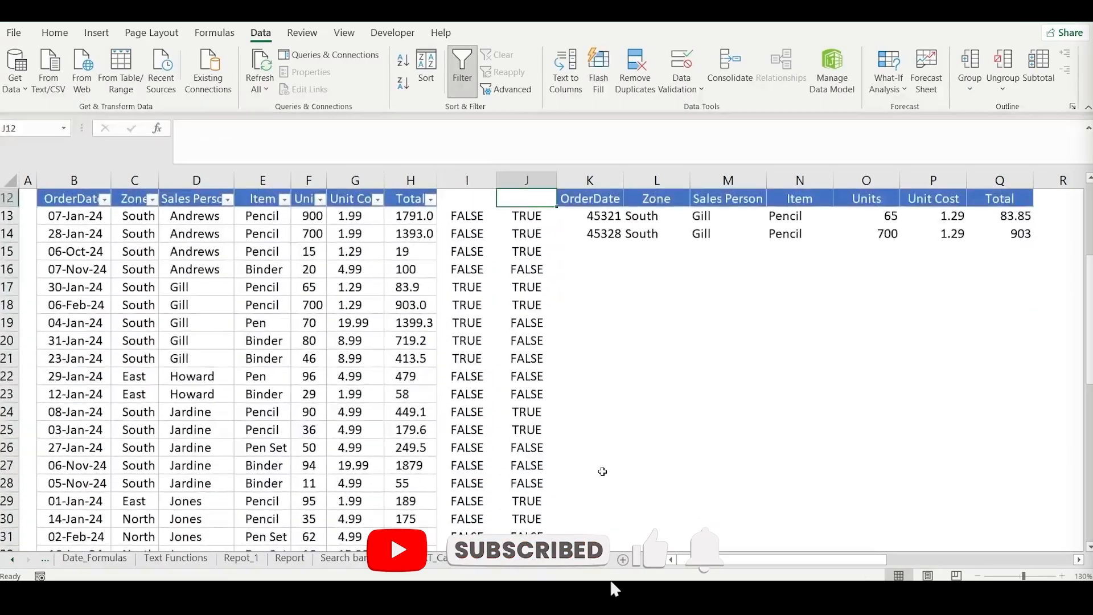
key(Up)
key(Up)
key(Up)
key(Up)
key(Up)
key(Up)
key(Up)
key(Up)
key(Up)
key(Up)
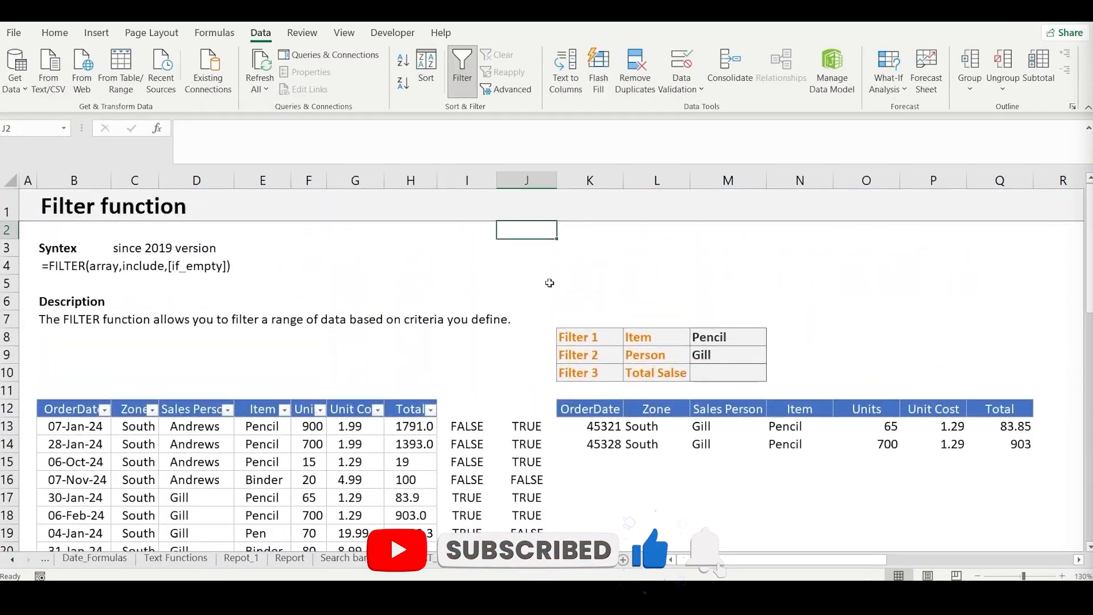
- Insert a blank column K between the Item helper column and the filter results
click(578, 180)
key(ctrl+shift+plus)
key(Down)
key(Down)
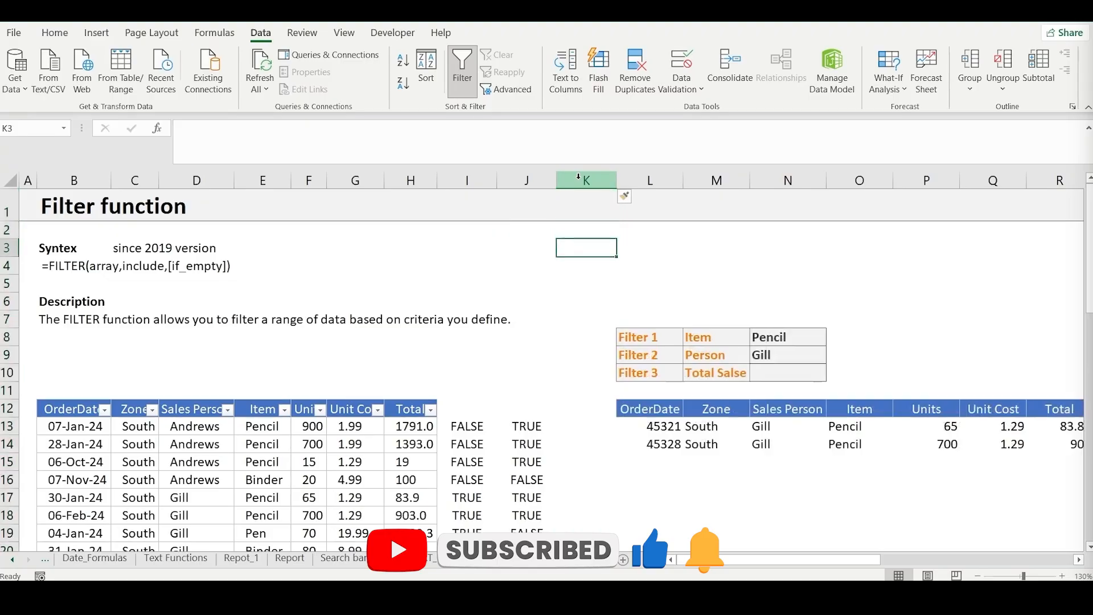
key(Down)
key(Down)
key(Down)
key(Down)
key(Down)
key(Down)
key(Down)
key(Down)
key(Down)
key(Down)
- Enter the formula =I13*J13 in K13 to multiply the Person and Item helper results
key(F2)
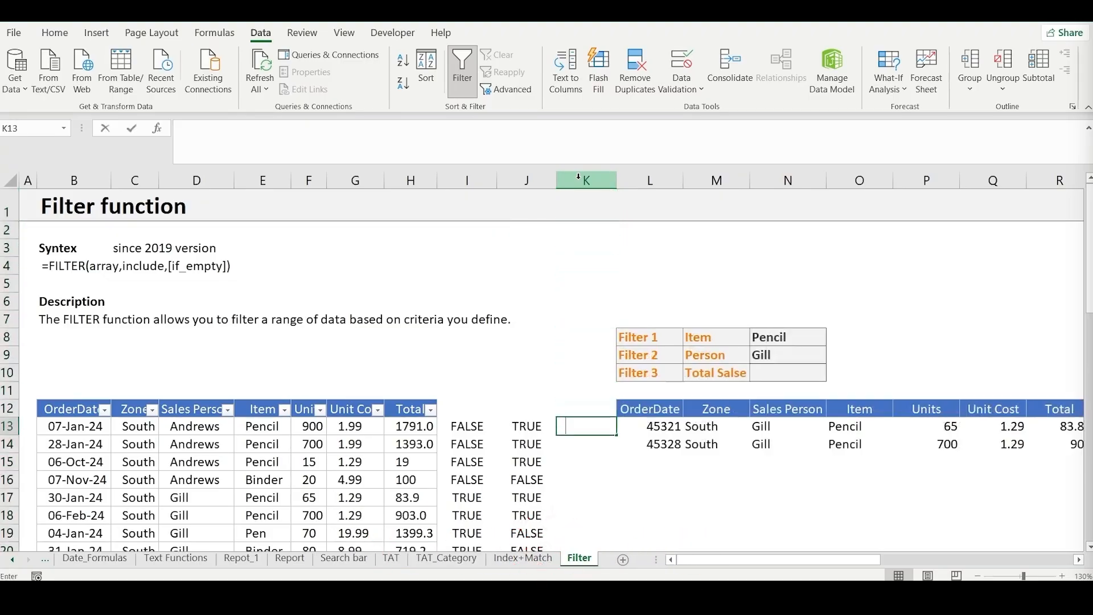
text(=)
key(Left)
key(Left)
text(*)
key(Left)
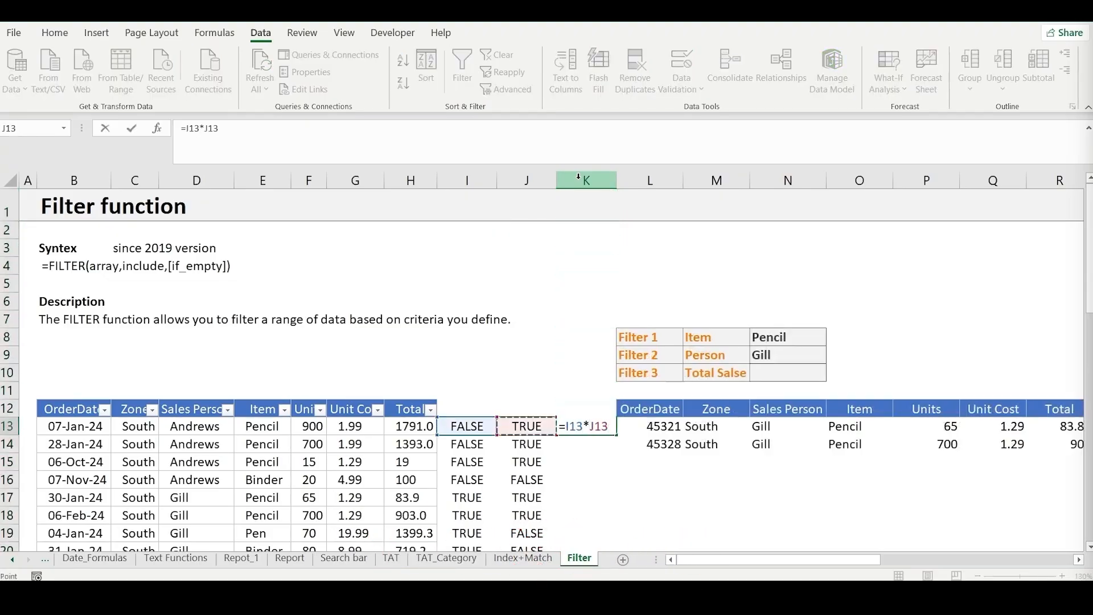
key(Return)
key(Up)
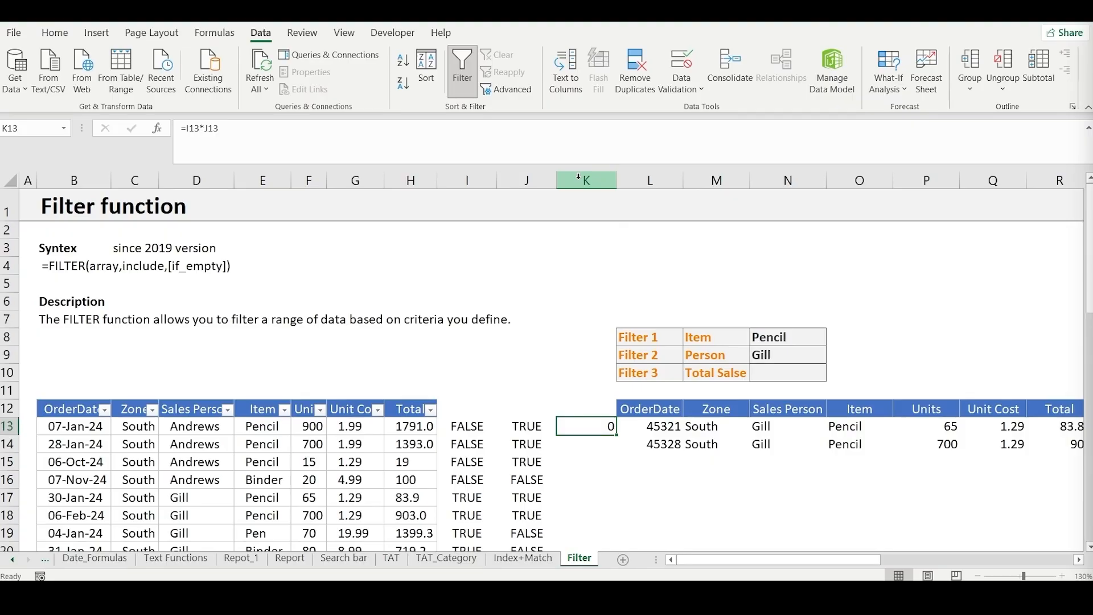
- Fill the multiplication formula from K13 down to K19
key(Left)
key(Left)
key(Right)
key(Right)
key(shift+Down)
key(shift+Down)
key(shift+Down)
key(shift+Down)
key(shift+Down)
key(shift+Down)
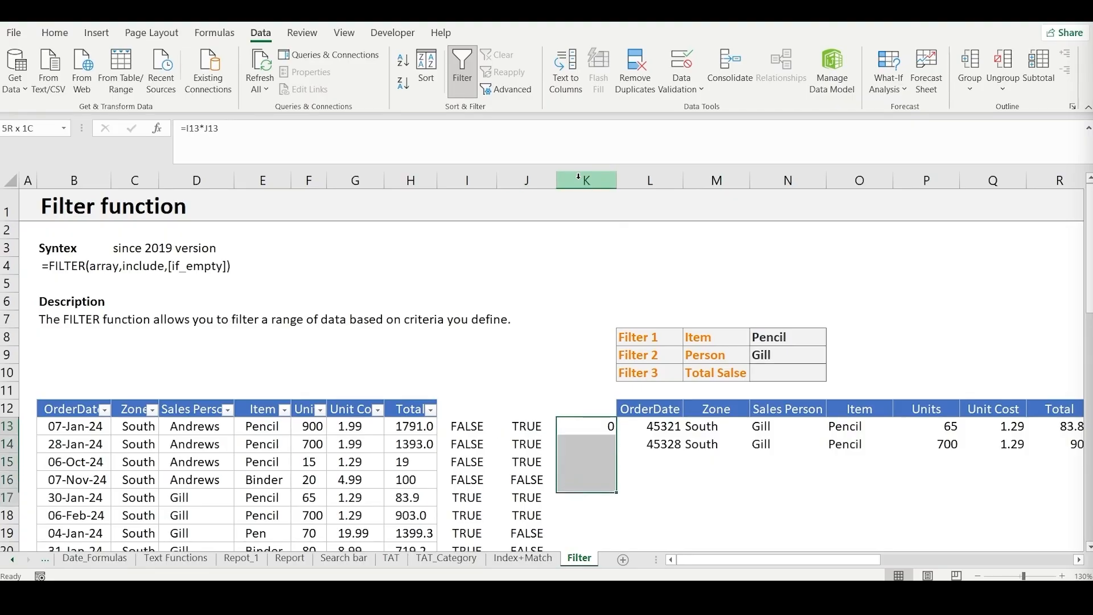
key(ctrl+d)
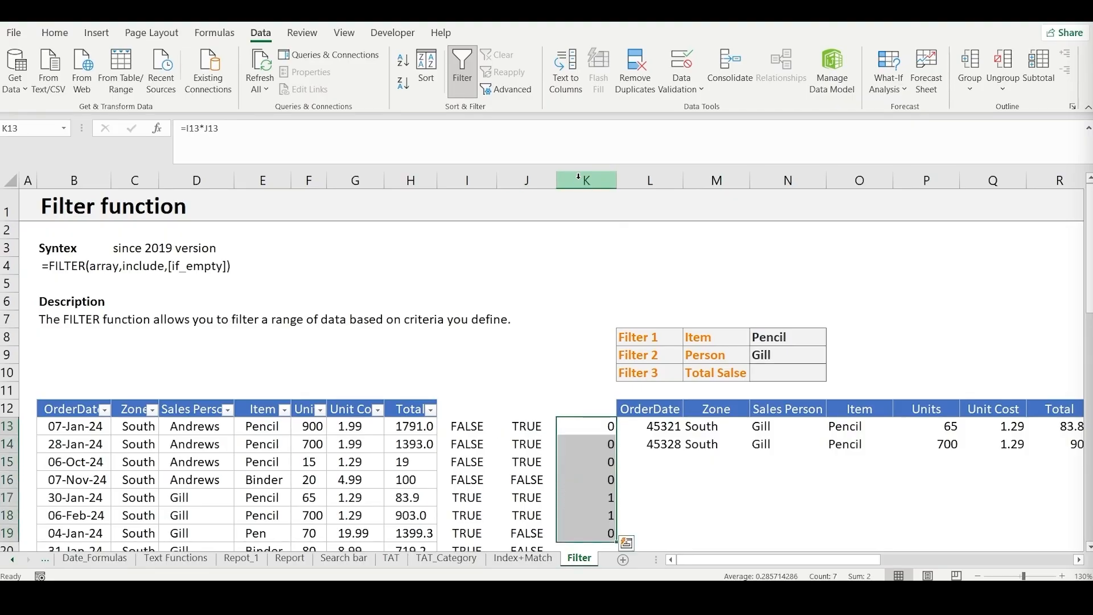
- Extend the multiplication formula in column K down to K55, the last row of the source data
key(Left)
key(ctrl+Down)
key(Right)
key(ctrl+shift+Up)
key(ctrl+d)
key(Left)
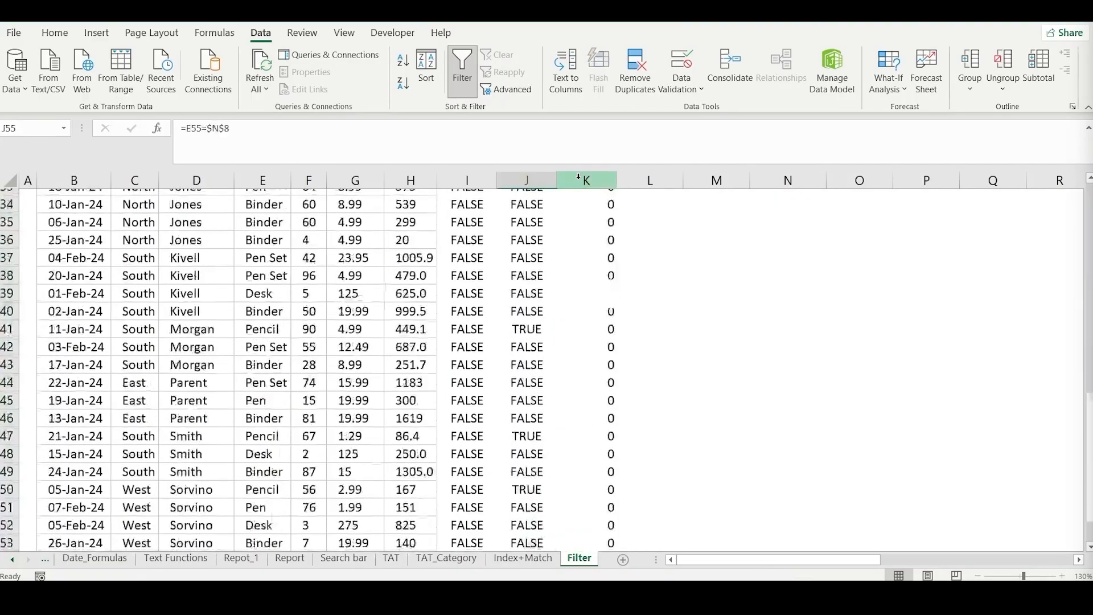
key(ctrl+Up)
key(Right)
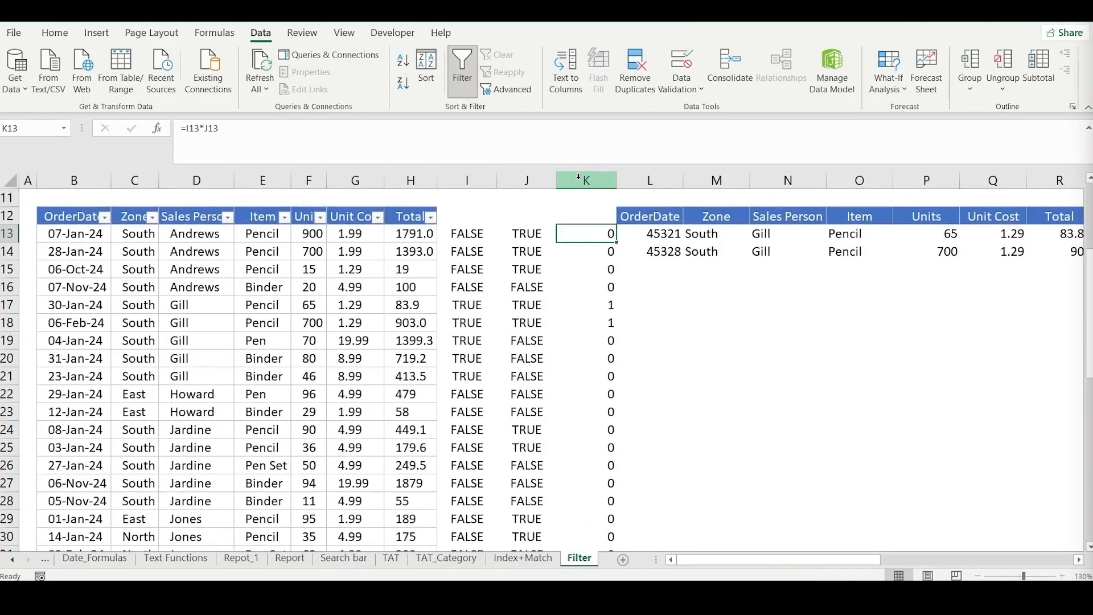
scroll(619, 342, up, 2)
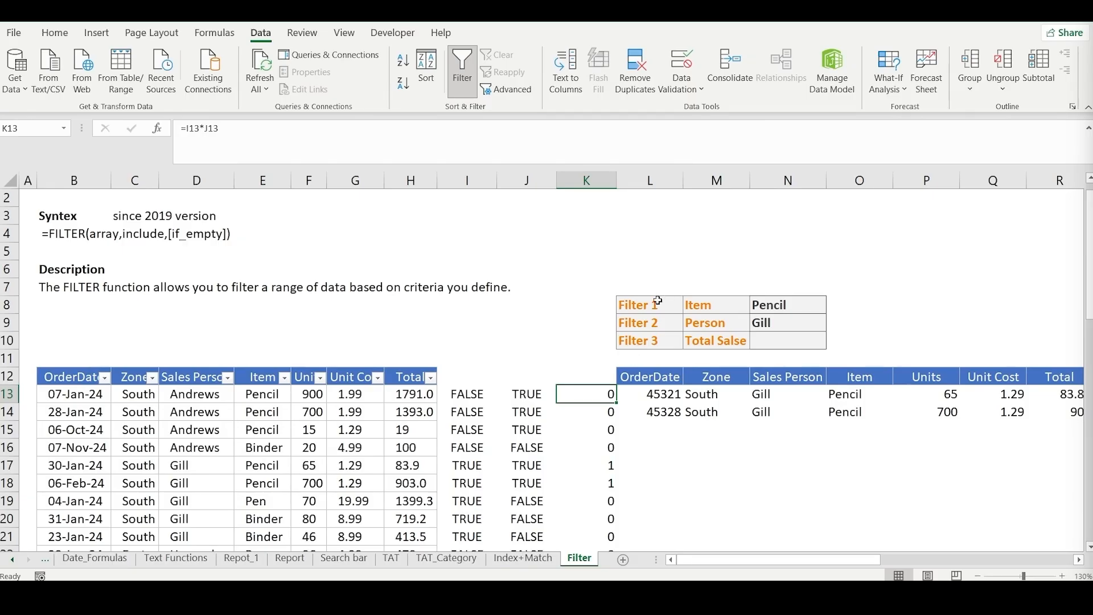
- Compare the Person and Item helper results in I17:J18 with the product in K17
click(481, 398)
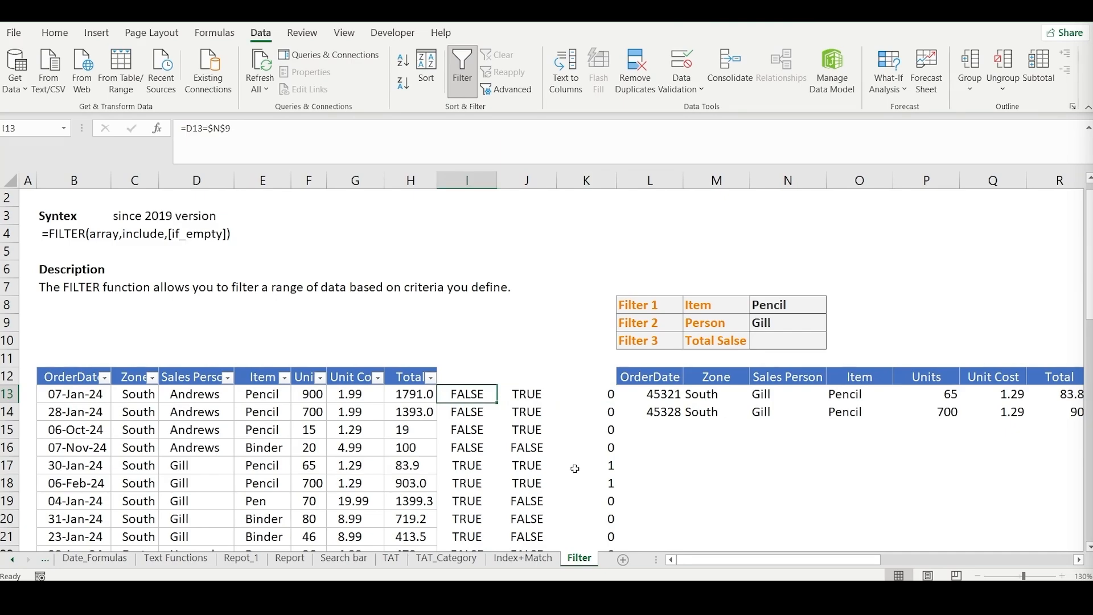
drag(472, 467, 549, 496)
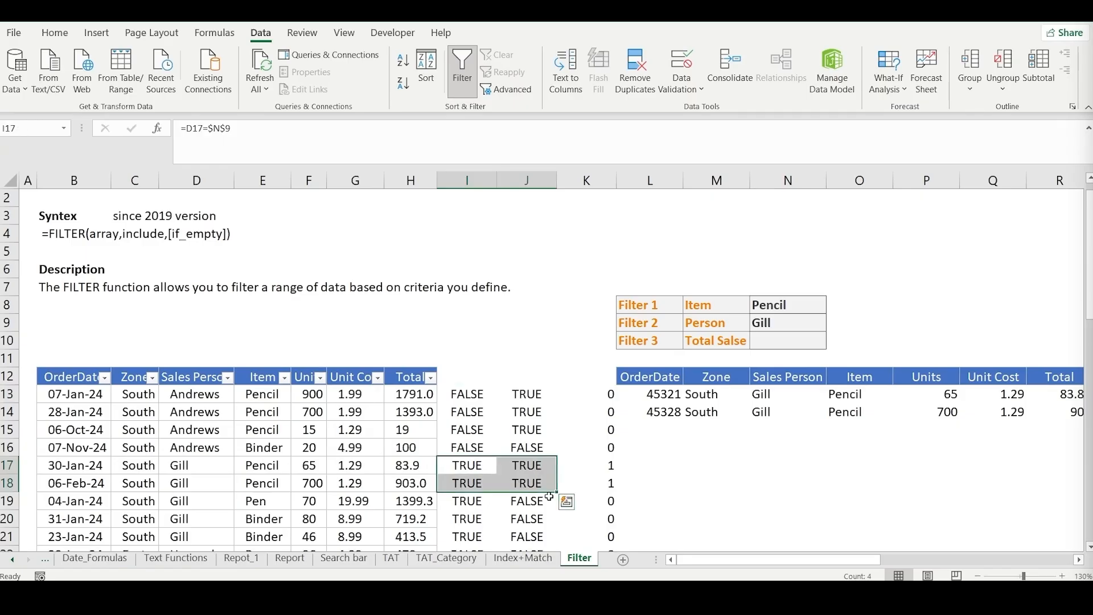
click(480, 470)
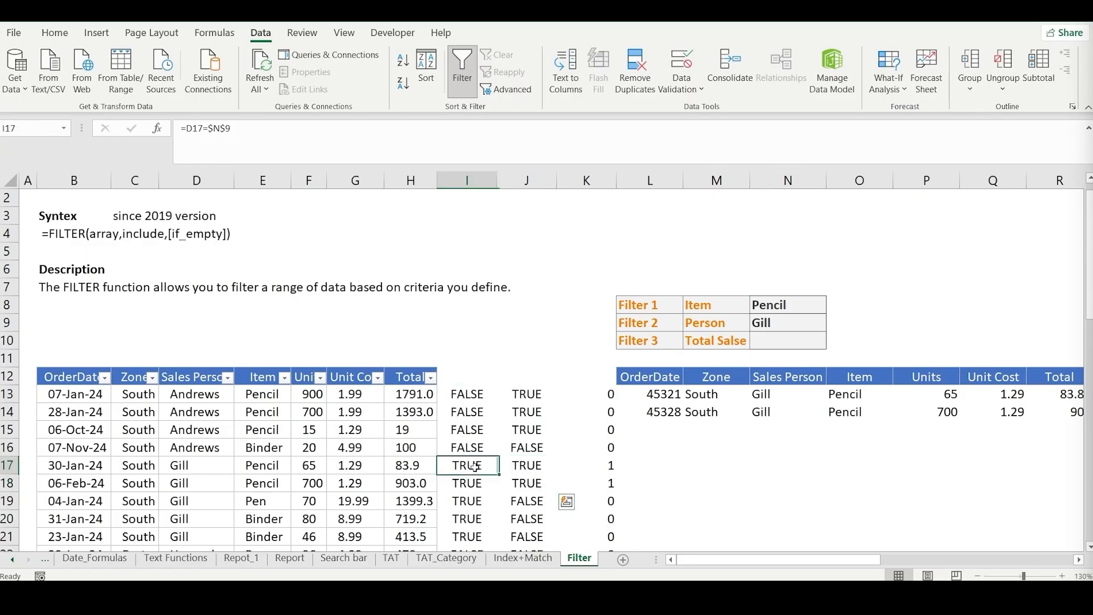
click(524, 472)
drag(472, 472, 526, 468)
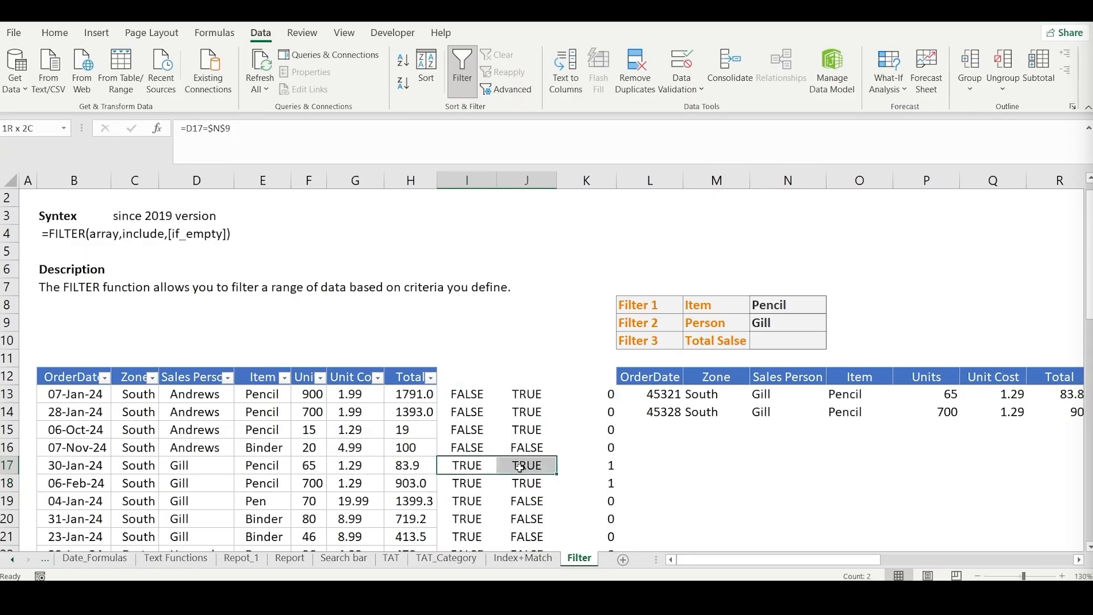
click(612, 464)
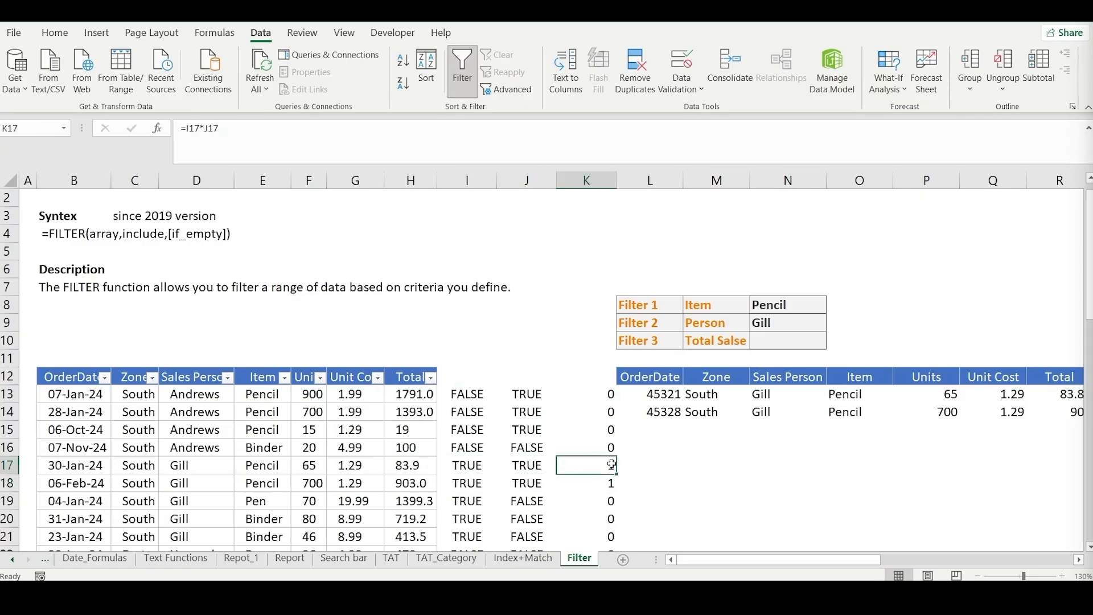
- Compare the helper results in I13 and J13 with their product in K13, and check the products in K17:K18
click(469, 399)
click(522, 394)
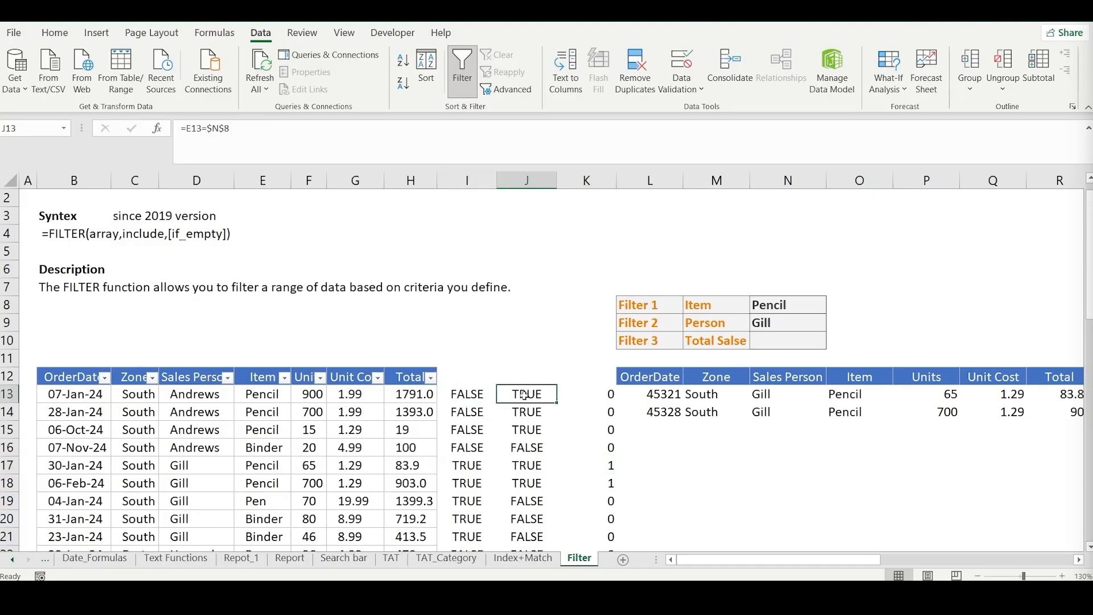
click(608, 398)
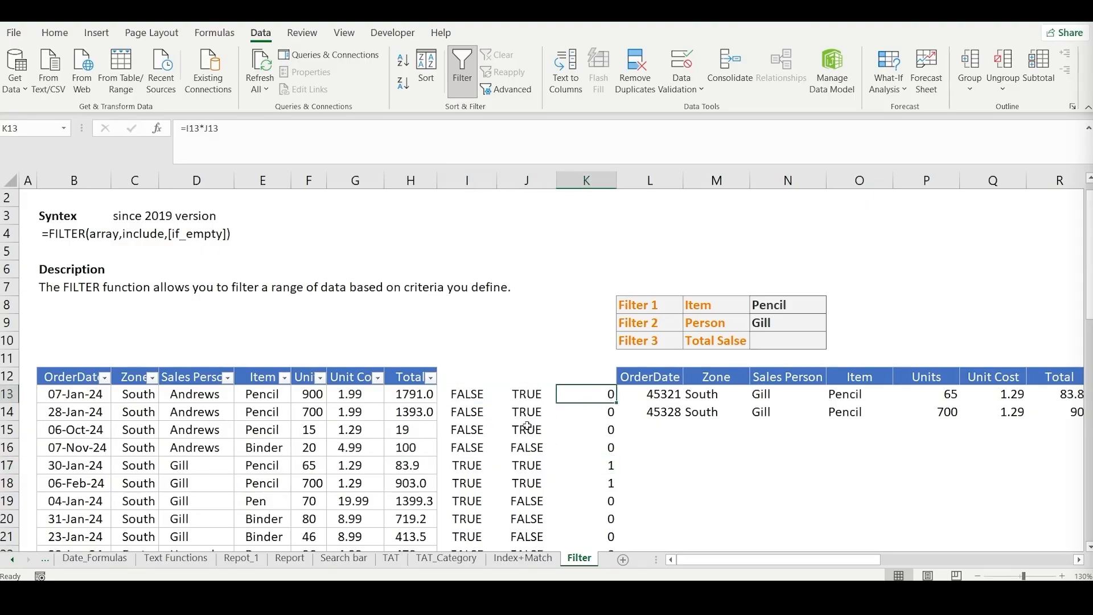
click(475, 397)
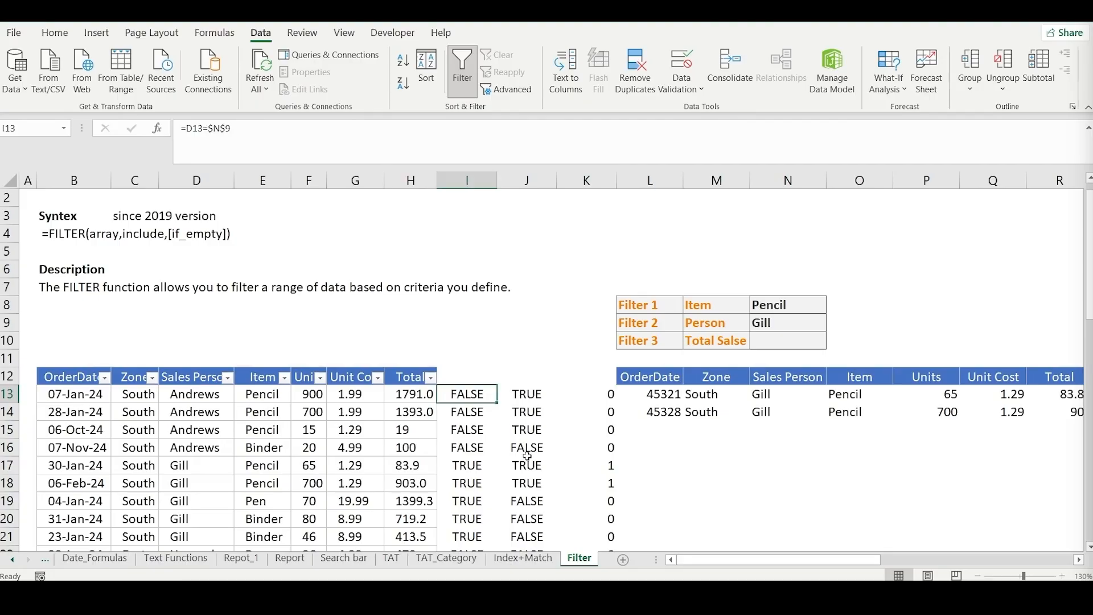
click(535, 397)
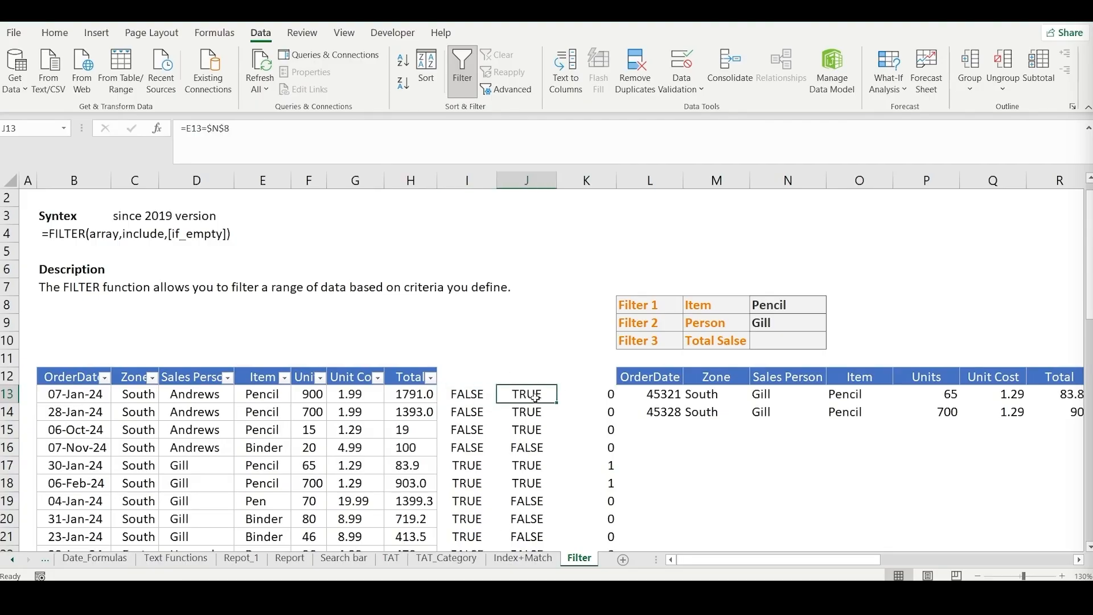
click(600, 398)
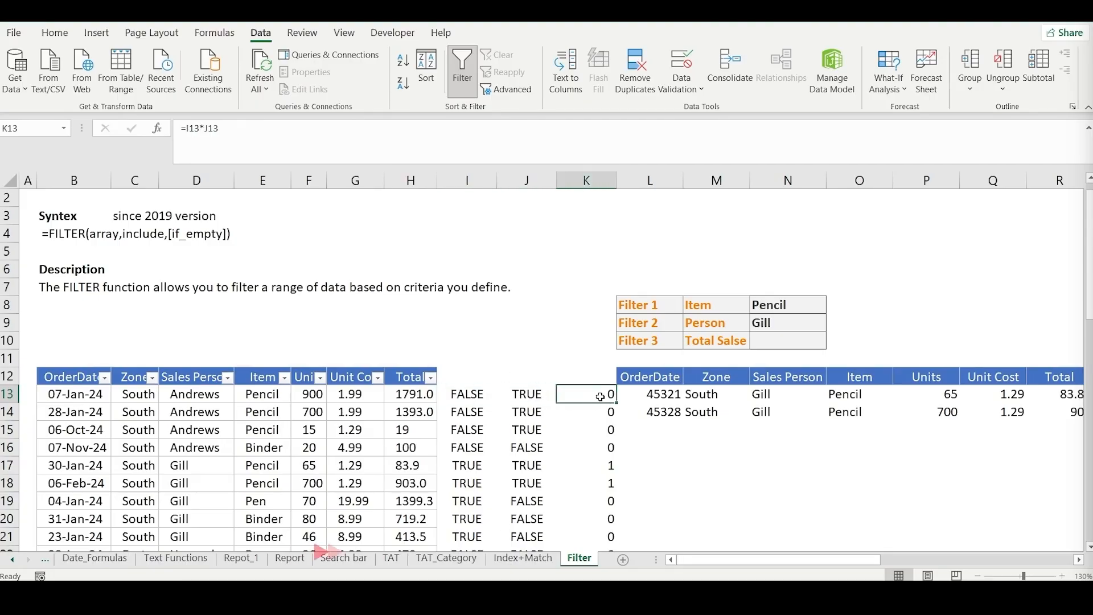
scroll(608, 415, down, 1)
drag(608, 414, 607, 430)
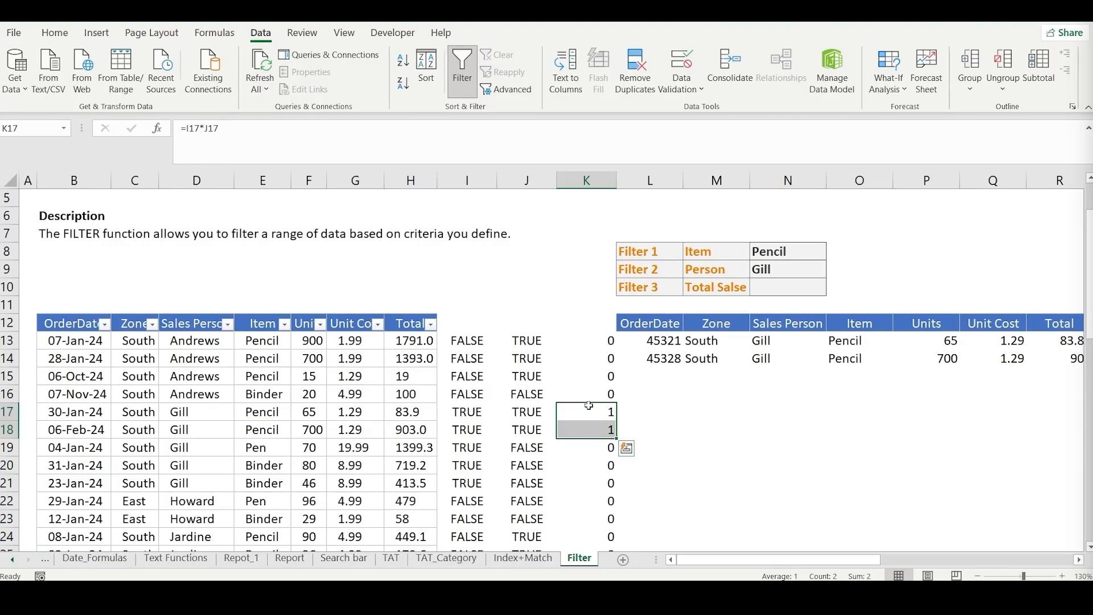
- Enter the label "and" in O8 beside the Item and Person criteria
scroll(634, 367, up, 2)
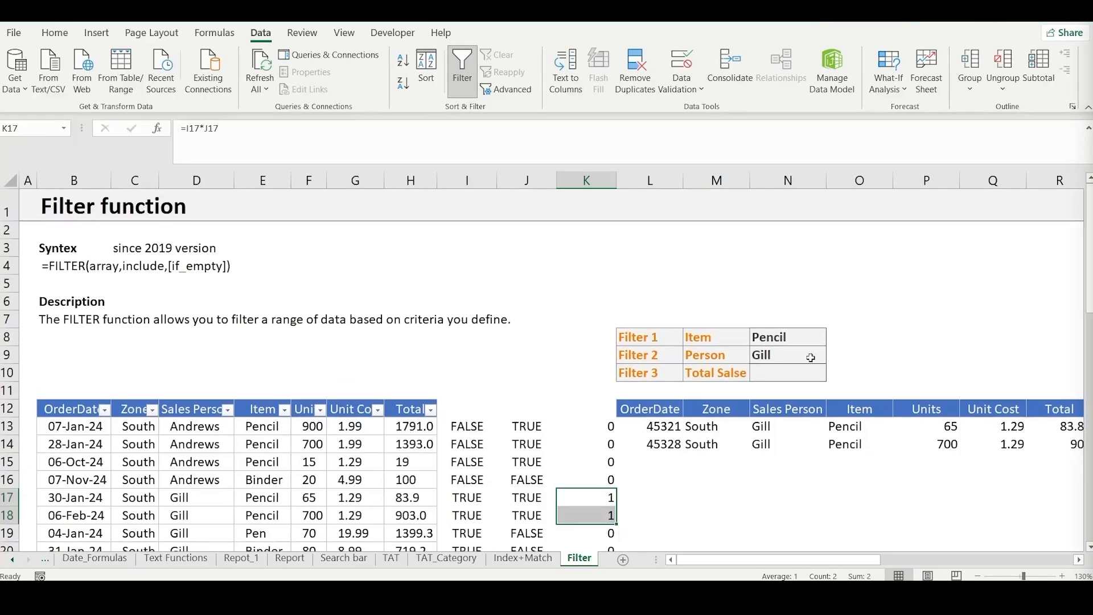
click(847, 337)
drag(790, 343, 818, 358)
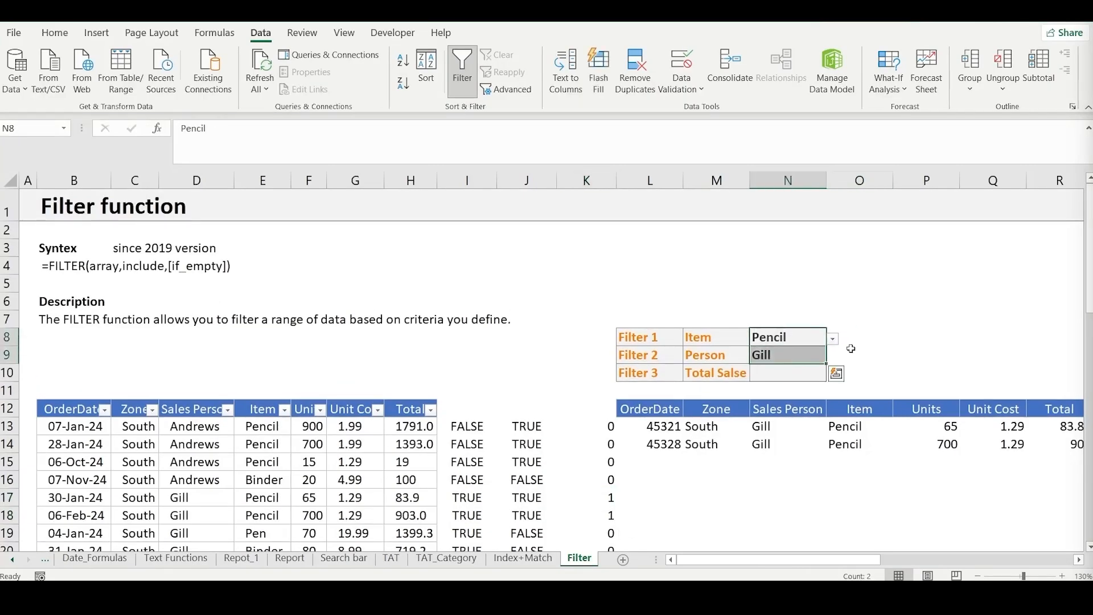
click(850, 349)
click(844, 330)
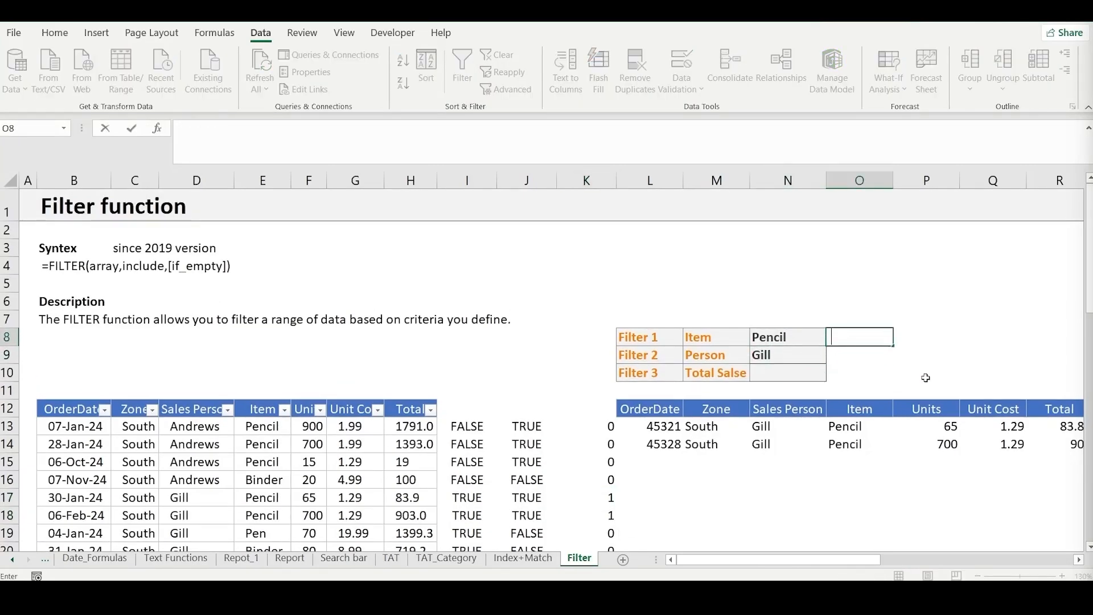
text(and)
key(Return)
- Merge and center O8:O9 and align its label vertically to the middle
key(shift+Up)
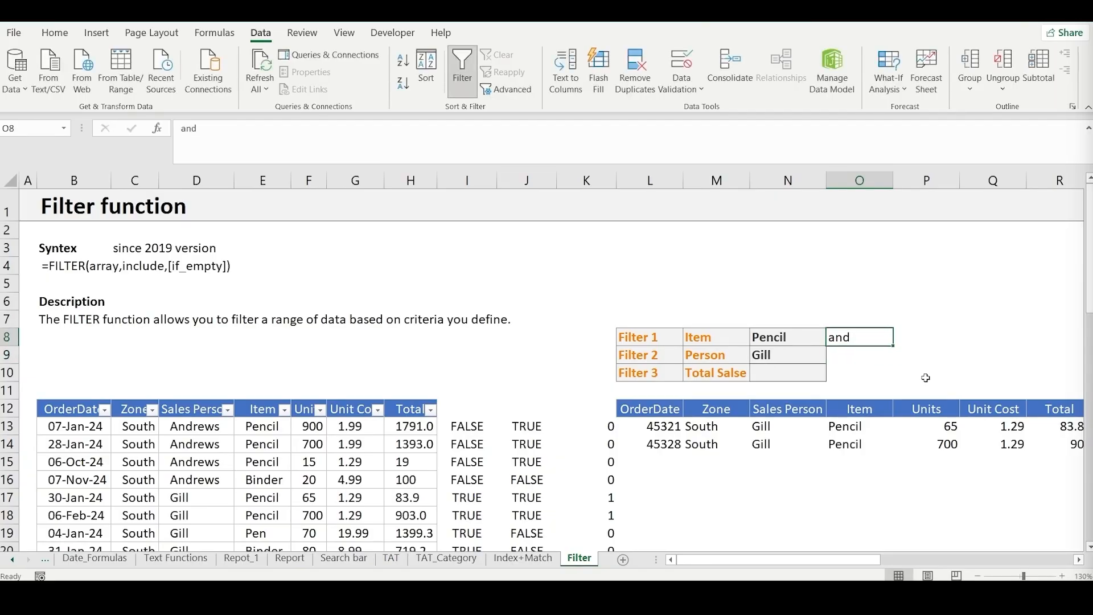
key(alt+h)
key(m)
key(c)
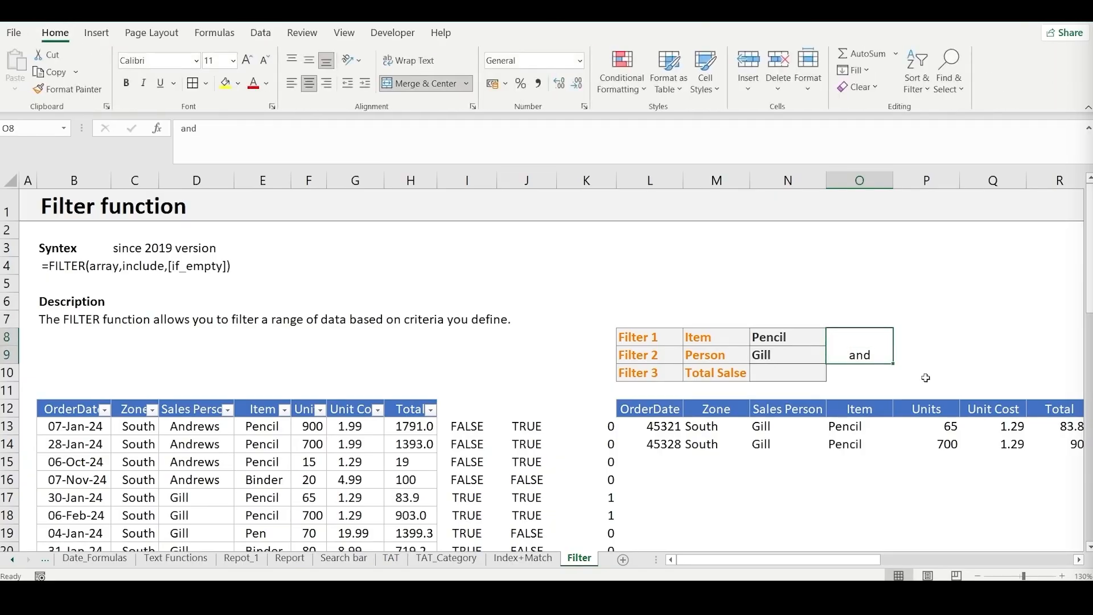
key(alt+h)
key(a)
key(m)
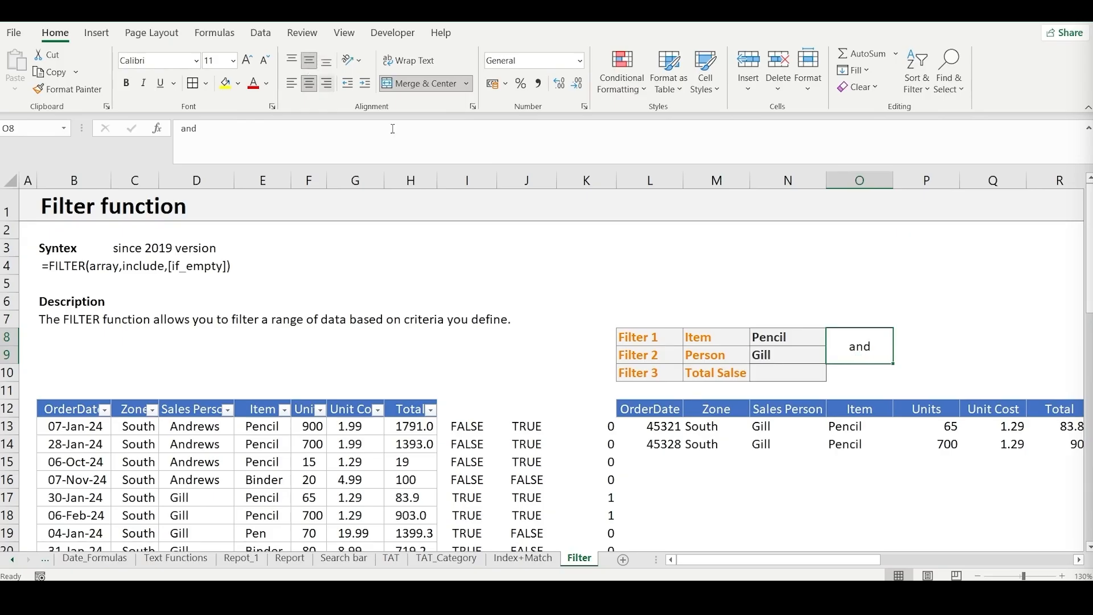
- Review the Item and Person criteria in N8:N9 against the filtered rows below them
scroll(489, 367, down, 2)
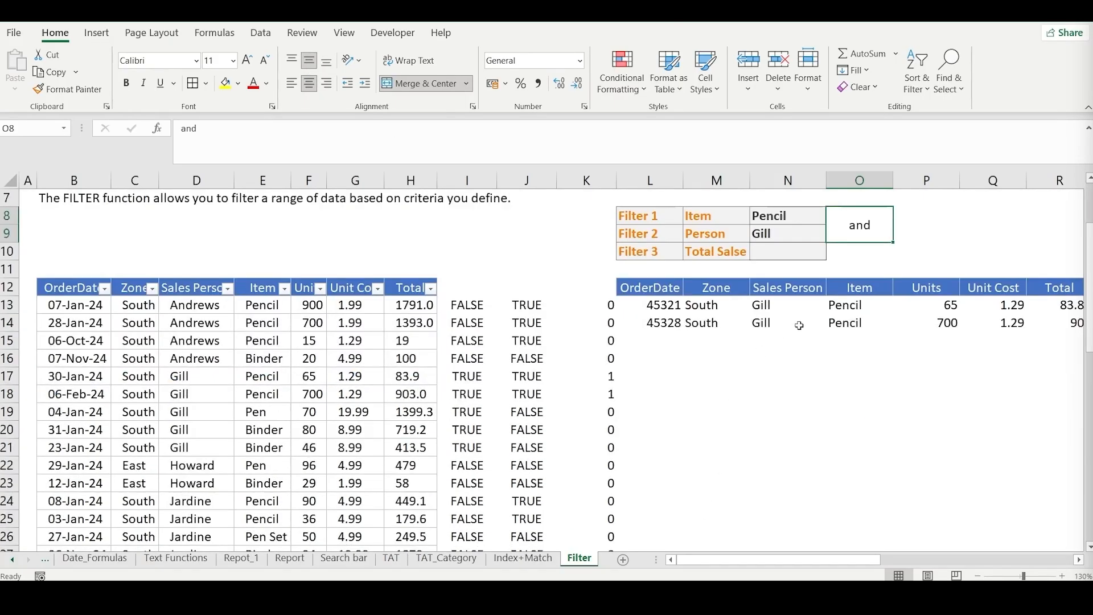
scroll(799, 326, up, 2)
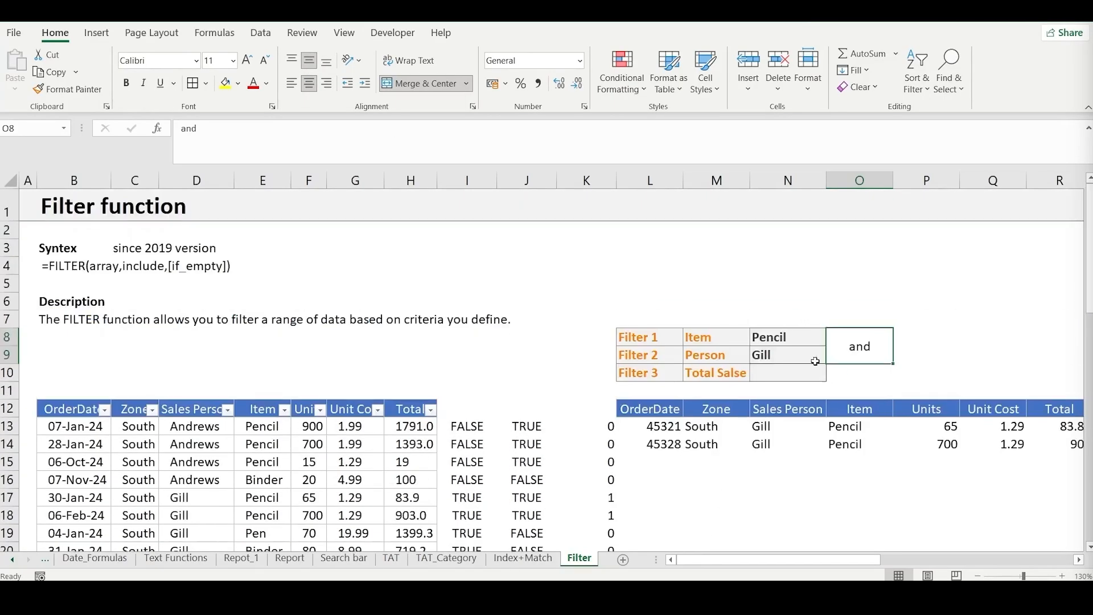
click(813, 340)
click(796, 358)
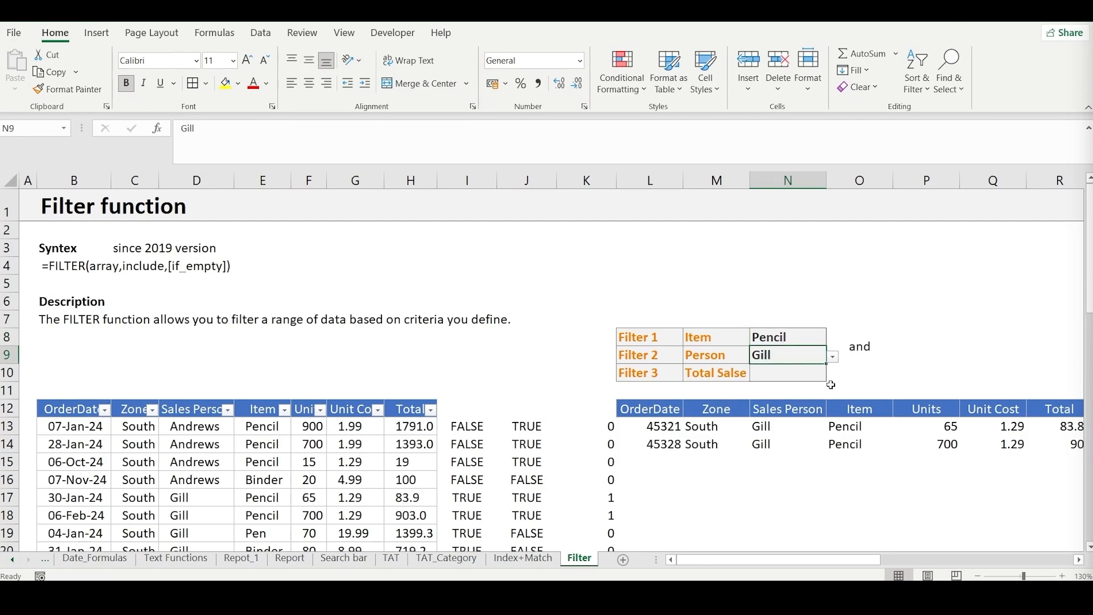
key(Up)
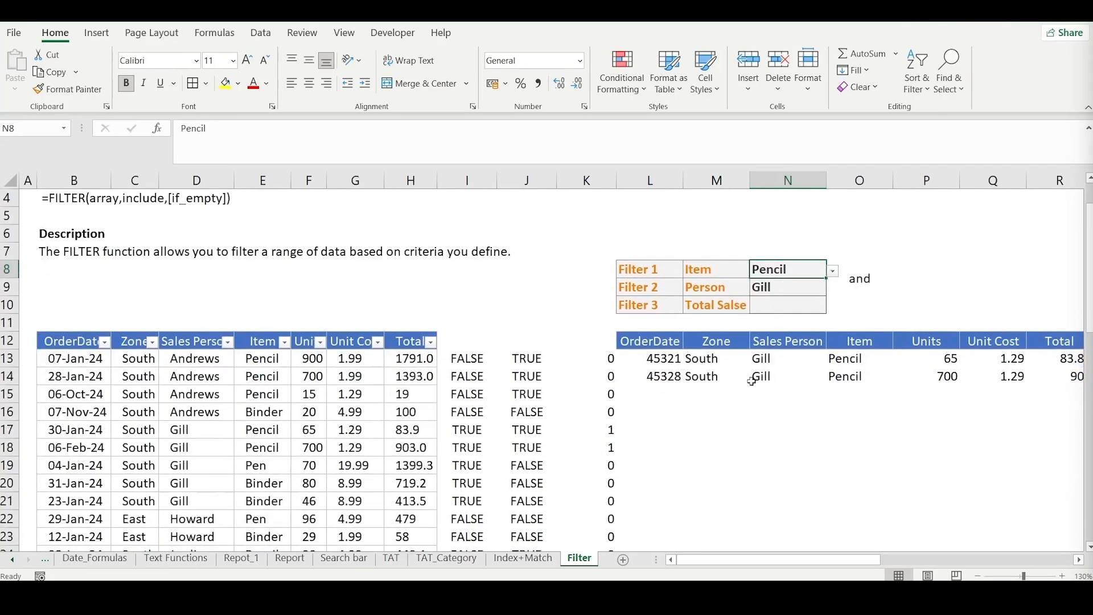
click(774, 358)
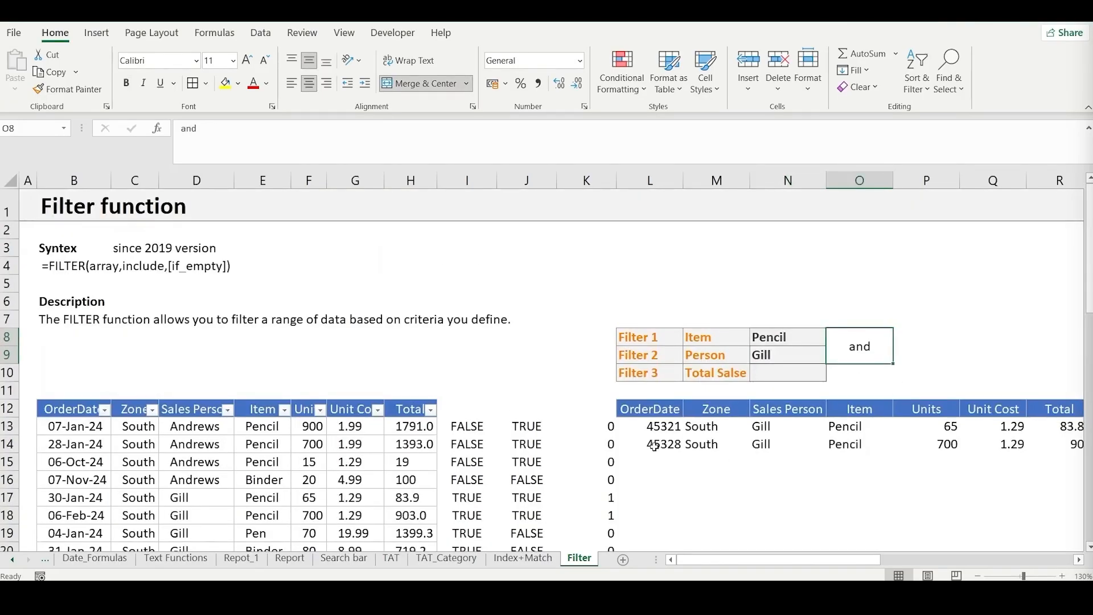
scroll(654, 447, down, 2)
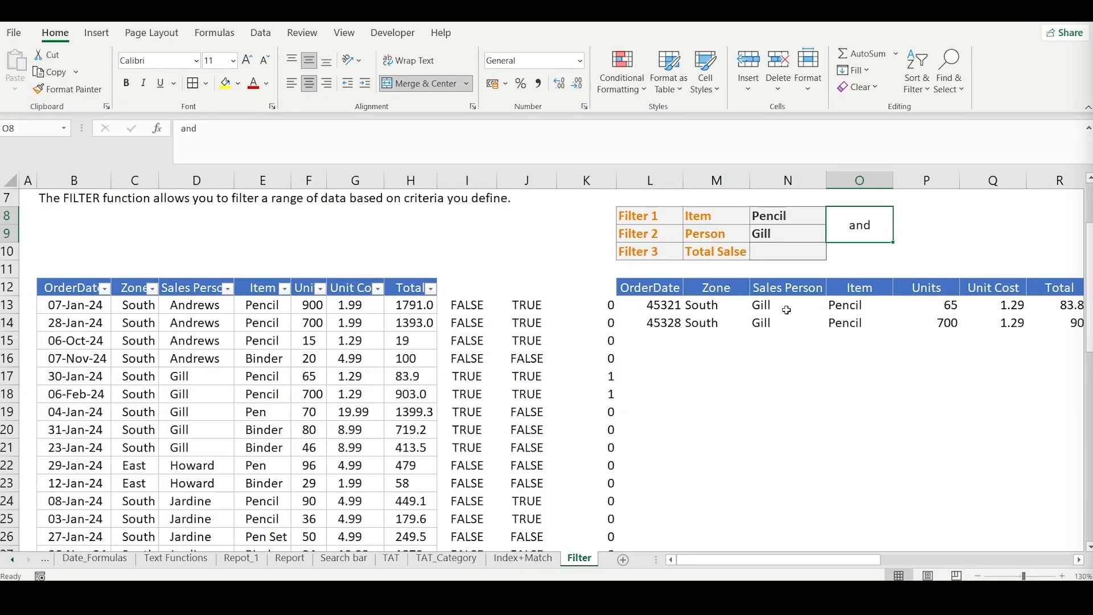
scroll(770, 370, up, 2)
- Switch the FILTER formula in L13 to OR logic by changing its criteria to (D13:D55=N9)+(E13:E55=N8)
click(734, 426)
click(649, 425)
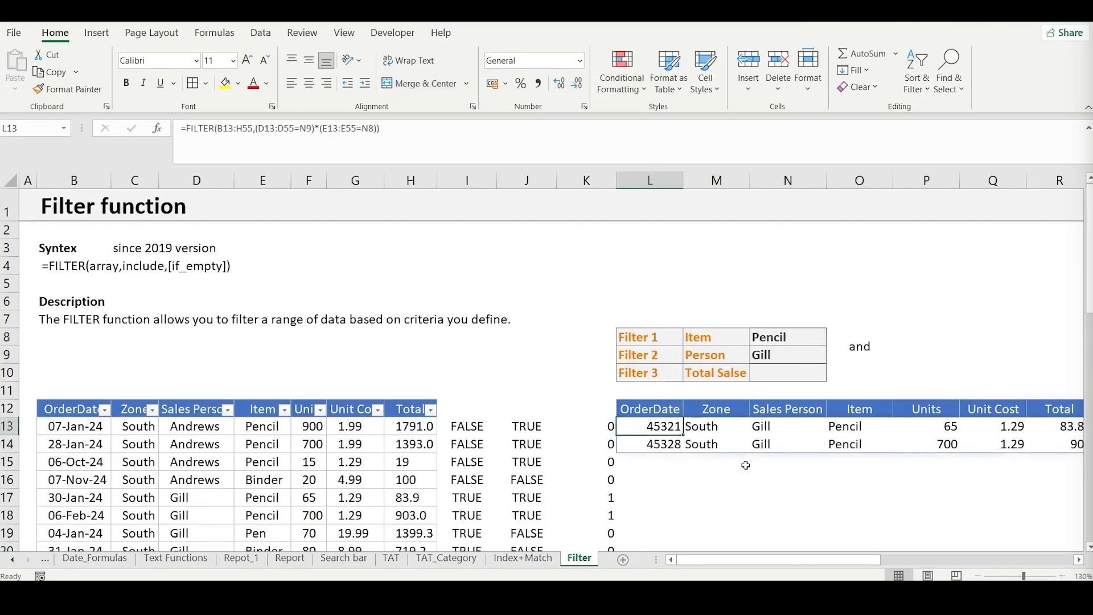
click(322, 131)
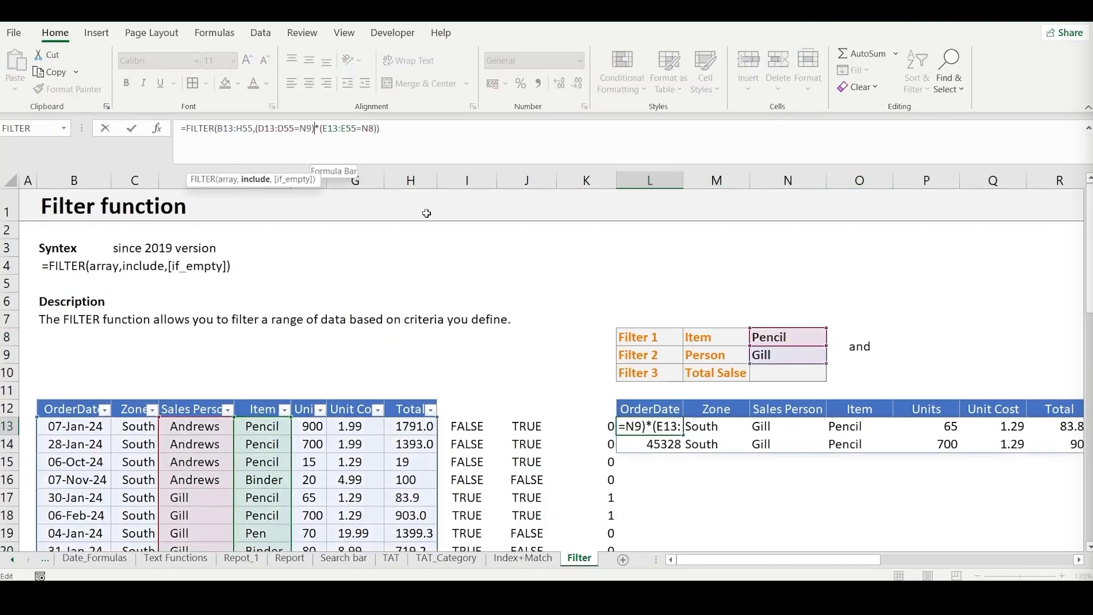
key(BackSpace)
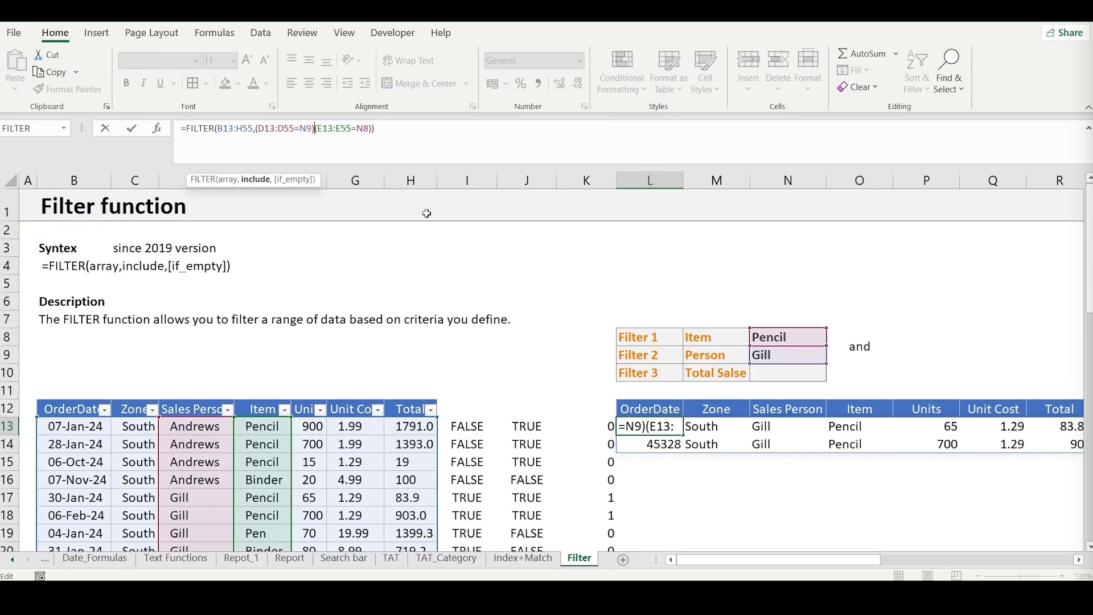
text(+)
key(Return)
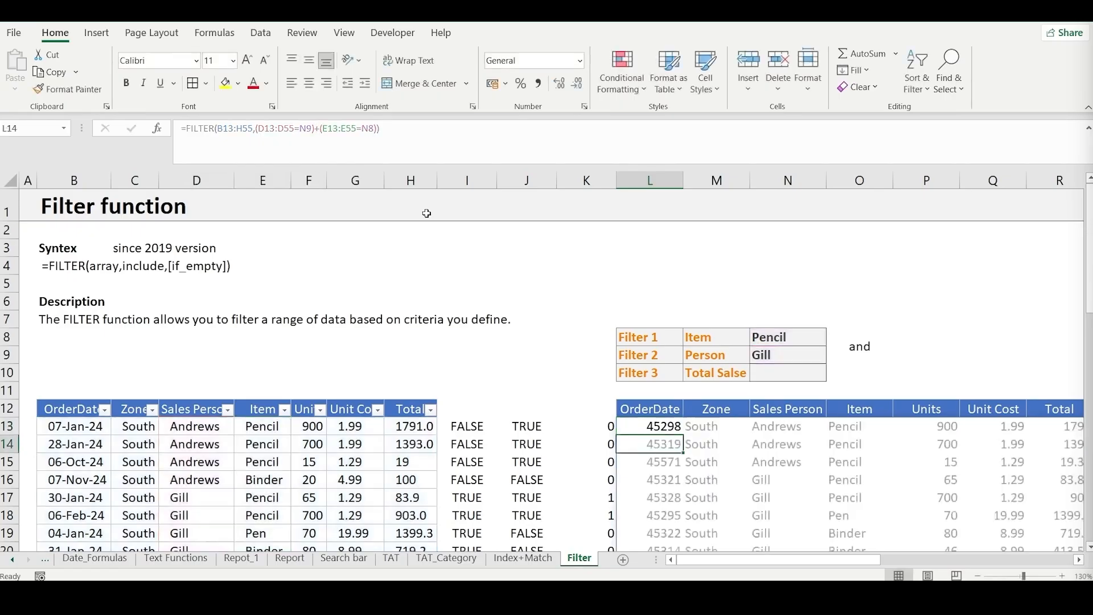
- Examine the Item and Sales Person columns of the filtered rows to see which criterion each row meets
scroll(851, 349, down, 2)
scroll(852, 351, down, 1)
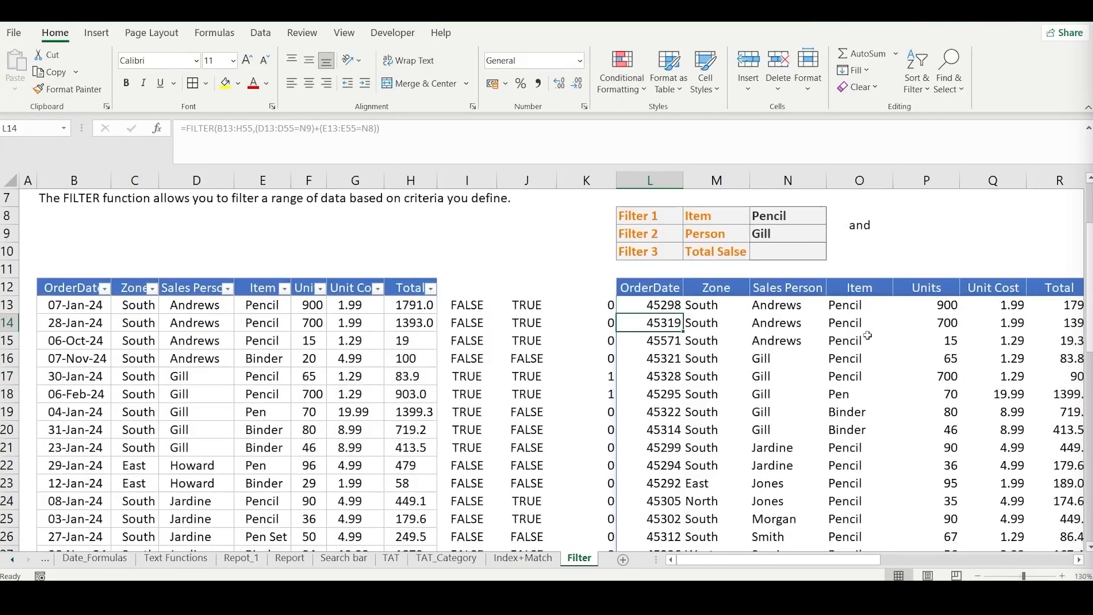
drag(868, 306, 869, 366)
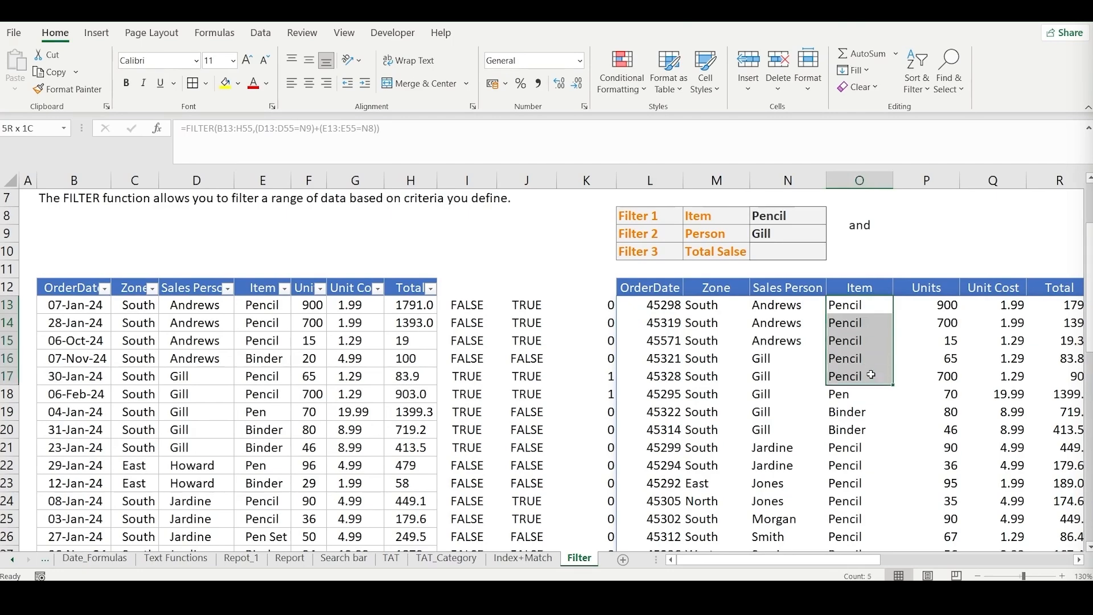
drag(769, 359, 781, 427)
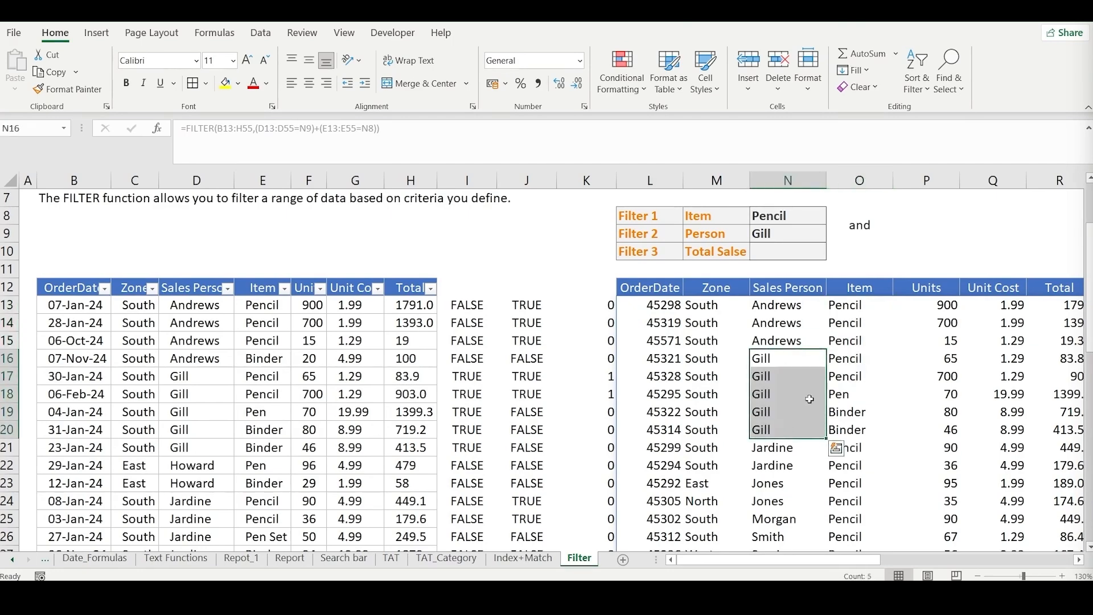
scroll(797, 410, down, 2)
drag(859, 342, 856, 465)
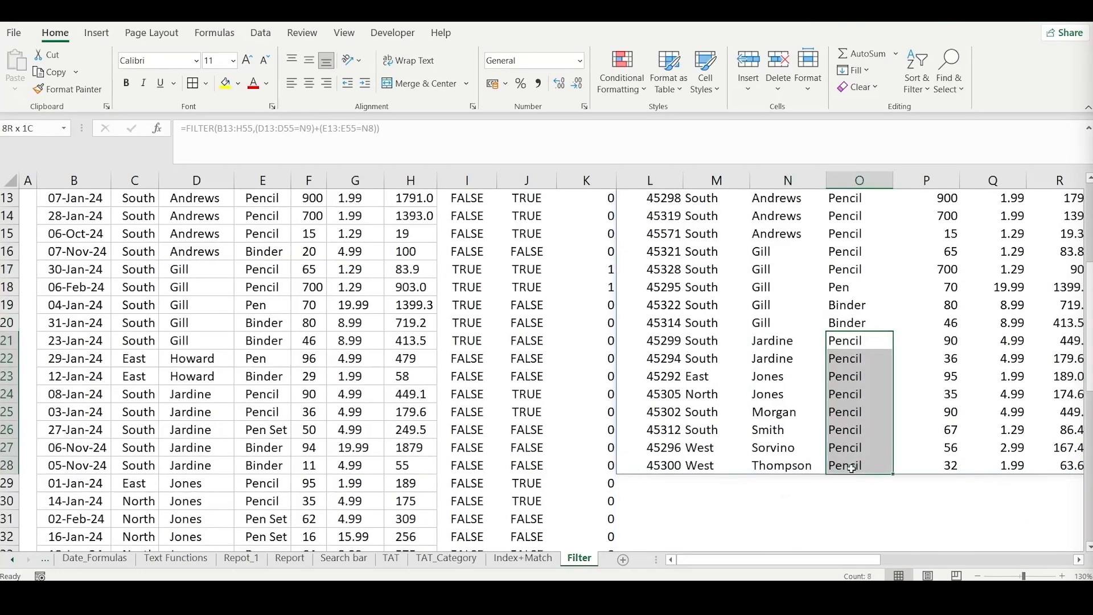
drag(766, 342, 798, 446)
scroll(851, 284, up, 1)
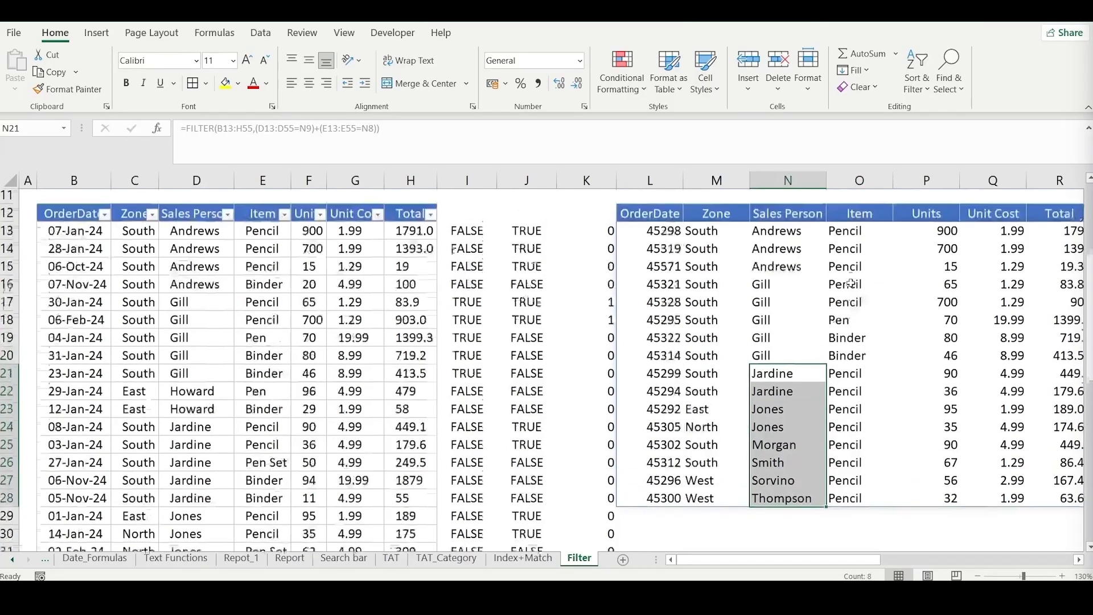
drag(771, 307, 779, 378)
scroll(819, 316, up, 2)
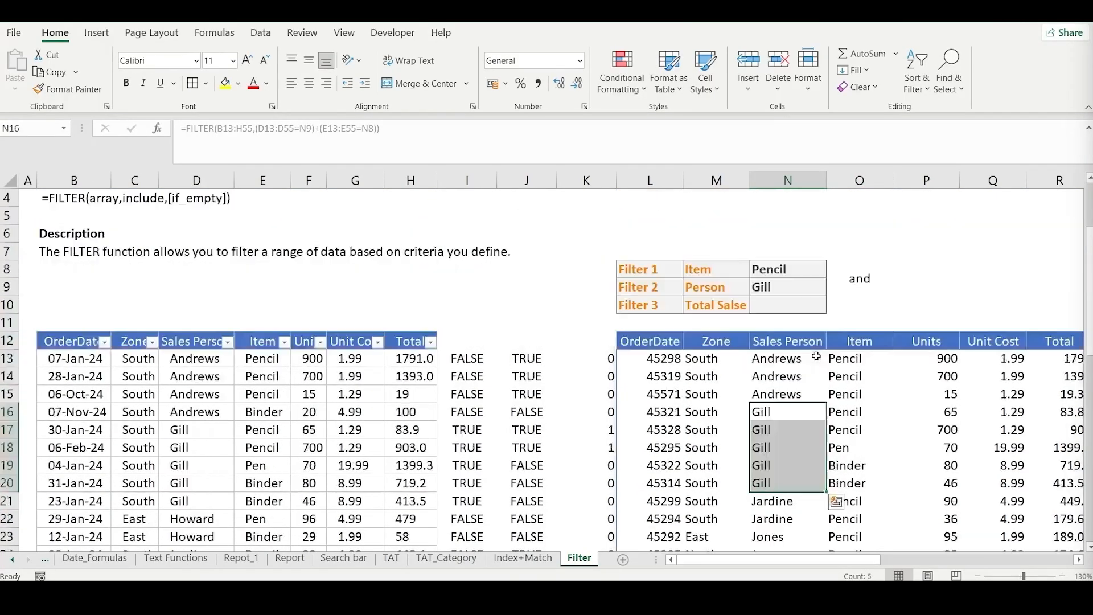
- Replace the label in the merged cell O8:O9 with "or"
click(872, 285)
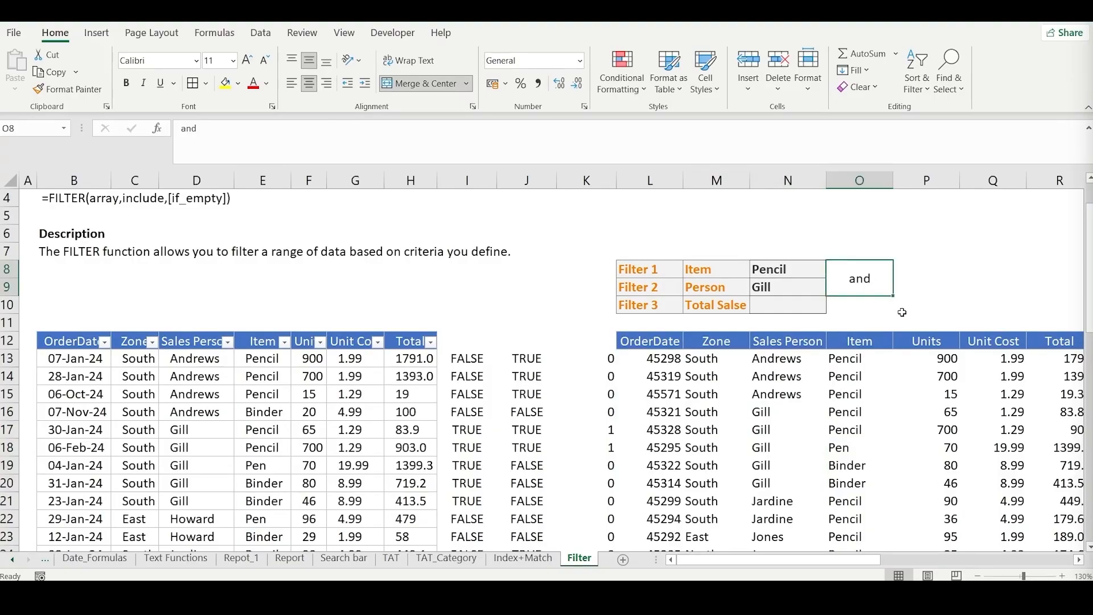
text(or)
key(Return)
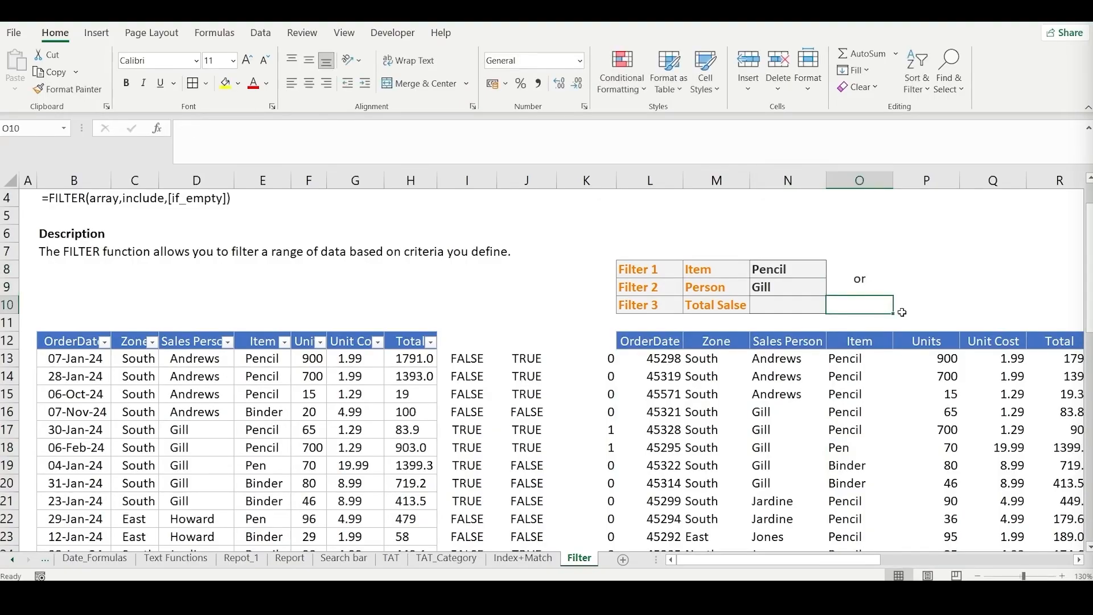
- Change the helper formula in K13 to =I13+J13 and fill it down the rest of column K
click(665, 358)
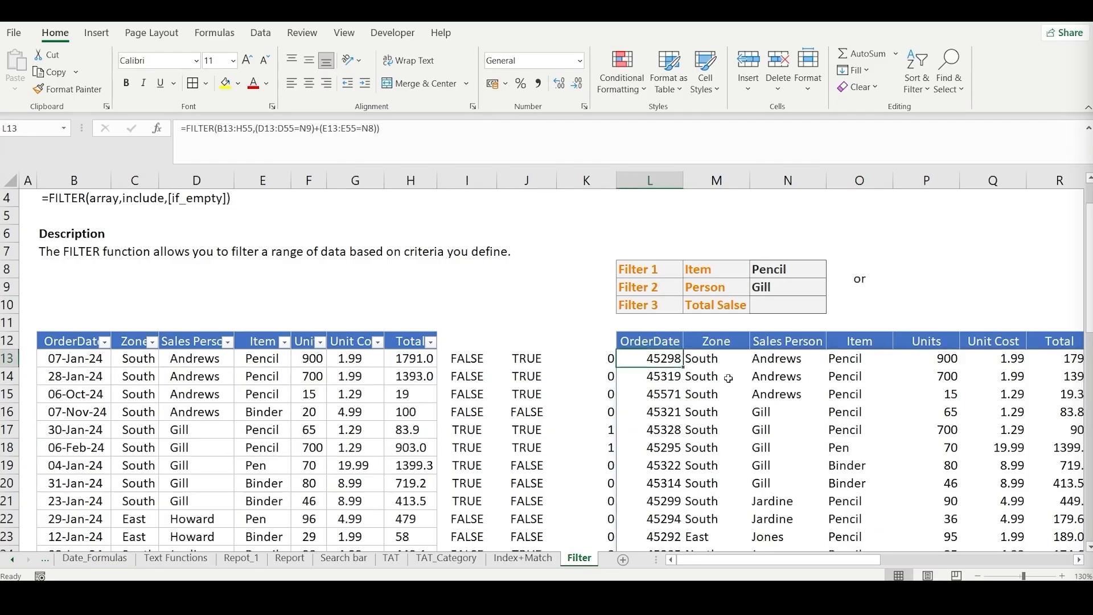
click(601, 357)
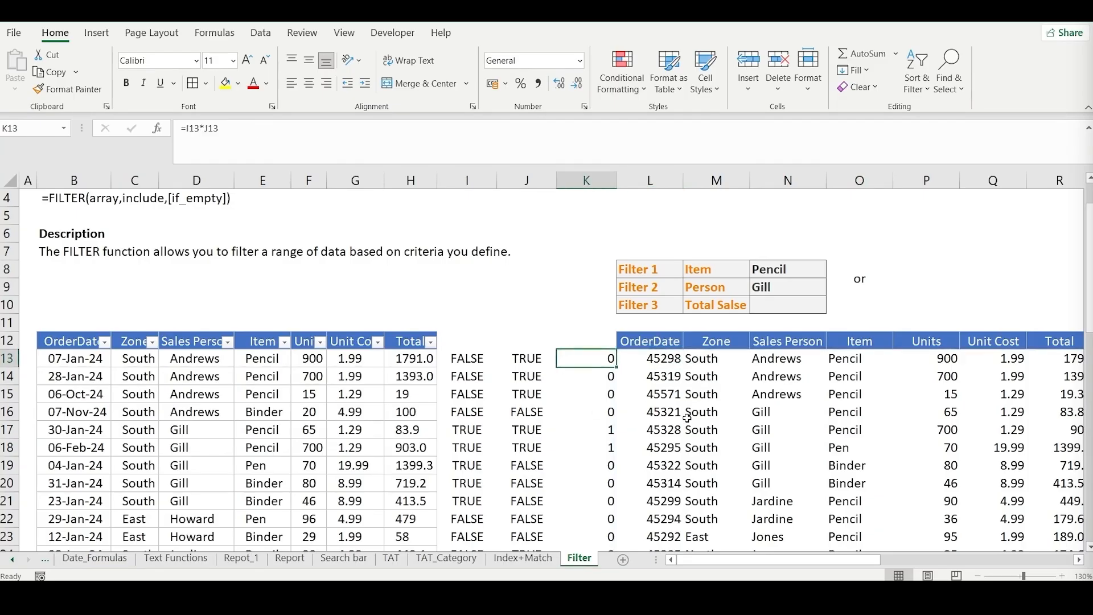
click(203, 129)
key(BackSpace)
text(+)
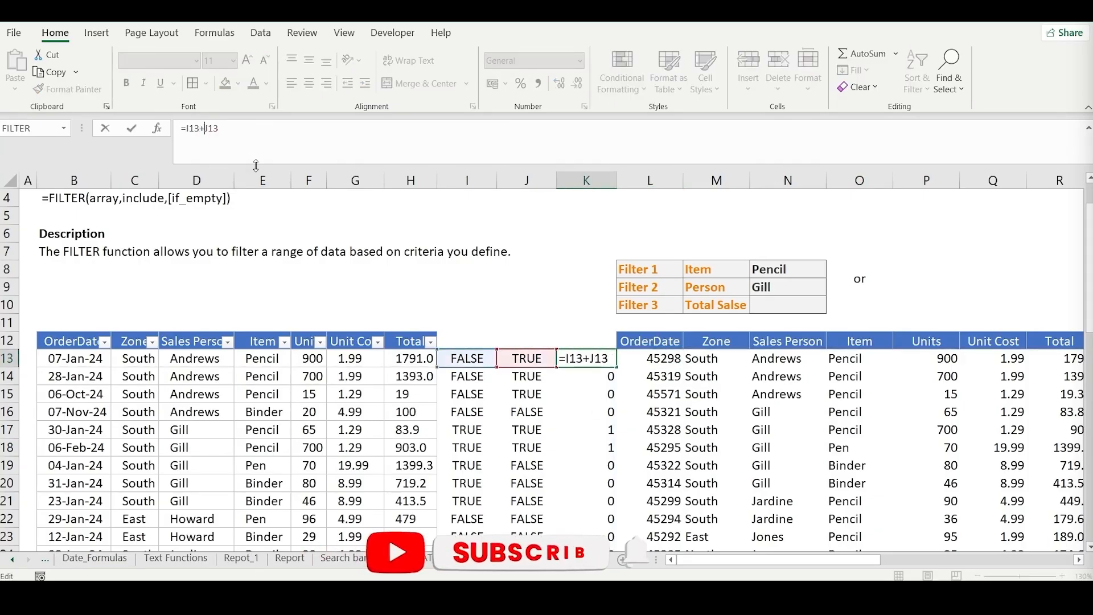
key(Return)
key(Up)
key(ctrl+shift+Down)
key(ctrl+d)
key(Left)
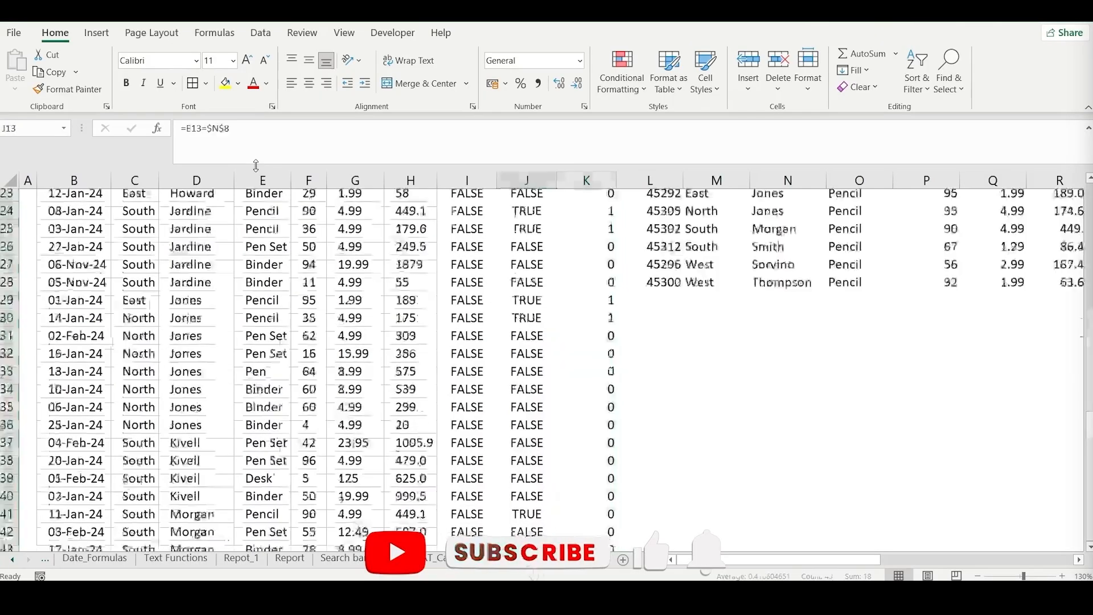
key(Right)
key(Up)
key(Down)
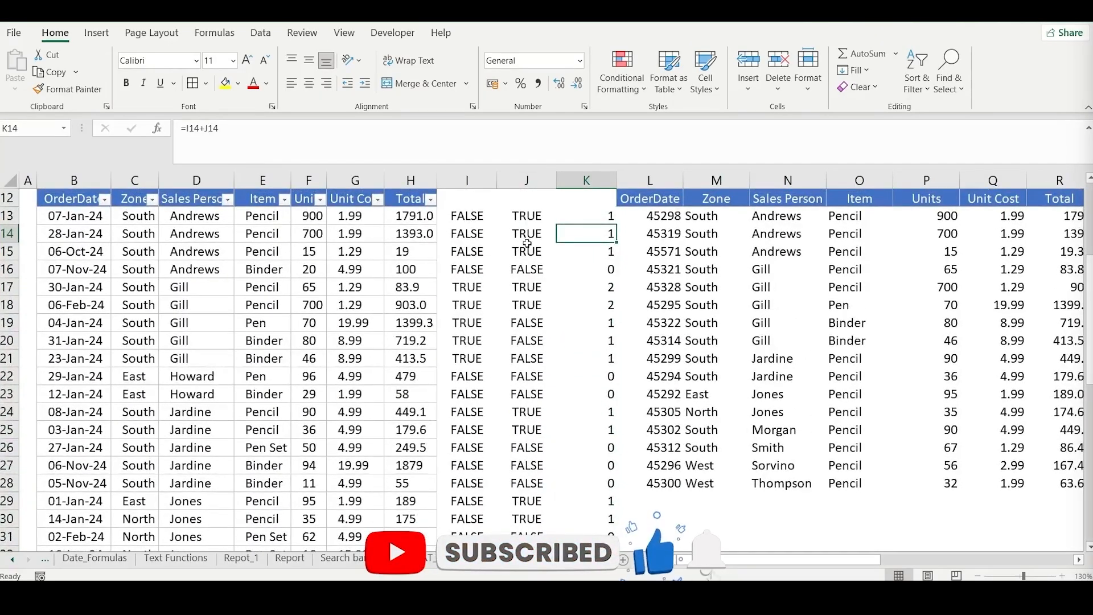
- Compare the TRUE/FALSE pairs in columns I and J with their sums in column K for rows 13 and 16 to 18
click(529, 216)
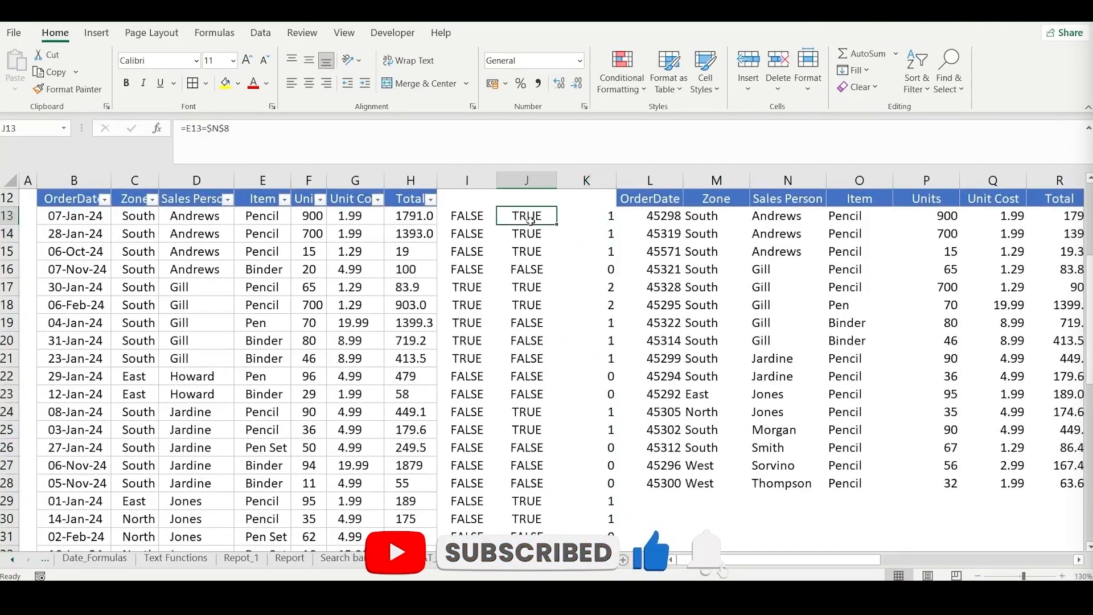
click(473, 222)
click(603, 219)
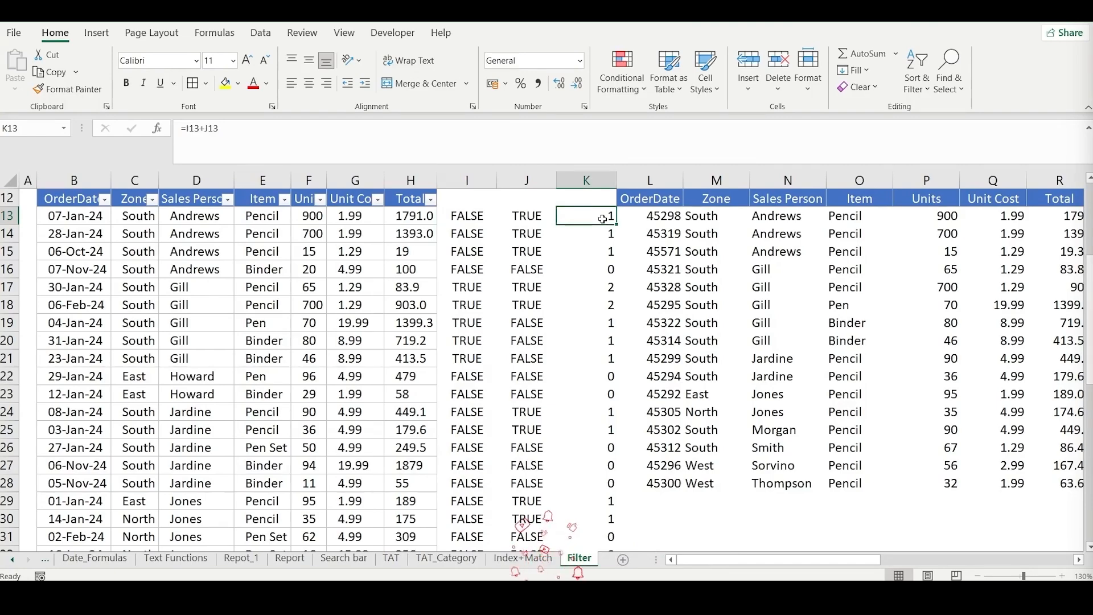
drag(477, 276, 509, 272)
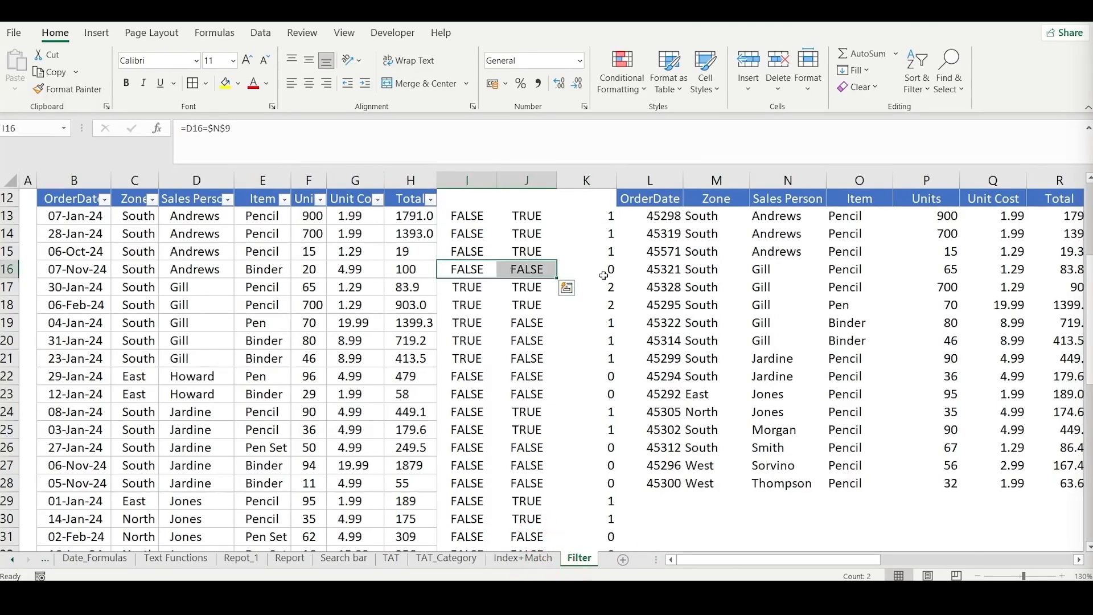
click(607, 274)
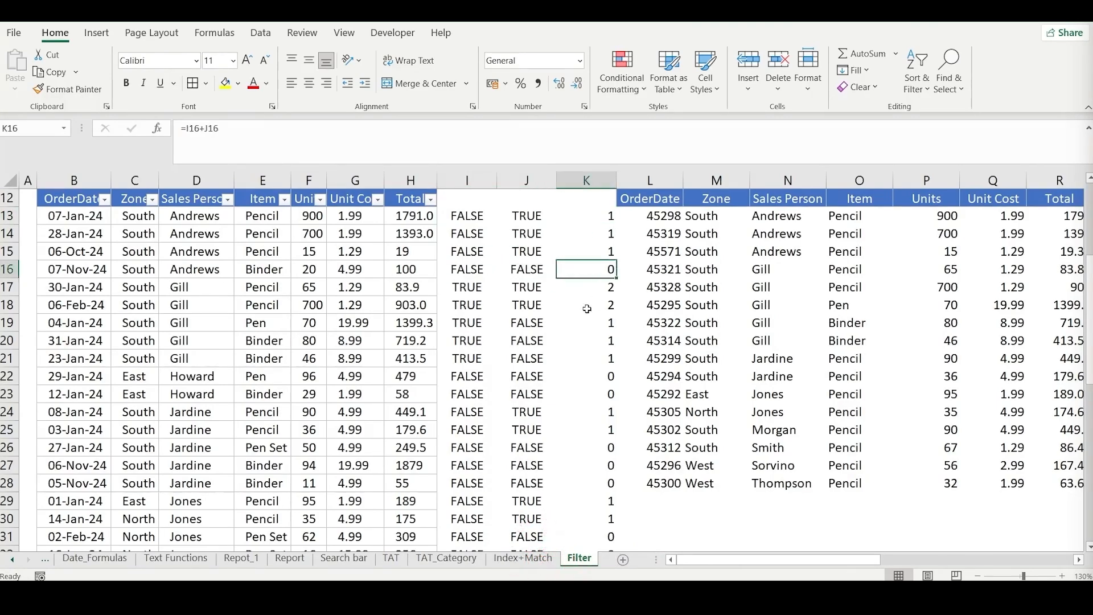
drag(471, 290, 516, 291)
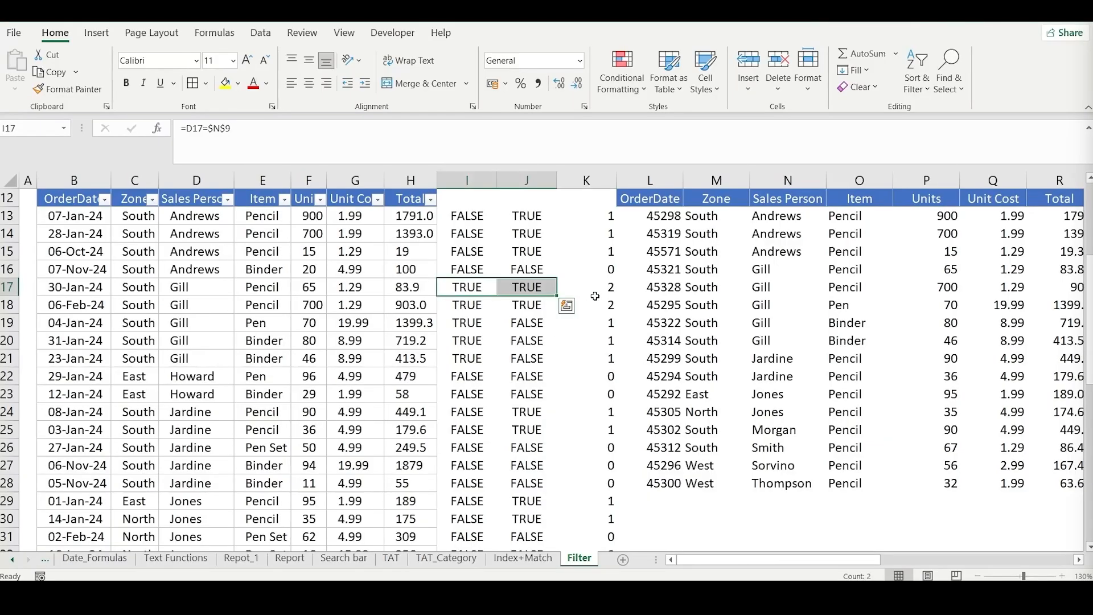
drag(595, 296, 604, 312)
scroll(596, 370, up, 2)
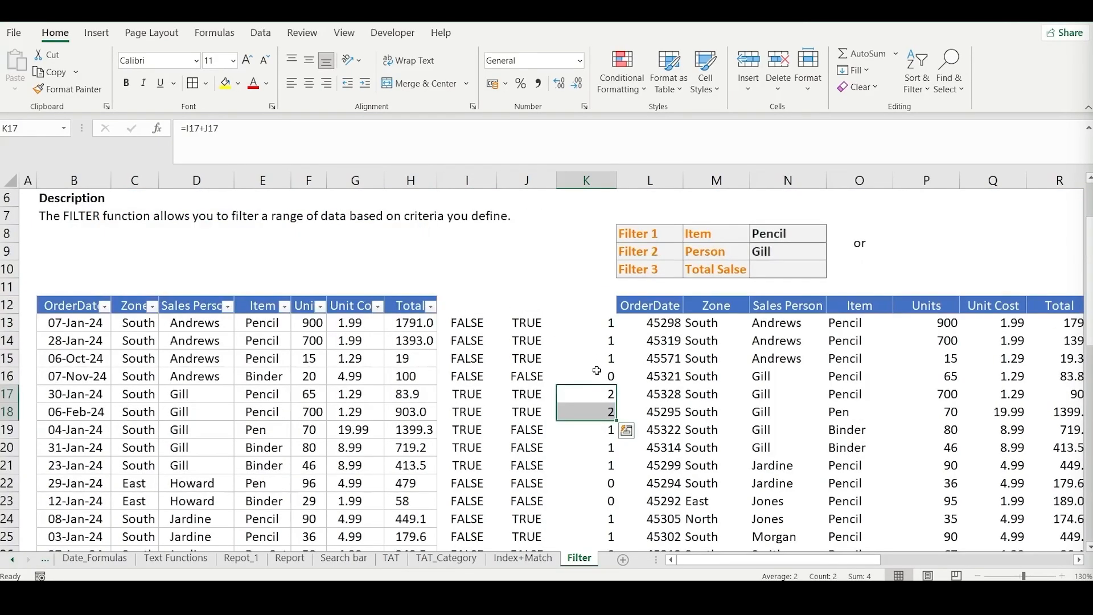
scroll(596, 371, down, 2)
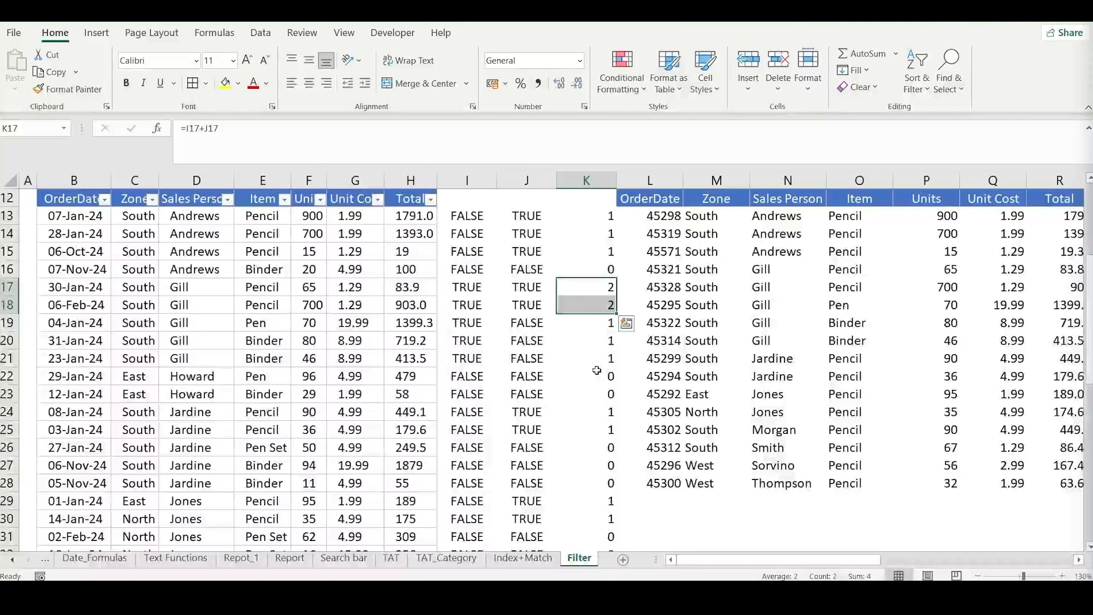
scroll(596, 370, up, 2)
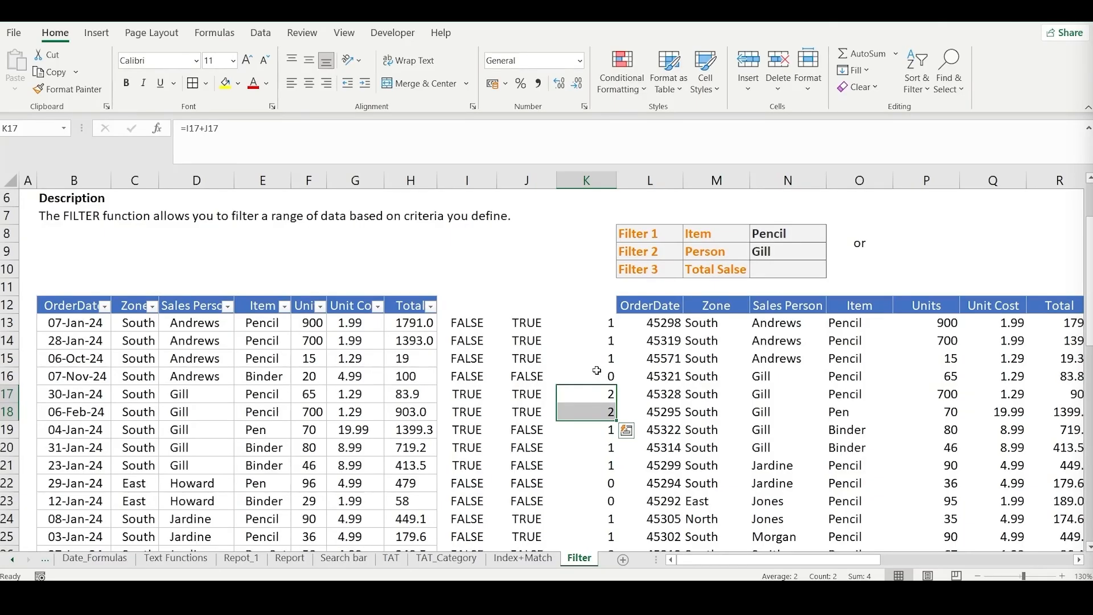
- Remove the helper calculations in columns I:K, leaving two blank columns between the source table and the filtered results
drag(467, 180, 572, 189)
key(ctrl+minus)
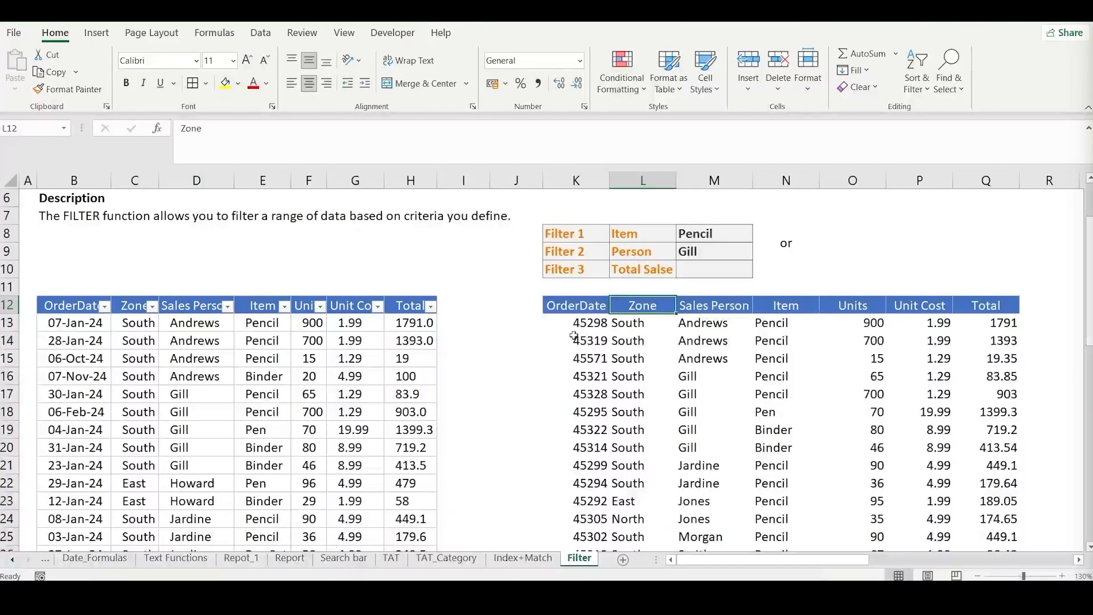
click(575, 324)
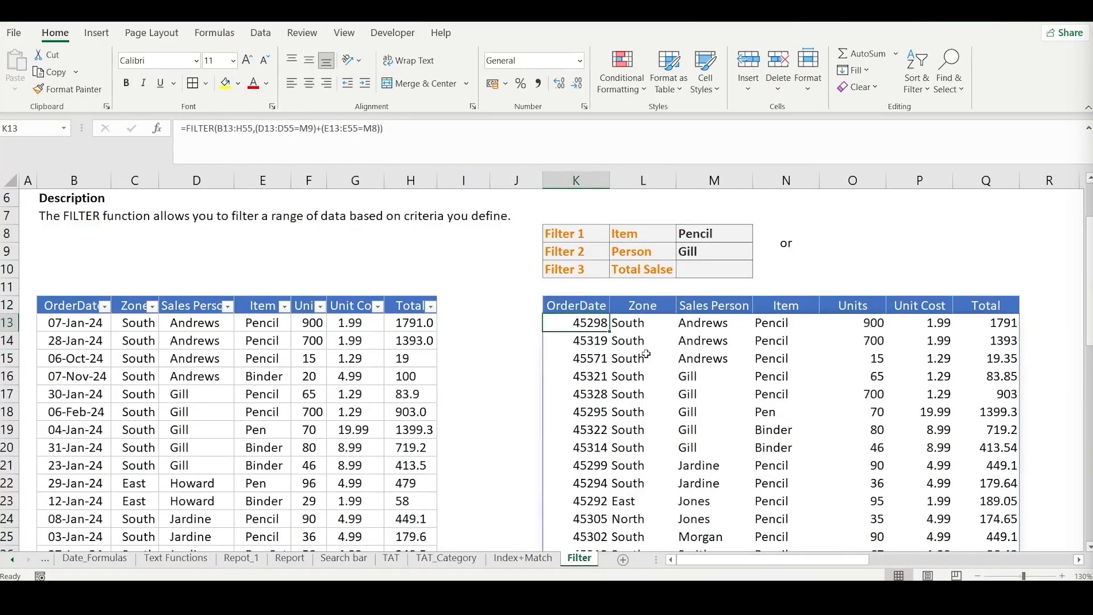
- Replace the label in the merged cell N8:N9 with "and" and enter "or" in N10
drag(698, 237, 705, 249)
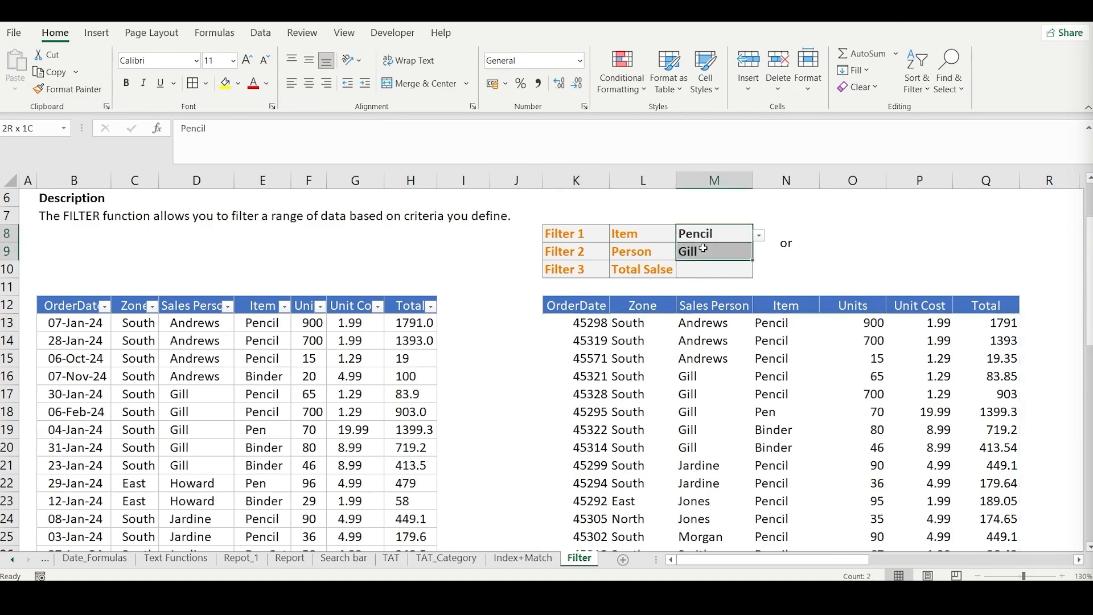
click(790, 245)
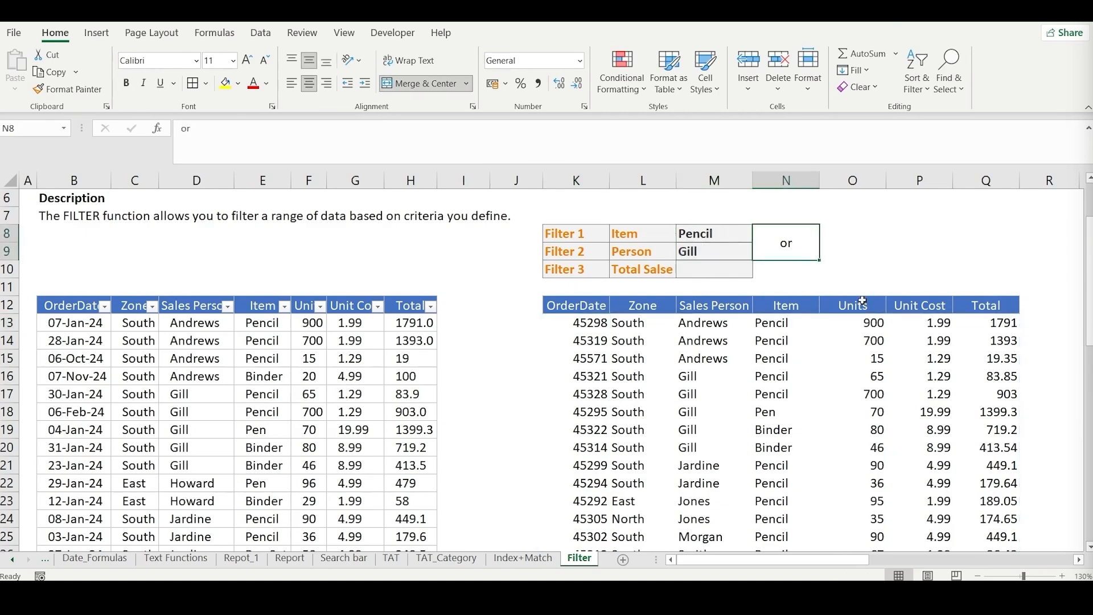
text(and)
key(Return)
text(or)
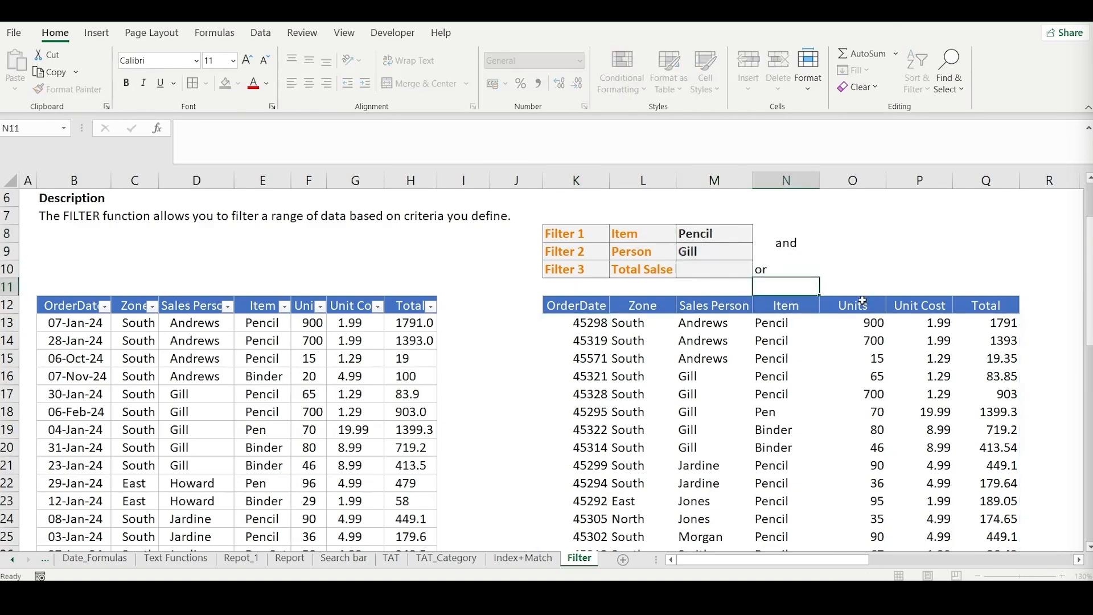
key(Return)
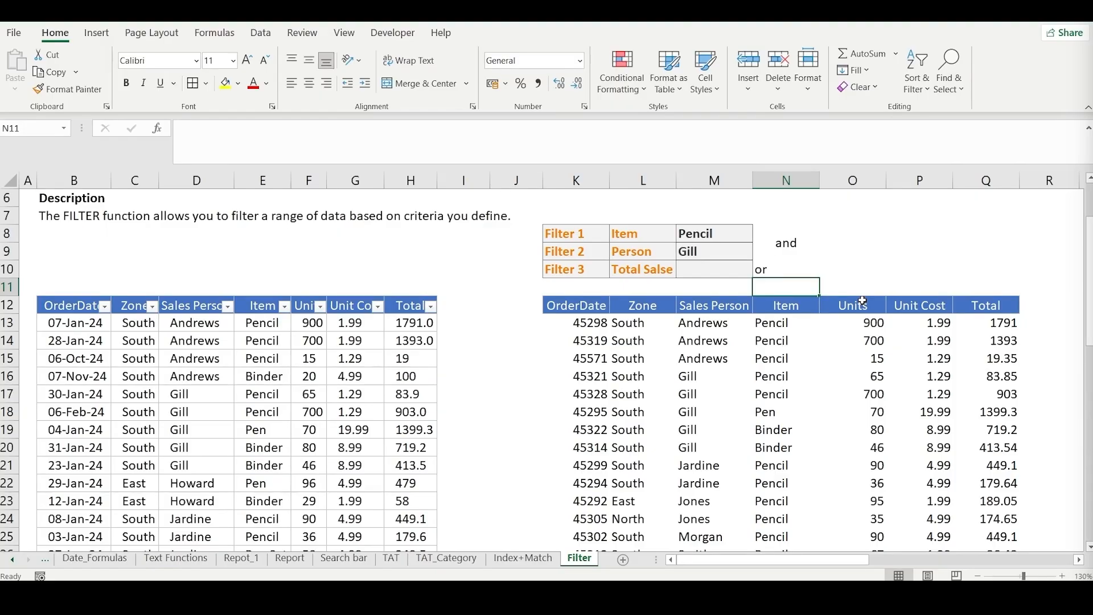
- Enter 1000 as the total sales criterion for Filter 3 in M10
key(Up)
key(Left)
key(Left)
key(Right)
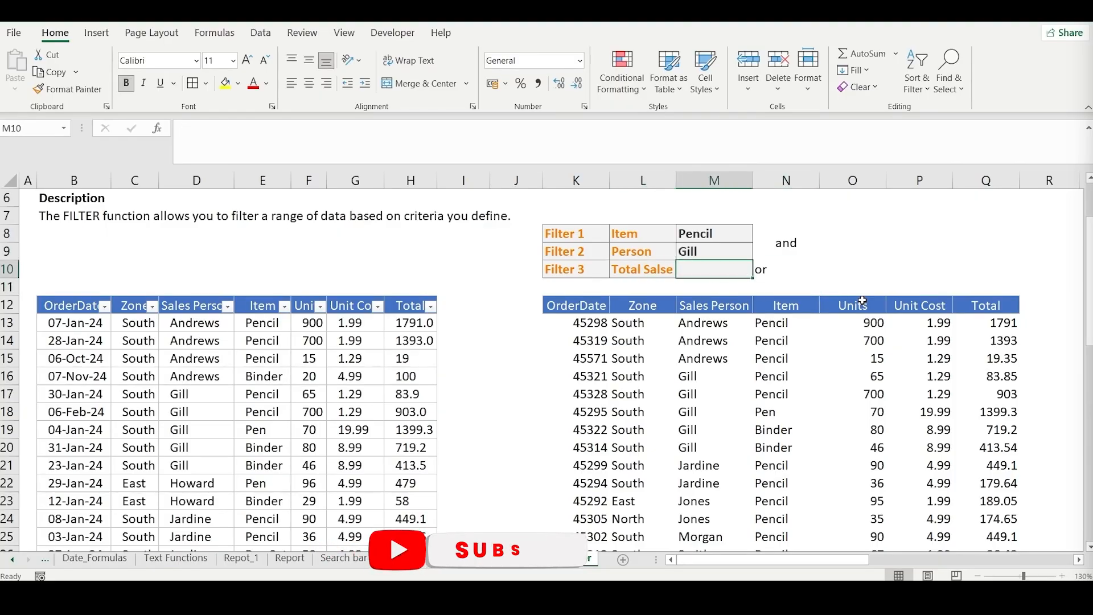
text(100)
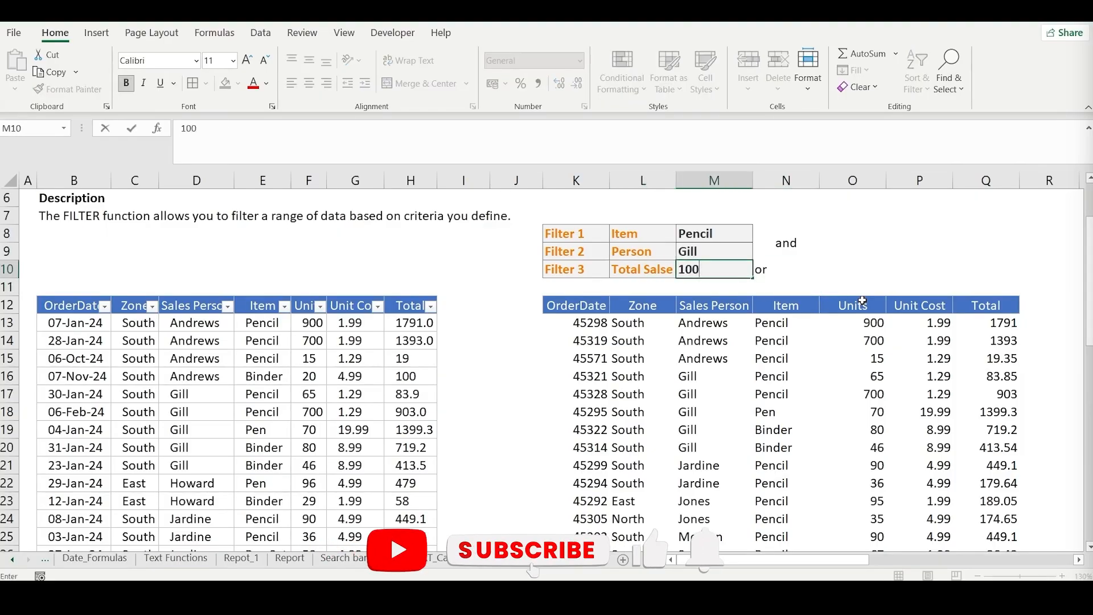
text(0)
key(Return)
key(Left)
key(Down)
key(Left)
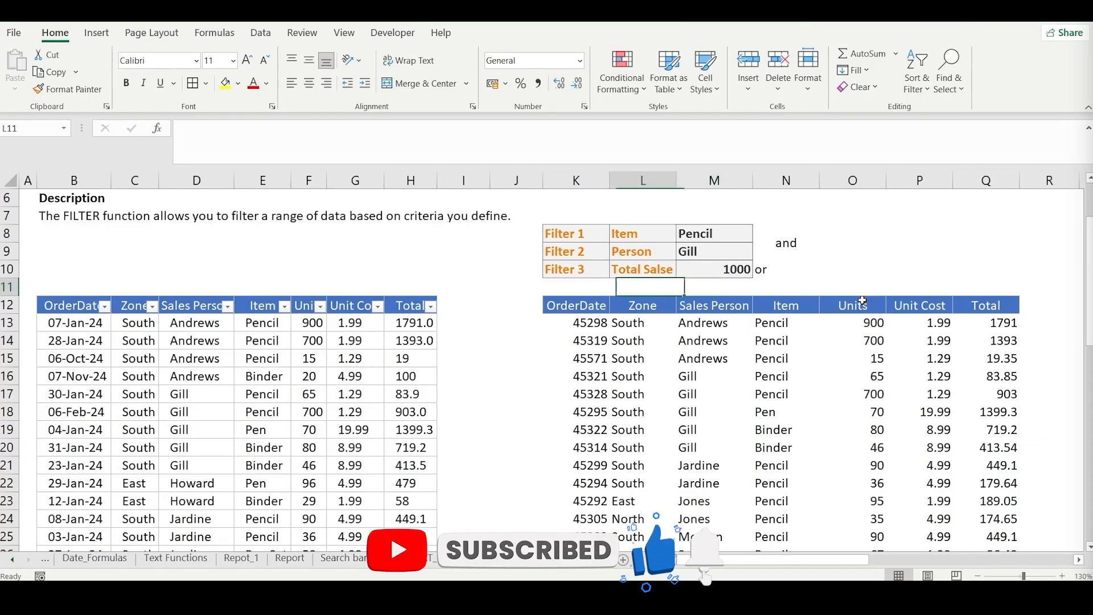
- Replace the label beside the total sales criterion in N10 with "and"
key(Down)
key(shift+Right)
key(shift+Right)
key(shift+Right)
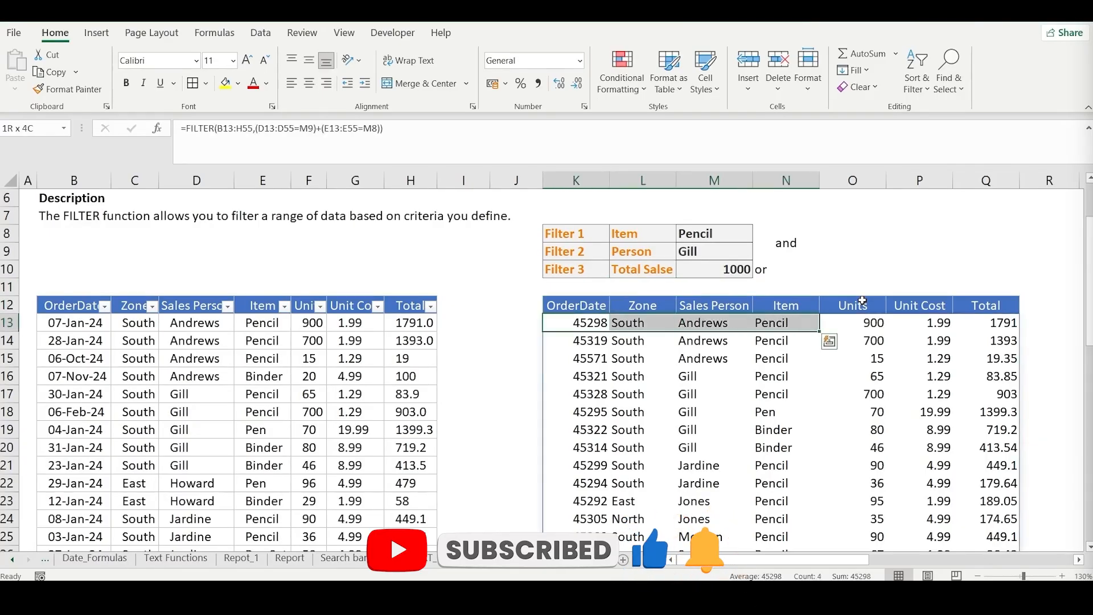
key(Up)
key(Right)
key(Right)
key(Right)
key(Up)
key(Up)
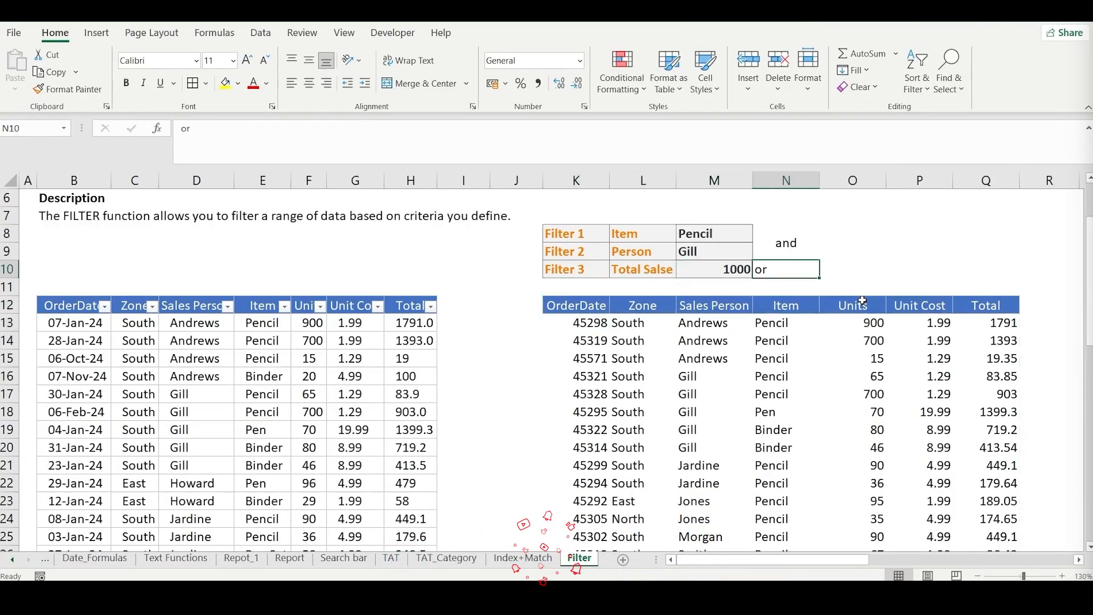
text(and)
key(Return)
- Merge and center N8:N10 into one cell holding a single "and" label beside all three filters
key(Up)
key(Up)
key(shift+Down)
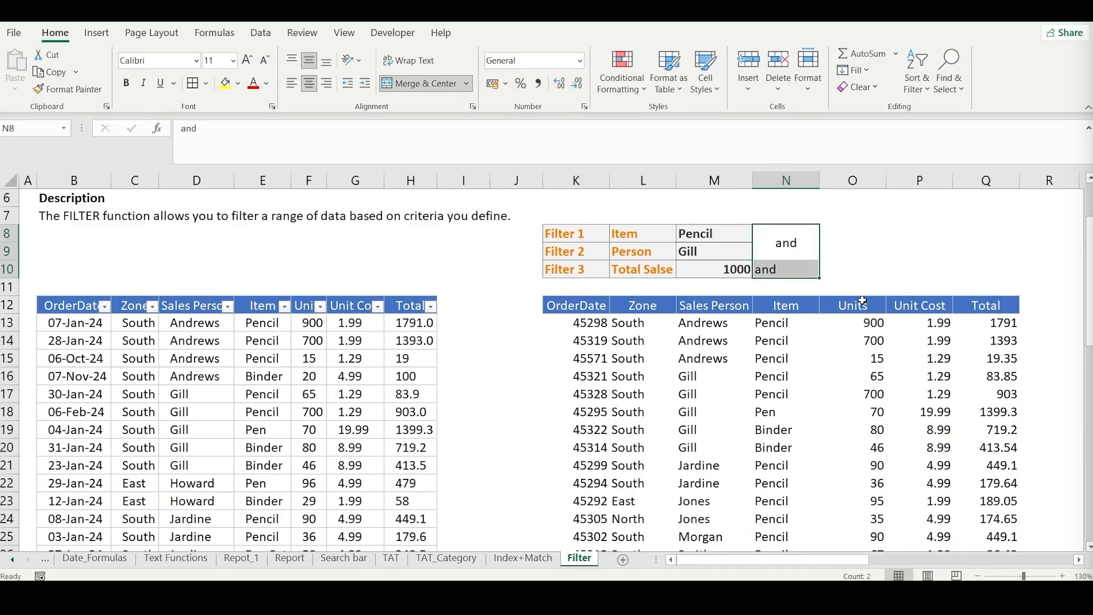
key(alt+h)
key(m)
key(c)
key(alt+h)
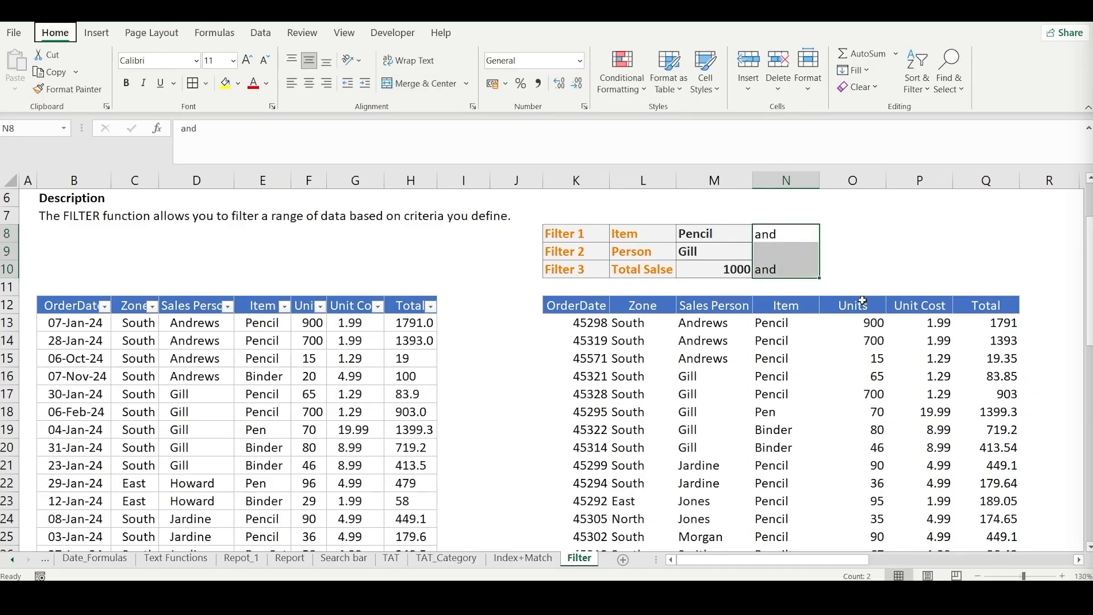
key(m)
key(c)
key(Return)
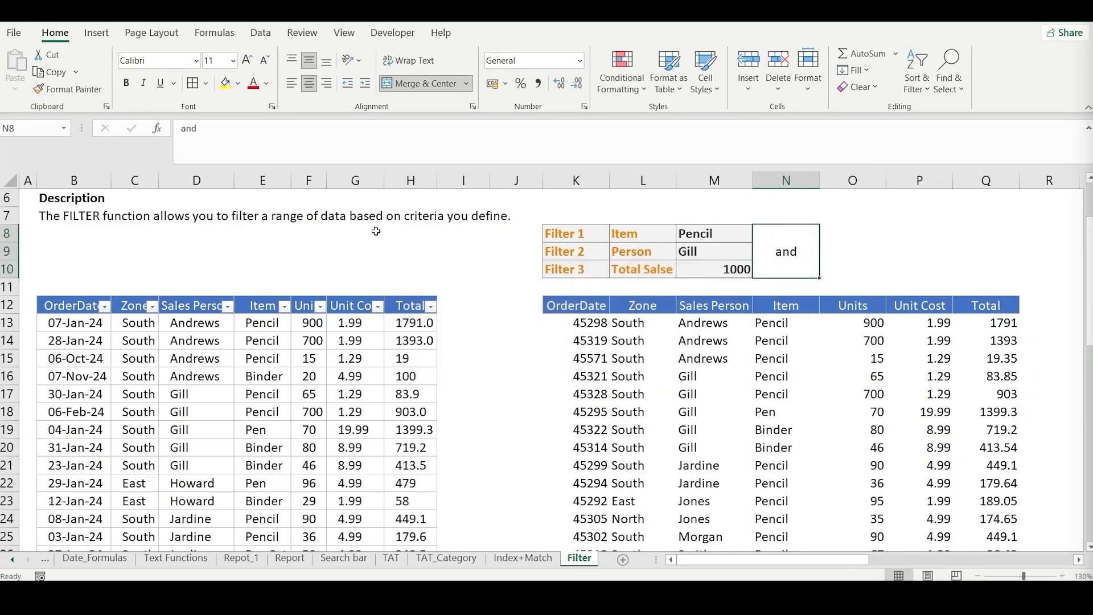
- Review the Person, Item and total sales criteria in M8:M10 against the FILTER formula in K13
click(577, 324)
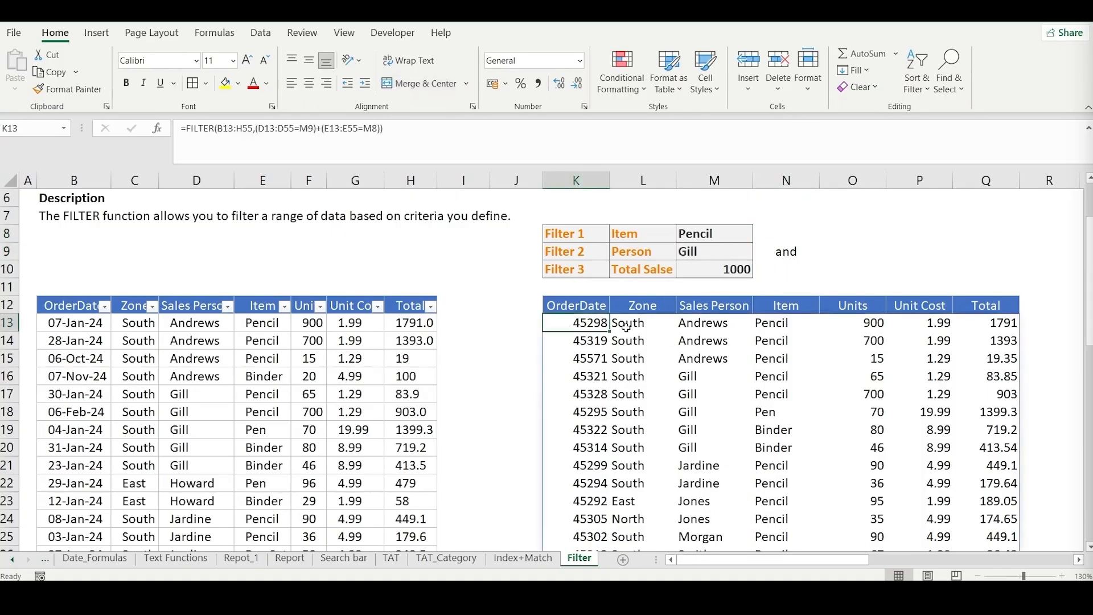
click(704, 257)
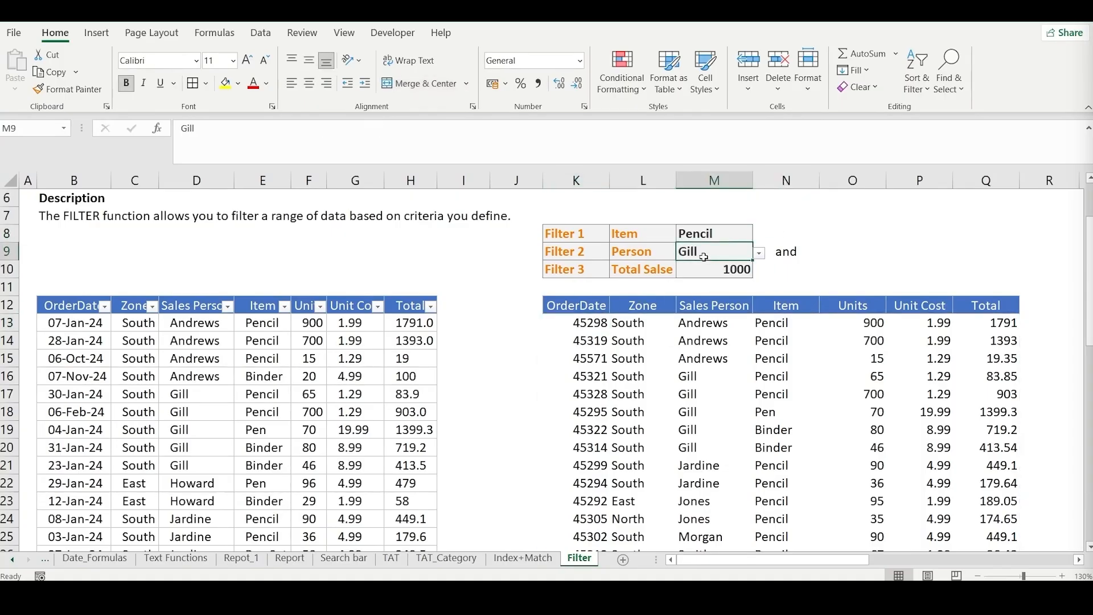
click(684, 230)
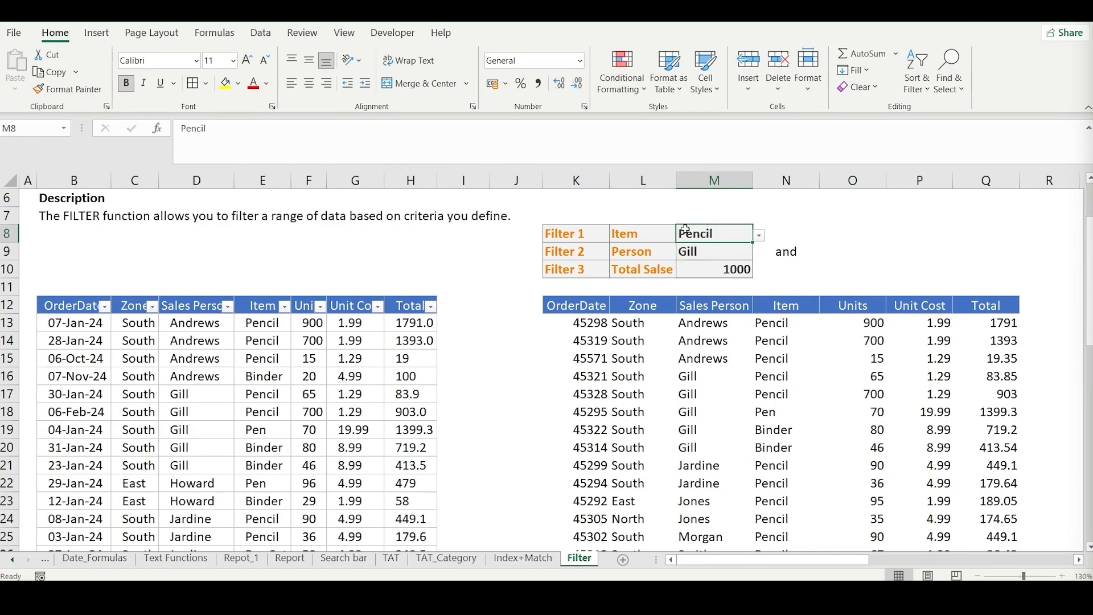
click(708, 275)
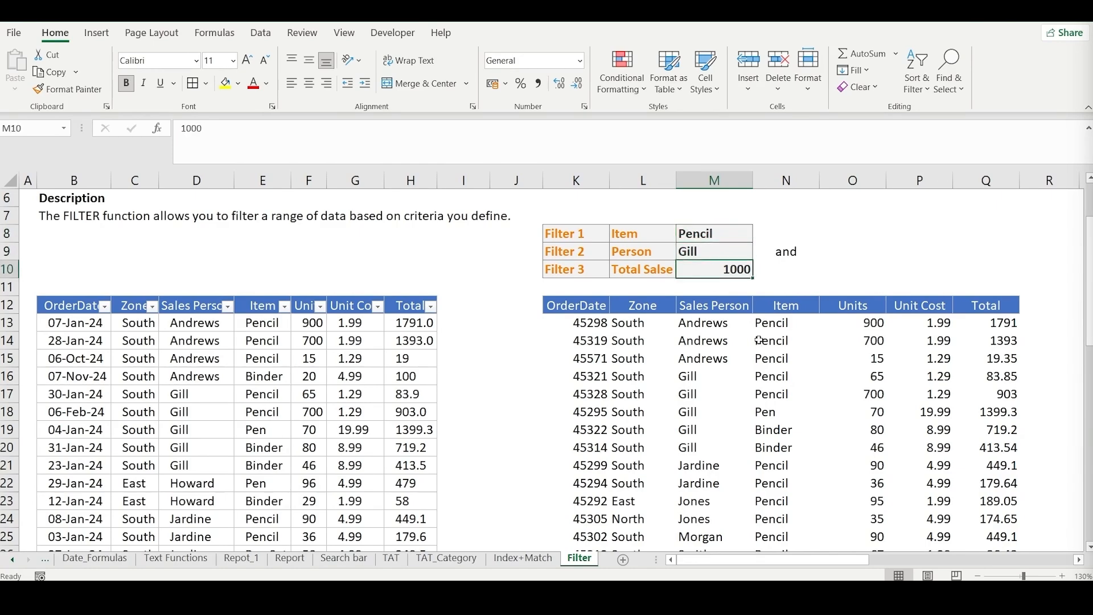
click(584, 329)
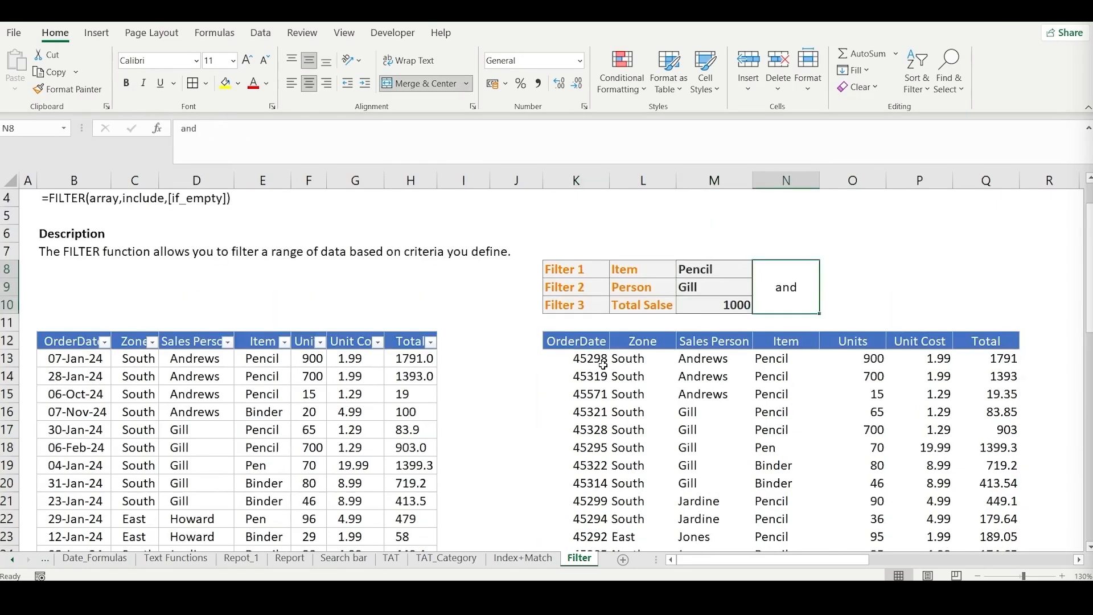
- Clear the FILTER formula and its spilled results below the output headers, starting at K13
click(603, 364)
key(ctrl+shift+Right)
key(ctrl+shift+Down)
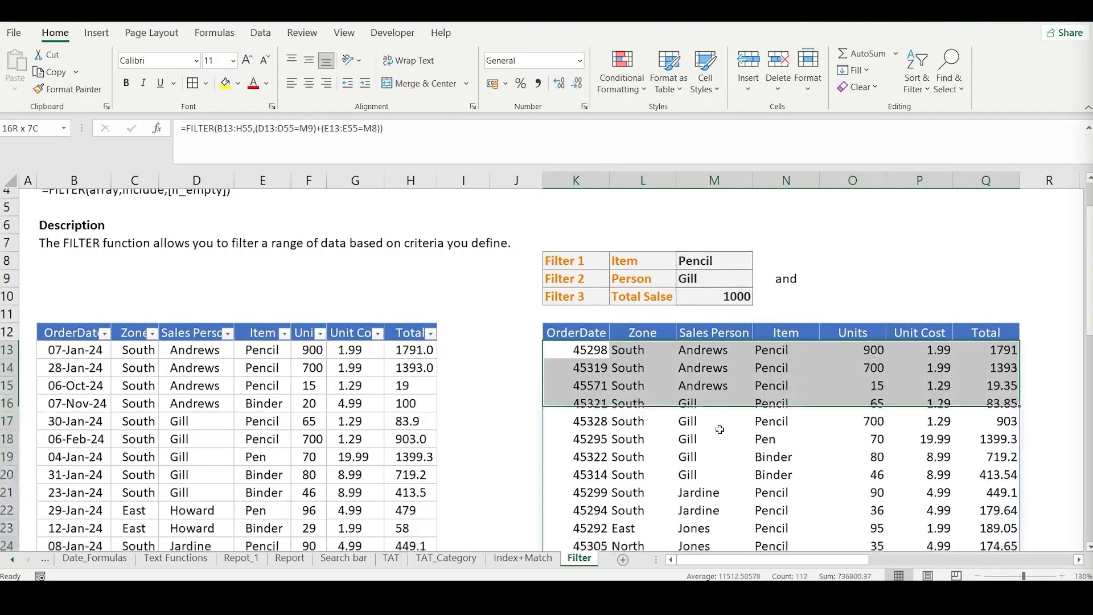
key(Delete)
key(Up)
key(Down)
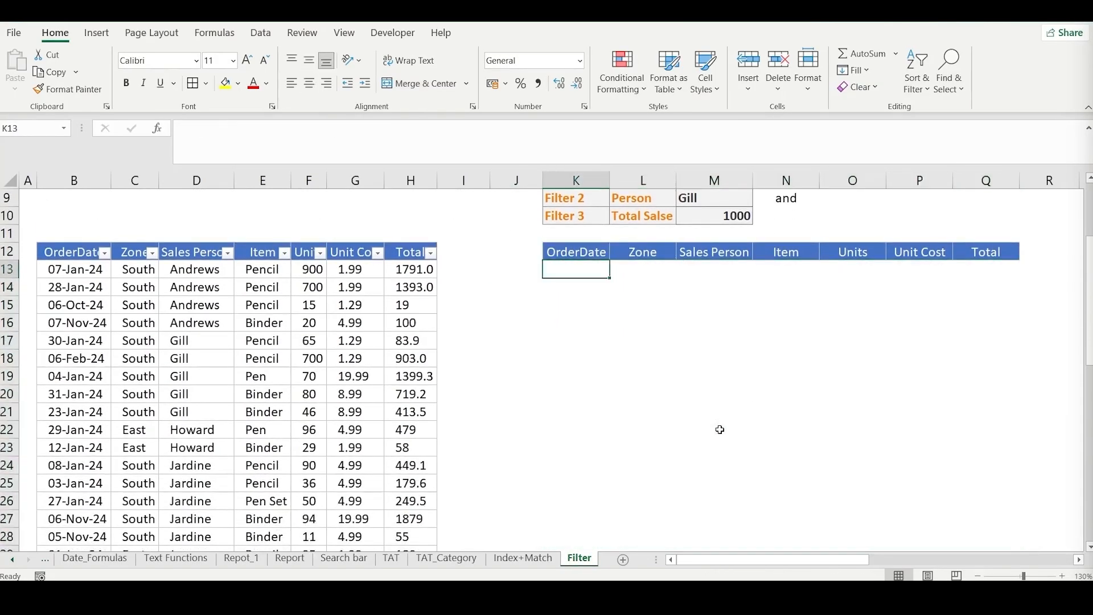
scroll(719, 430, up, 3)
scroll(758, 478, down, 1)
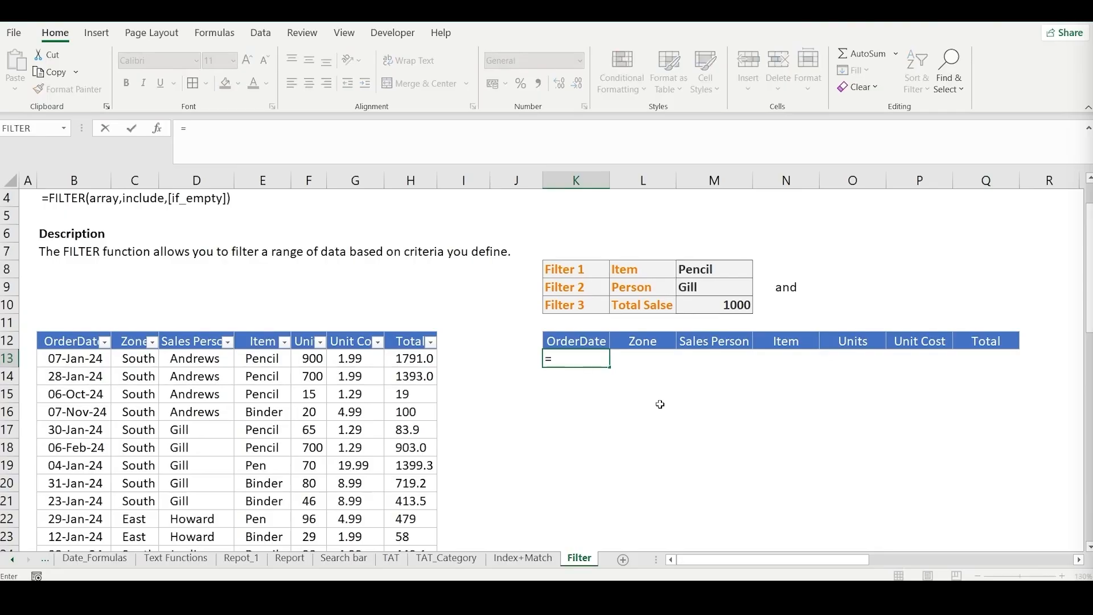
- Start a FILTER formula in K13 with the data range B13:H55 as its array
text(fil)
key(Tab)
click(55, 359)
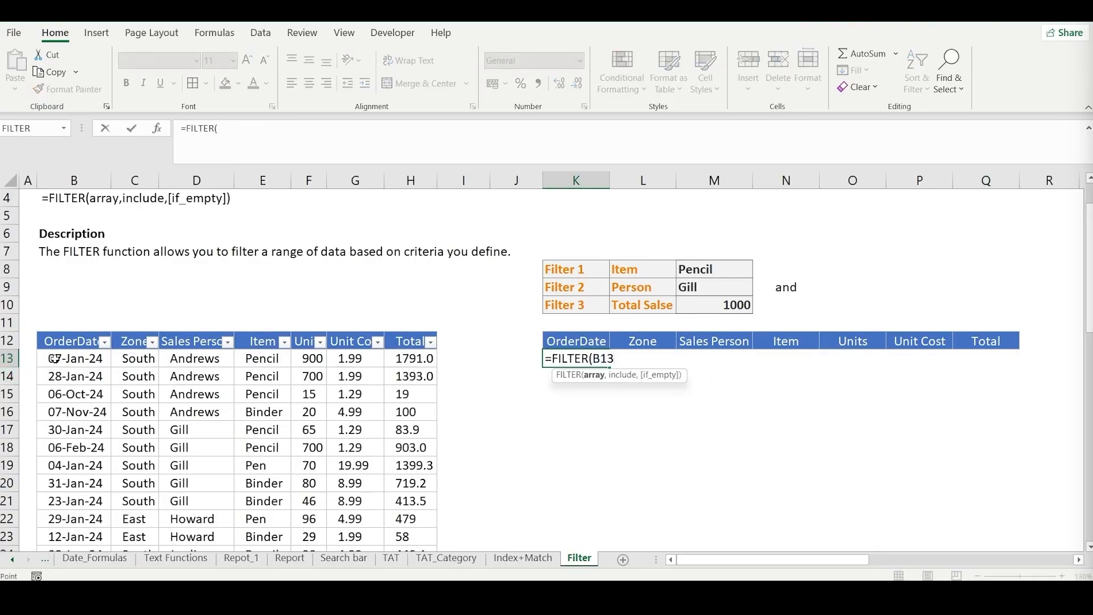
key(ctrl+shift+Right)
key(ctrl+shift+Down)
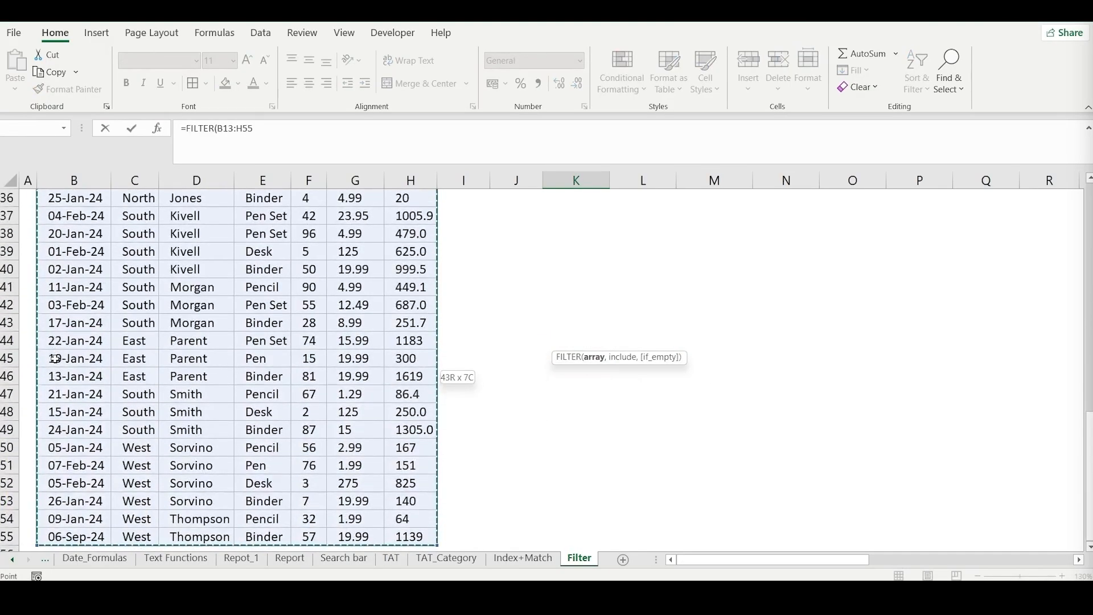
text(,)
- Add the bracketed Item condition (E13:E55=M8) as the include argument, followed by the AND operator *
scroll(83, 353, up, 3)
scroll(82, 352, up, 9)
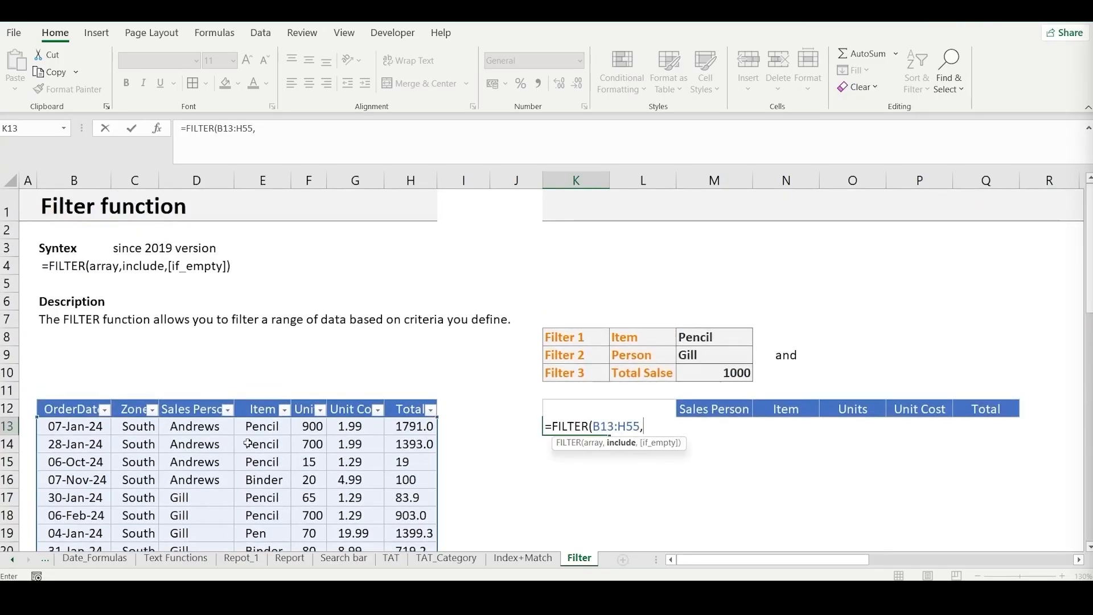
click(264, 428)
drag(263, 428, 267, 541)
text(=)
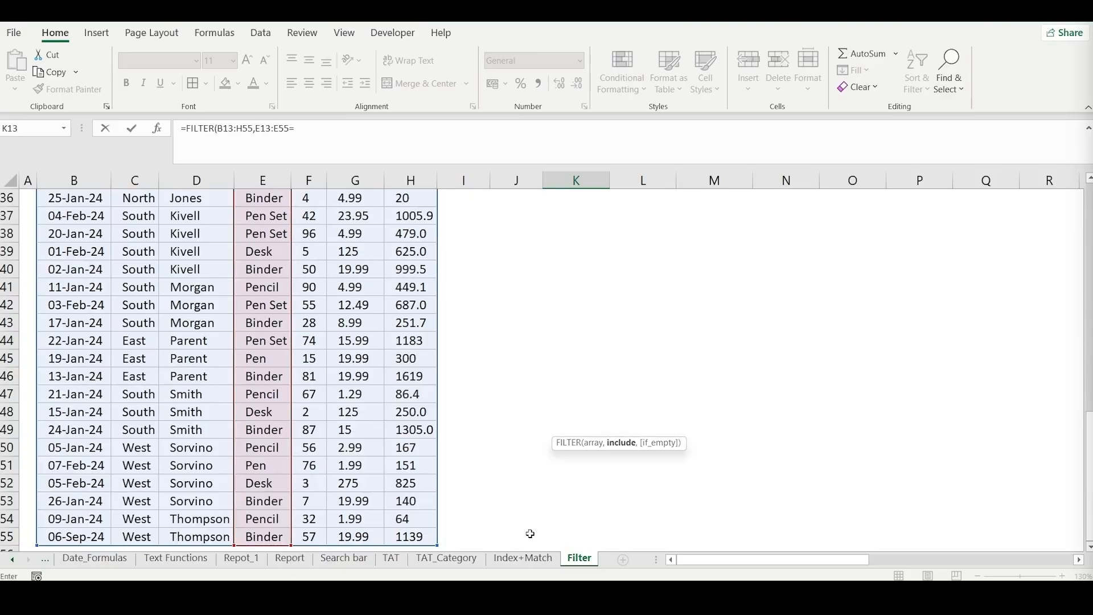
scroll(684, 426, up, 5)
scroll(685, 426, up, 7)
click(708, 337)
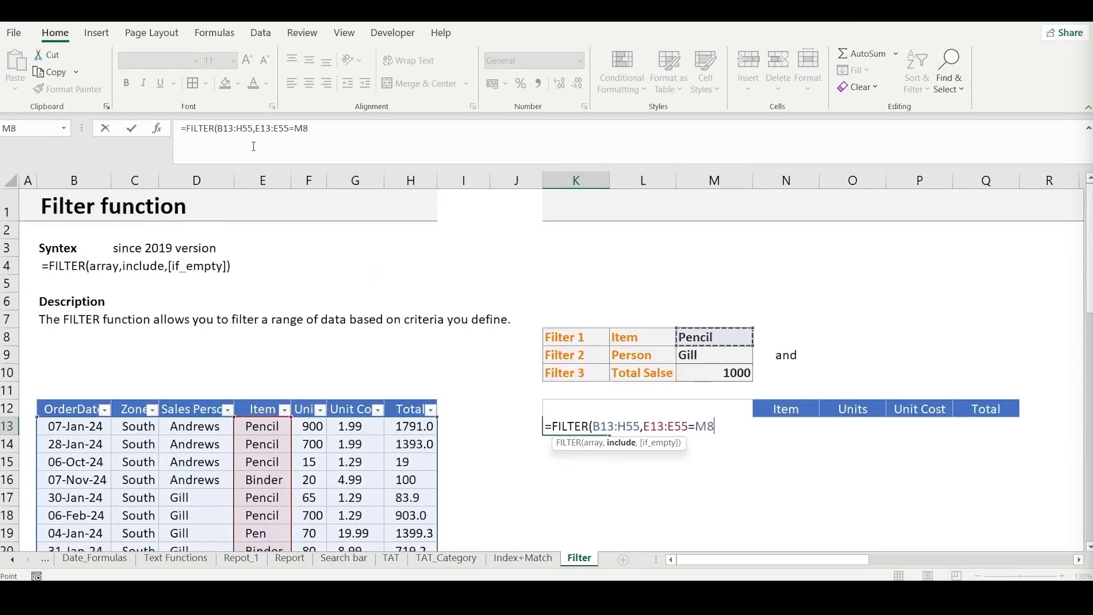
click(254, 128)
text(()
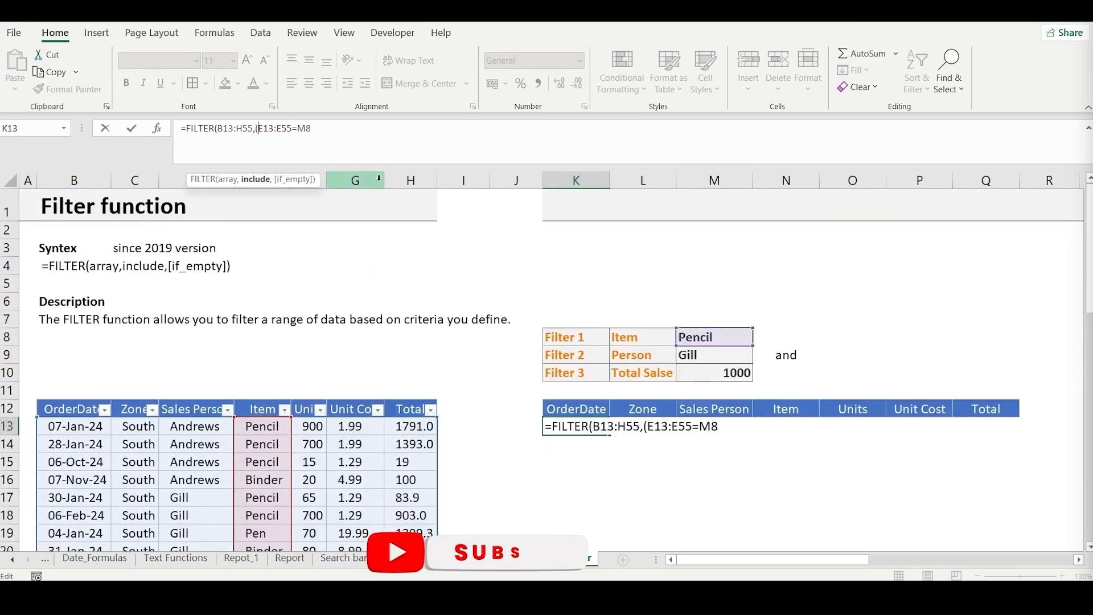
click(361, 136)
text()*)
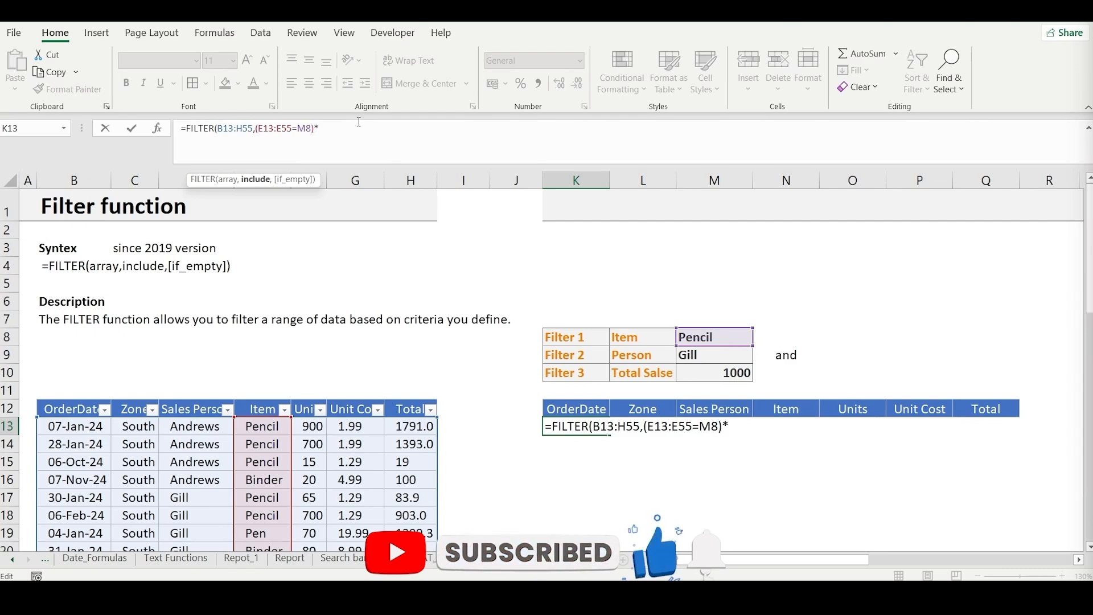
text(()
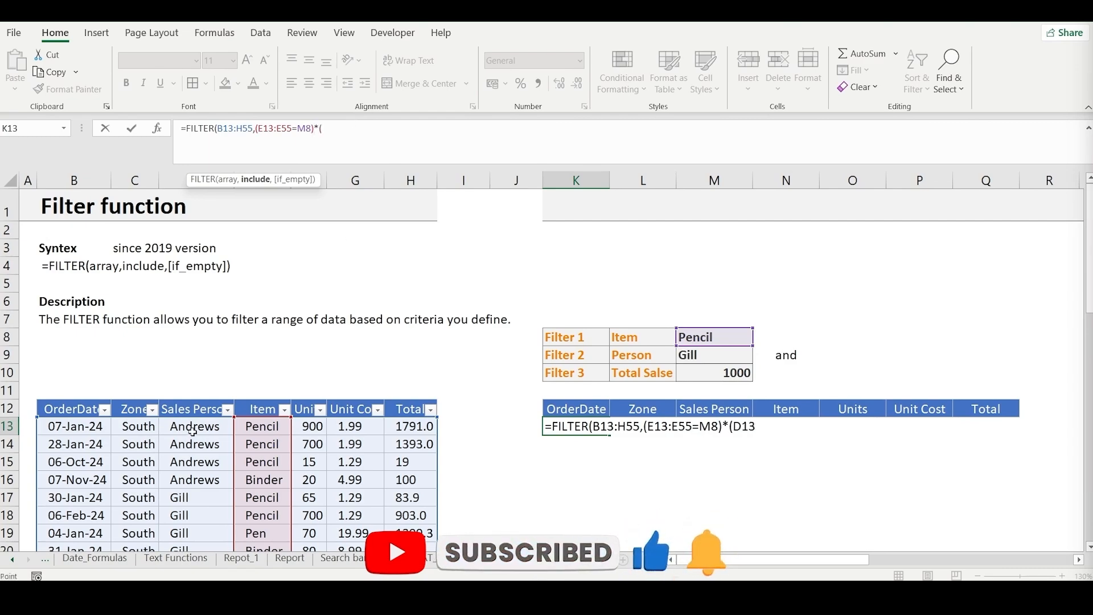
- Add the Sales Person condition (D13:D55=M9) to the FILTER formula's include argument
click(194, 427)
key(ctrl+shift+Down)
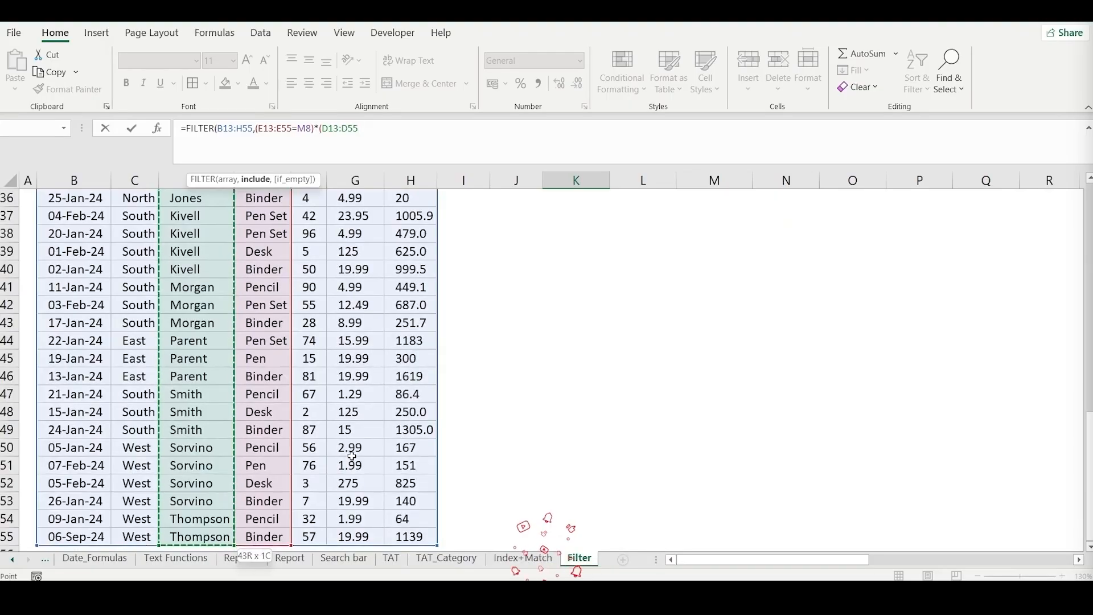
text(=)
scroll(696, 519, up, 12)
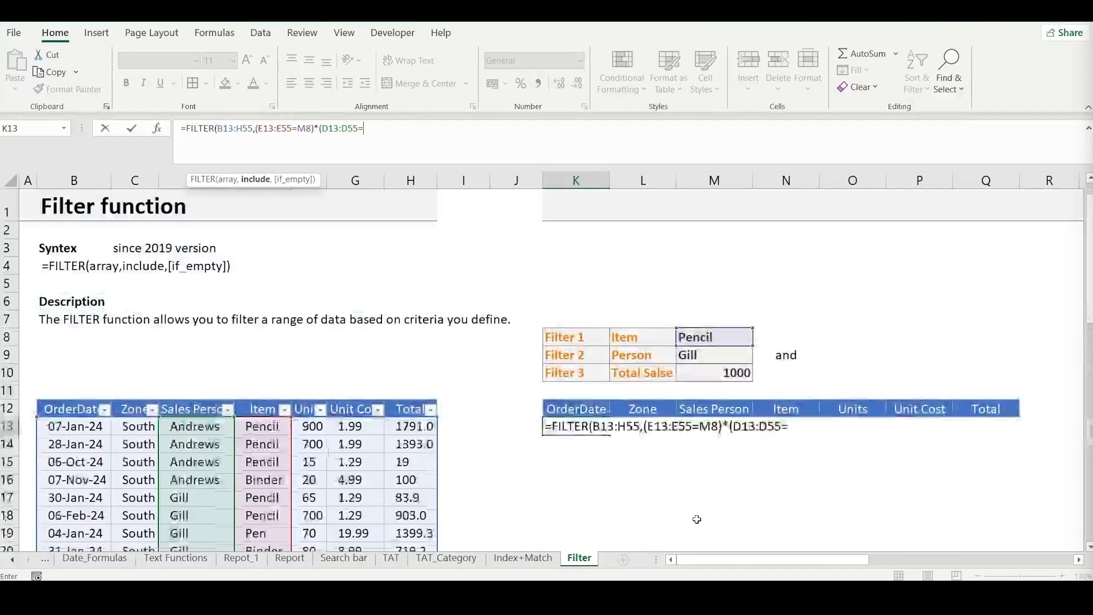
click(706, 356)
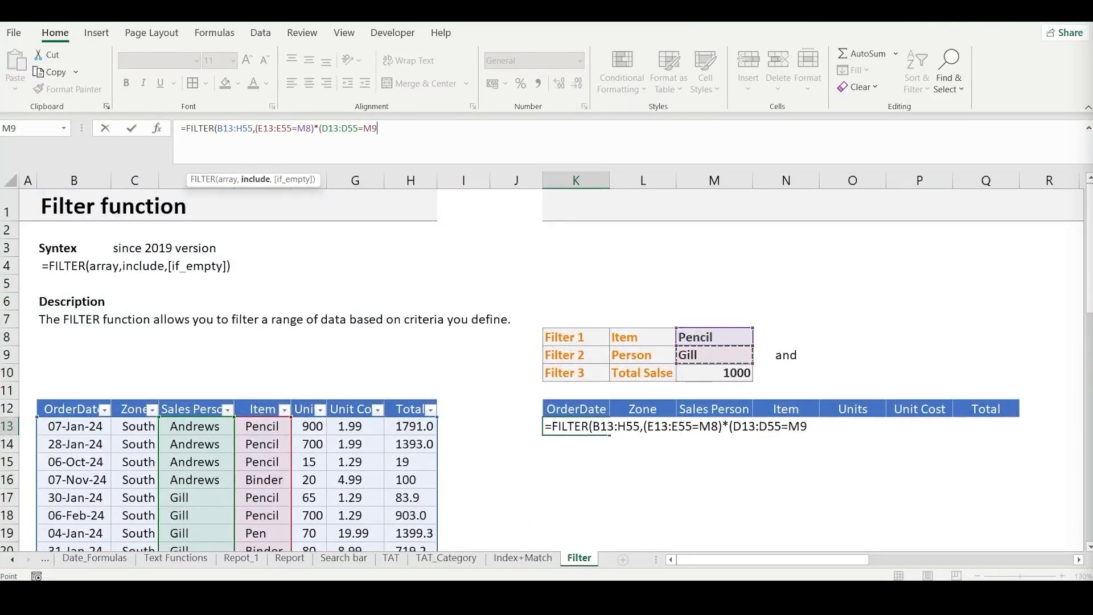
text()*()
- Multiply in the total sales condition (H13:H55>M10) and complete the FILTER formula in K13
click(421, 428)
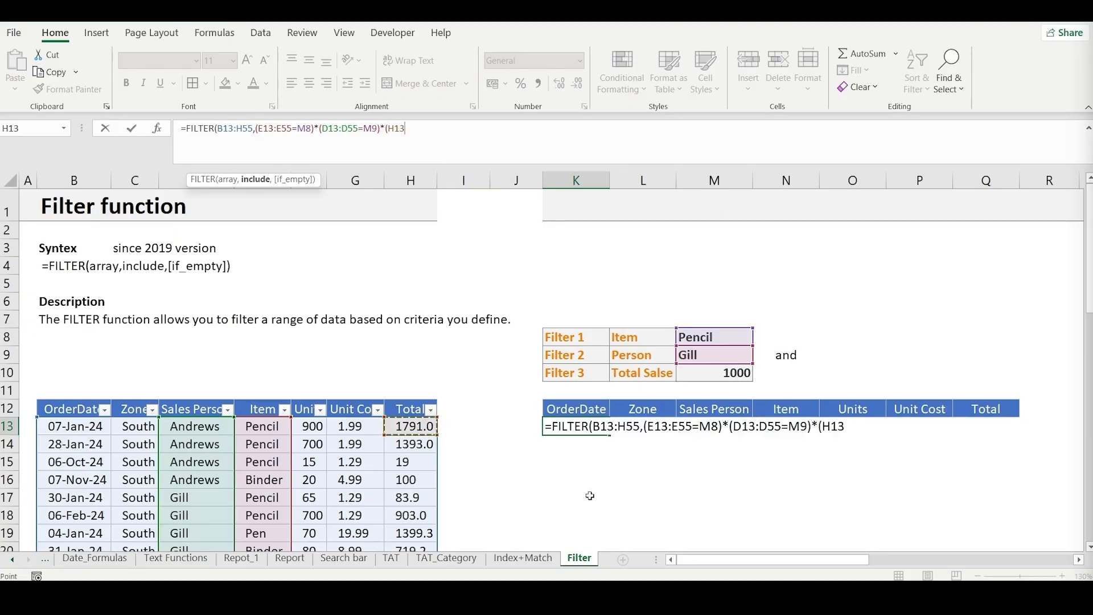
key(ctrl+shift+Down)
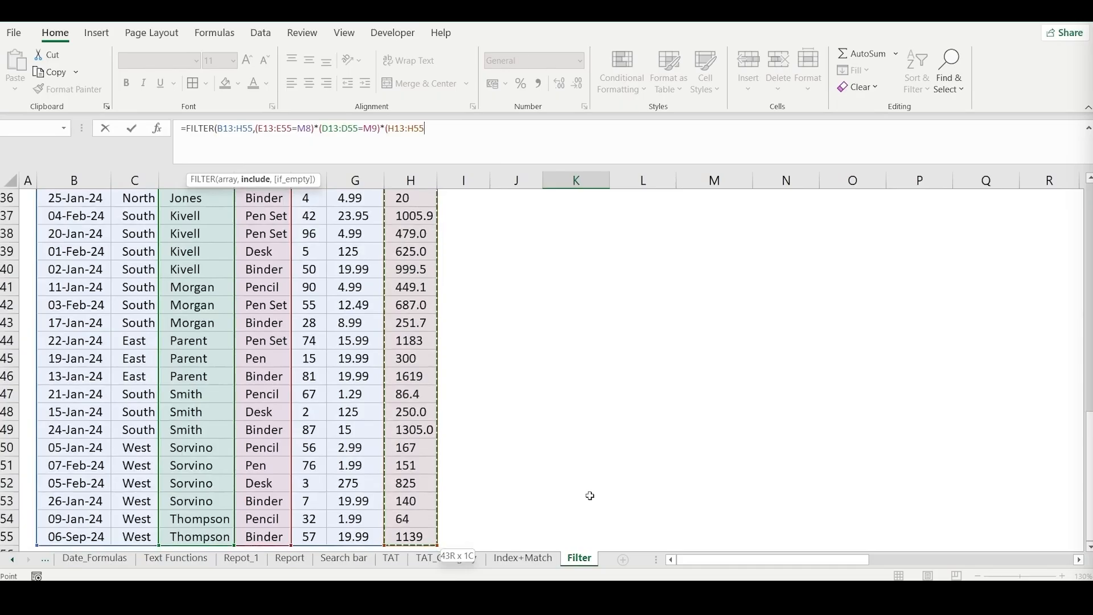
text()))
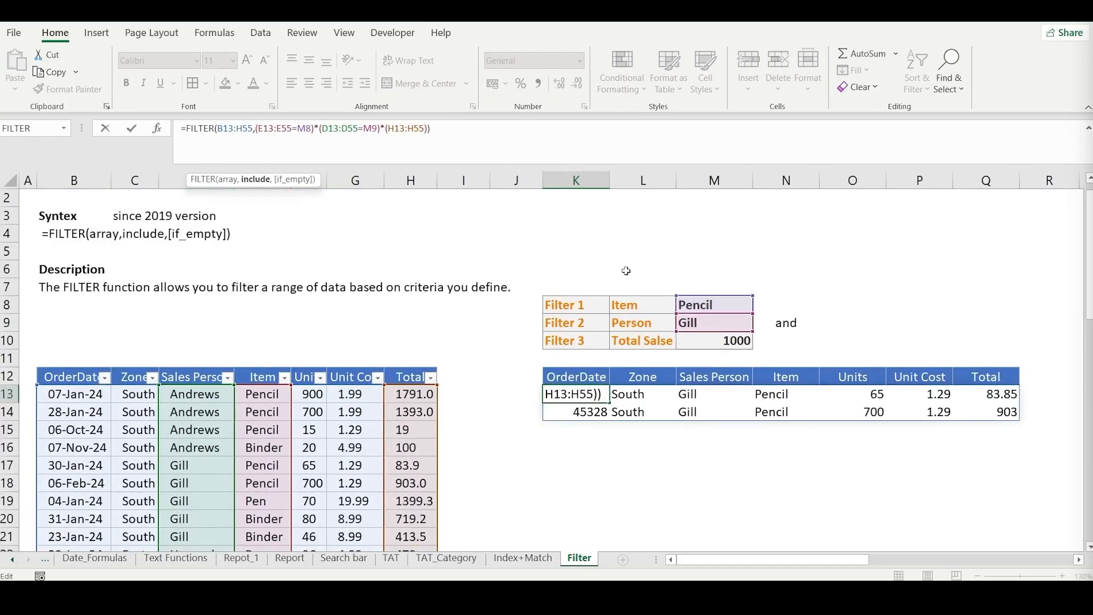
text(>)
click(740, 340)
key(Return)
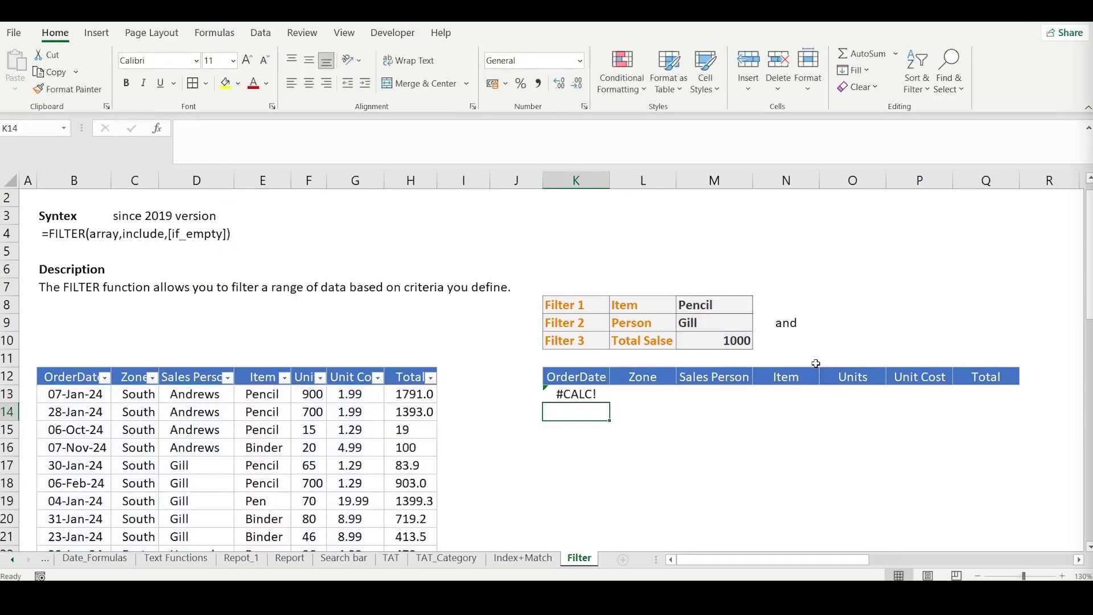
- Add "Not Found" as the if_empty argument of the FILTER formula in K13
key(Up)
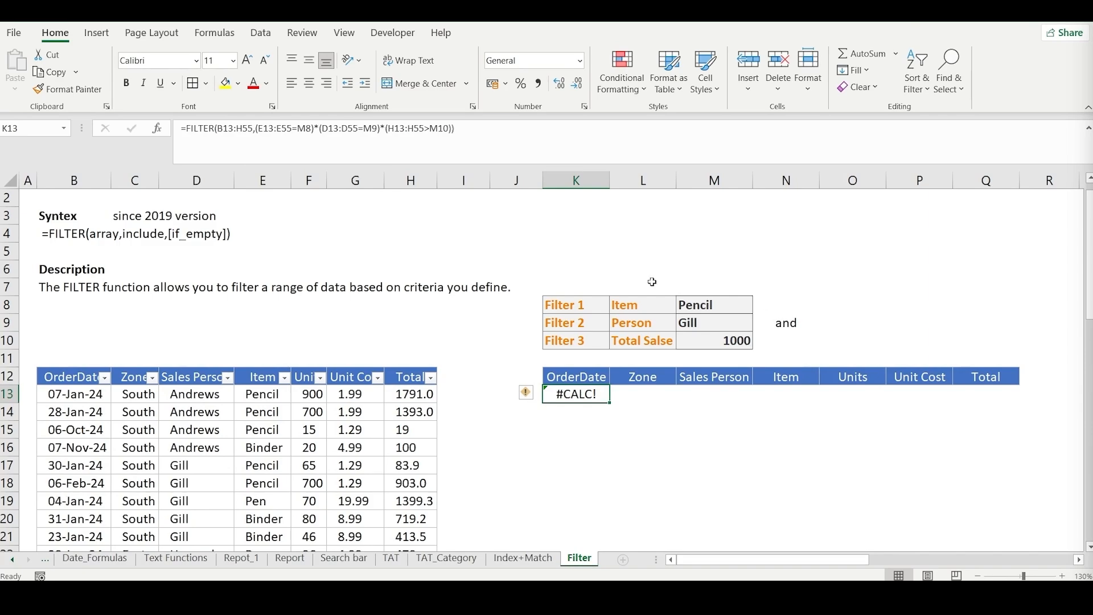
click(450, 130)
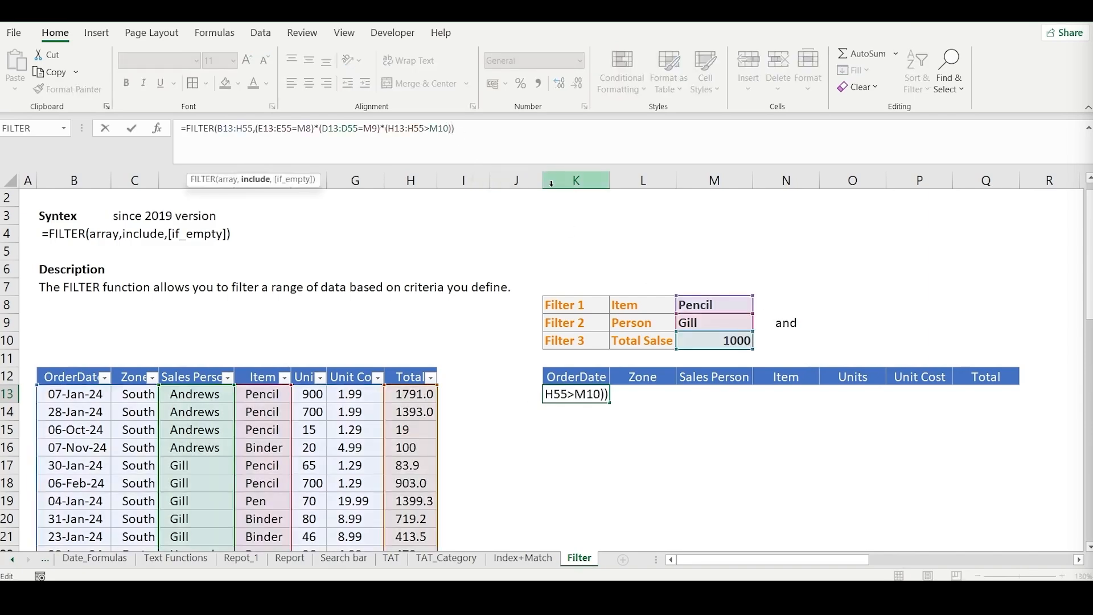
text(,)
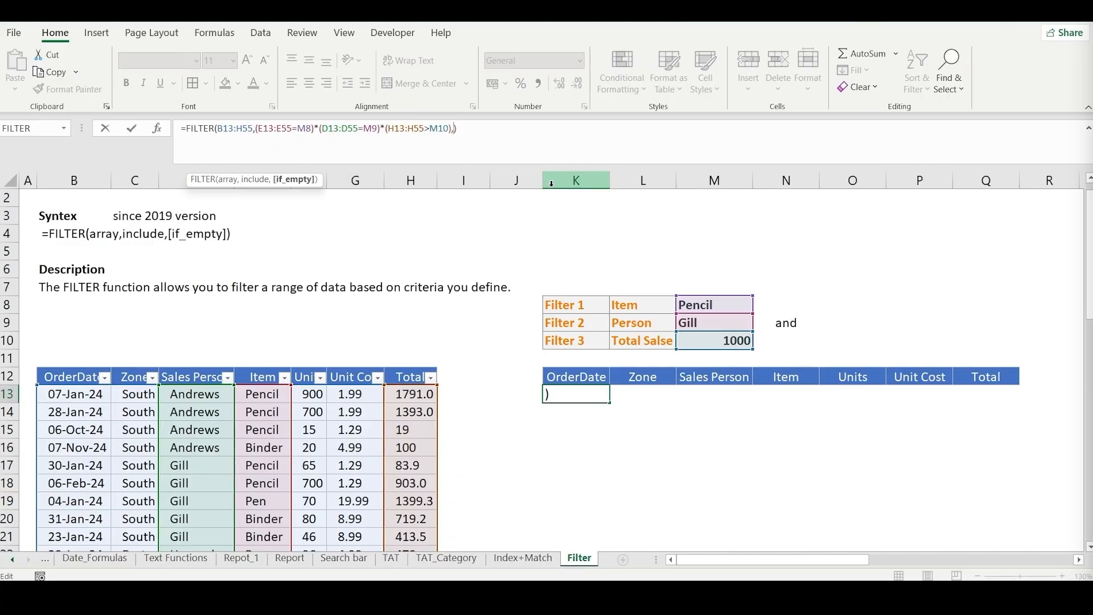
text("o)
key(BackSpace)
text(No)
text(t Fund)
key(BackSpace)
key(BackSpace)
key(BackSpace)
text(ound)
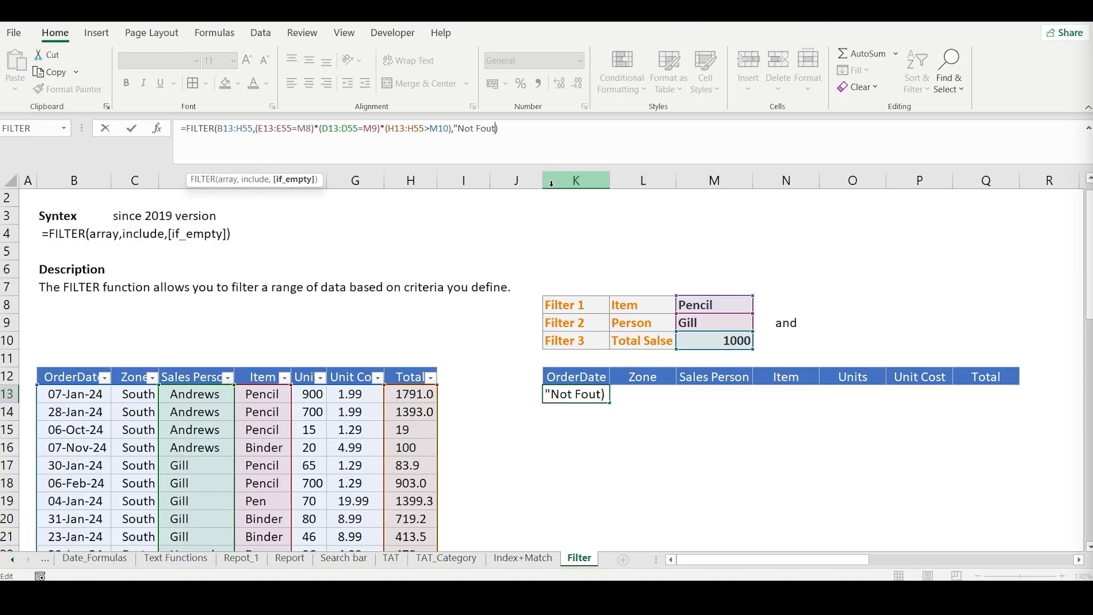
text("))
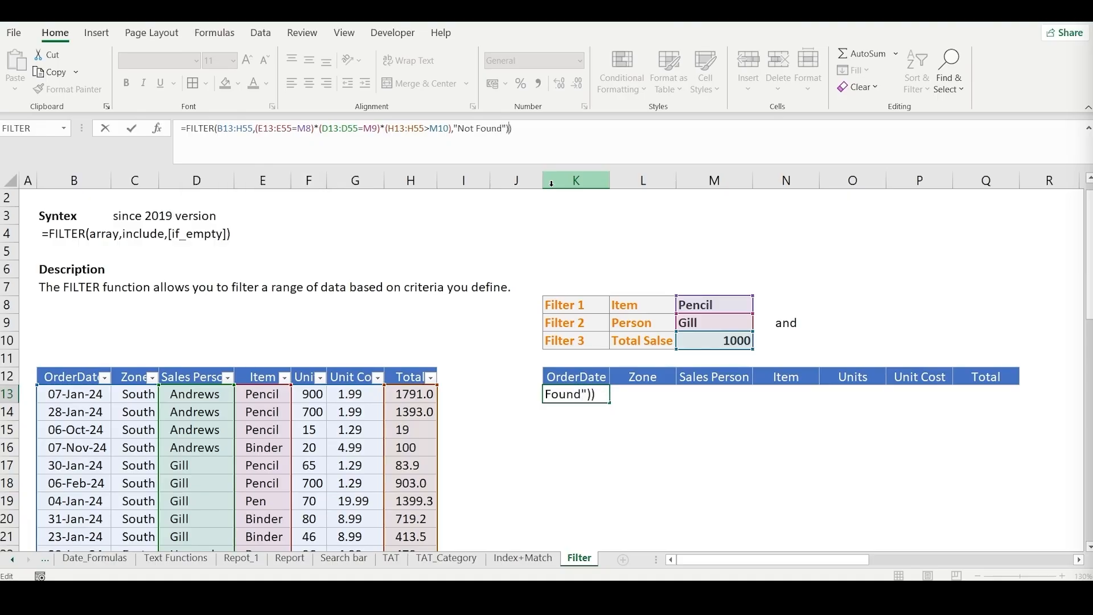
key(BackSpace)
key(ctrl+Return)
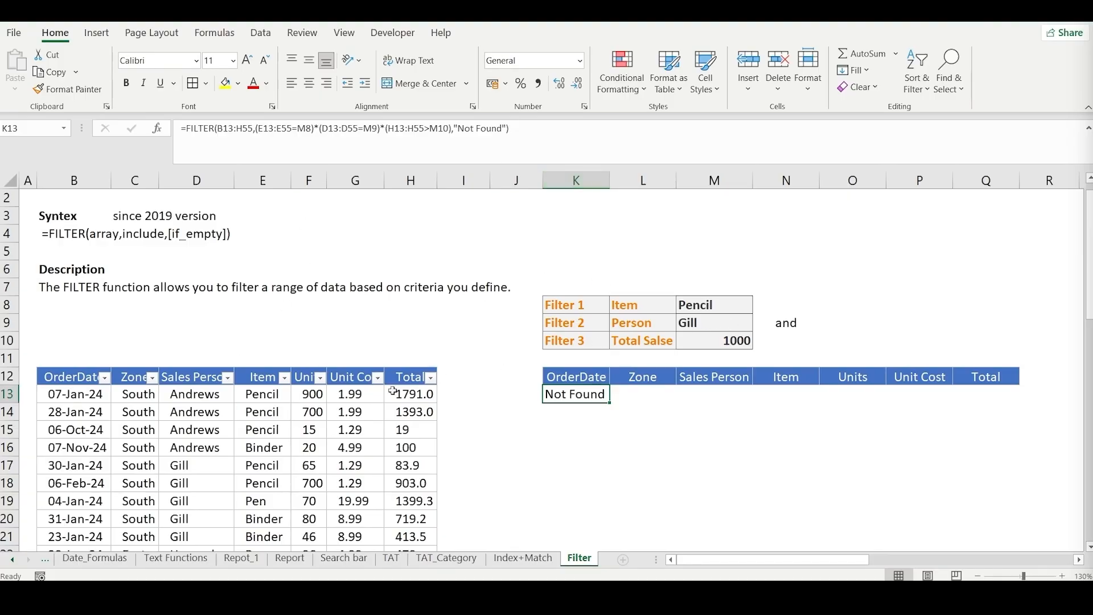
- Filter the source table's Sales Person column to only the person given in M9
click(228, 377)
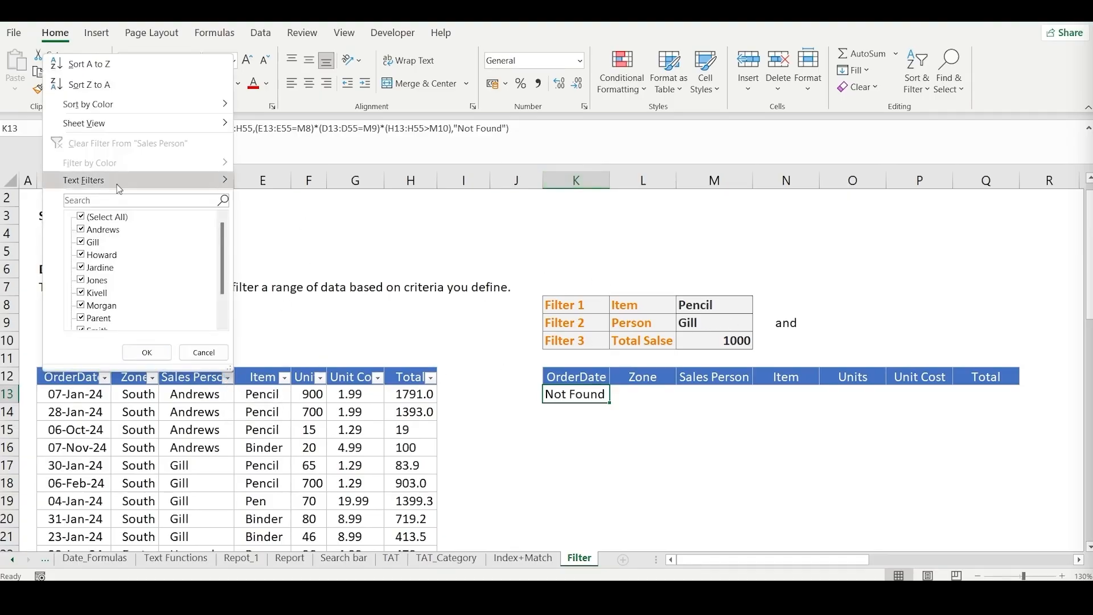
click(102, 217)
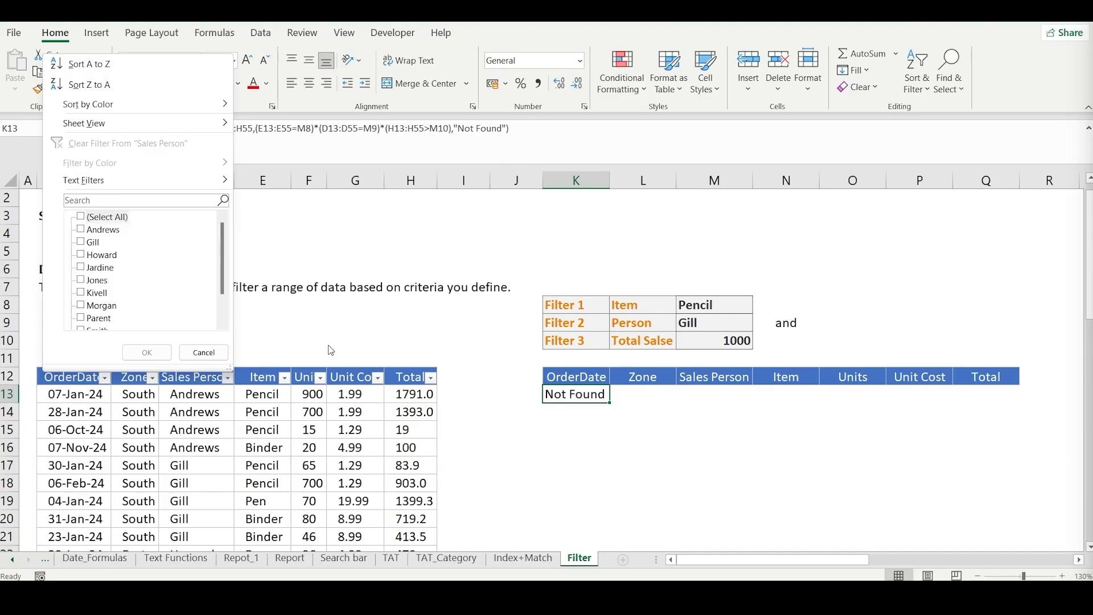
key(Down)
key(Down)
key(Down)
key(Down)
key(Down)
key(Down)
key(Down)
key(Down)
key(Down)
key(space)
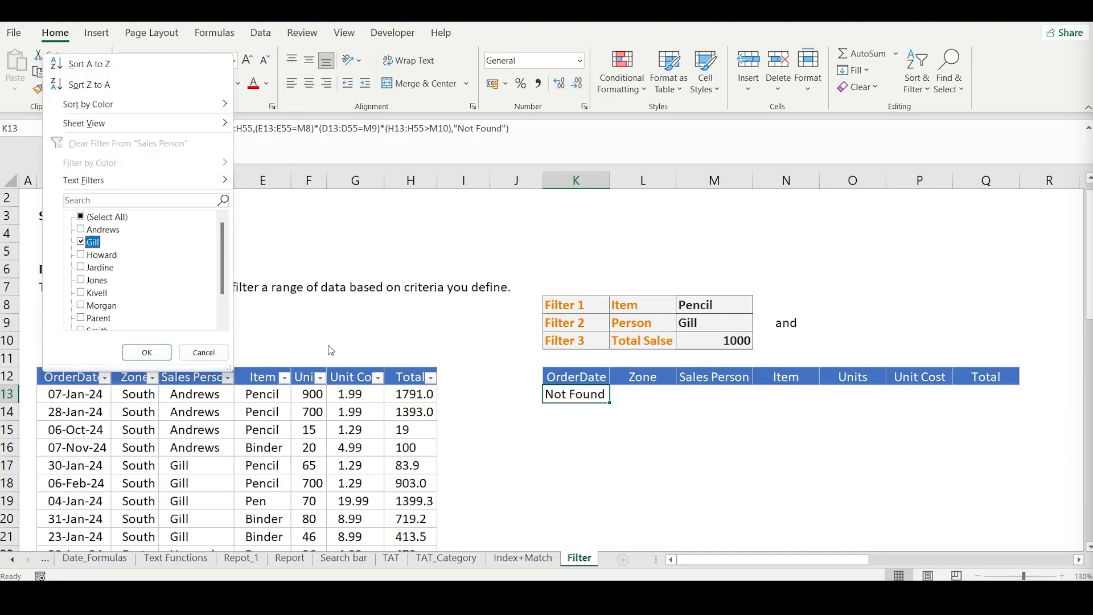
key(Return)
- Filter the source table's Item column to Pencil and check the Total values of the remaining rows
key(Down)
key(Down)
key(Left)
key(Left)
key(Left)
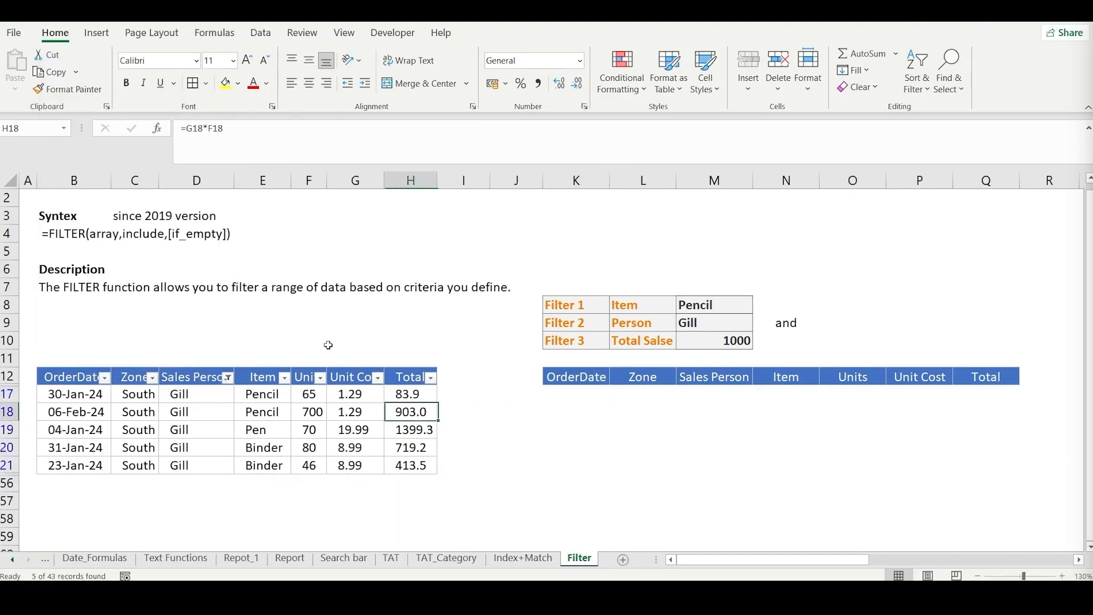
key(Left)
key(Left)
key(Left)
key(Up)
key(Up)
key(alt+Down)
key(Down)
key(Down)
key(Down)
key(Down)
key(Down)
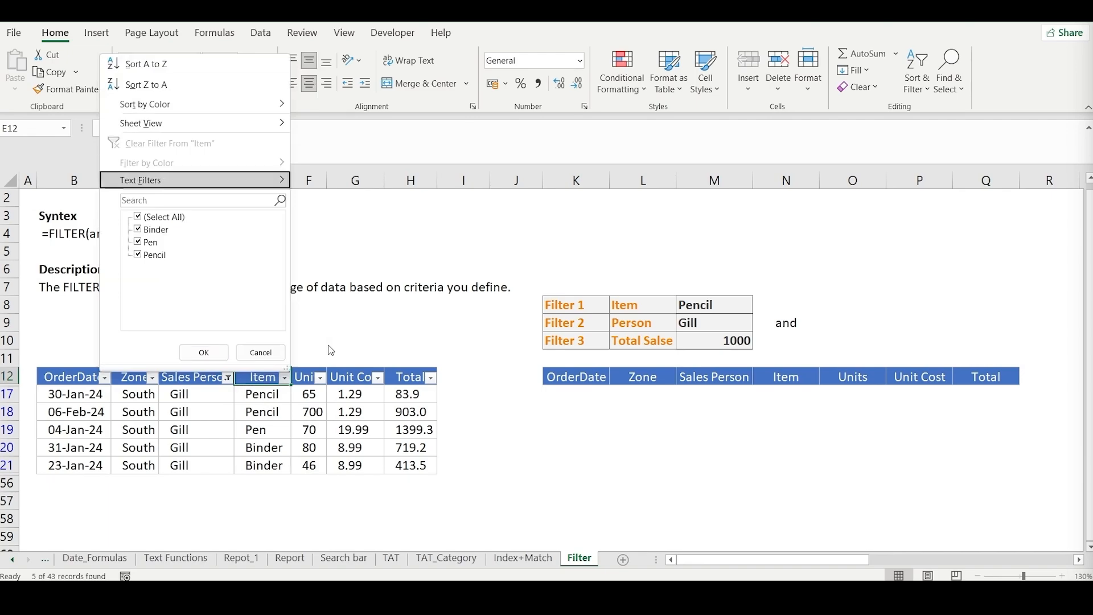
key(Down)
key(space)
key(Down)
key(Down)
key(Down)
key(space)
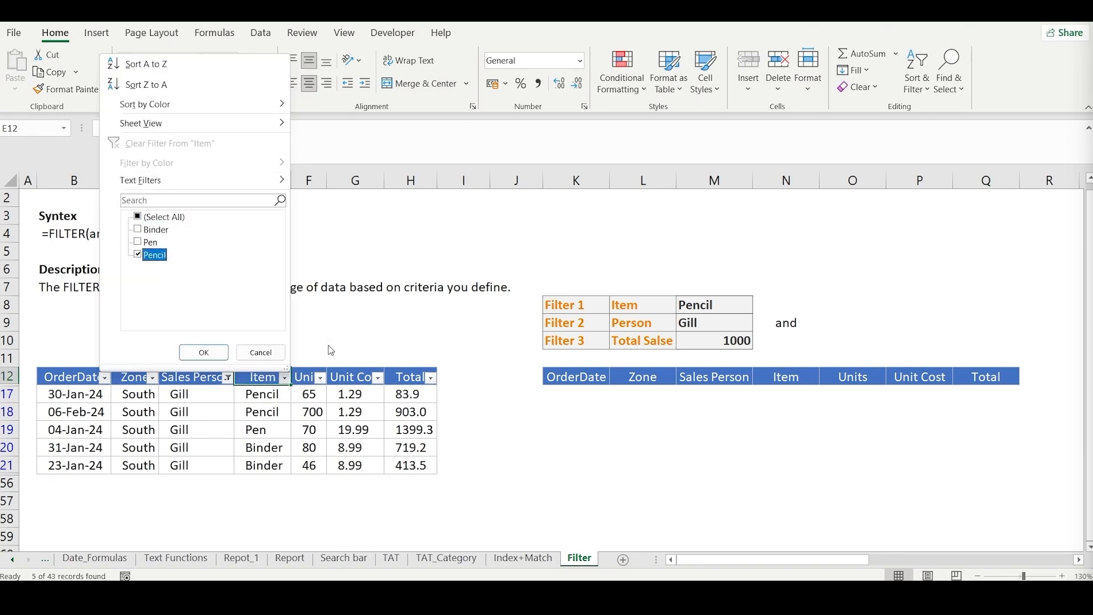
key(Return)
key(Down)
key(Down)
key(Right)
key(Right)
key(Up)
key(Right)
key(Down)
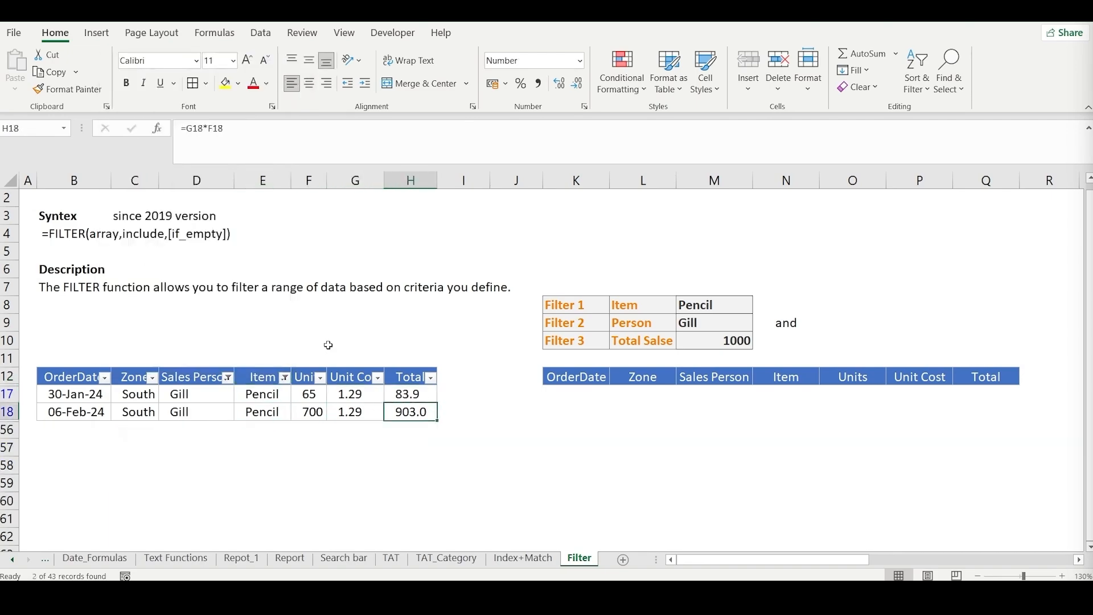
- Include Binder and Pen in the Item column's filter again, keeping the Sales Person filter
key(Up)
key(Left)
key(Left)
key(Left)
key(Up)
key(alt+Down)
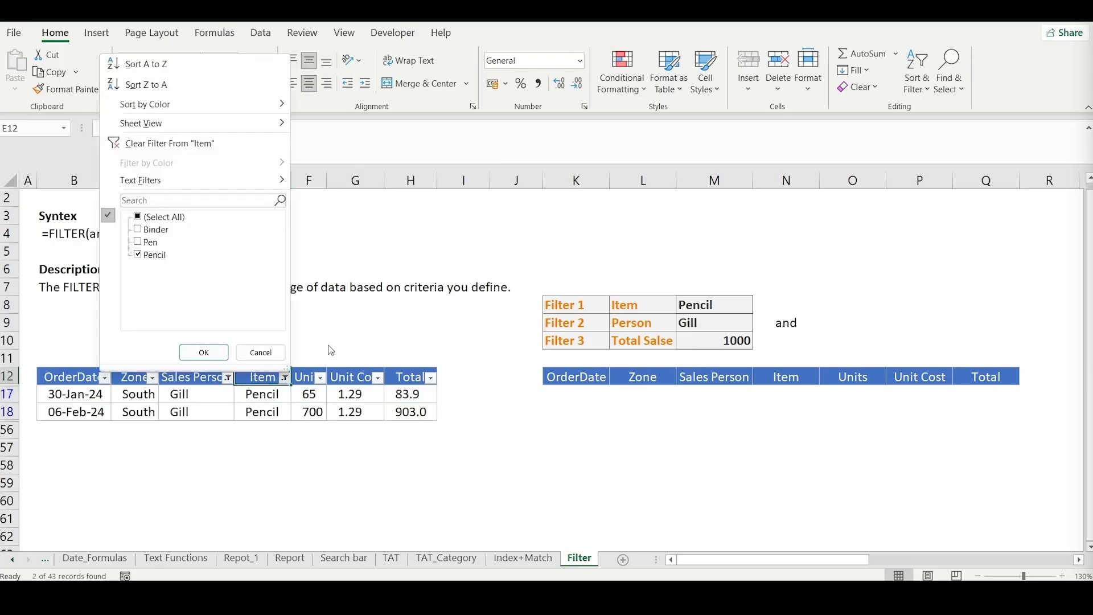
key(Up)
key(Down)
key(Down)
key(Down)
key(Down)
key(Up)
key(Up)
key(space)
key(Up)
key(space)
key(Return)
- Compare the Total in the Pen row of the filtered source table with the total sales criterion
key(Down)
key(Down)
key(Down)
key(Right)
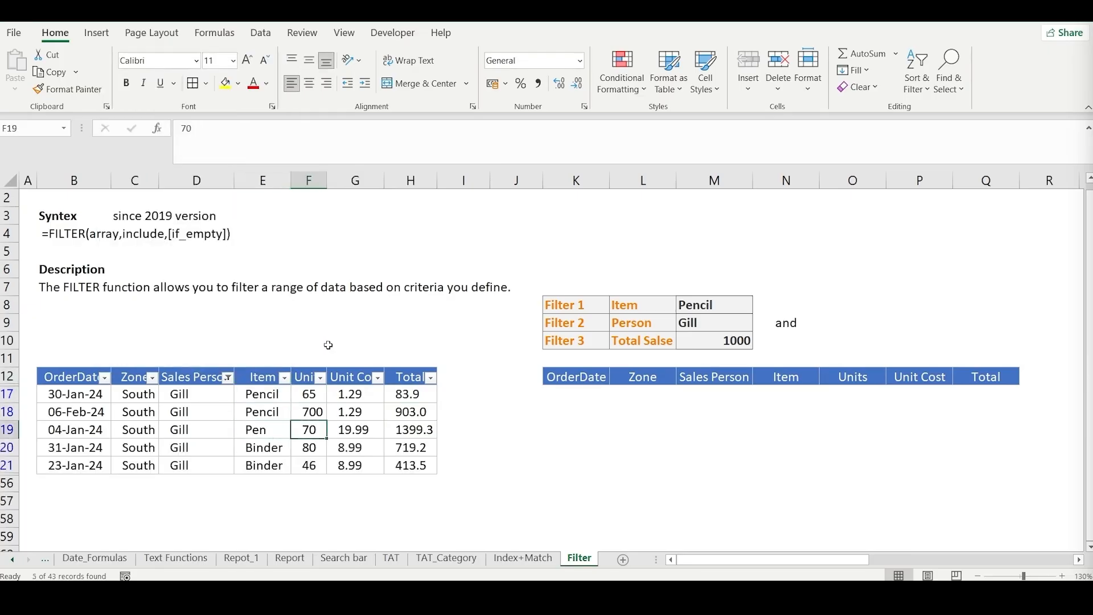
key(Right)
key(Right)
key(Left)
key(Left)
key(Left)
key(Up)
key(Up)
key(Up)
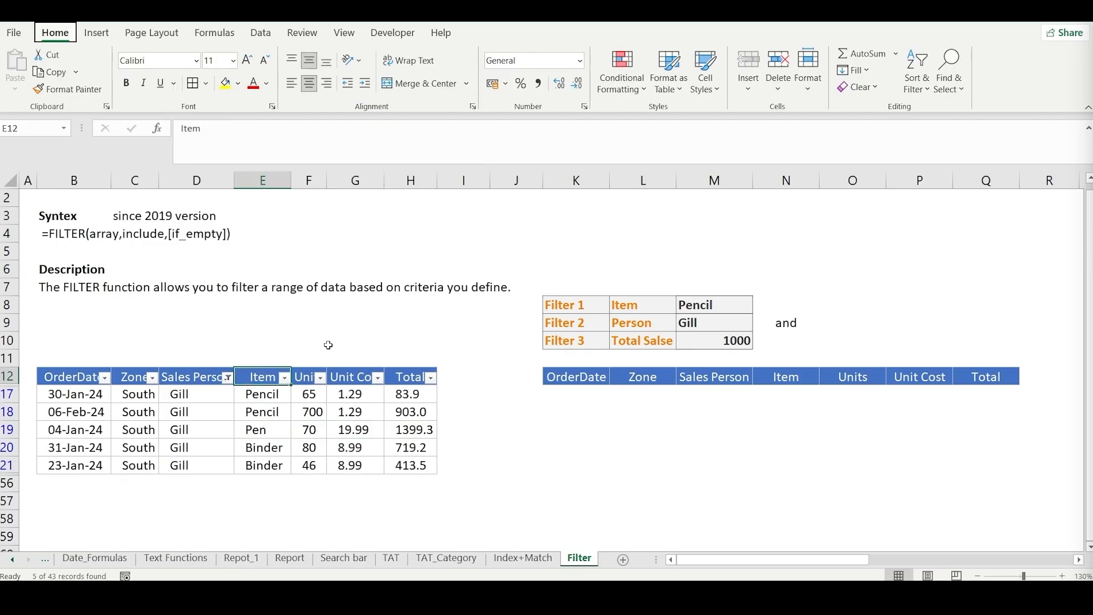
- Clear all filters from the source table
key(alt+a)
key(c)
key(Left)
key(Right)
key(Right)
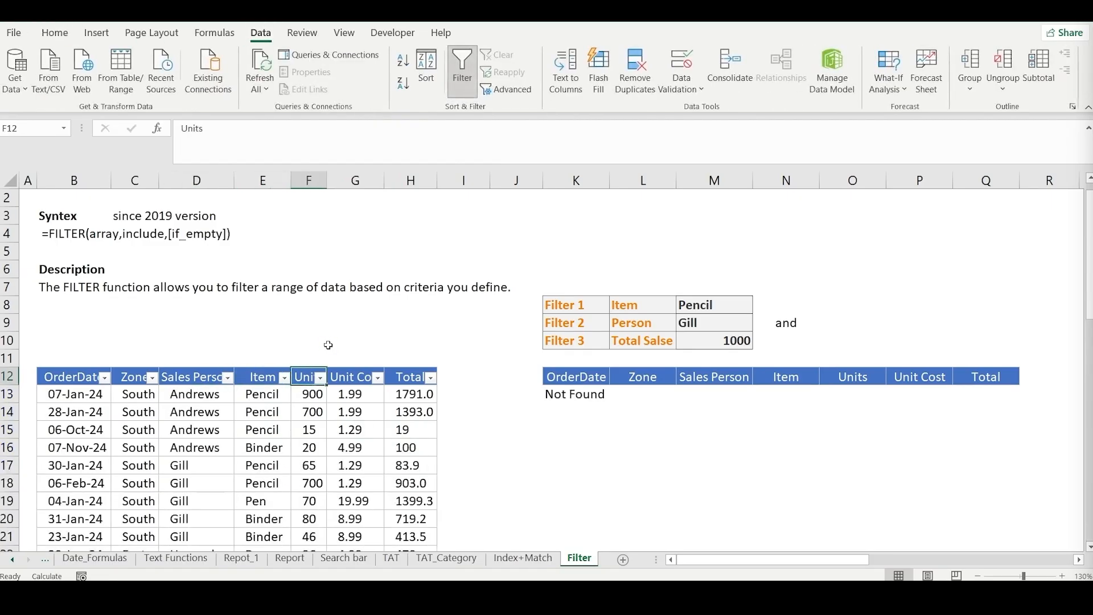
- Change the Item criterion in M8 to Pen and check the row returned by the FILTER formula
click(738, 314)
click(758, 307)
click(689, 345)
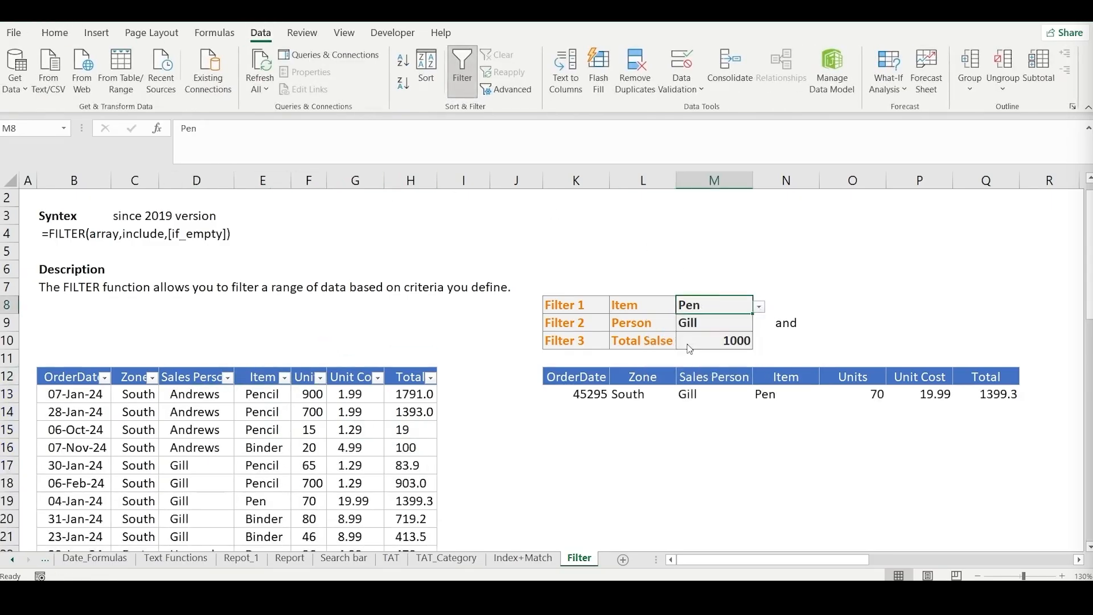
click(592, 398)
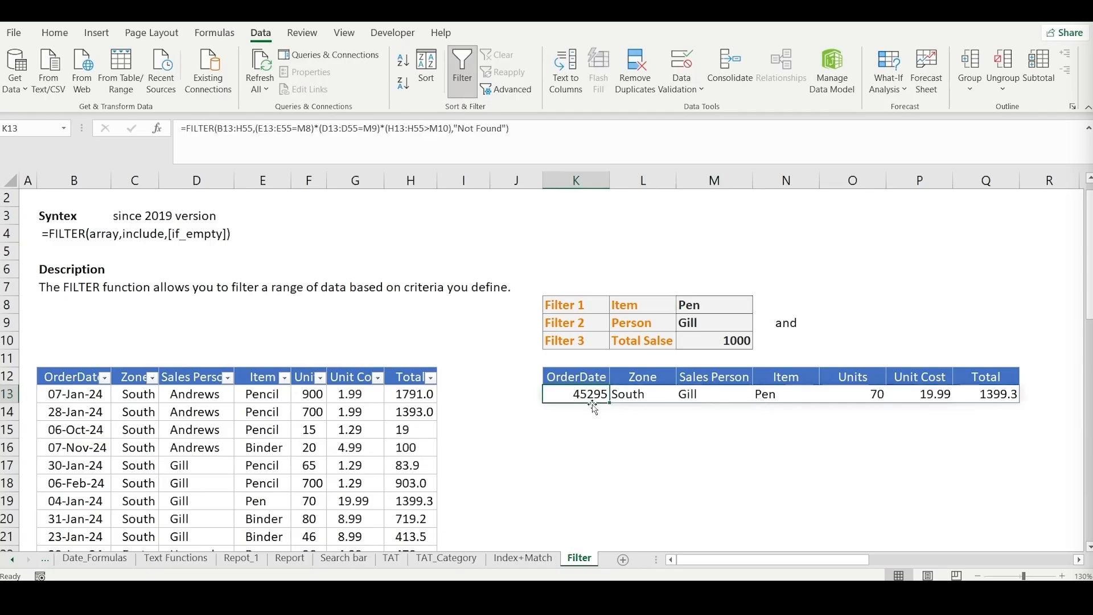
click(699, 395)
click(778, 394)
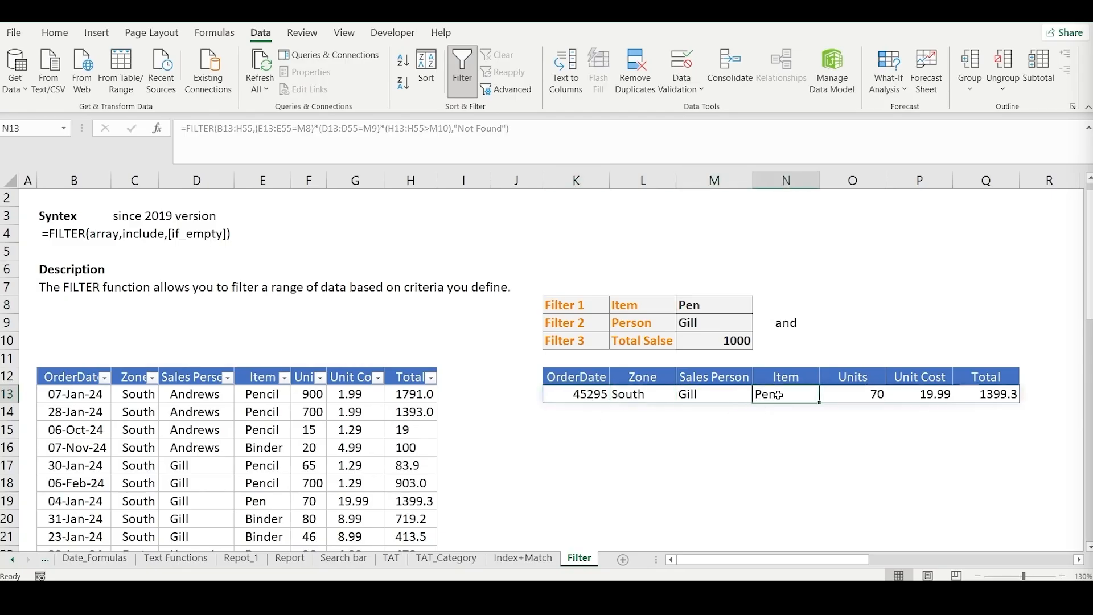
- Check the returned row's Total, and change the Person criterion in M9 to the next salesperson in the list
click(1003, 397)
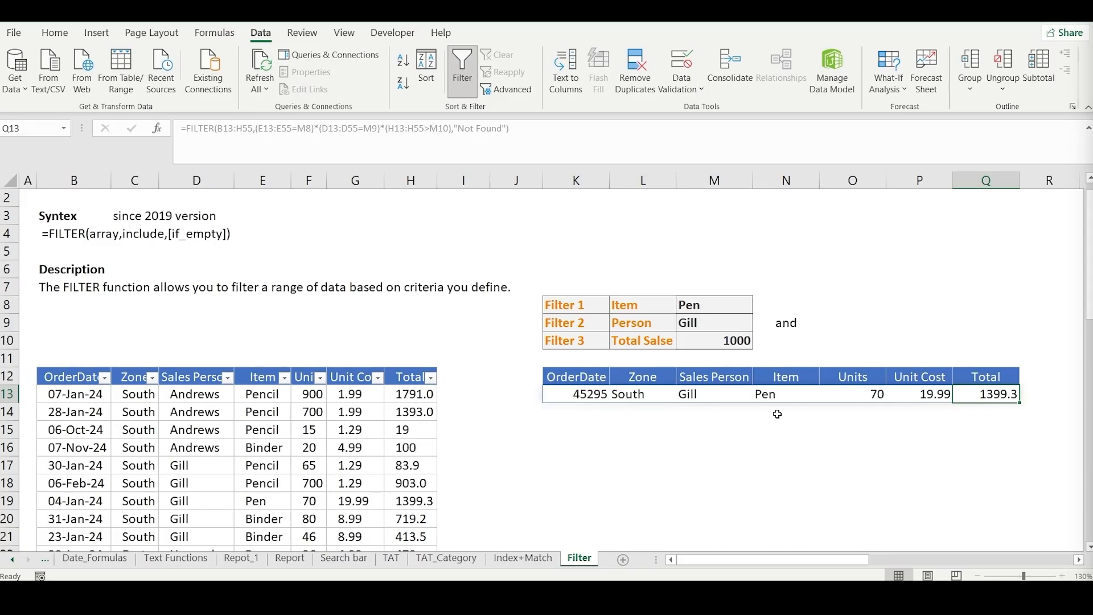
click(712, 331)
click(759, 324)
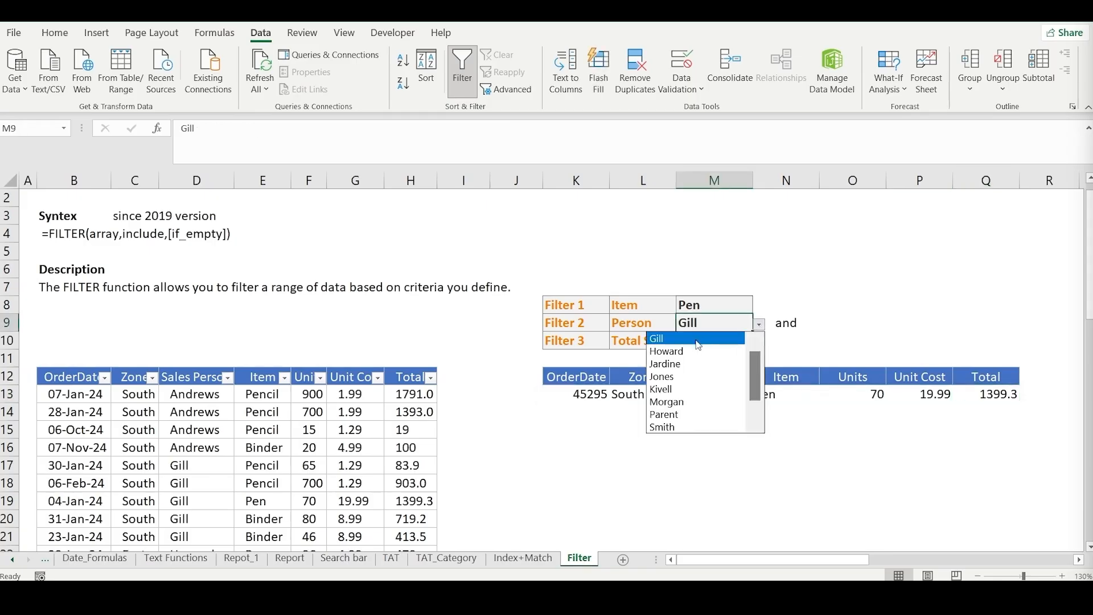
click(682, 352)
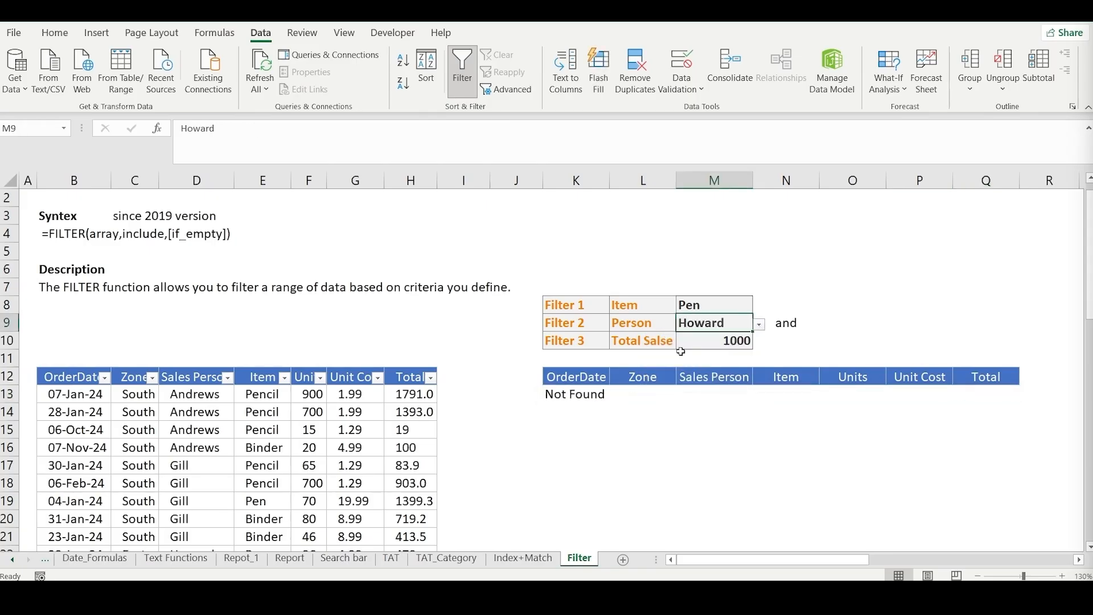
- Try Pencil, Pen Set and Desk in turn as the Item criterion in M8
click(739, 308)
click(759, 308)
click(751, 318)
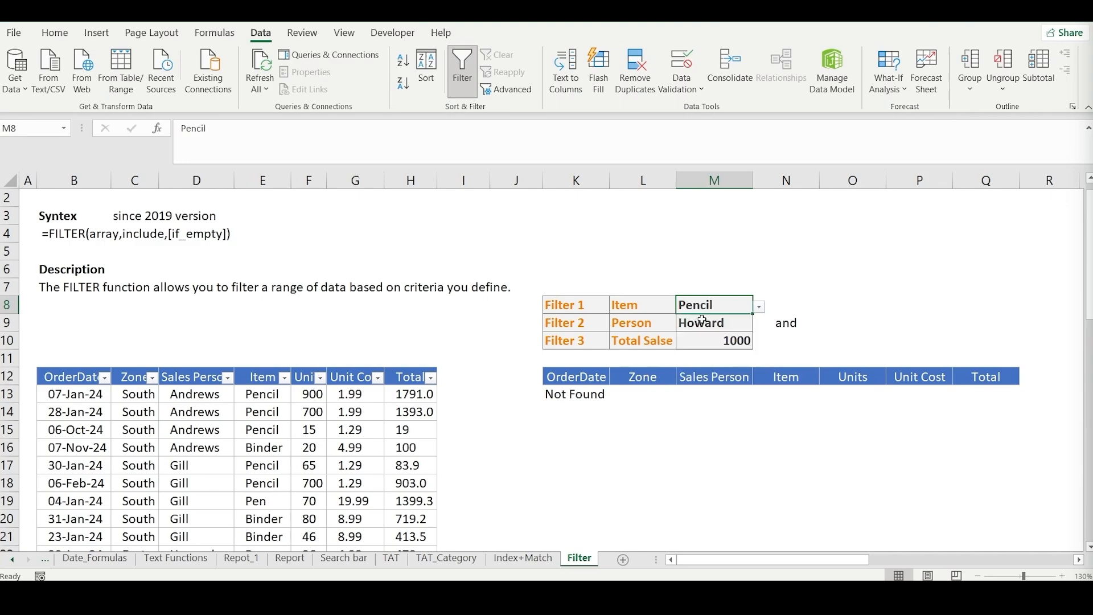
click(763, 312)
click(735, 312)
click(759, 307)
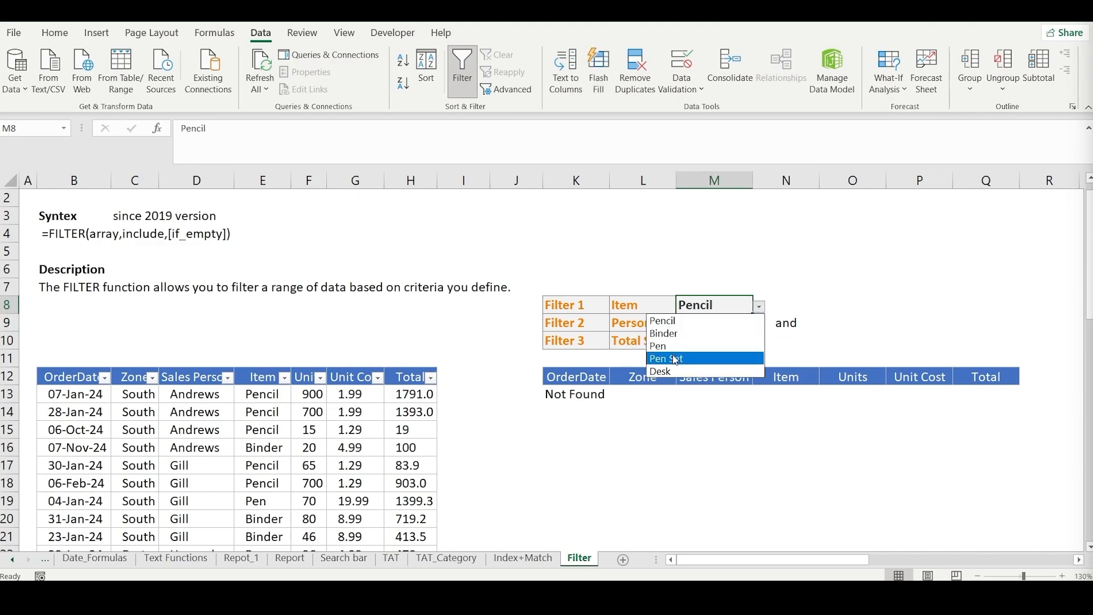
click(706, 358)
click(759, 307)
click(683, 371)
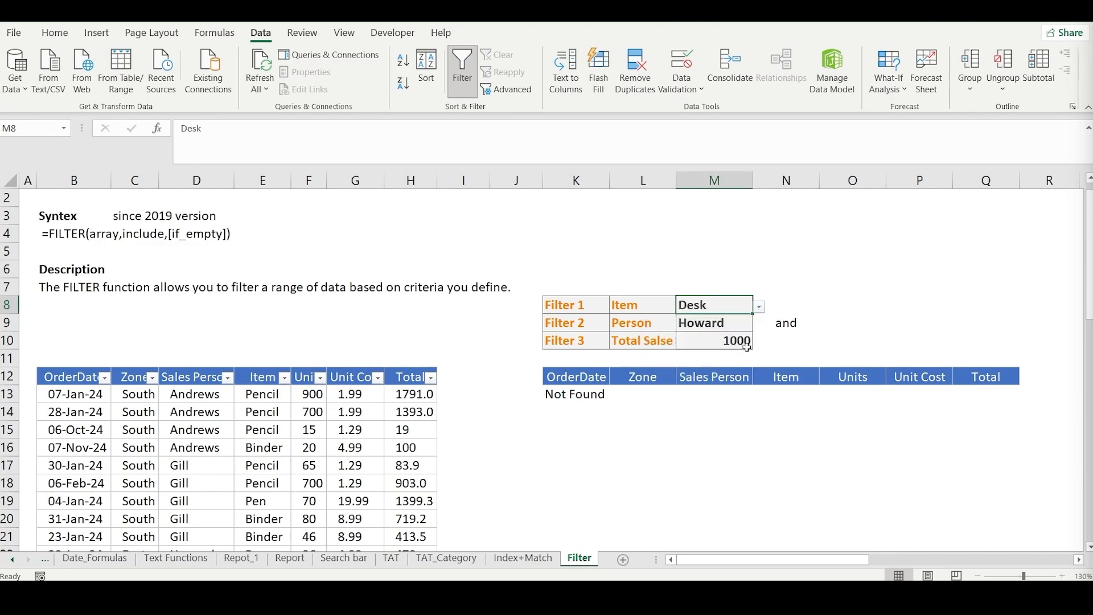
- Set the total sales criterion in M10 to 100
click(730, 337)
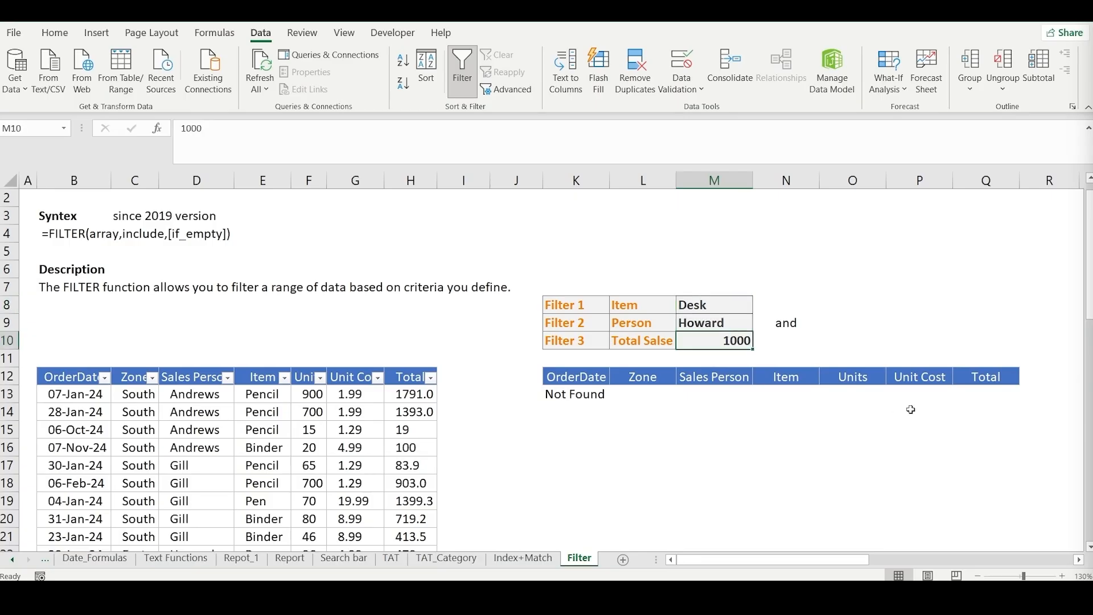
text(1)
key(Return)
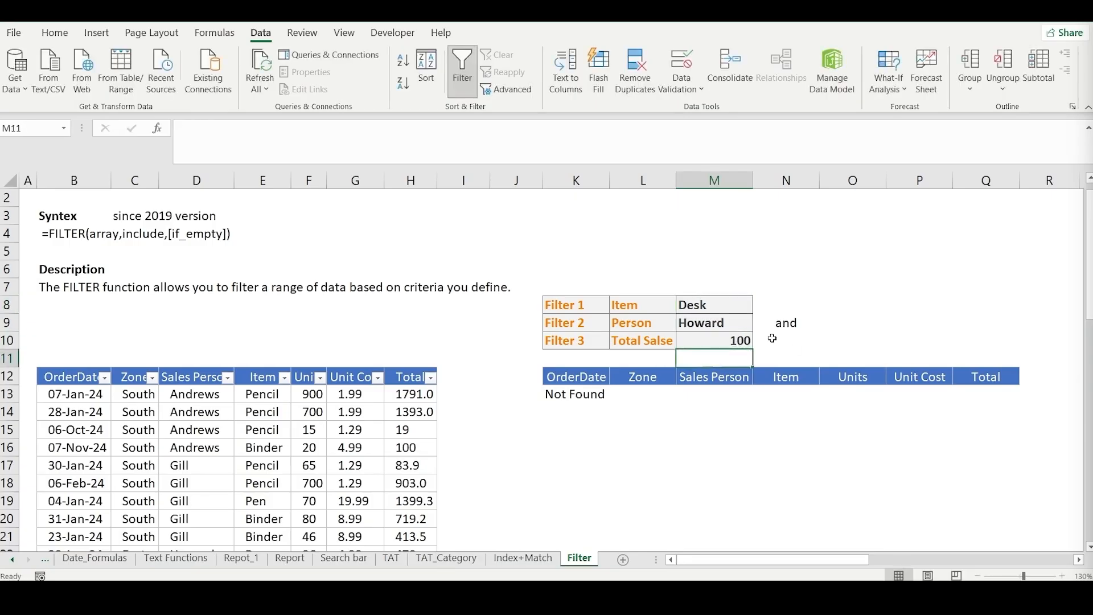
- Test Pencil and Binder as the Item criterion in M8, and finish with Pen selected
click(721, 313)
click(758, 309)
click(728, 320)
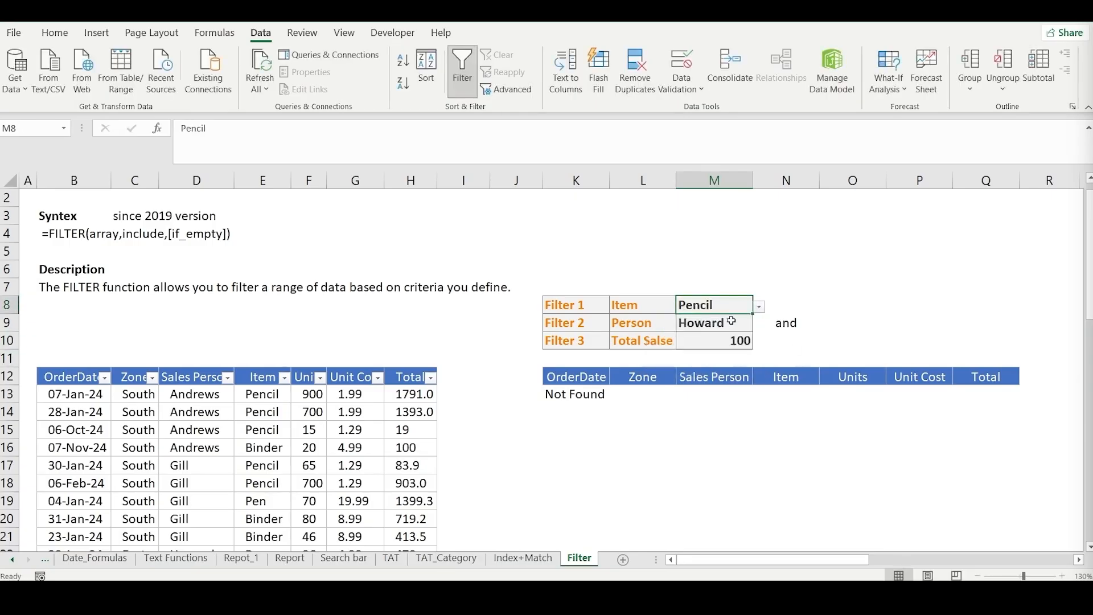
click(759, 307)
click(697, 335)
click(759, 307)
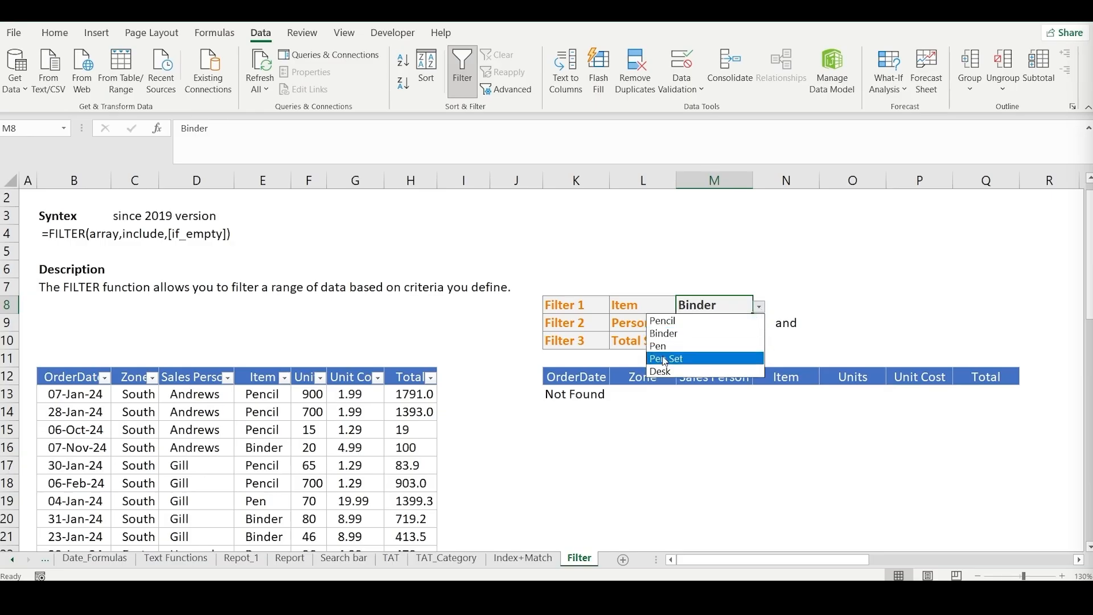
click(700, 346)
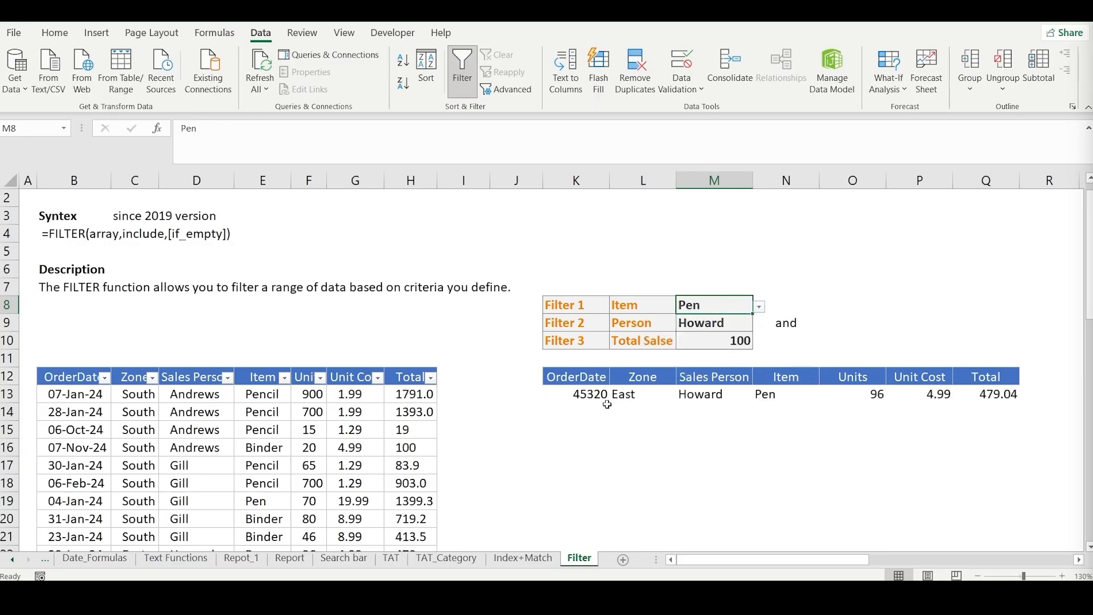
- Change the Person criterion in M9 to the salesperson two entries below the current one
click(730, 329)
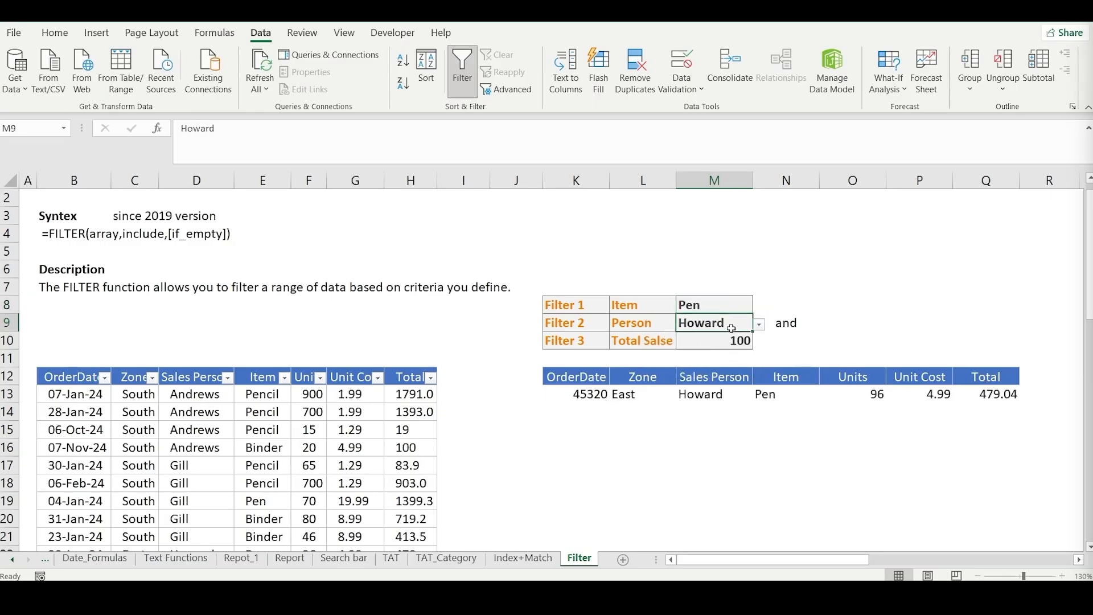
click(761, 325)
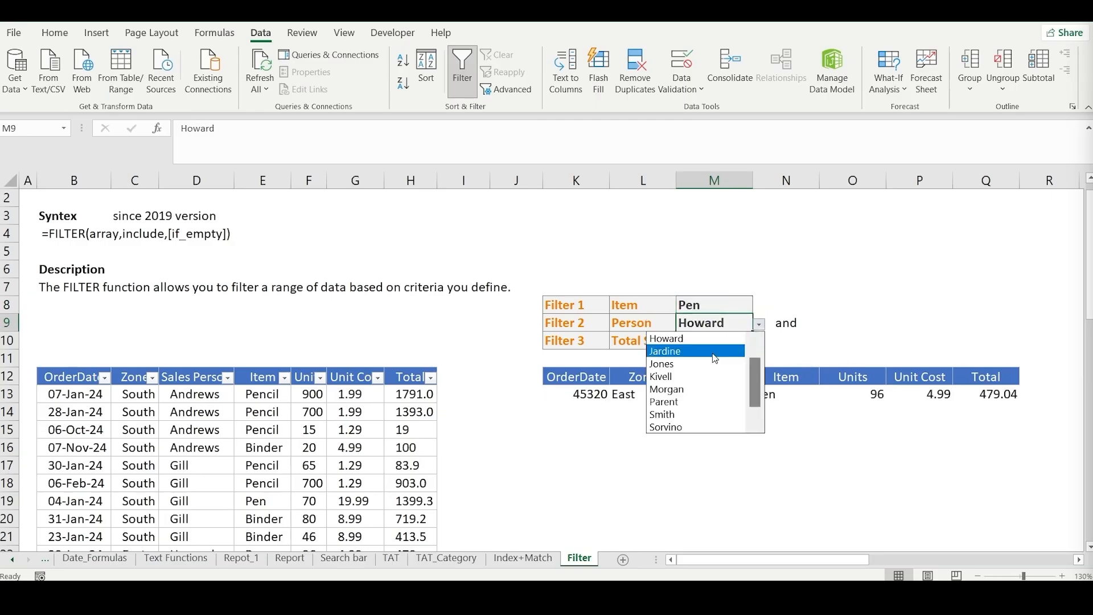
click(680, 362)
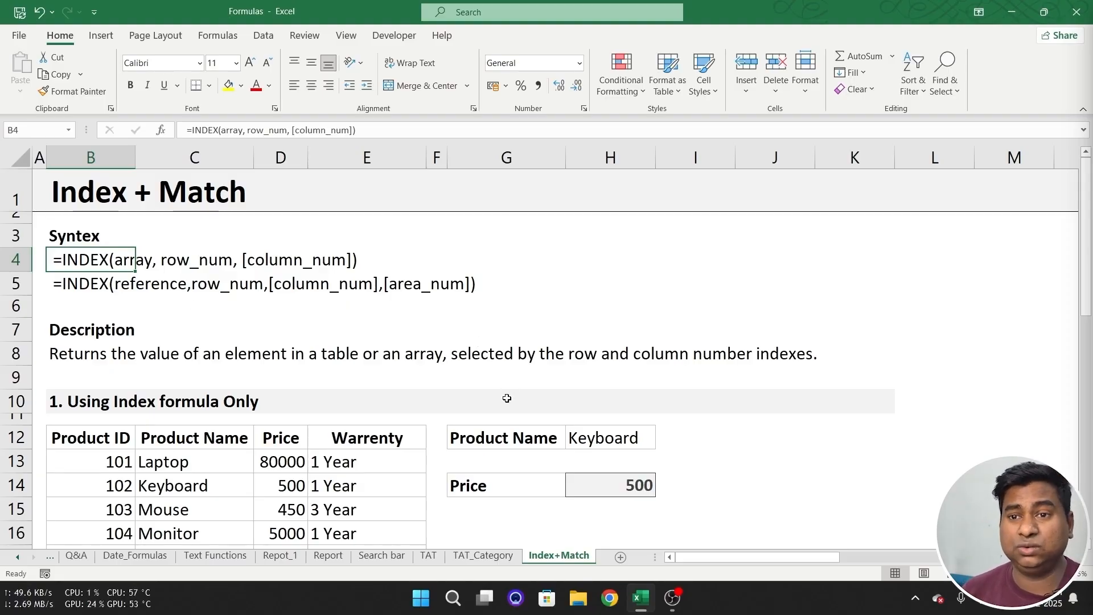
- Clear the Price result in H14 of the Index+Match sheet, and review the product table B12:E17 and the product name in H12
scroll(635, 418, down, 1)
click(636, 414)
key(Delete)
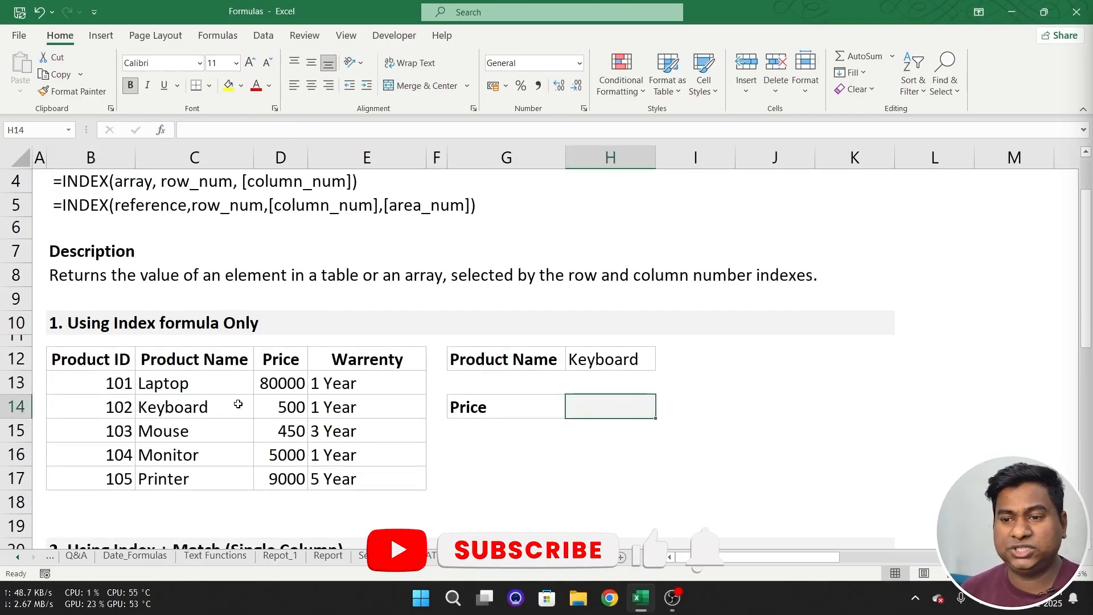
drag(74, 359, 362, 484)
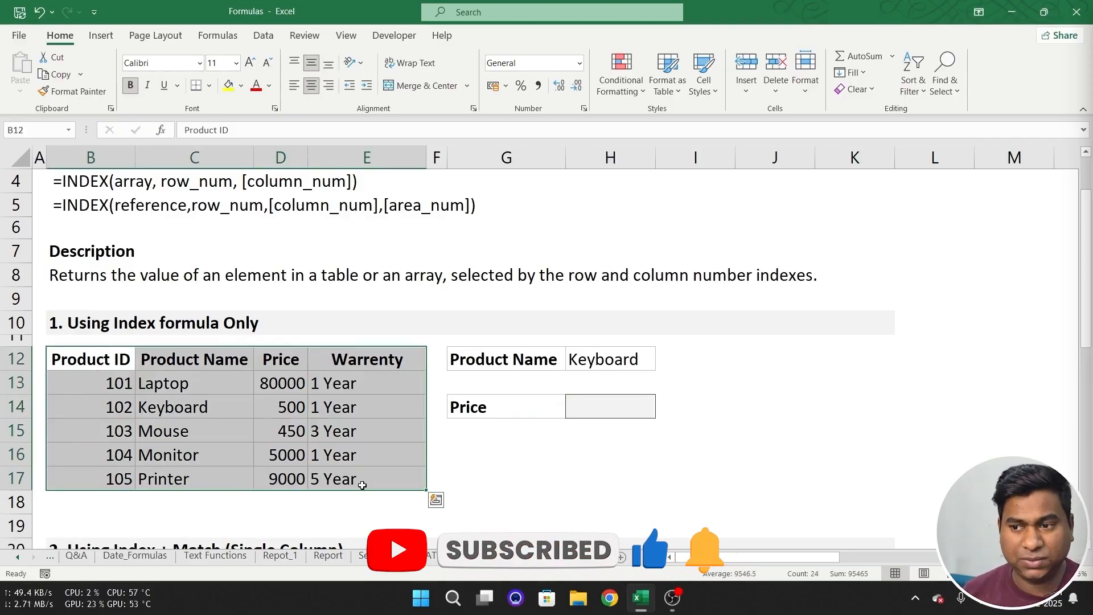
click(610, 357)
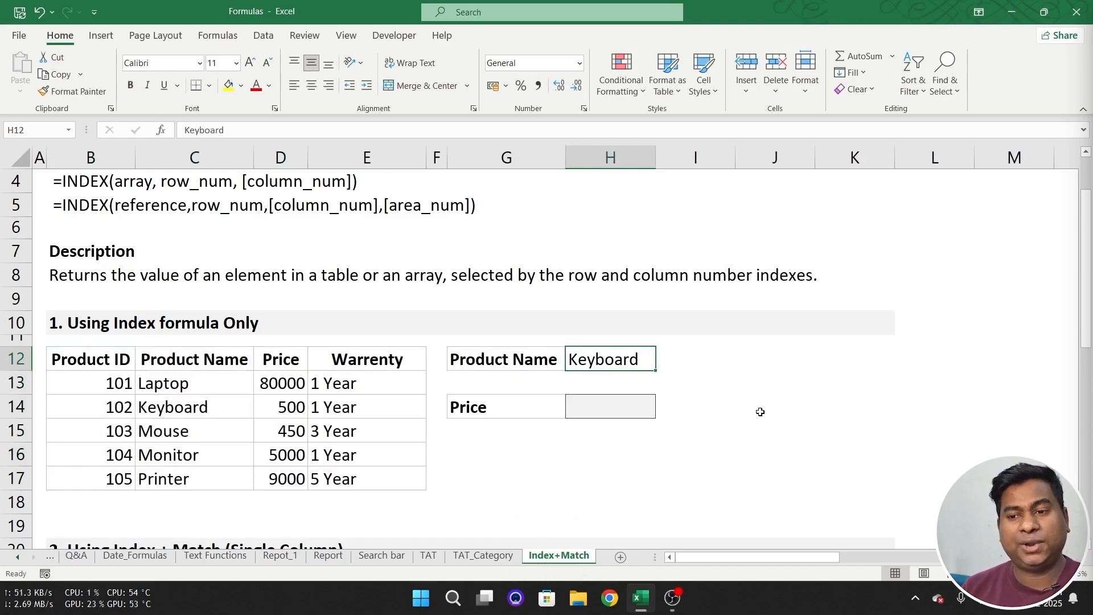
- Enter =INDEX(D13:D17,2) in H14 to return the Keyboard's price from the Price column
click(632, 410)
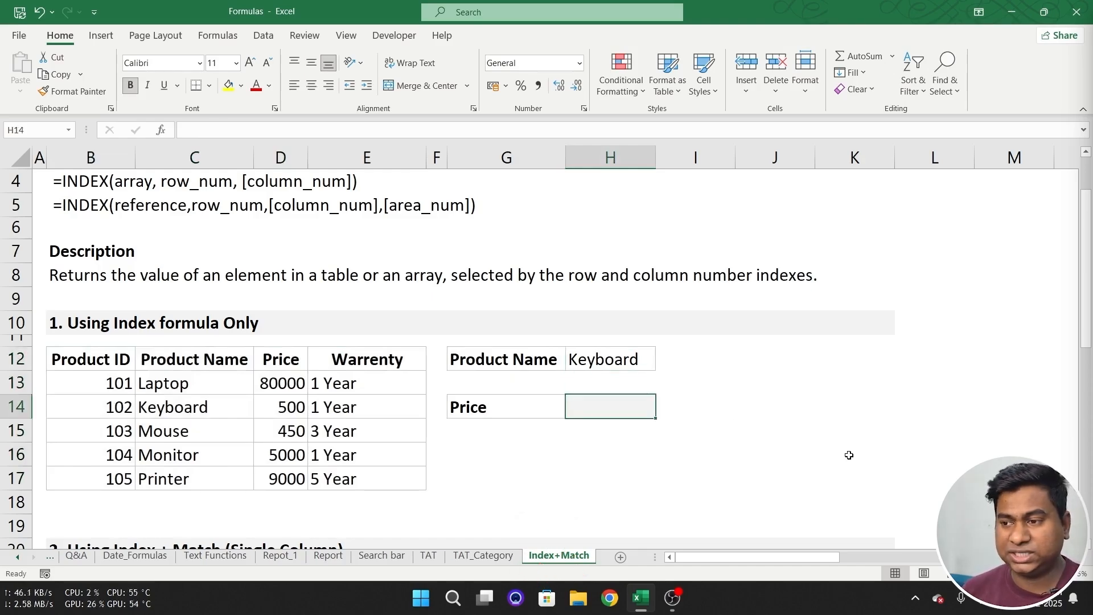
text(=index)
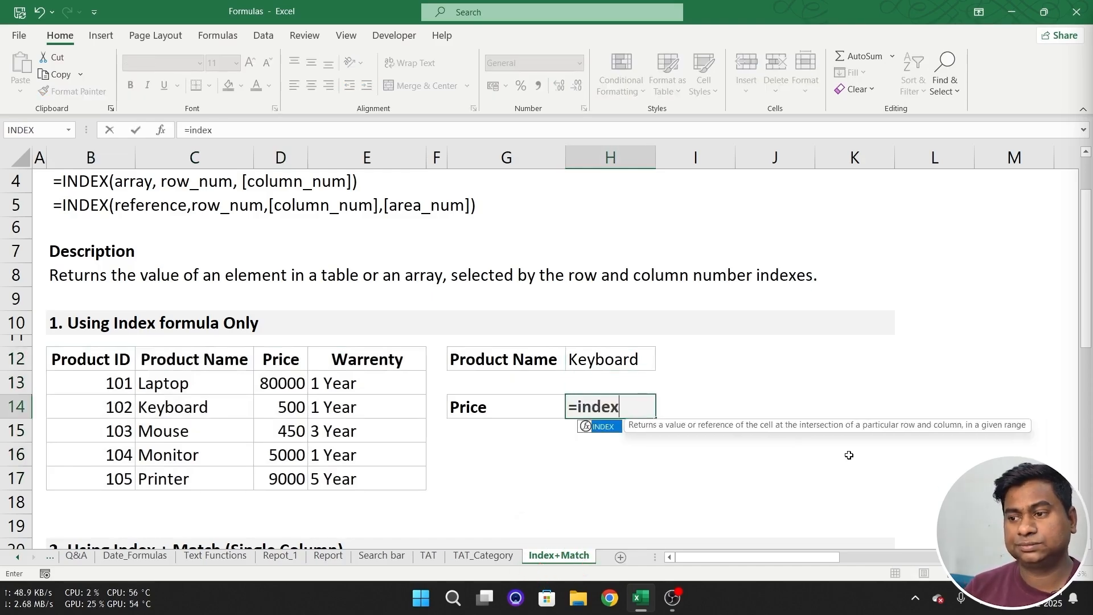
key(Tab)
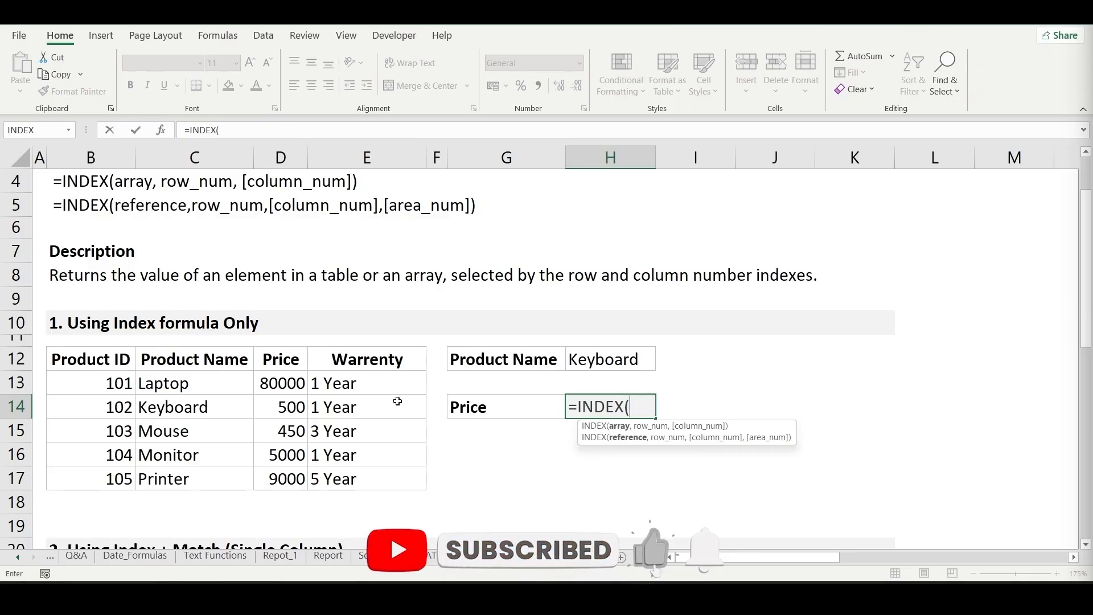
drag(283, 383, 301, 474)
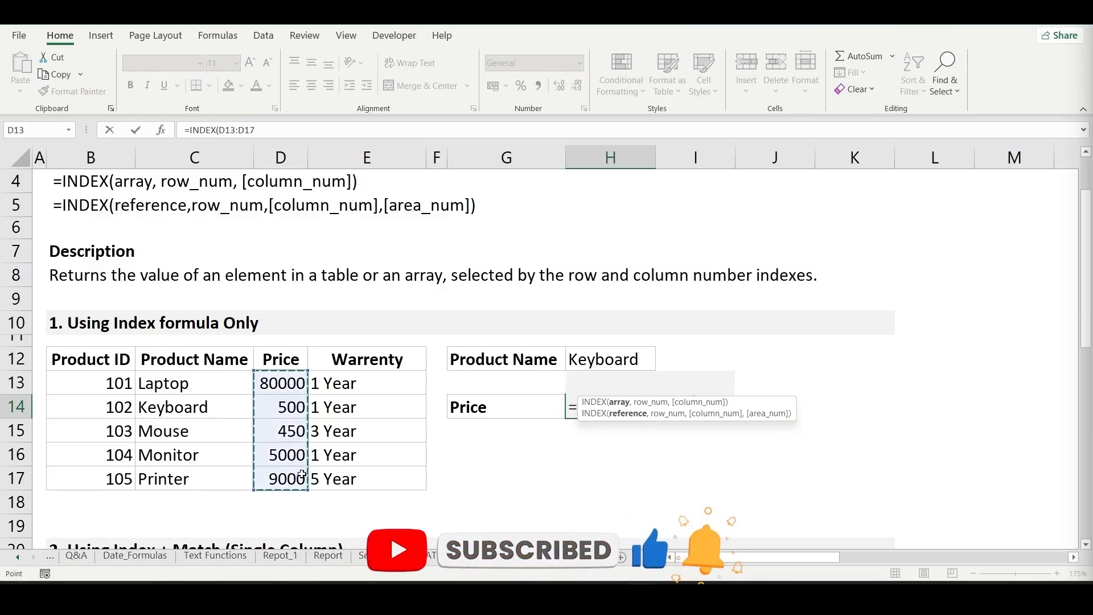
text(,)
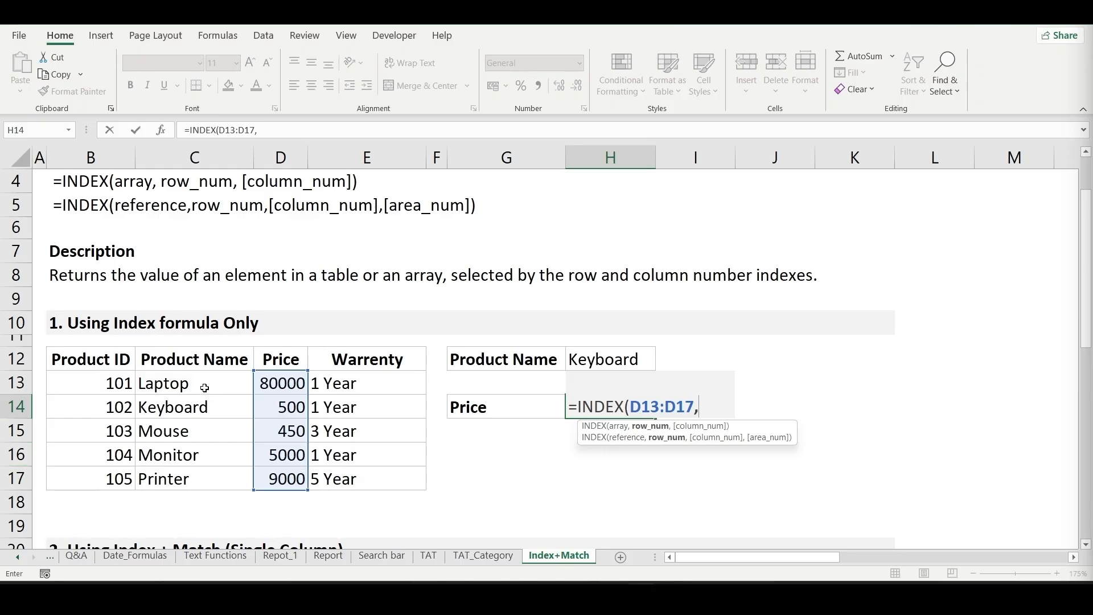
text(2))
key(Return)
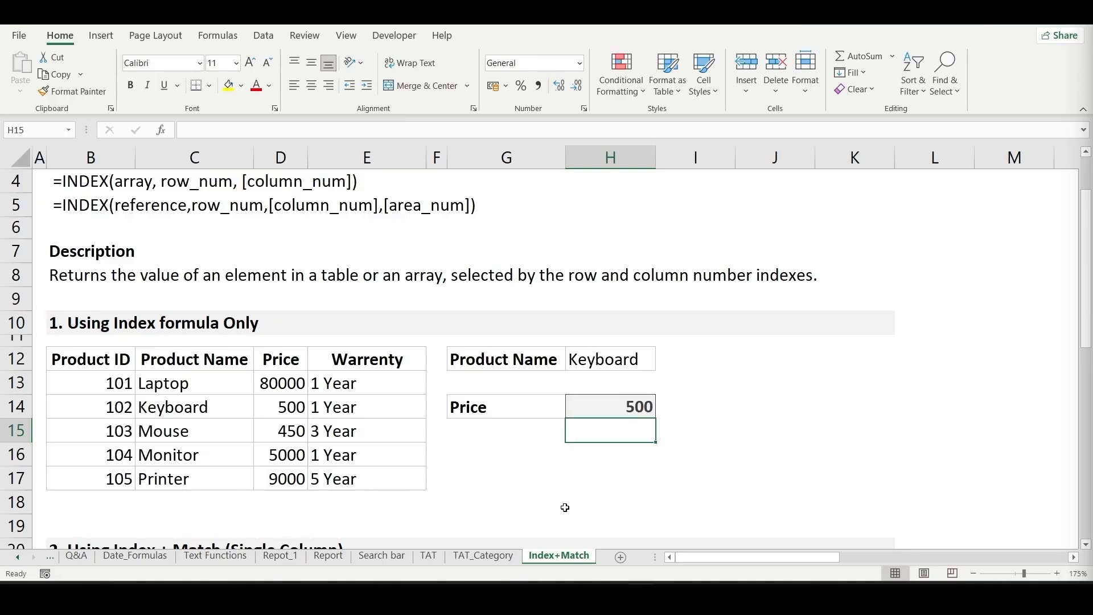
key(Left)
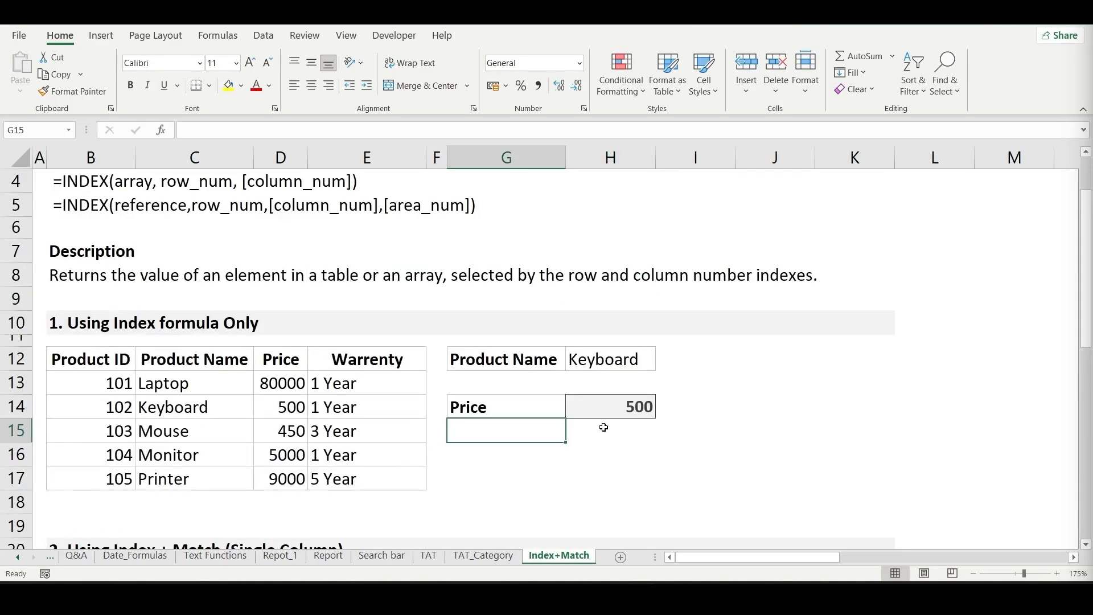
- Enter =MATCH(H22,C23:C27,0) in K22 to find the product's Row No. with an exact match in the Index + Match (Single Column) section
scroll(614, 416, down, 2)
scroll(616, 416, down, 1)
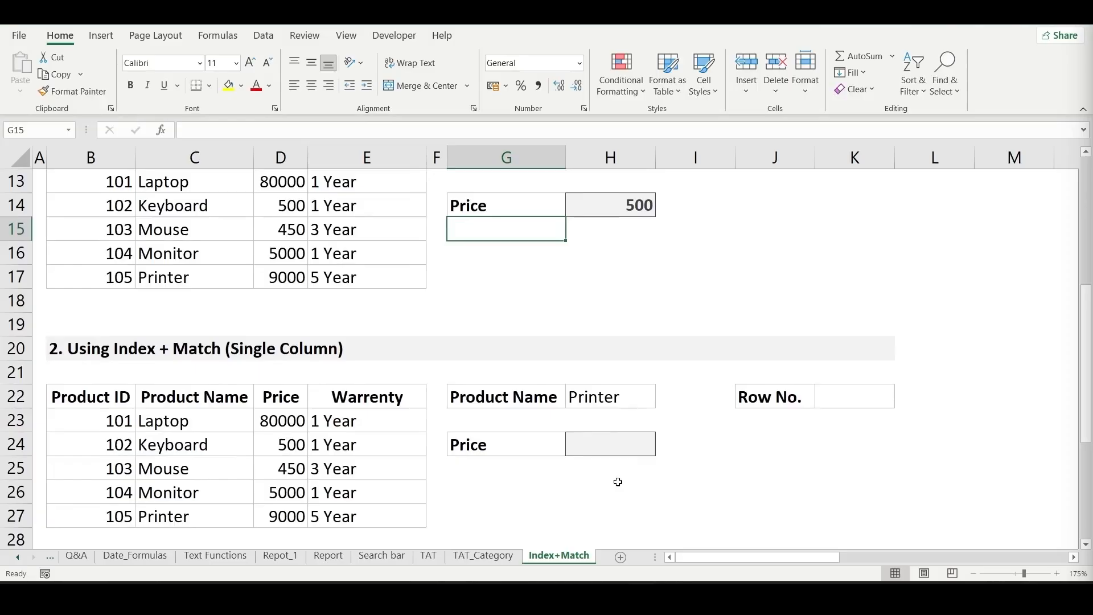
click(595, 444)
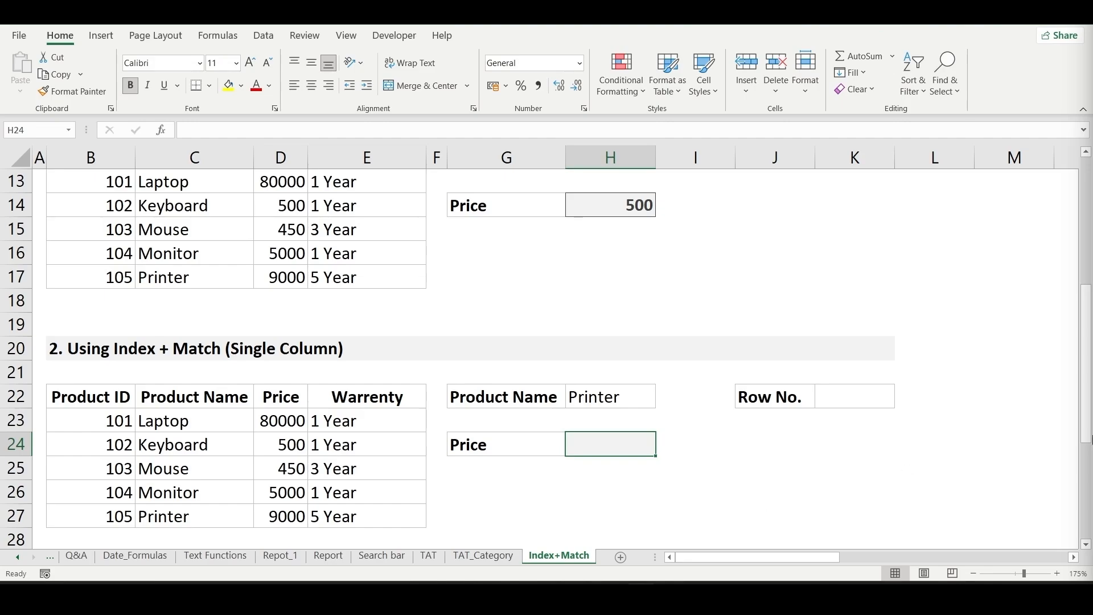
click(864, 402)
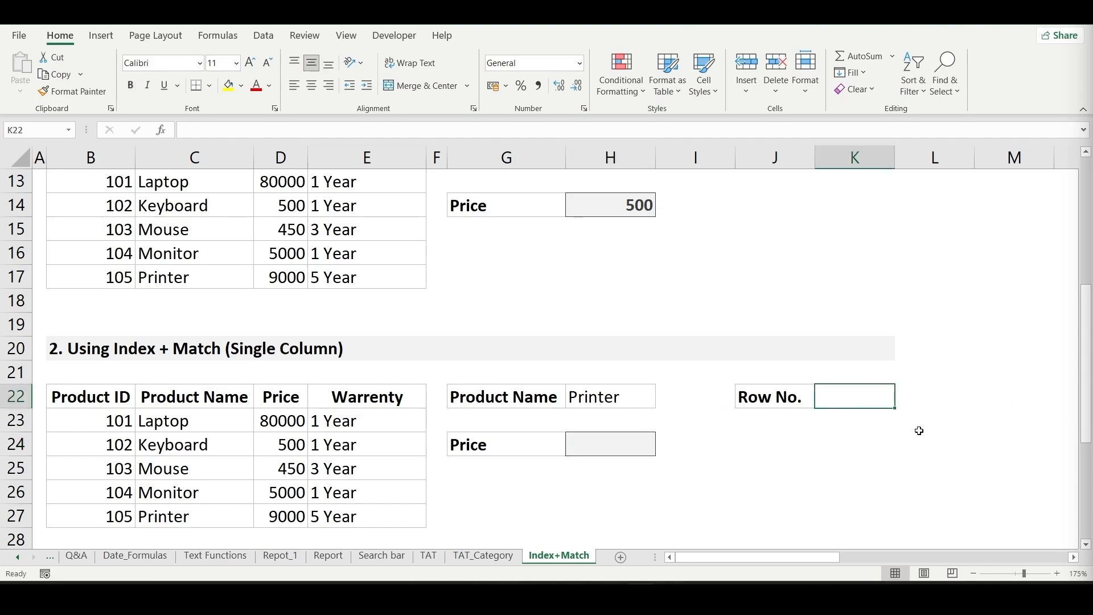
text(=)
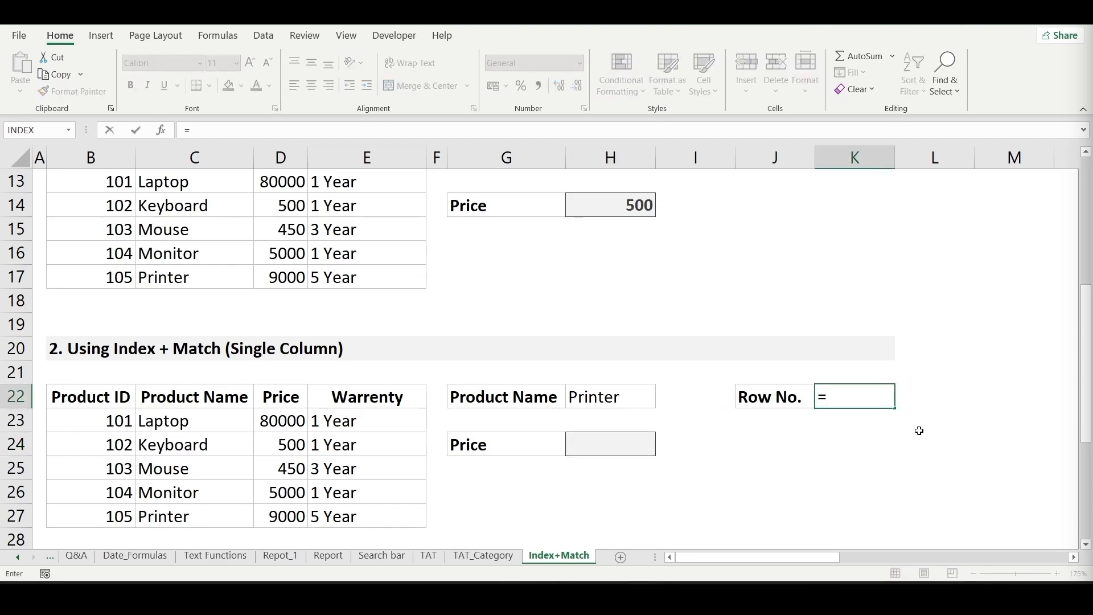
text(mat)
key(Tab)
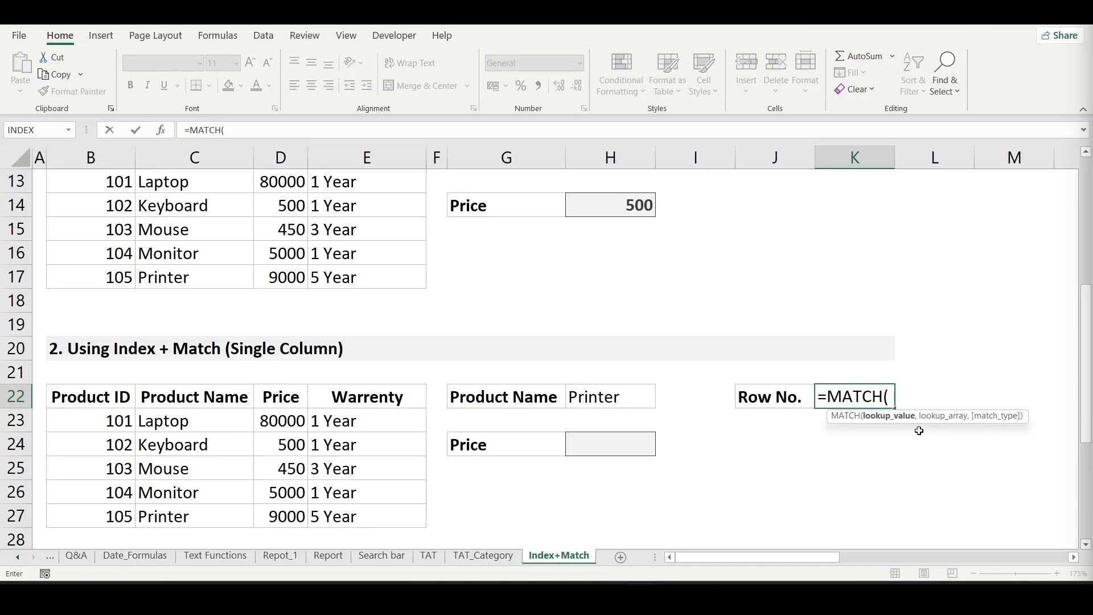
click(609, 401)
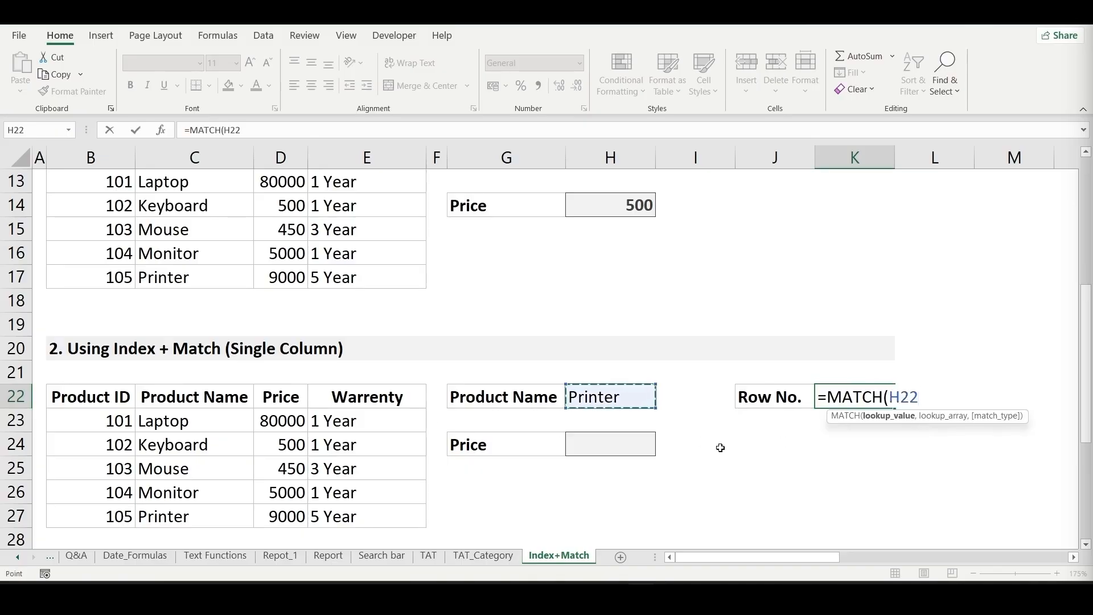
text(,)
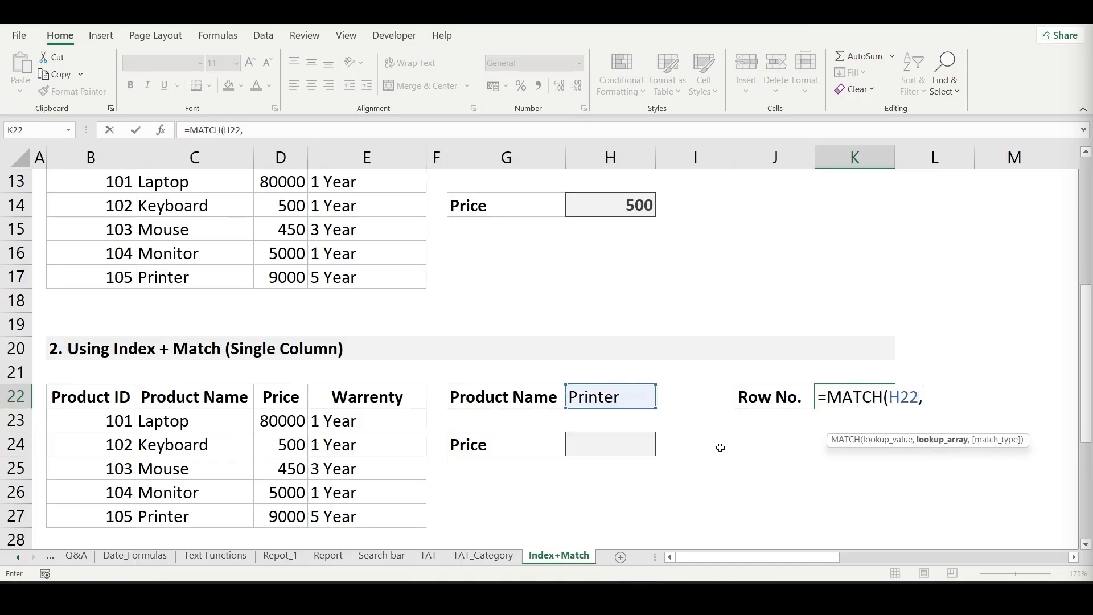
click(219, 422)
key(ctrl+shift+Down)
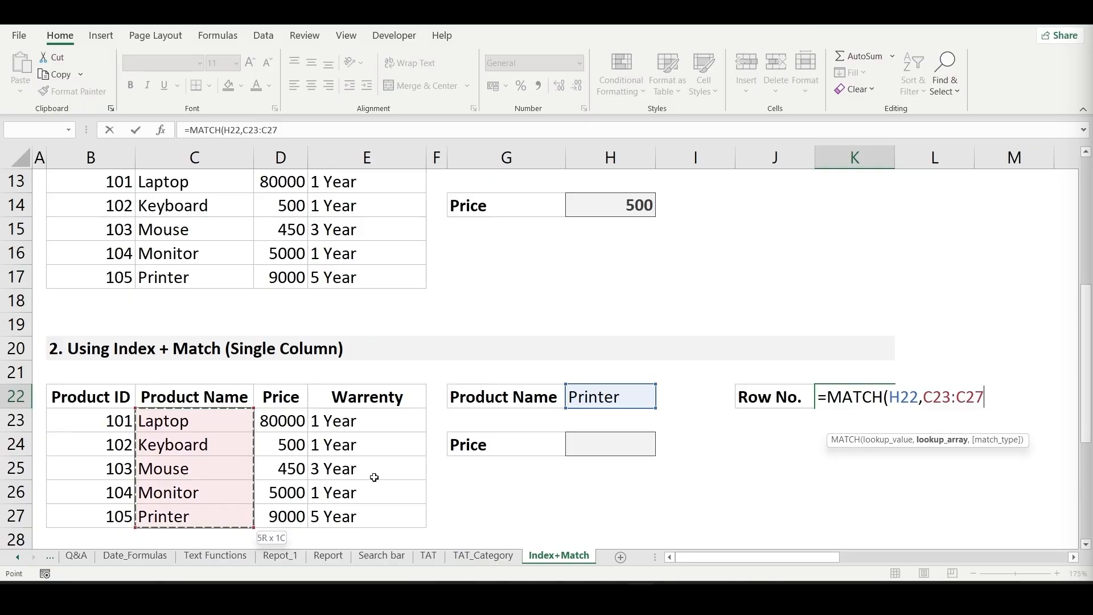
text(,)
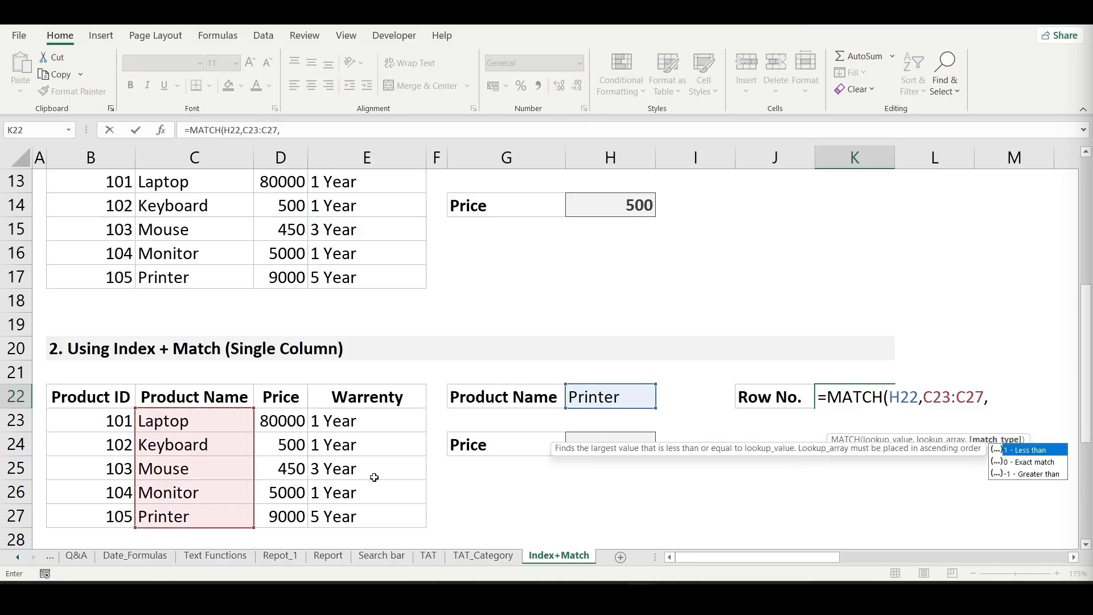
text(0))
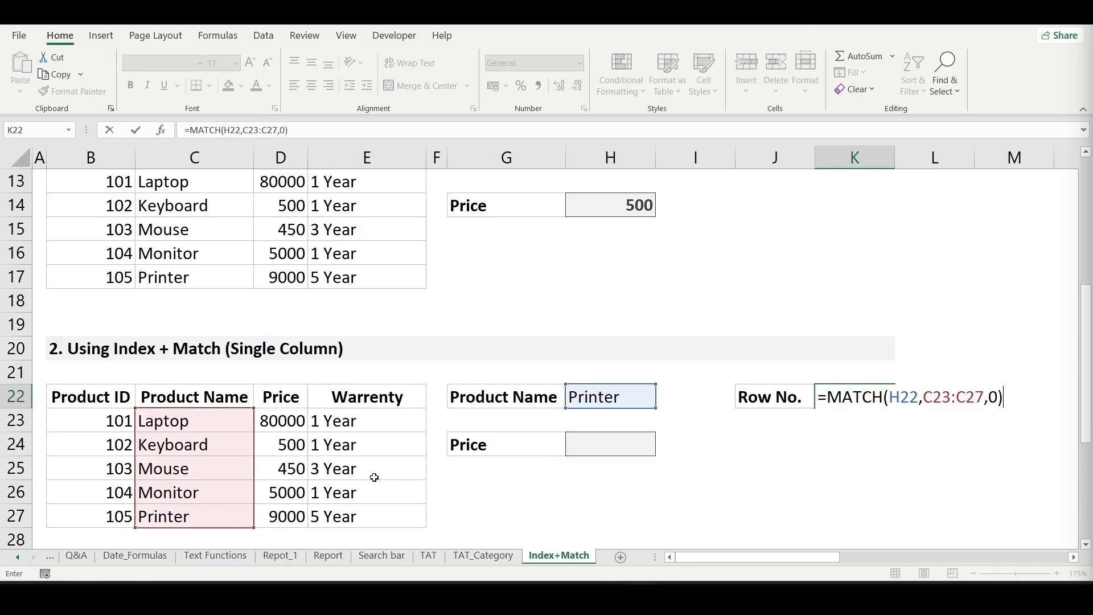
key(Return)
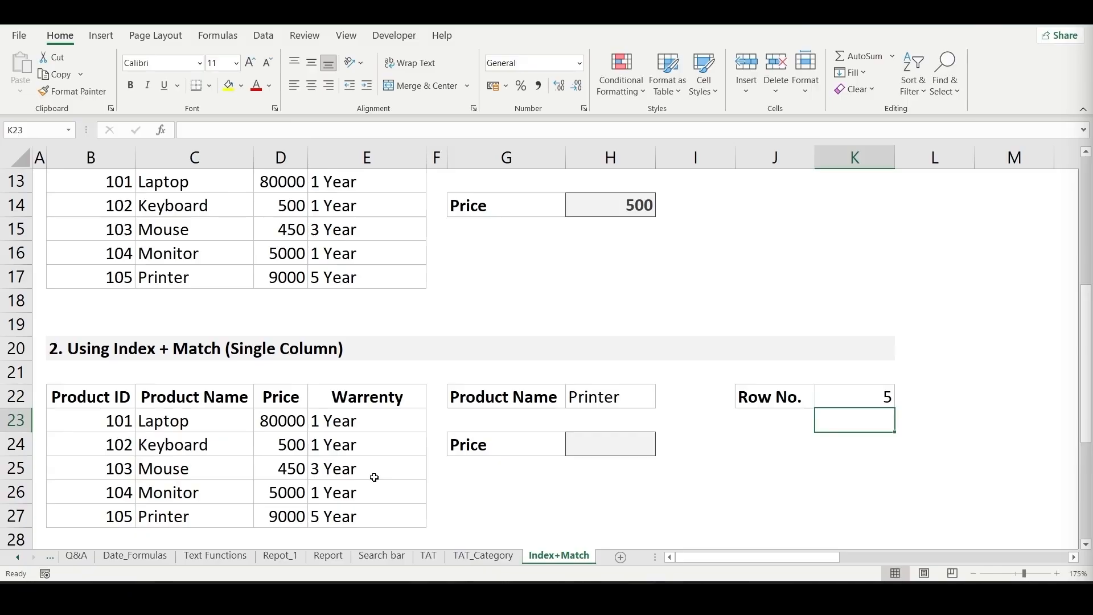
- Enter =INDEX(D23:D27,K22) in H24 to return the product's price using the matched row number
click(596, 447)
text(=ine)
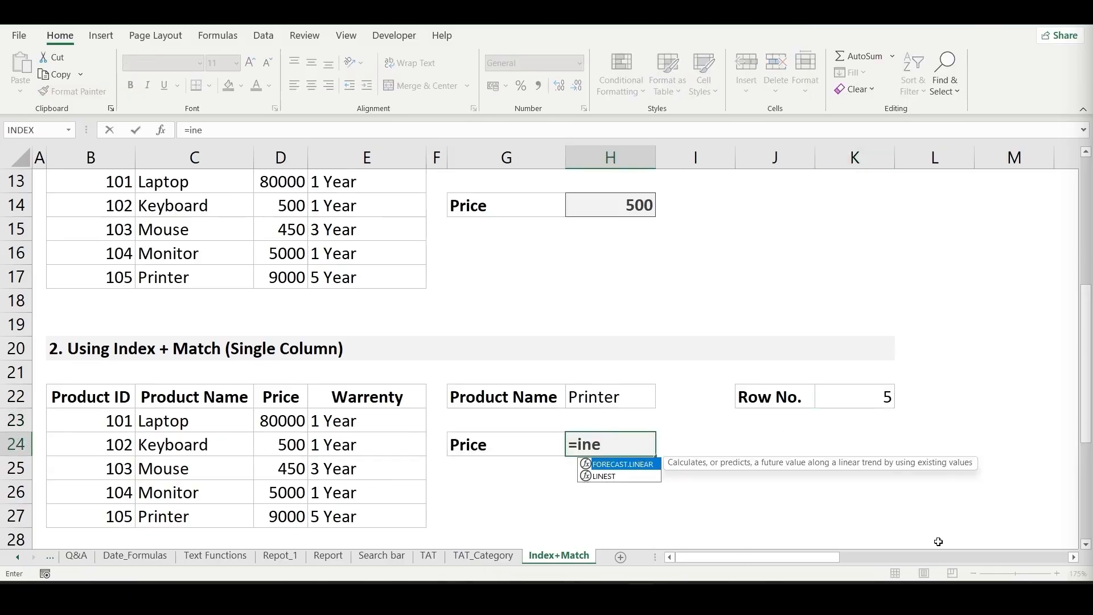
key(BackSpace)
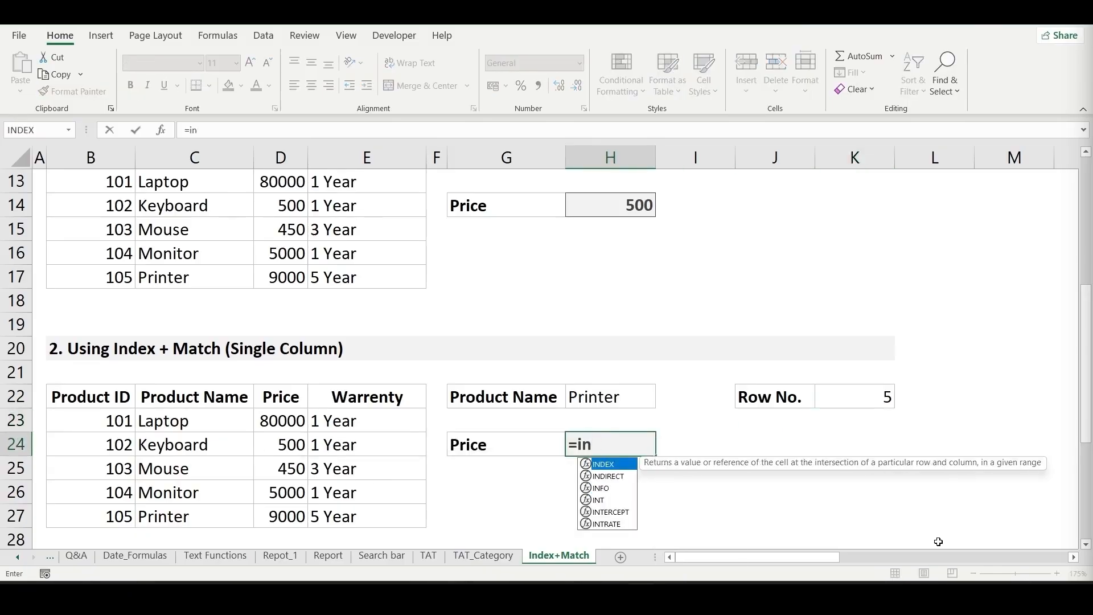
key(Tab)
drag(298, 422, 300, 519)
text(,)
click(856, 399)
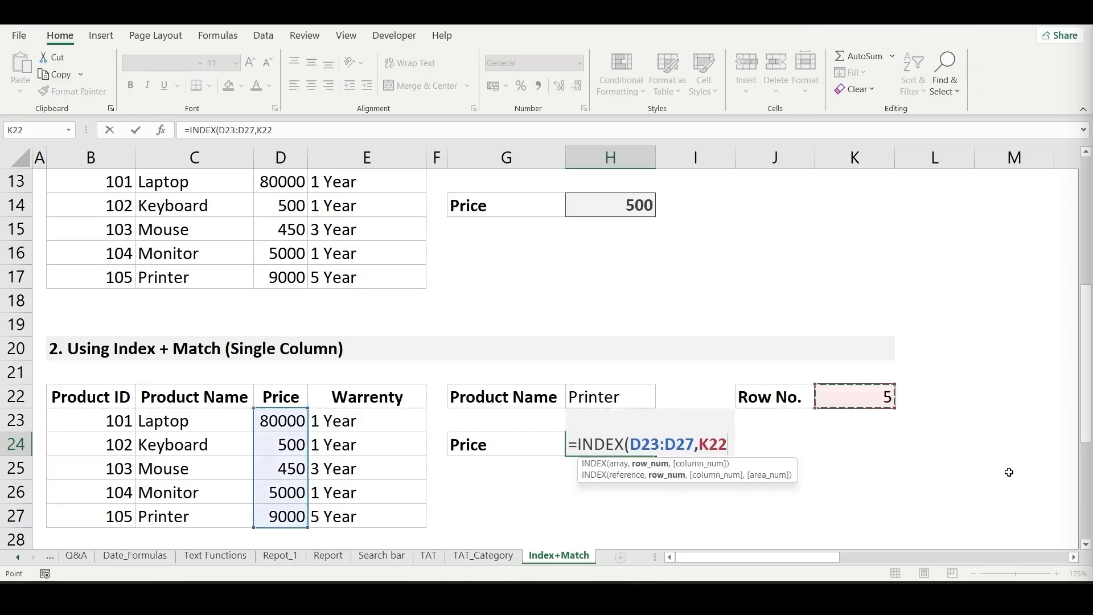
text())
key(Return)
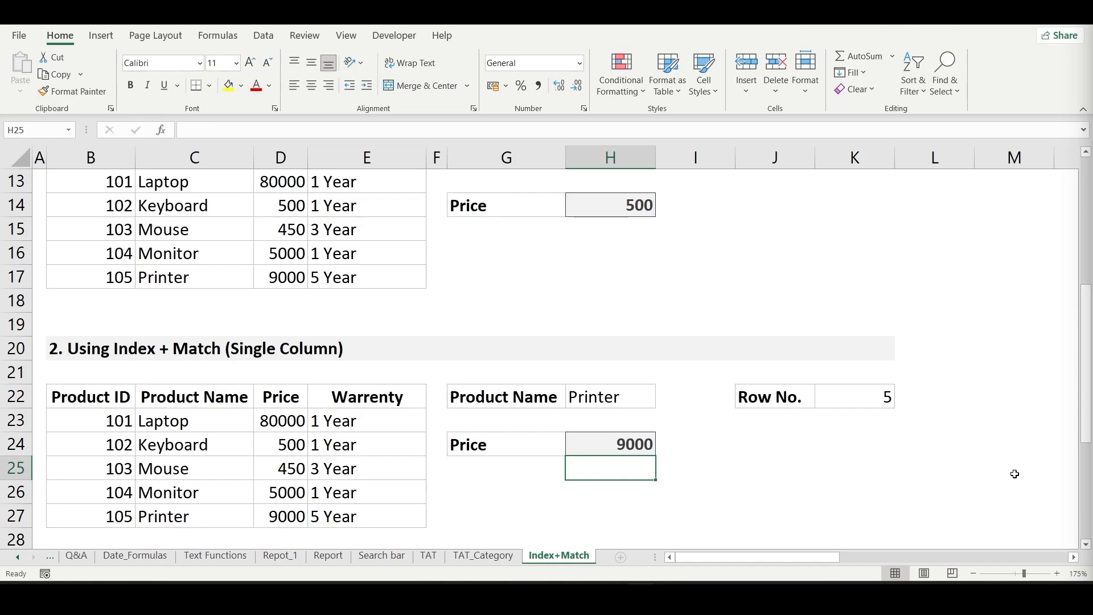
- Enter =VLOOKUP(H22,C22:D27,2,0) in H25 to look up the same product's price with an exact match for comparison
text(=vlo)
key(Tab)
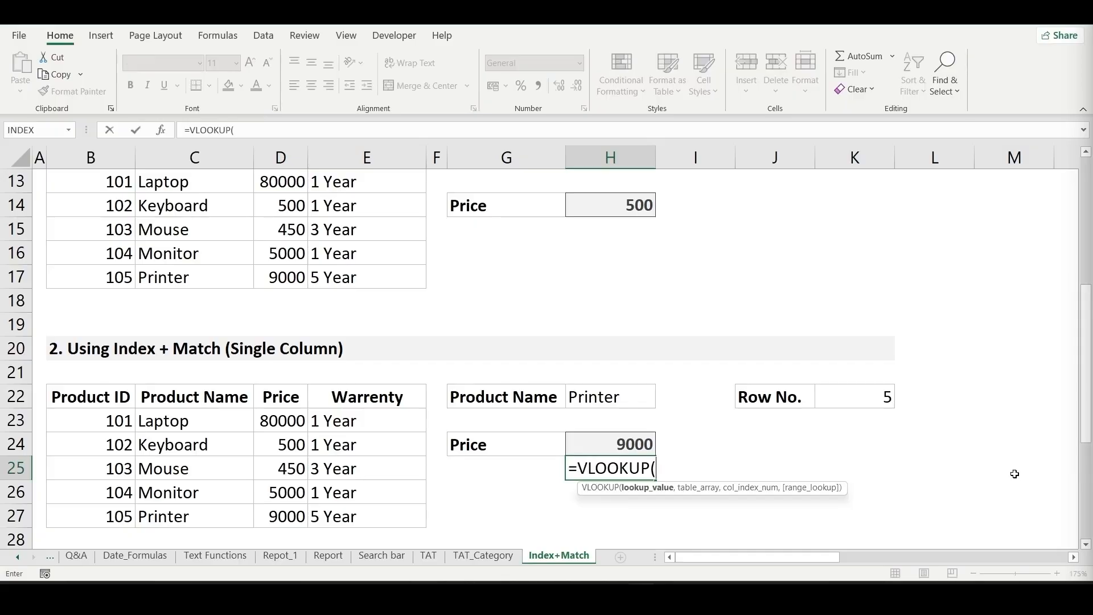
click(605, 401)
text(,)
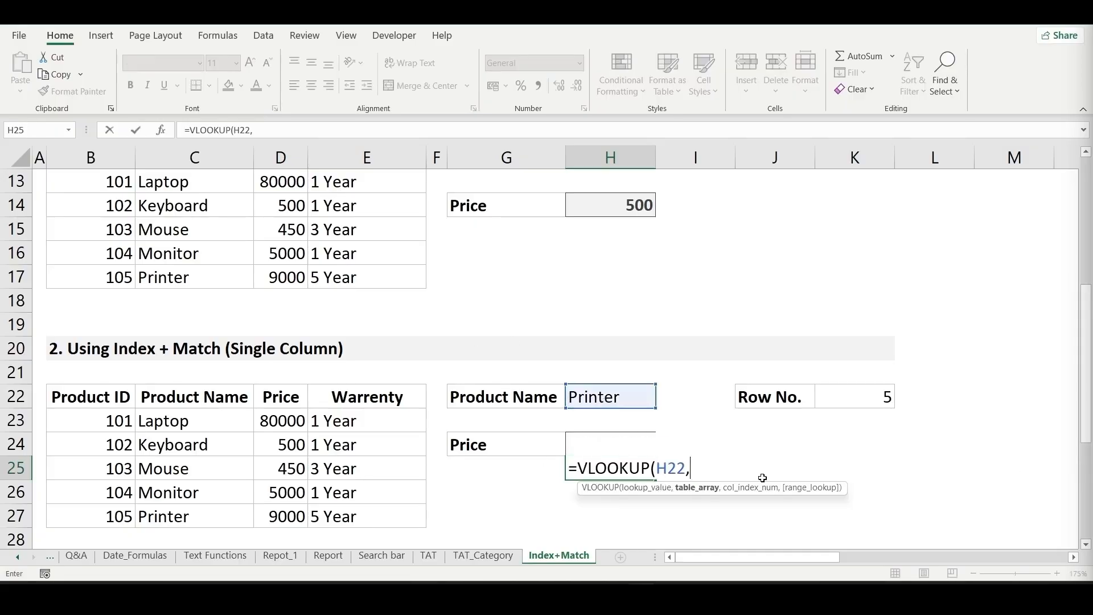
drag(159, 396, 271, 515)
text(,2)
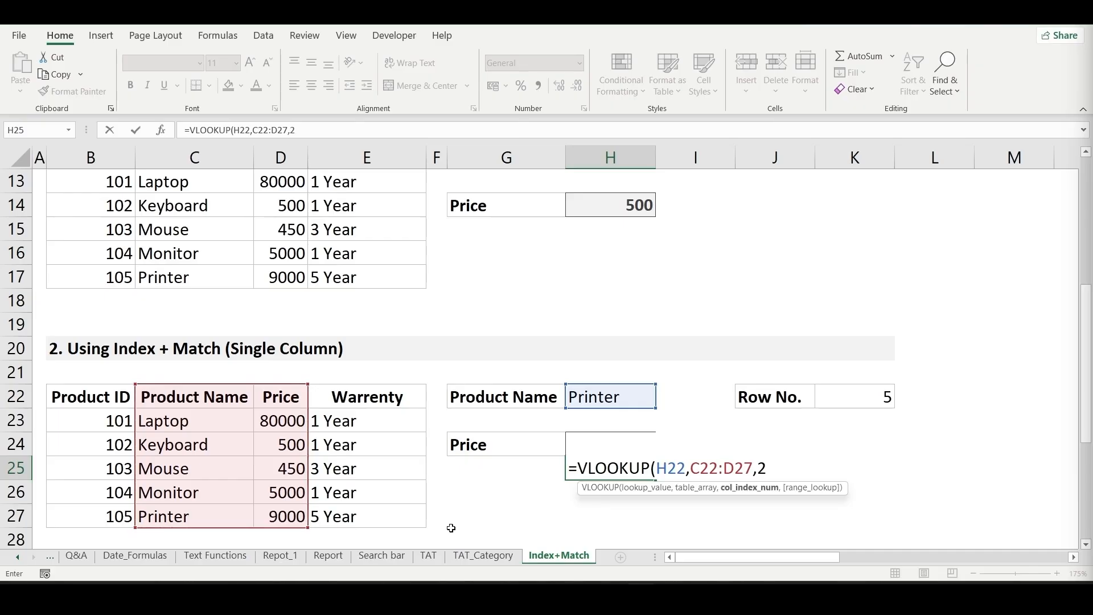
text(0)
key(BackSpace)
text(,0))
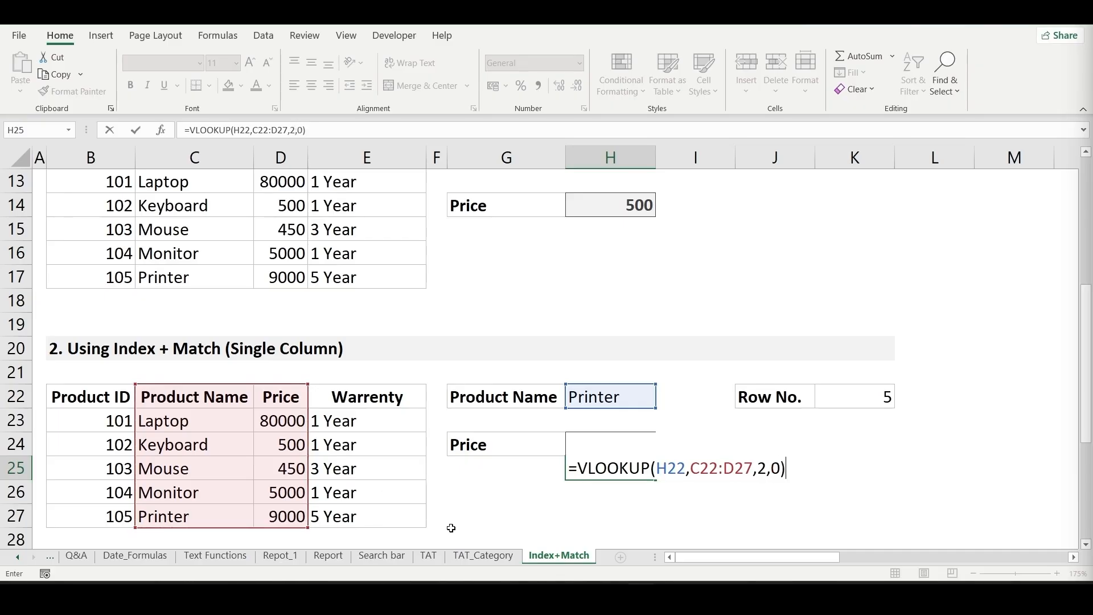
key(ctrl+Return)
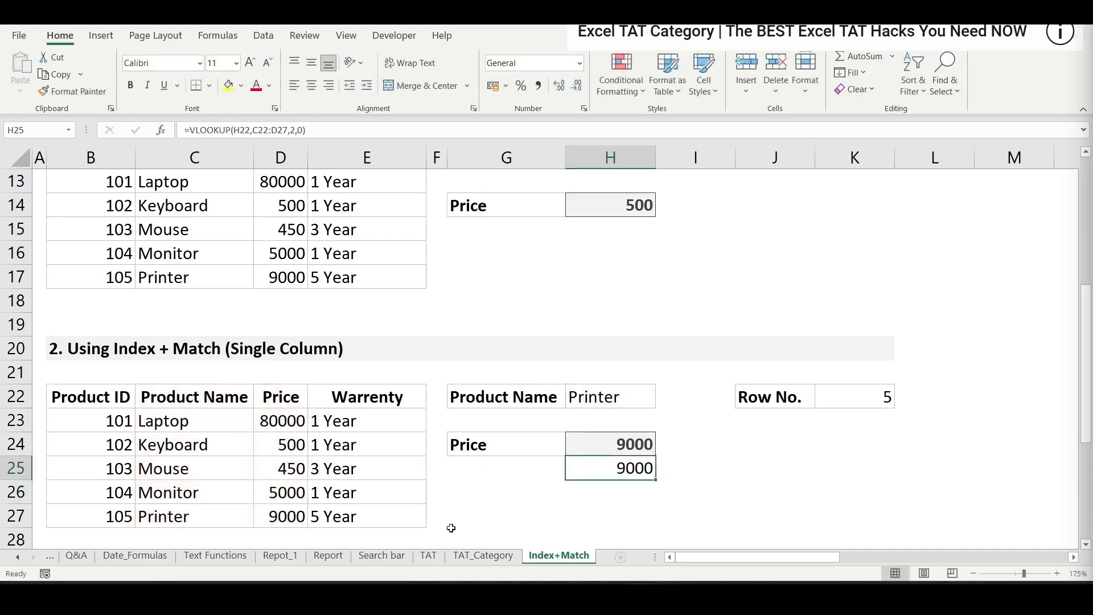
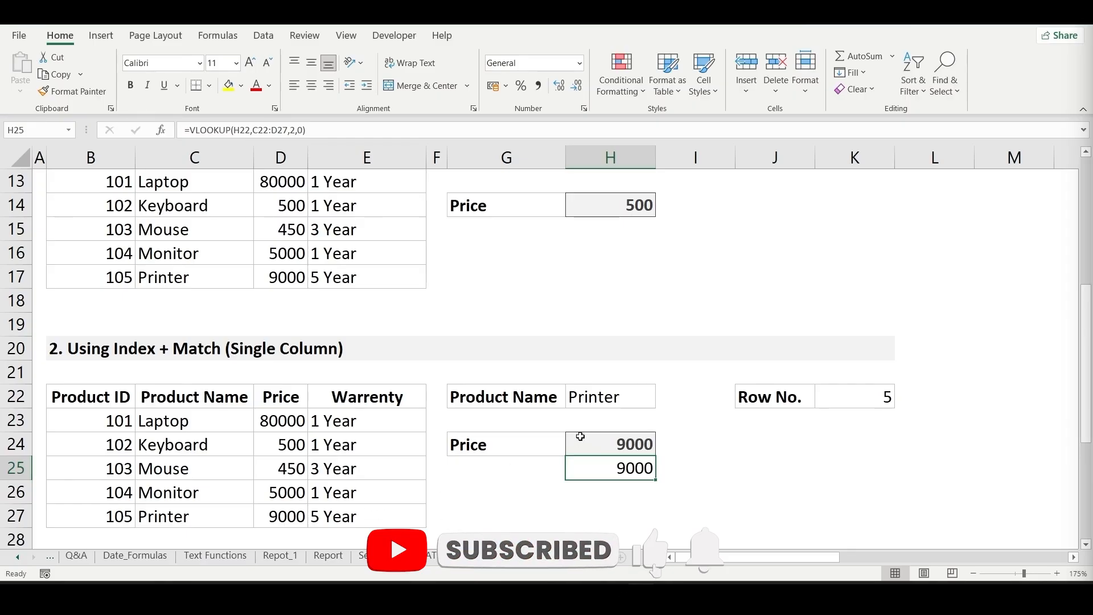
- Enter =MATCH(H31,C32:C36,0) in K31 to find the product's Row No. in the Index + Match (Multi Column) section
scroll(578, 437, down, 4)
click(592, 371)
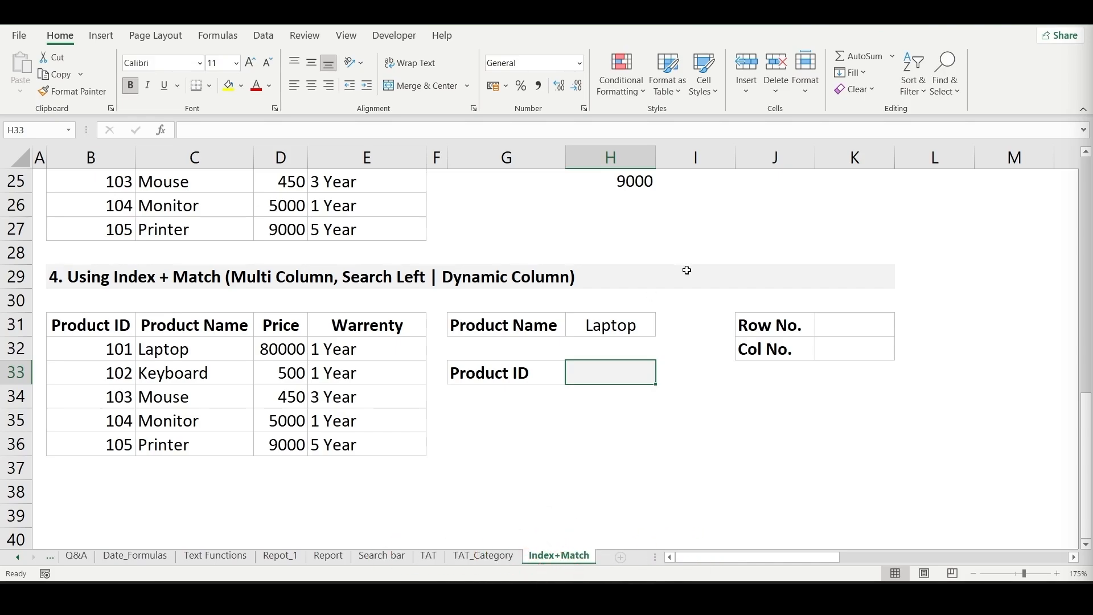
click(847, 327)
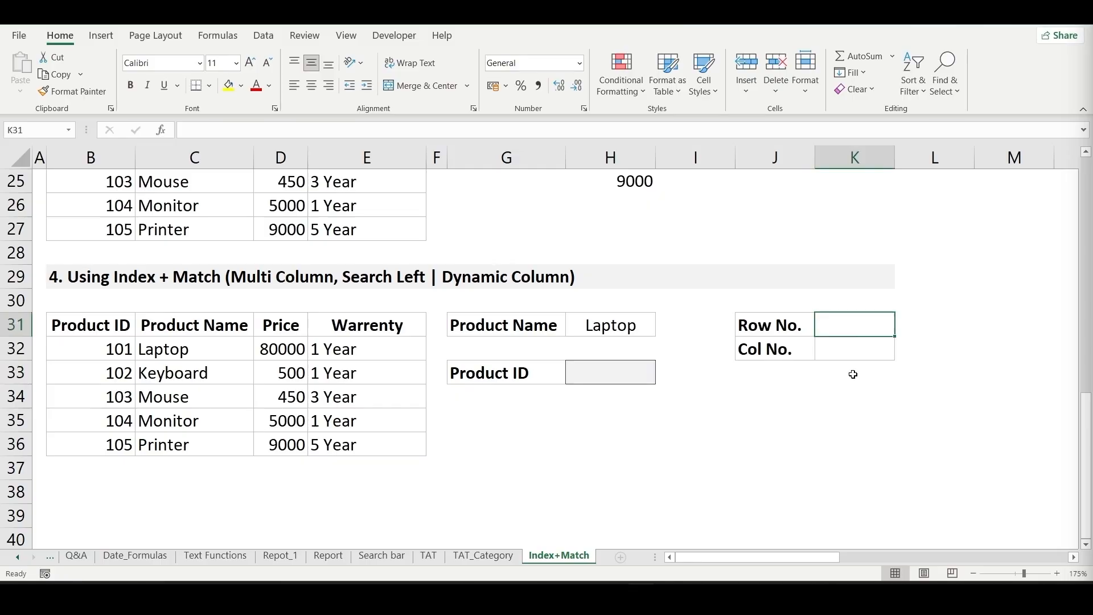
text(=mat)
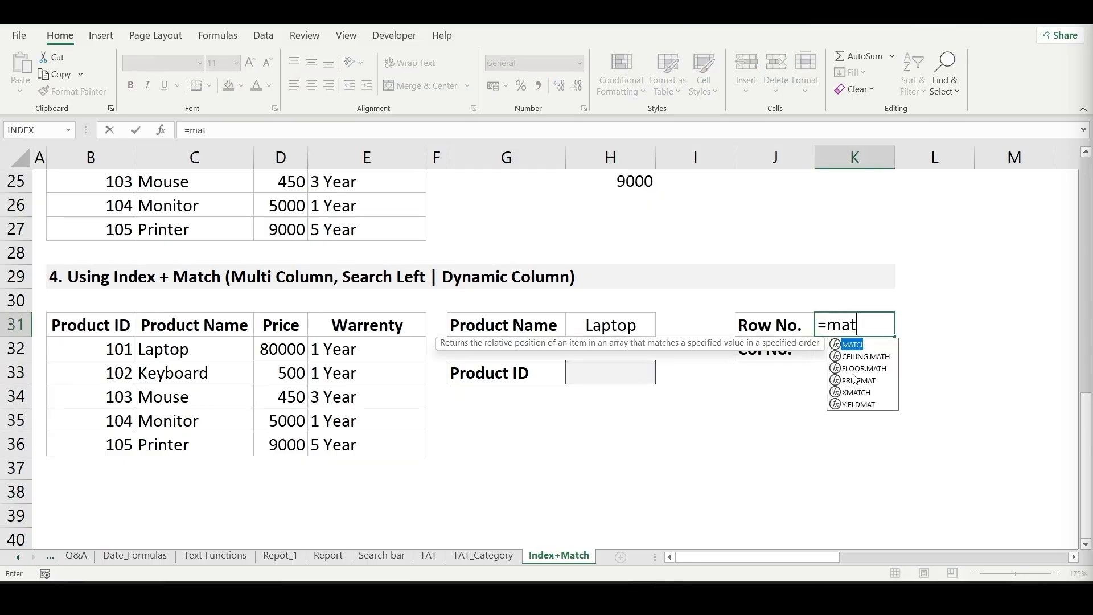
key(Tab)
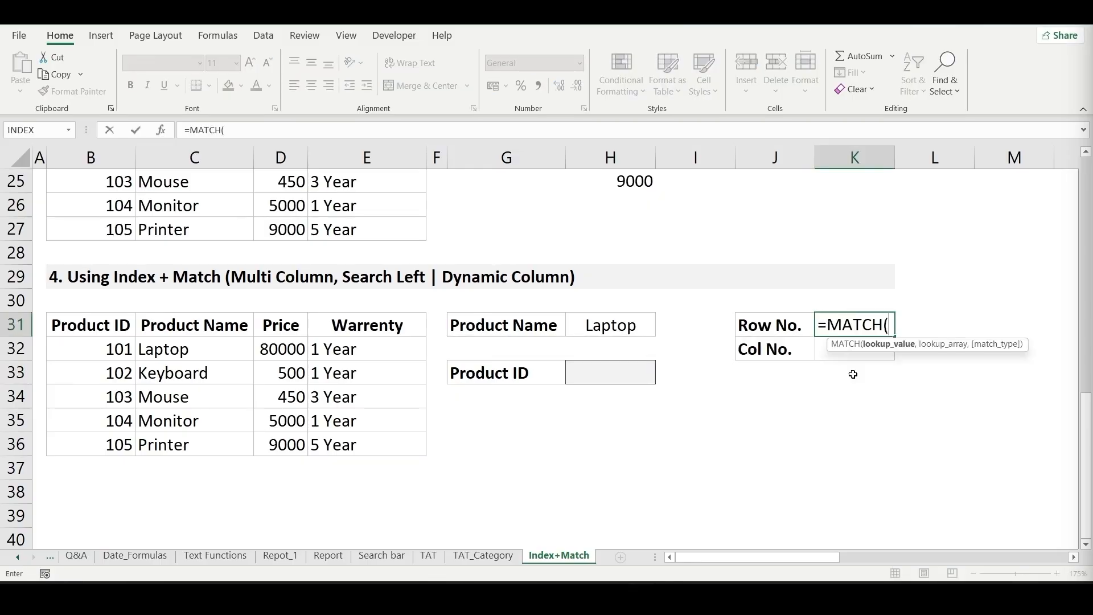
click(615, 334)
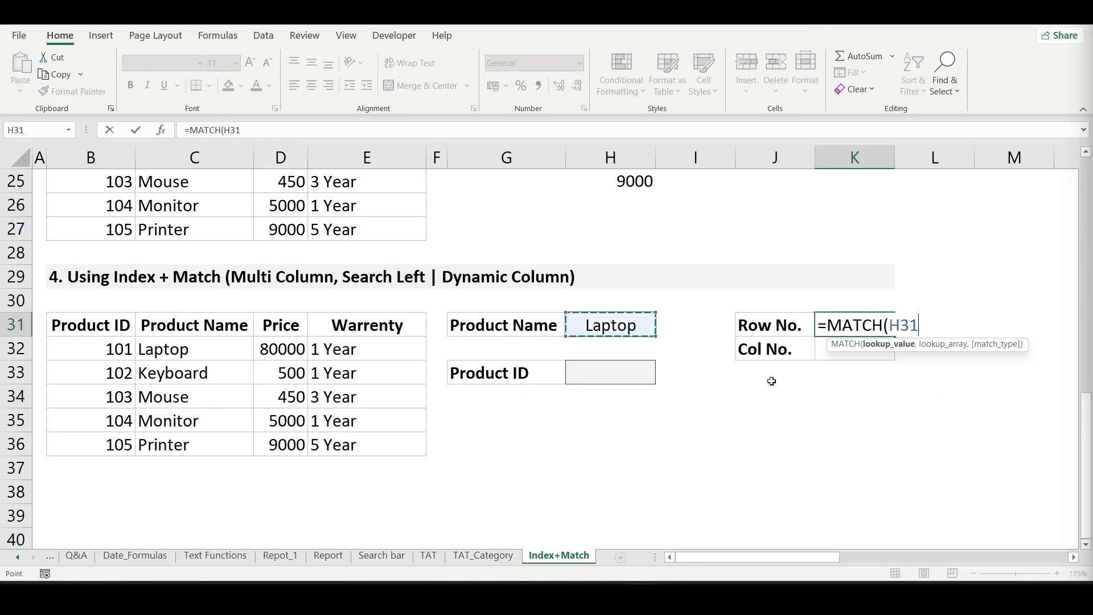
text(,)
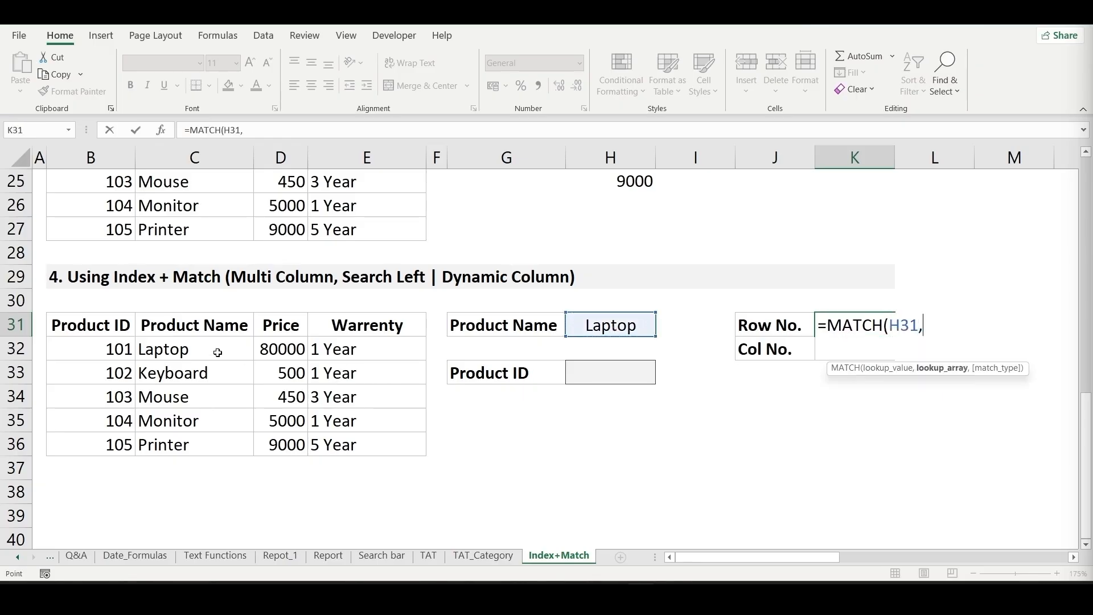
click(214, 349)
key(ctrl+shift+Down)
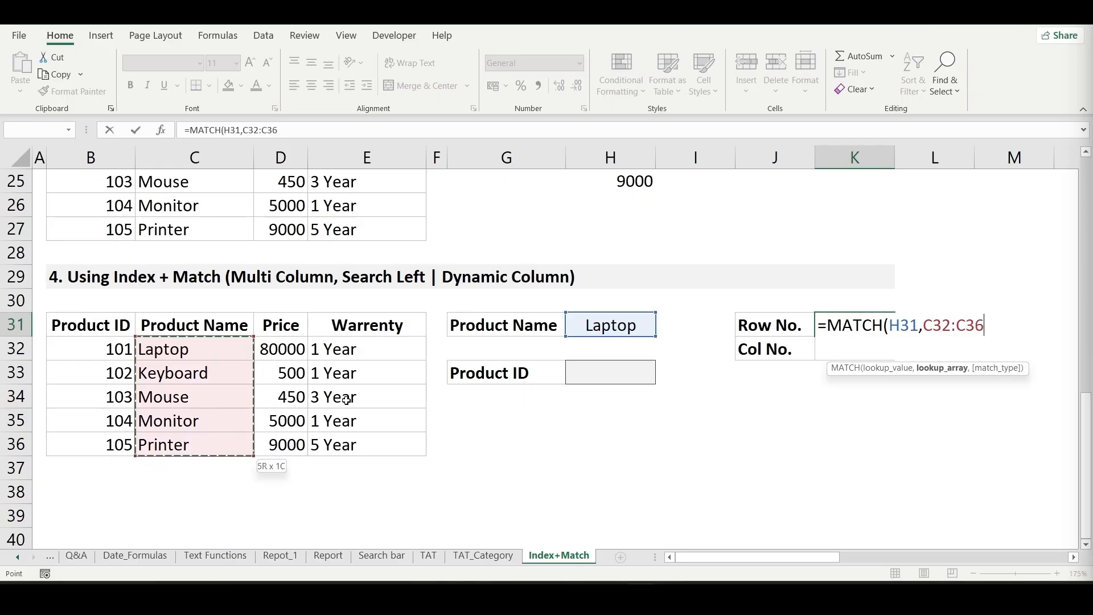
text(,)
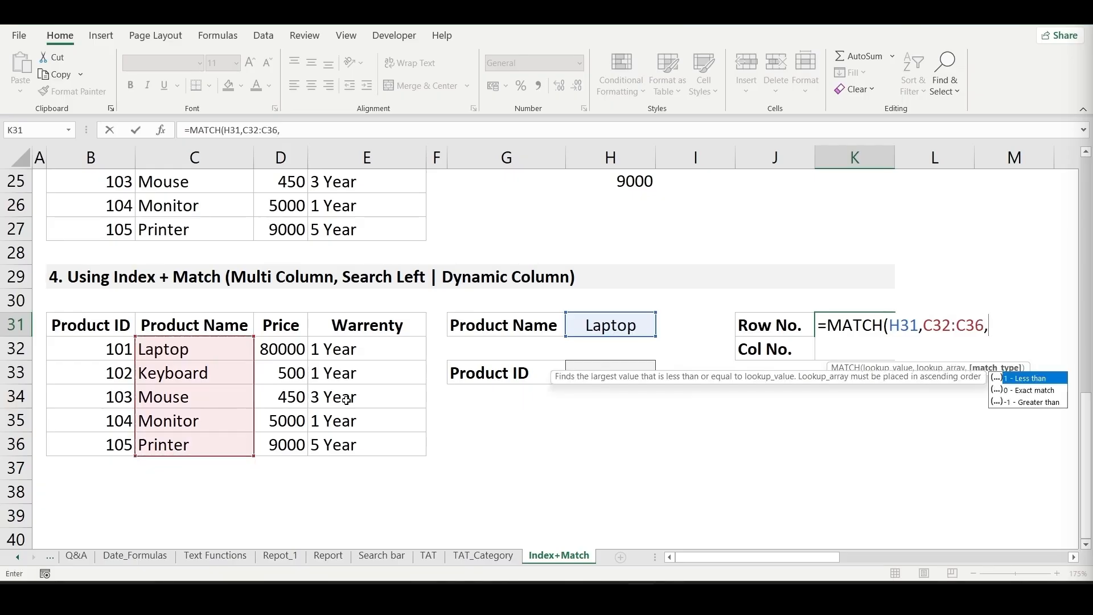
text(0))
key(Return)
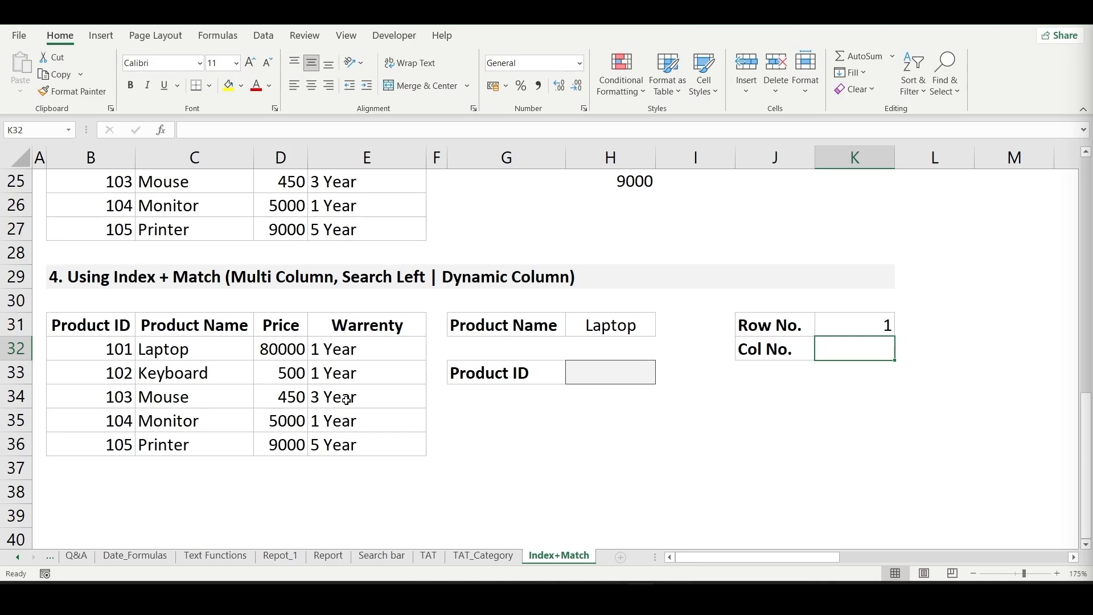
- Enter =MATCH(G33,B31:E31,0) in K32 to find the Col No. of the requested heading in the header row
text(=)
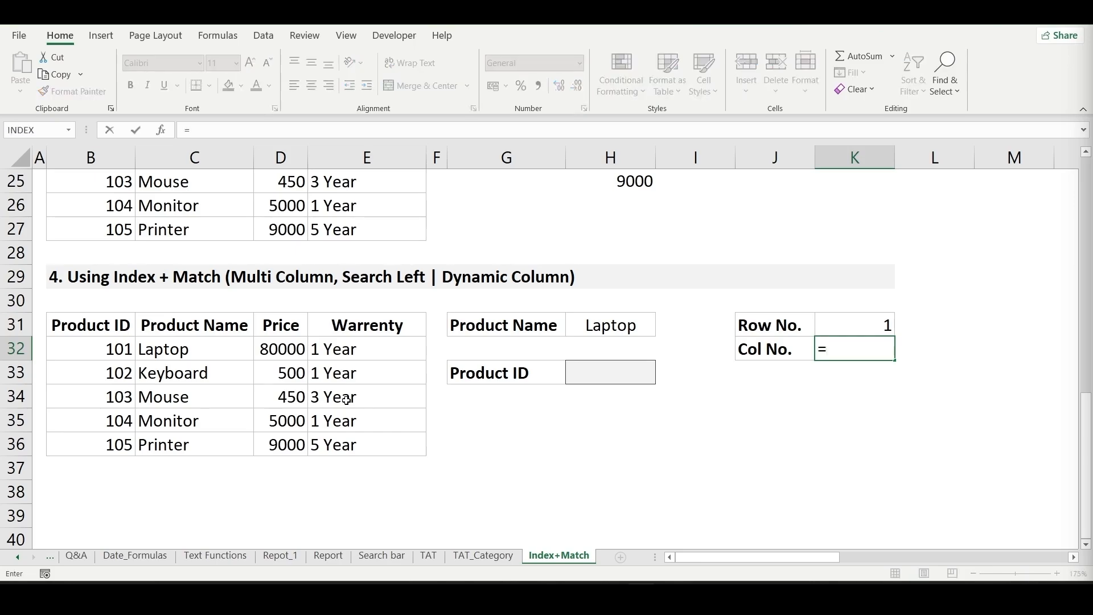
text(ma)
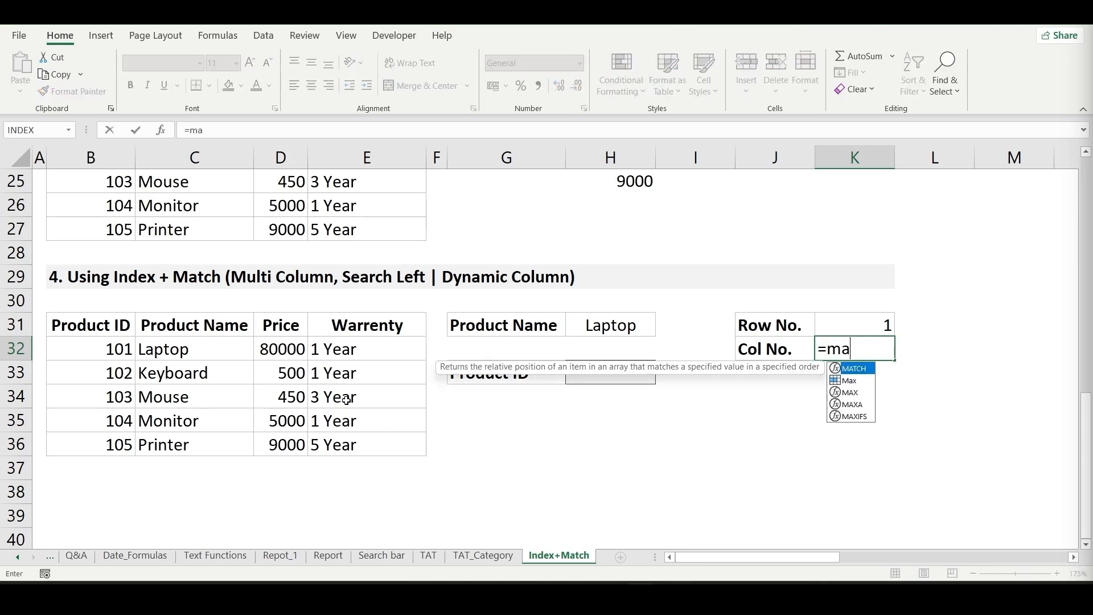
key(Tab)
key(Left)
key(Left)
key(Left)
key(Left)
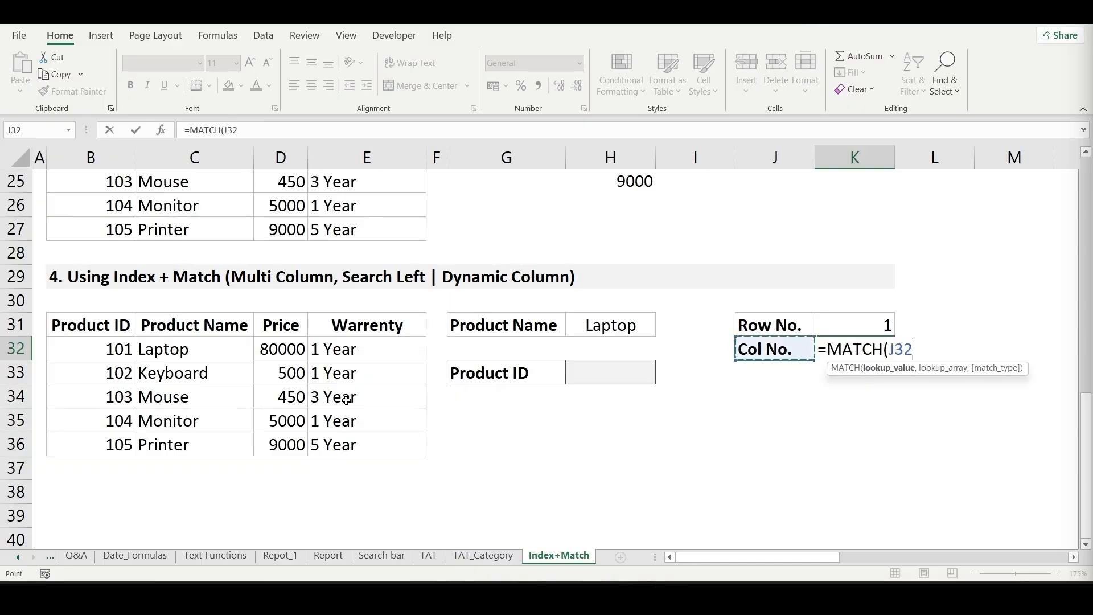
key(Down)
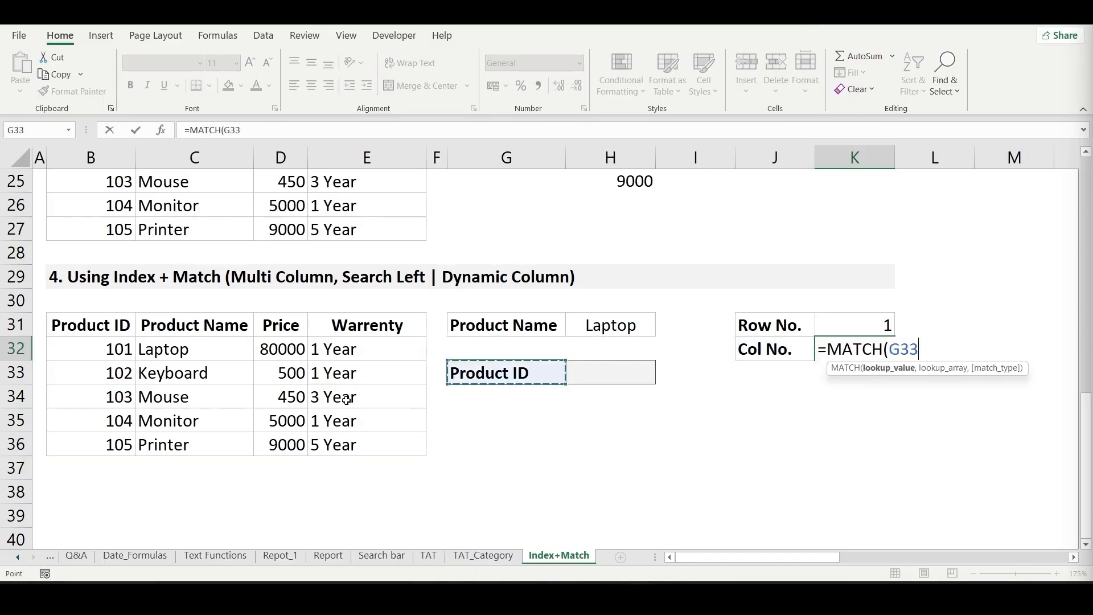
text(,)
key(Left)
key(Left)
key(Left)
key(Left)
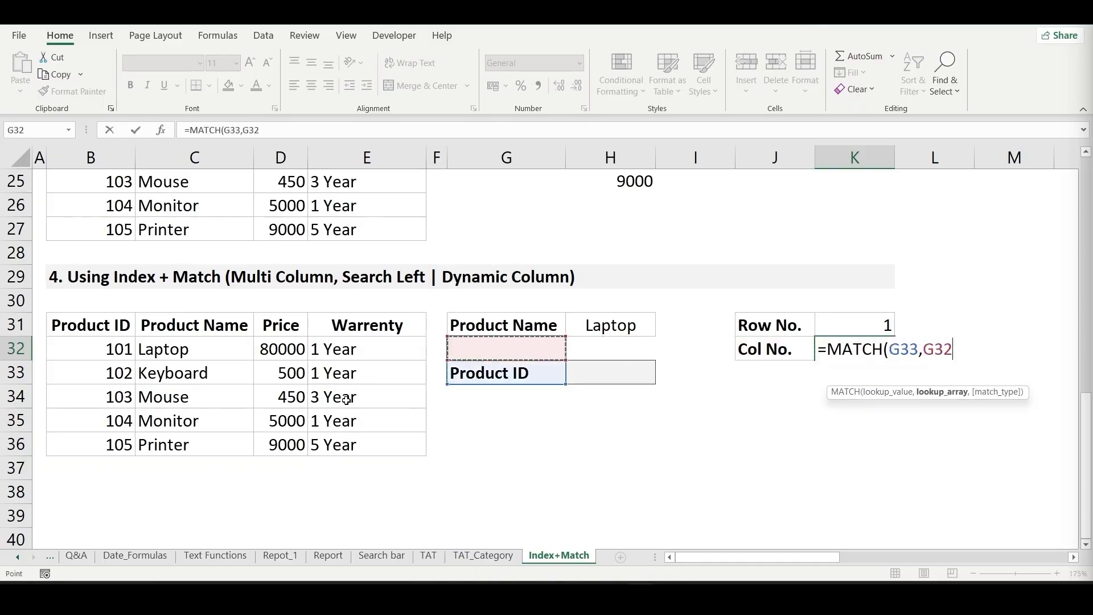
key(Left)
key(Left)
key(Left)
key(Left)
key(Left)
key(Up)
key(shift+Right)
key(shift+Right)
key(shift+Right)
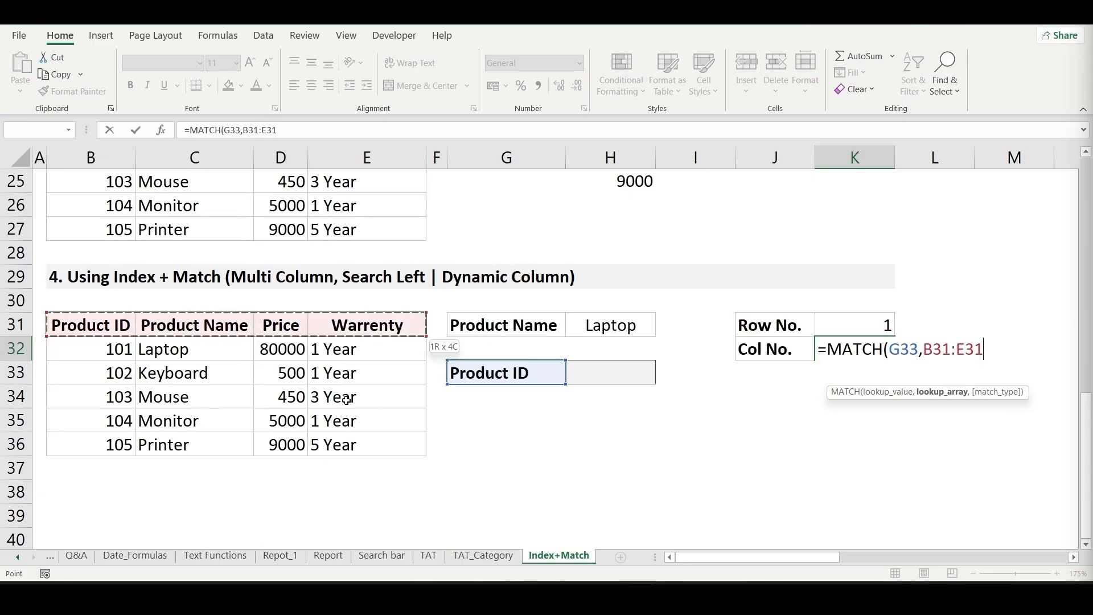
text(,0))
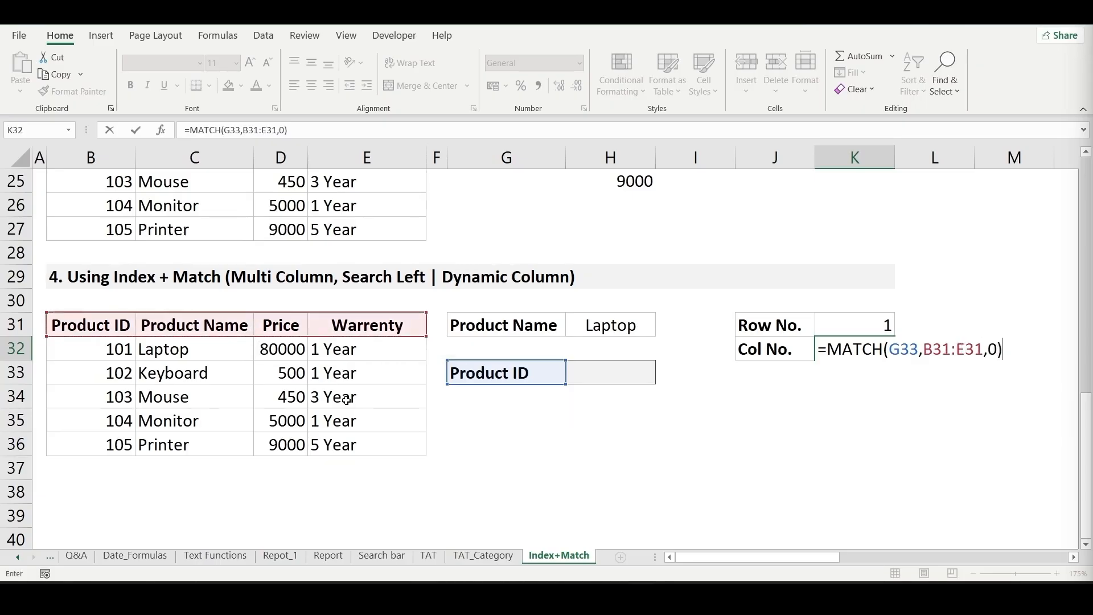
key(Return)
key(Up)
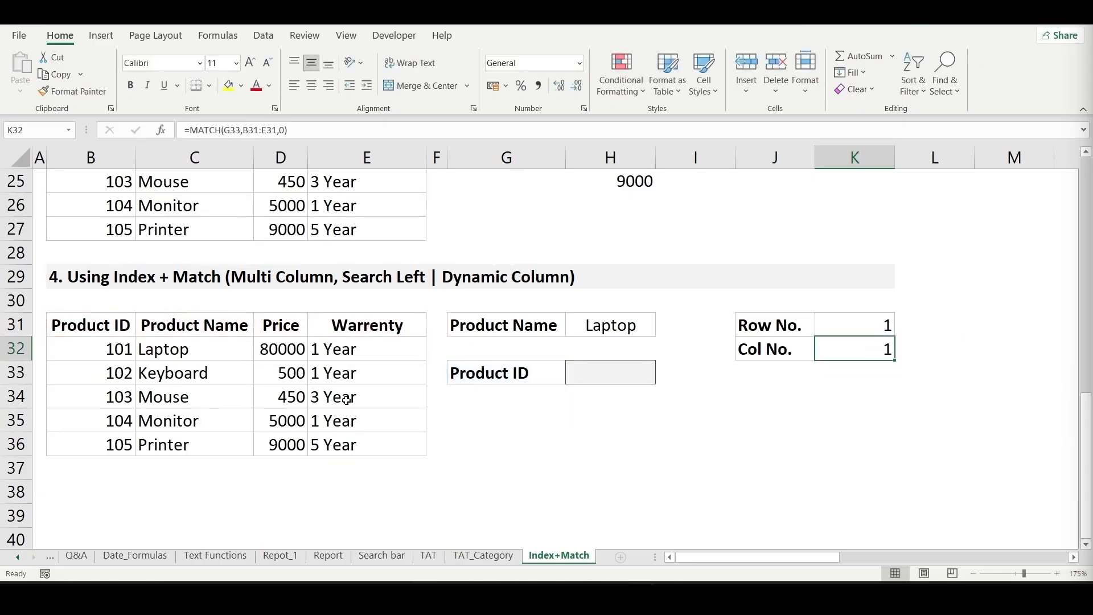
- Enter =INDEX(B32:E36,K31,K32) in H33 to return the product's value using the matched row and column numbers
key(Up)
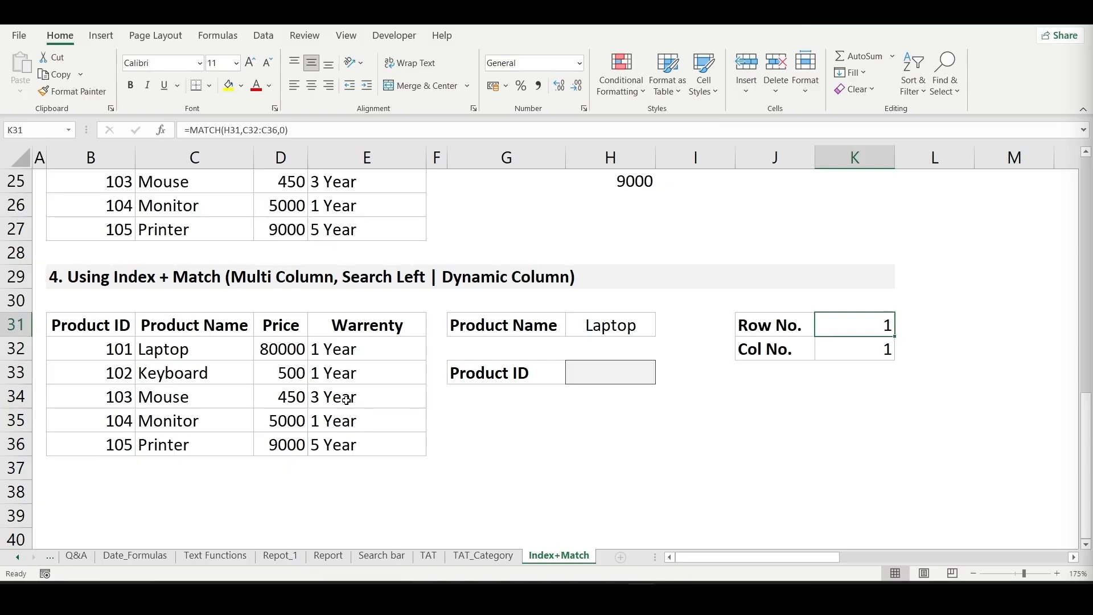
key(Left)
key(Left)
key(Left)
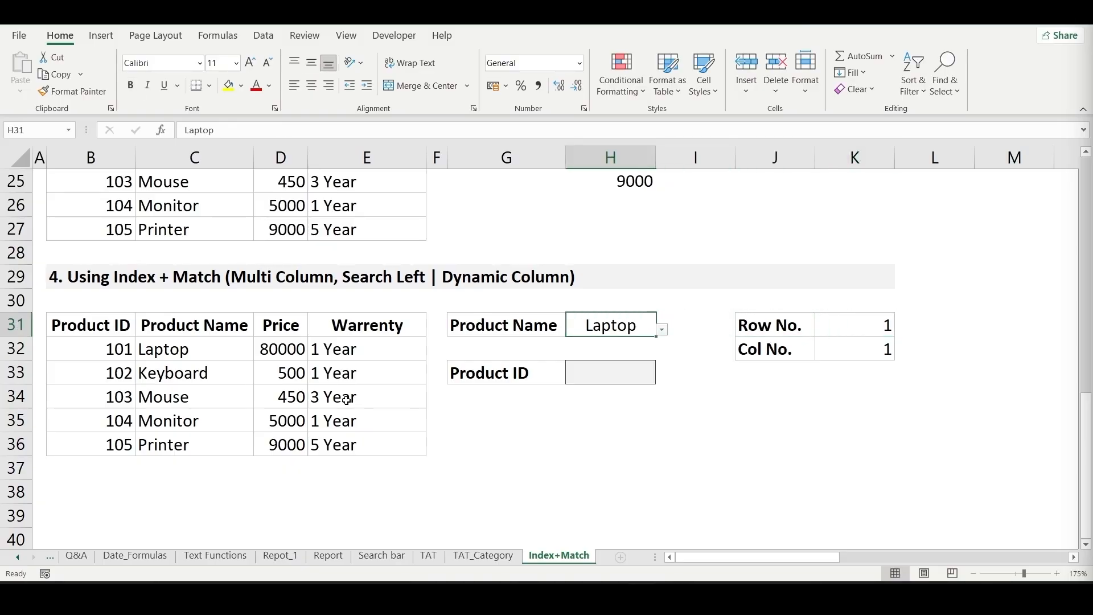
key(Down)
key(Down)
key(Down)
key(Up)
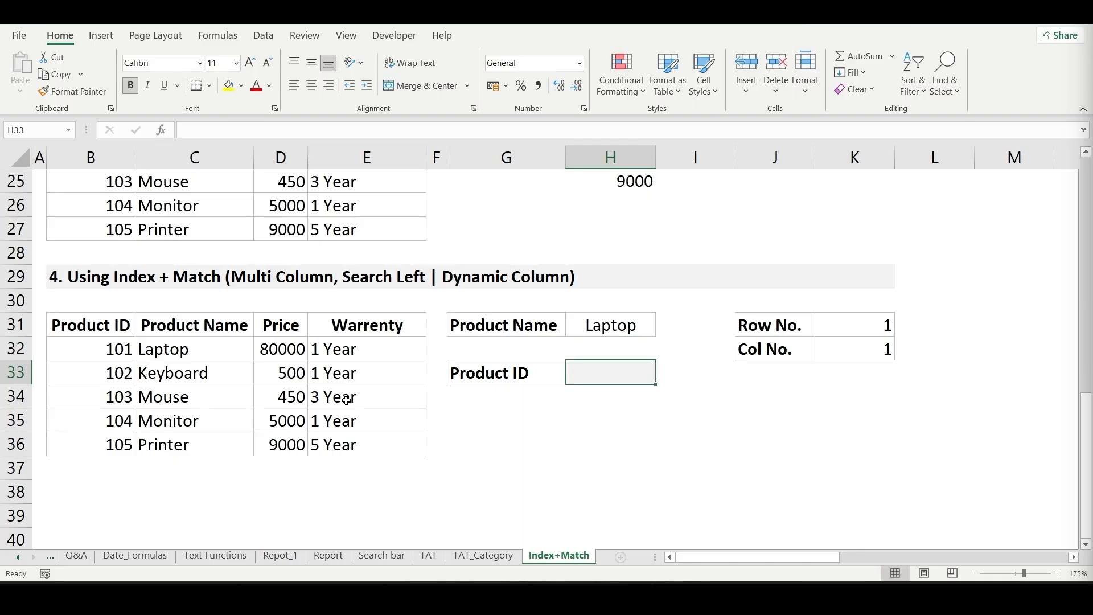
text(=)
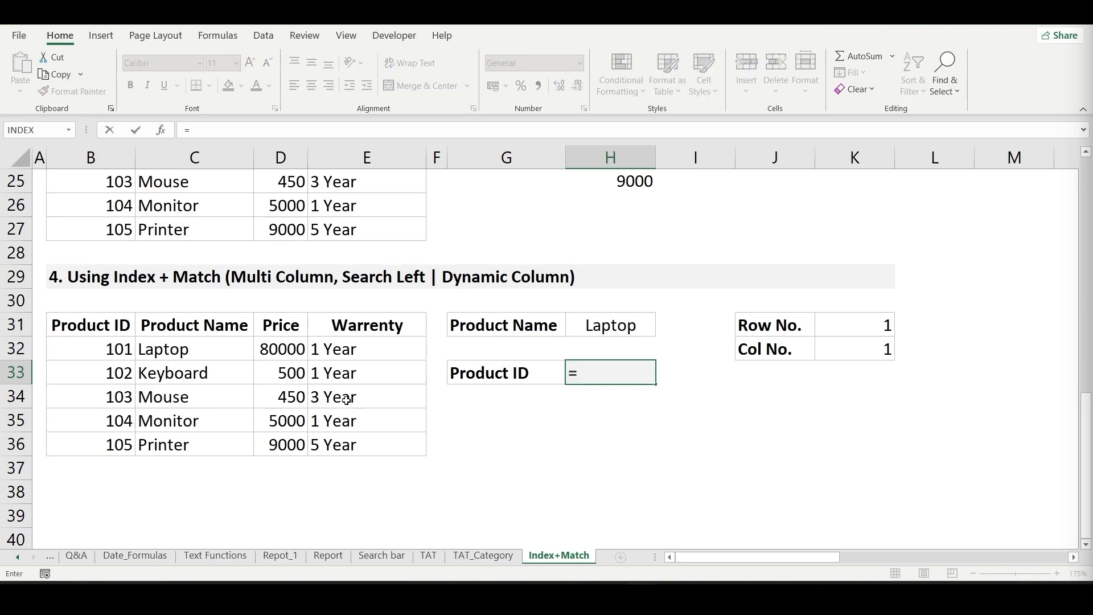
text(ind)
key(Tab)
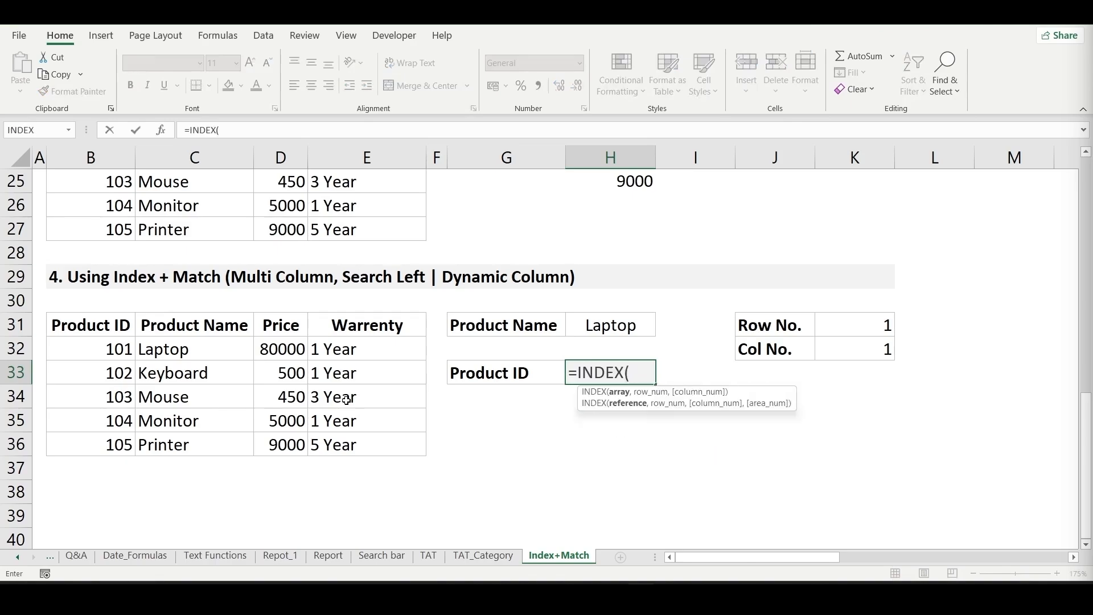
key(Left)
key(Left)
key(Left)
key(Left)
key(Left)
key(Left)
key(Up)
key(Up)
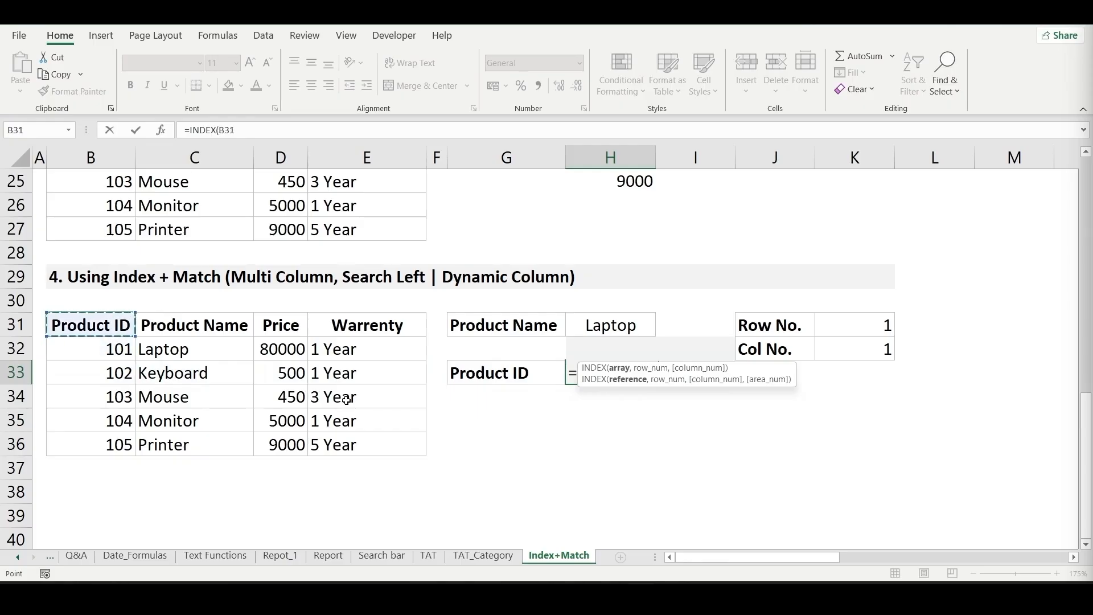
key(Down)
key(shift+Right)
key(shift+Right)
key(shift+Right)
key(shift+Down)
key(shift+Down)
key(shift+Down)
key(shift+Down)
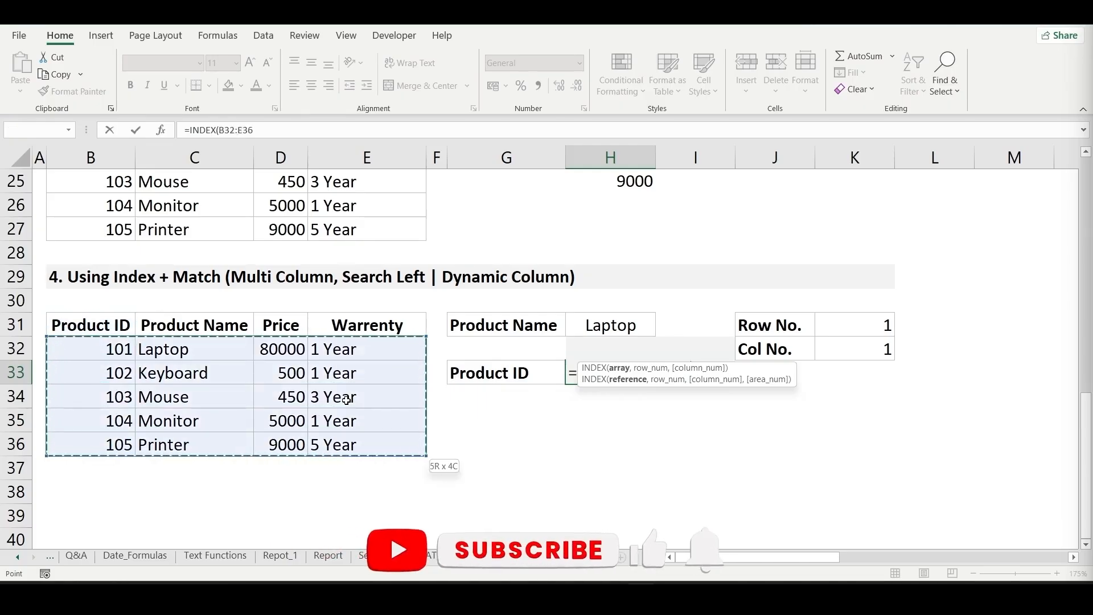
text(,)
key(Up)
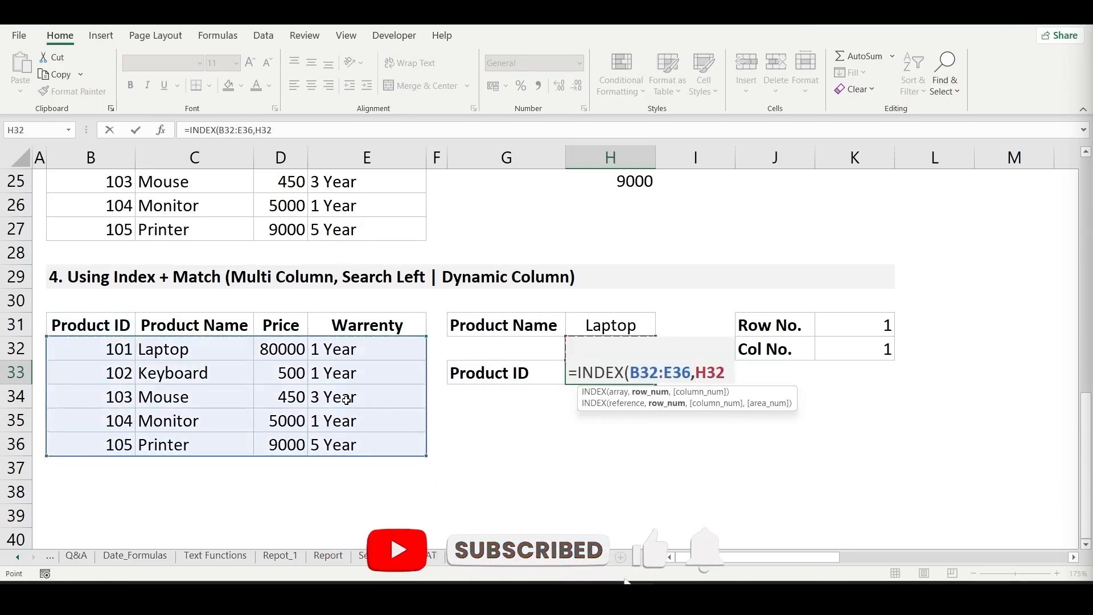
key(Right)
key(Right)
key(Right)
key(Up)
text(,)
key(Up)
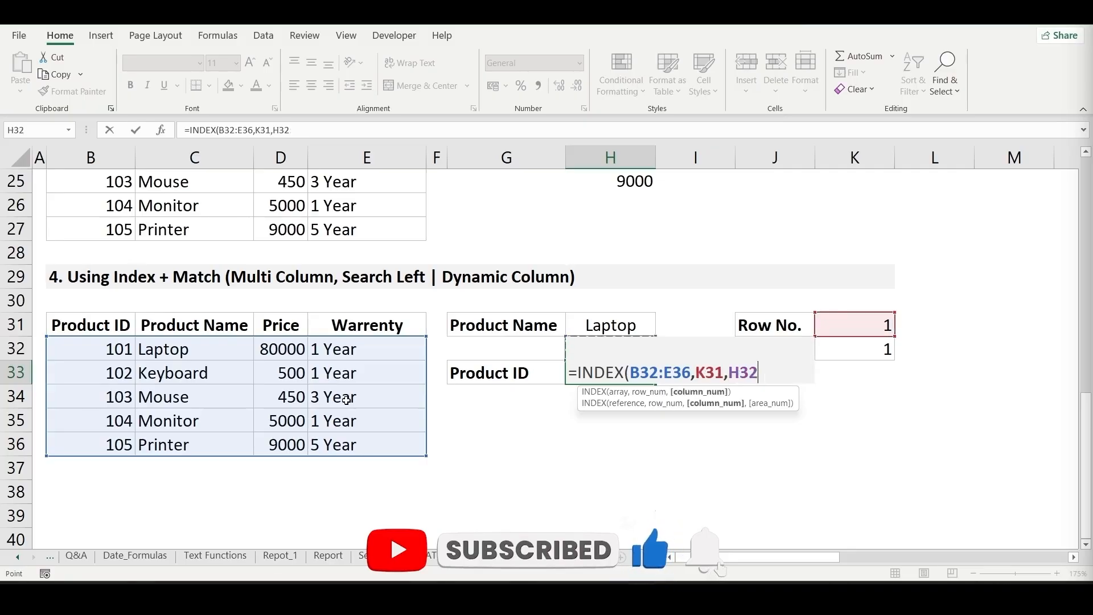
key(Right)
key(Right)
key(Right)
text())
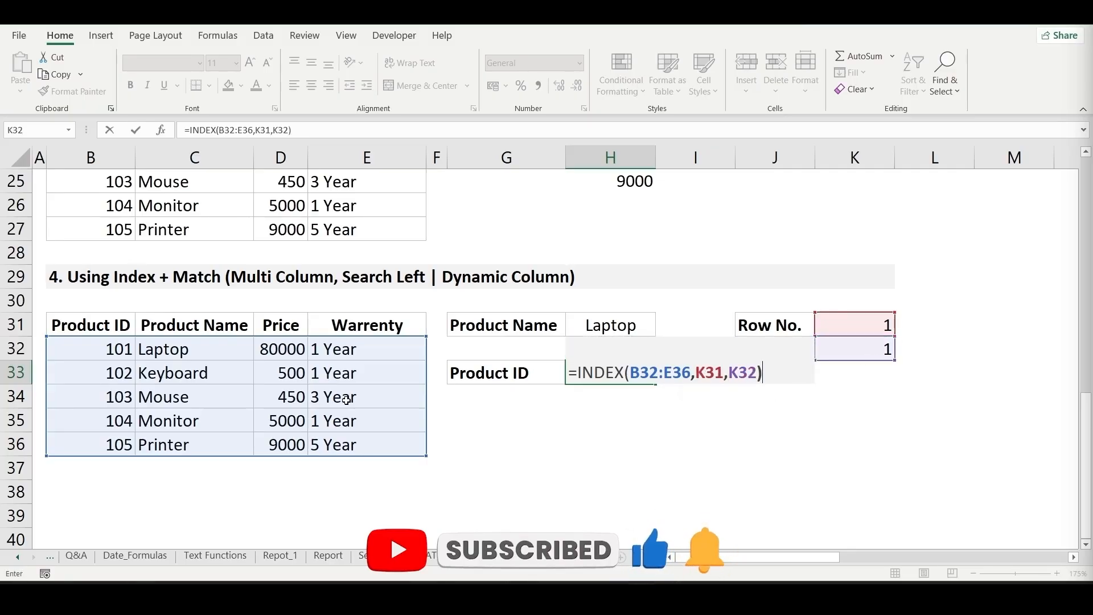
key(Return)
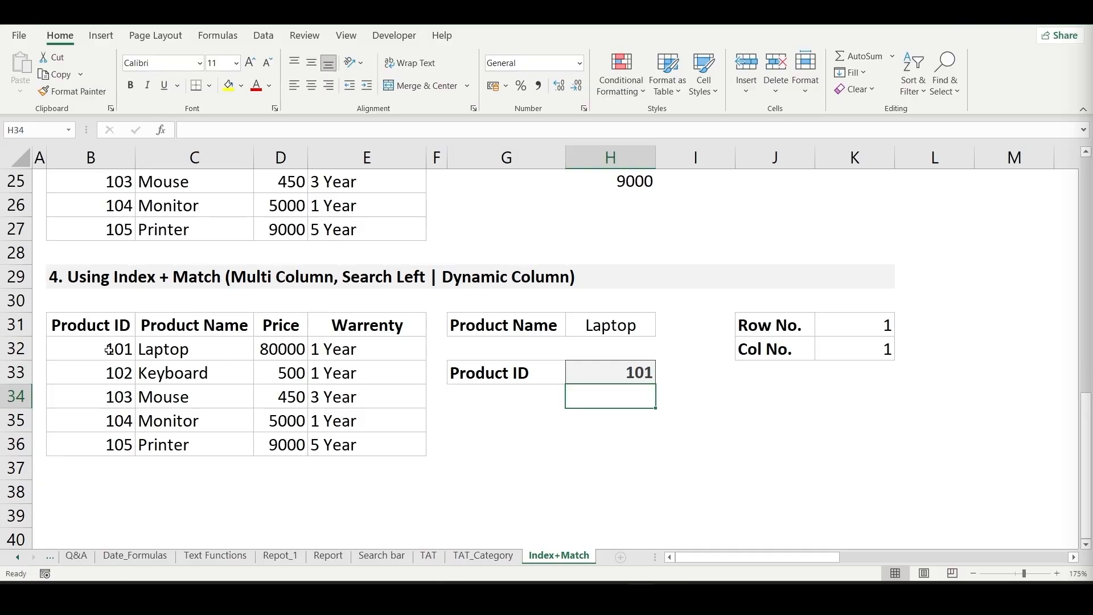
- Set the Product Name in H31 to Mouse and check the Product ID lookup in H33
click(583, 328)
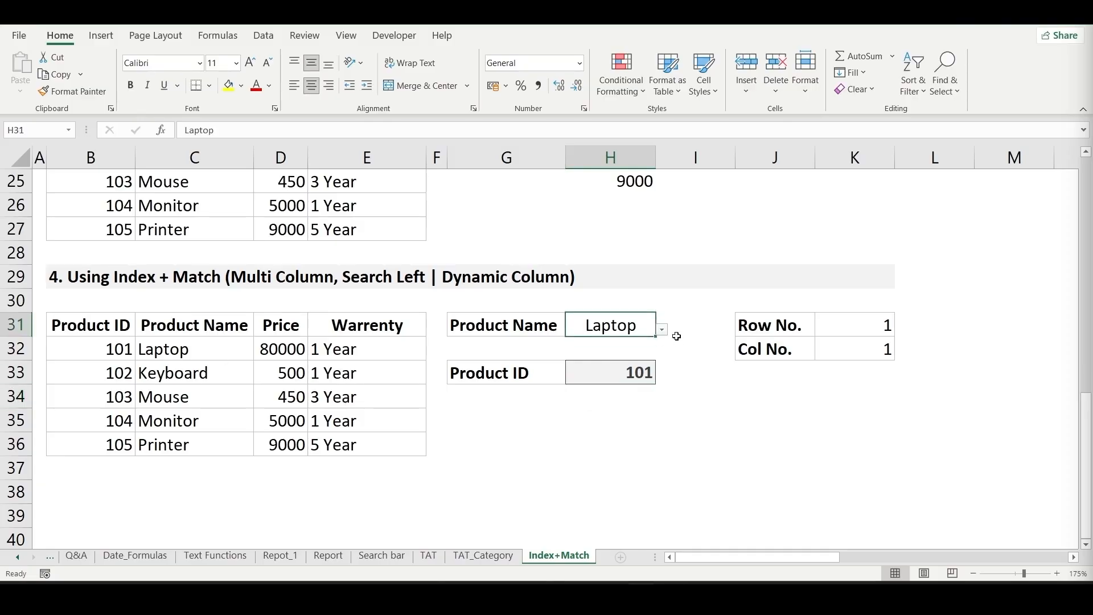
click(661, 329)
click(588, 380)
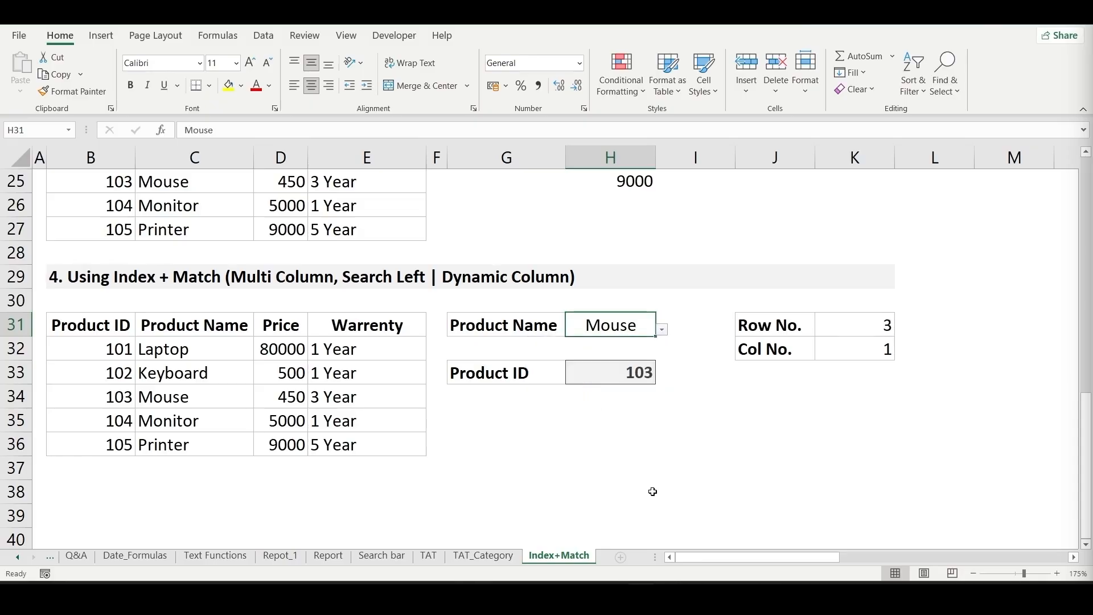
click(571, 371)
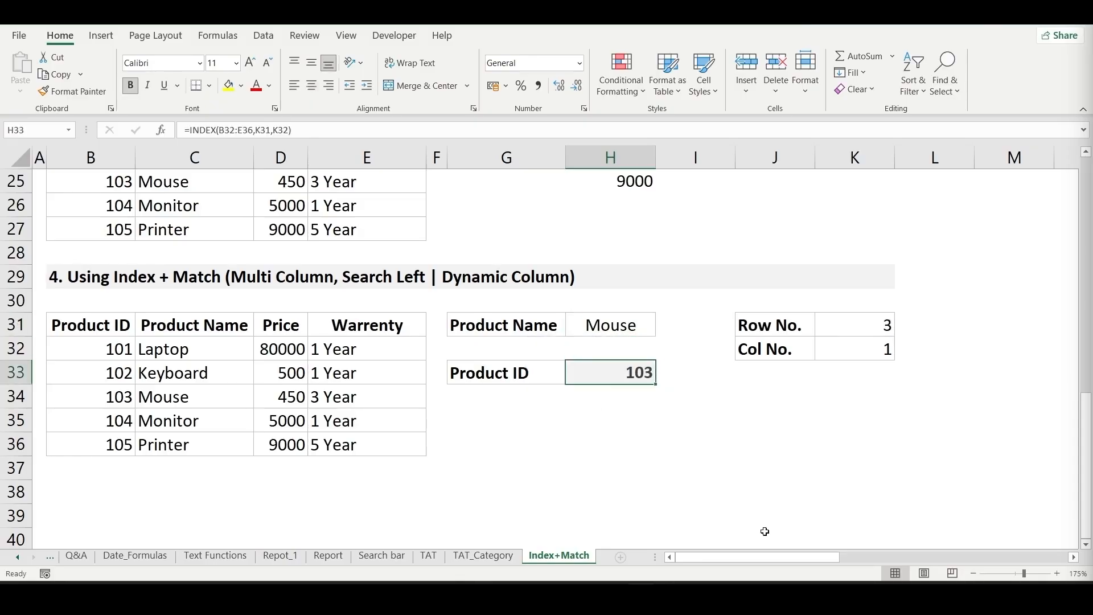
- Set the Product Name in H31 to Printer and check the Product ID lookup in H33
click(644, 325)
click(662, 329)
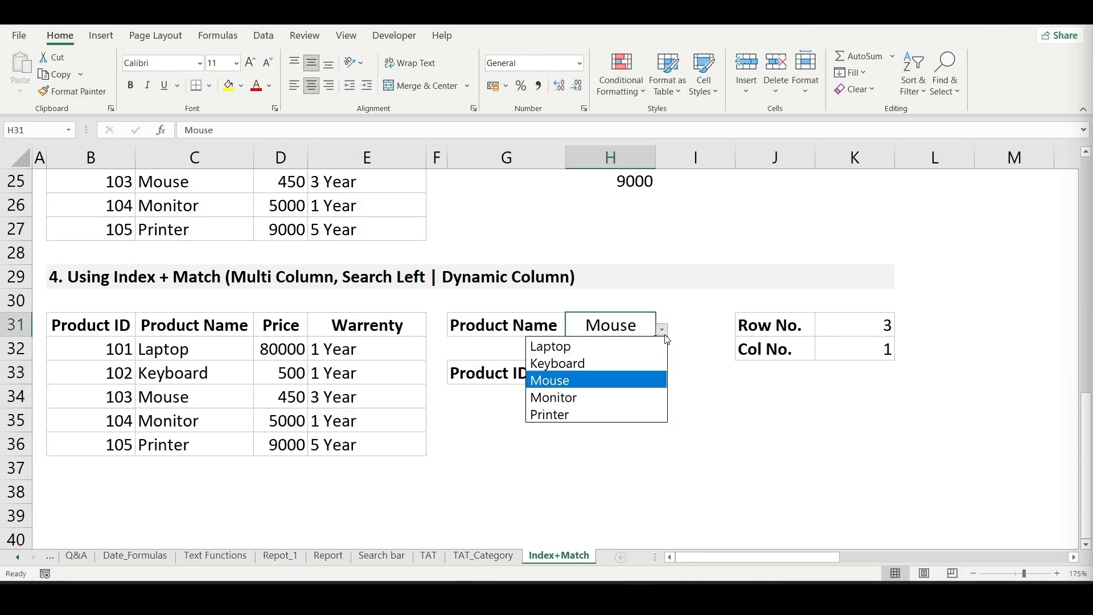
click(586, 418)
click(603, 420)
key(Up)
key(Up)
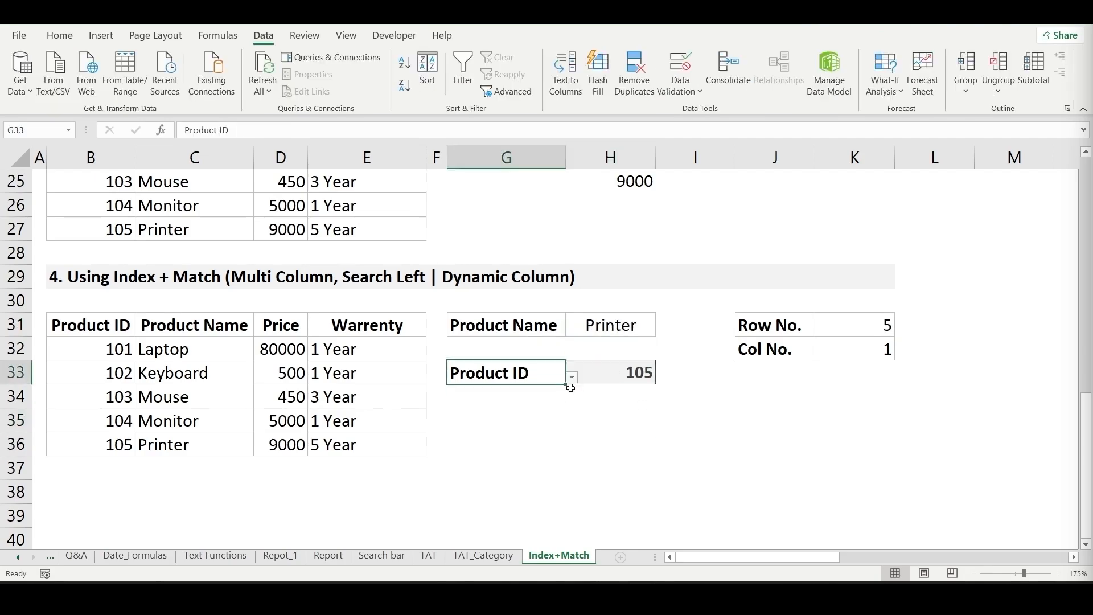
- Switch the heading in G33 to Product Name, Price and finally Warrenty, checking the Printer lookup in H33 for each
click(572, 378)
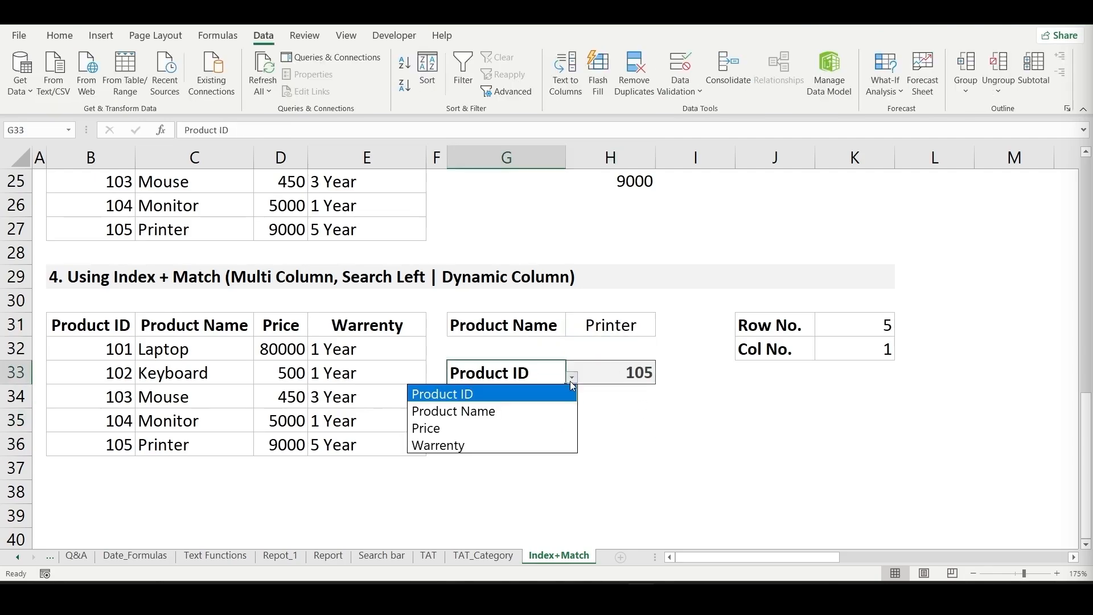
click(499, 410)
click(571, 377)
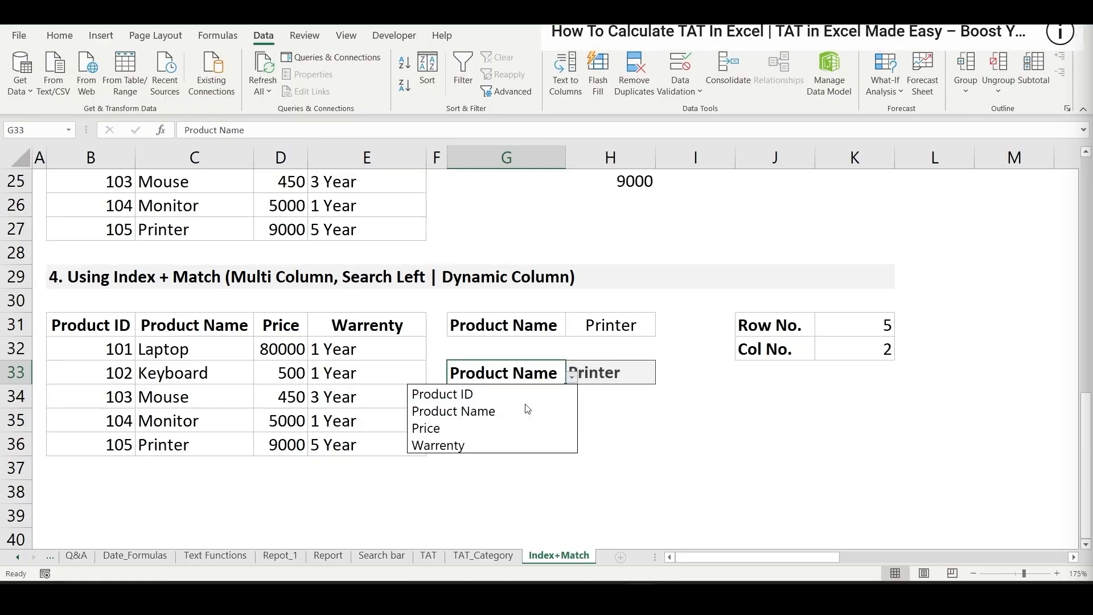
click(480, 428)
click(571, 377)
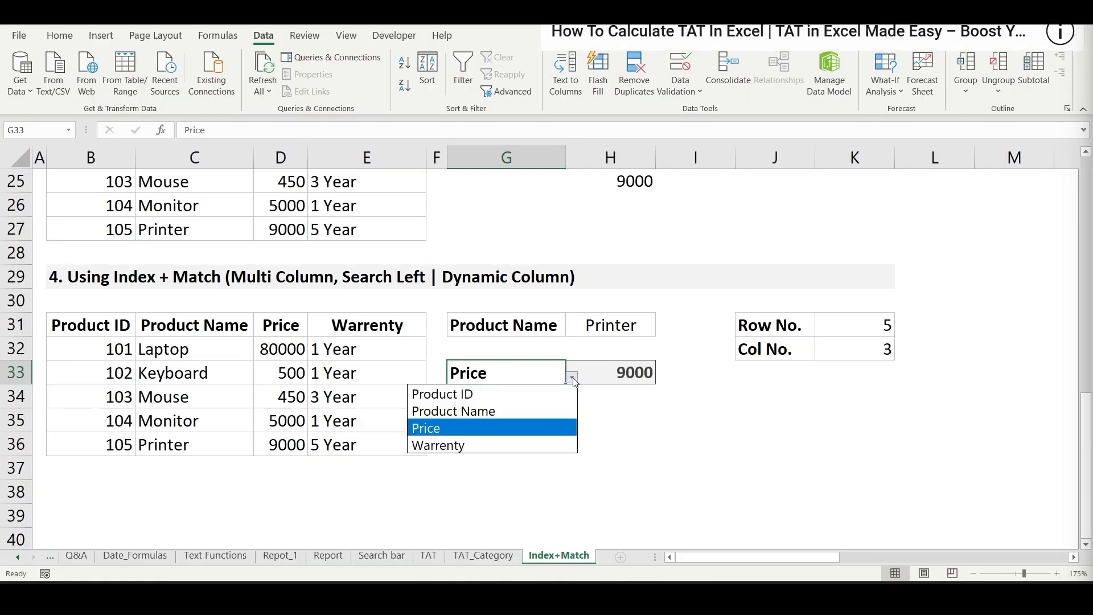
click(490, 445)
click(553, 424)
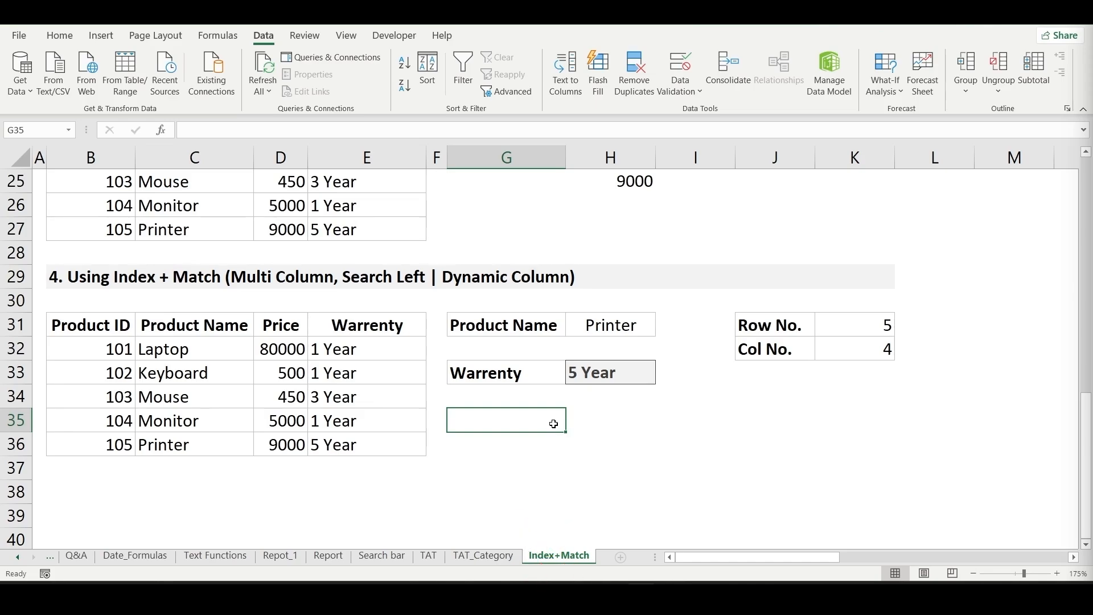
- Review the INDEX reference-form syntax in row 5 and the two-table Area_Search example in section 4
scroll(513, 430, up, 1)
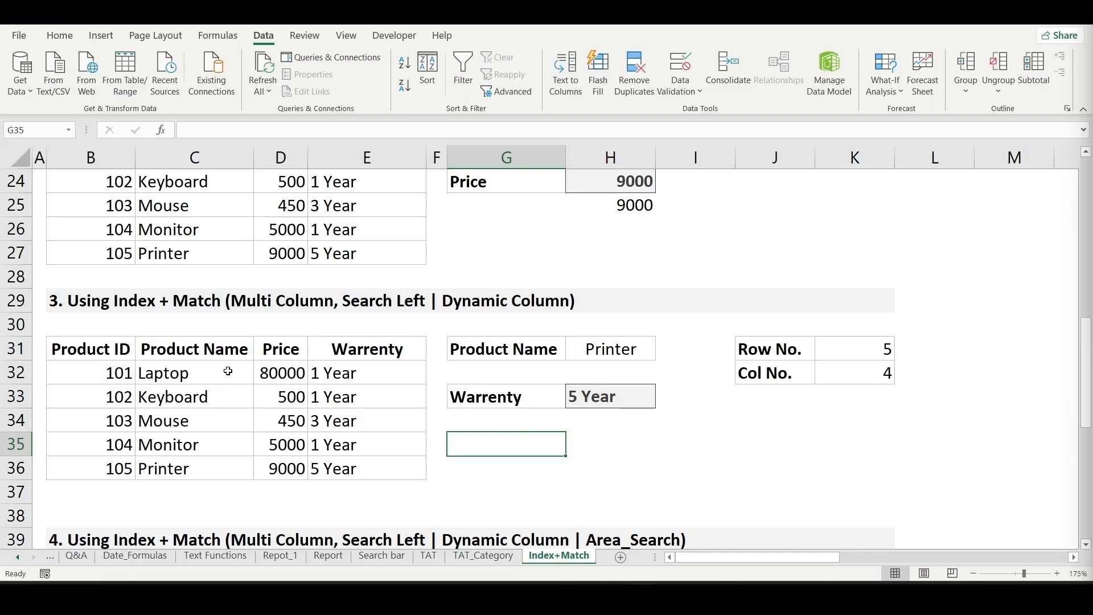
scroll(227, 387, up, 8)
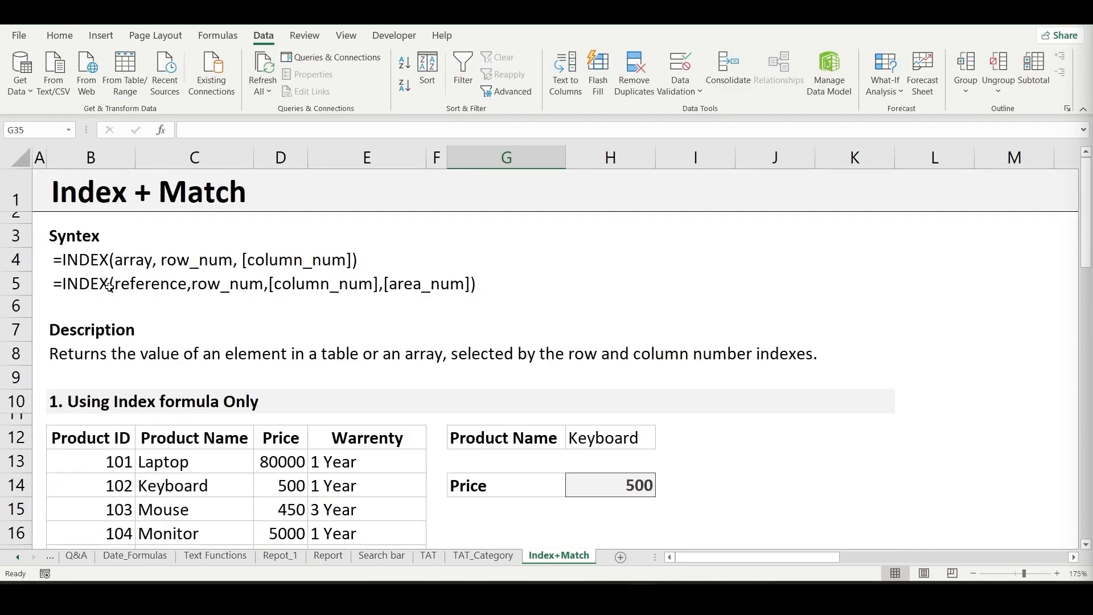
drag(110, 286, 406, 290)
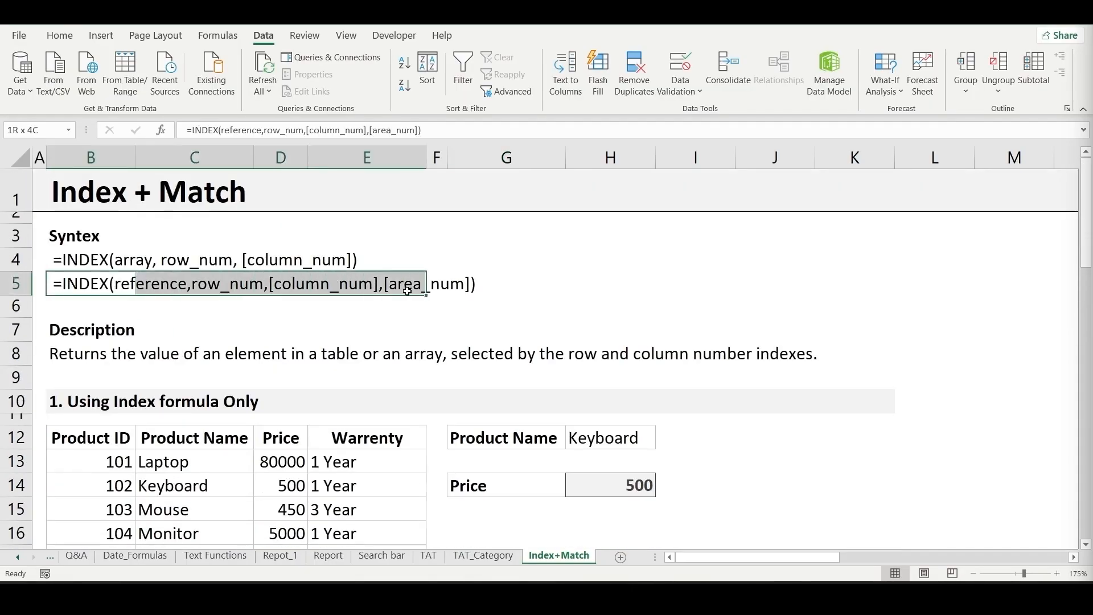
click(273, 314)
scroll(273, 314, down, 3)
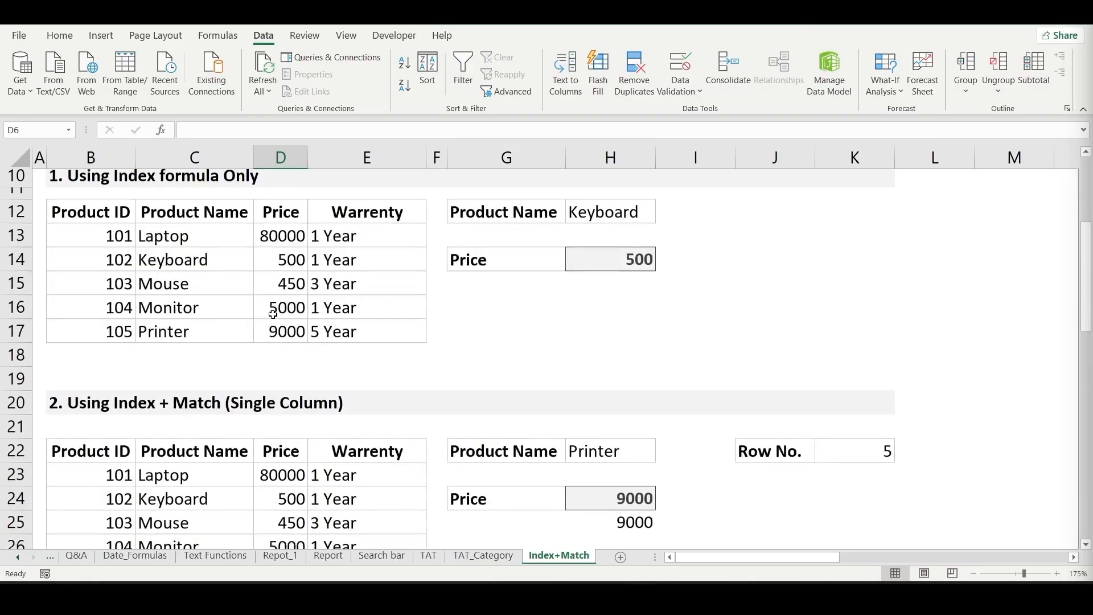
scroll(273, 314, down, 14)
scroll(266, 281, up, 5)
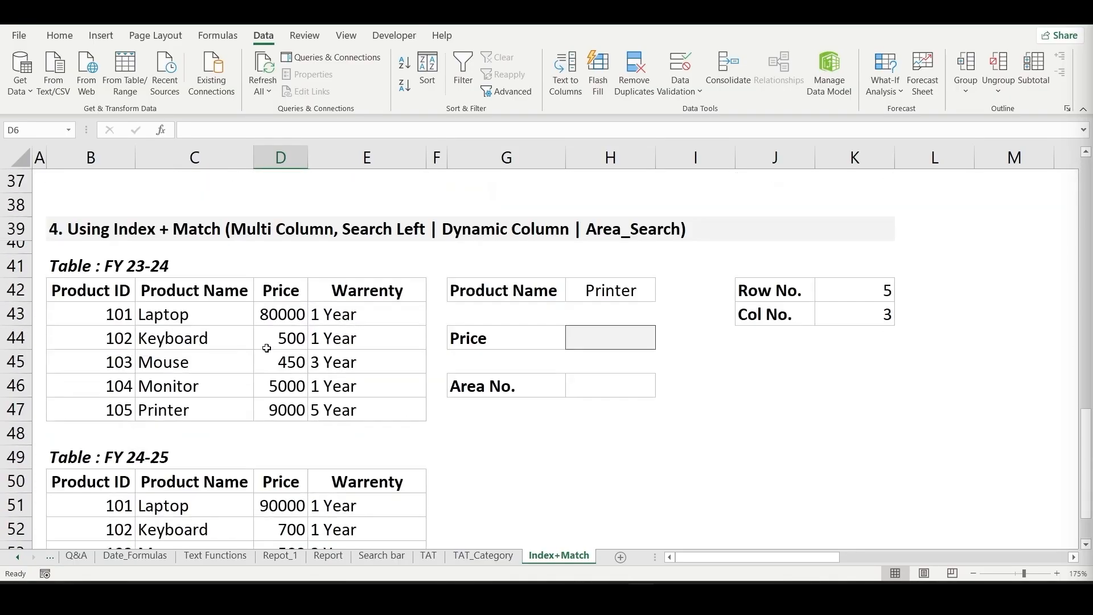
click(214, 338)
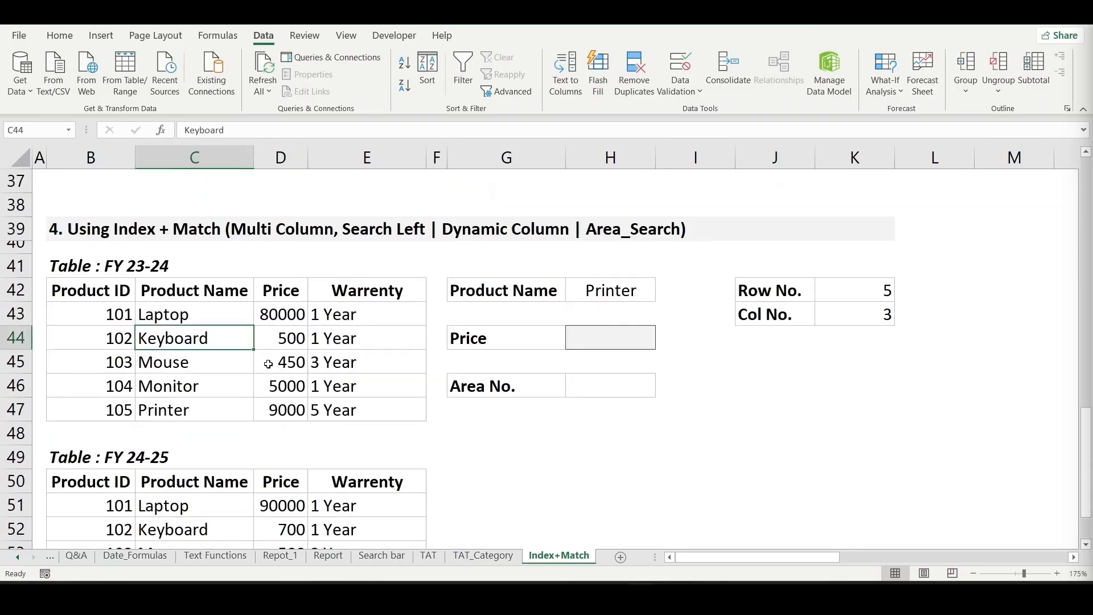
click(629, 339)
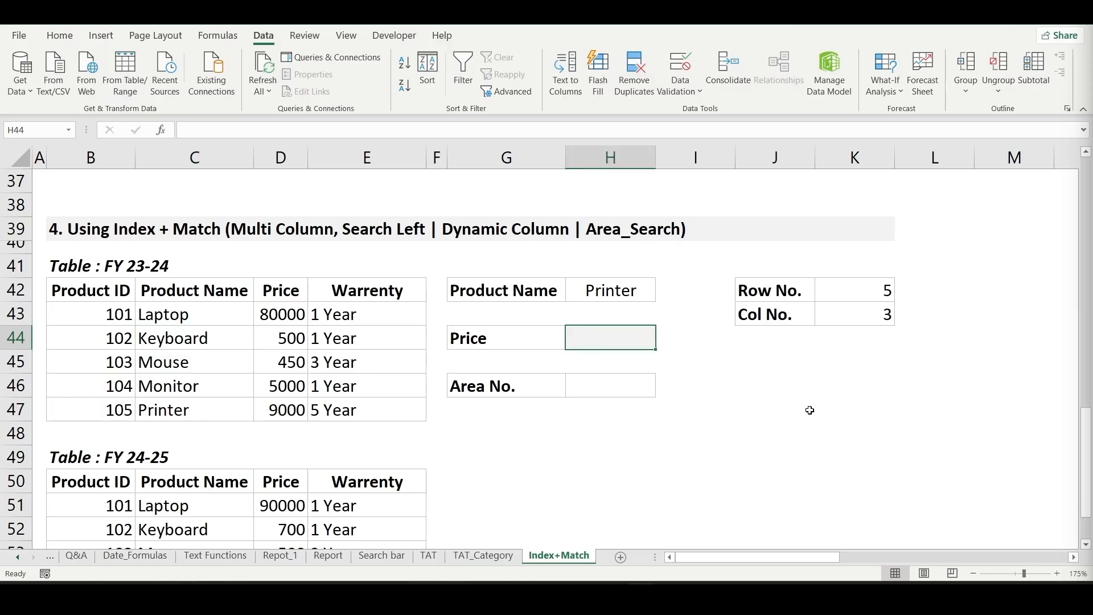
text(=inde)
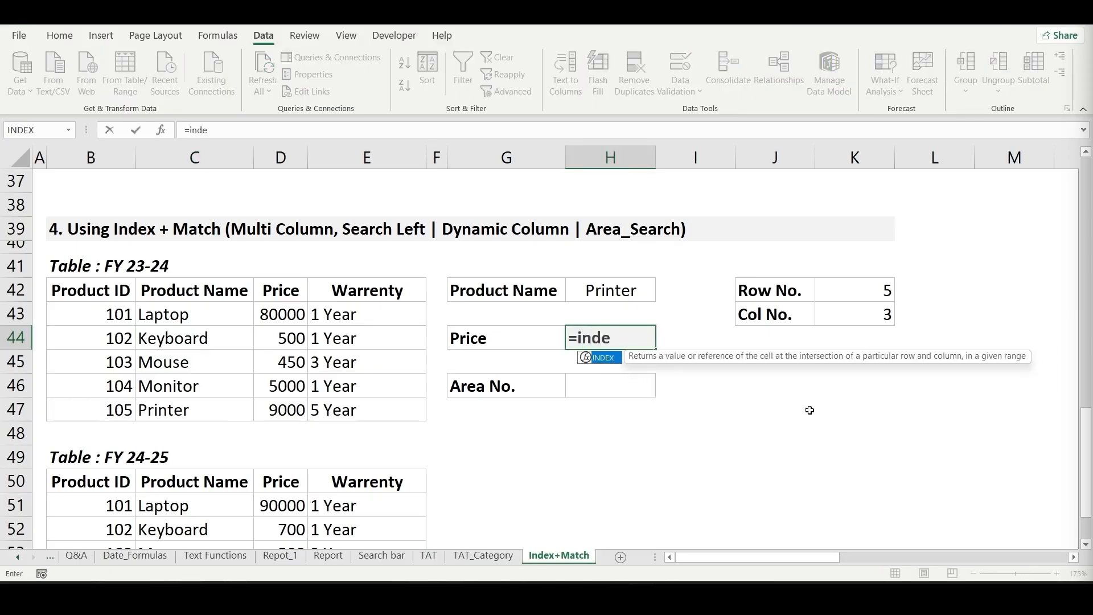
key(Tab)
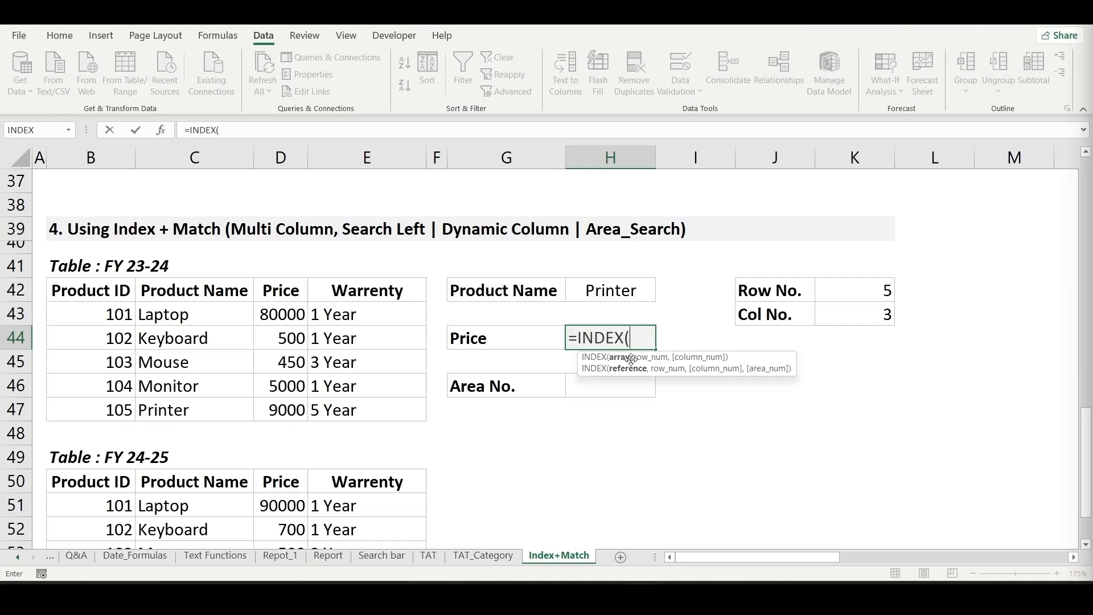
drag(104, 315, 362, 408)
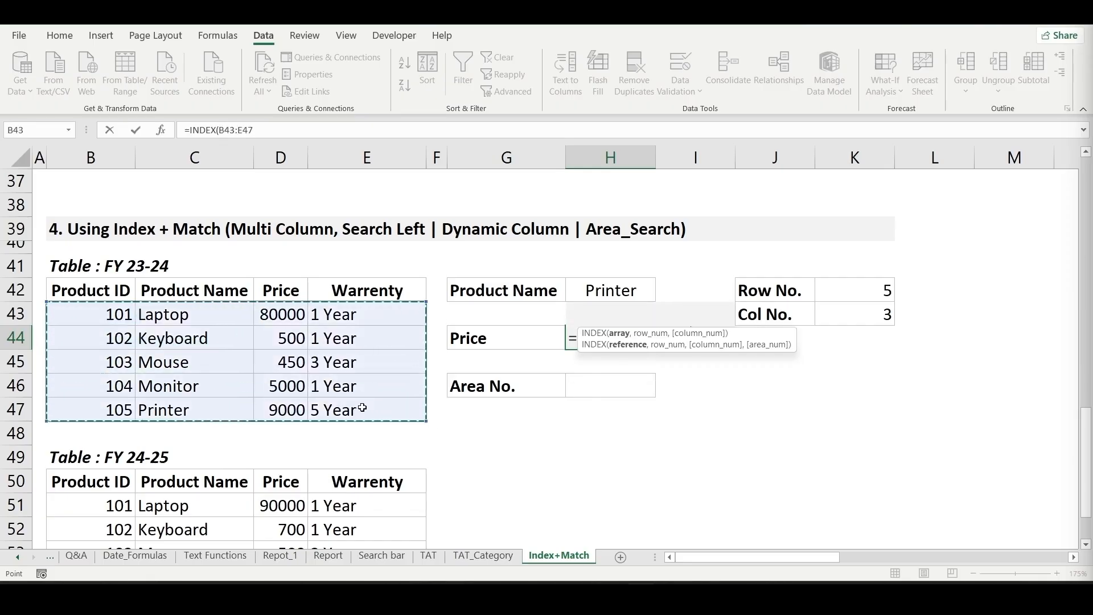
key(Escape)
- Start an INDEX formula in H44 whose reference combines both year tables as (B43:E47,B51:E55)
text(=i)
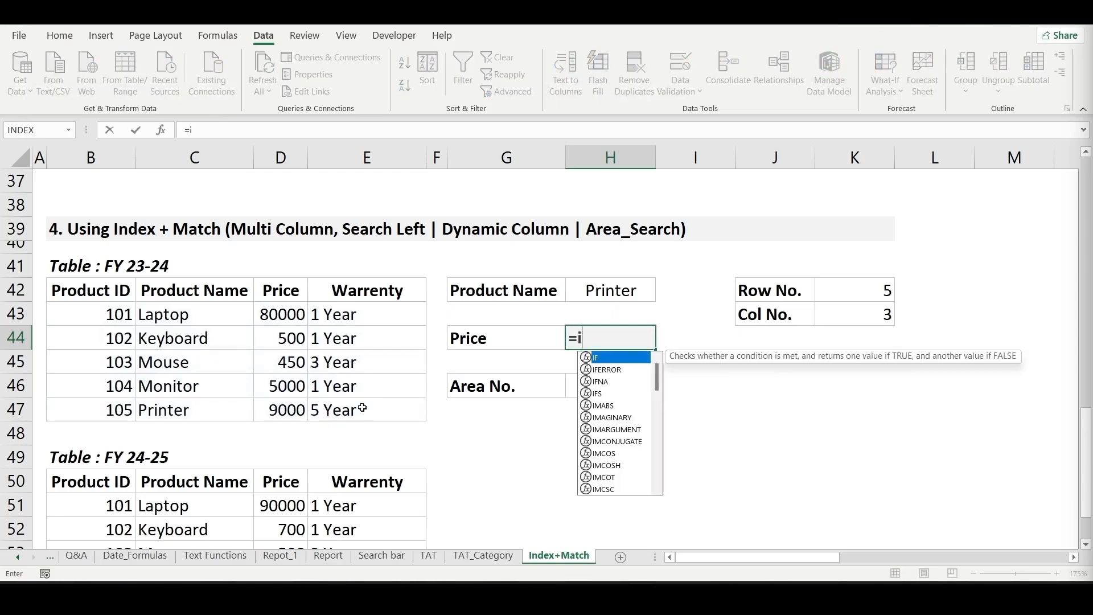
text(n)
key(Tab)
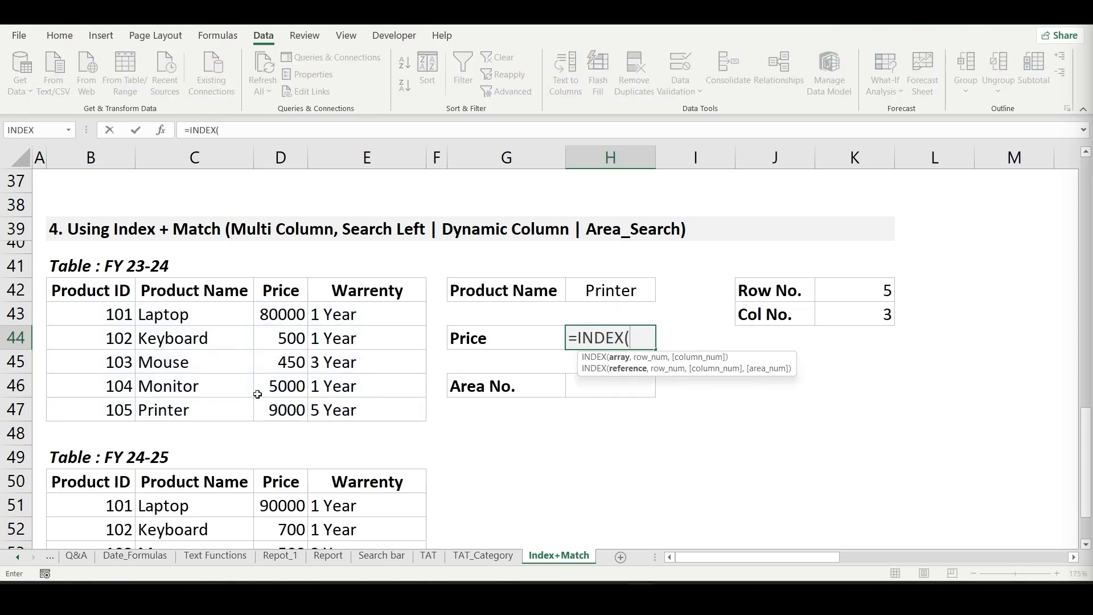
text(()
key(alt+Return)
drag(111, 315, 424, 419)
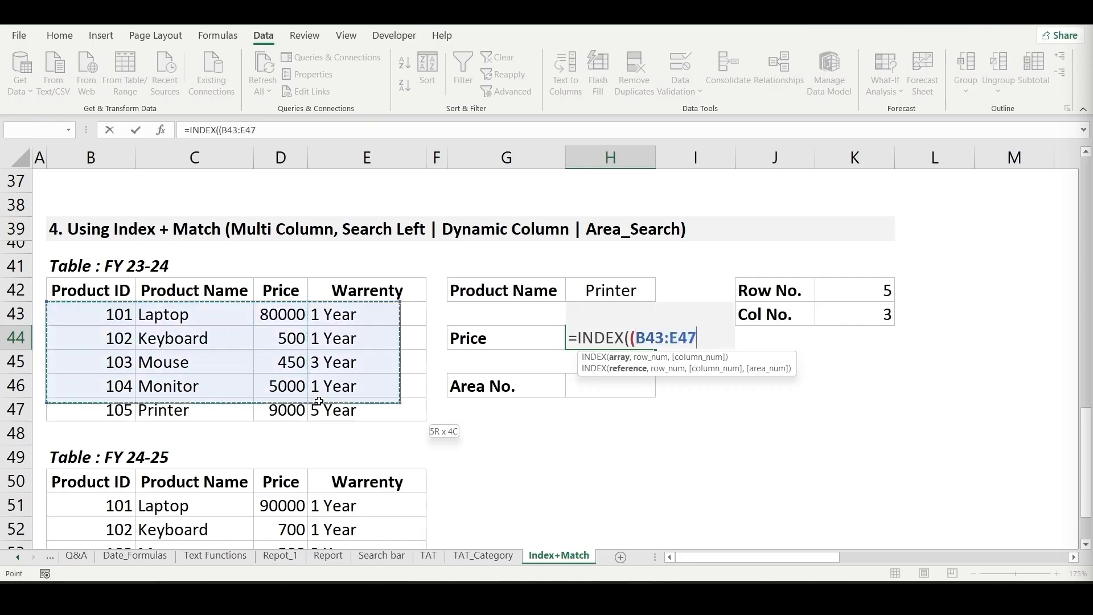
text(,)
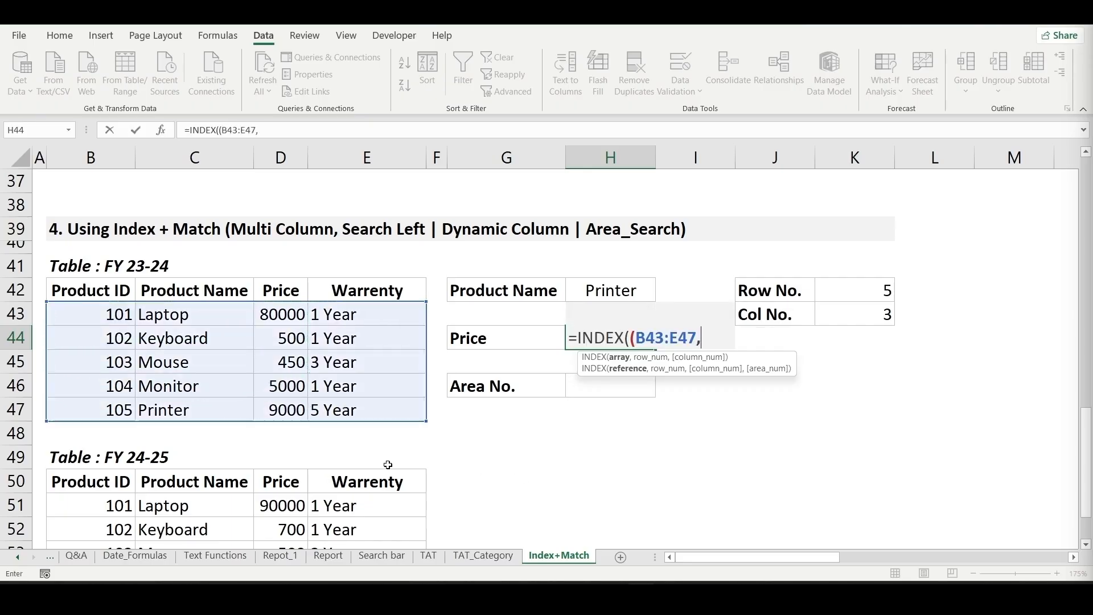
scroll(387, 464, down, 2)
drag(116, 374, 188, 397)
drag(285, 440, 396, 463)
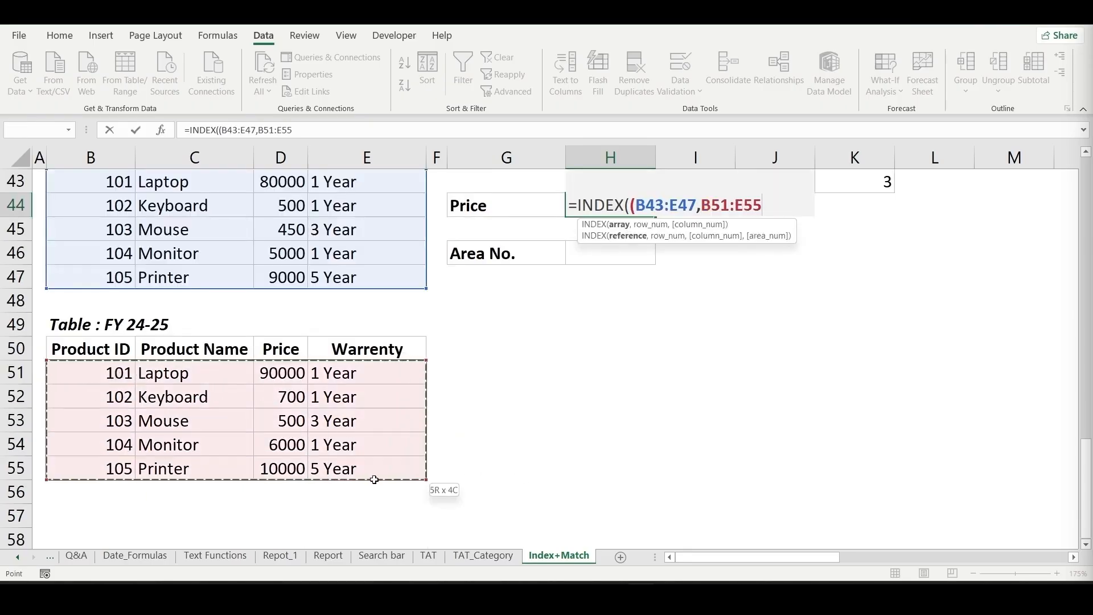
scroll(452, 398, up, 2)
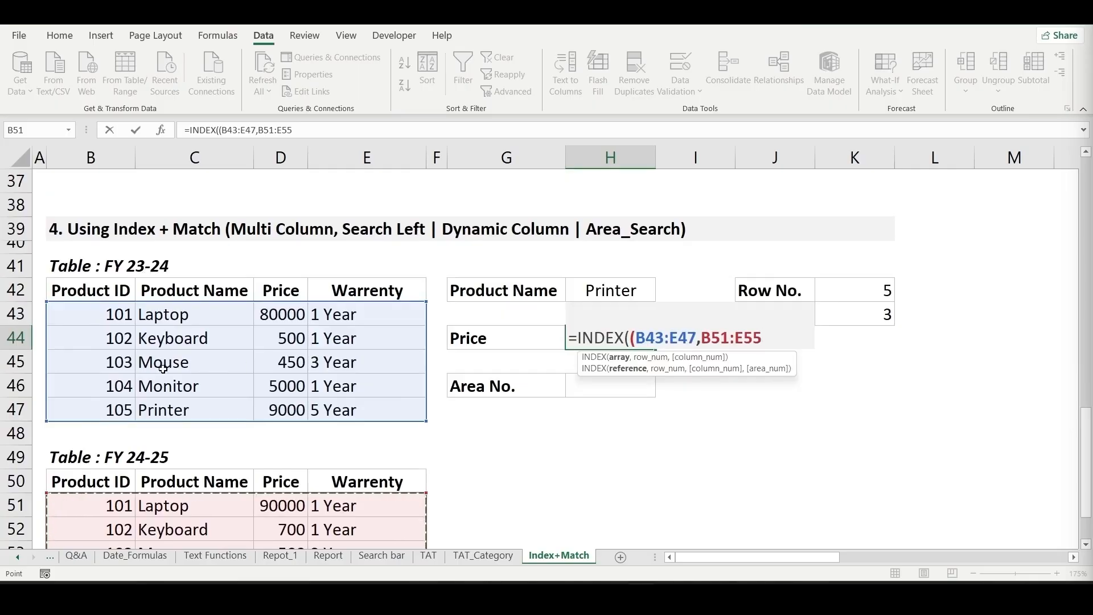
scroll(145, 416, down, 1)
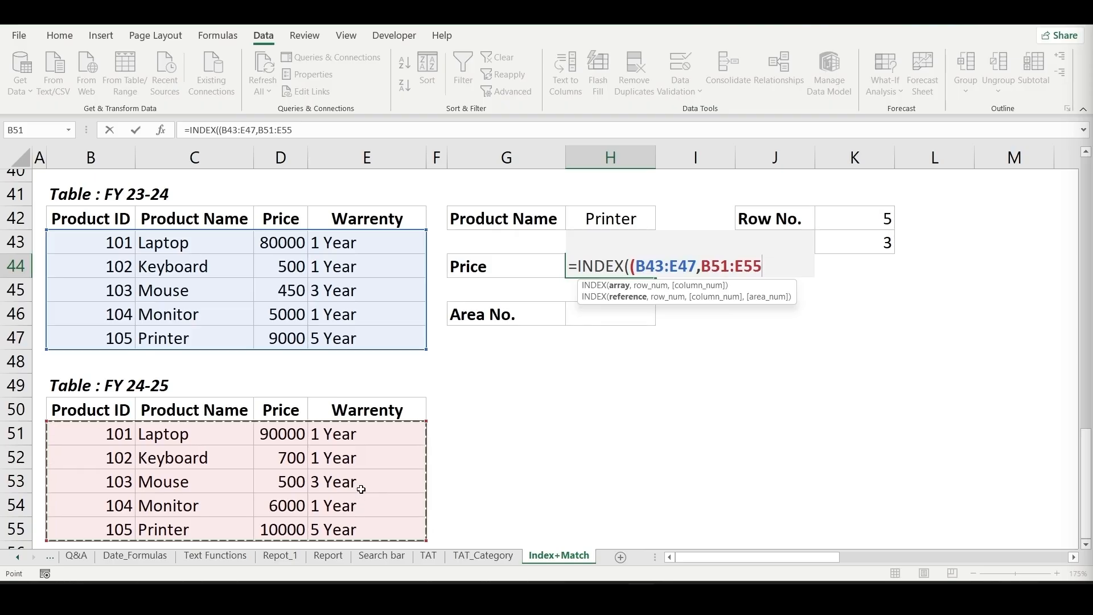
scroll(493, 415, up, 1)
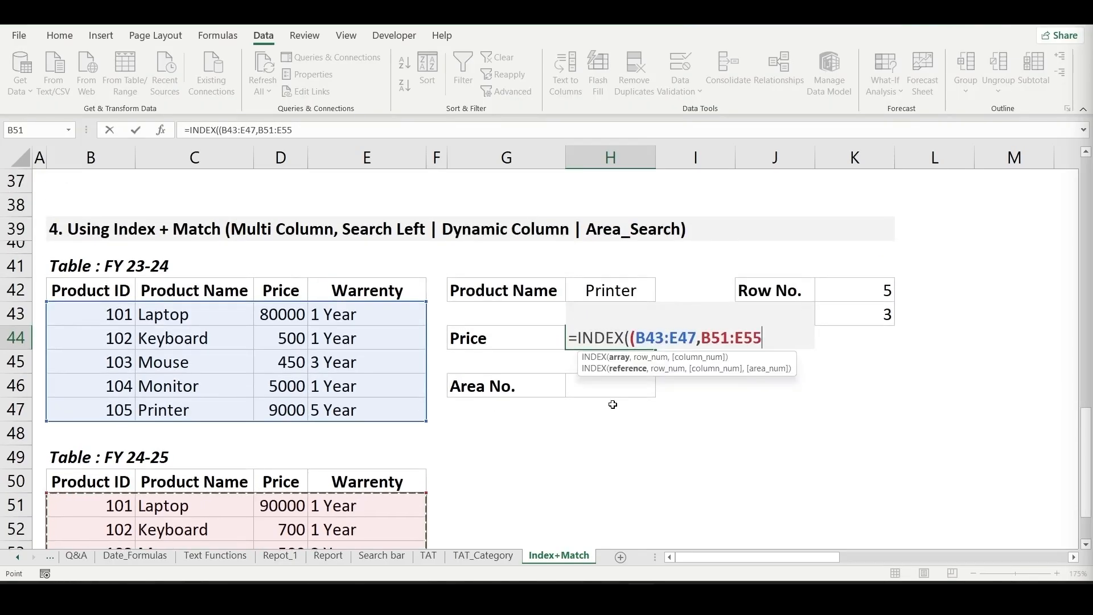
text())
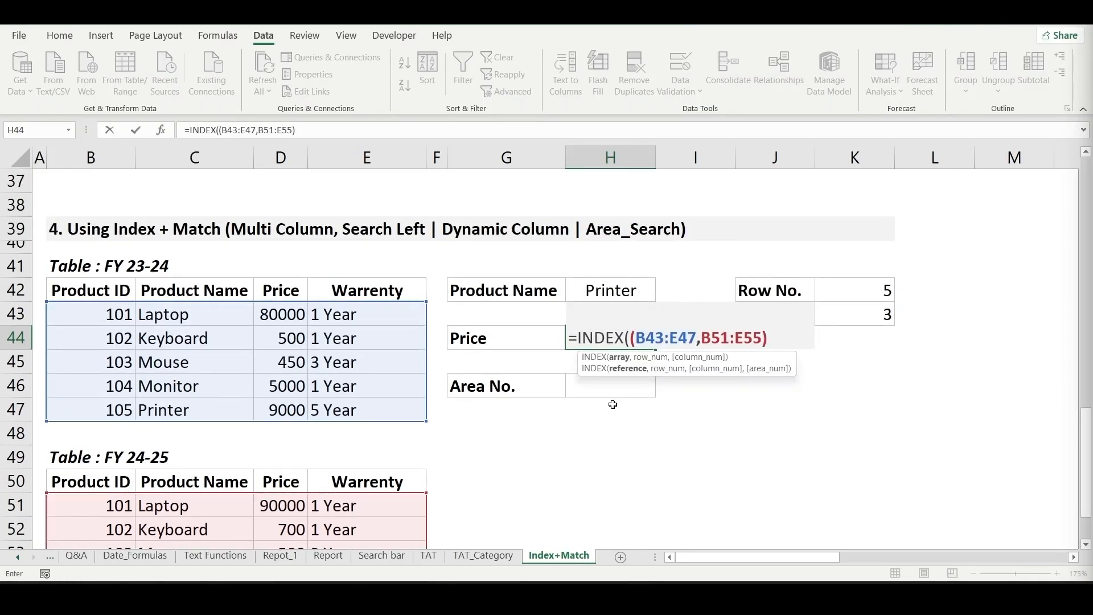
text(,)
- Complete the H44 formula as =INDEX((B43:E47,B51:E55),K42,K43,H46), using the row, column and area number cells
click(848, 291)
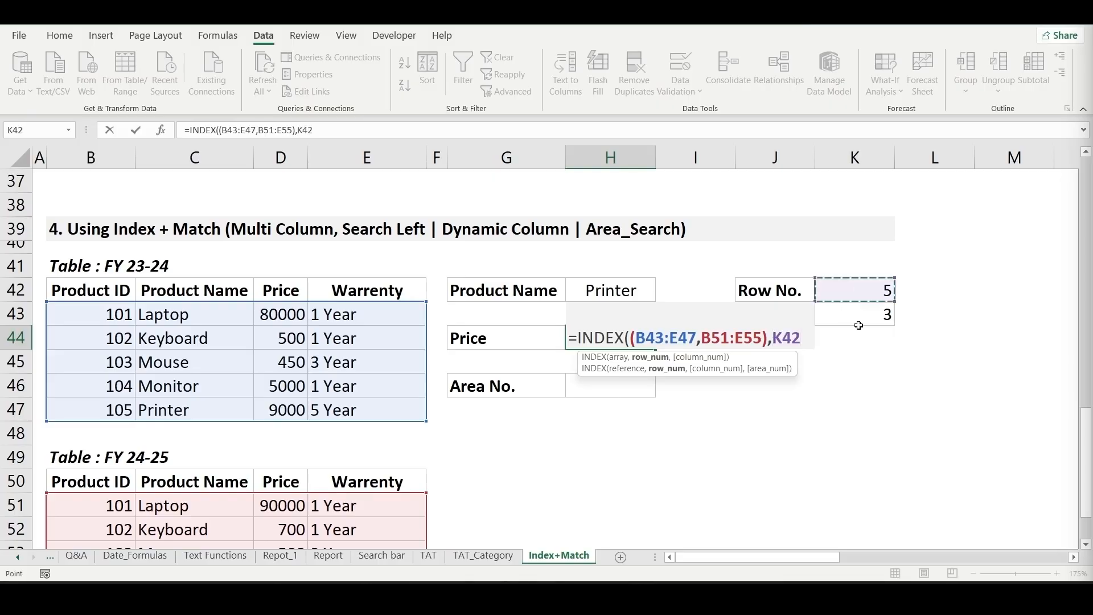
text(,)
click(862, 318)
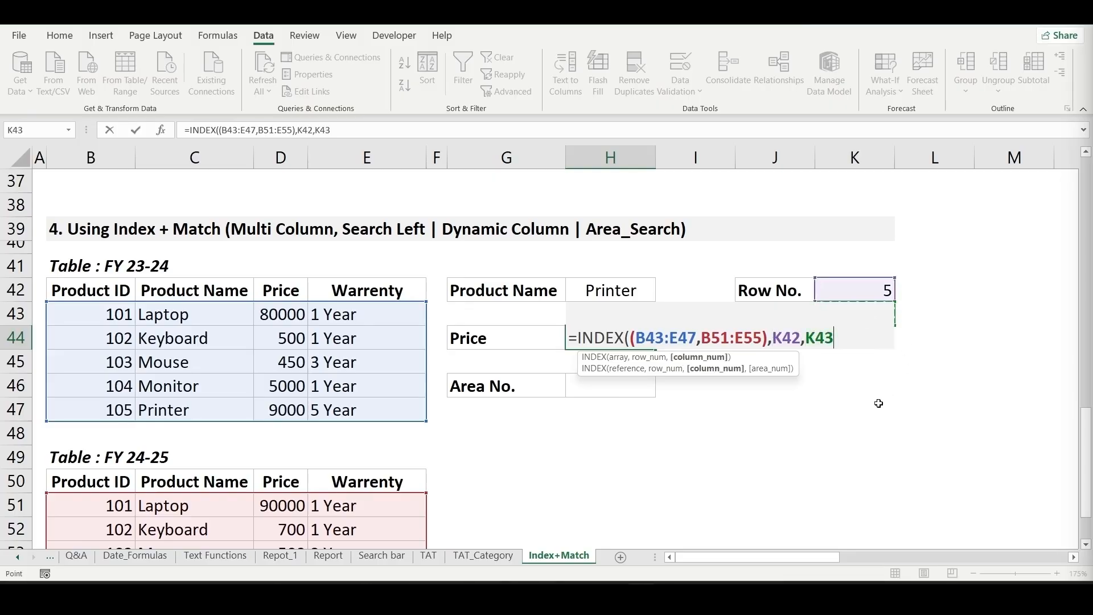
text(,)
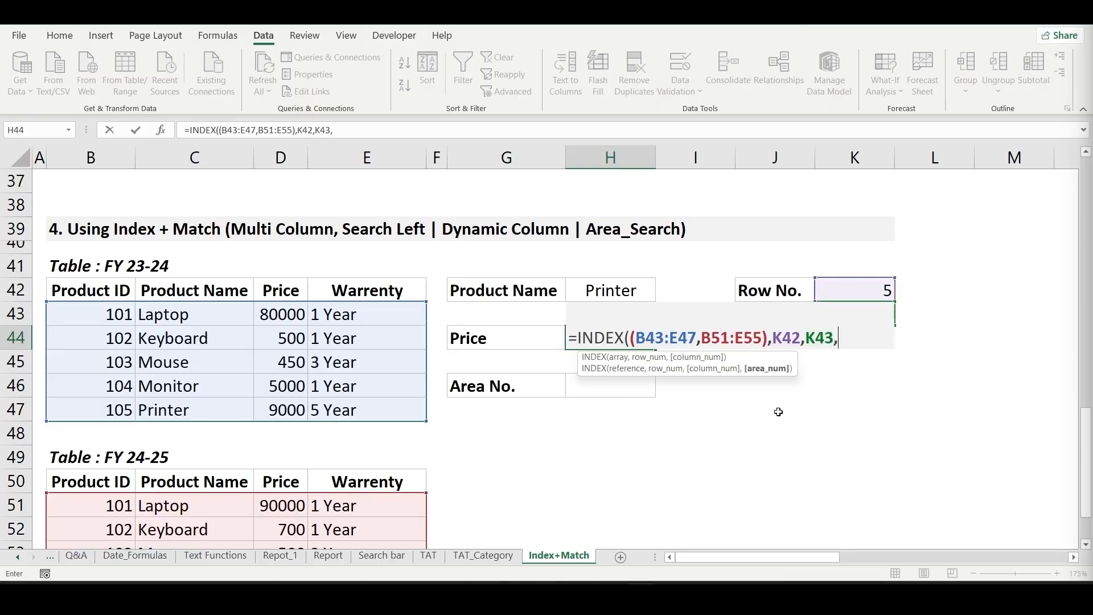
click(580, 393)
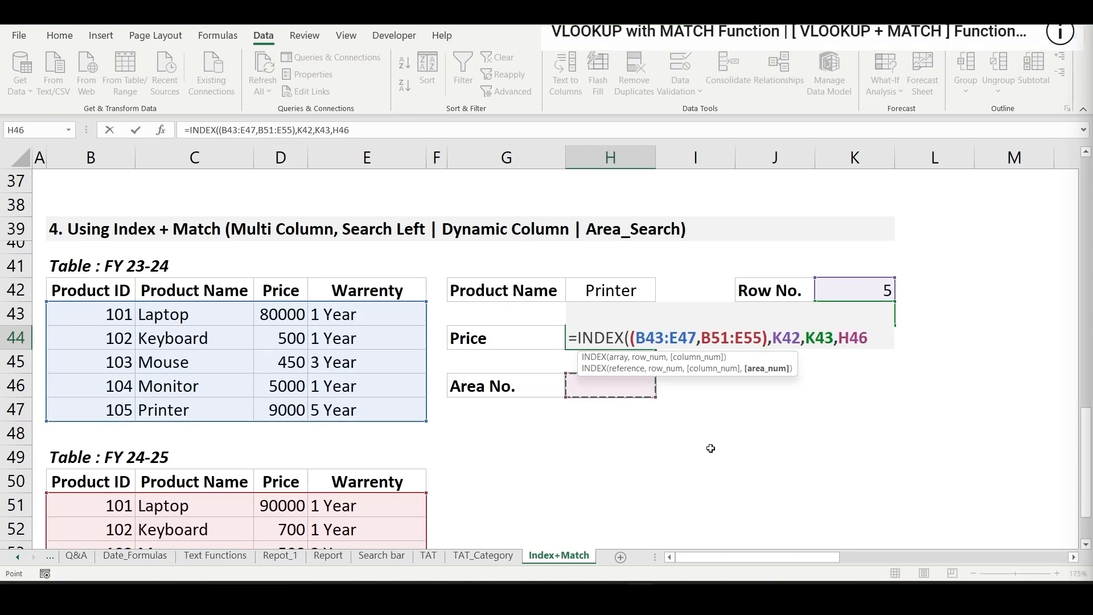
text())
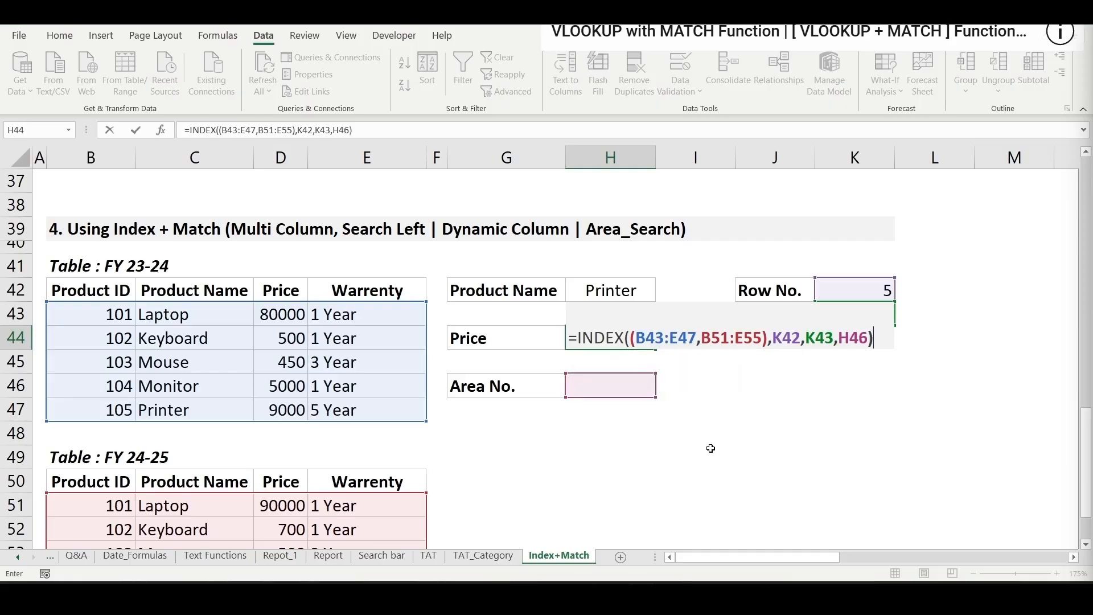
key(Return)
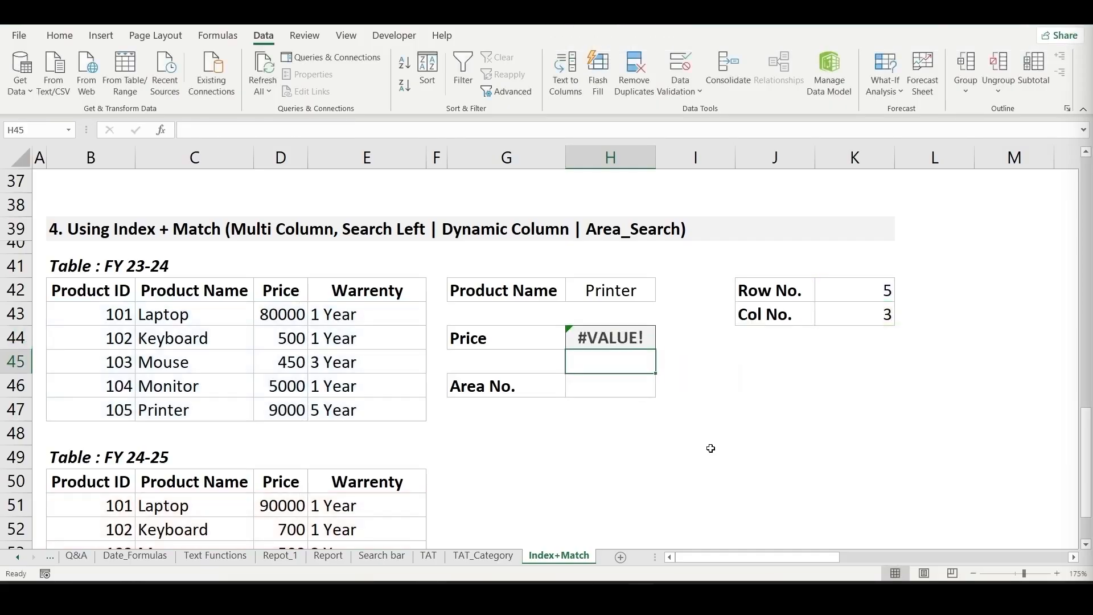
- Compare the FY 23-24 and FY 24-25 data ranges and set the Area No. in H46 to 1
key(Down)
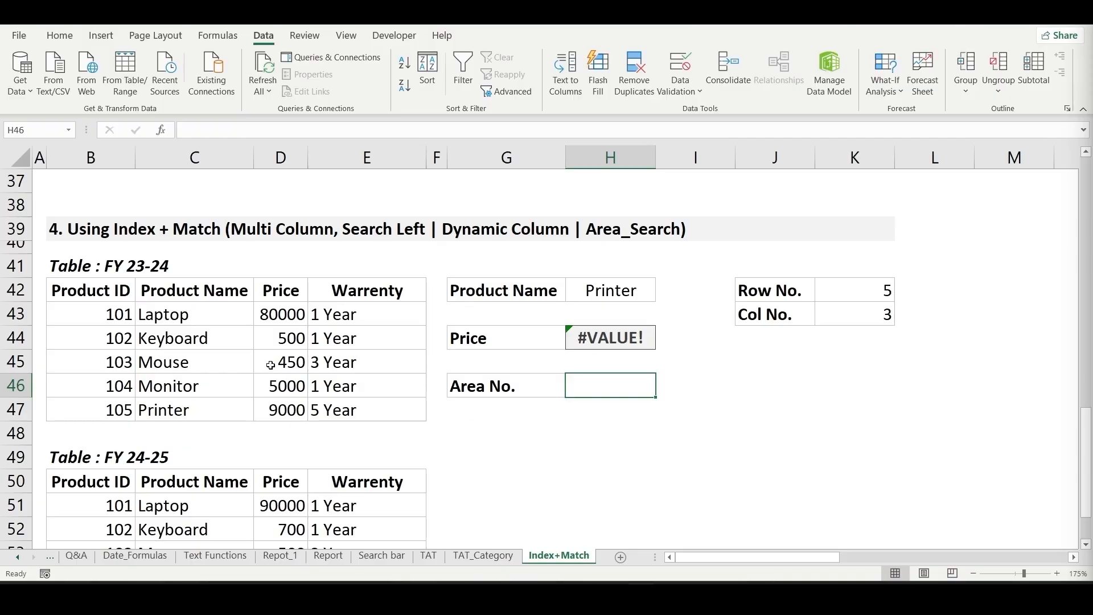
drag(77, 316, 359, 415)
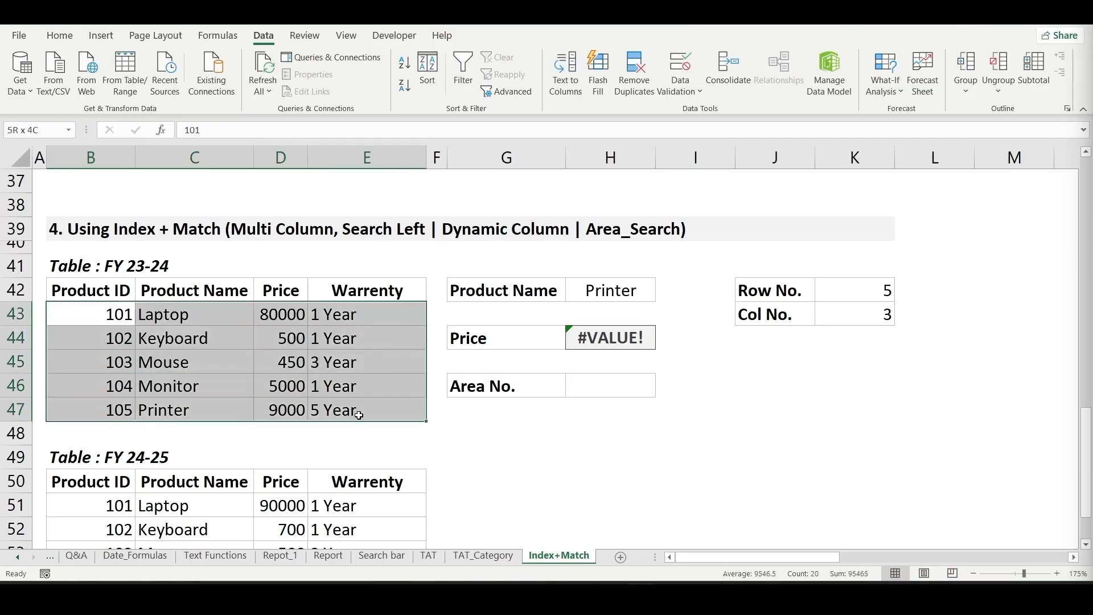
scroll(213, 378, down, 1)
drag(109, 432, 337, 533)
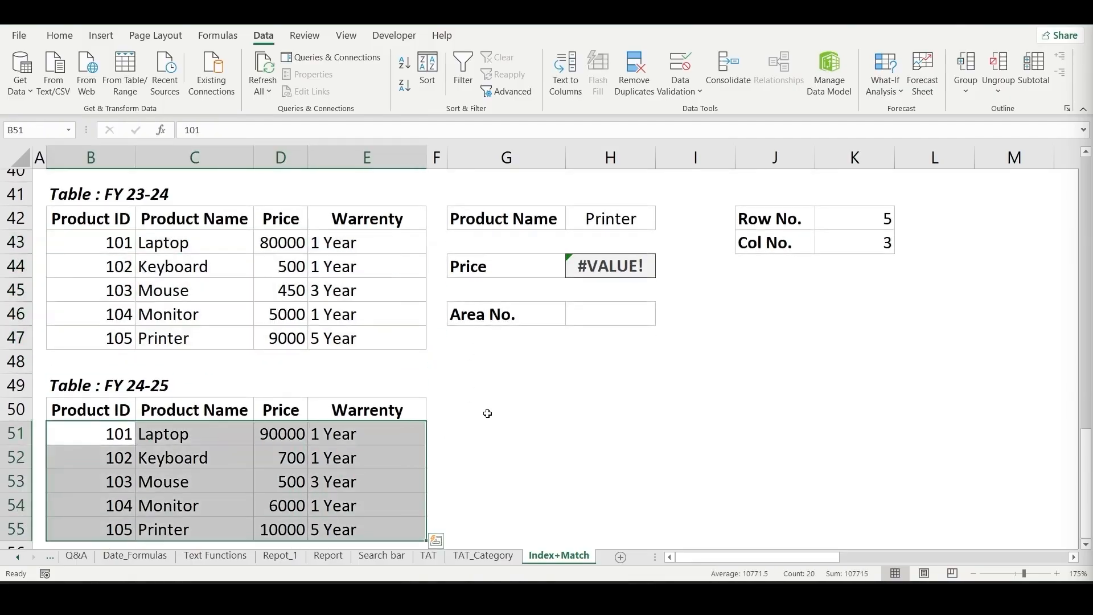
click(488, 412)
scroll(488, 412, up, 2)
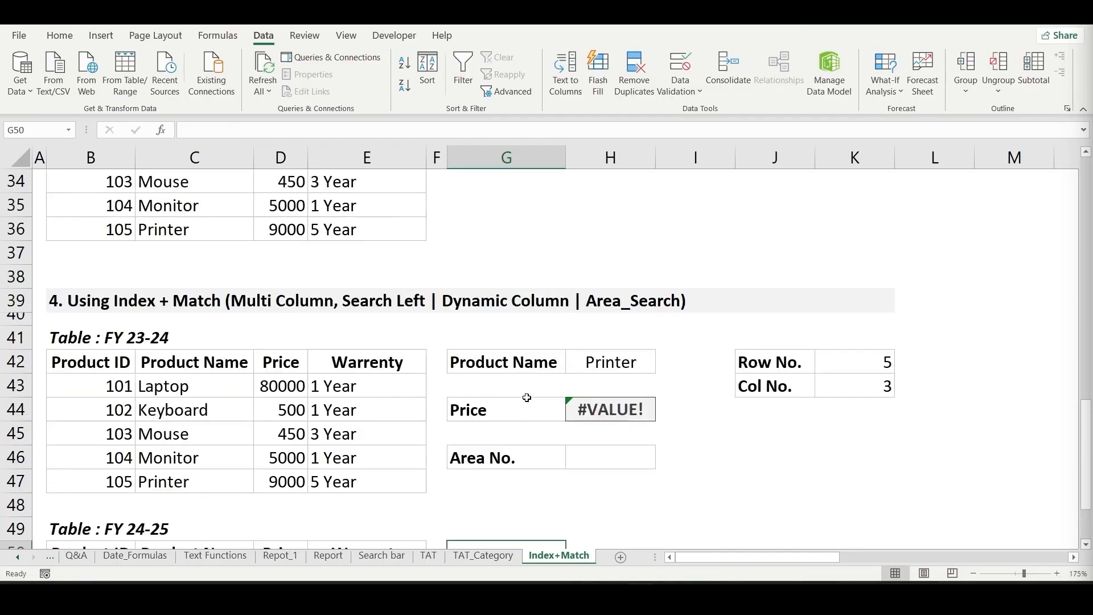
click(596, 455)
text(1)
key(Return)
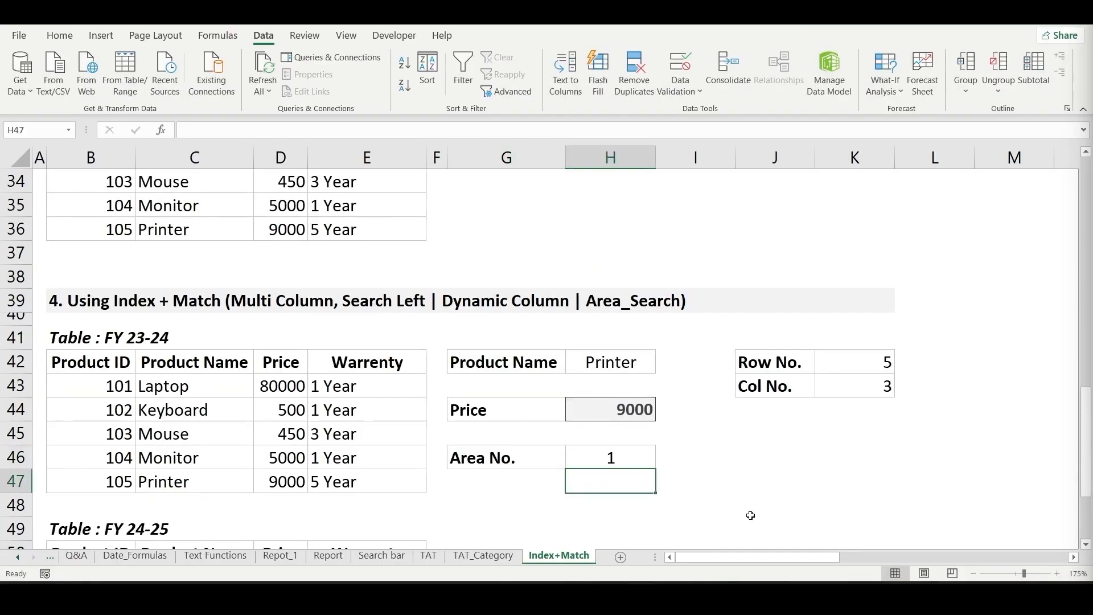
key(Left)
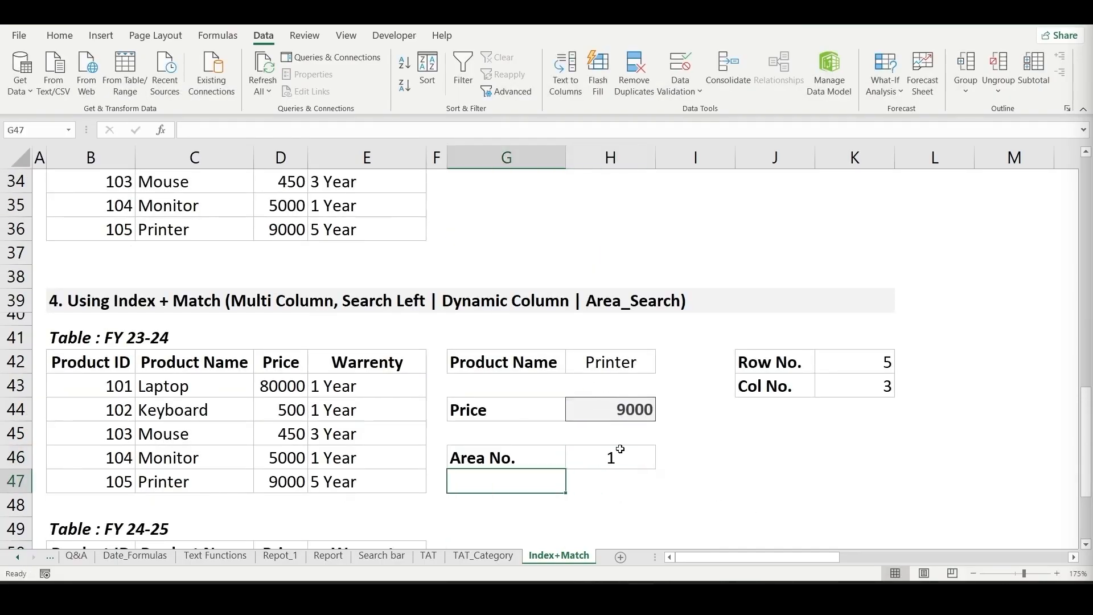
- Set the Area No. in H46 to 2 and compare the returned price with the Printer row of the FY 24-25 table
scroll(617, 447, down, 1)
click(297, 416)
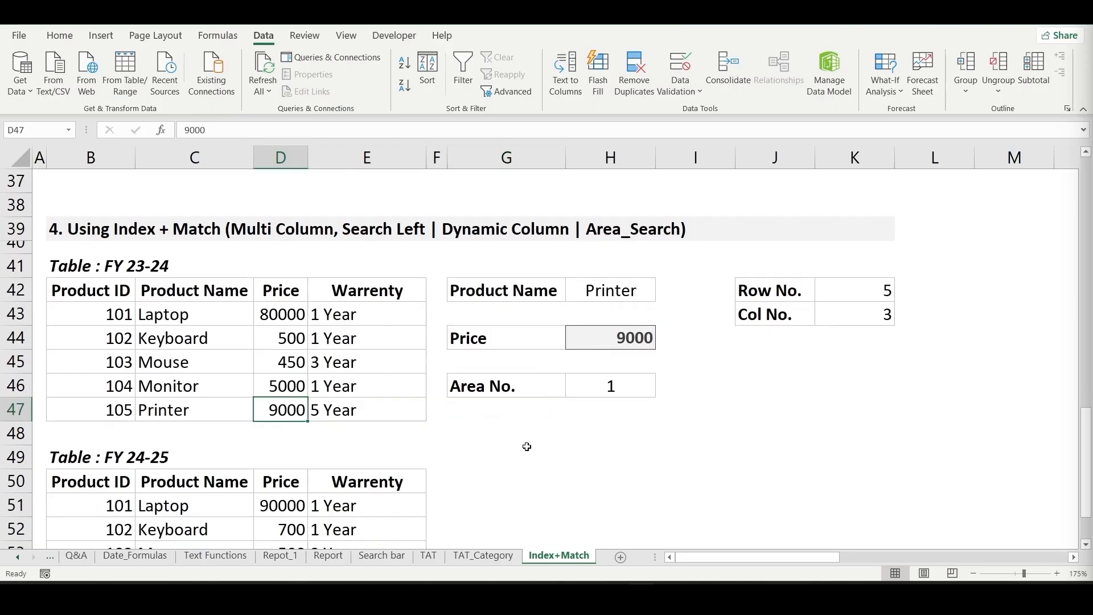
click(591, 409)
click(635, 391)
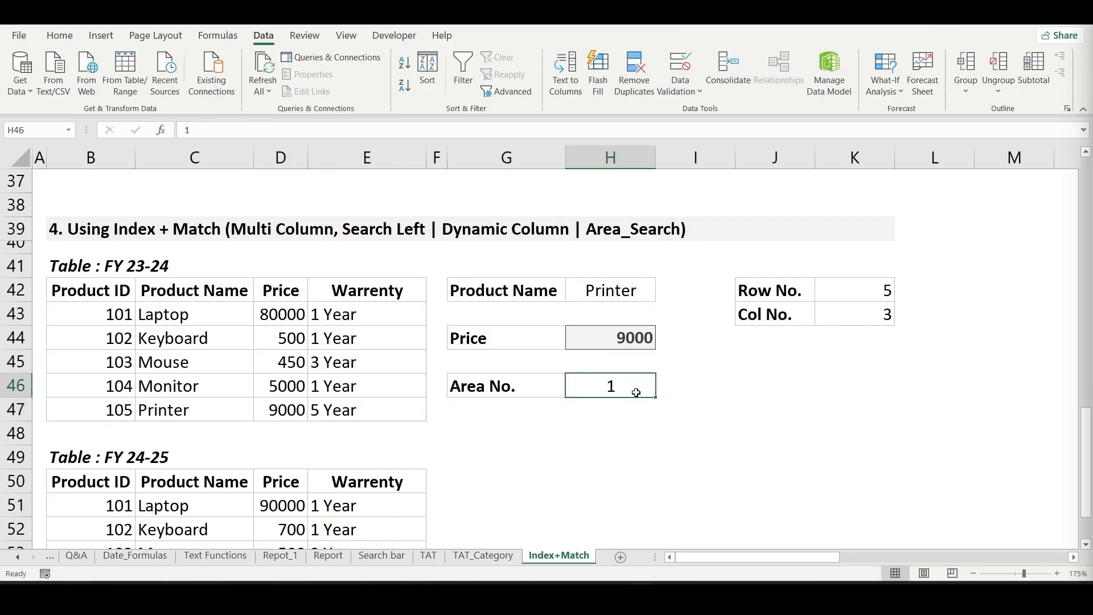
text(2)
key(Return)
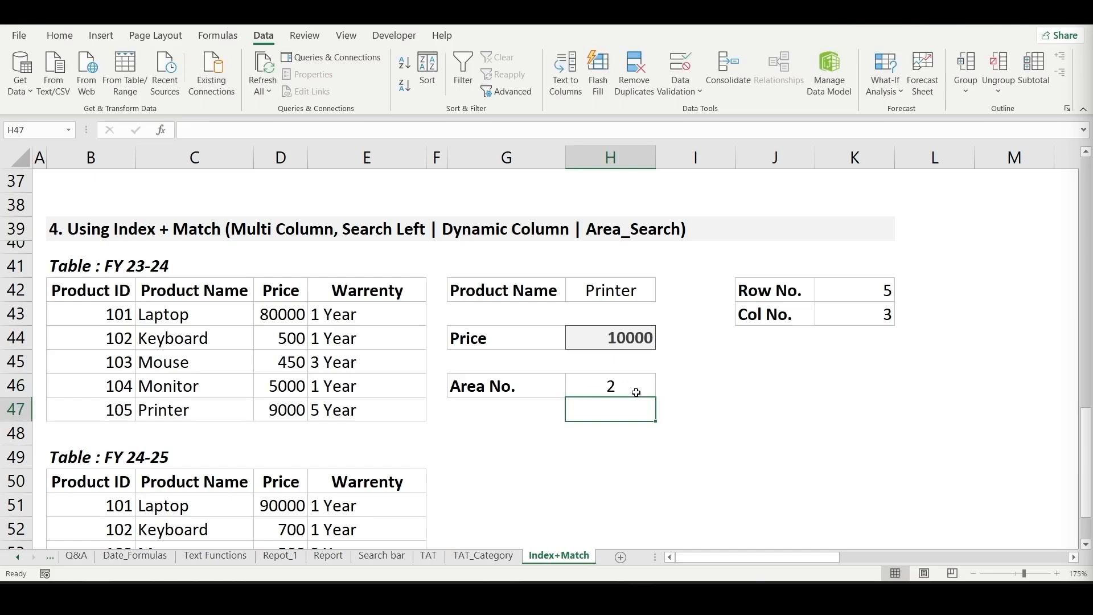
scroll(636, 392, down, 1)
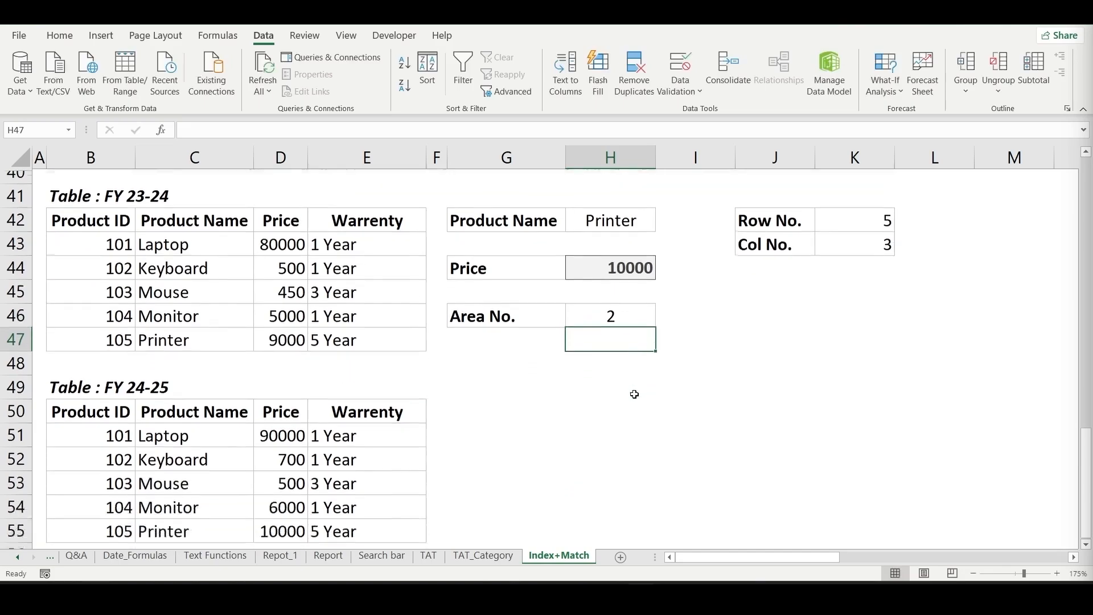
click(300, 520)
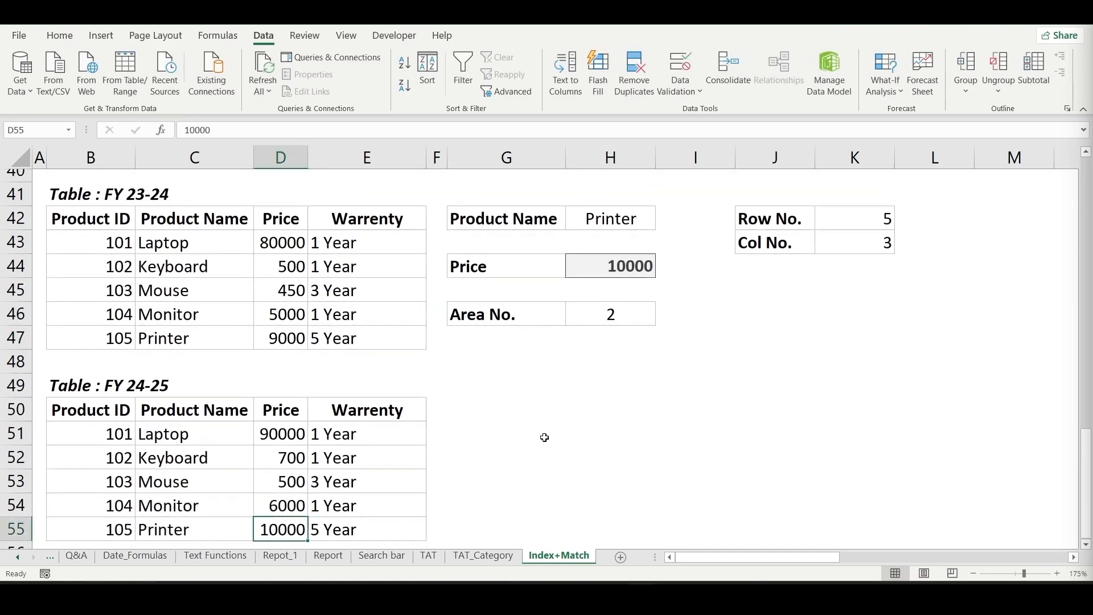
- Choose Keyboard as the Product Name in H42 and check the INDEX price formula in H44
click(523, 281)
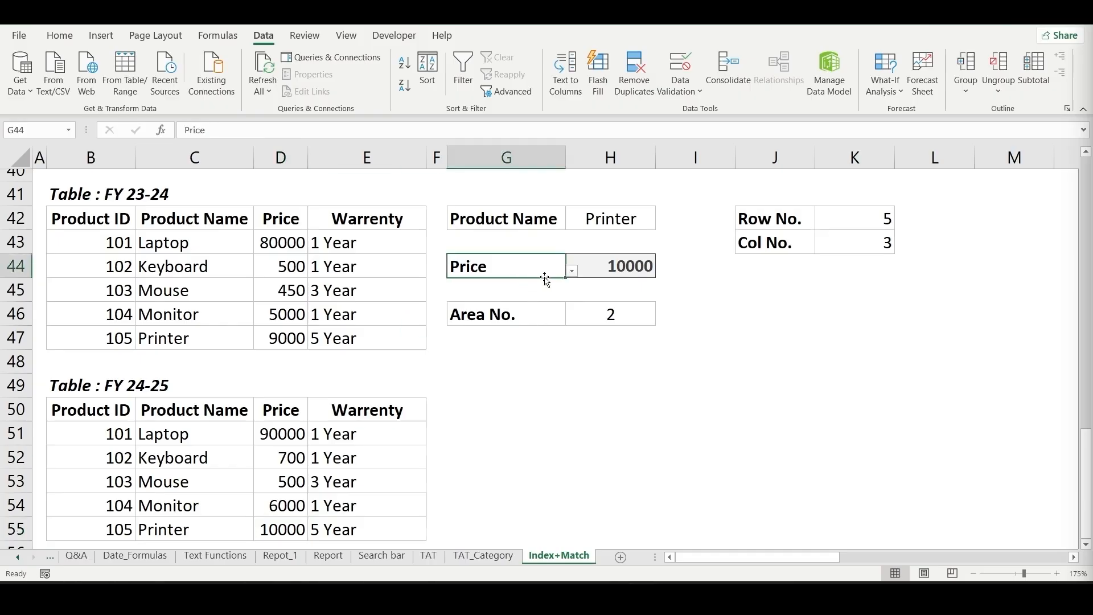
click(521, 312)
click(589, 222)
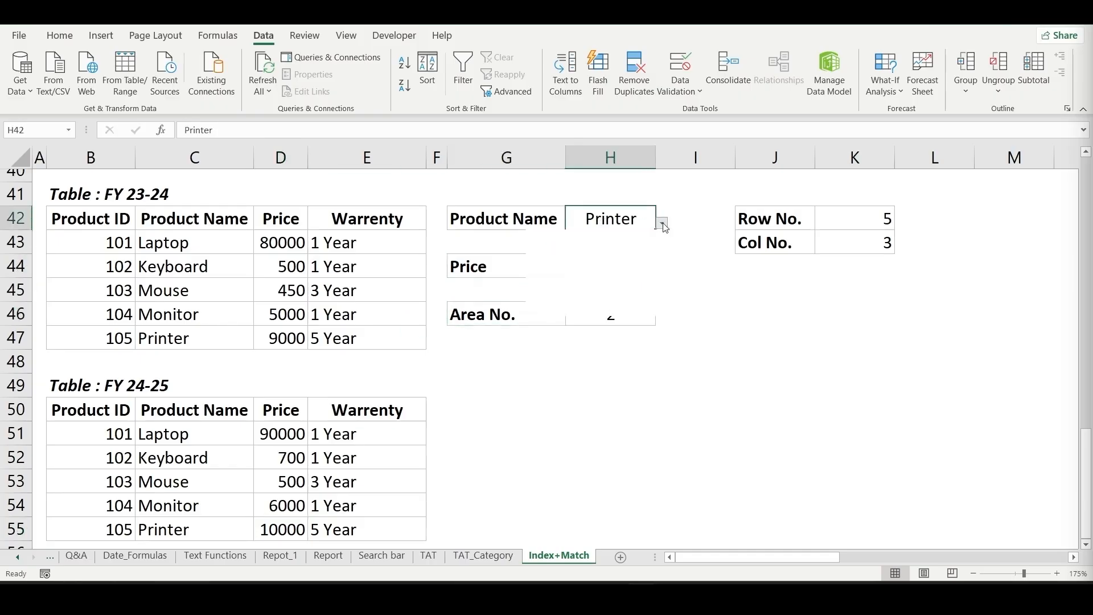
click(662, 223)
click(568, 252)
click(607, 407)
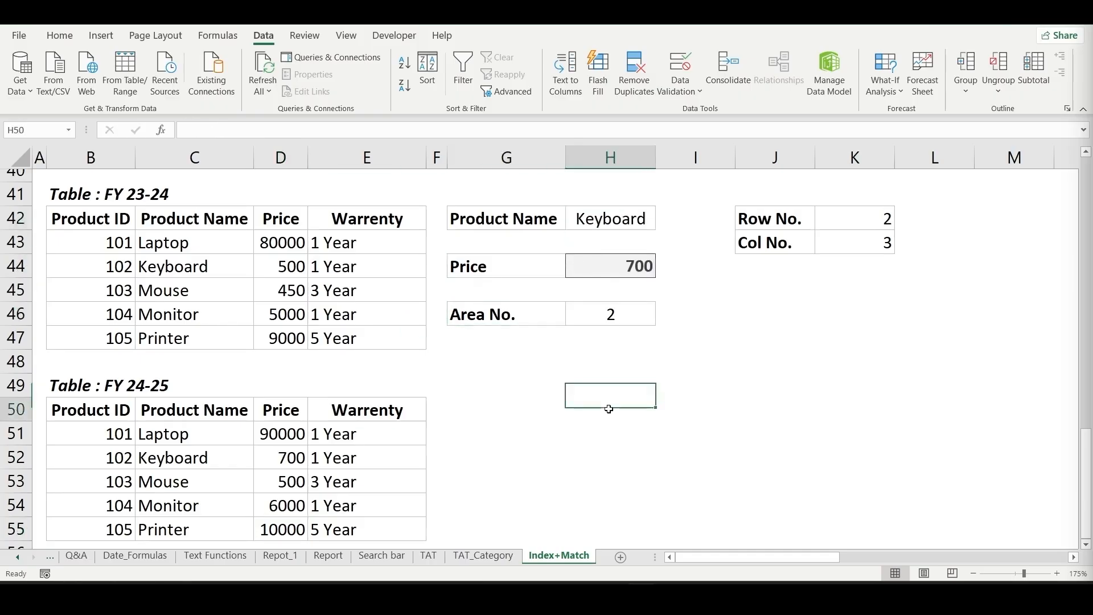
click(616, 272)
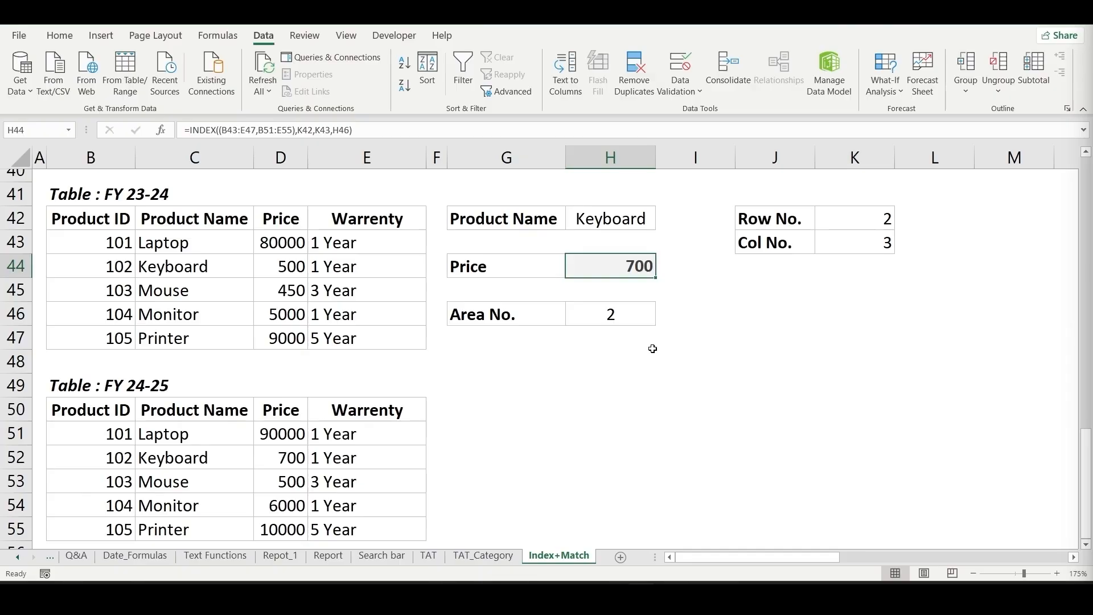
- Set the Area No. in H46 back to 1 to look up the Keyboard price in the FY 23-24 table
click(640, 315)
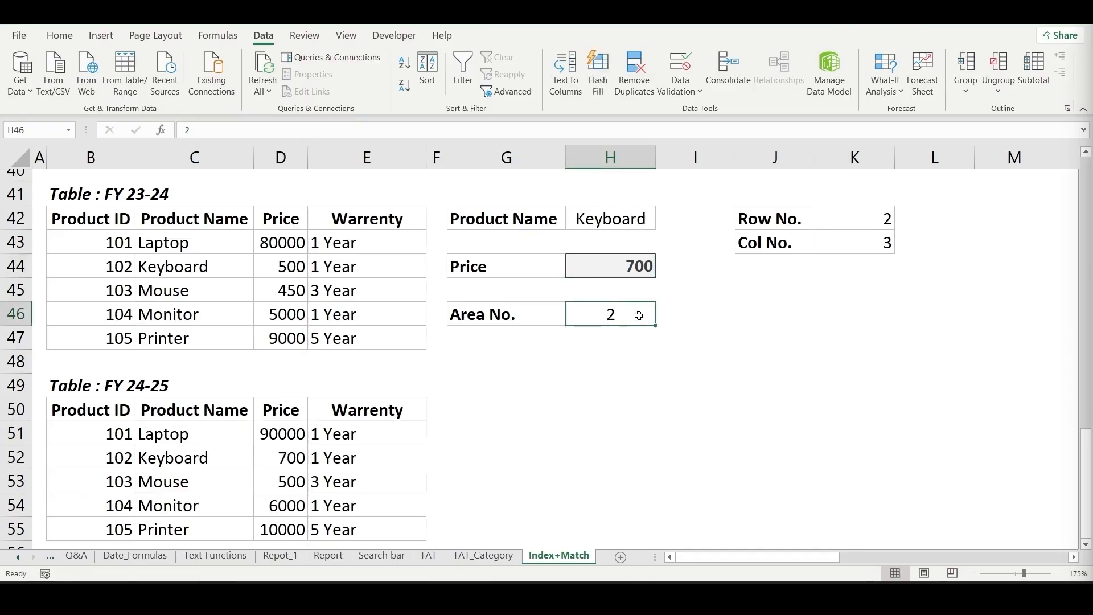
text(1)
key(Return)
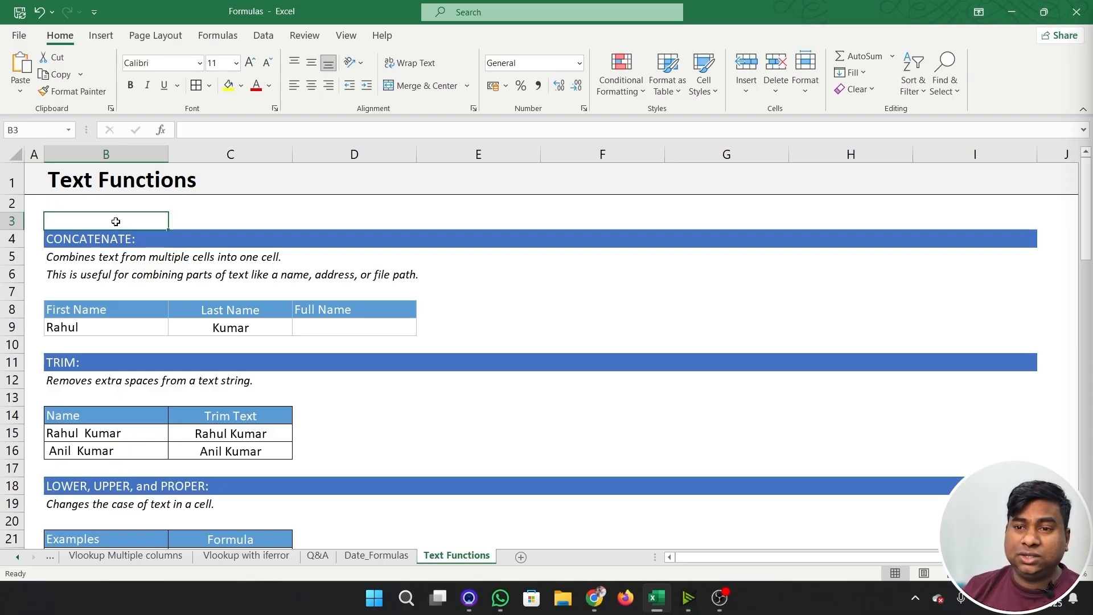
- Start a CONCATENATE formula in the Full Name cell D9 of the Text Functions sheet
click(347, 327)
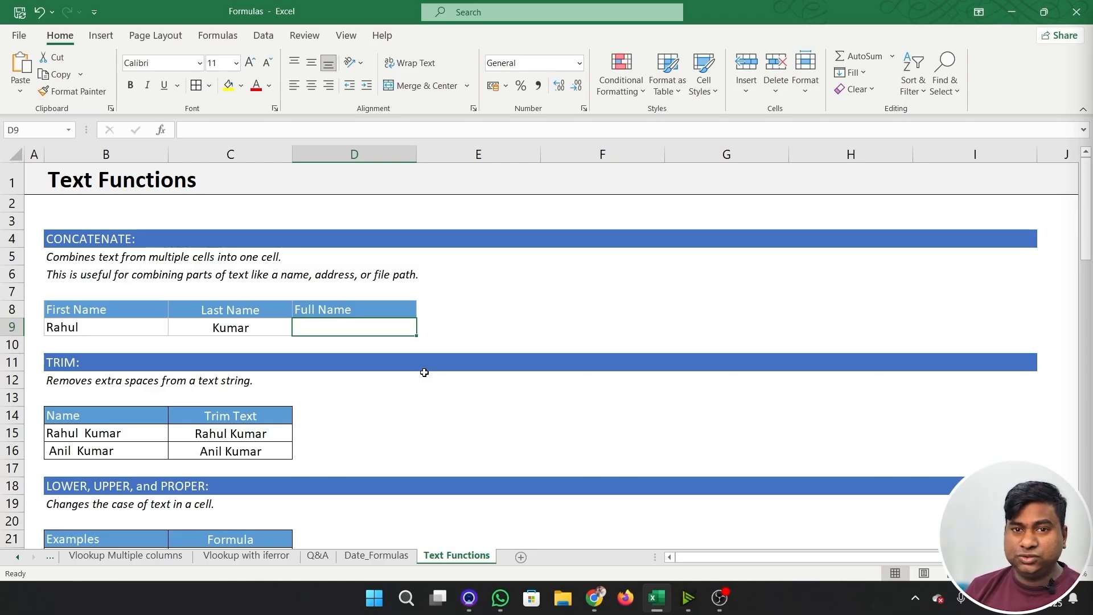
text(=)
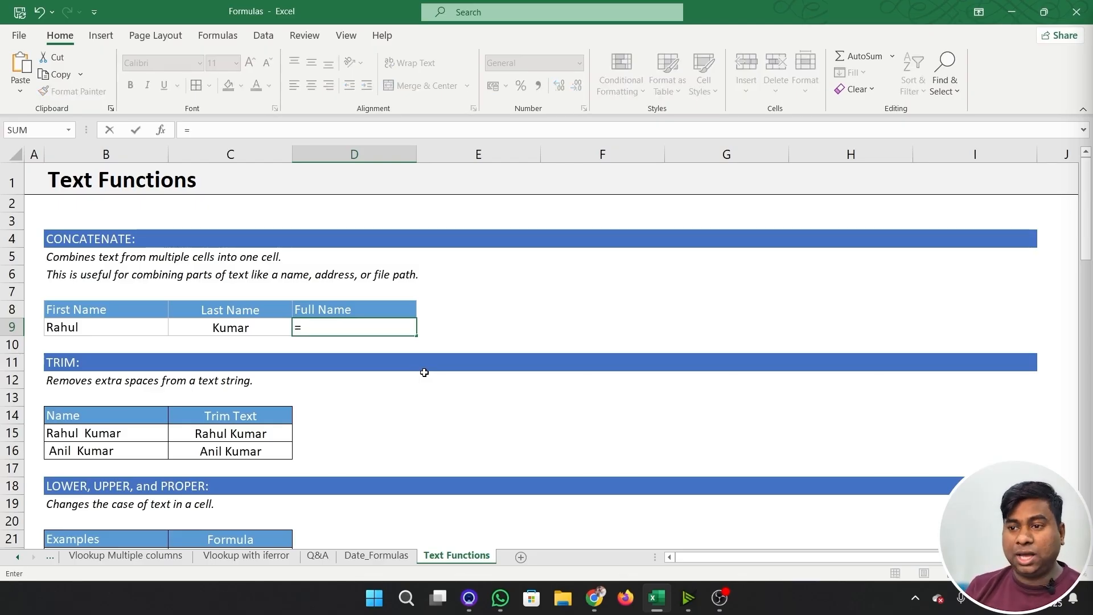
text(con)
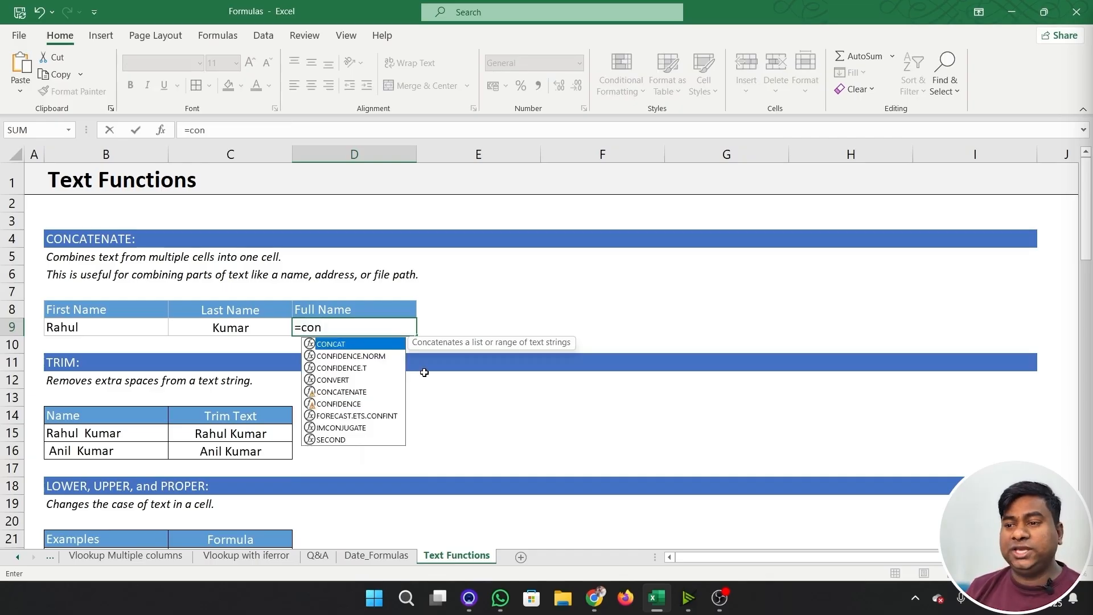
key(Down)
key(Down)
key(Down)
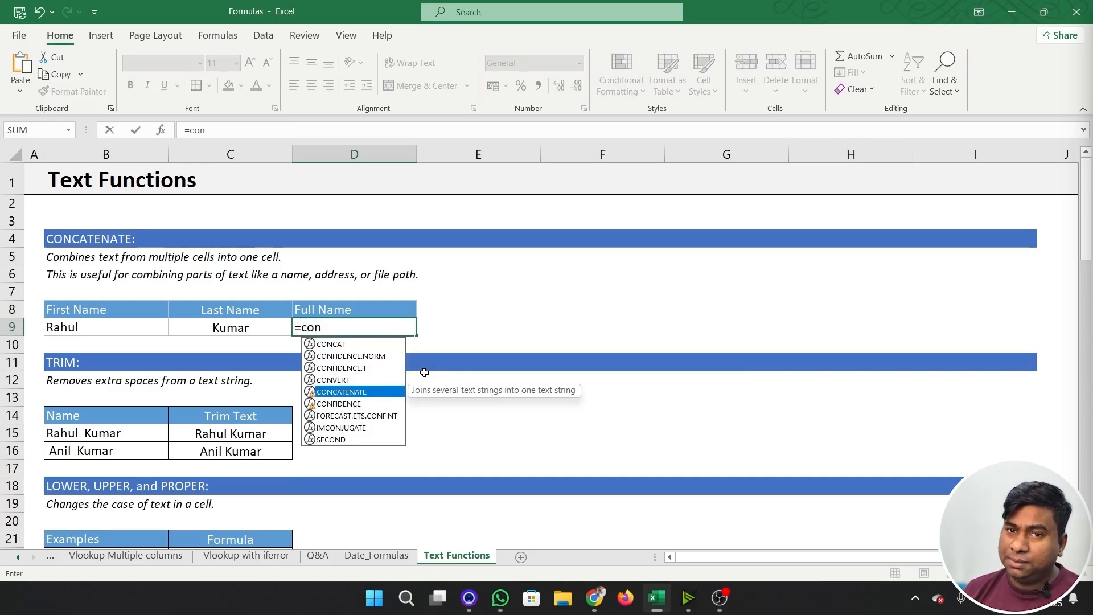
key(Tab)
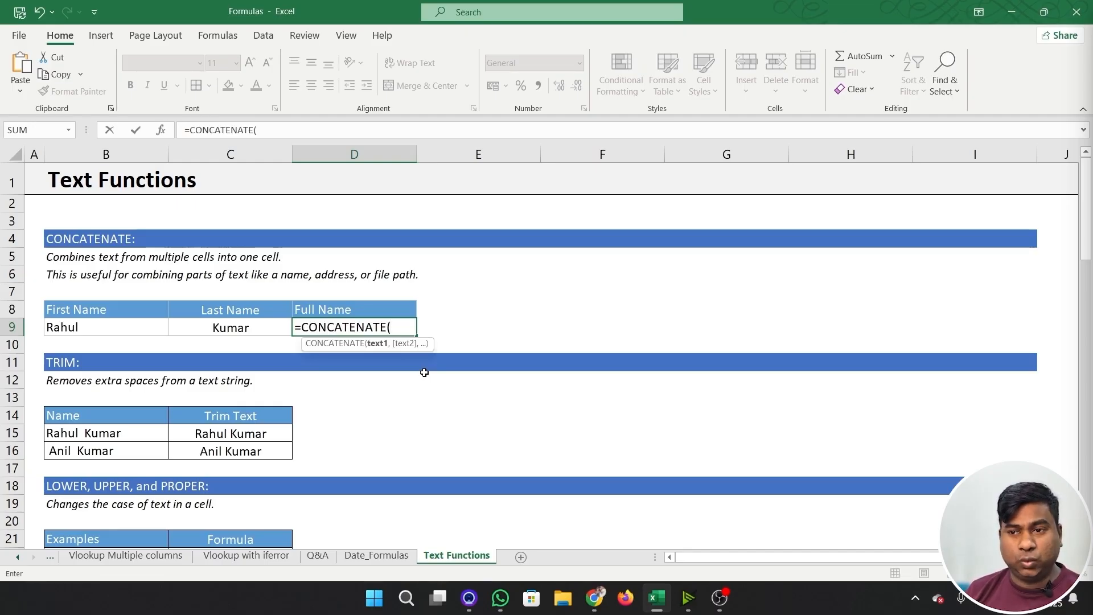
text(,,)
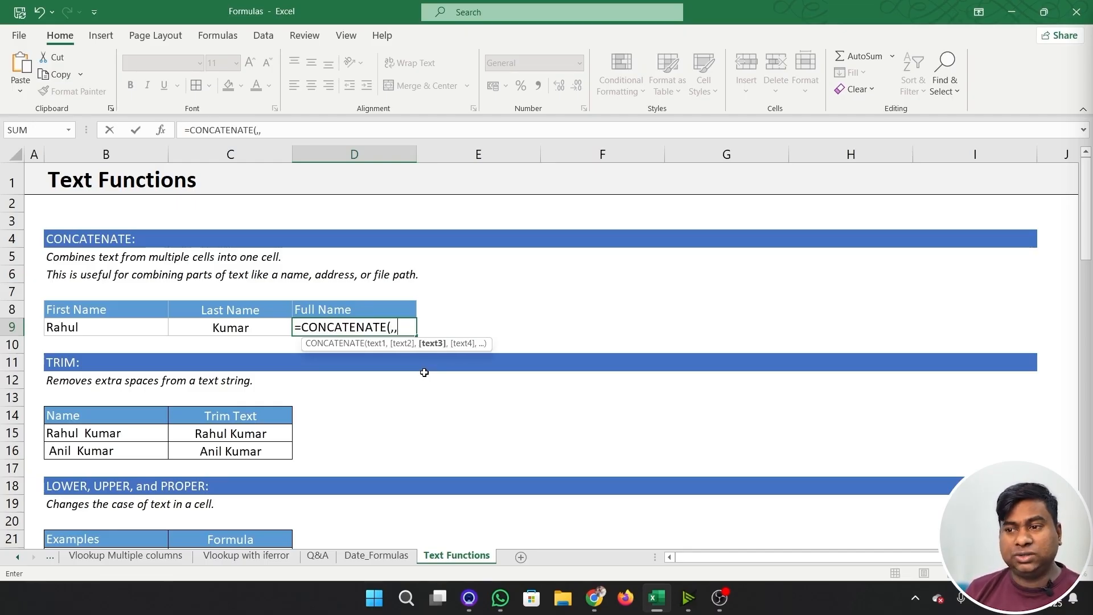
text(,,)
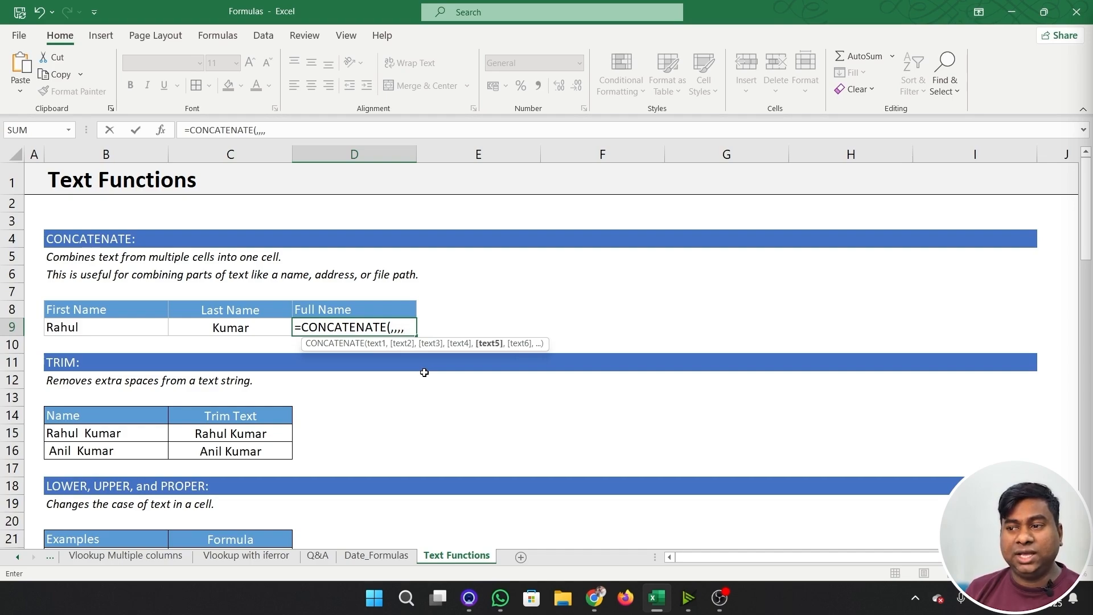
key(BackSpace)
key(BackSpace)
key(BackSpace)
key(BackSpace)
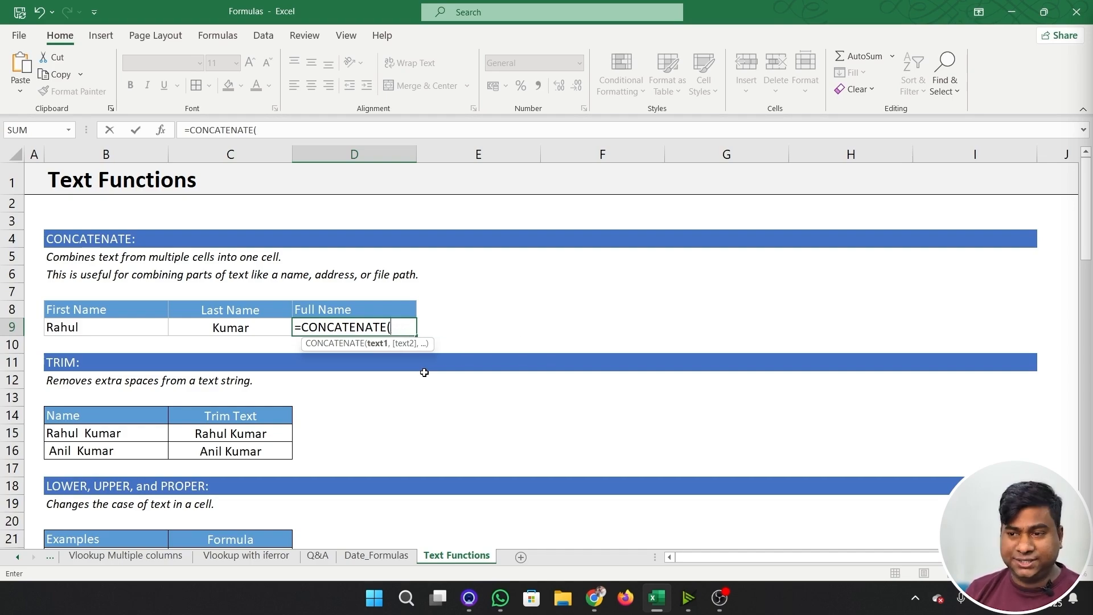
- Complete the D9 formula as =CONCATENATE(B9,C9) to join the first and last name cells
click(107, 327)
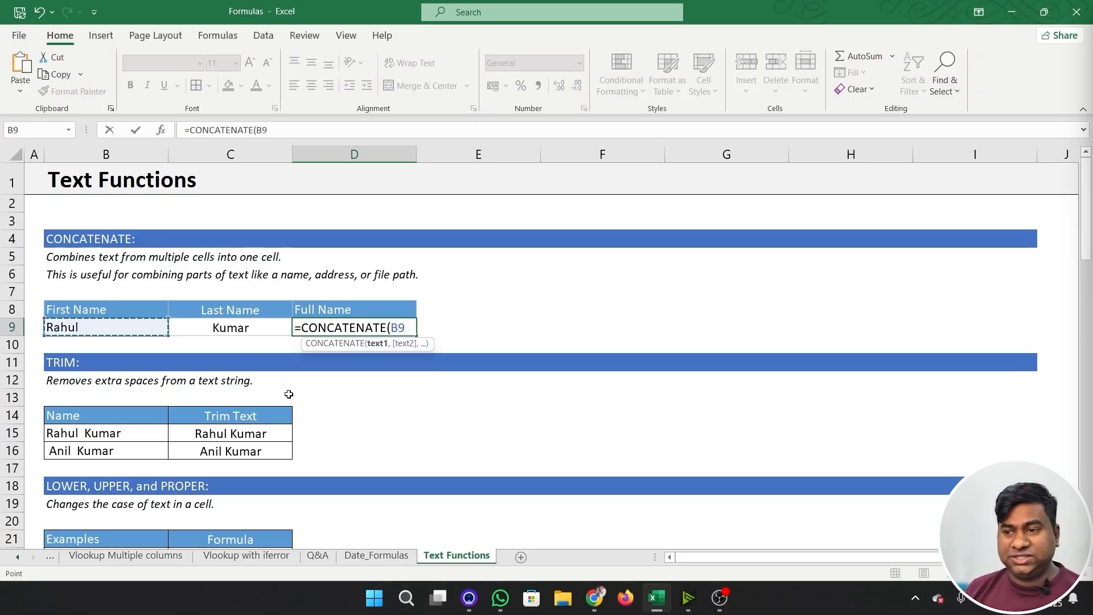
text(,)
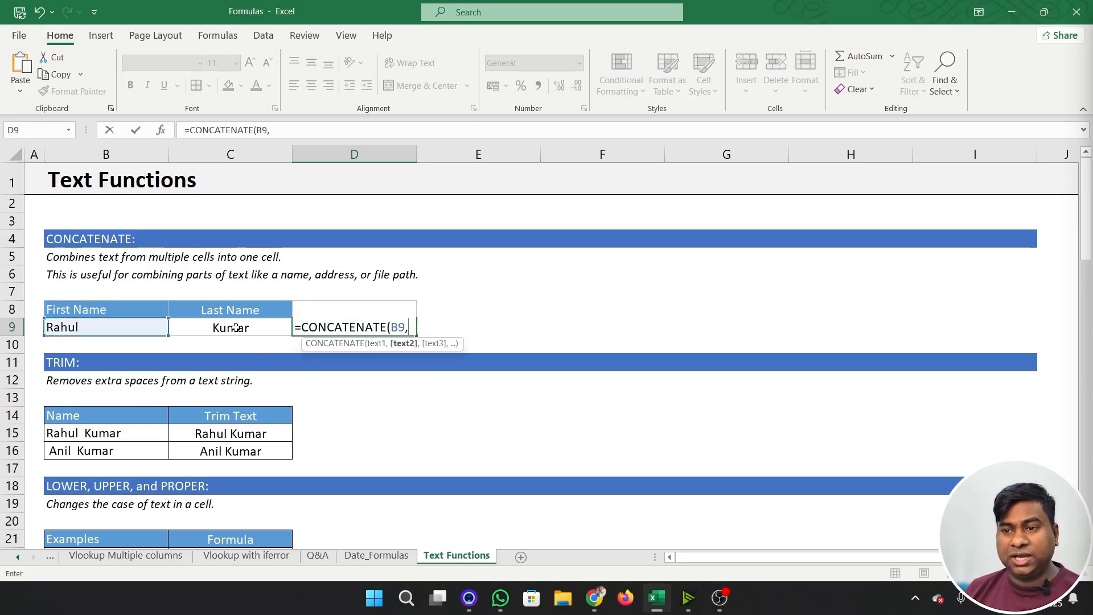
click(236, 327)
key(Return)
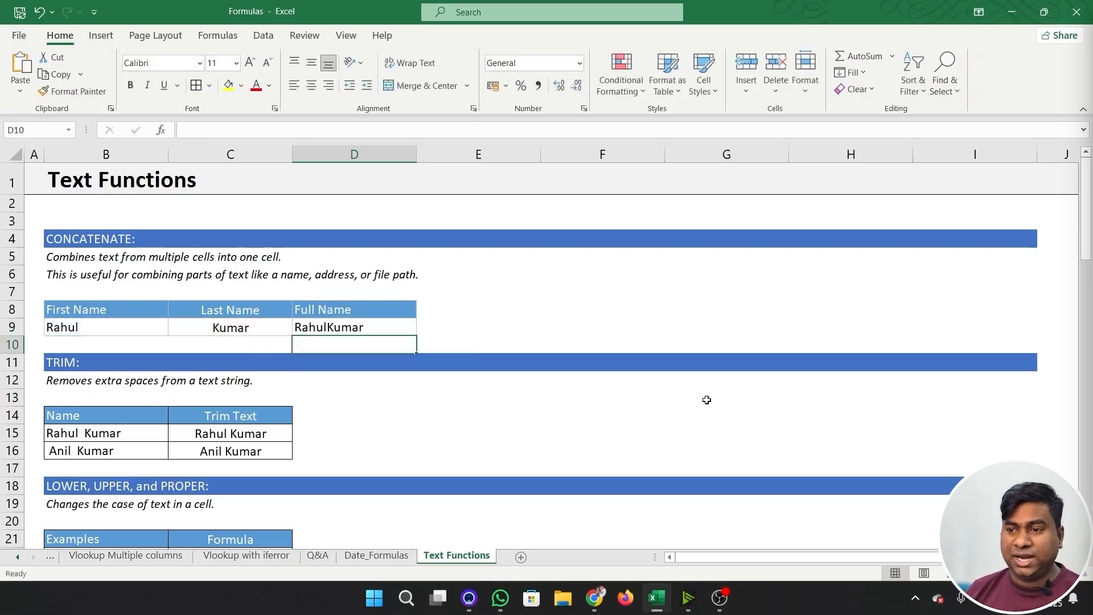
- Begin a new CONCATENATE formula in D9, replacing the existing one
click(404, 328)
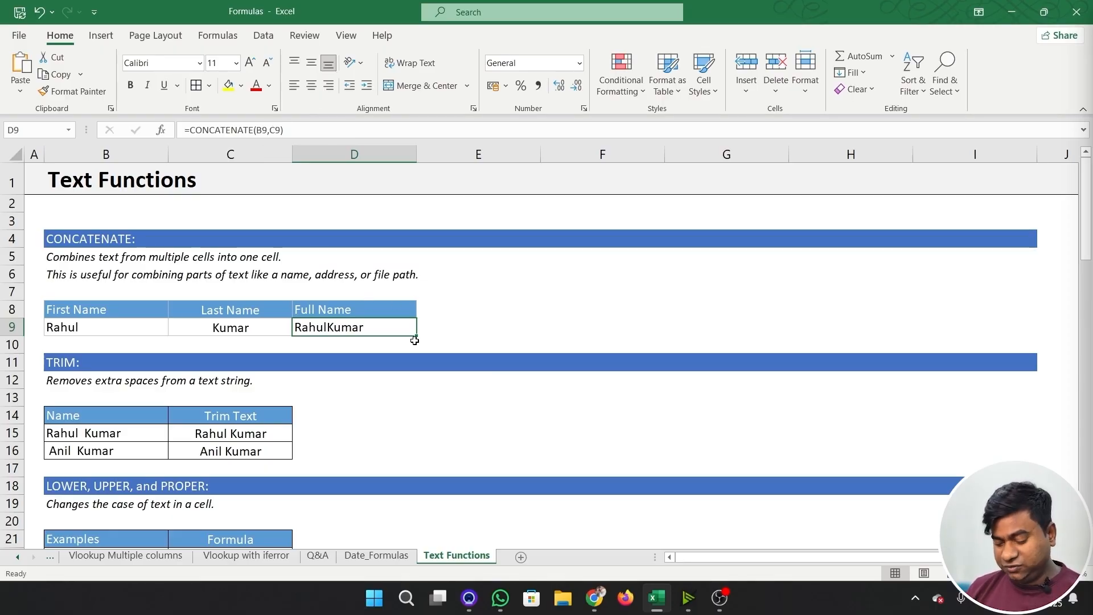
text(=con)
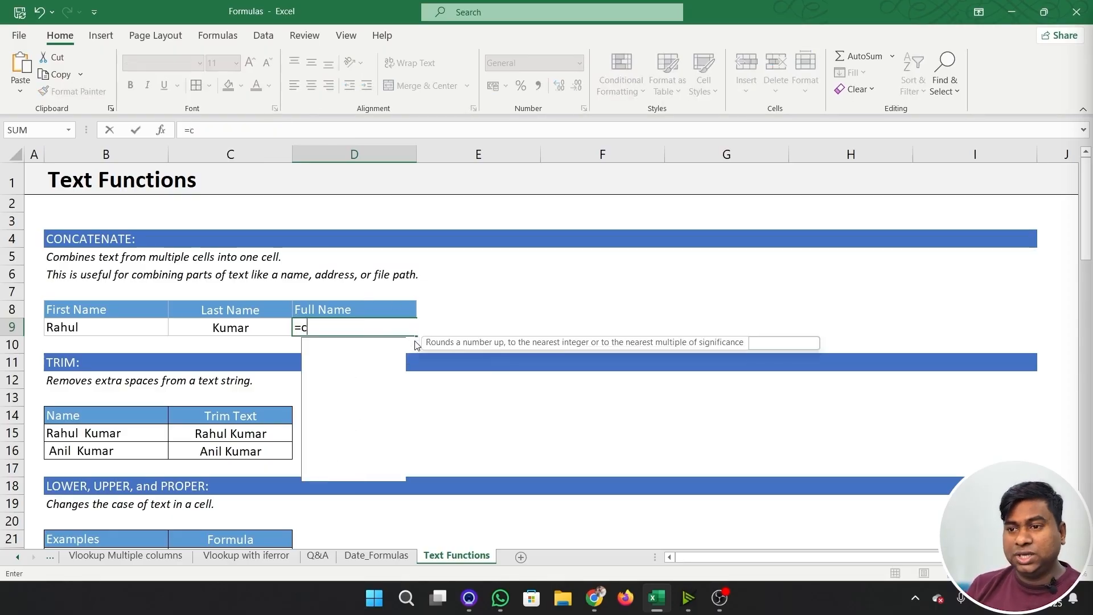
key(Down)
key(Down)
key(Down)
key(Down)
key(Tab)
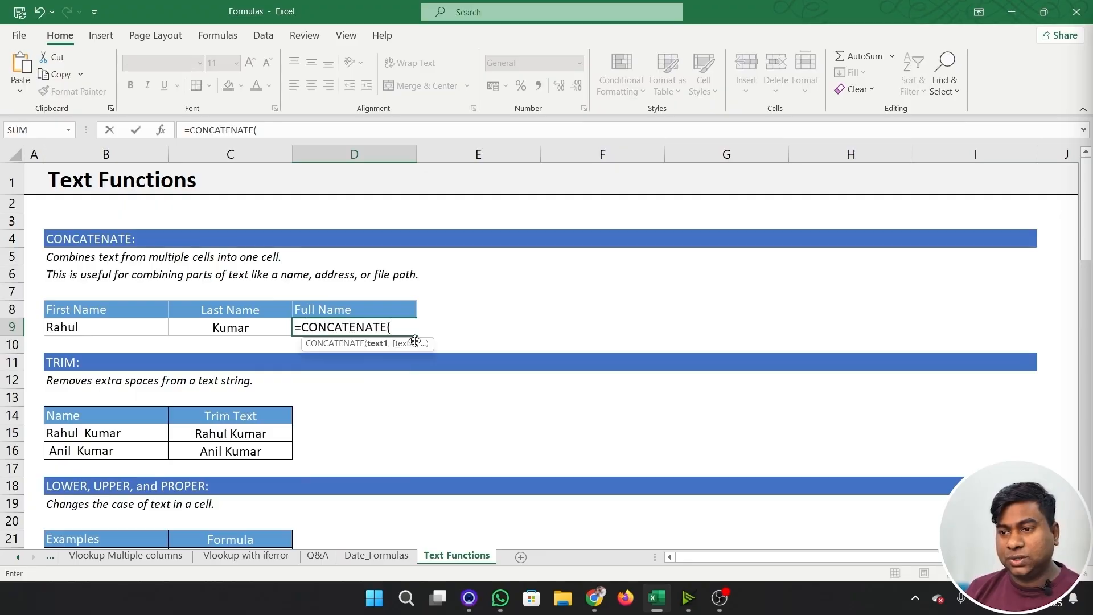
- Complete the D9 formula as =CONCATENATE(B9," ",C9) to put a space between the first and last name
click(113, 327)
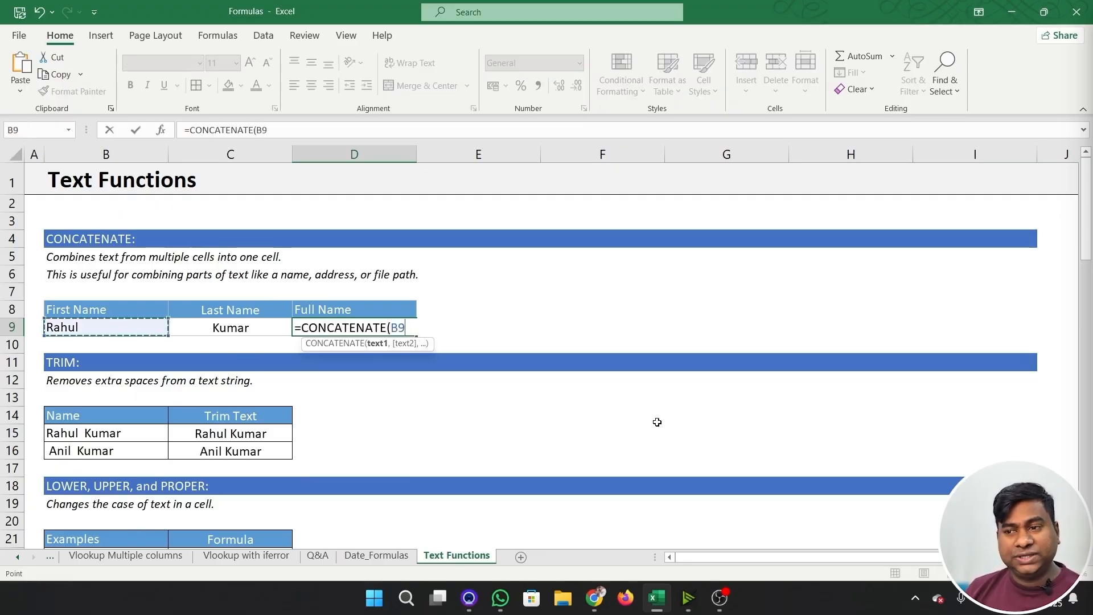
text(,)
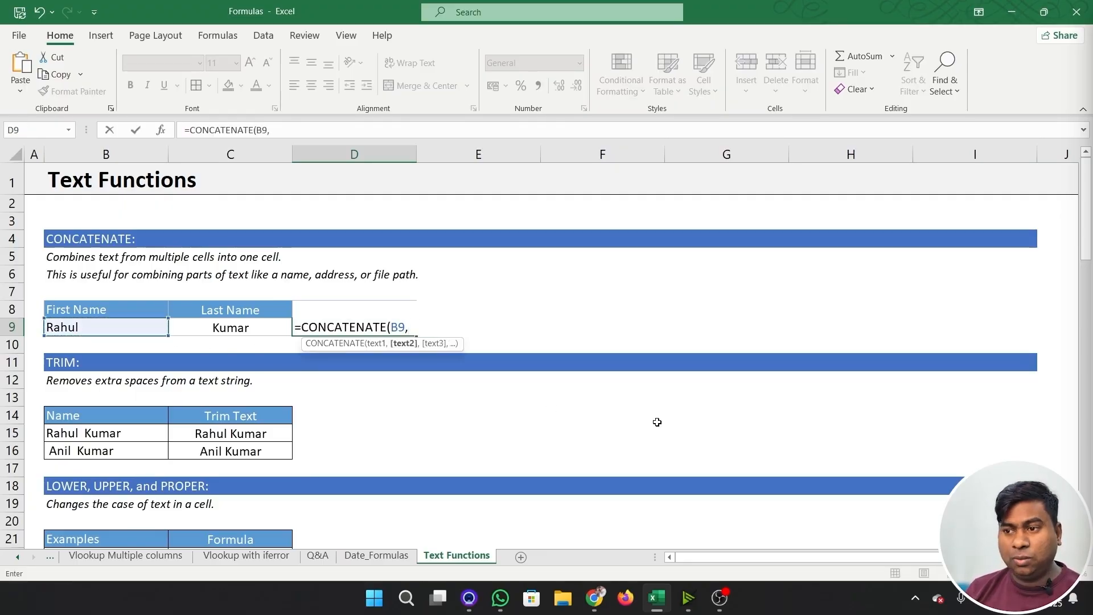
text(" ")
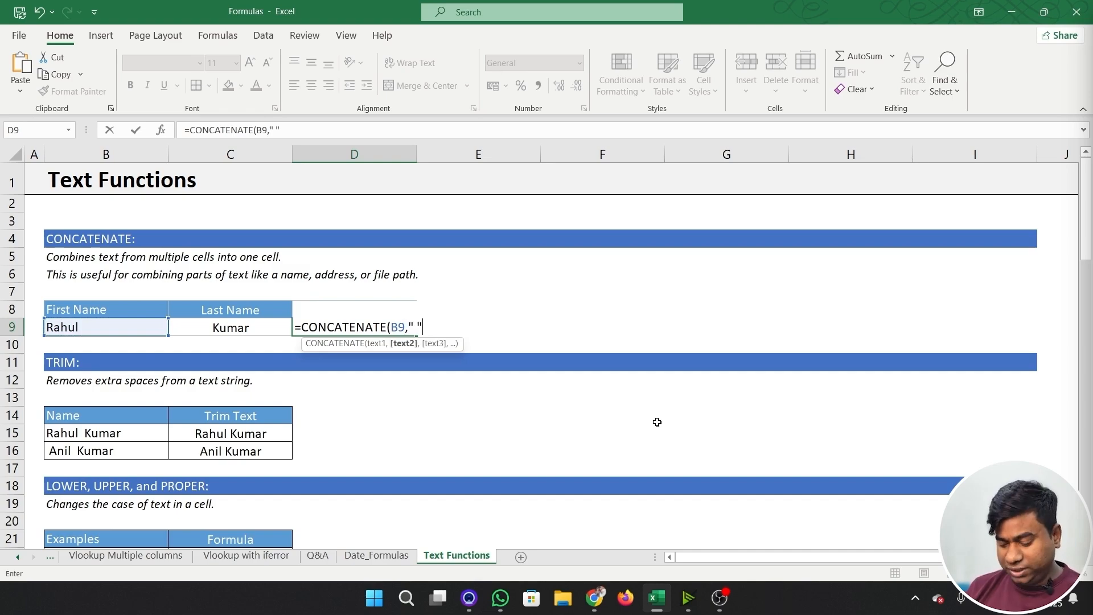
text(,)
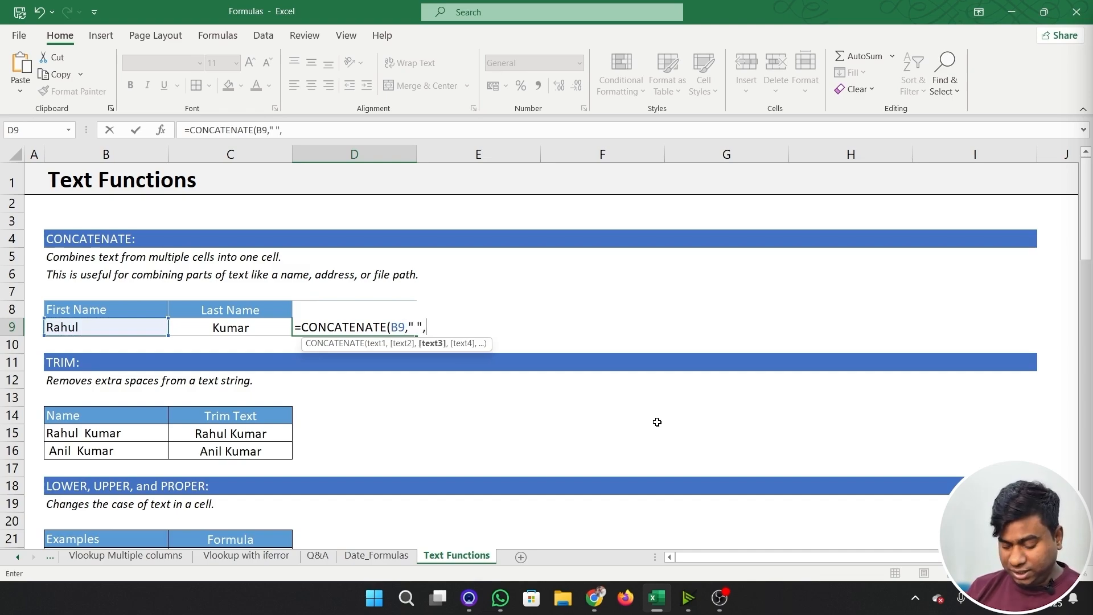
click(240, 333)
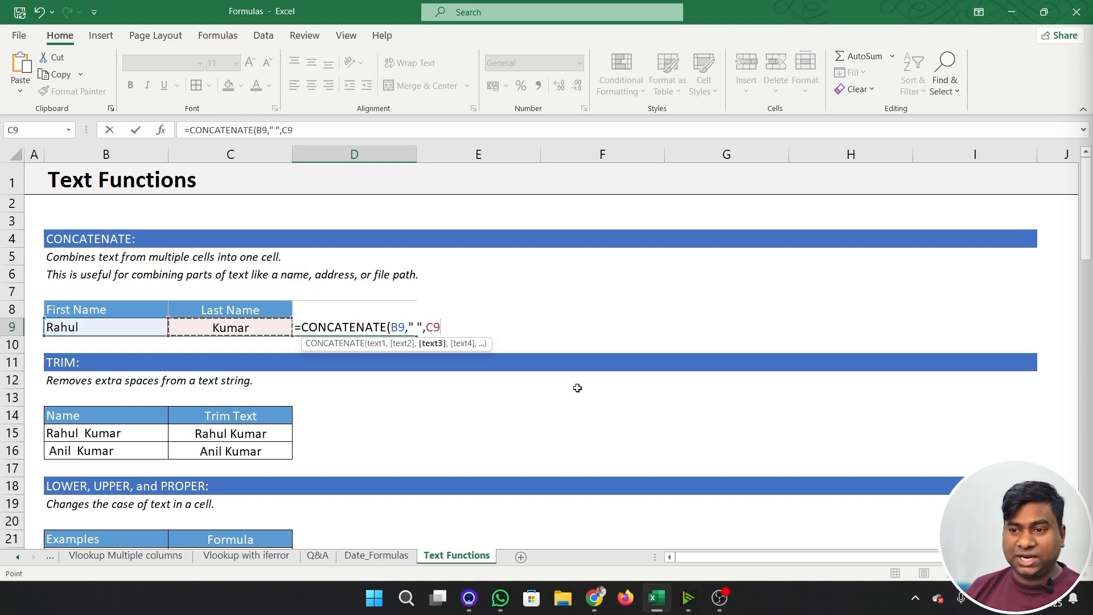
text())
key(Return)
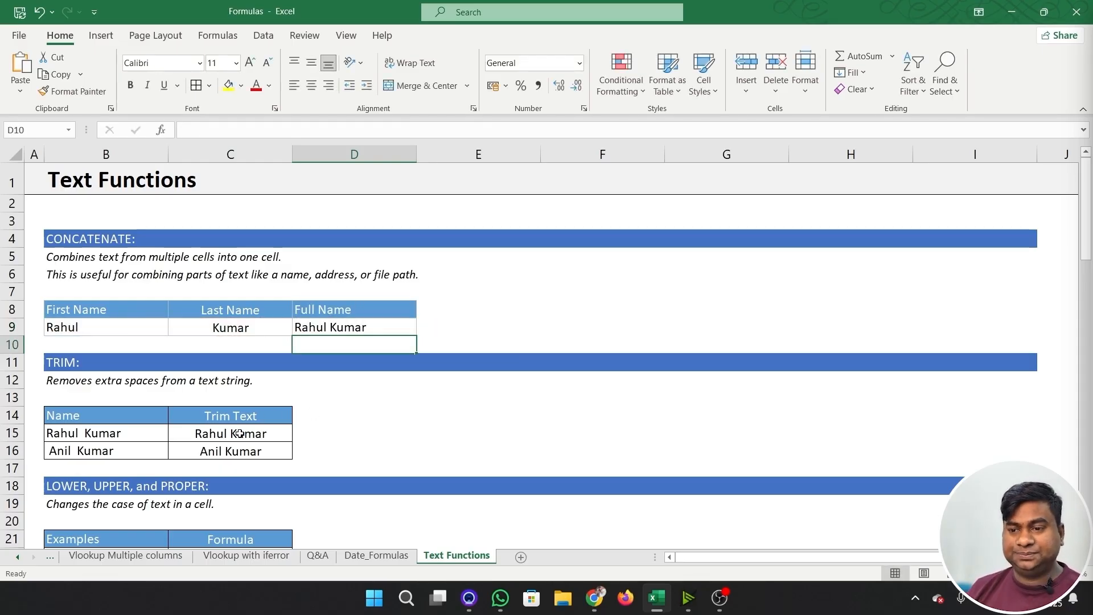
- Clear the Trim Text cells C15:C16 in the TRIM example and select C15
drag(239, 433, 245, 450)
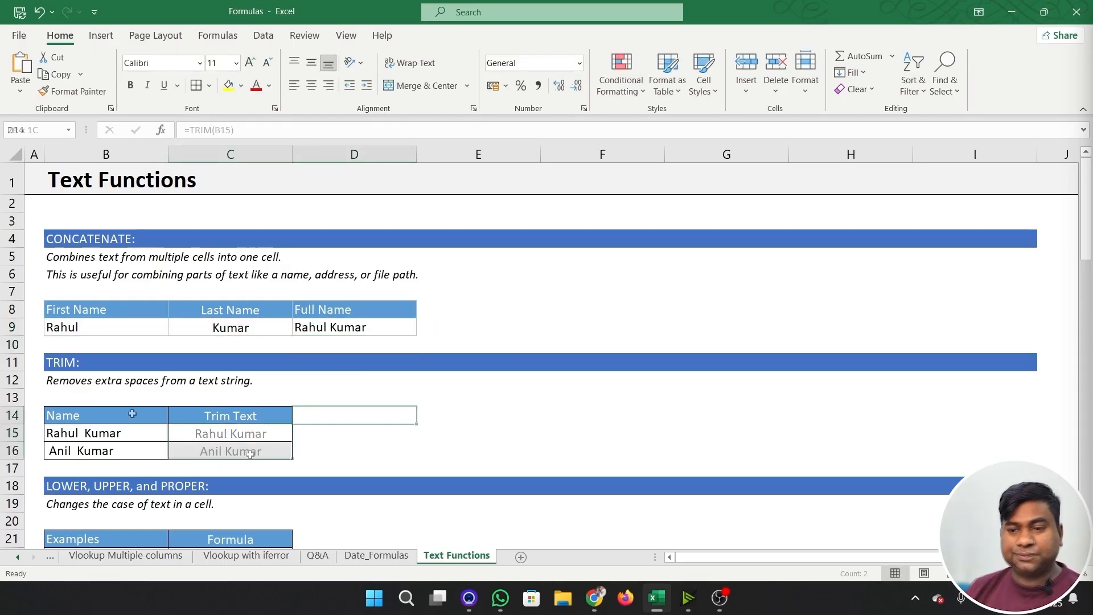
key(Delete)
click(131, 414)
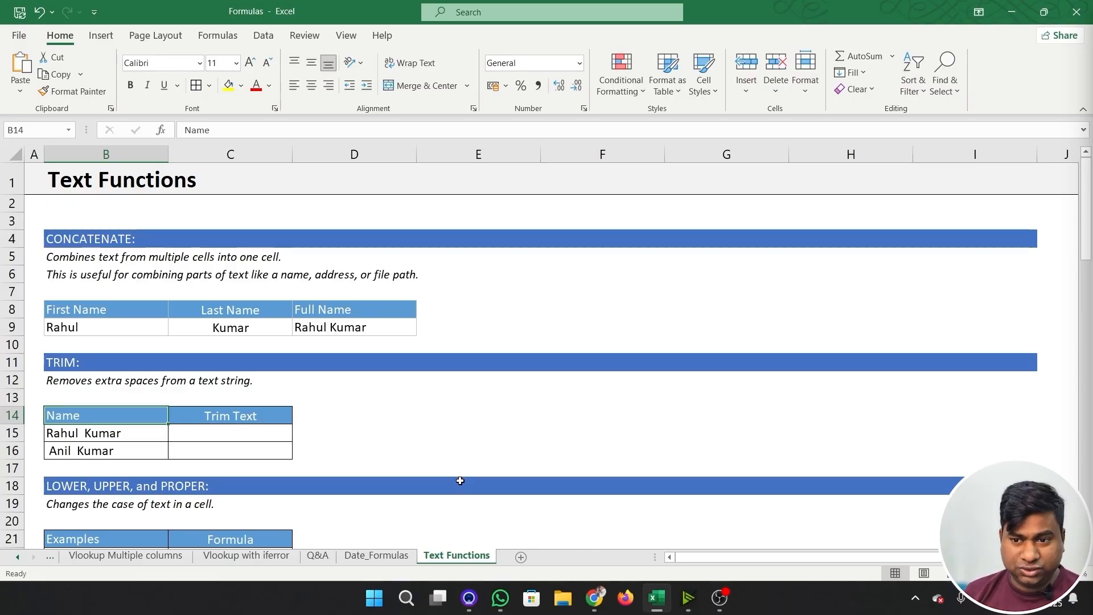
click(284, 438)
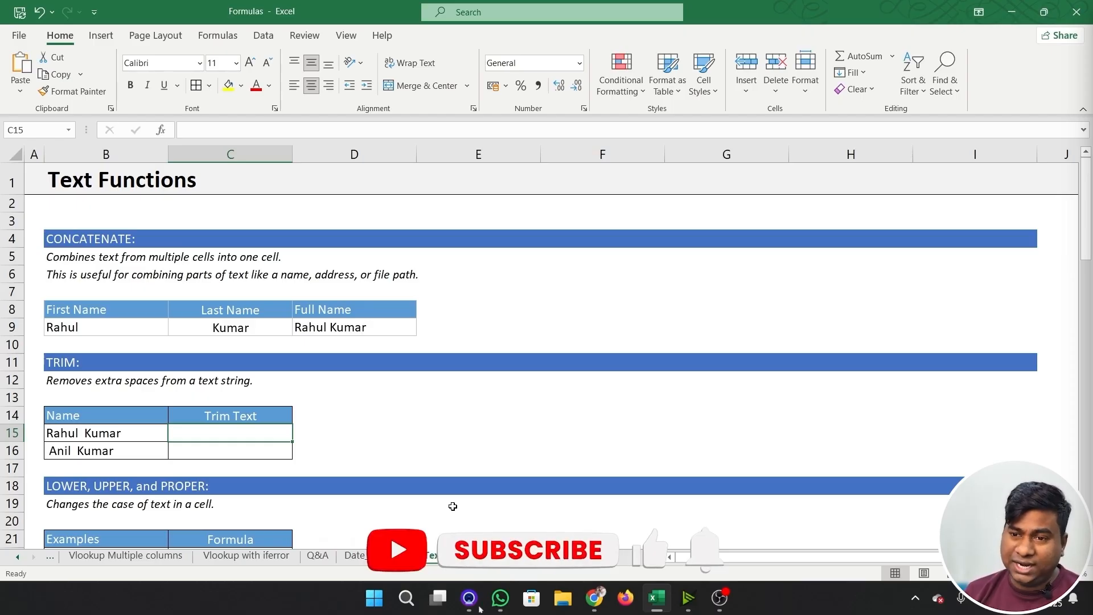
- Open the name in B15 for editing and highlight the extra space between its two words
click(89, 436)
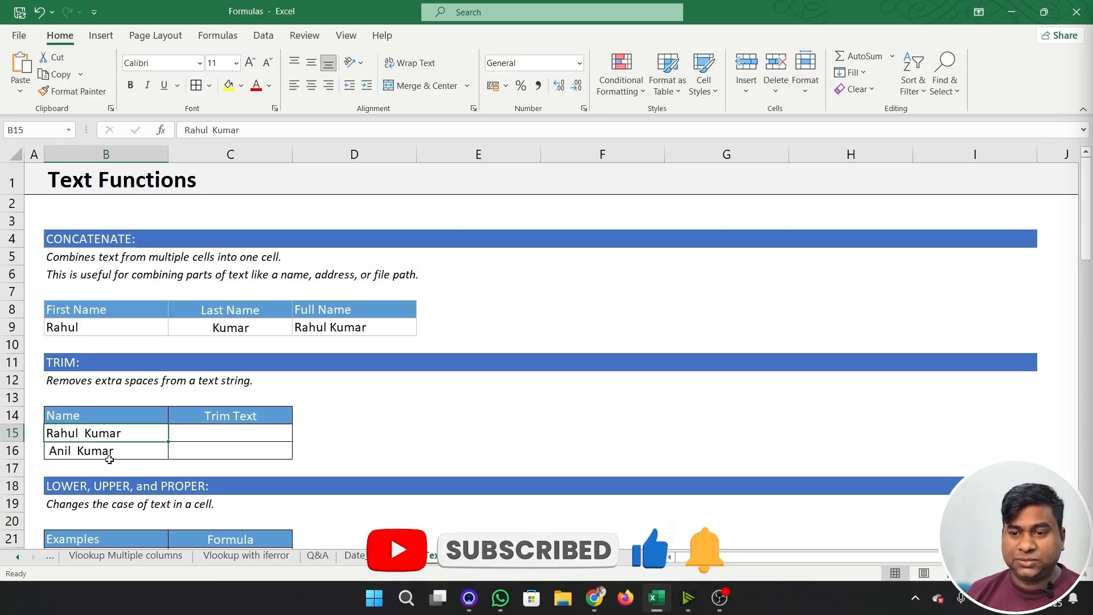
double_click(83, 433)
key(shift+Left)
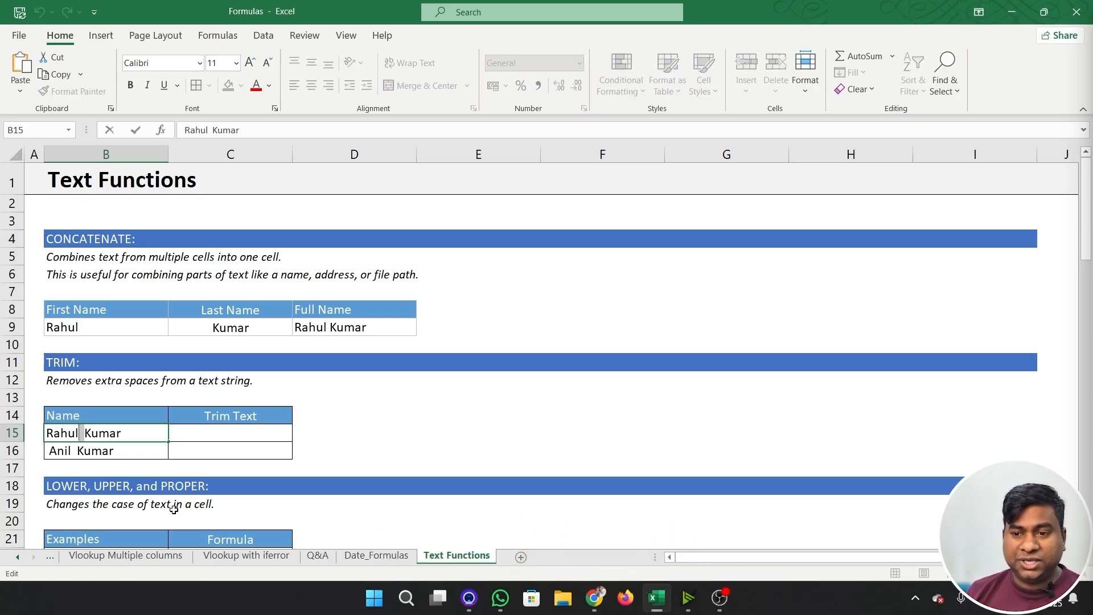
- Check the name in B16 for a leading space and an extra space between words, leaving the cell unchanged
key(Return)
key(F2)
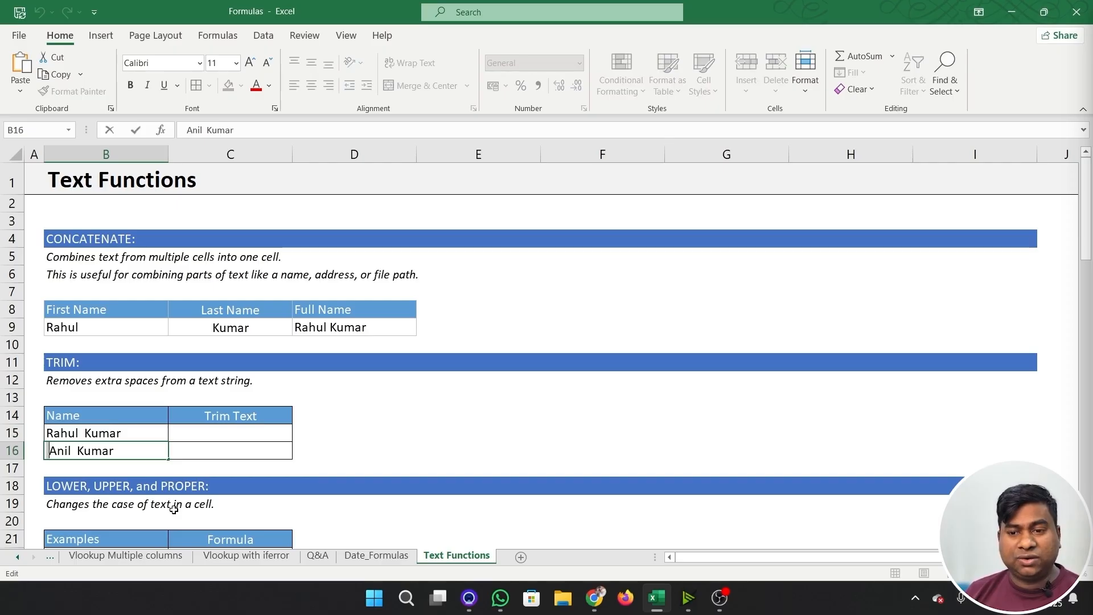
key(Right)
key(Right)
key(Right)
key(Right)
key(shift+Right)
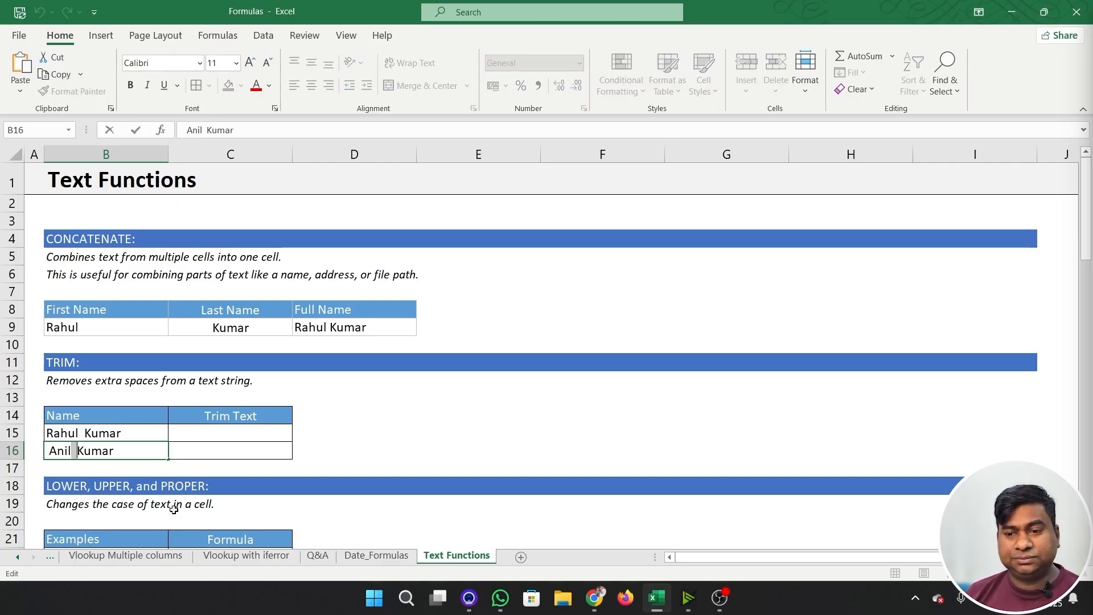
- Enter =TRIM(B15) in C15 to remove the extra spaces from the first name in the TRIM example
key(Right)
key(Right)
key(Right)
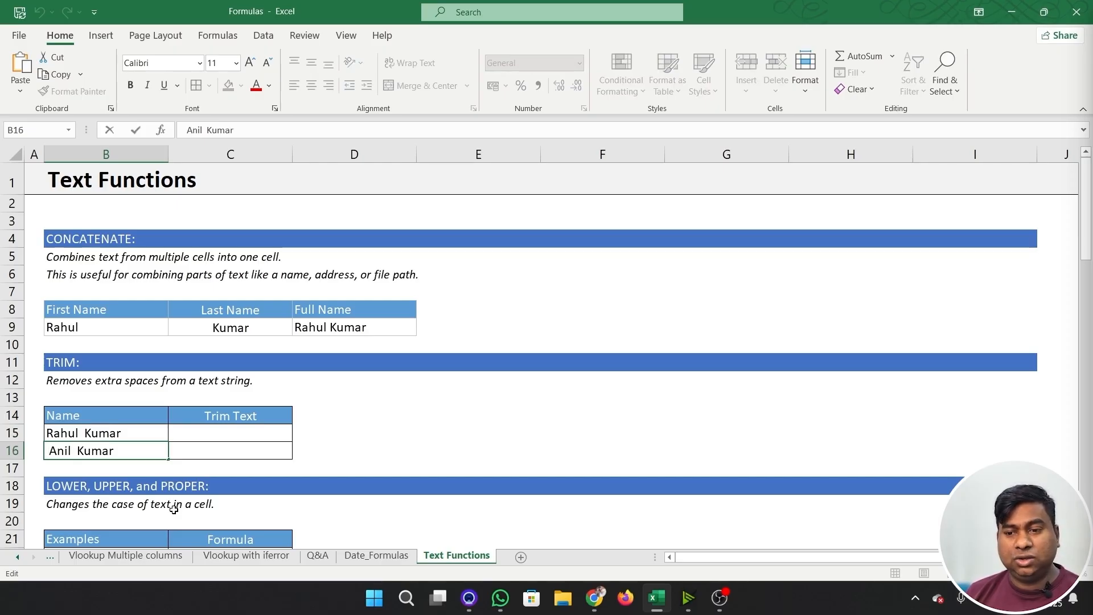
key(shift+Left)
key(Escape)
key(Right)
key(Up)
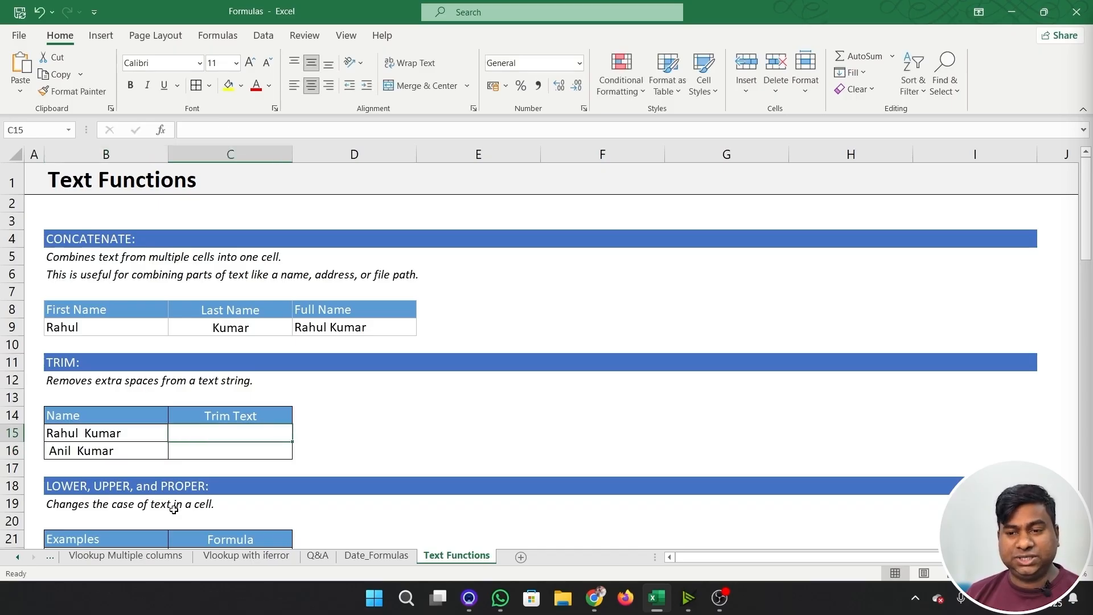
text(=trim)
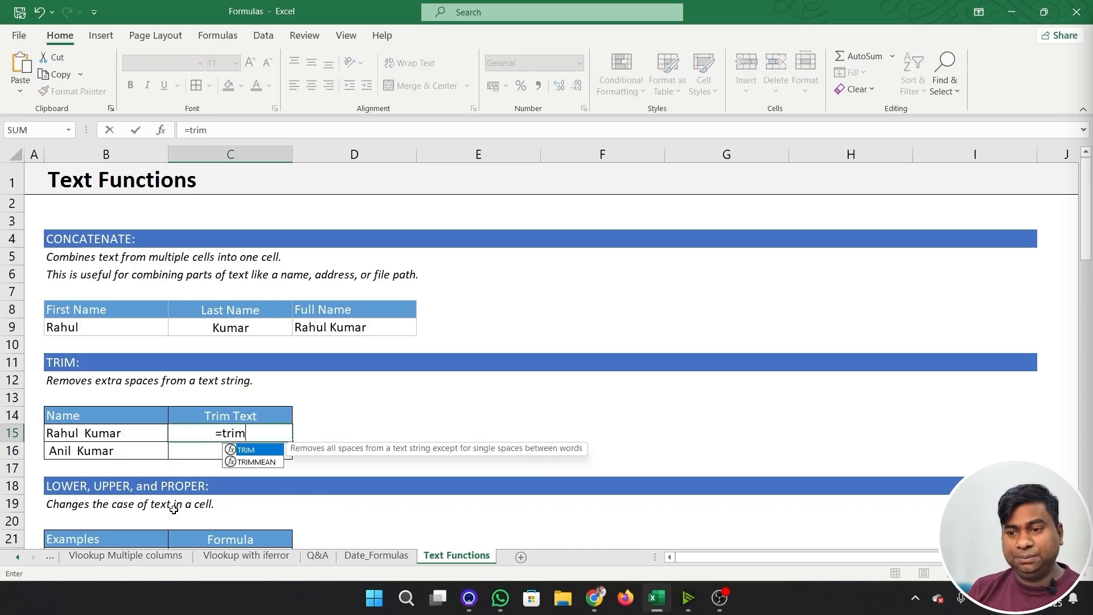
key(Tab)
key(Left)
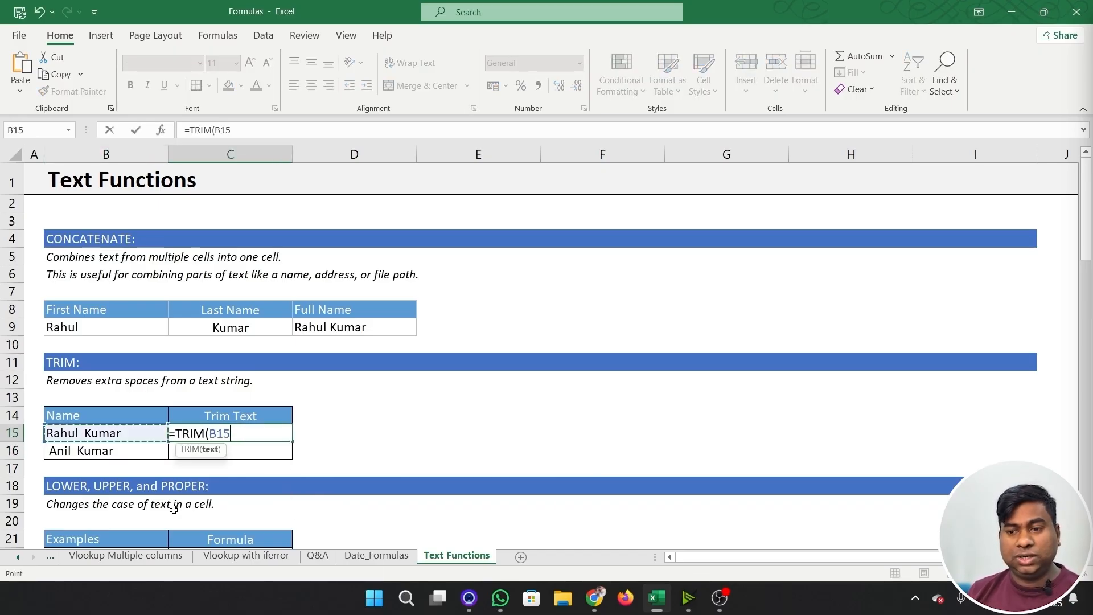
text())
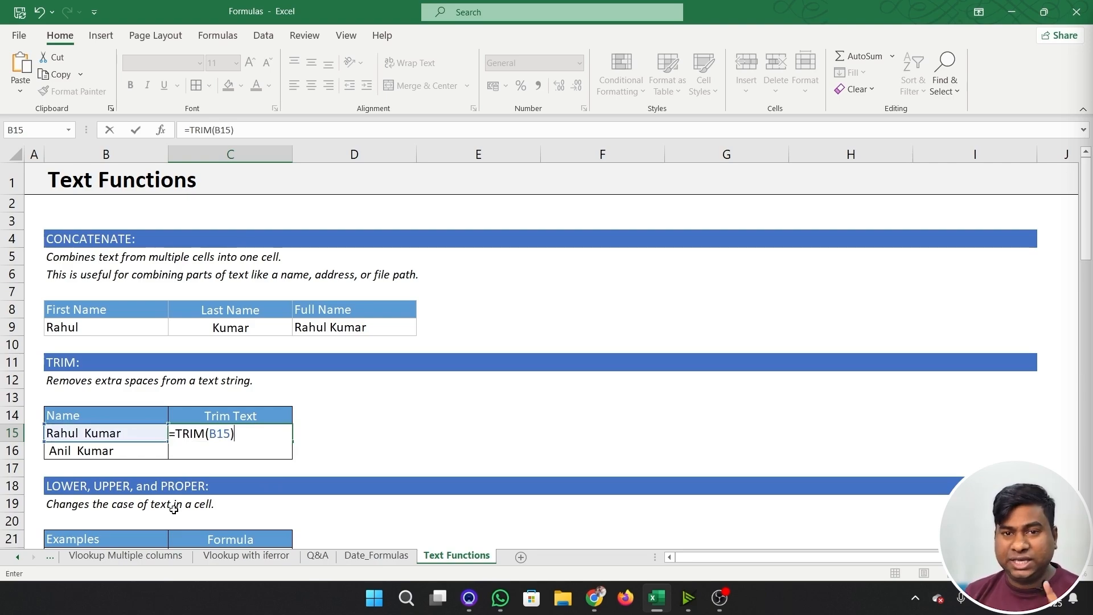
key(Return)
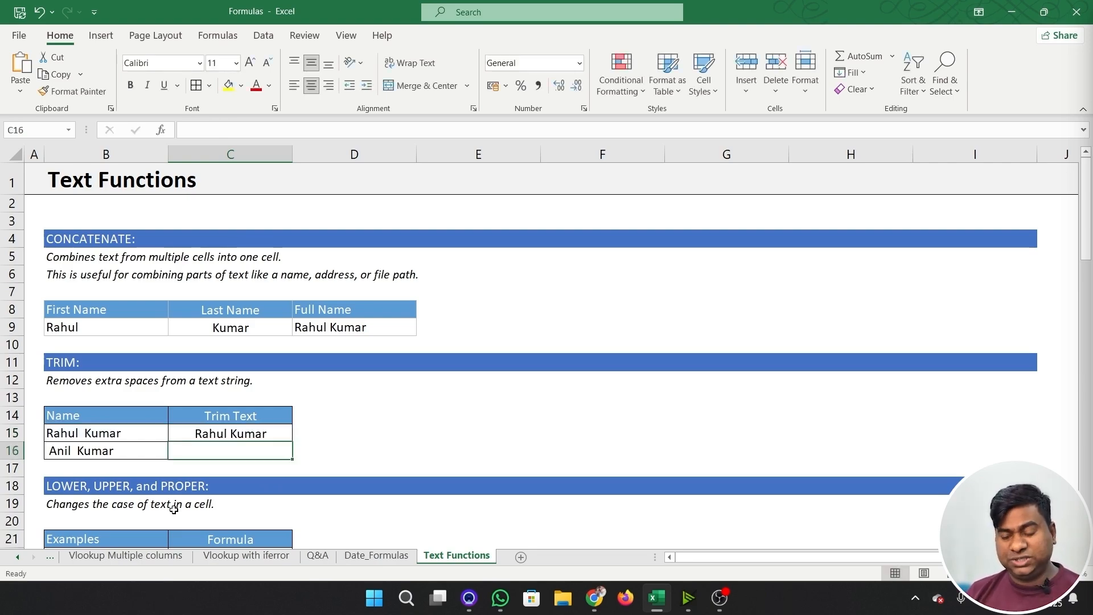
- Fill the TRIM formula from C15 down to C16 and inspect the copied formula
key(ctrl+d)
key(Up)
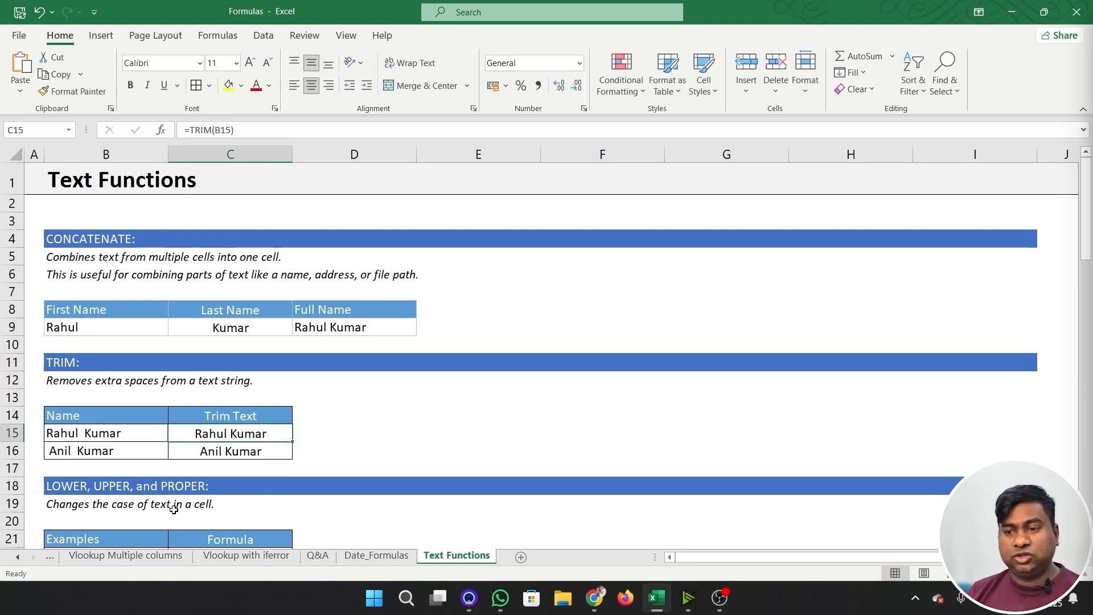
key(Down)
key(F2)
key(Escape)
key(Up)
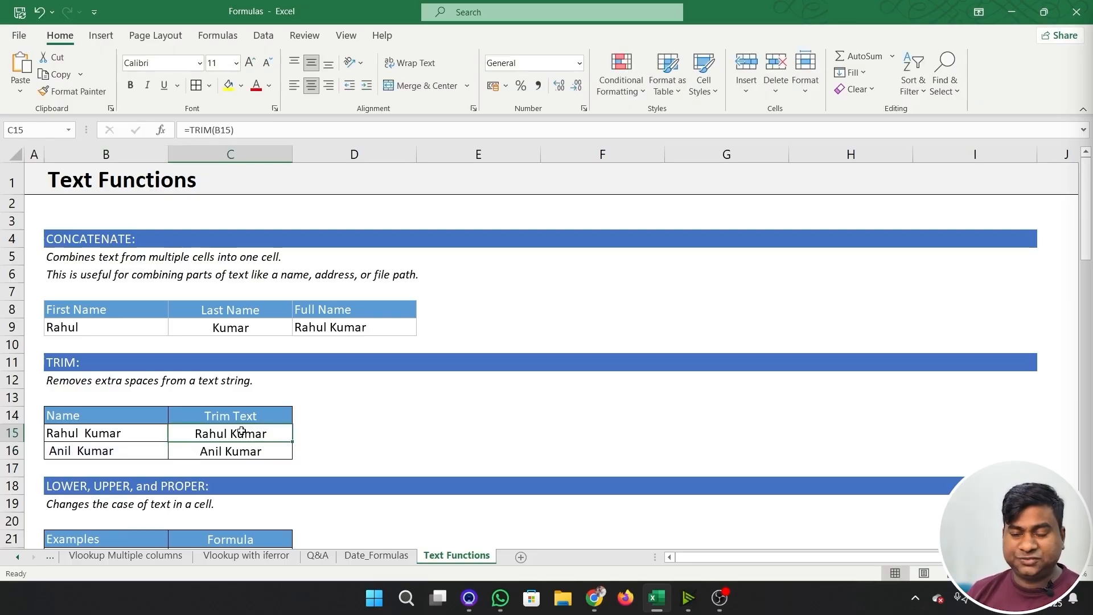
- Enter an UPPER formula in C22 that converts the text in B22 to uppercase
scroll(237, 432, down, 3)
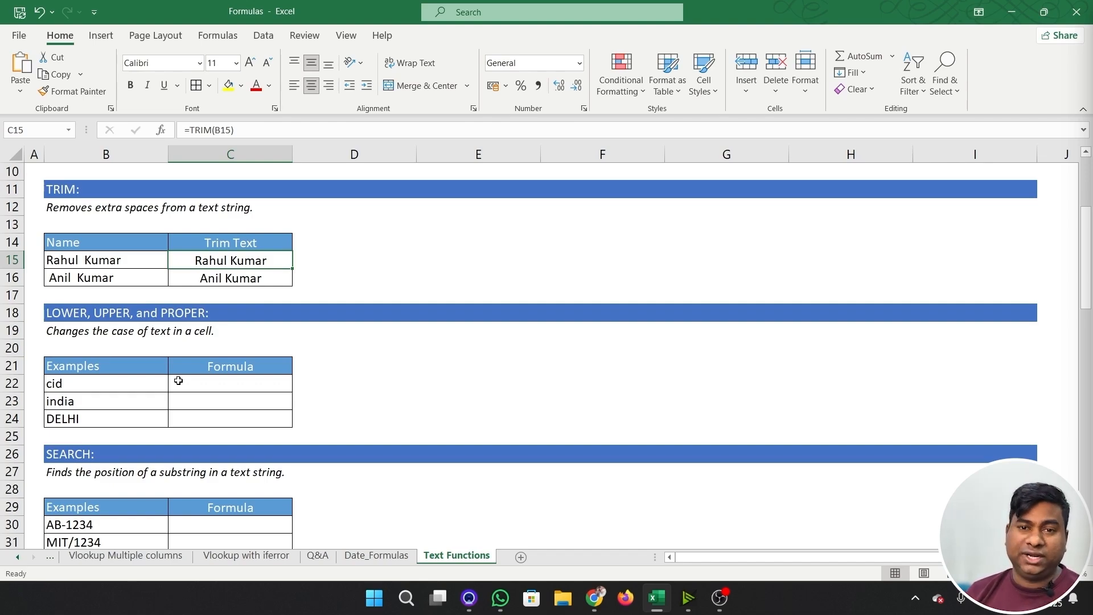
click(228, 385)
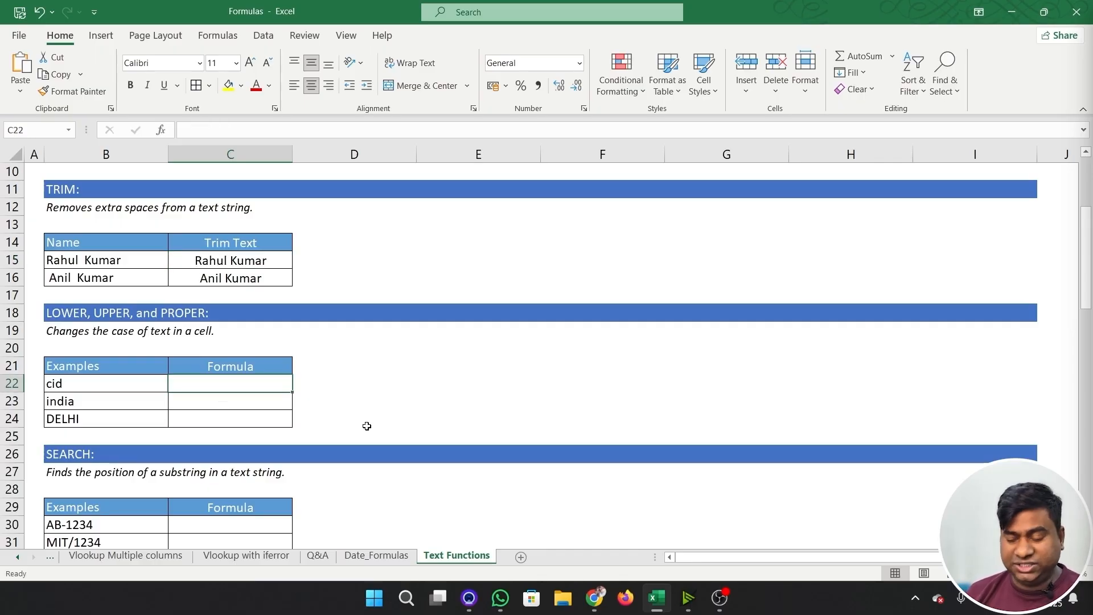
text(=up)
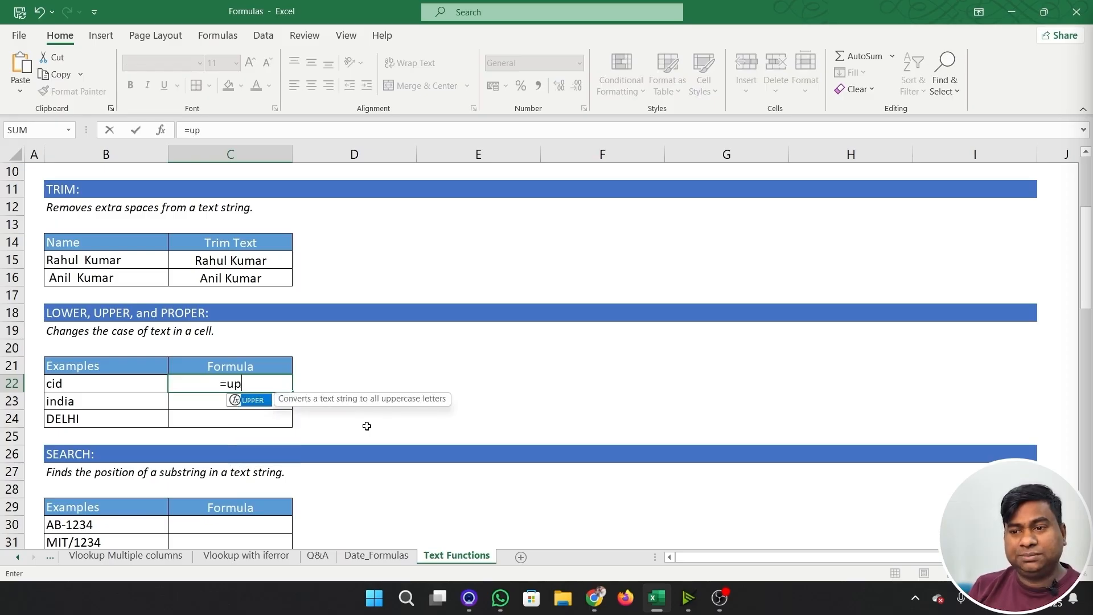
key(Tab)
key(Left)
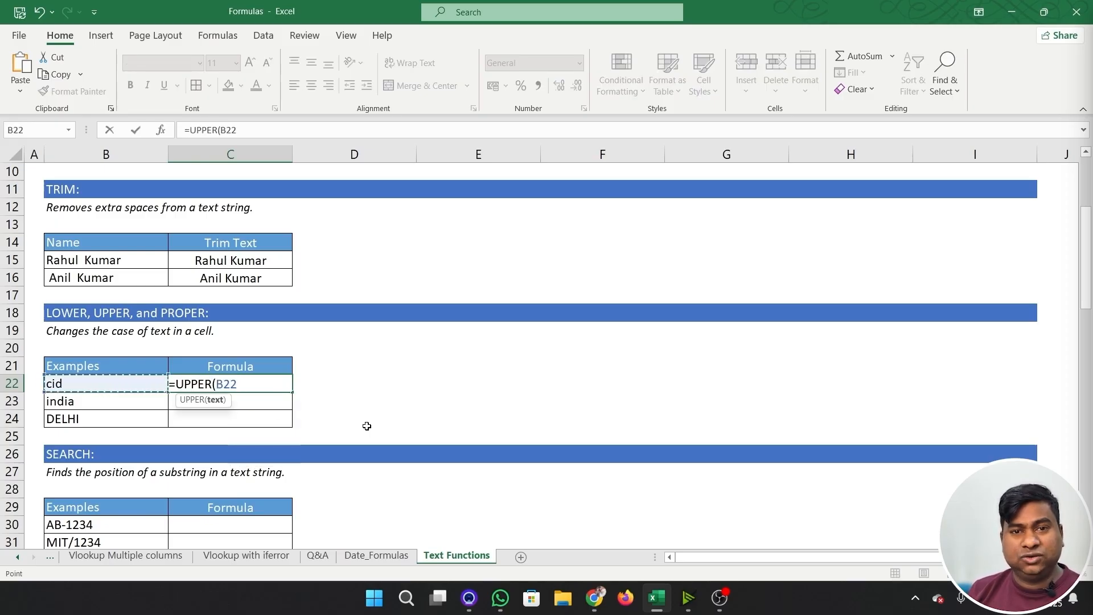
key(ctrl+Return)
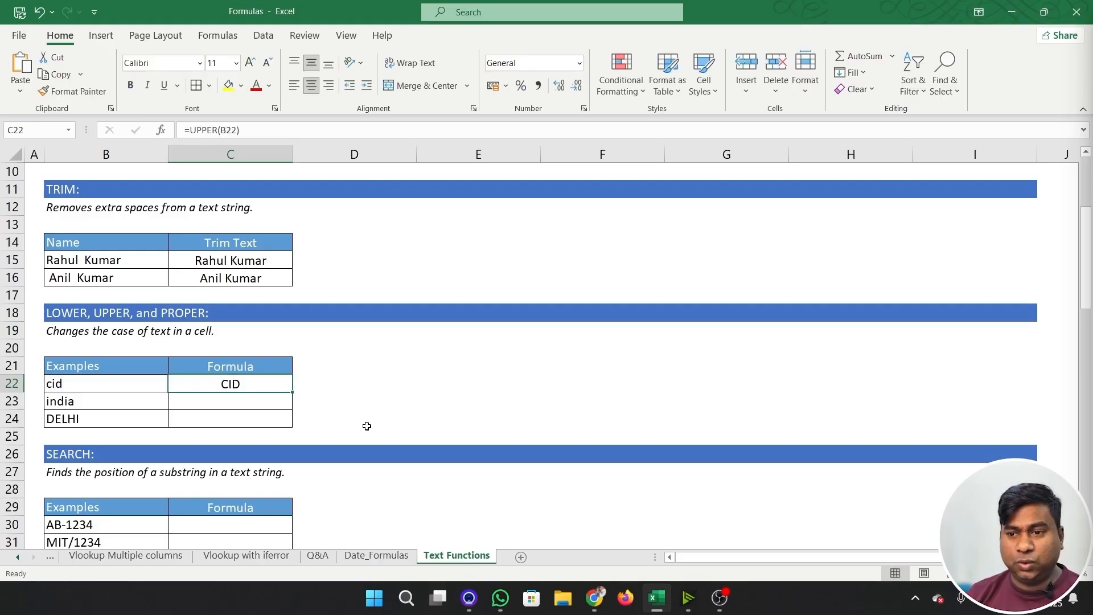
- Enter =PROPER(B23) in C23 to capitalize the first letter of the text in B23
key(Down)
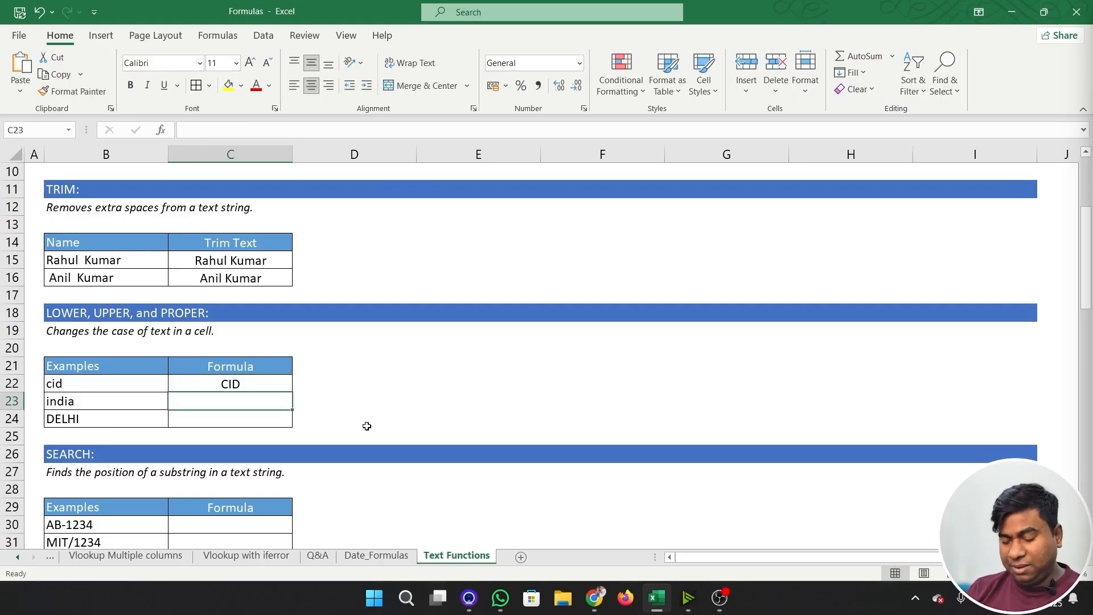
text(=)
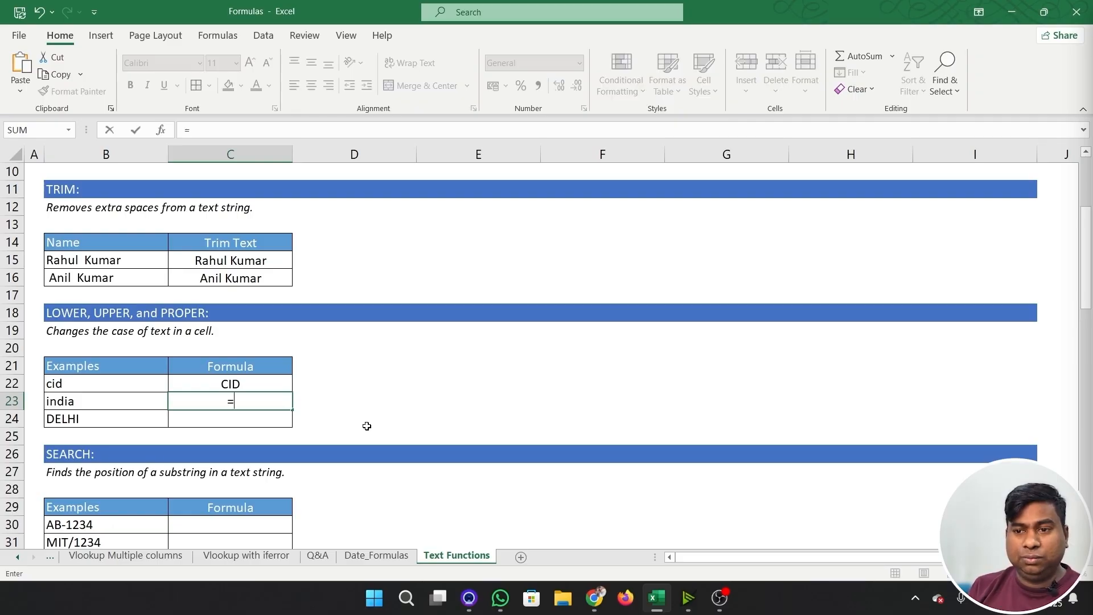
text(pro)
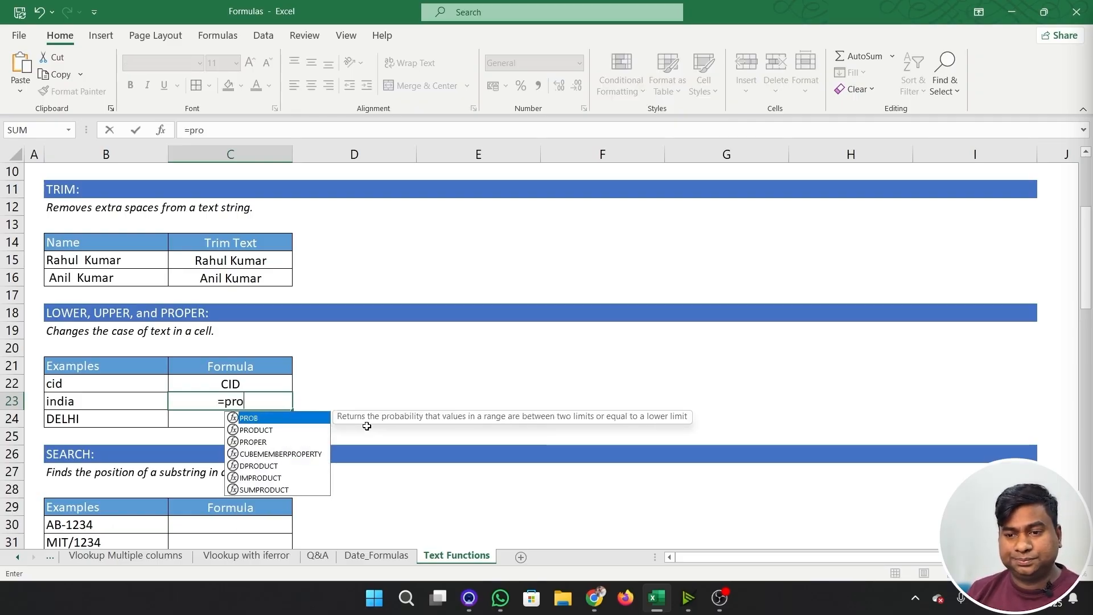
key(Down)
key(Down)
key(Tab)
key(Left)
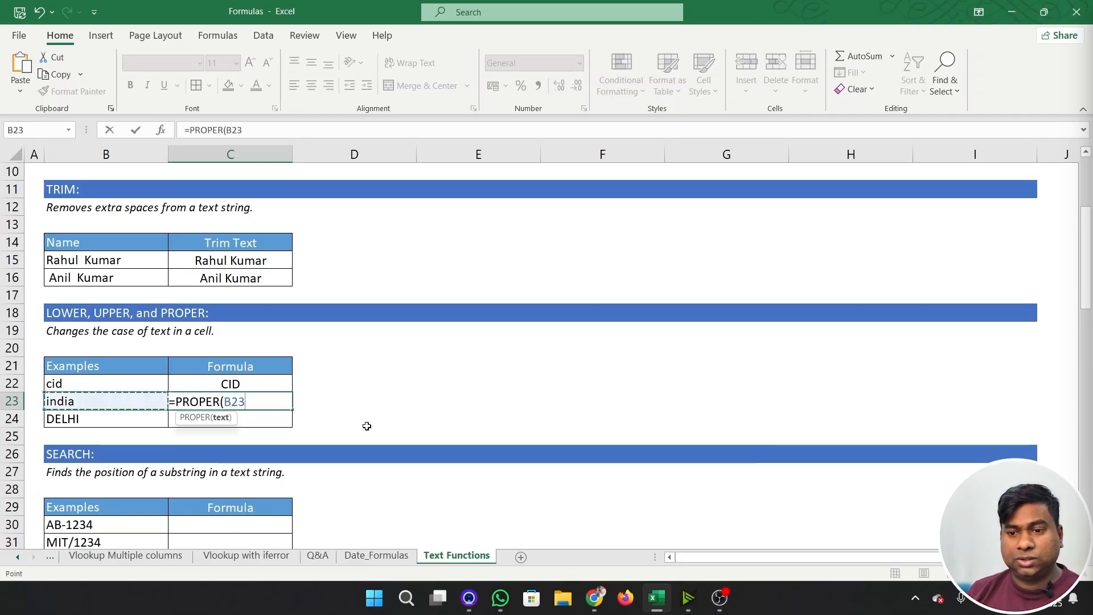
text())
key(Return)
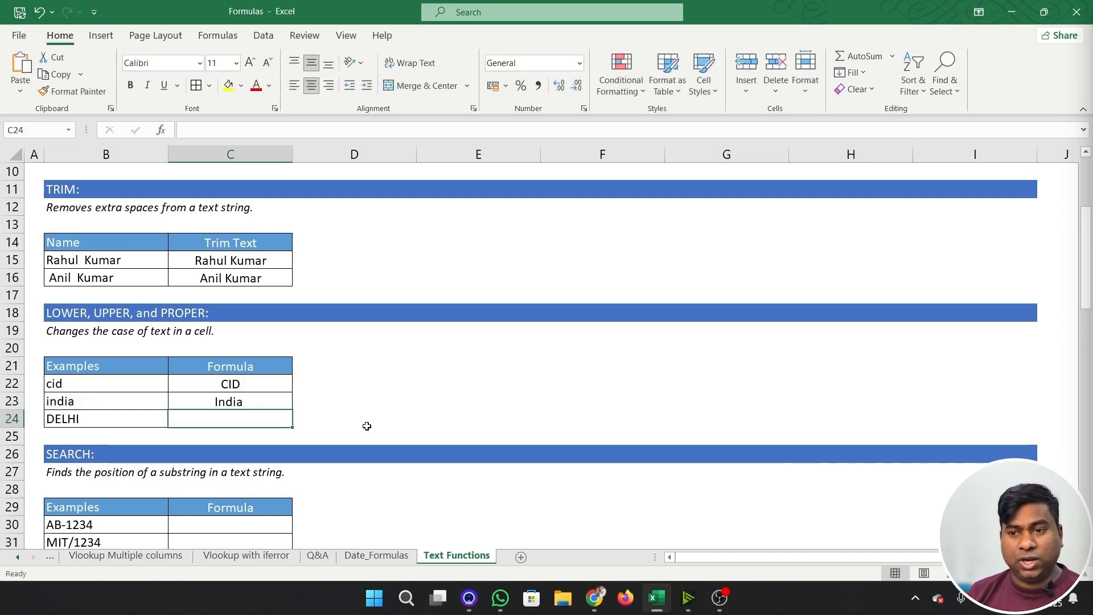
- Enter =LOWER(B24) in C24 to convert the text in B24 to lowercase
text(=low)
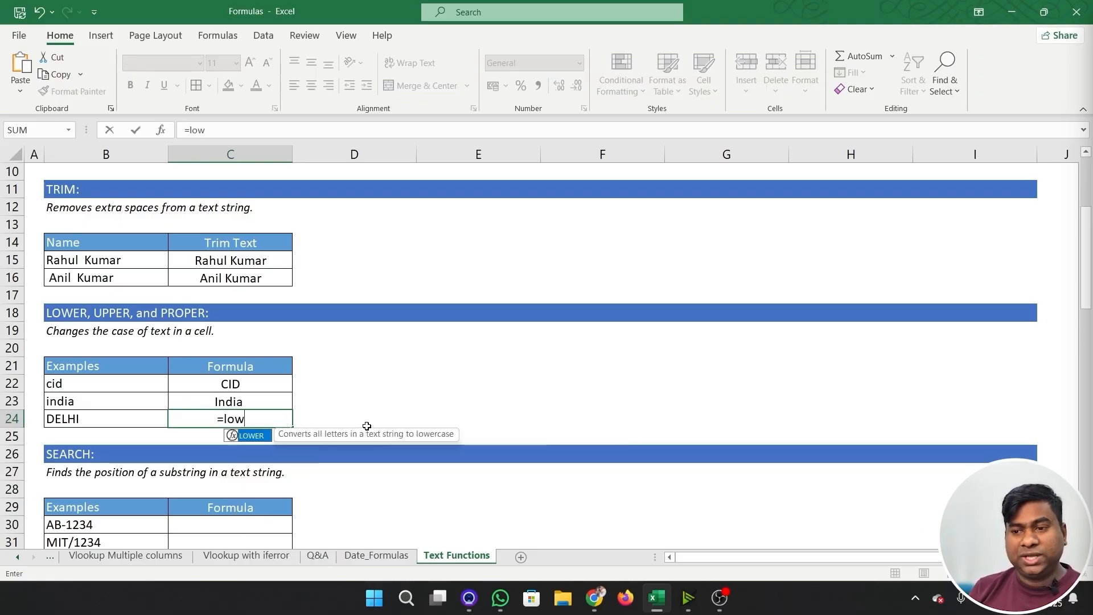
key(Tab)
key(Left)
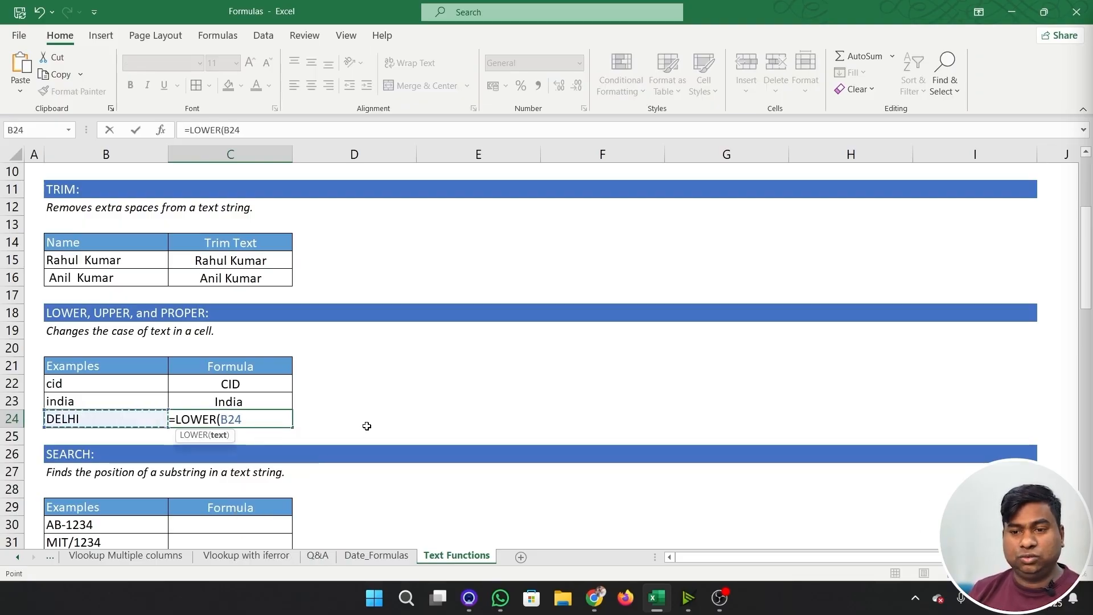
text())
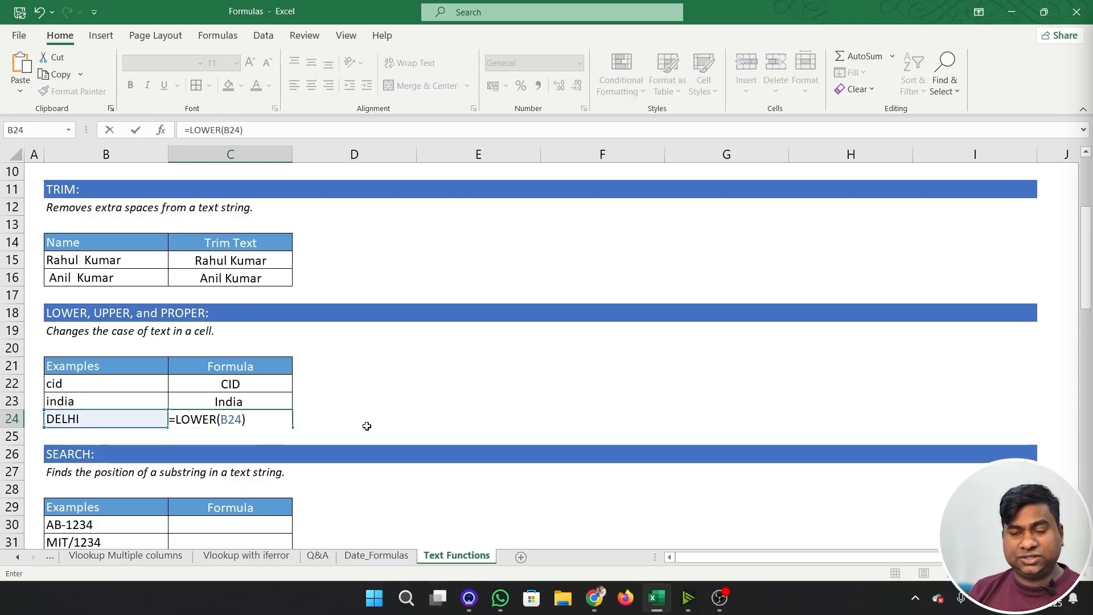
key(Return)
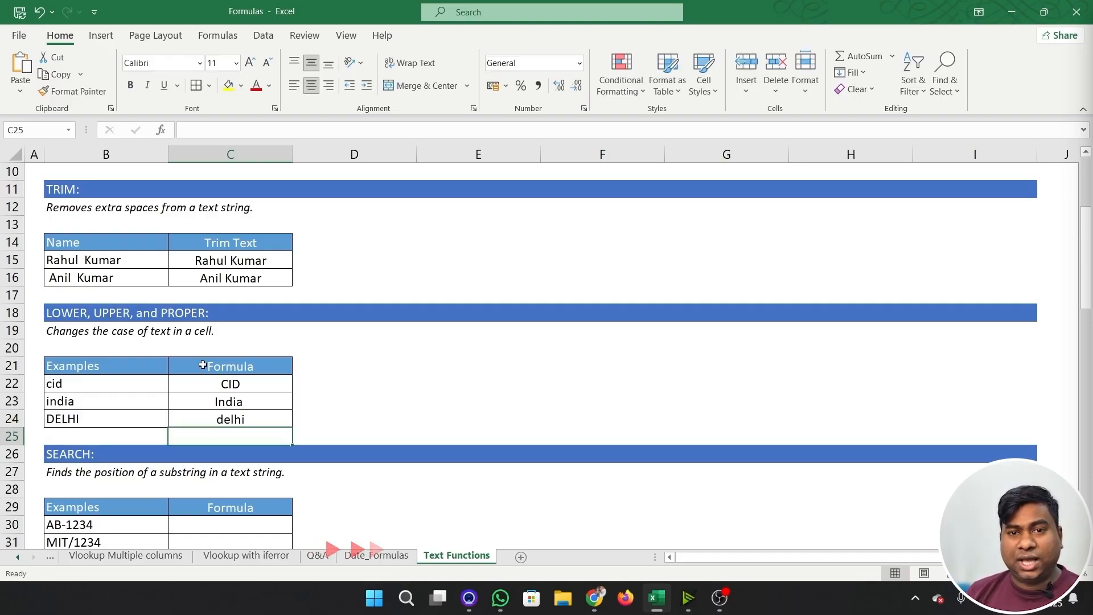
- Enter =SEARCH("-",B30) in C30 of the SEARCH example to find the hyphen's position, omitting the start number
scroll(220, 366, down, 2)
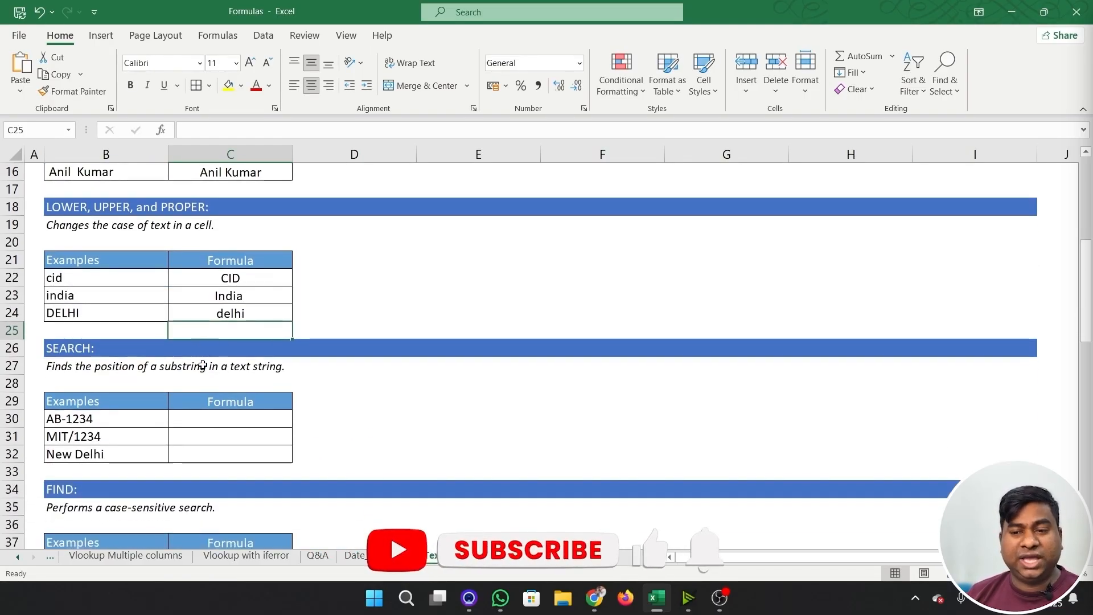
scroll(203, 365, down, 1)
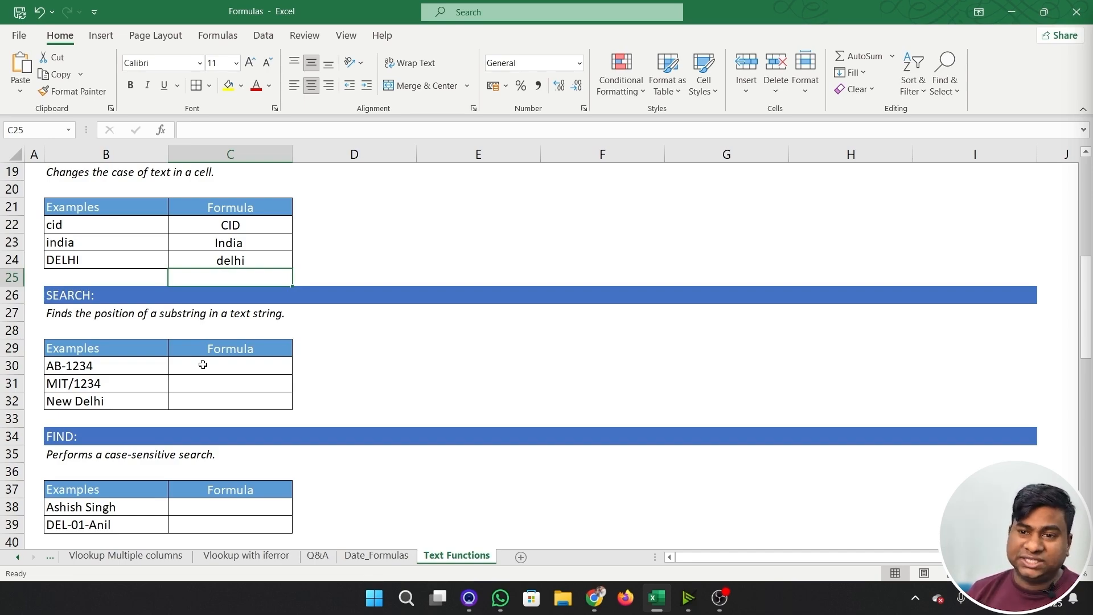
click(203, 364)
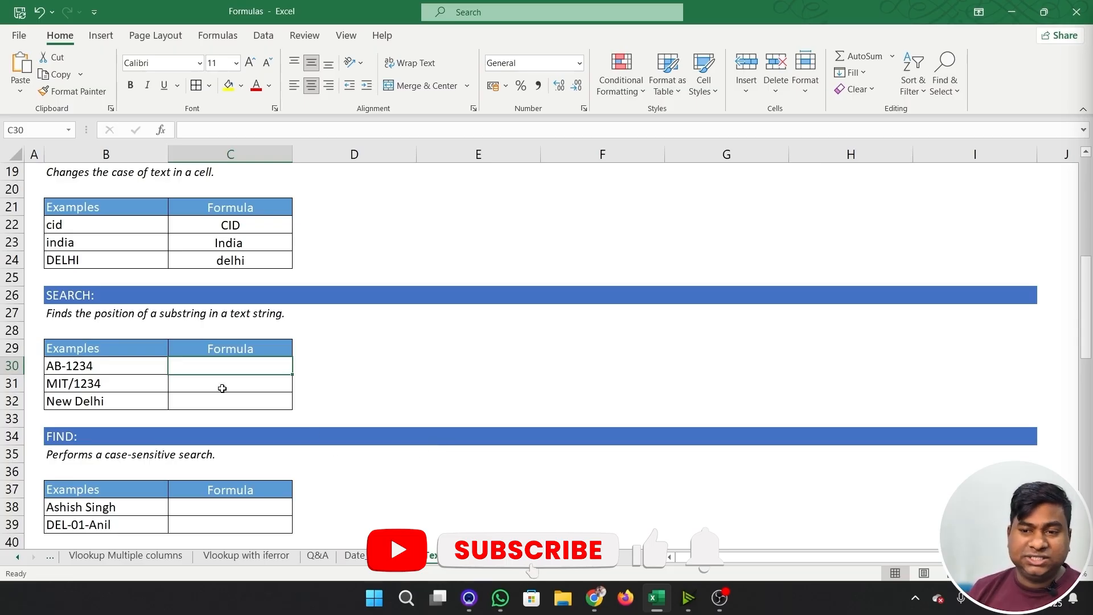
click(141, 363)
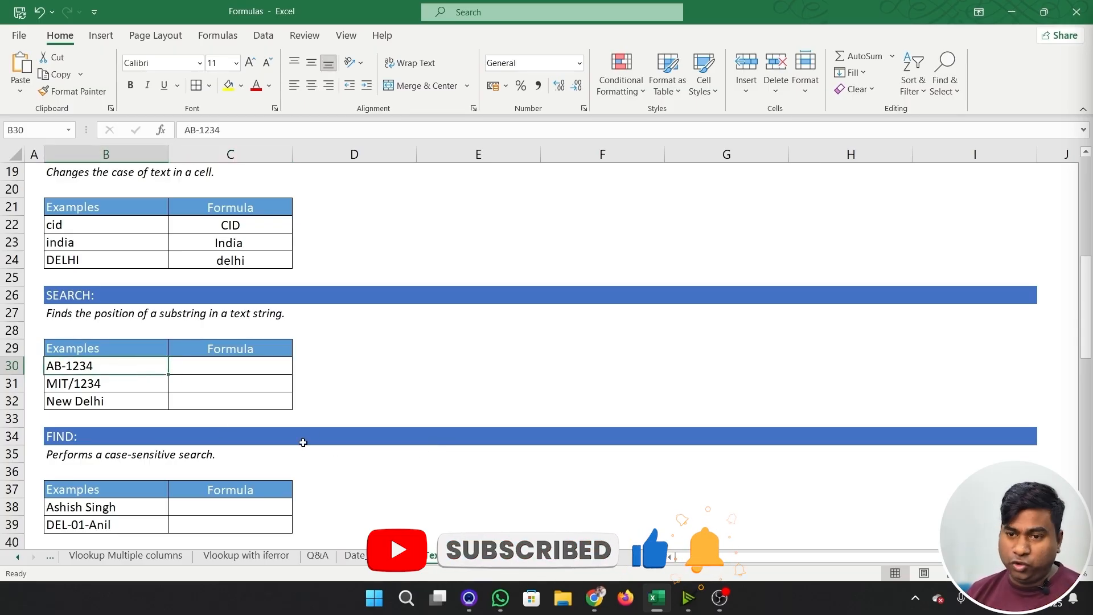
click(257, 362)
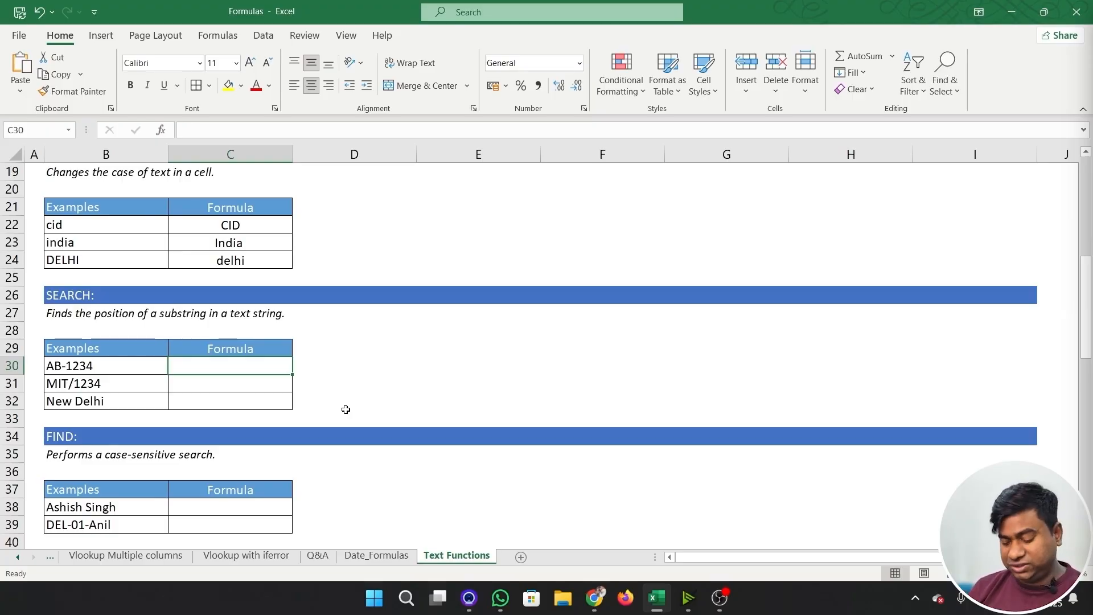
text(=sear)
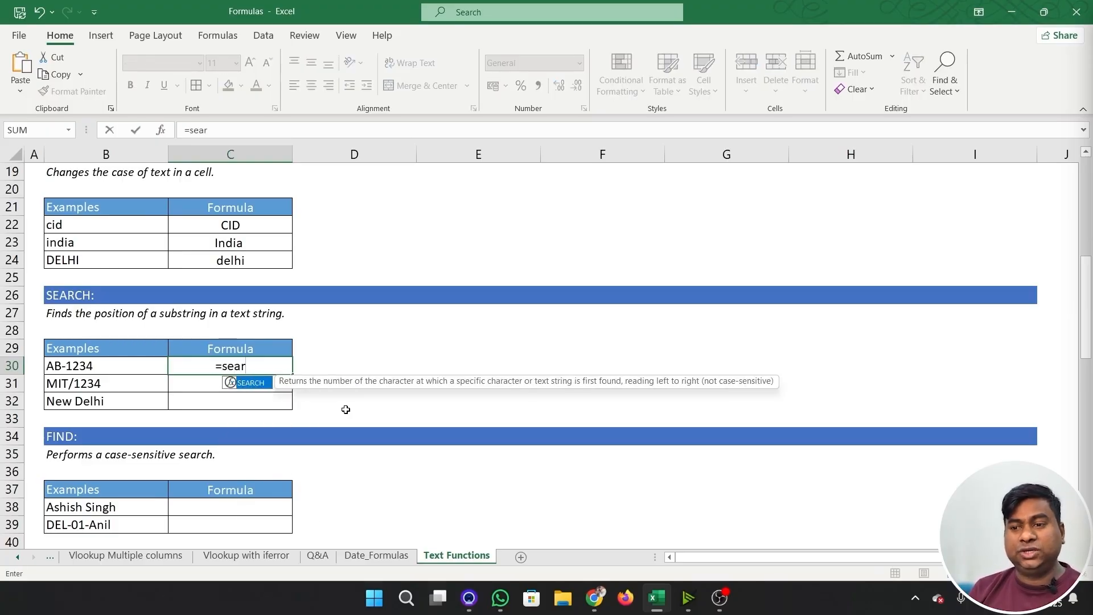
key(Tab)
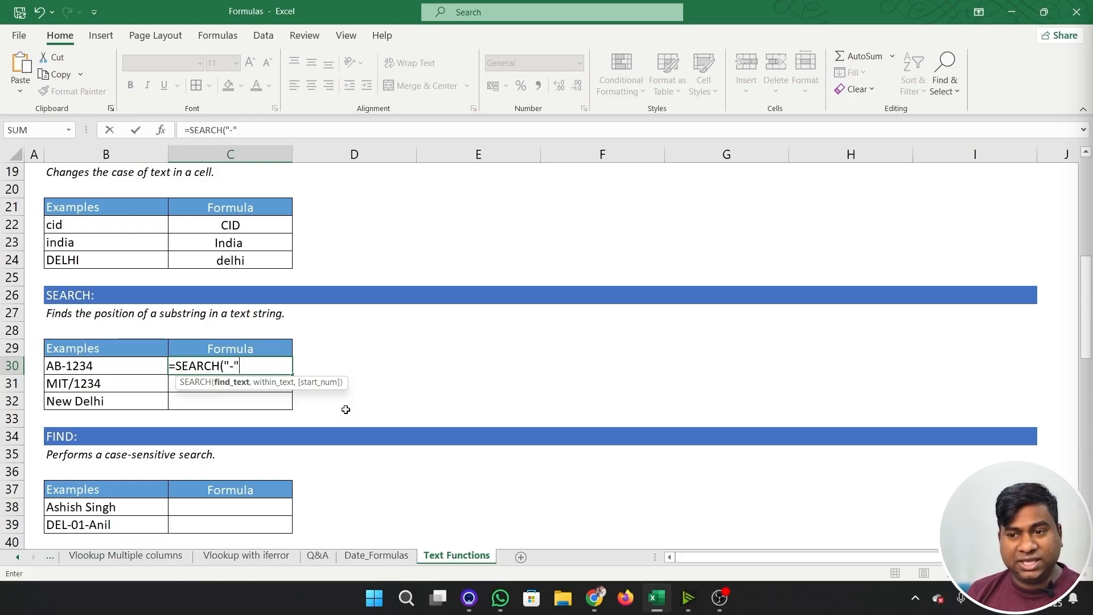
text(,)
click(140, 366)
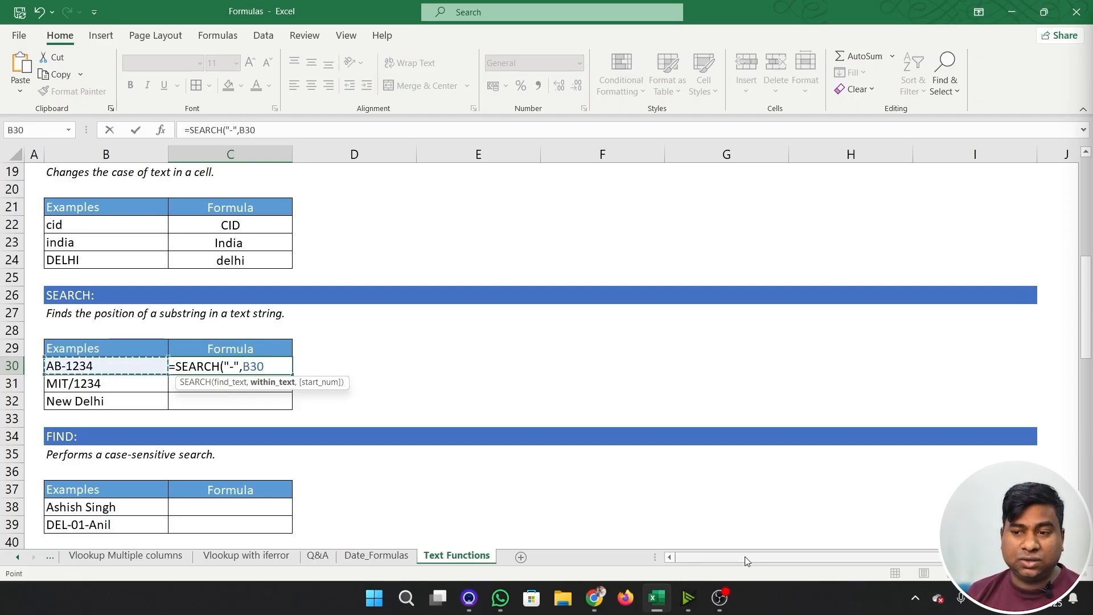
text(,)
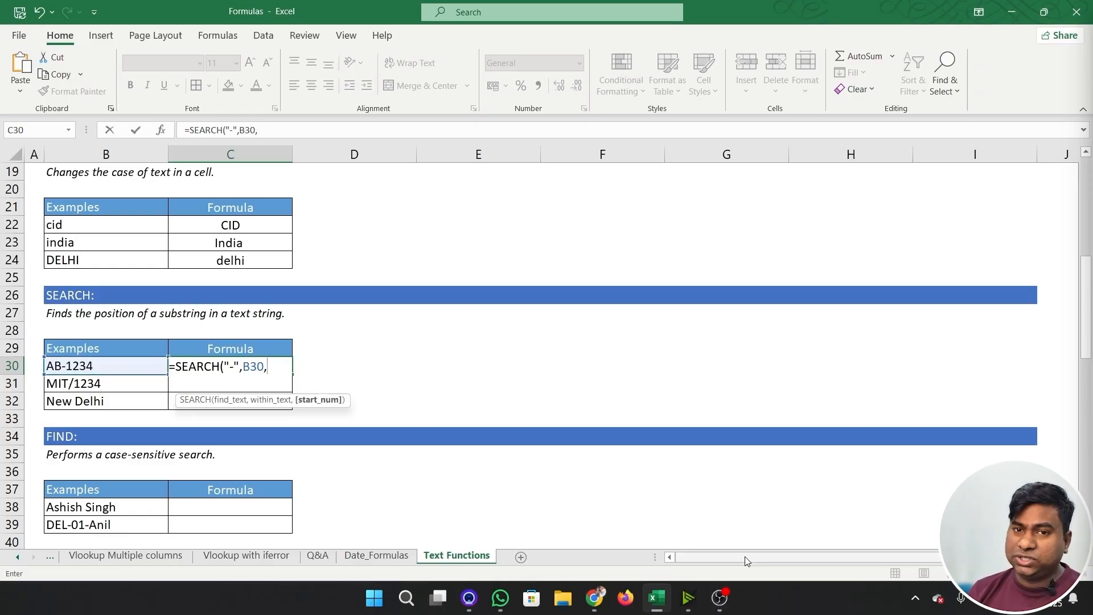
key(BackSpace)
text())
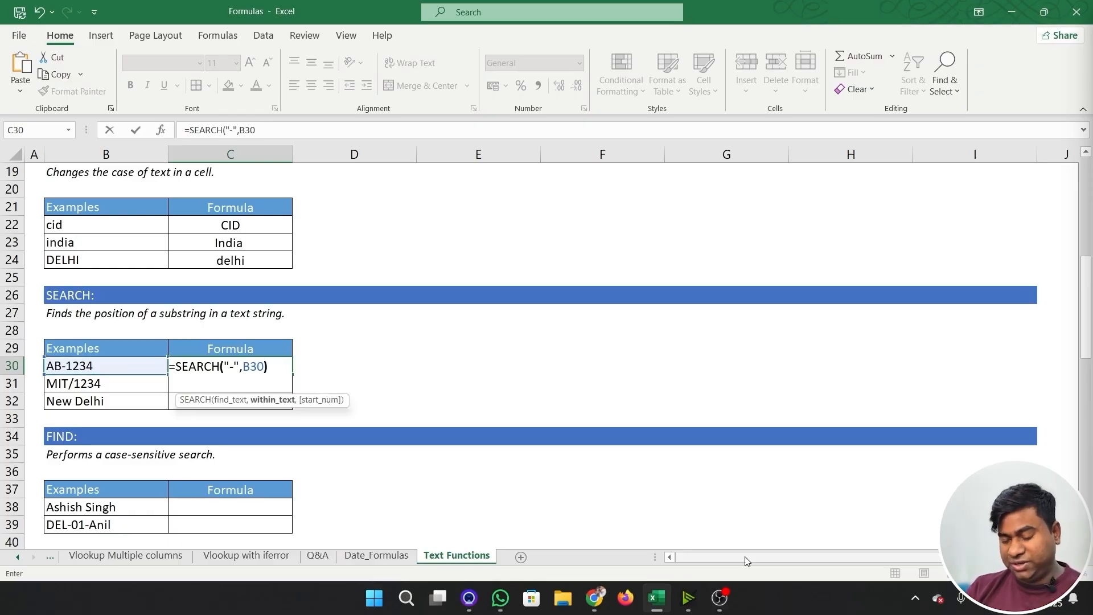
key(Return)
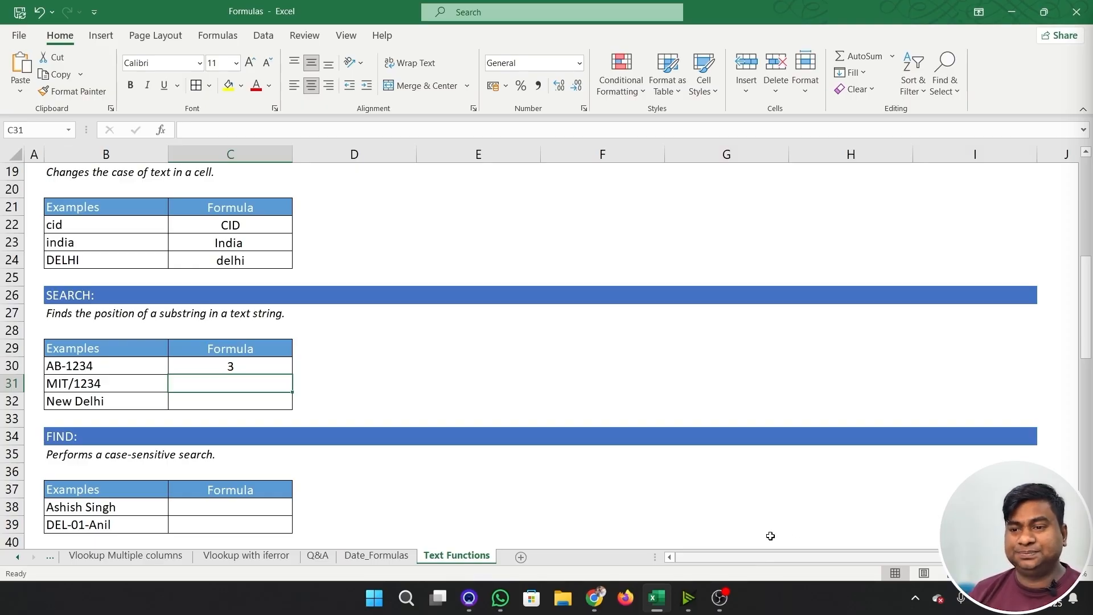
- Enter =SEARCH("/",B31) in C31 to find the position of the slash in B31
scroll(391, 431, down, 1)
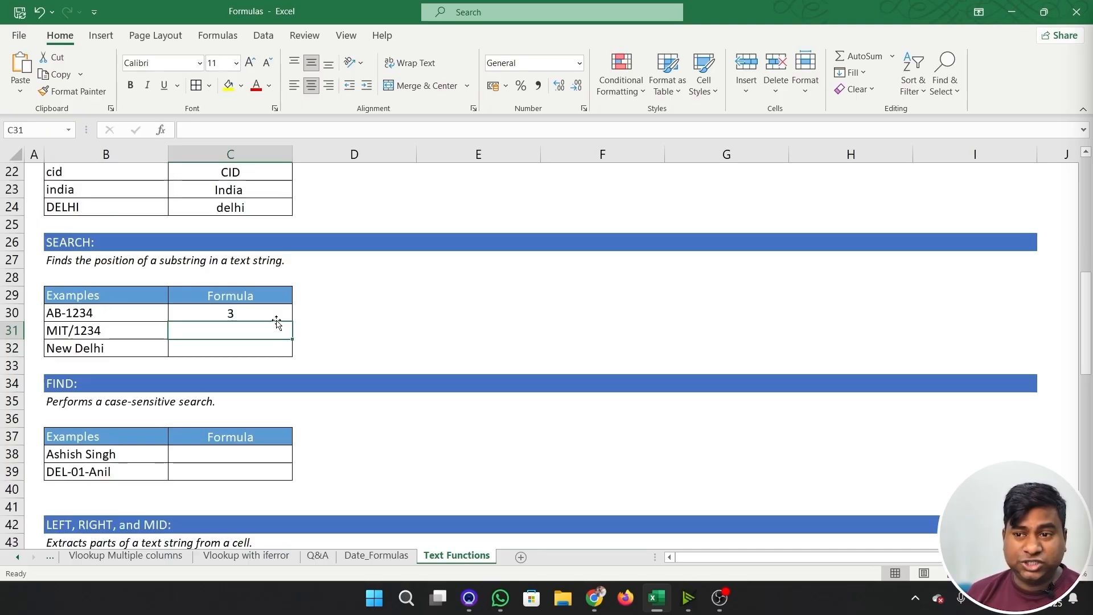
text(=sear)
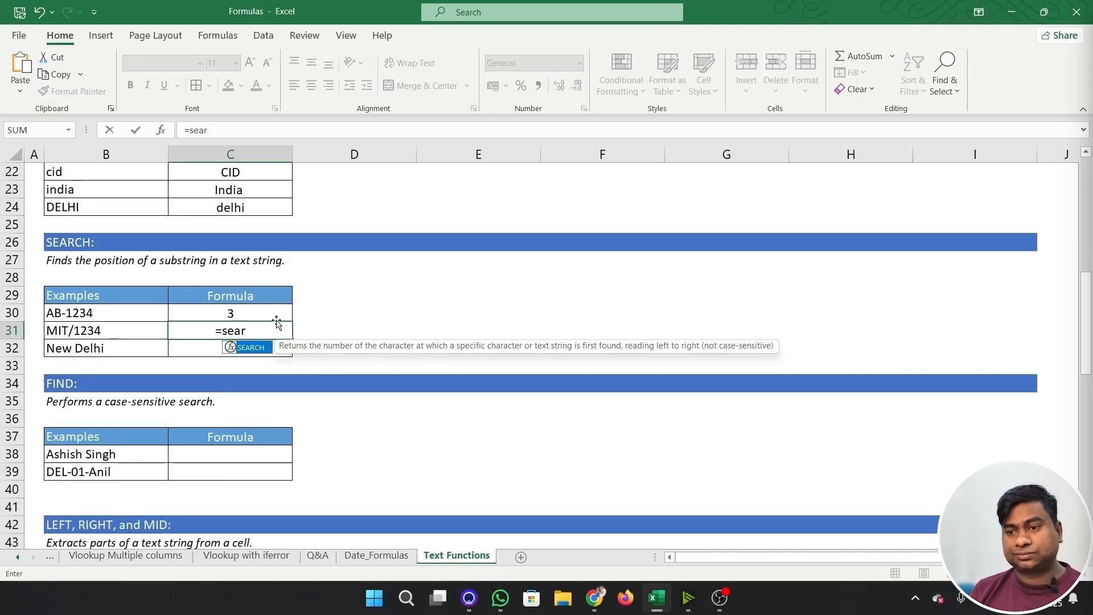
key(Tab)
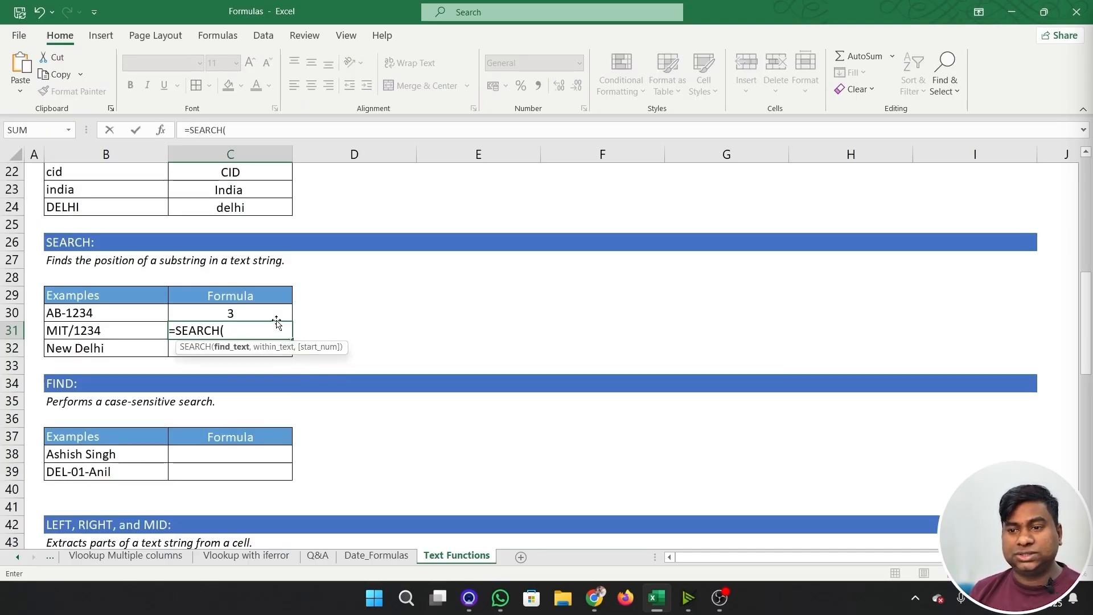
text(")
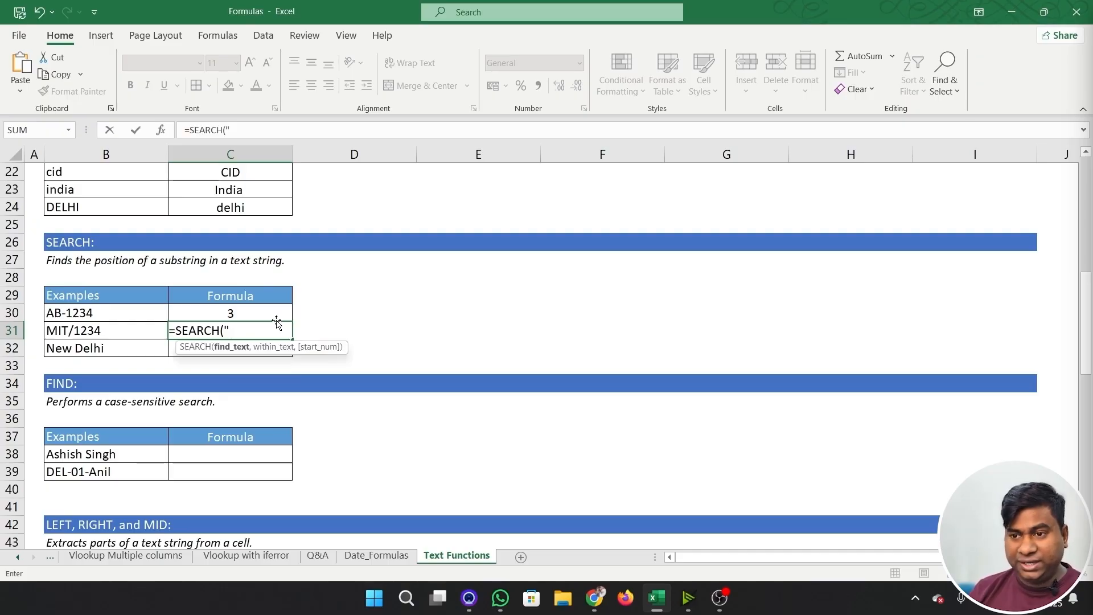
text(/",)
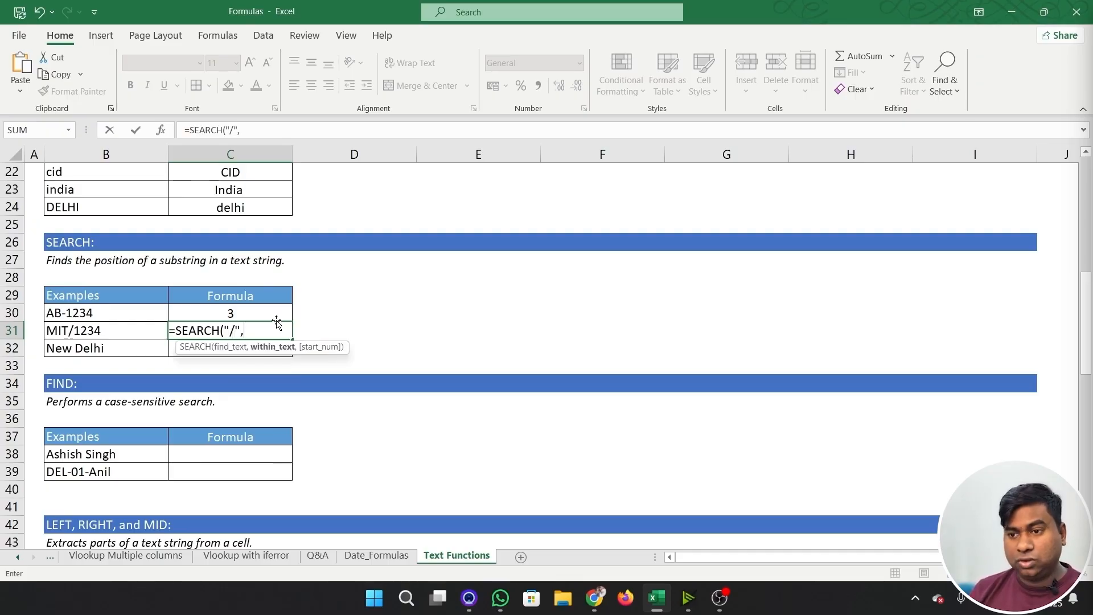
key(Left)
text())
key(Return)
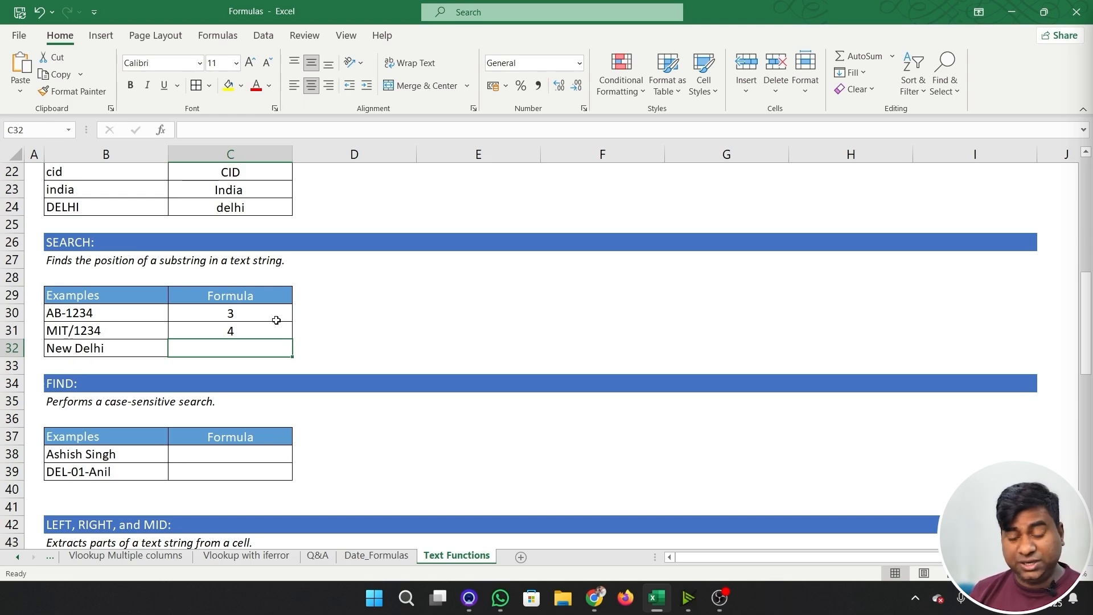
- Enter =SEARCH("delhi",B32) in C32 to find where the lowercase word delhi starts in B32
text(=search()
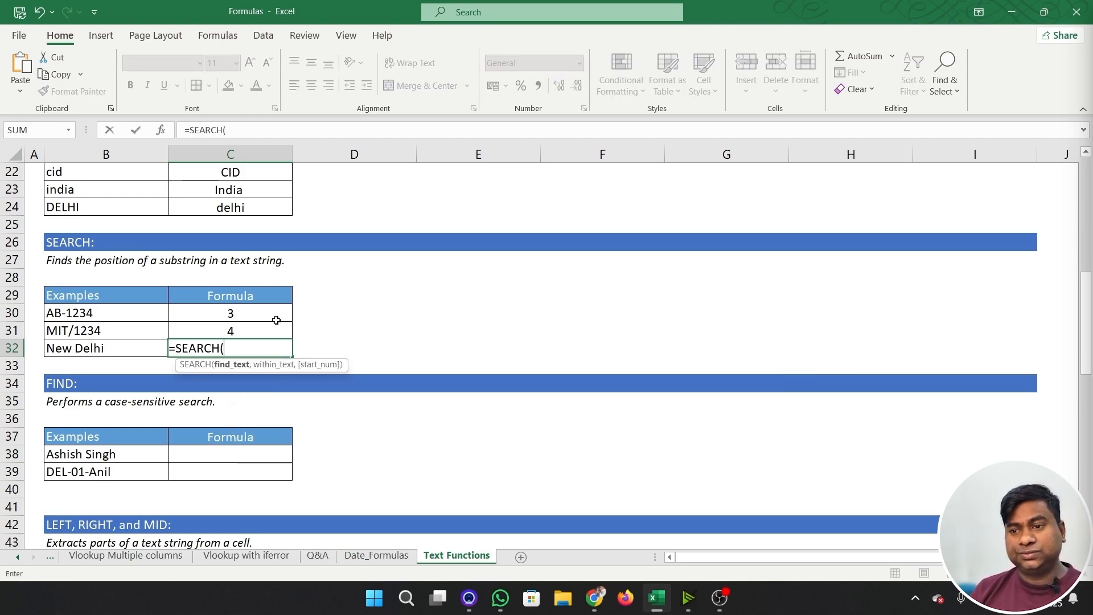
text(")
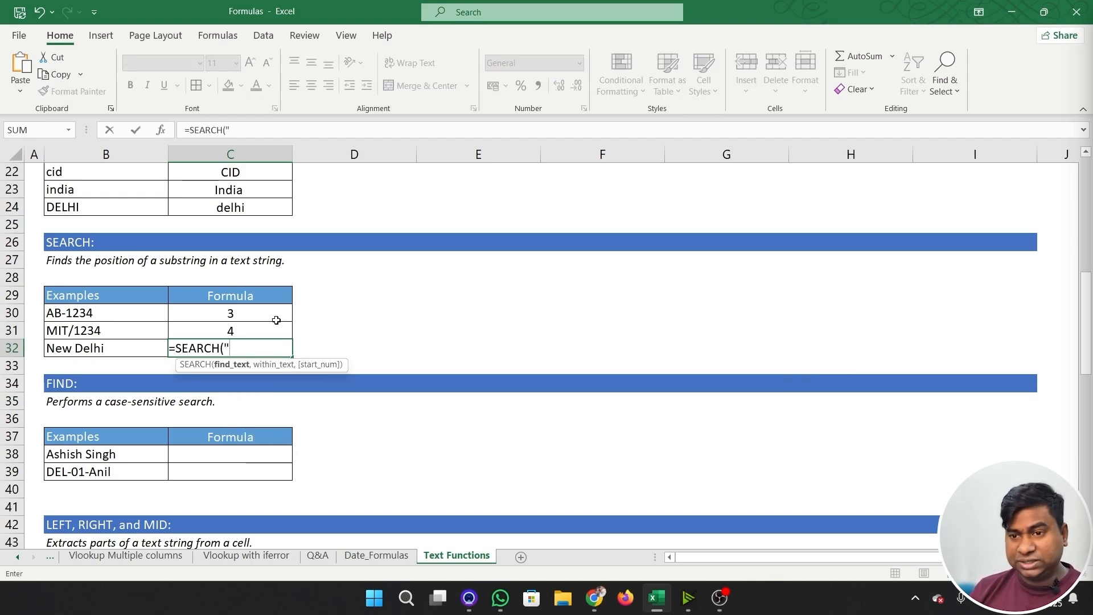
text(delhi",)
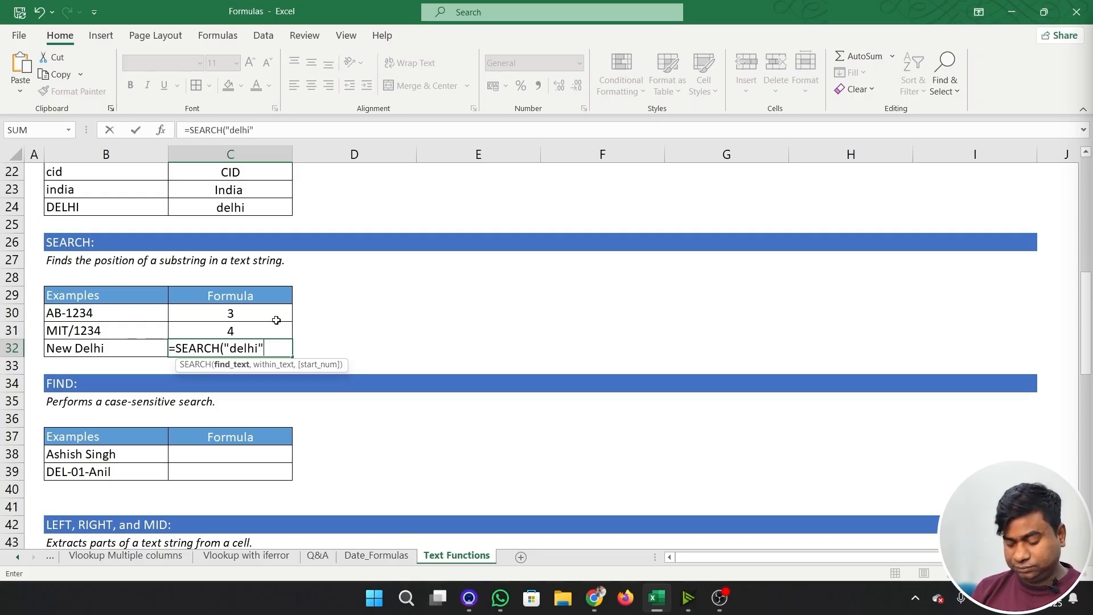
key(Left)
key(Left)
key(Right)
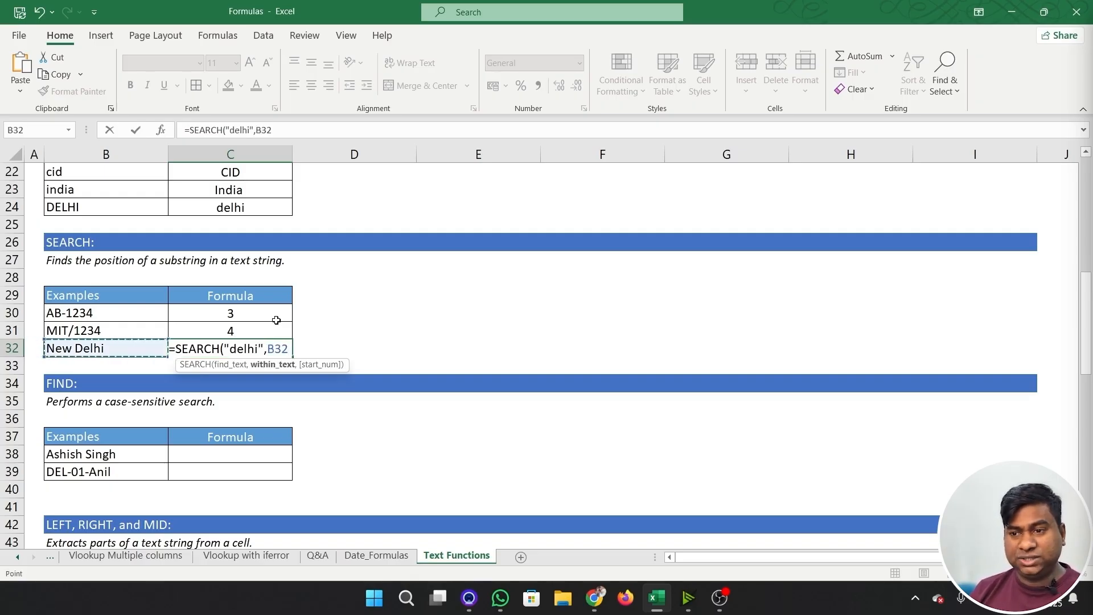
text())
key(Return)
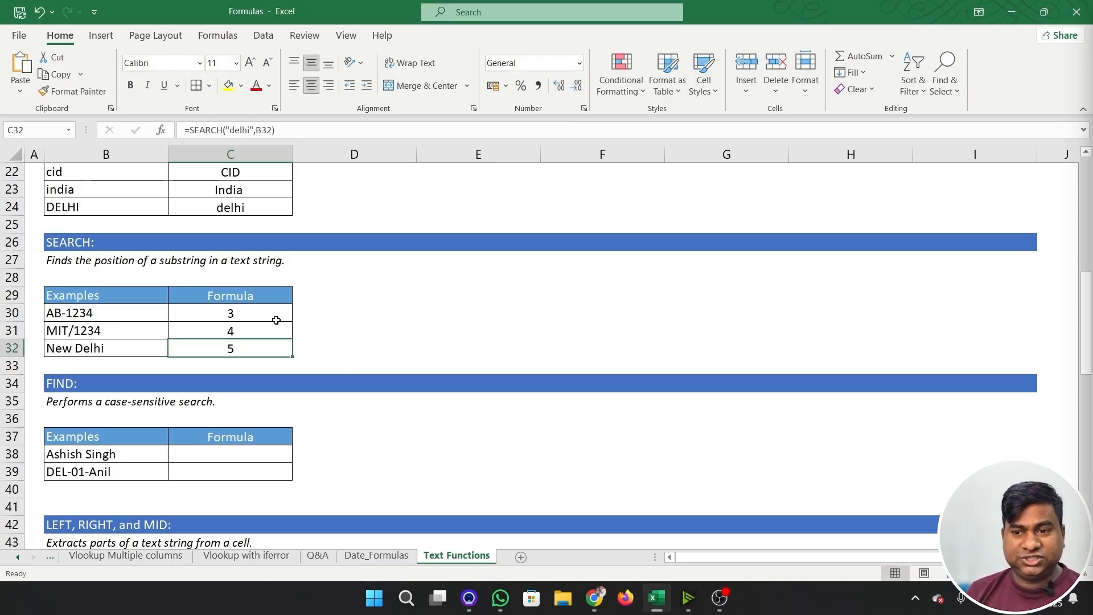
- Enter =FIND("S",B38) in C38 of the FIND example to locate the capital S in B38
click(183, 455)
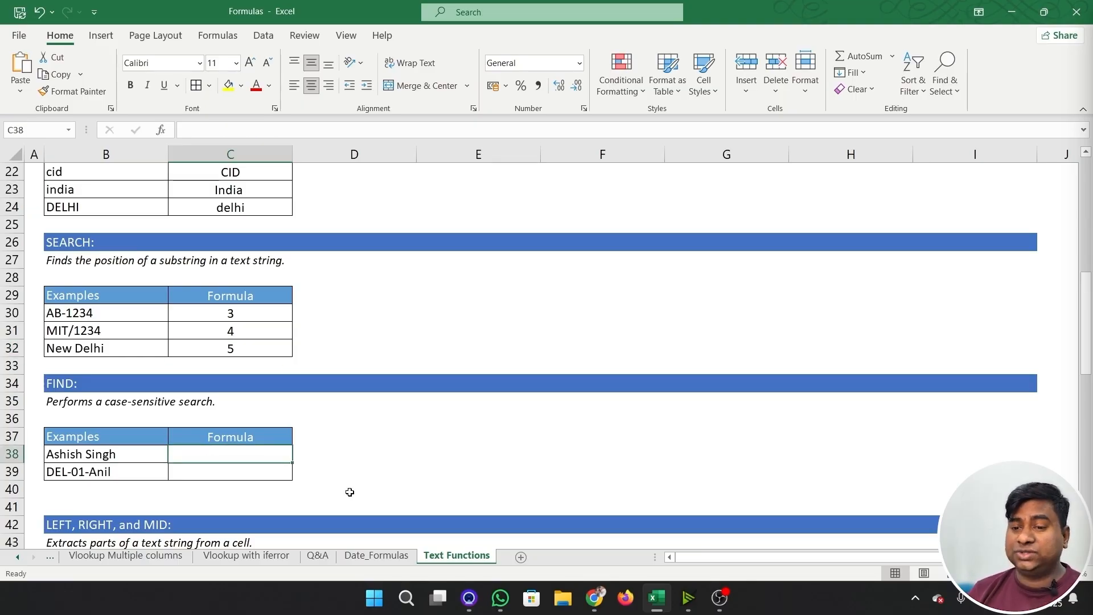
click(61, 455)
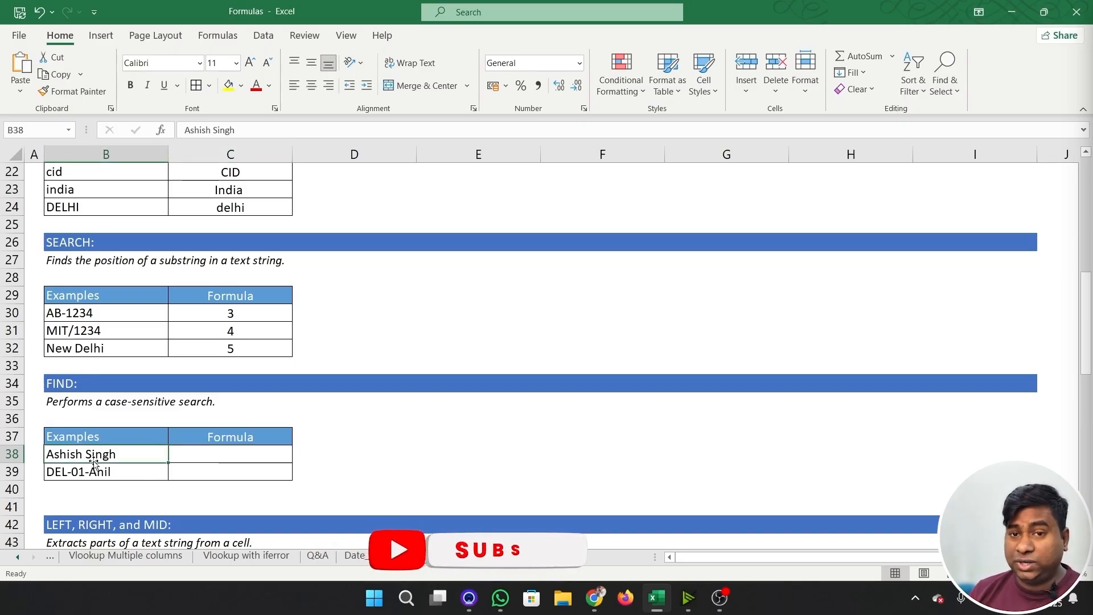
click(193, 454)
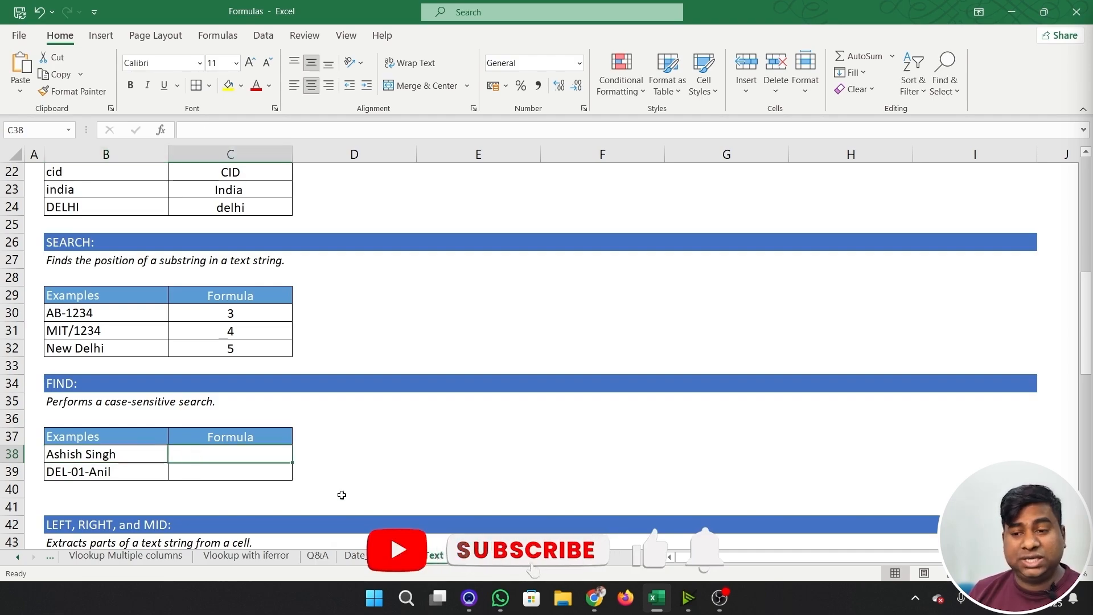
text(=)
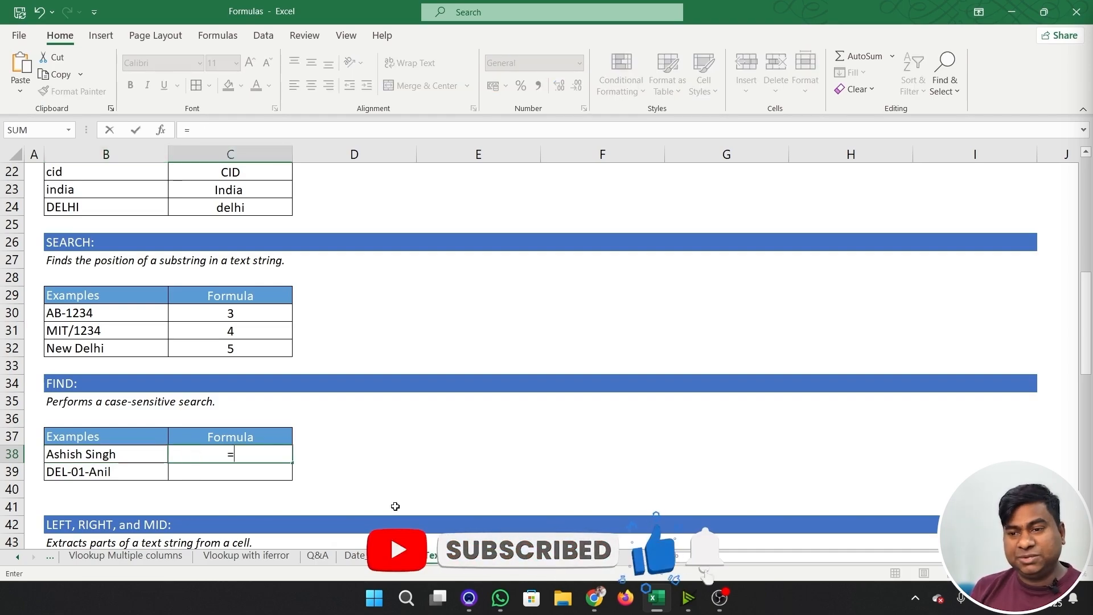
text(fin)
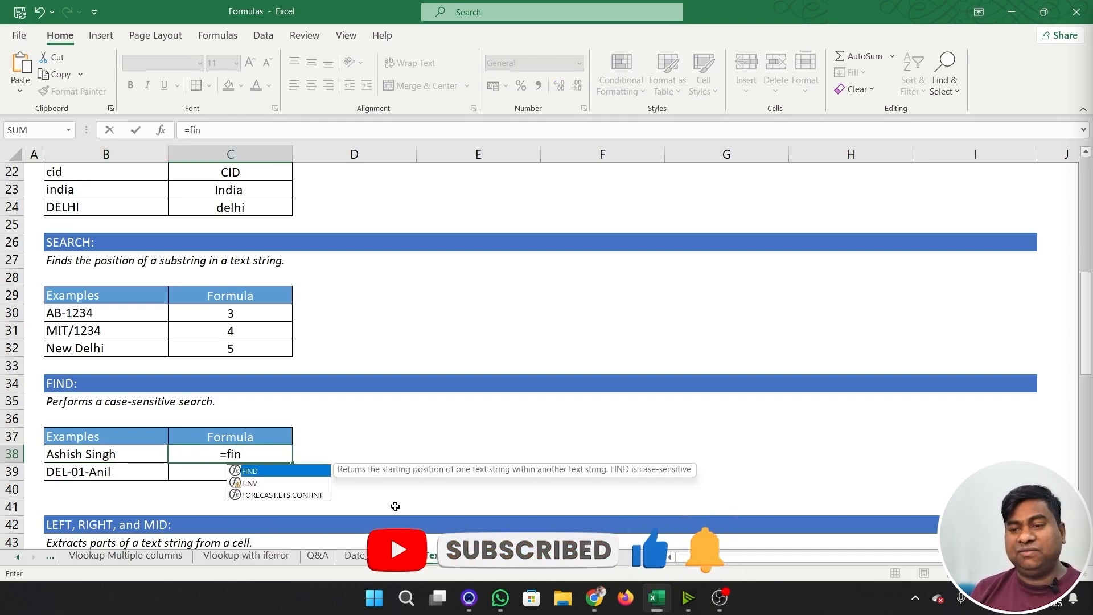
key(Tab)
text(")
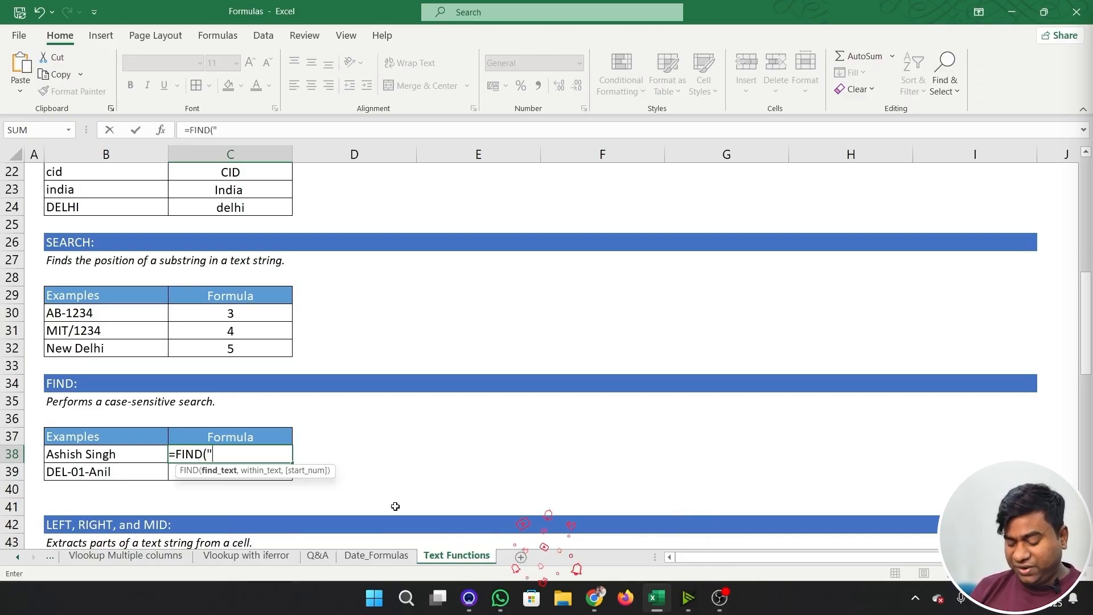
text(S",)
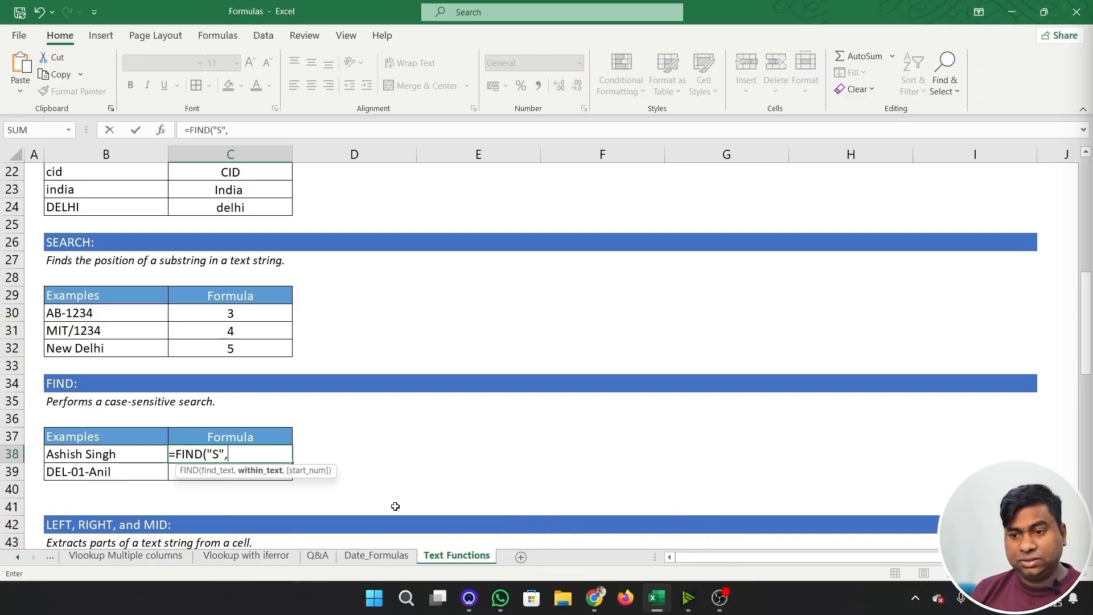
key(Left)
text())
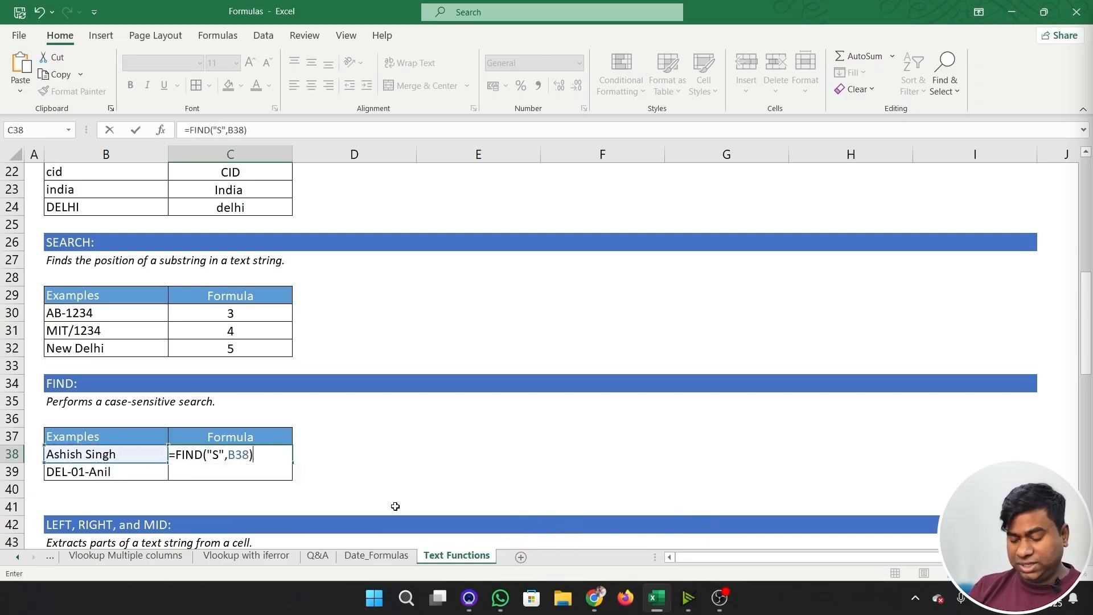
key(ctrl+Return)
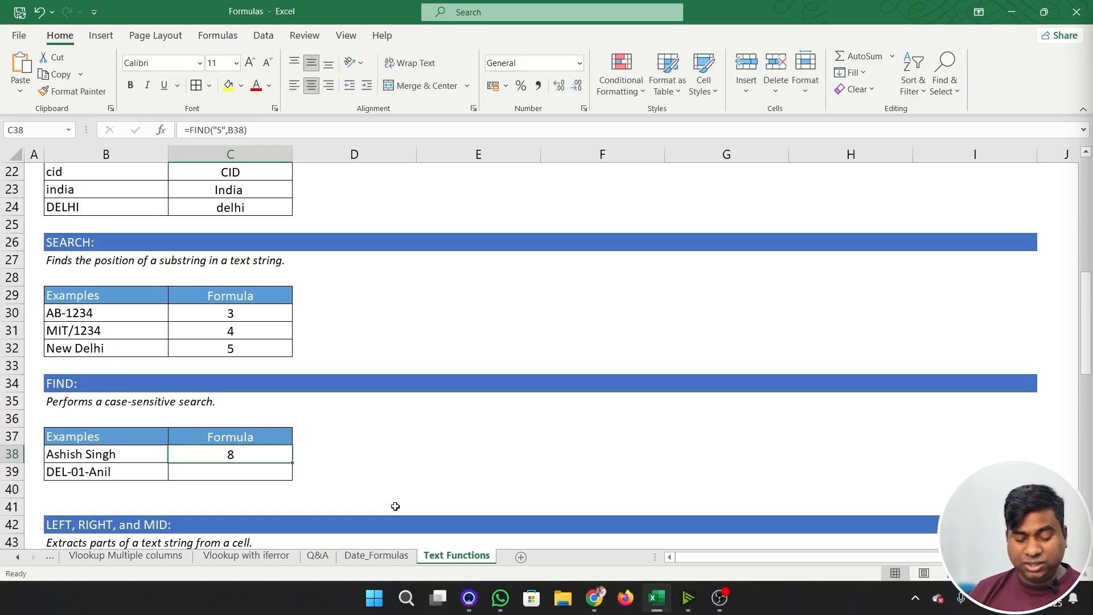
- Change the search text in the C38 FIND formula to a lowercase "s"
key(F2)
key(Left)
key(Left)
key(Left)
key(Left)
key(Left)
key(Left)
key(Left)
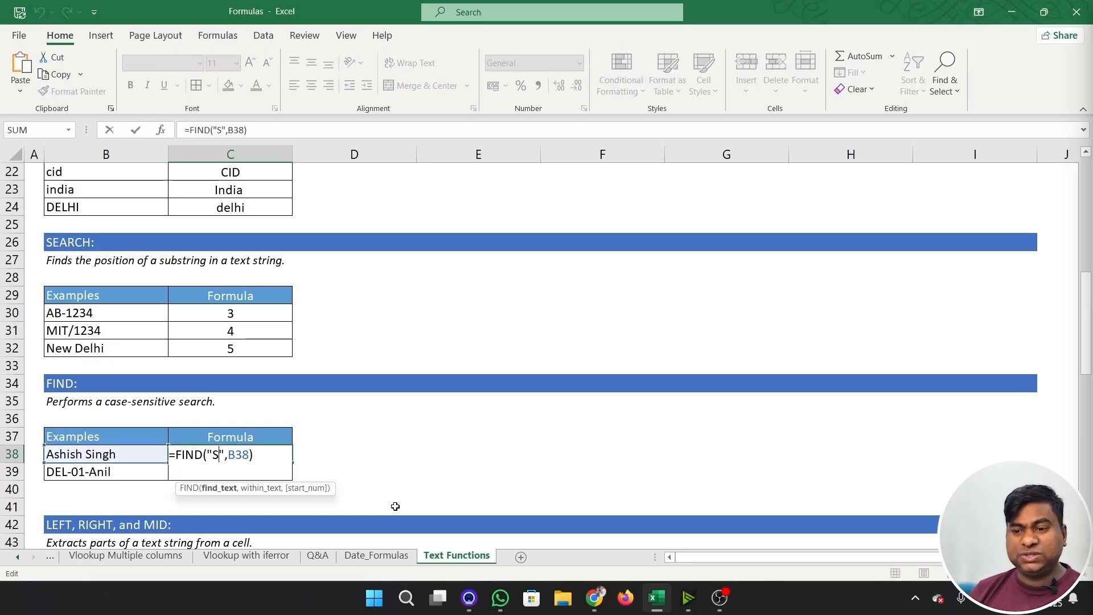
key(BackSpace)
text(s)
key(Return)
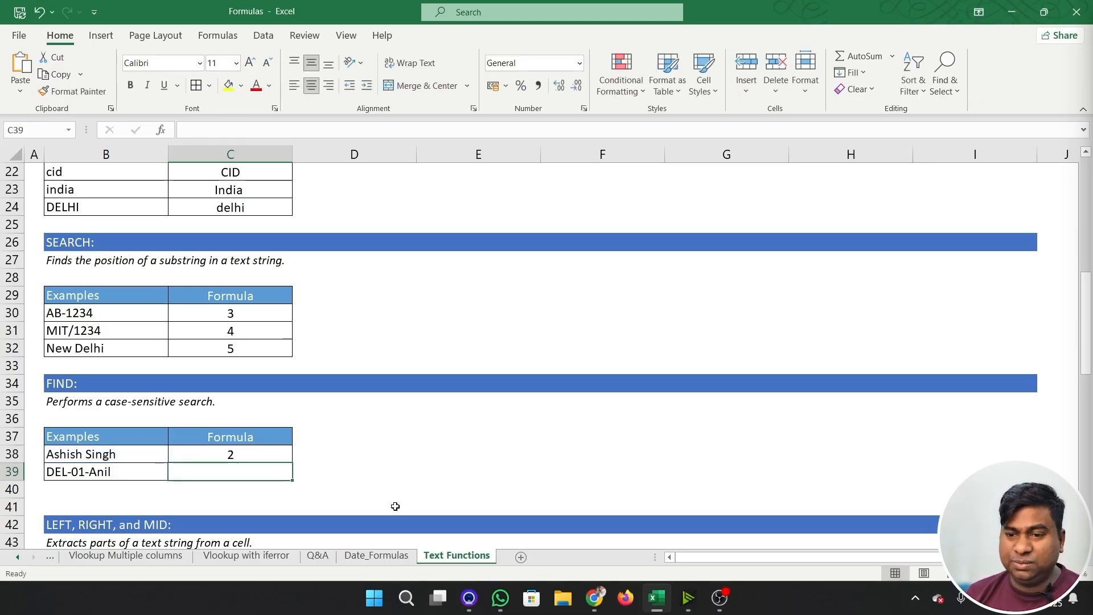
text(=)
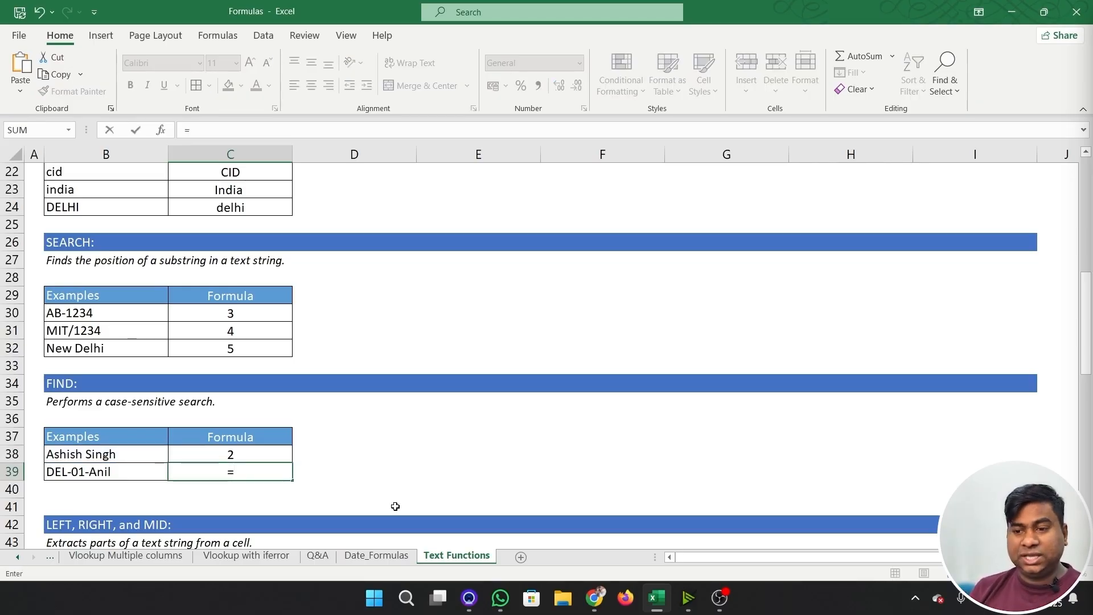
text(fin)
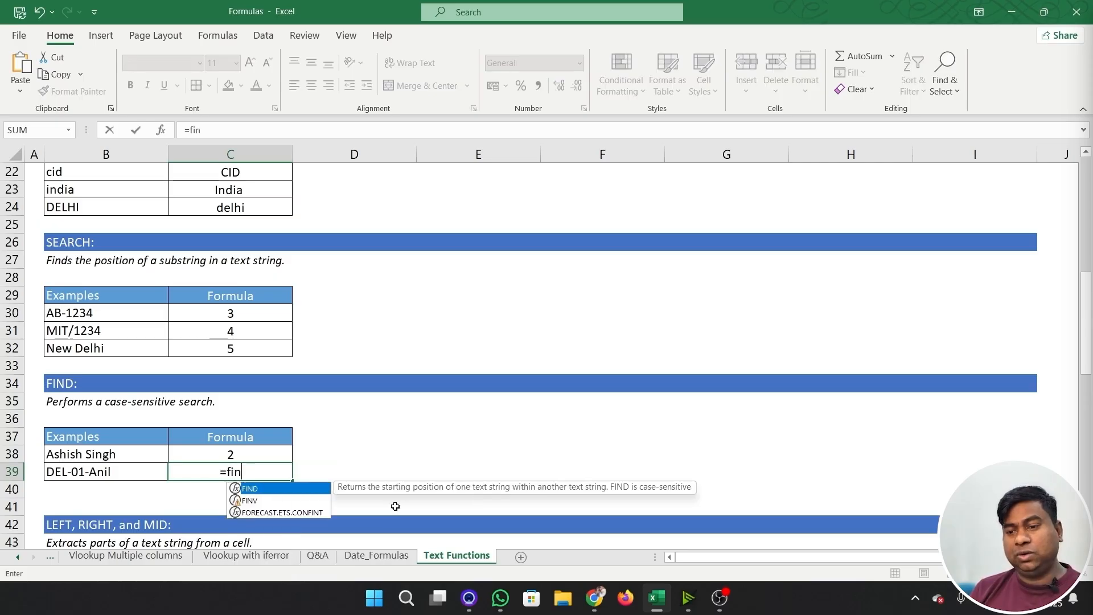
key(Tab)
key(Left)
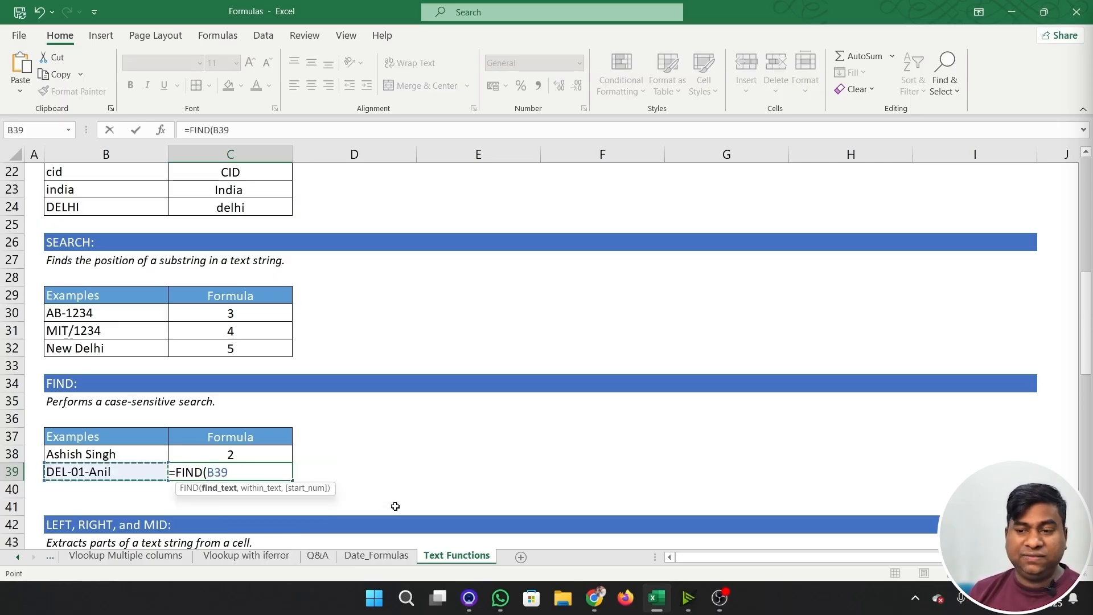
key(Escape)
- Enter =FIND("l",B39) in C39 to locate the lowercase l in B39
text(=in)
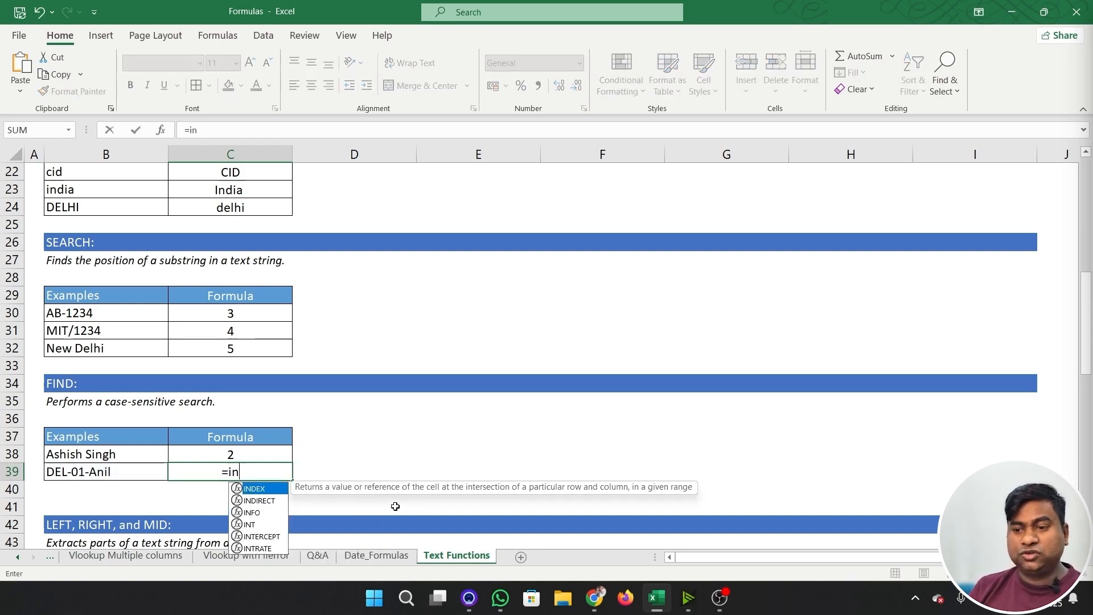
key(BackSpace)
key(BackSpace)
text(fin)
key(Tab)
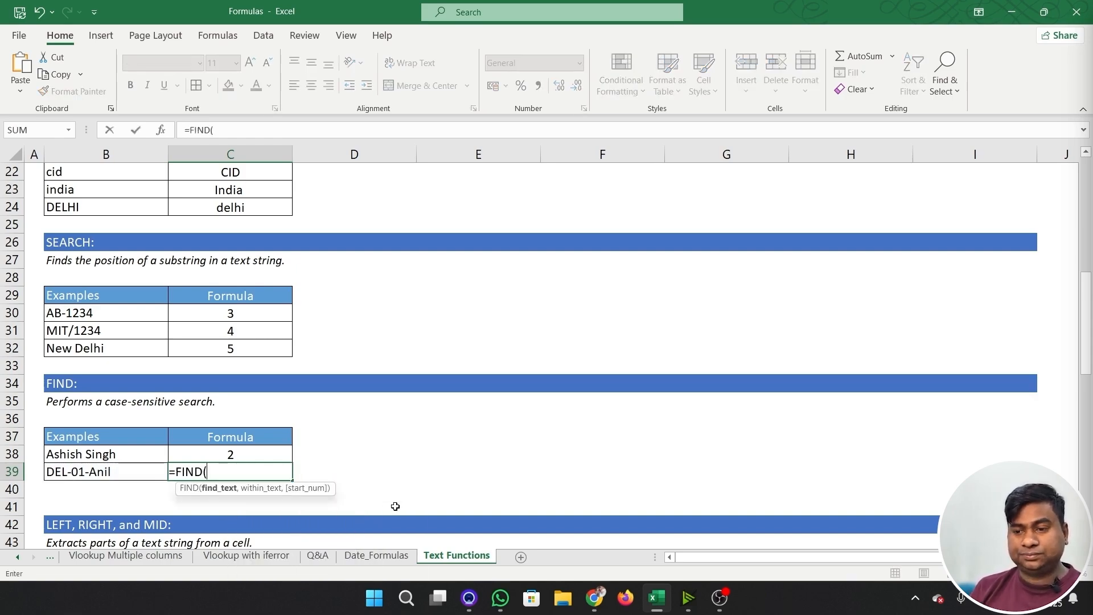
key(Left)
key(BackSpace)
key(BackSpace)
key(BackSpace)
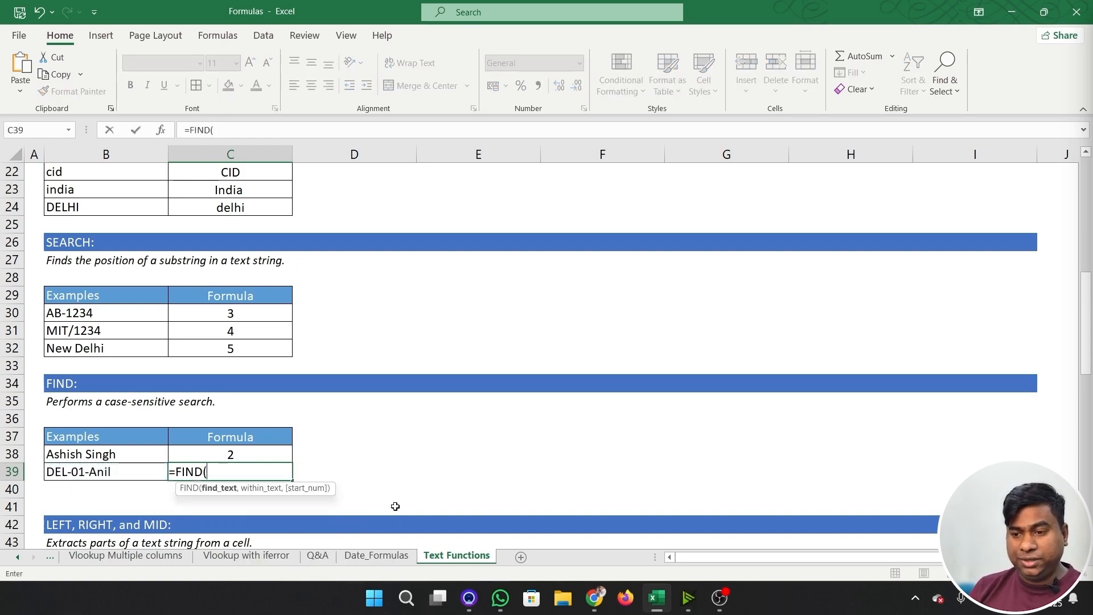
text(")
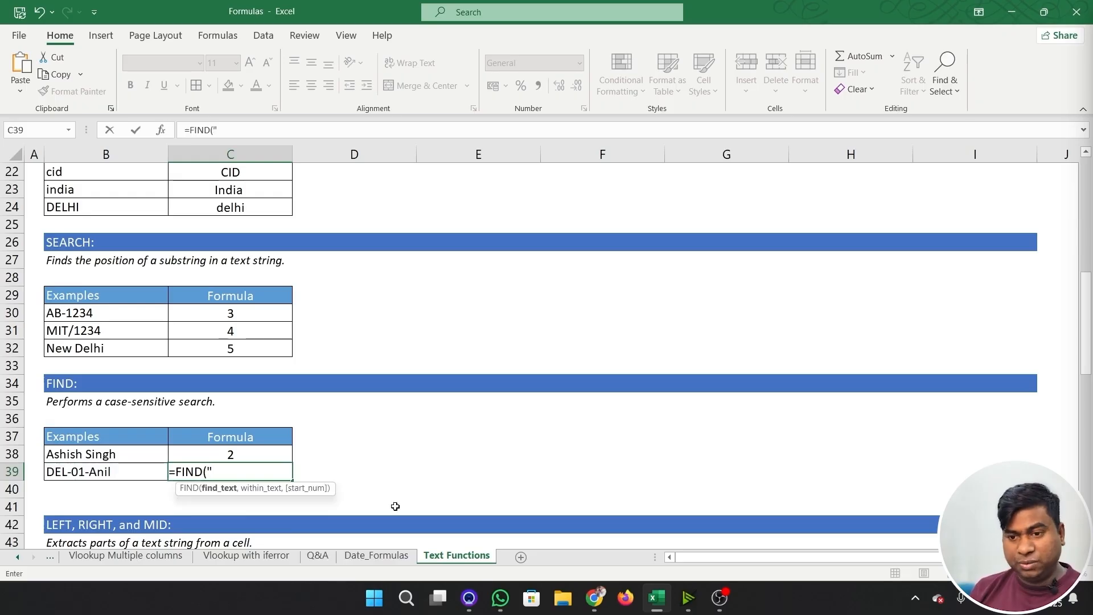
text(l")
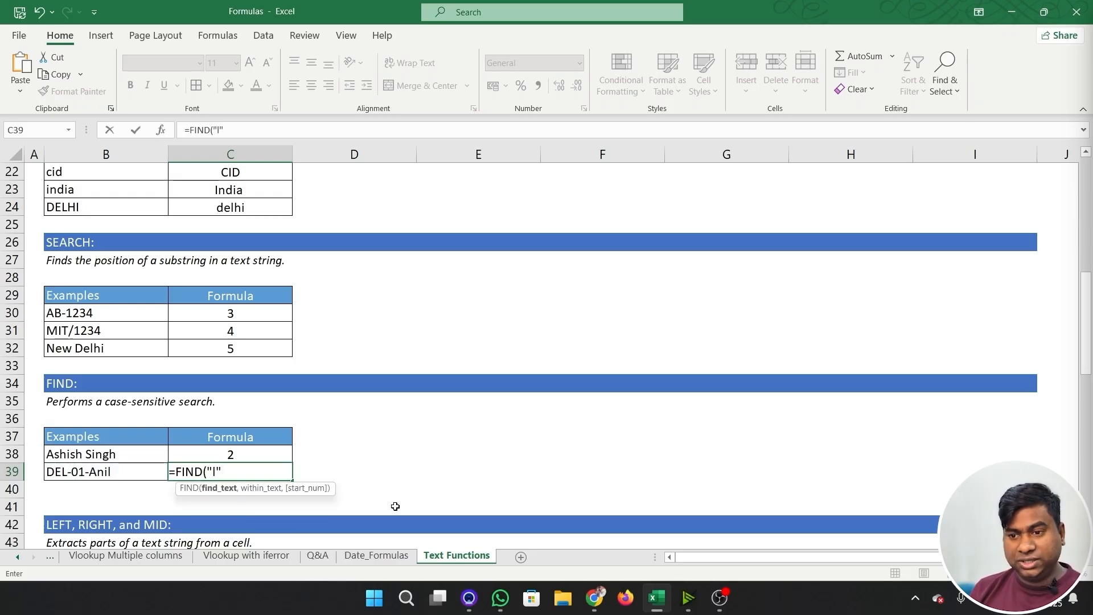
text(,)
key(Left)
text())
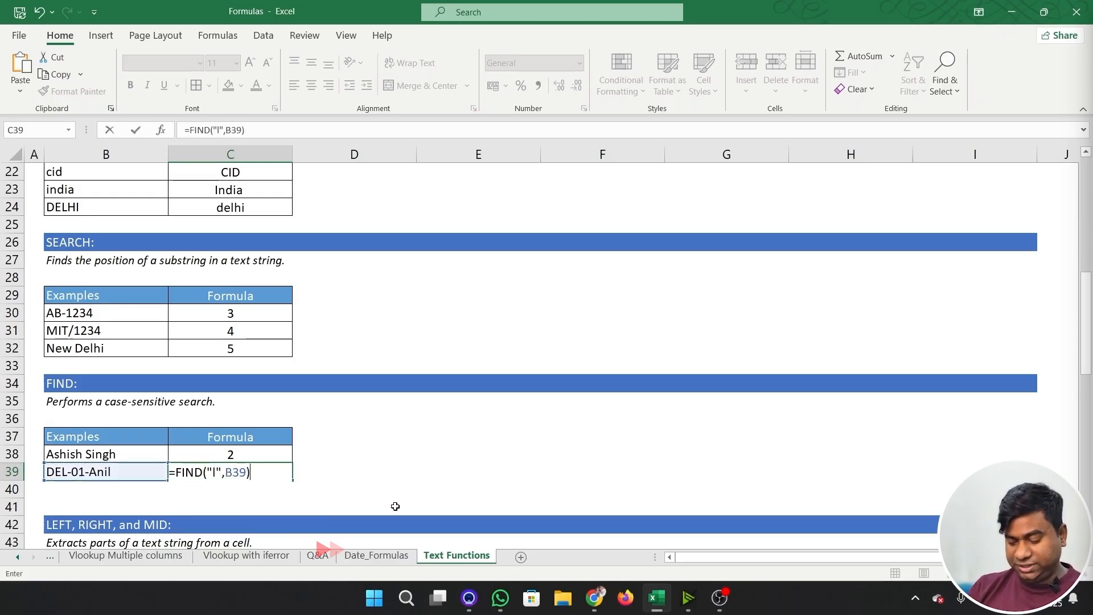
key(ctrl+Return)
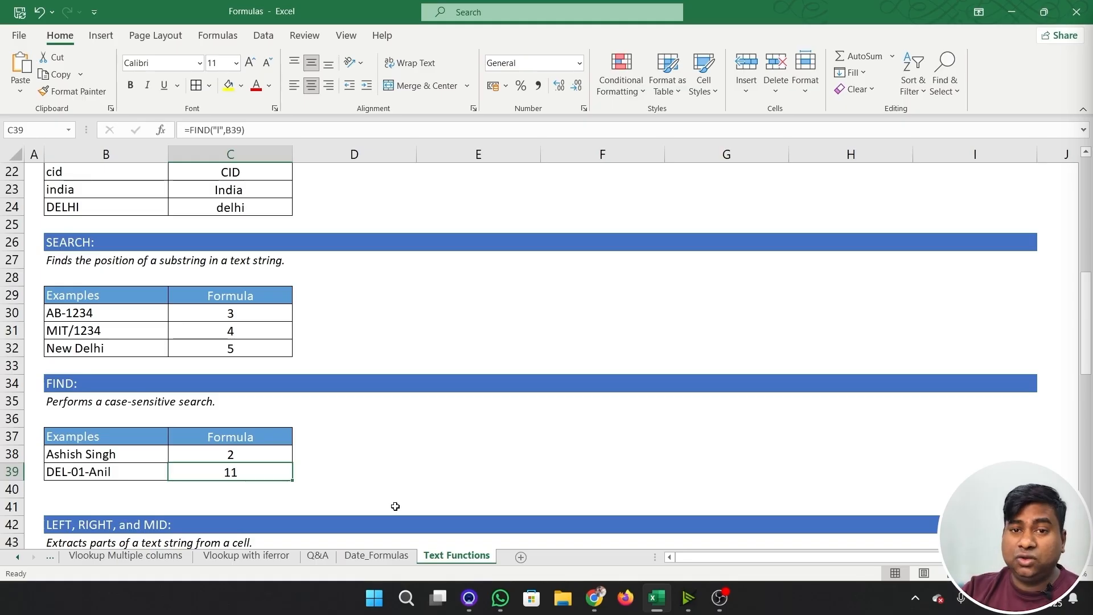
- Enter =LEFT(B46,SEARCH(" ",B46)) in C46 to extract the first name from the full name in B46
scroll(398, 390, down, 3)
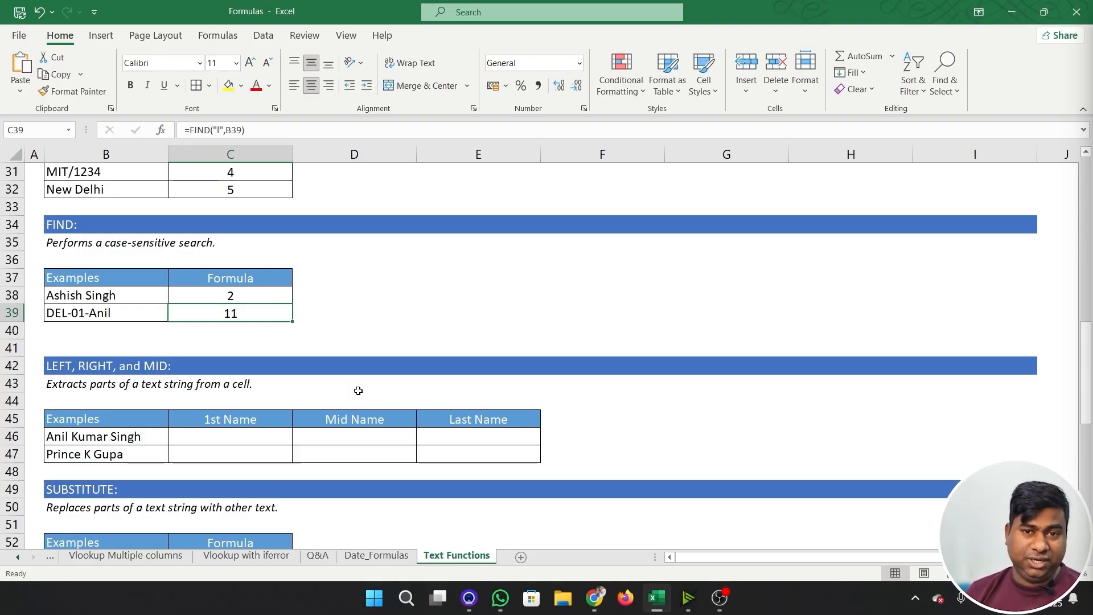
click(242, 437)
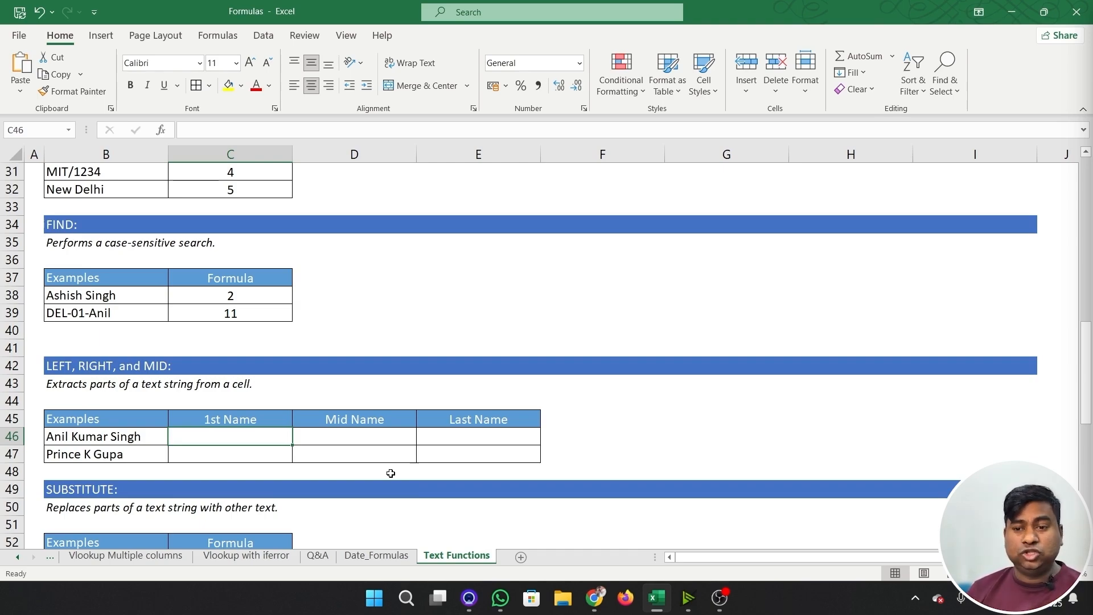
text(=lef)
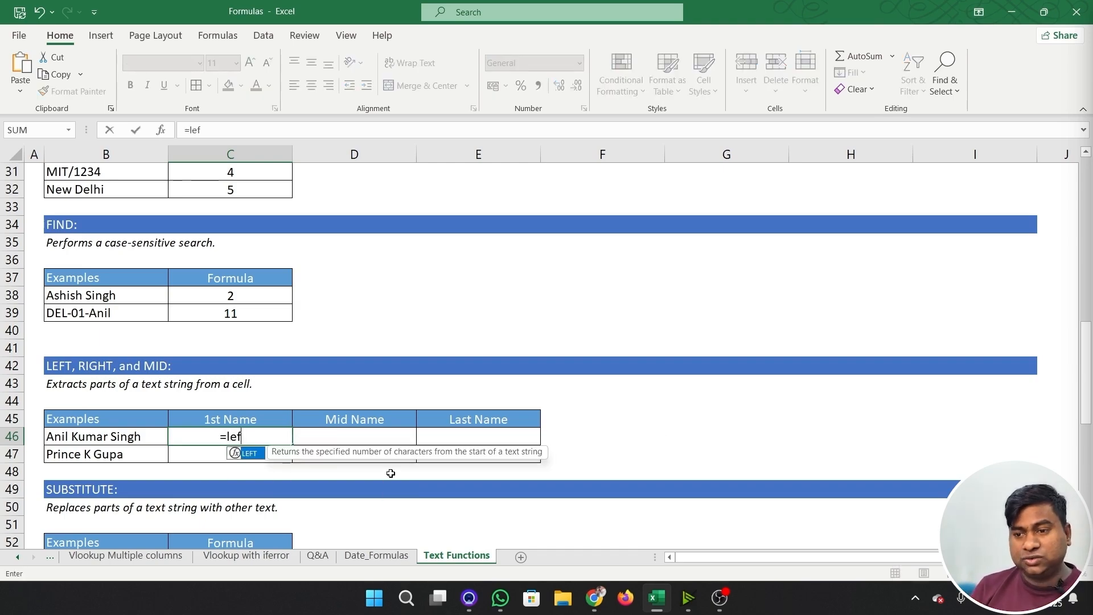
key(Tab)
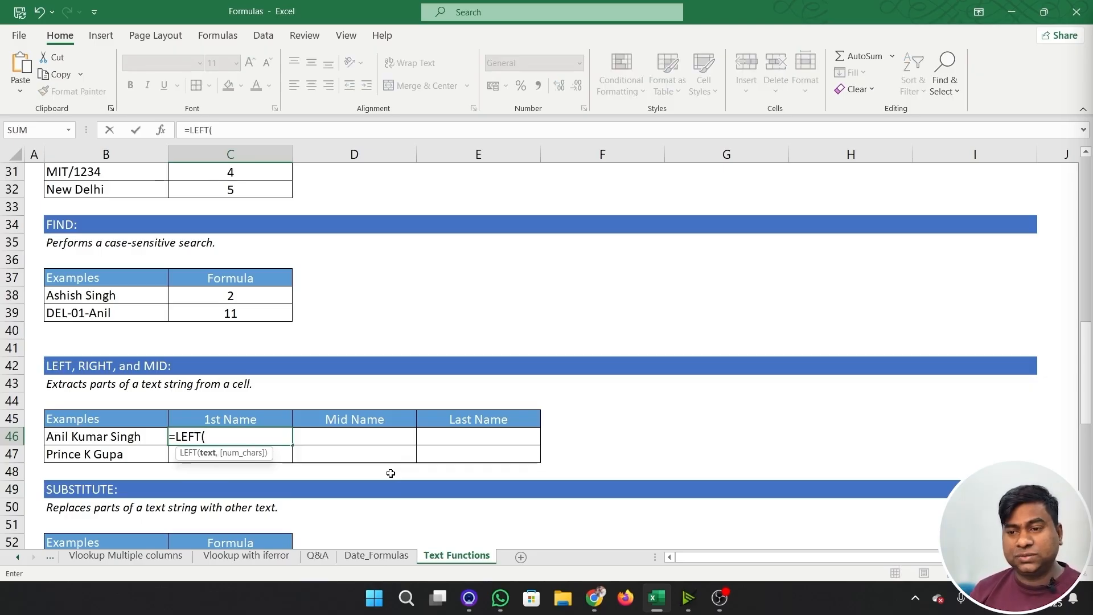
key(Left)
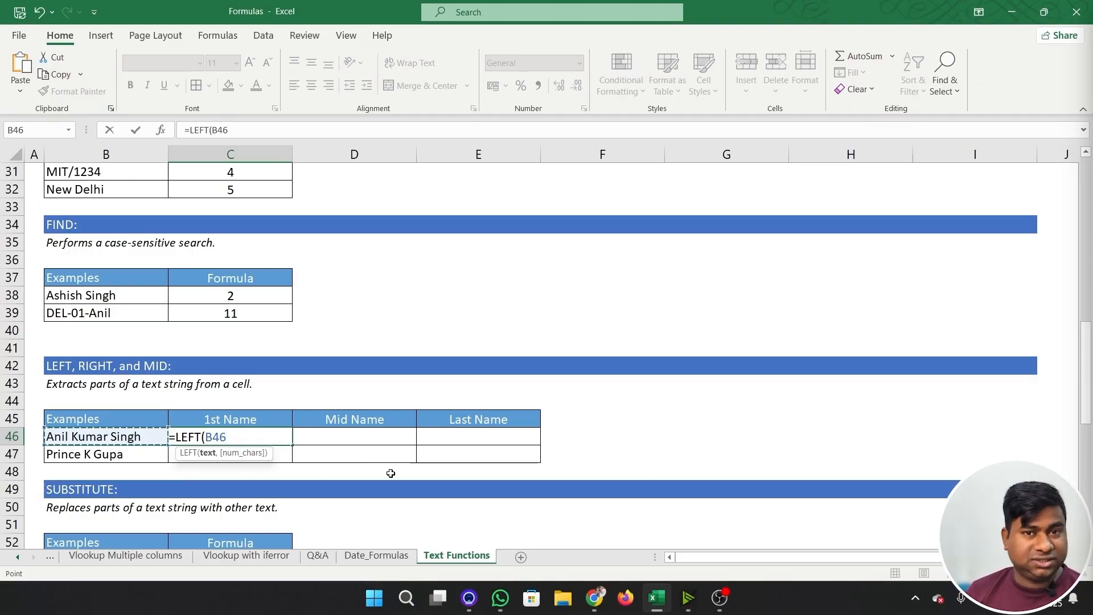
text(,)
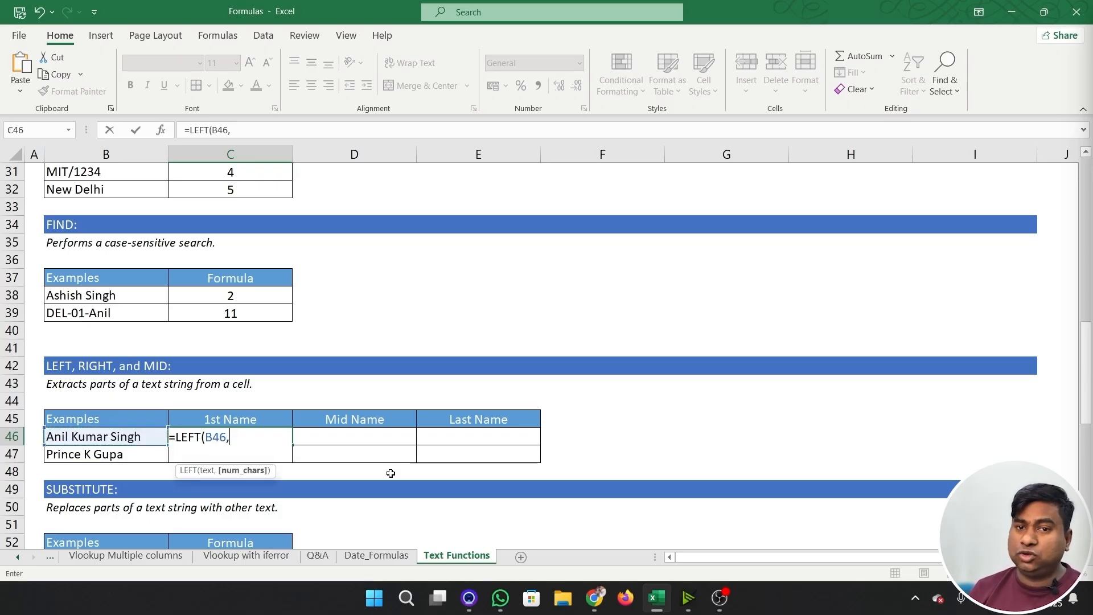
text(sear)
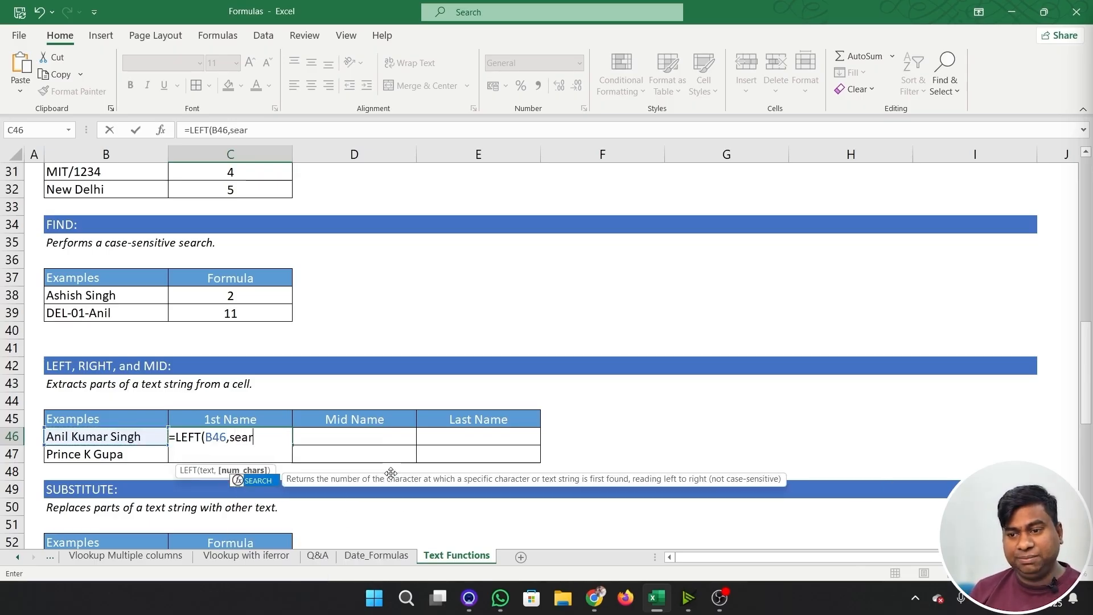
key(Tab)
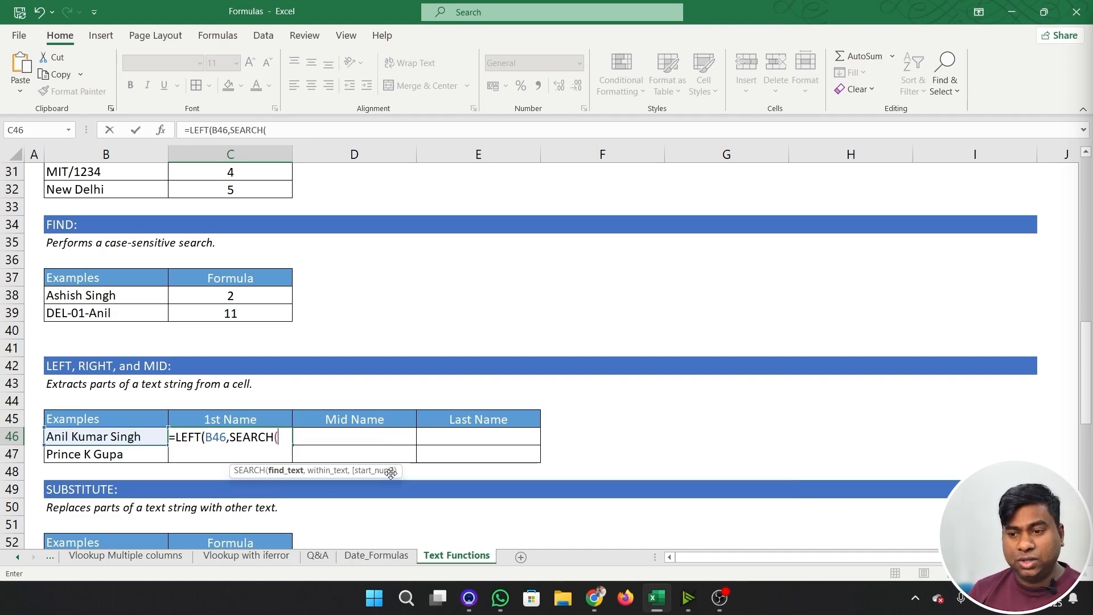
text(" ")
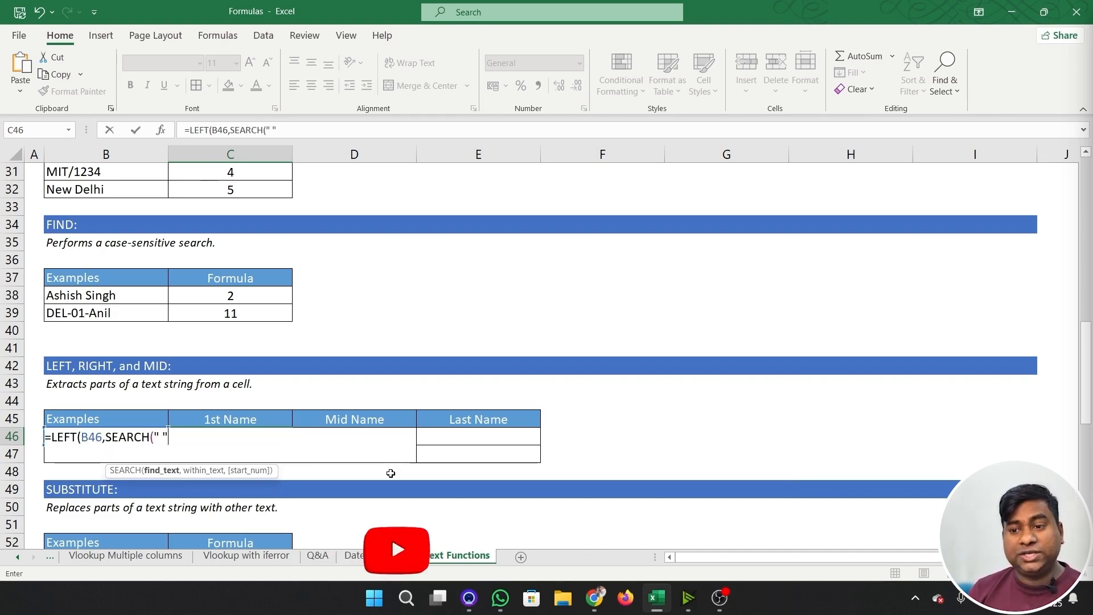
text(,)
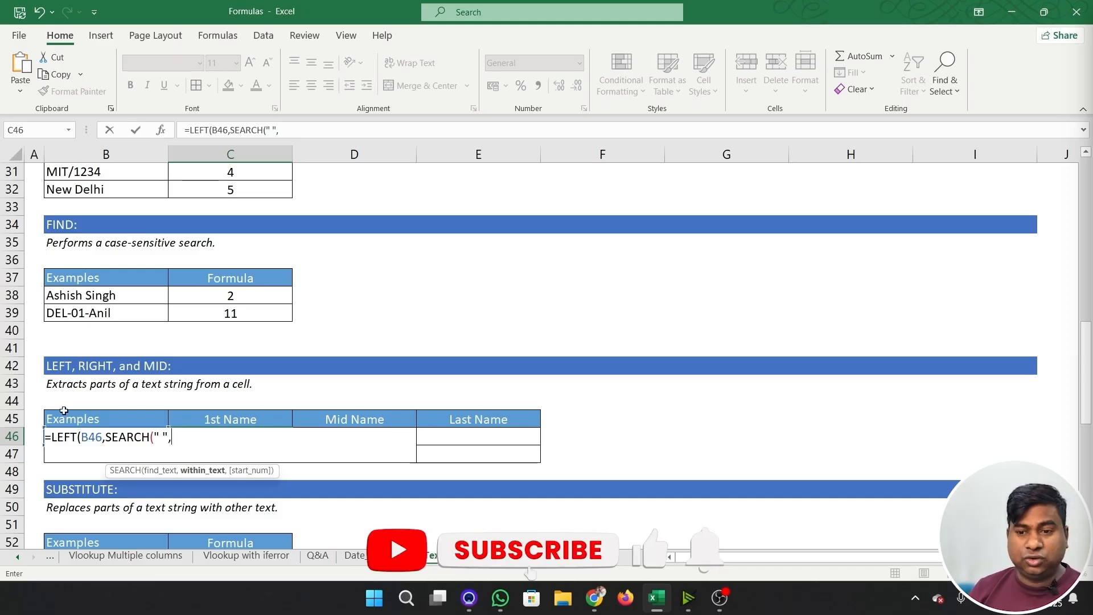
click(74, 435)
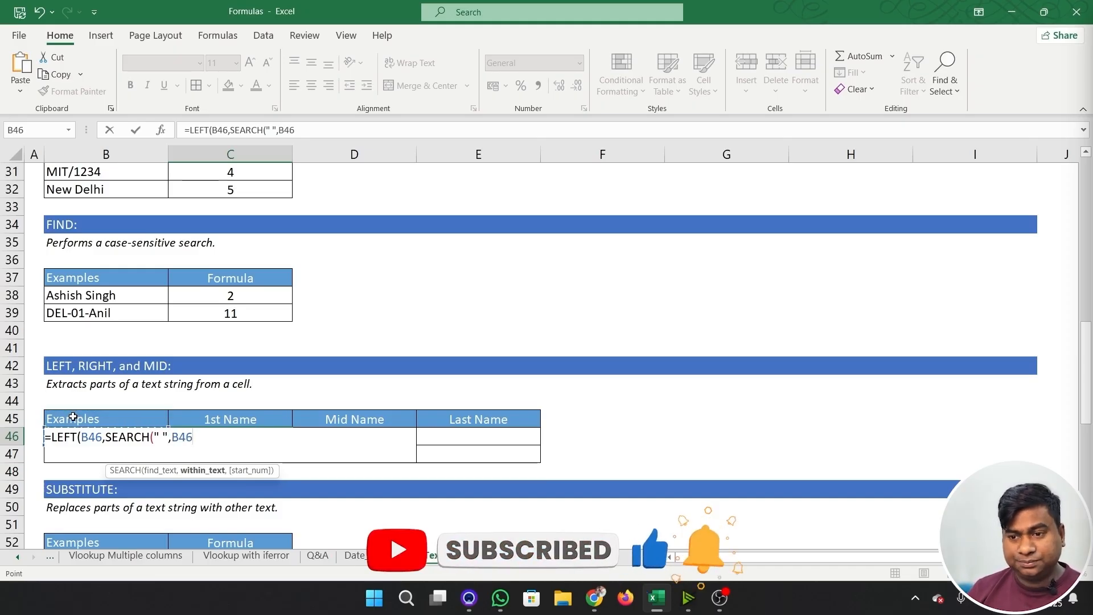
text())
key(Return)
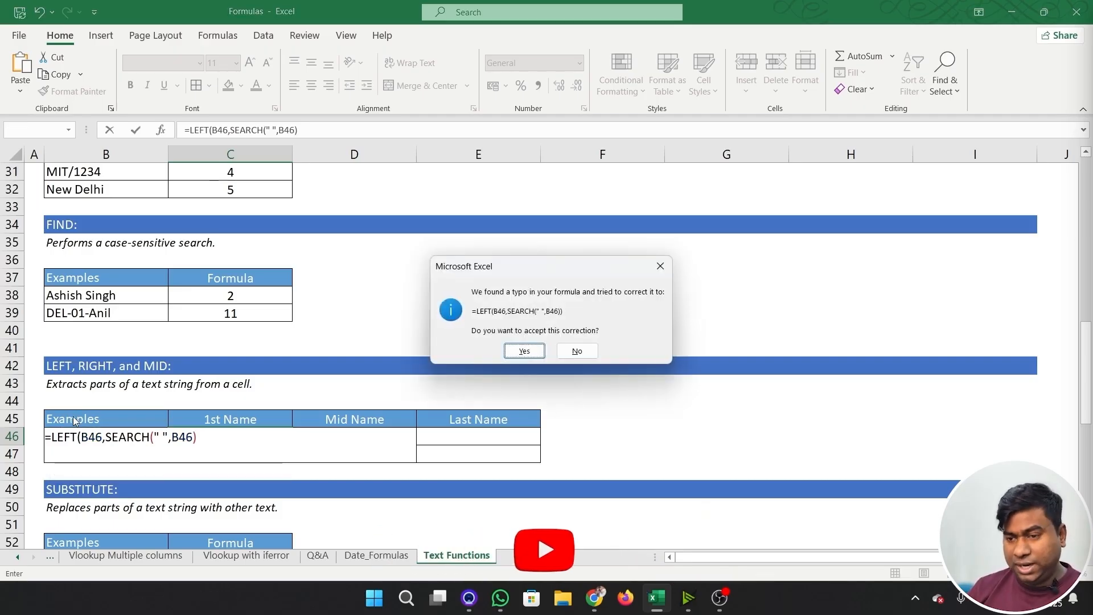
key(Return)
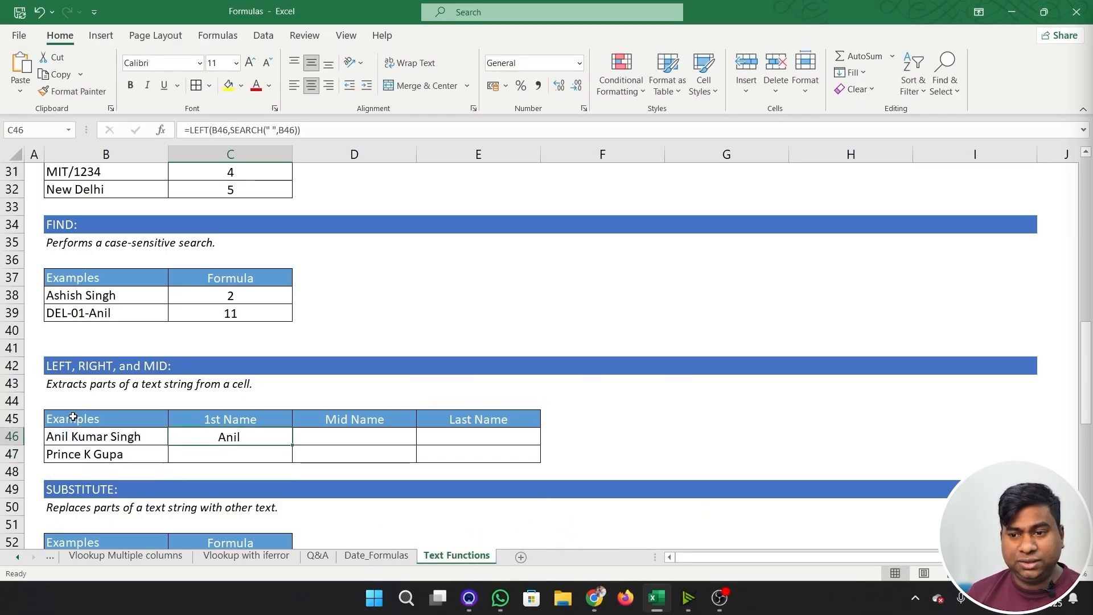
- Copy the first-name formula from C46 down to C47
key(ctrl+c)
key(Down)
key(Return)
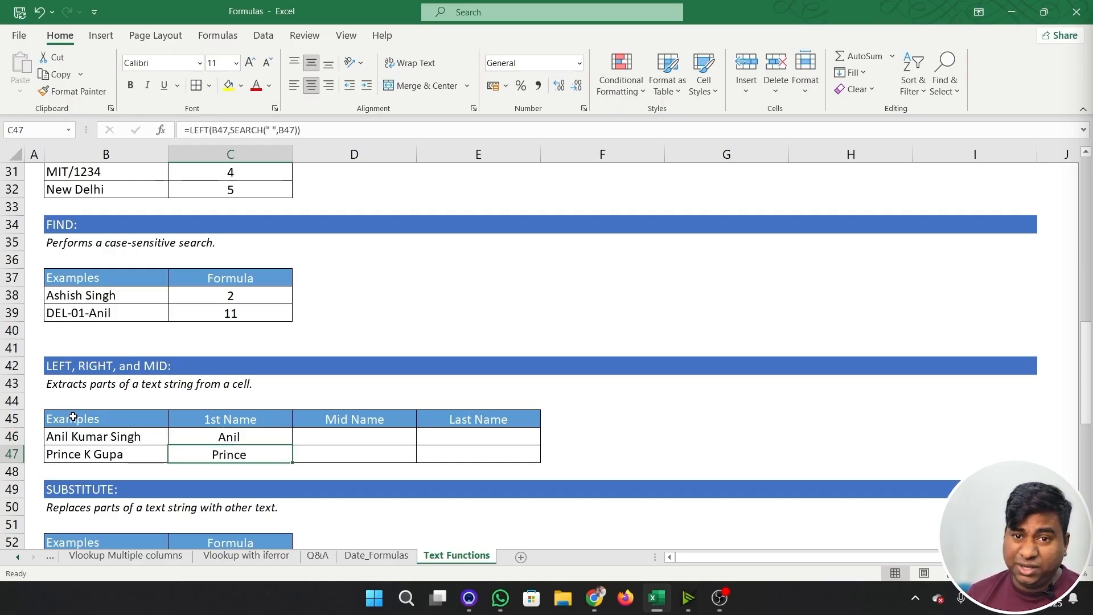
key(Up)
key(Right)
key(Right)
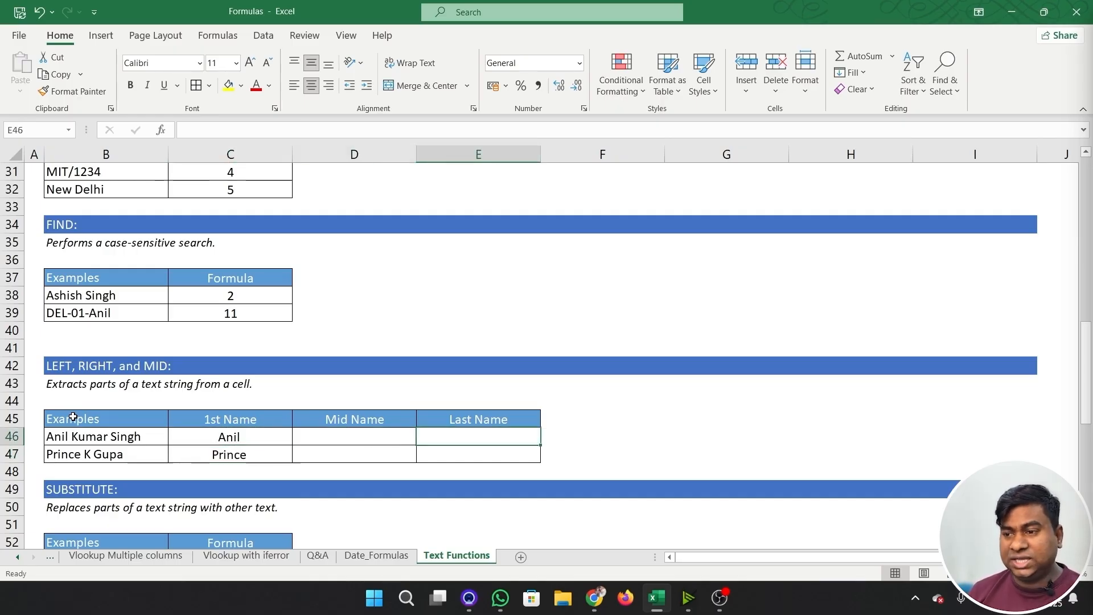
text(=lef)
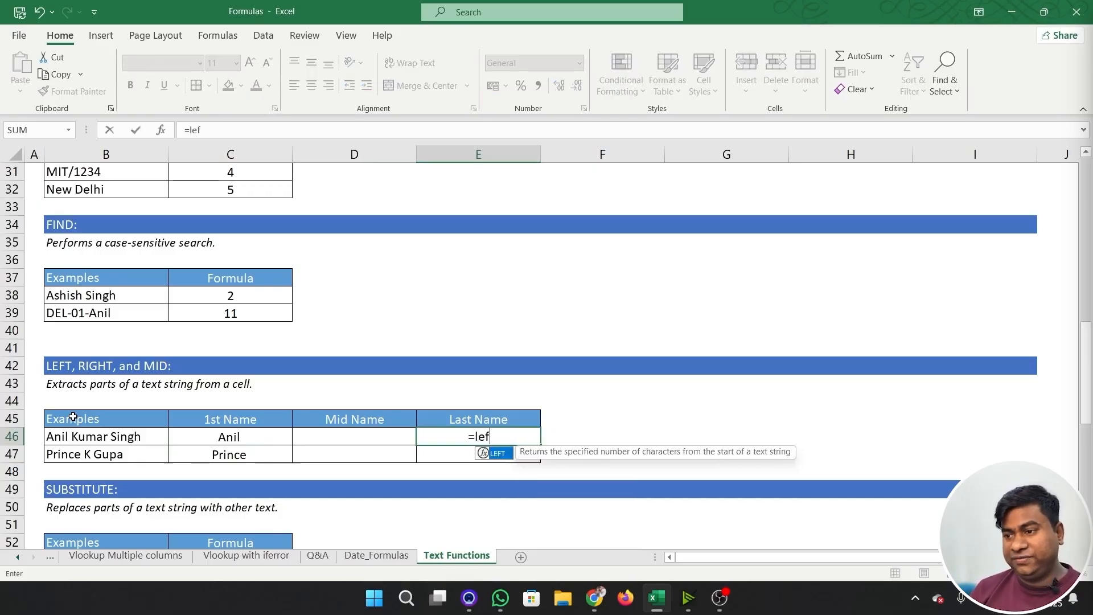
key(Tab)
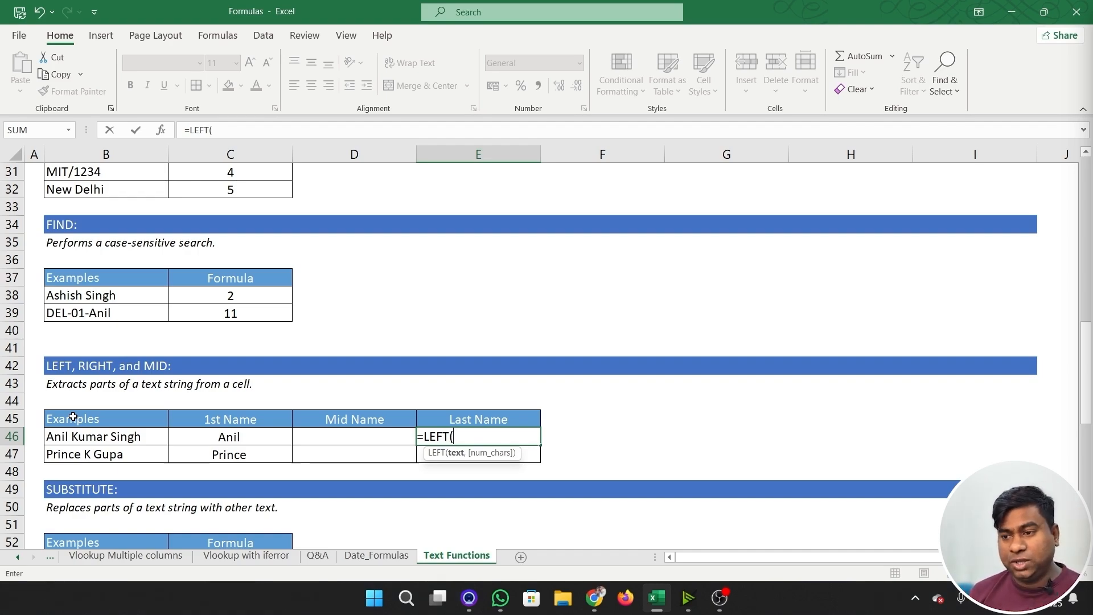
key(Left)
key(Left)
key(Left)
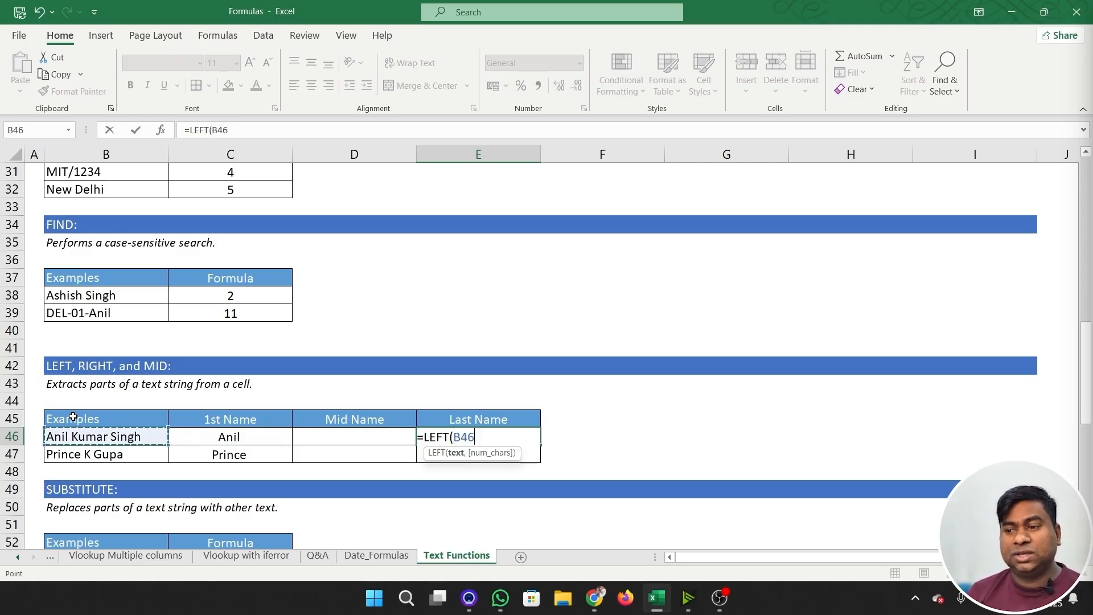
text(,)
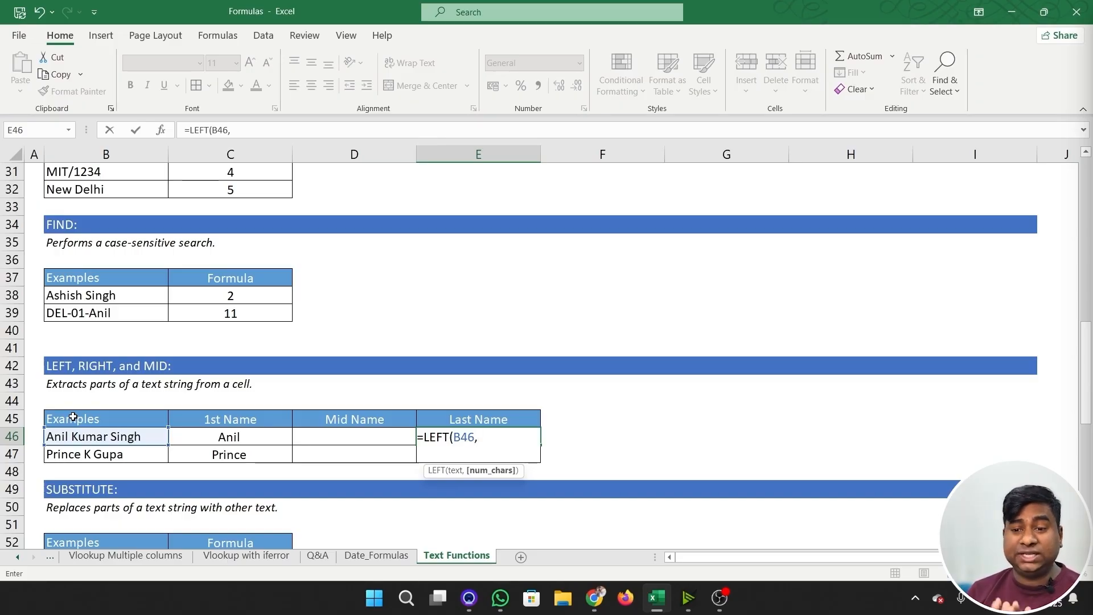
key(Escape)
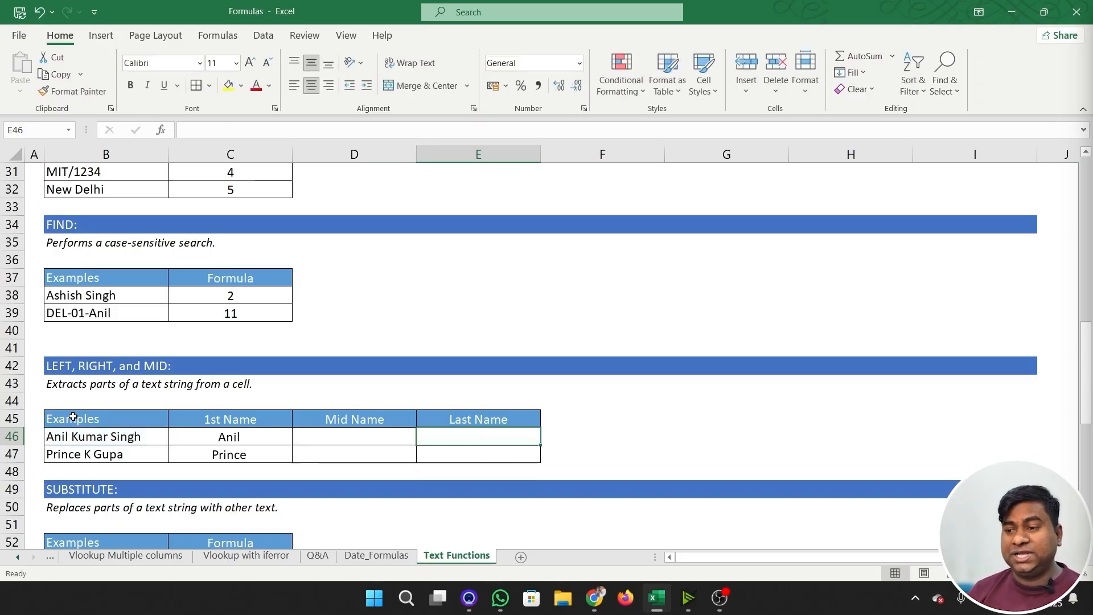
- Enter =SEARCH(" ",B46) in the empty cell F46 to locate the first space in the full name
key(Right)
text(=)
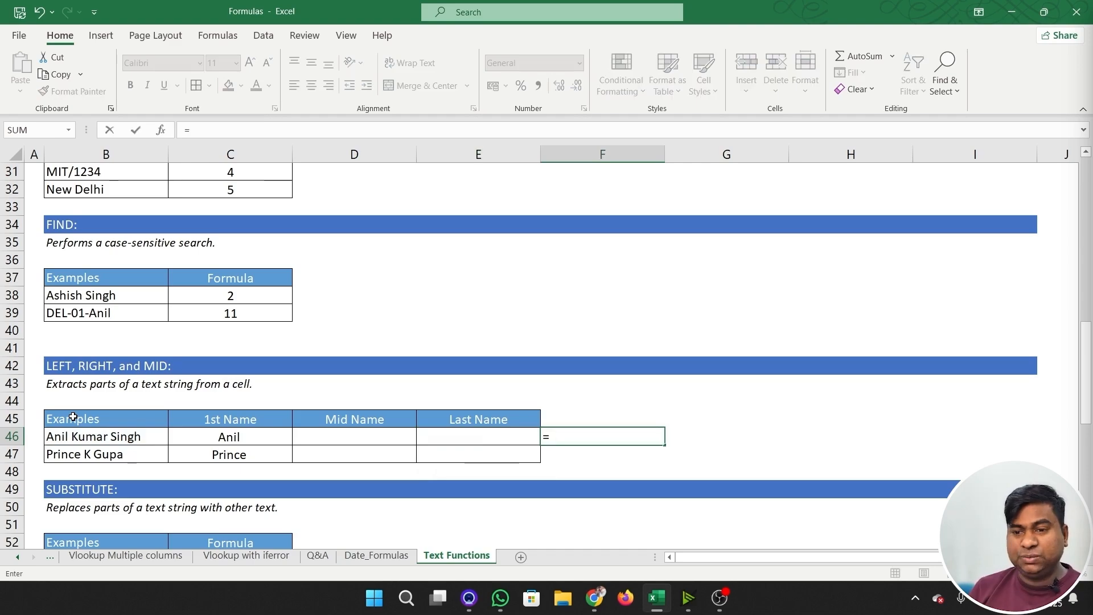
text(search()
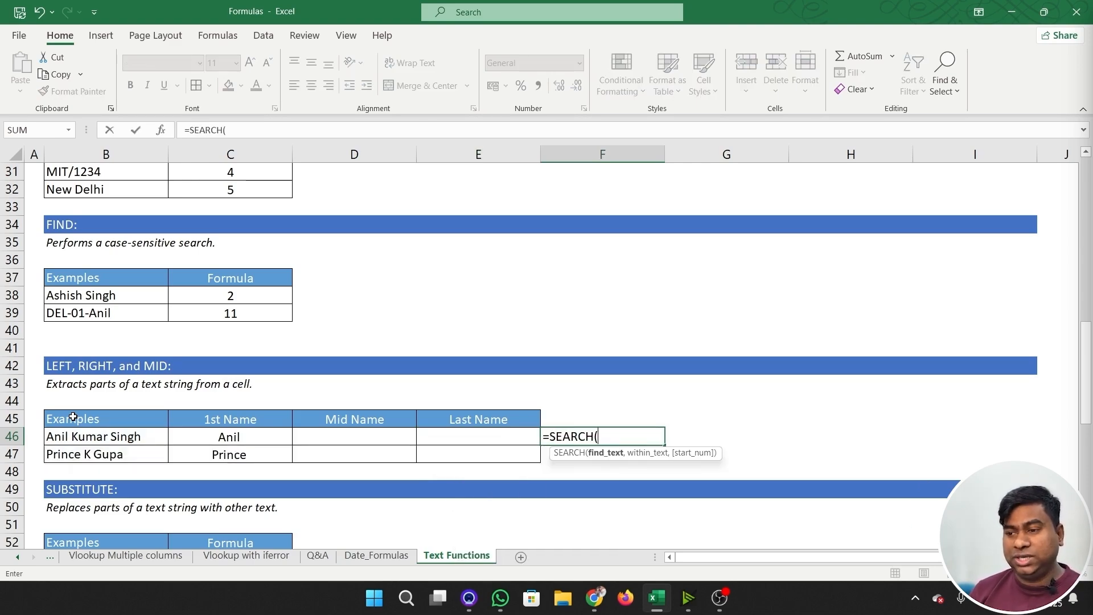
text(" ",)
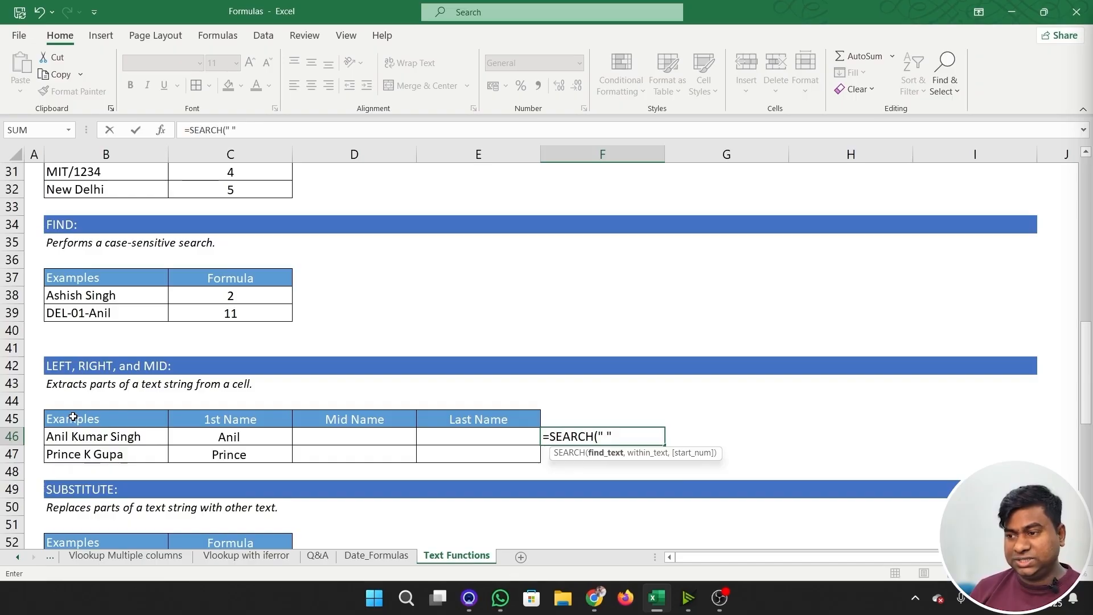
key(Left)
key(Left)
key(Left)
key(Left)
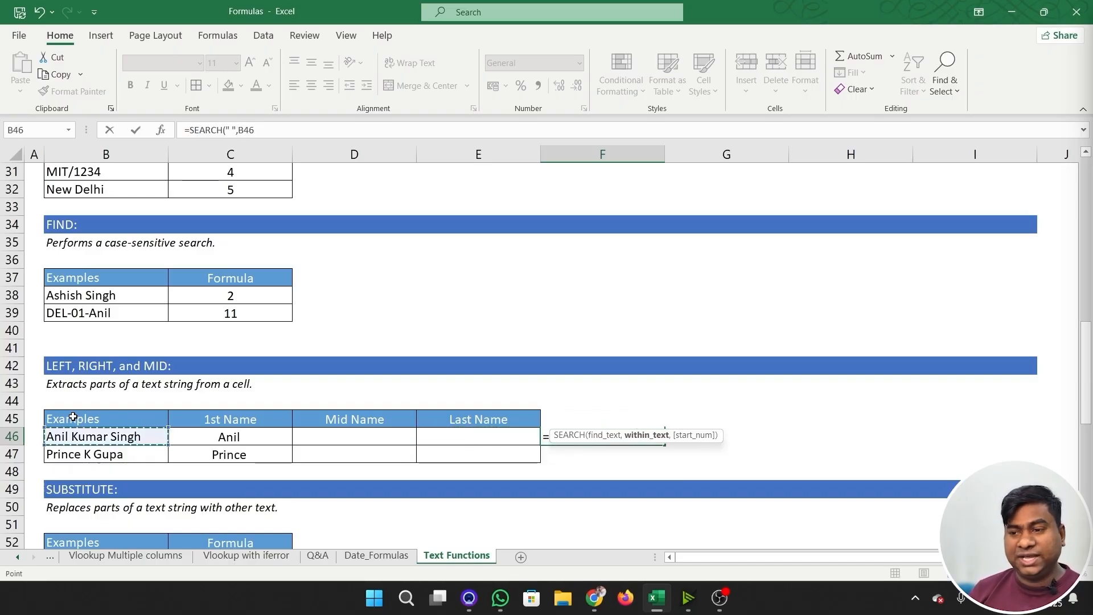
text())
key(ctrl+Return)
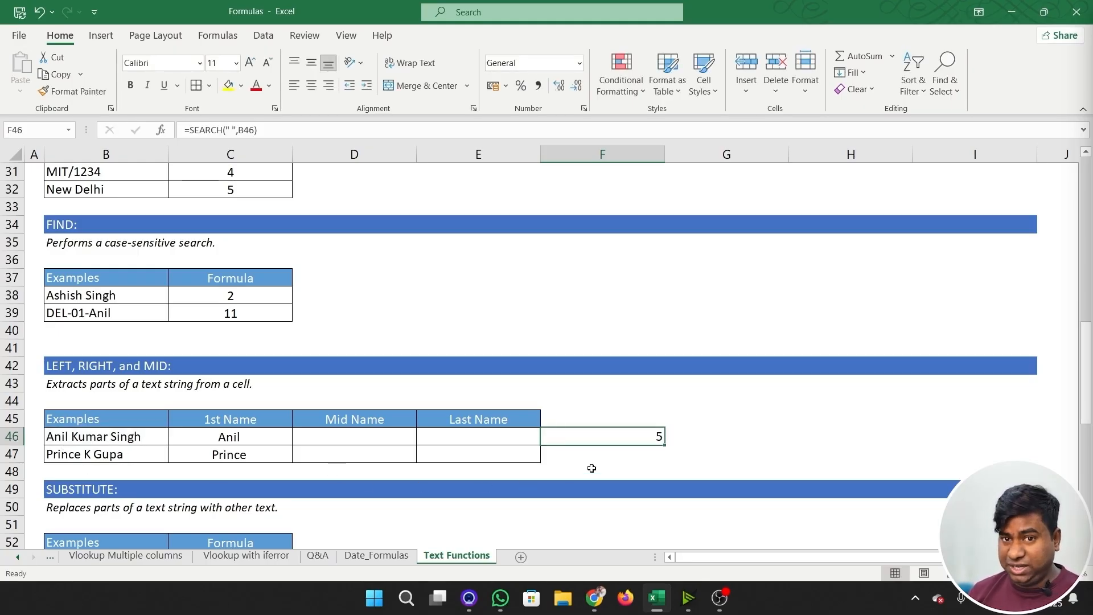
- Add a start position of 5 as the third argument of the F46 SEARCH formula
key(F2)
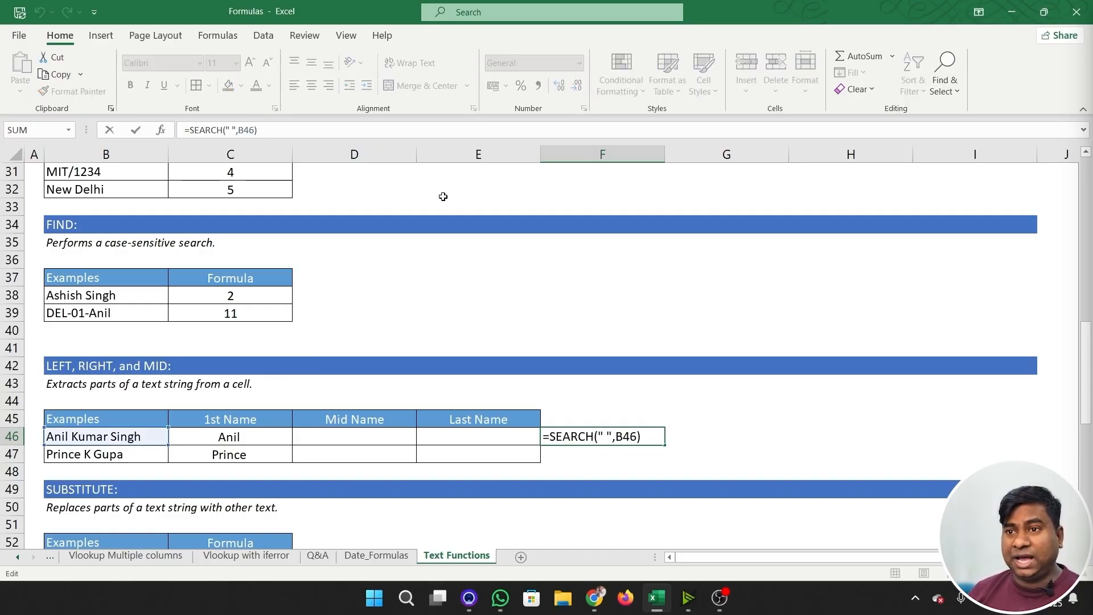
key(BackSpace)
text(,)
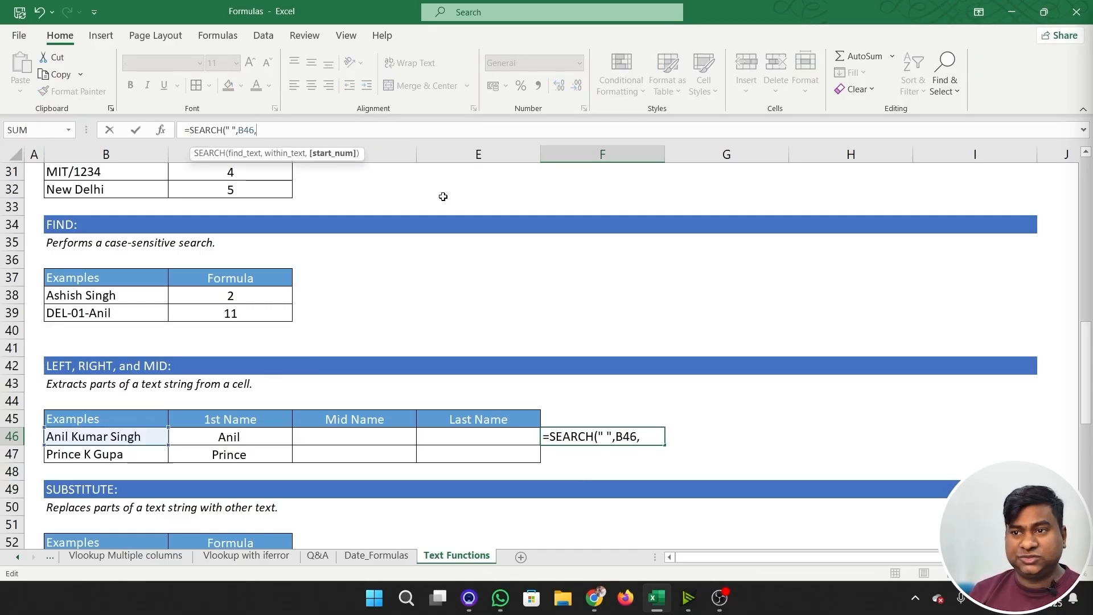
text(5)
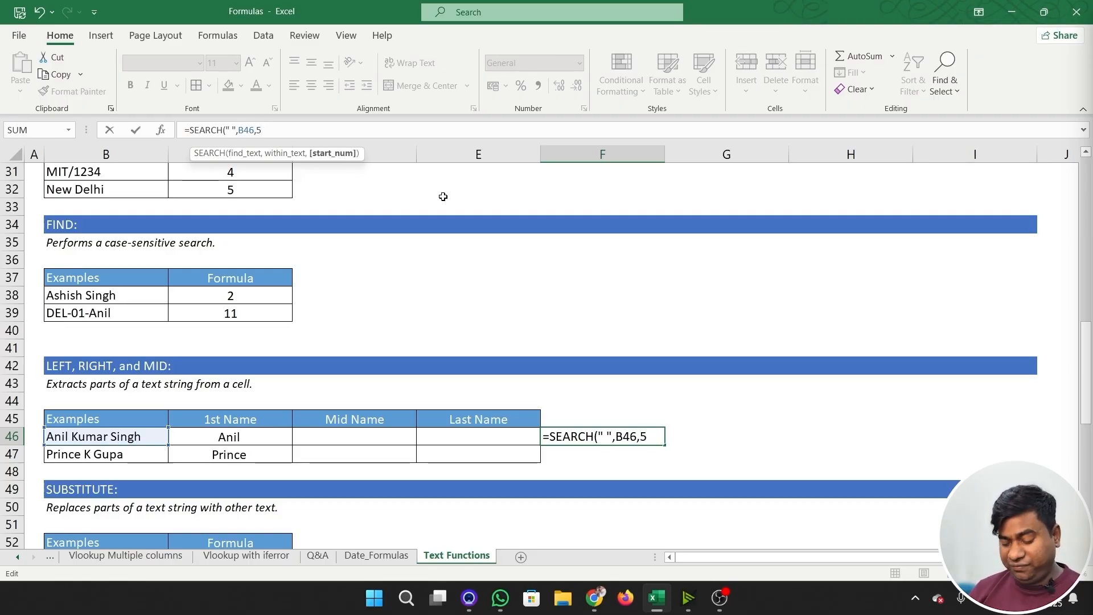
text())
key(Return)
key(Up)
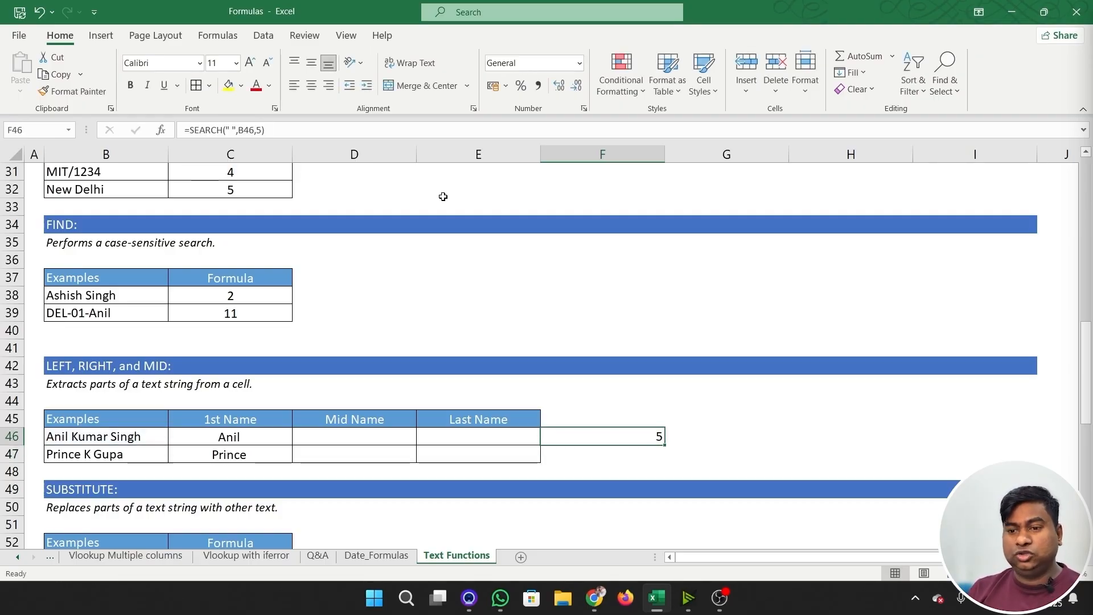
- Change the start position in the F46 SEARCH formula to 6 to locate the second space
key(F2)
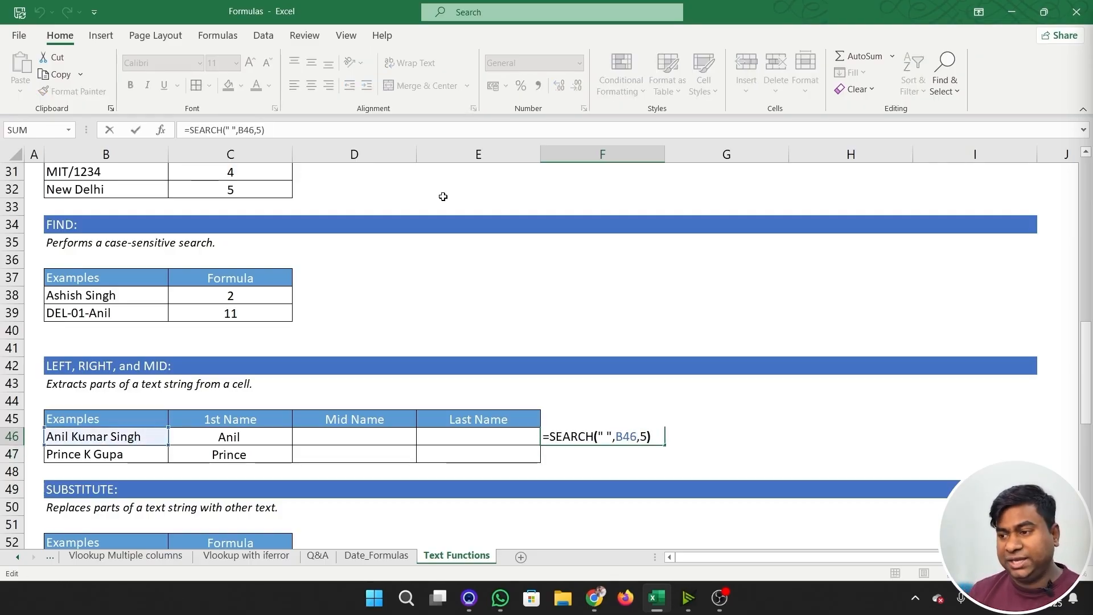
key(Left)
key(BackSpace)
text(6)
key(ctrl+Return)
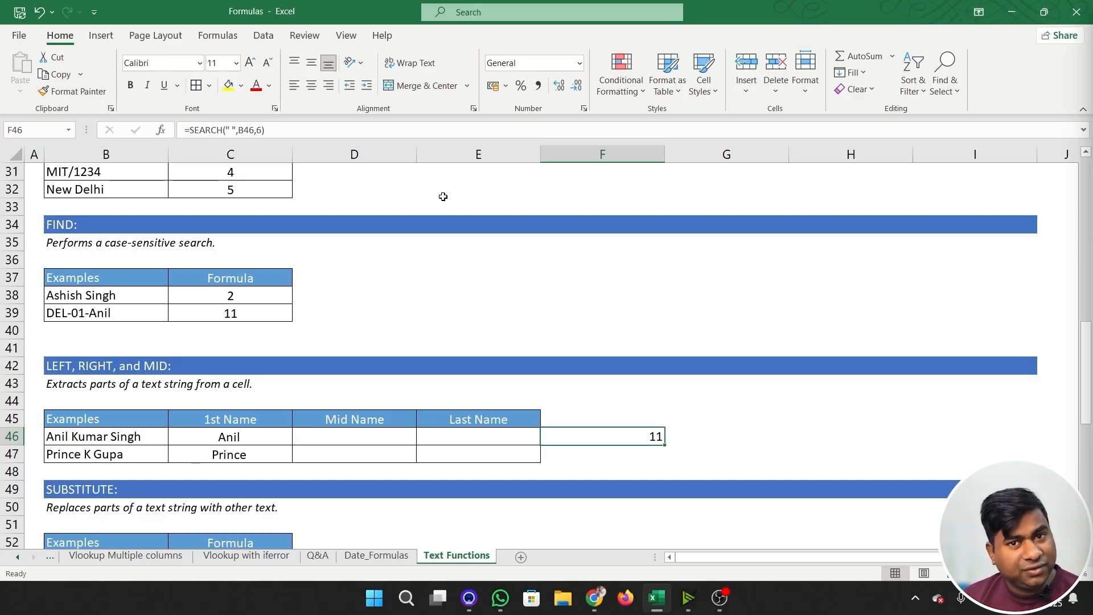
- Clear the trial SEARCH formula from F46
key(Delete)
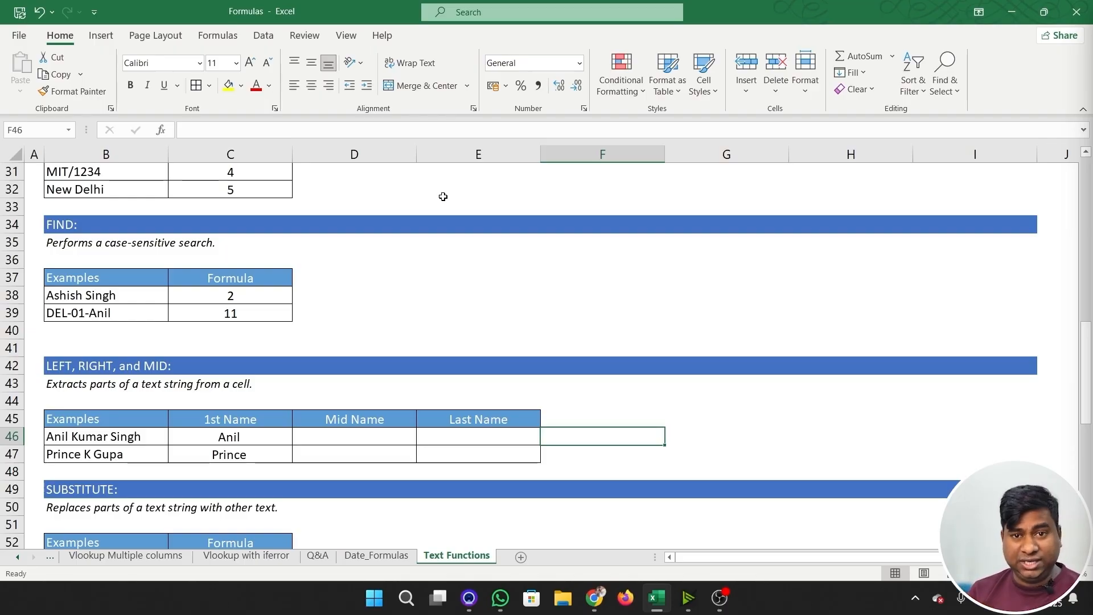
text(=)
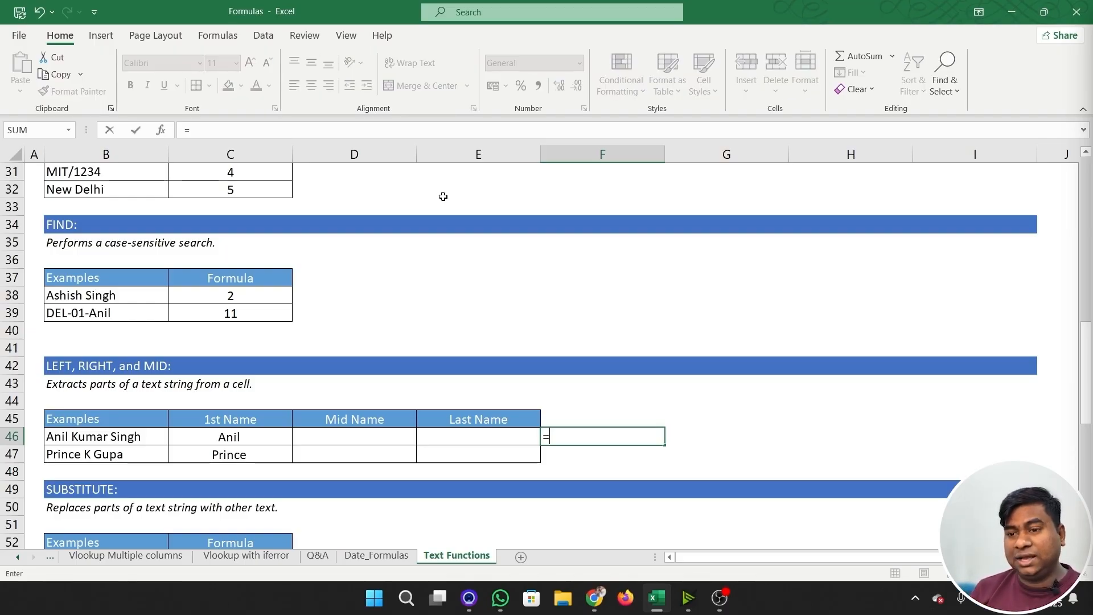
key(Escape)
key(Left)
key(Left)
key(Left)
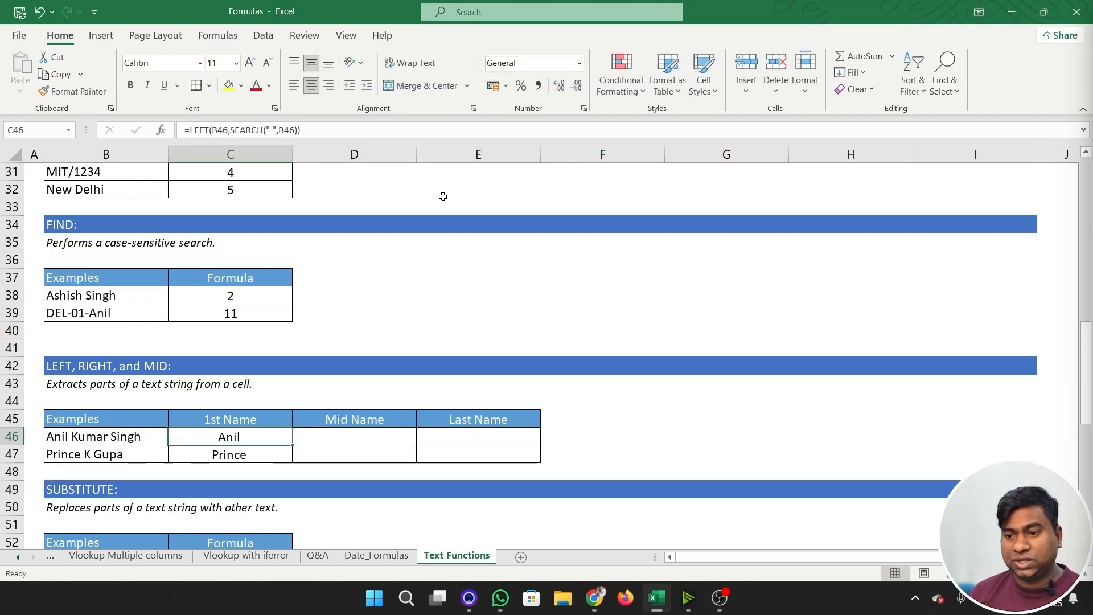
key(F2)
key(Tab)
key(Tab)
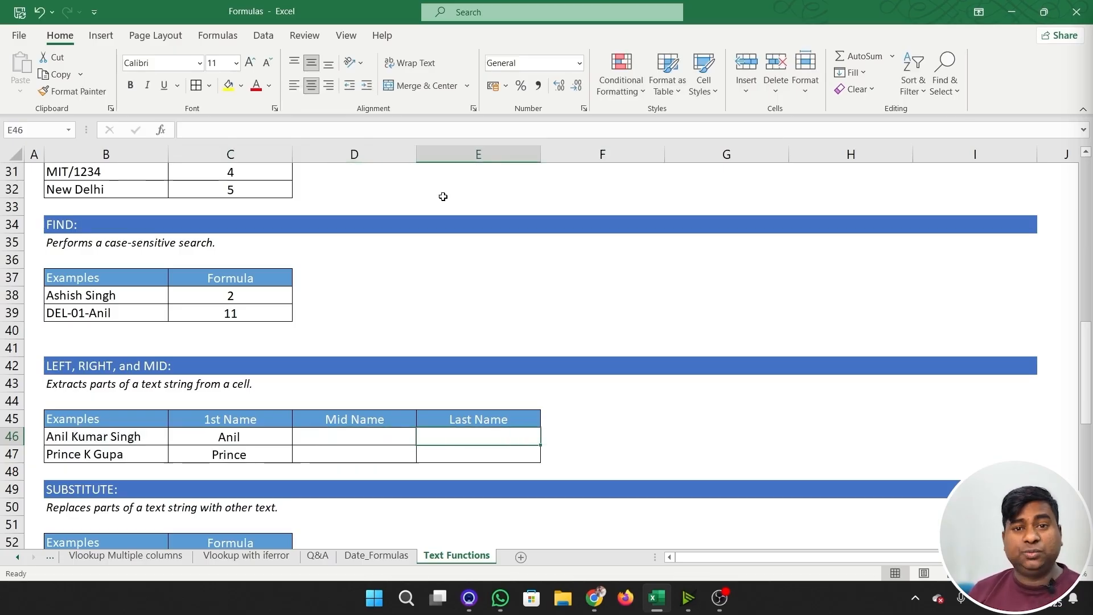
key(Left)
key(Left)
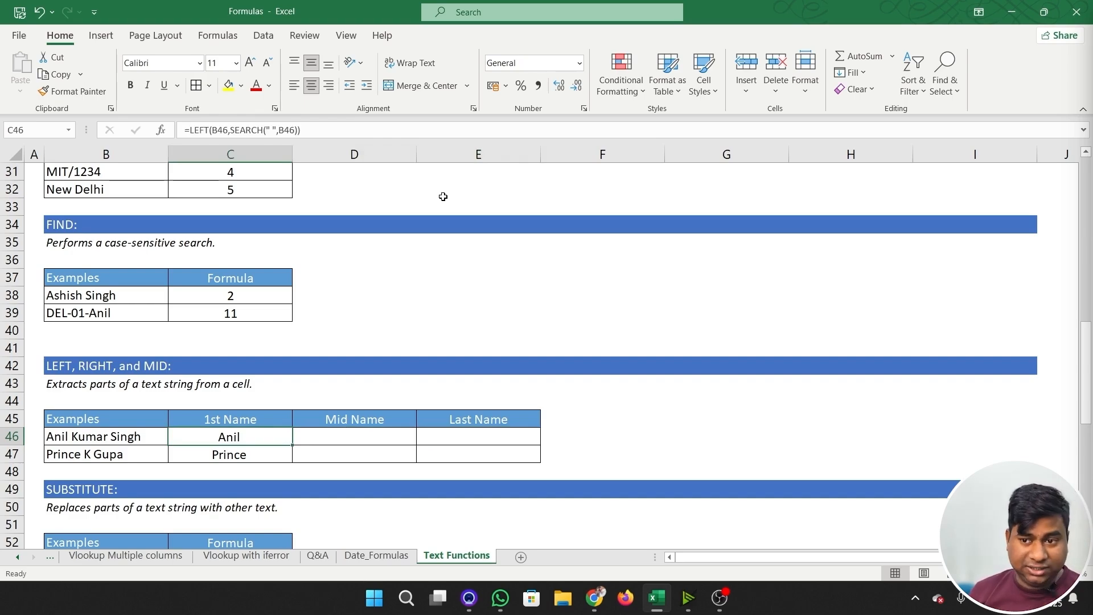
- Enter =LEN(C46) in F46 to count the characters of the extracted first name
key(Right)
key(Right)
key(Right)
key(Right)
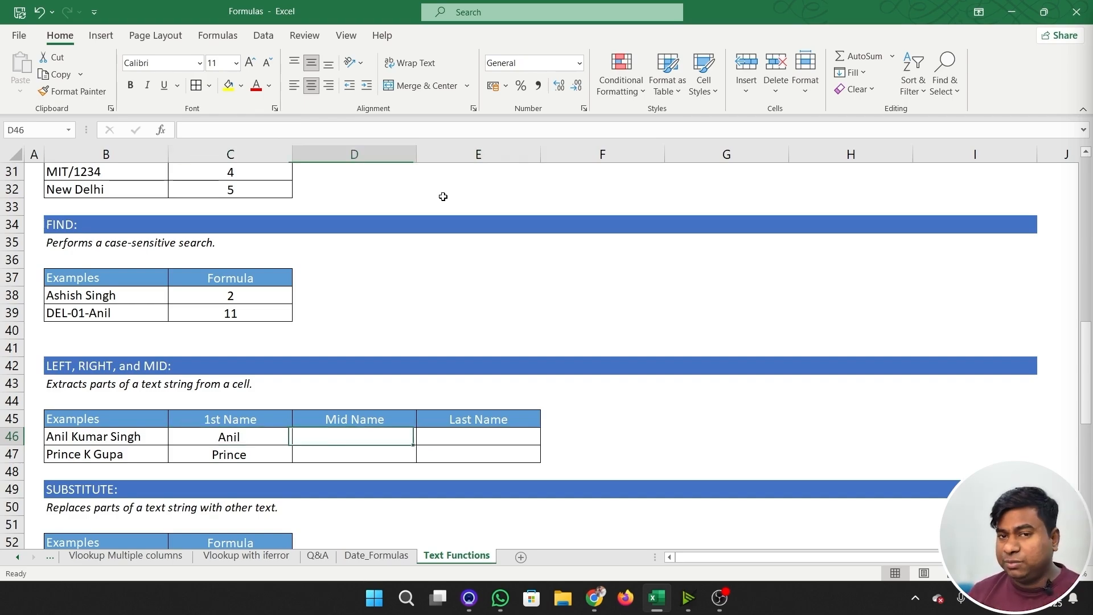
key(Left)
text(=len)
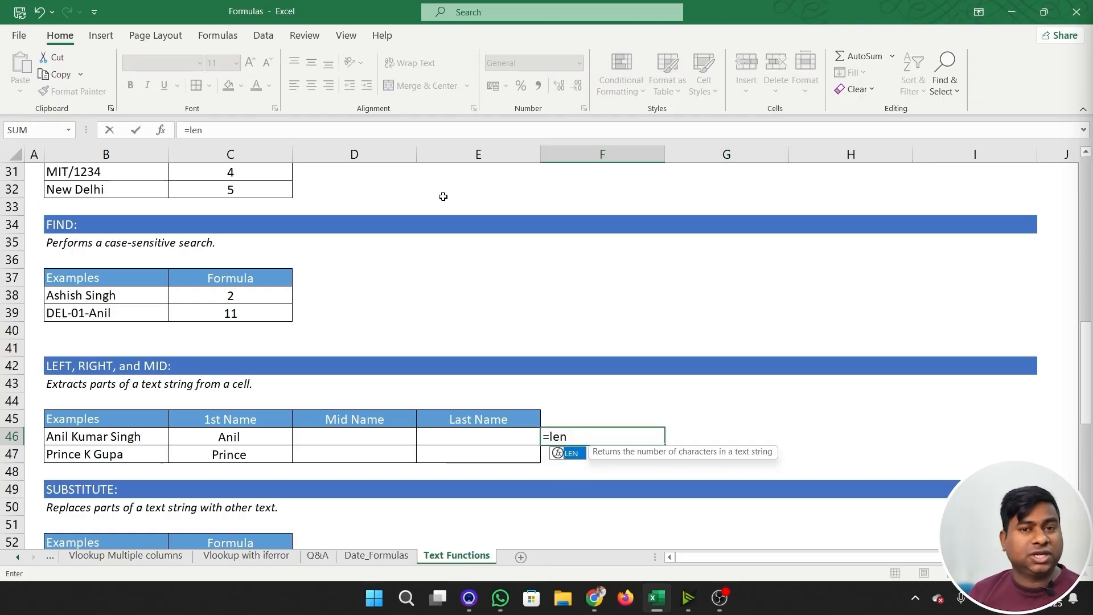
key(Tab)
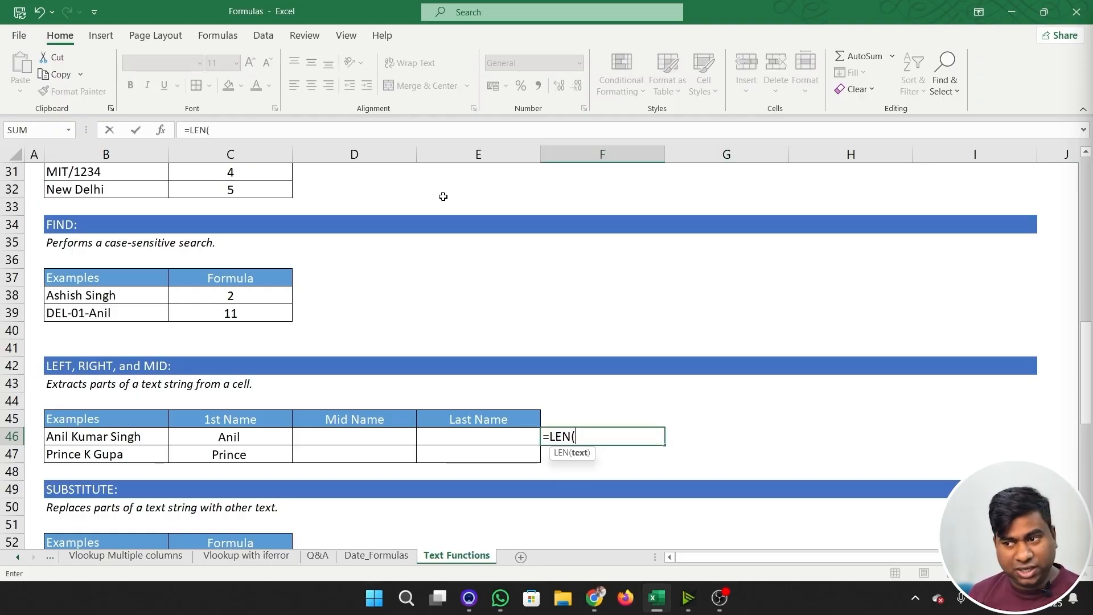
key(Left)
key(Left)
key(Left)
key(Return)
key(Up)
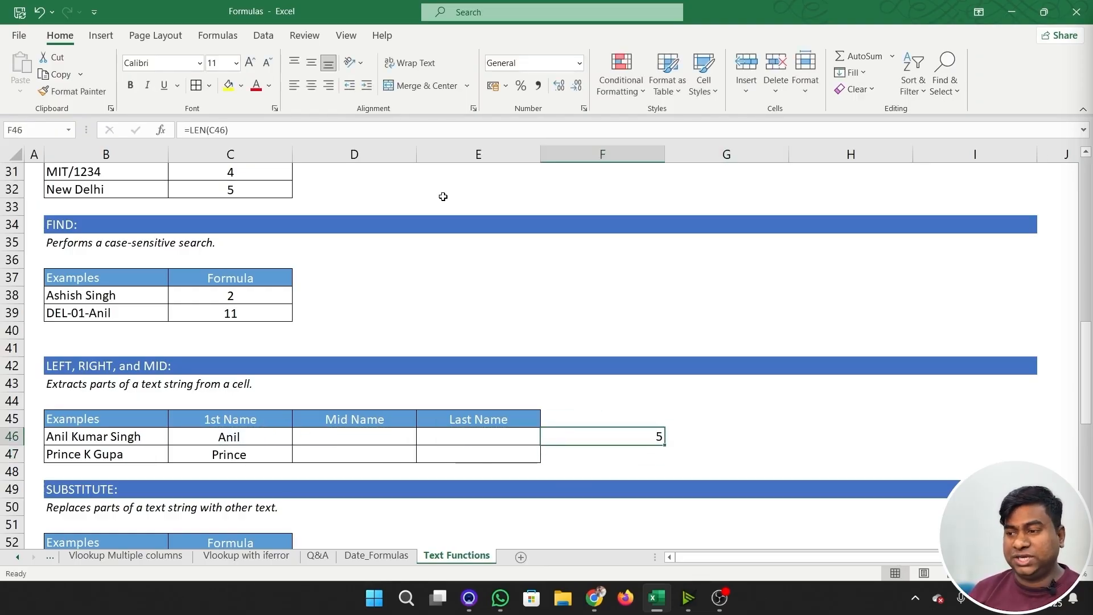
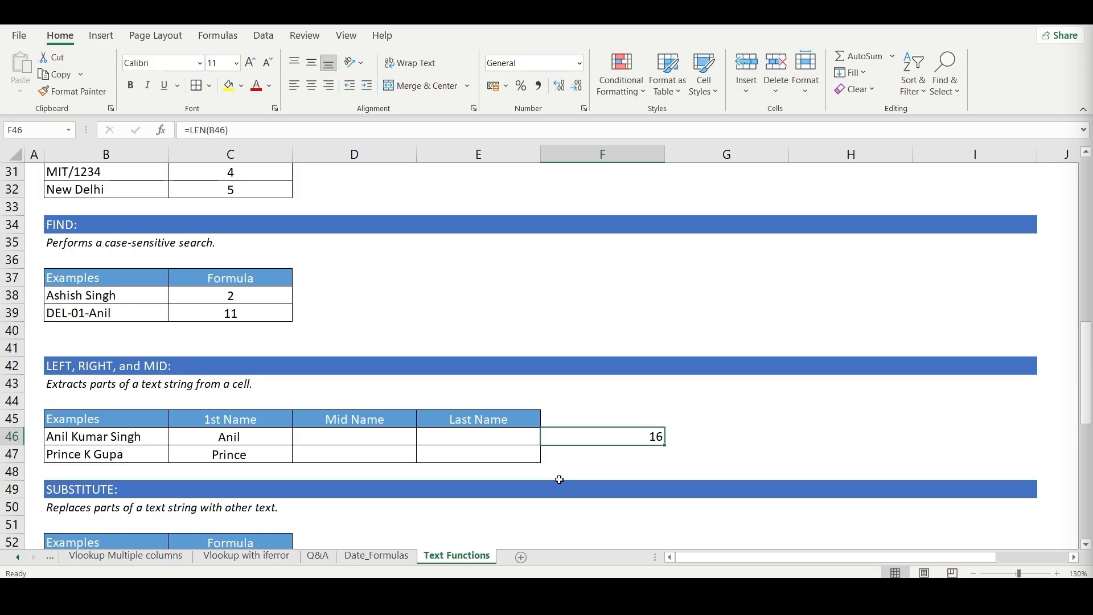
- Begin a SEARCH formula in G46, beside the full-name length
click(726, 433)
text(=)
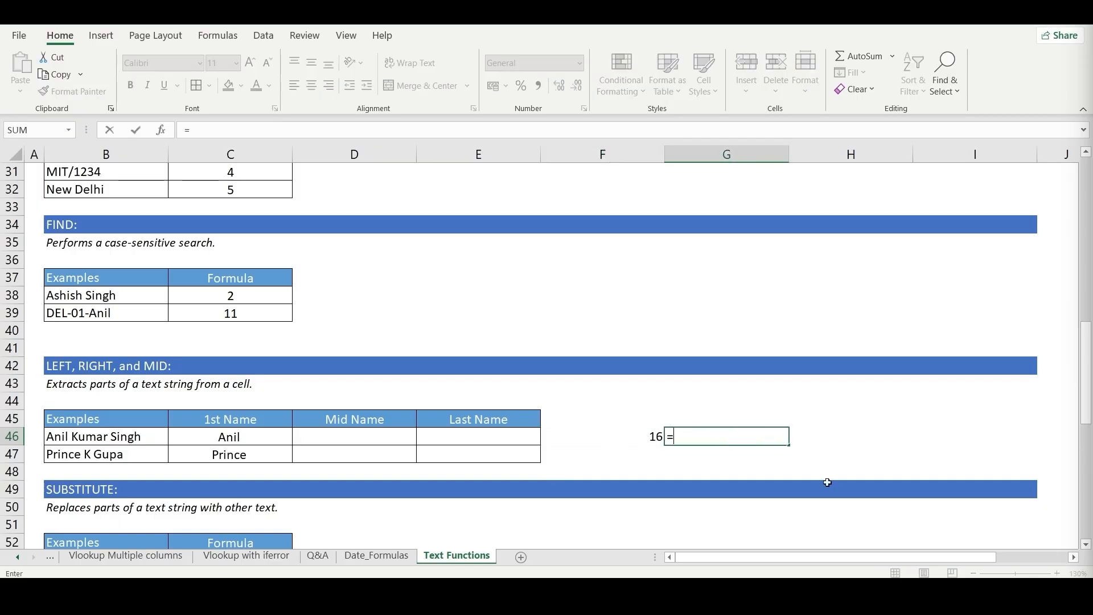
text(SEARCH()
key(Left)
key(Left)
key(Left)
key(Left)
key(Left)
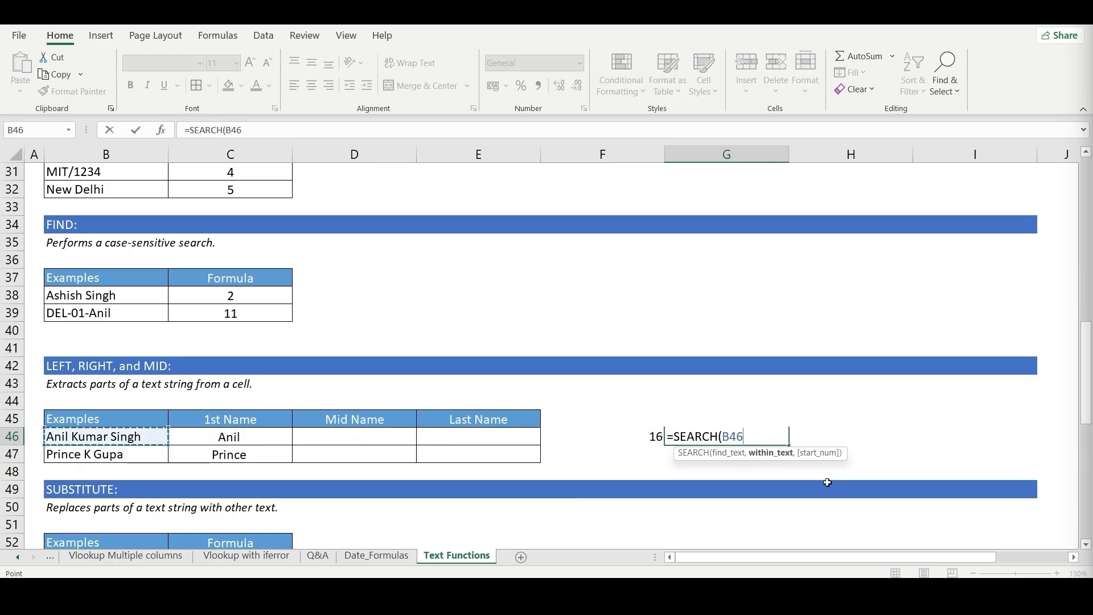
text(,)
key(BackSpace)
key(BackSpace)
key(BackSpace)
key(BackSpace)
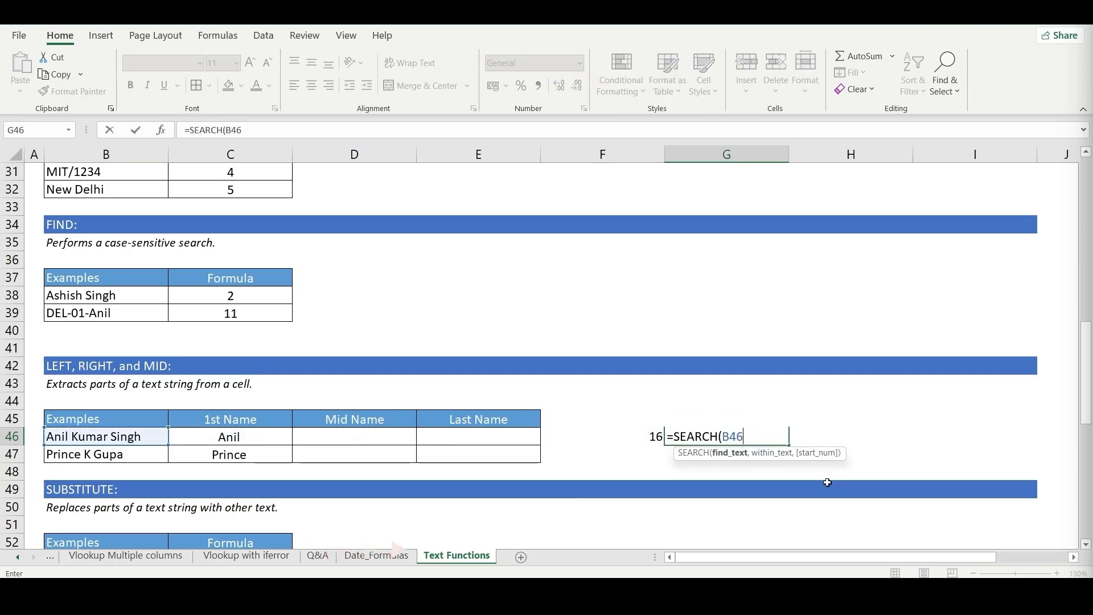
- Complete the G46 formula as =SEARCH(" ",B46) to locate the first space in the full name
text(" ")
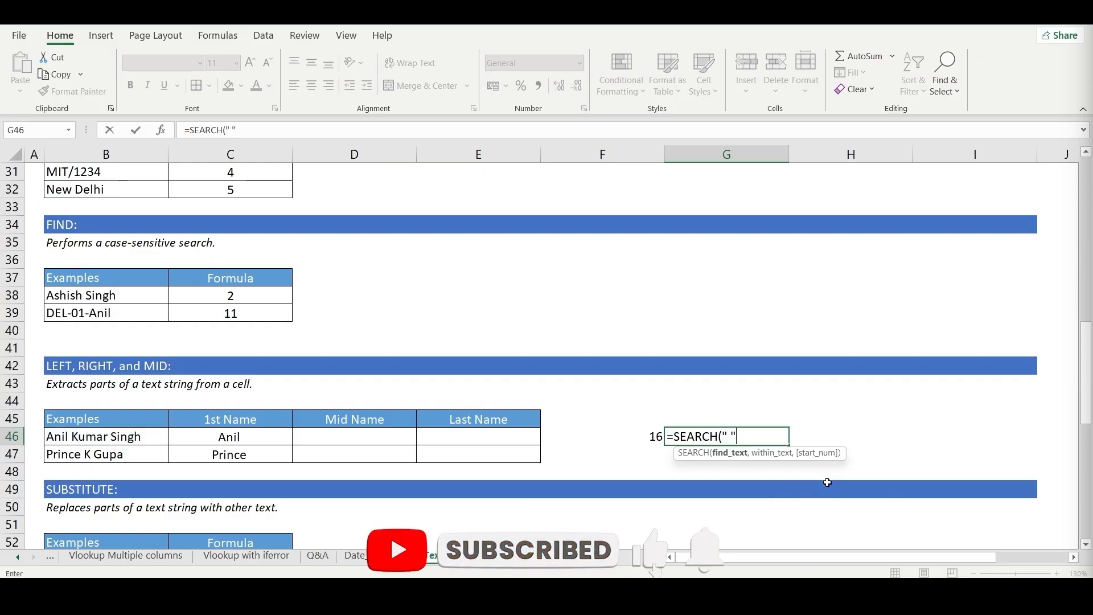
text(,)
key(Left)
key(Left)
key(Left)
key(Left)
key(Left)
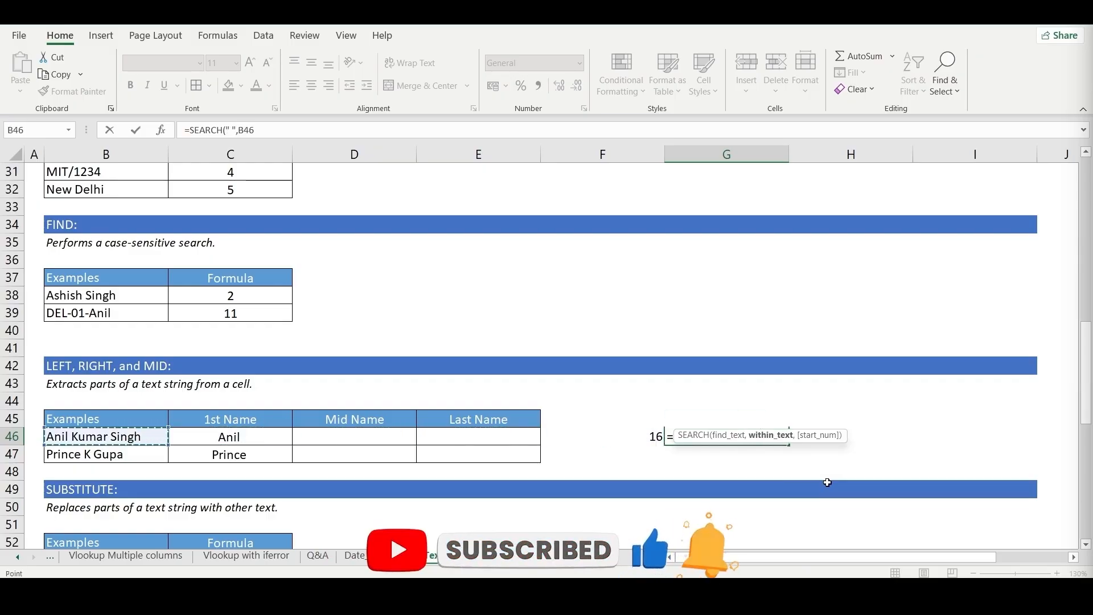
key(ctrl+Return)
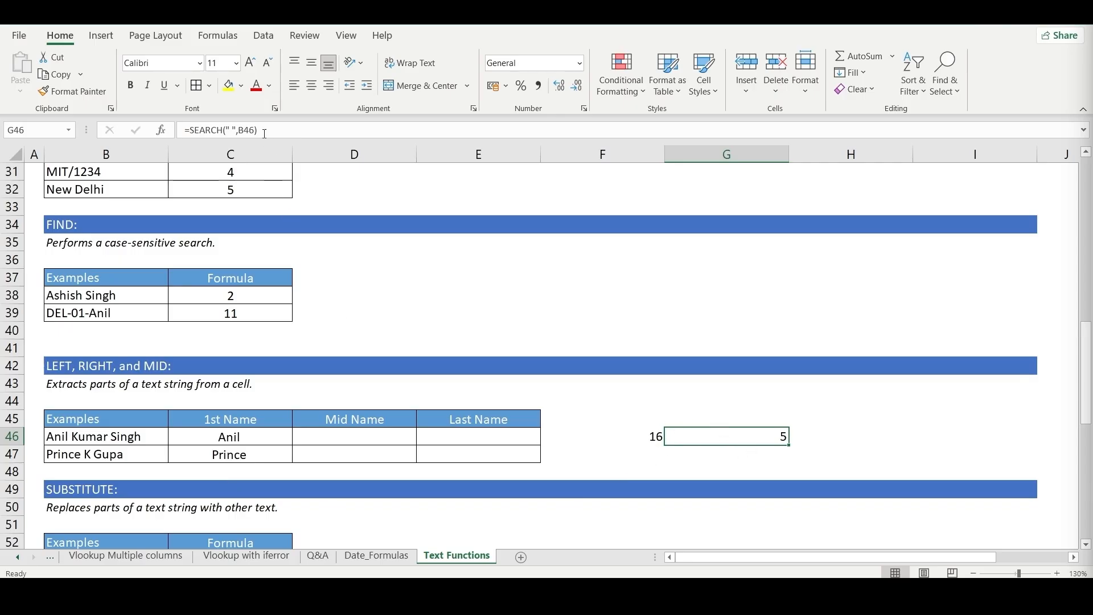
- Add LEN(C46) as the start position of the G46 formula, giving =SEARCH(" ",B46,LEN(C46))
key(F2)
key(BackSpace)
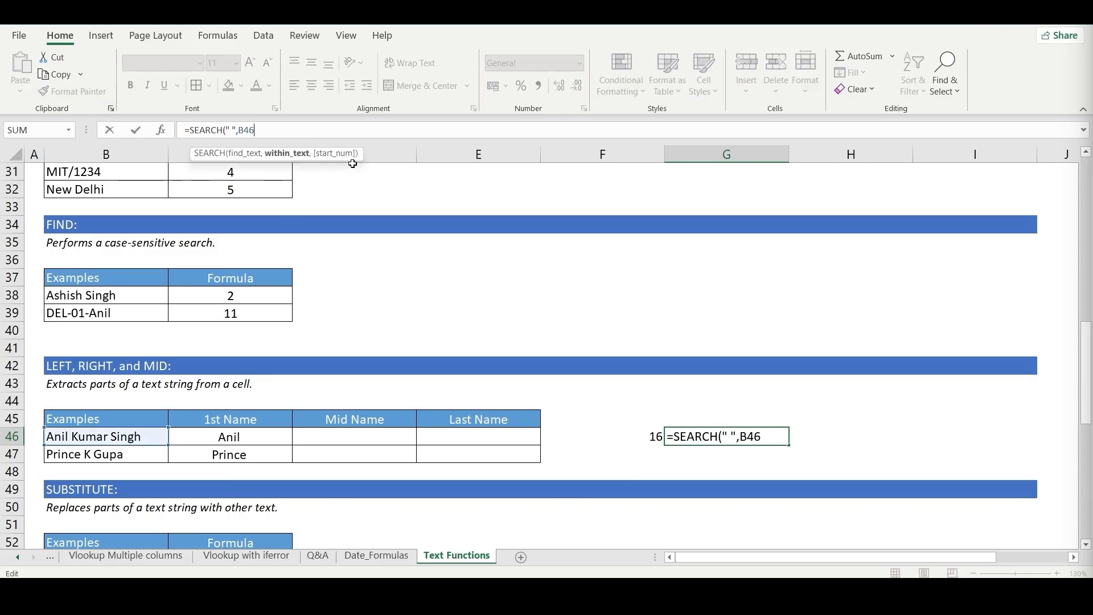
text(,)
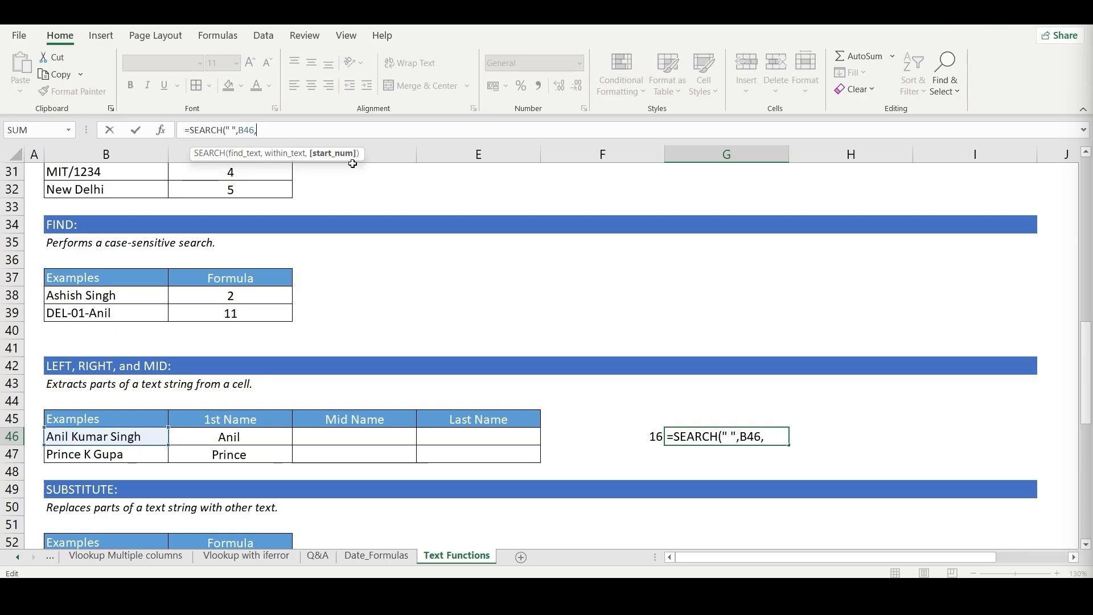
text(LEN()
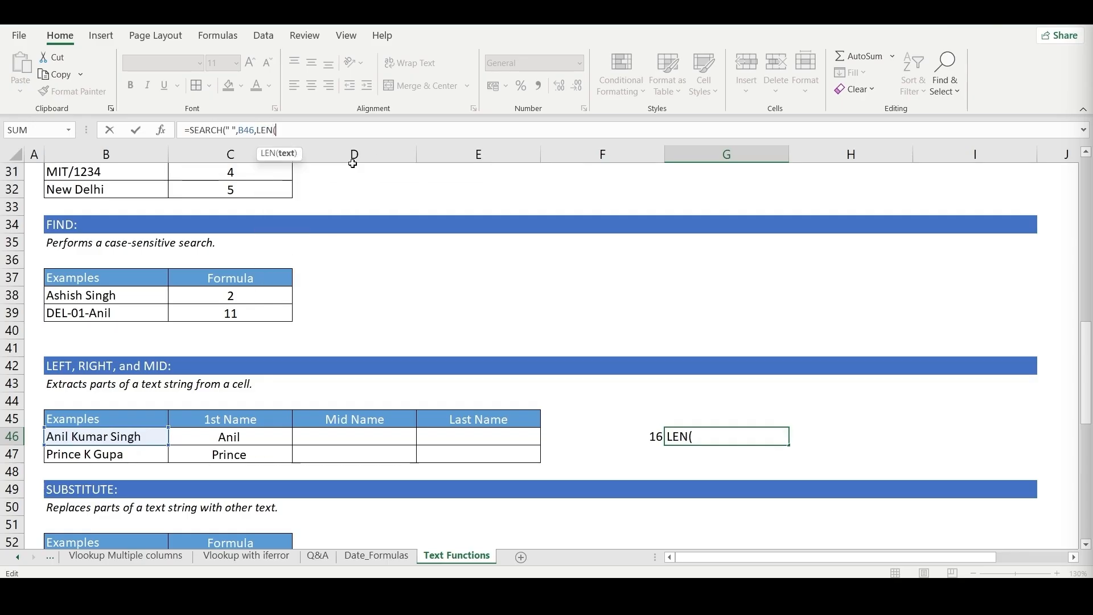
click(245, 436)
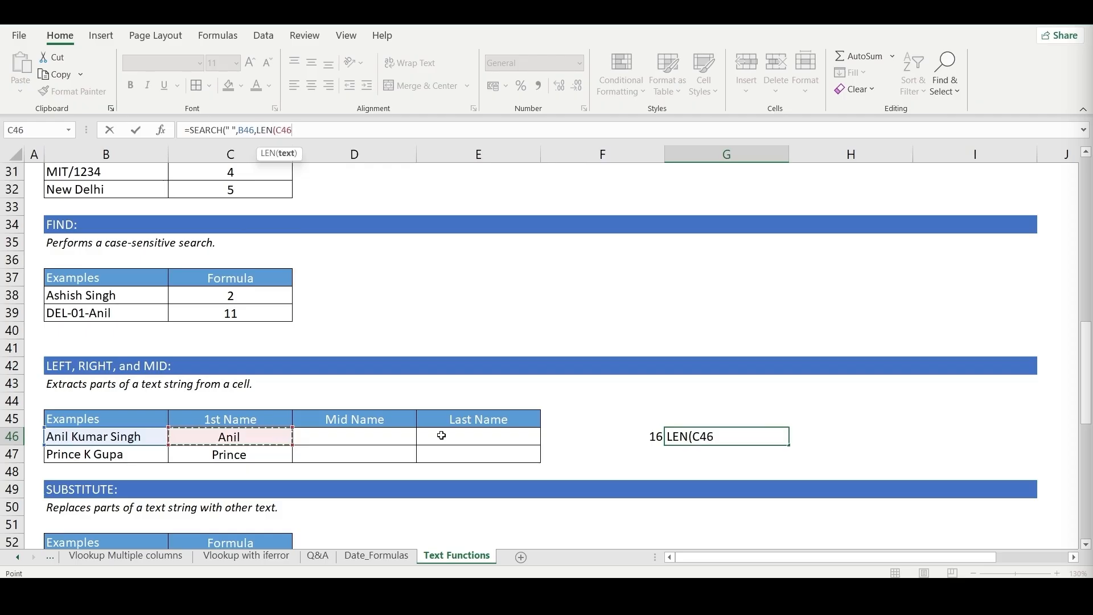
text())
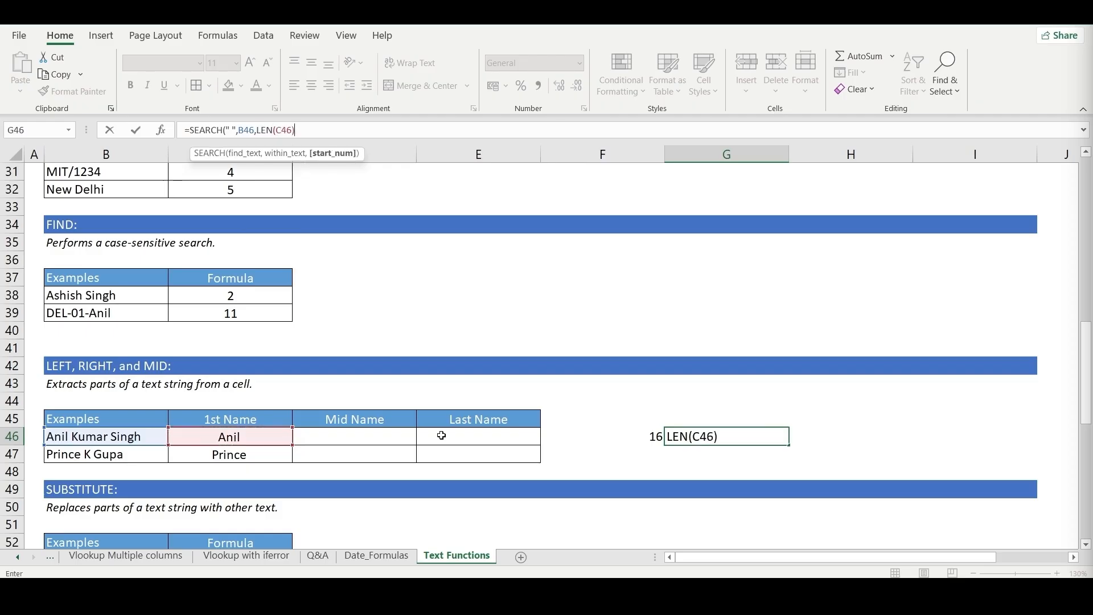
text())
key(ctrl+Return)
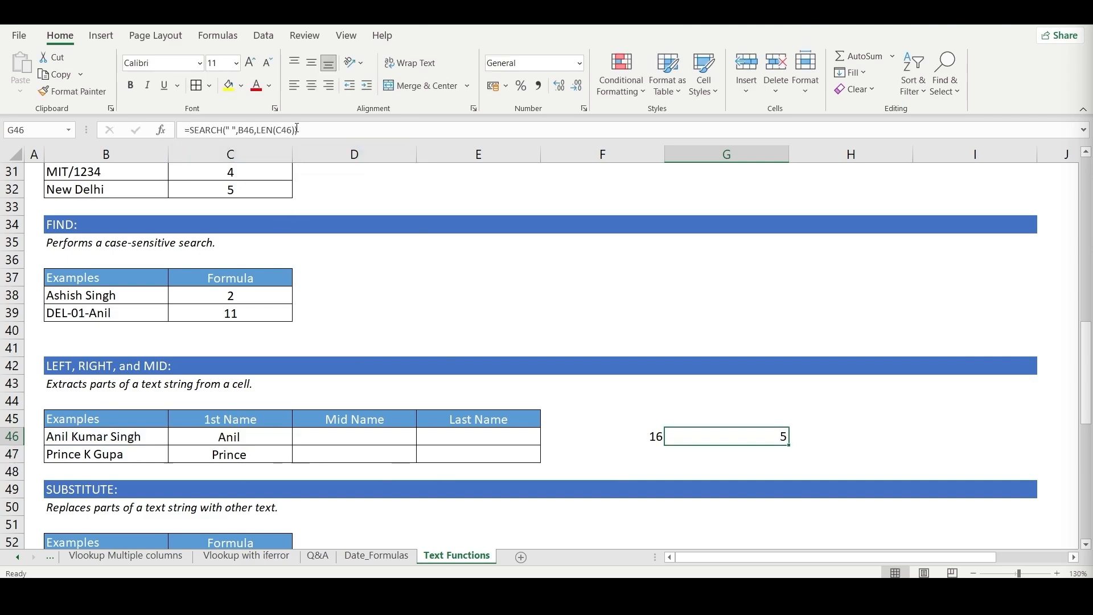
- Add 1 to the start position in the G46 formula, giving =SEARCH(" ",B46,LEN(C46)+1)
click(297, 130)
text(+)
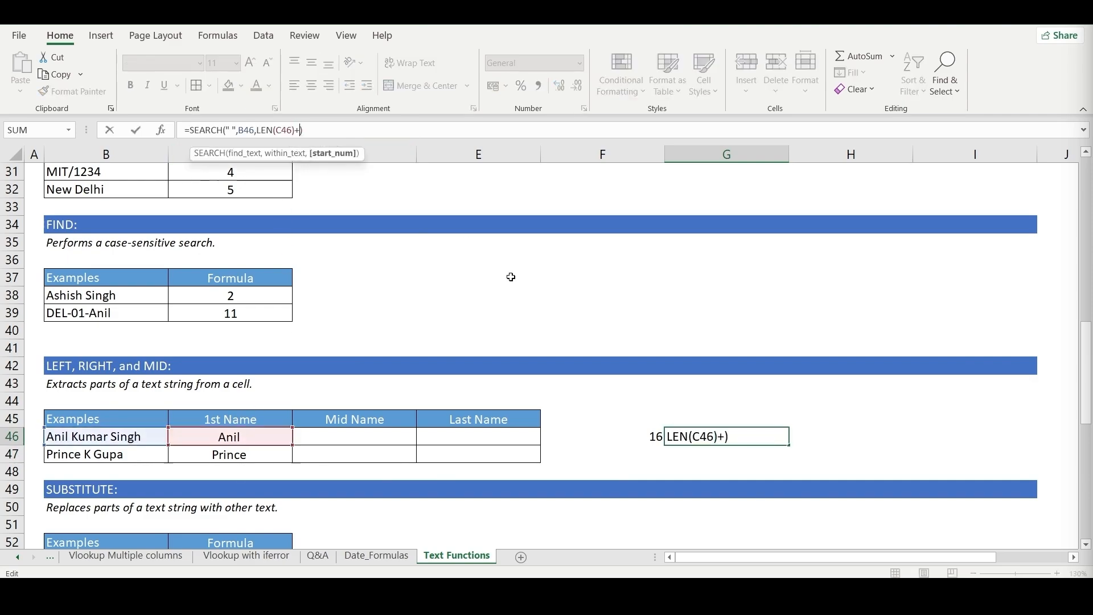
text(1)
key(Return)
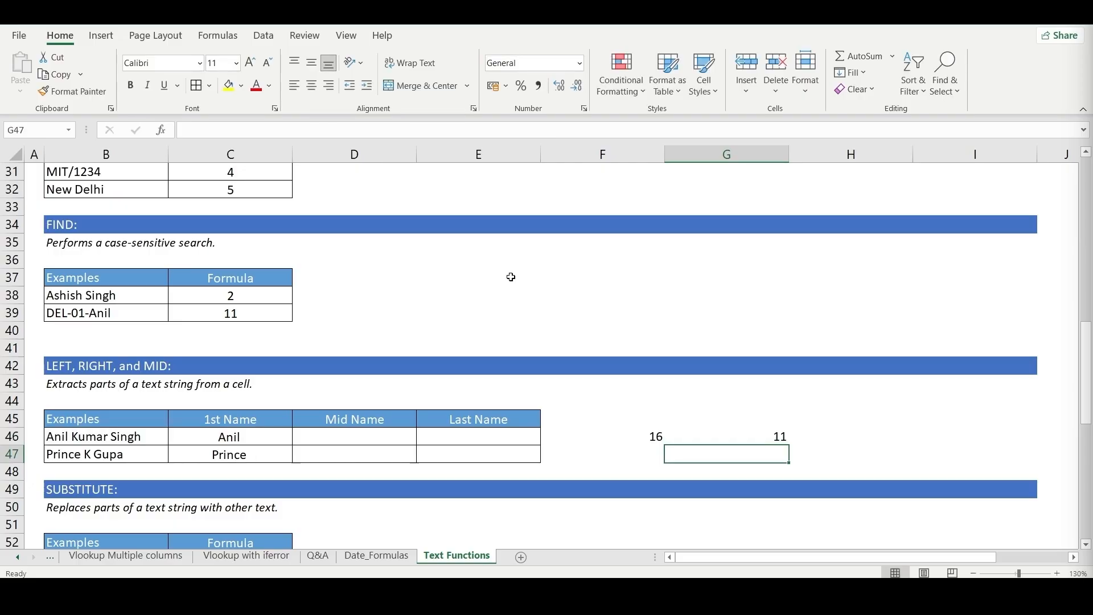
key(Up)
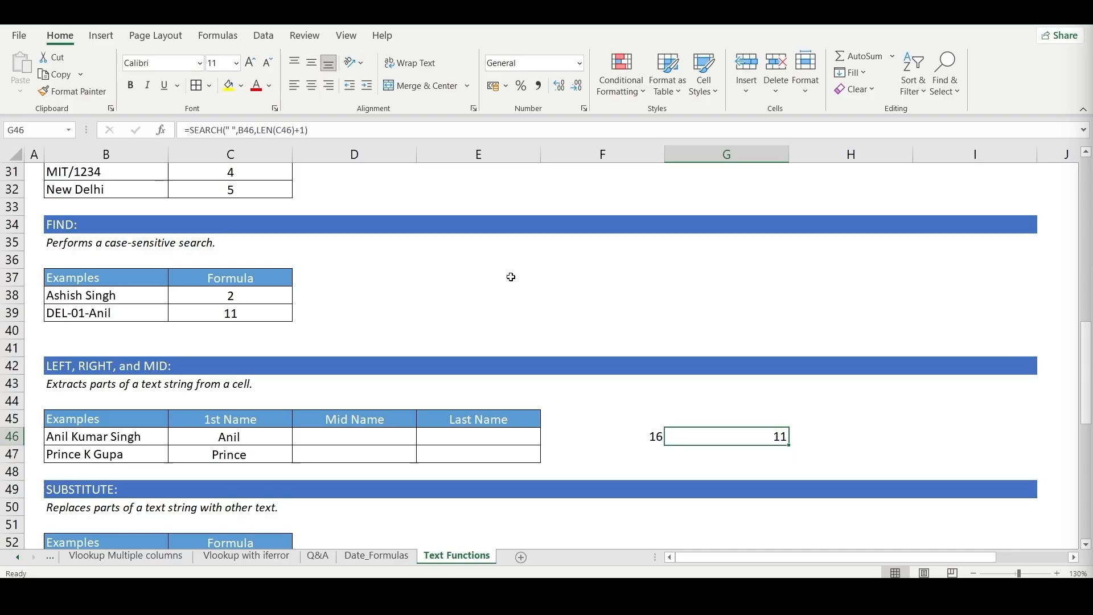
- Label the search column by entering 2ND SPACE in G45
key(Up)
text(SECN)
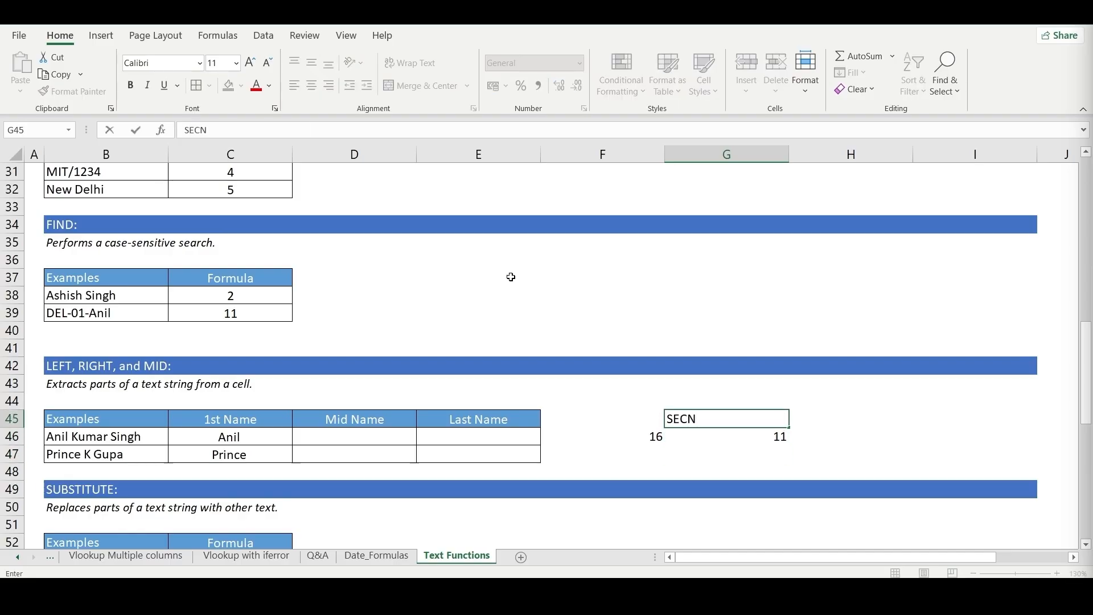
key(BackSpace)
key(BackSpace)
key(BackSpace)
key(BackSpace)
text(2ND SPACE)
key(Return)
- Label the full-name length column by entering TOTAL LEN in F45
key(Up)
key(Left)
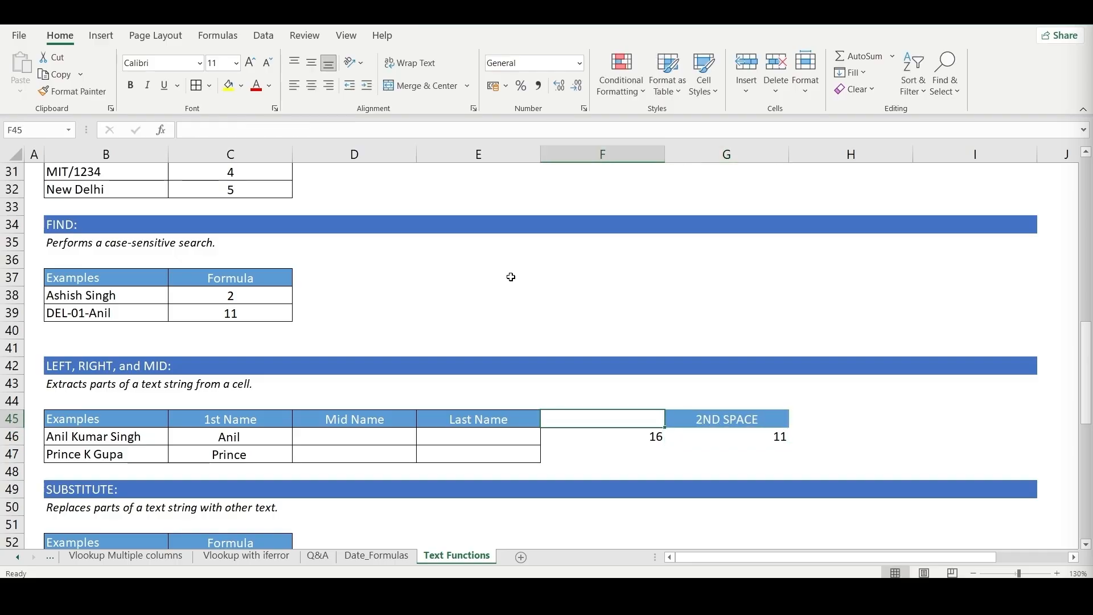
text(TOTAL LEN)
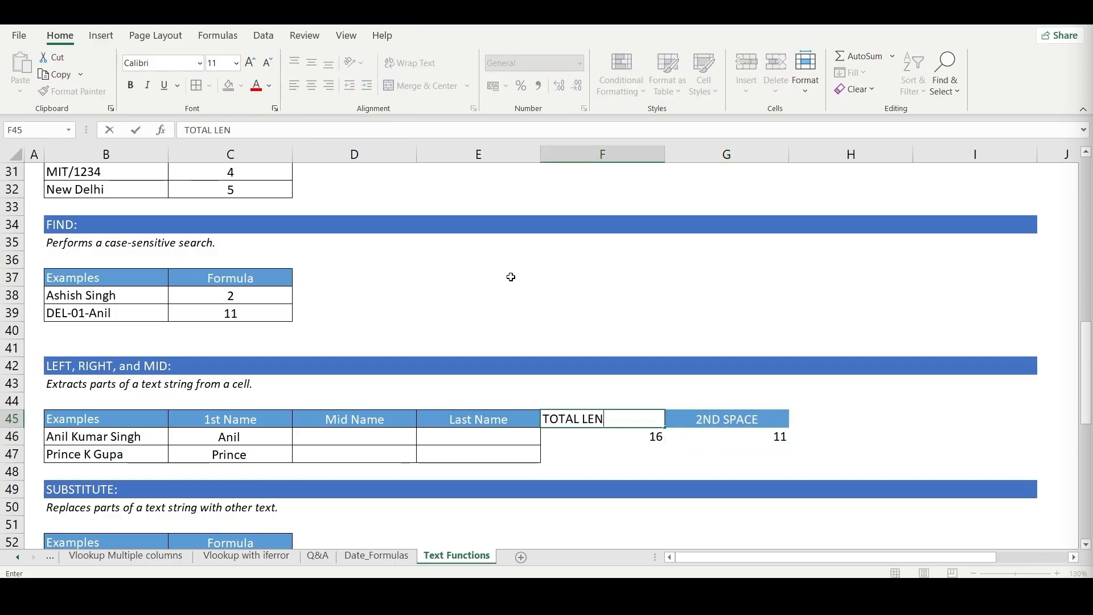
key(Return)
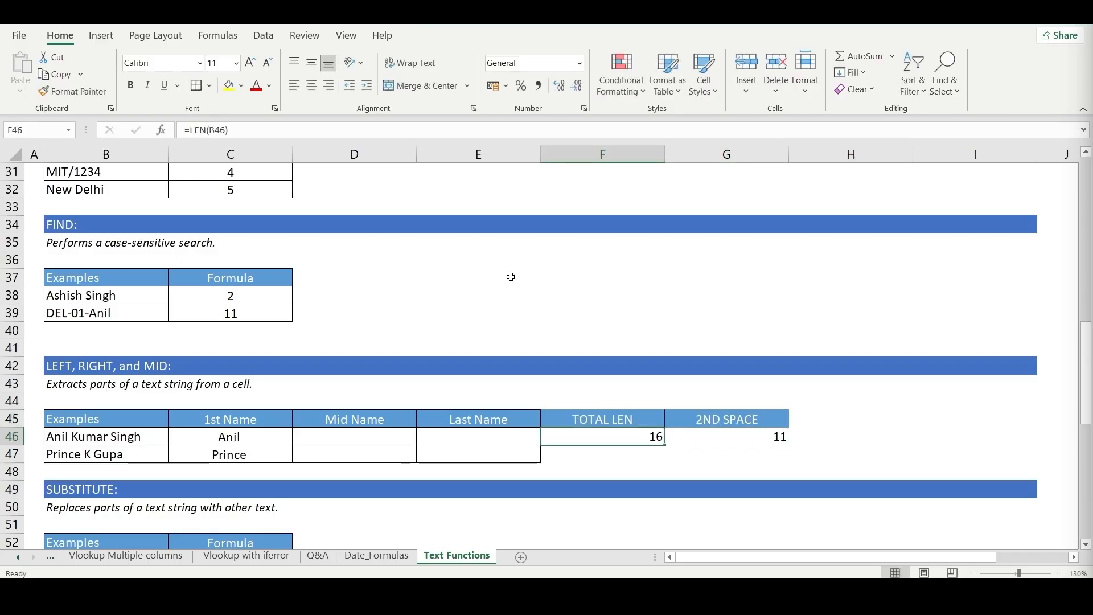
- Enter the heading LAST NAME in H45 for the last-name length
key(Up)
key(Right)
key(Right)
key(Left)
key(Right)
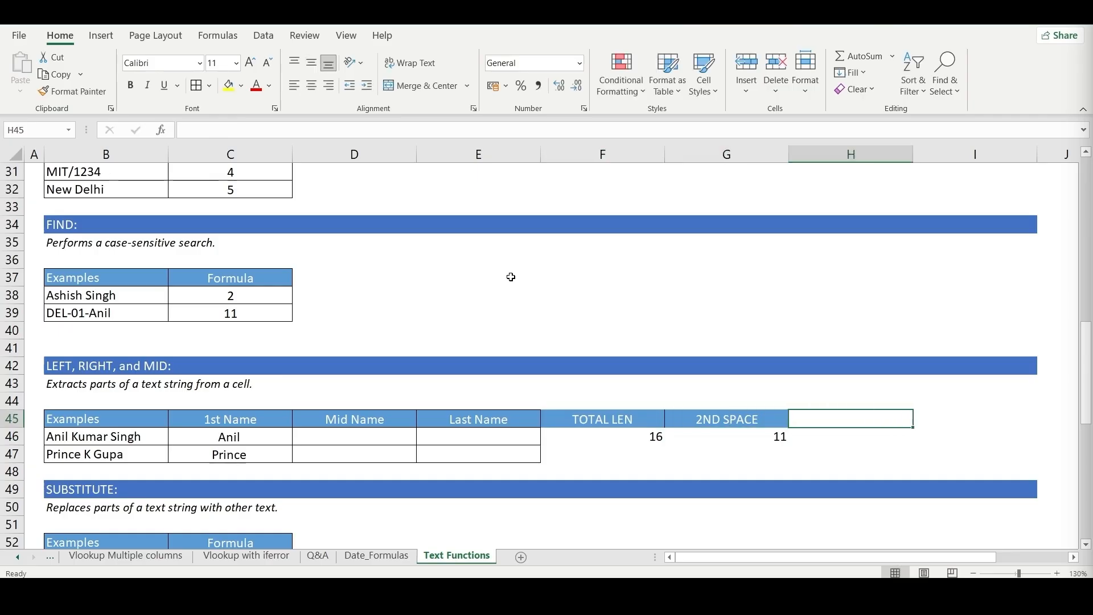
text(LAST)
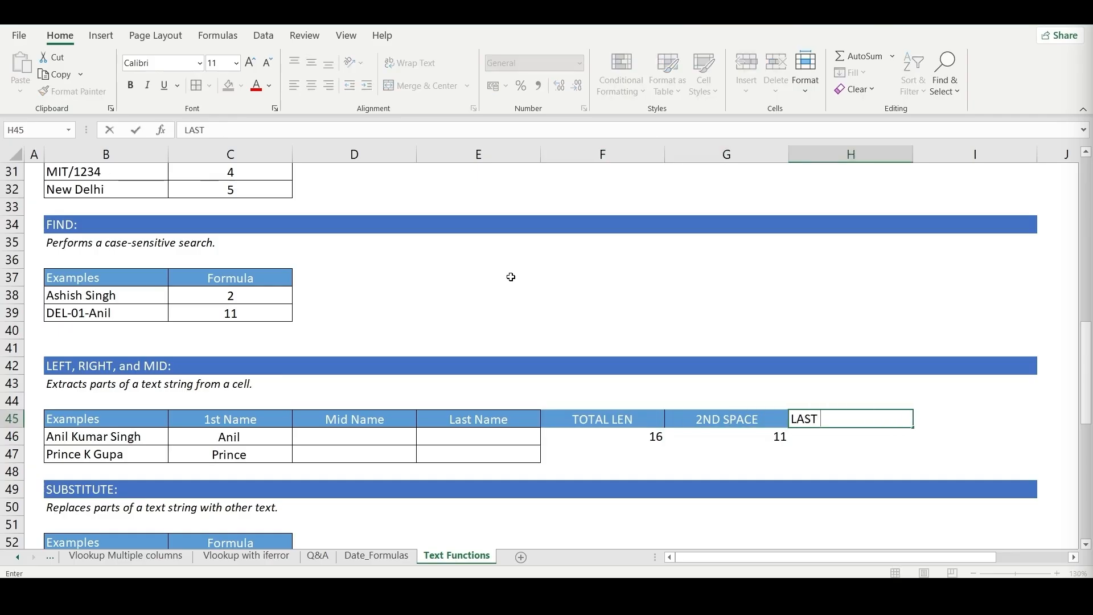
text( NAME)
key(Return)
- Enter =F46-G46 in H46 to calculate the number of characters in the last name
text(=)
key(Left)
key(Left)
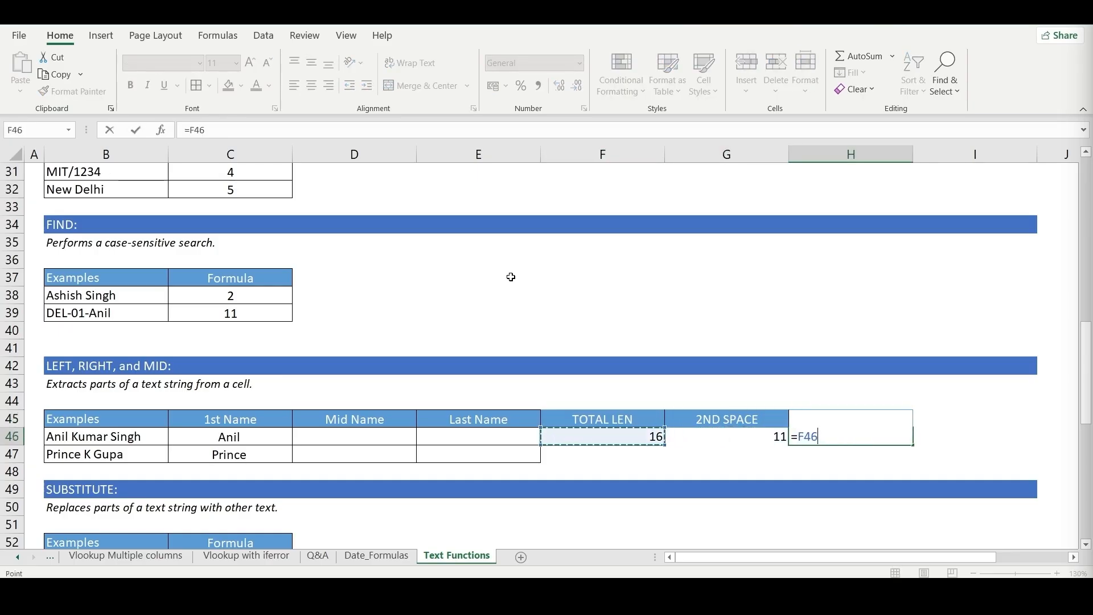
text(-)
key(Left)
key(Return)
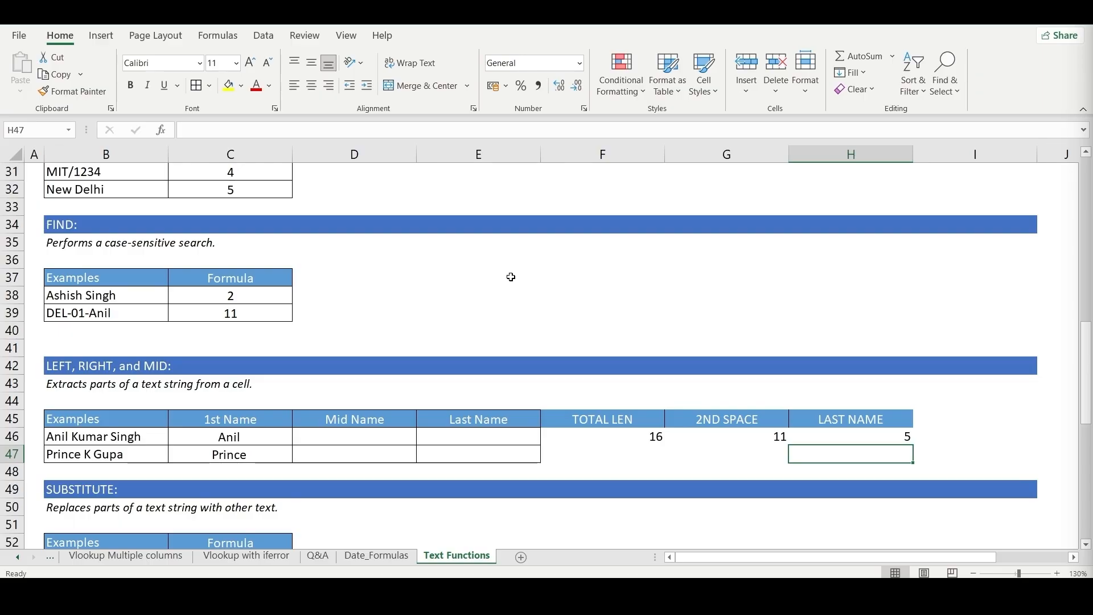
- Review the helper formulas in G46, H46 and F46 behind the last-name length
key(Left)
key(Left)
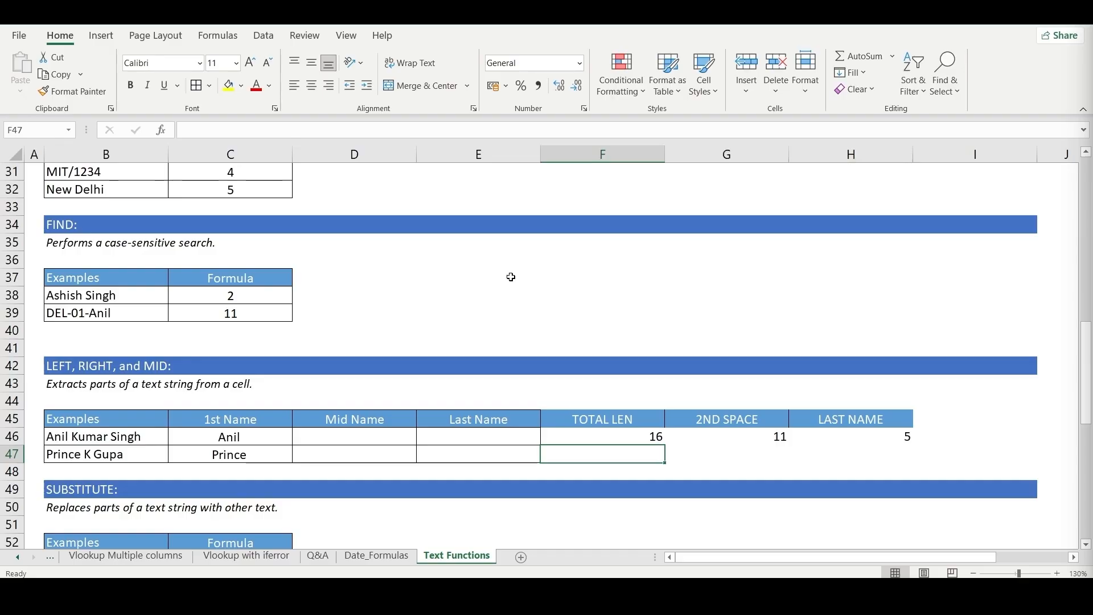
key(Right)
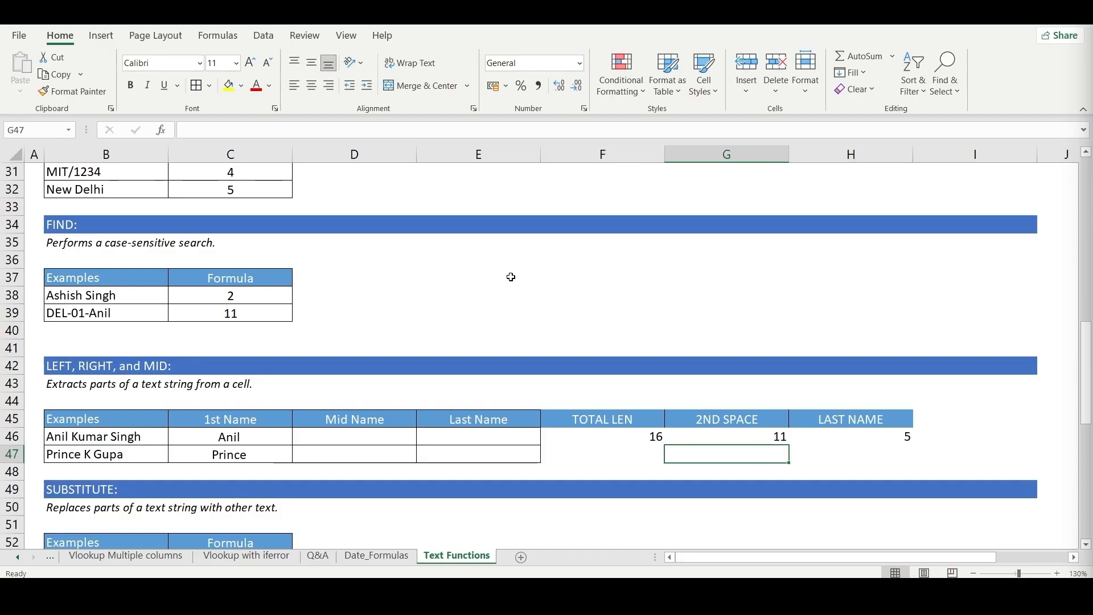
key(Up)
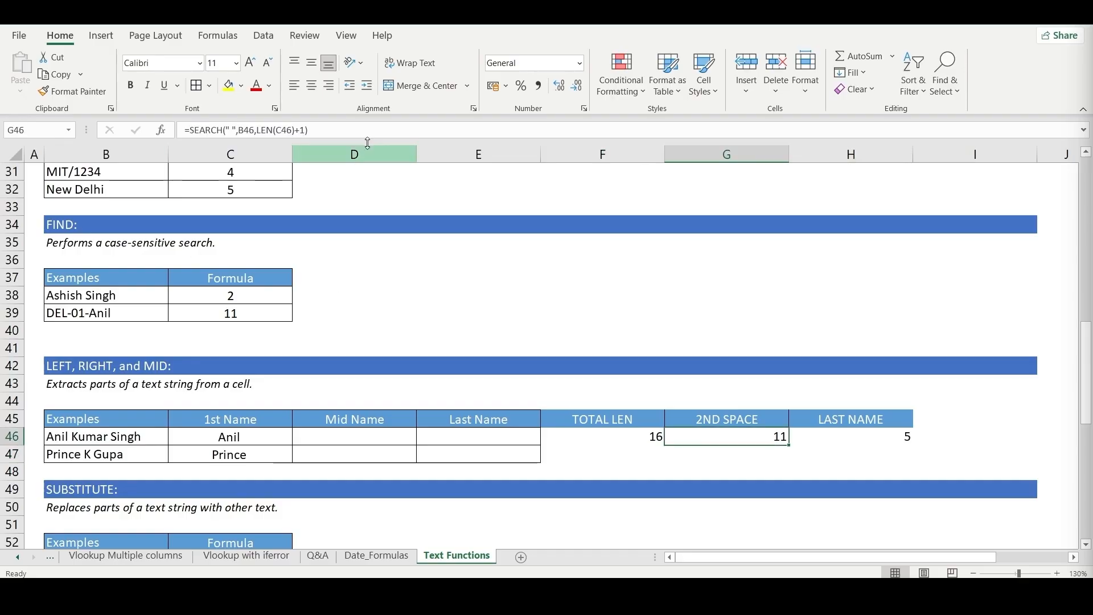
click(883, 440)
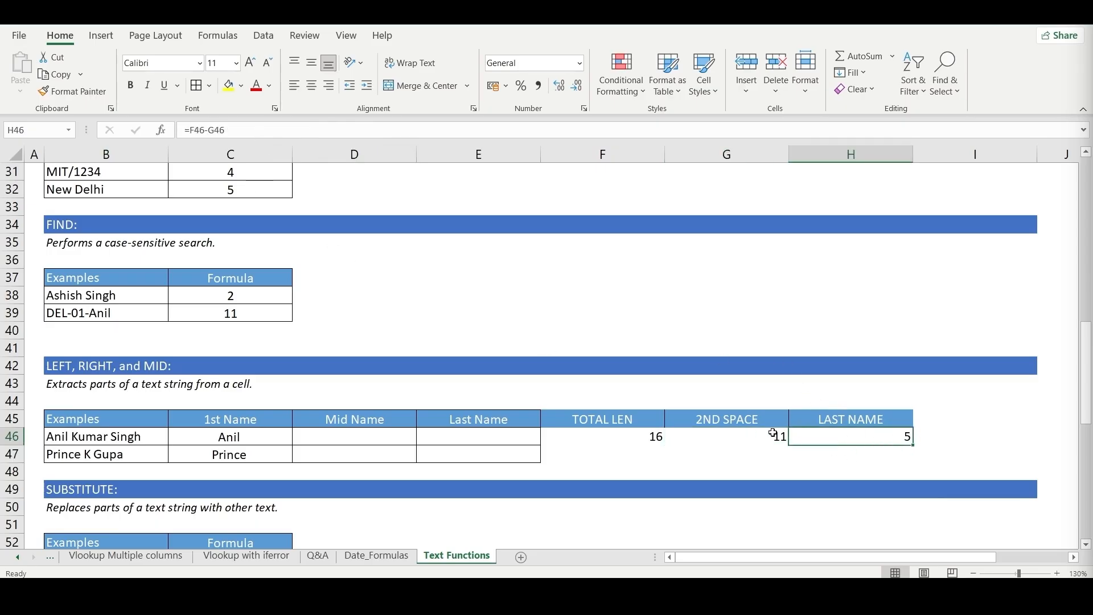
click(613, 435)
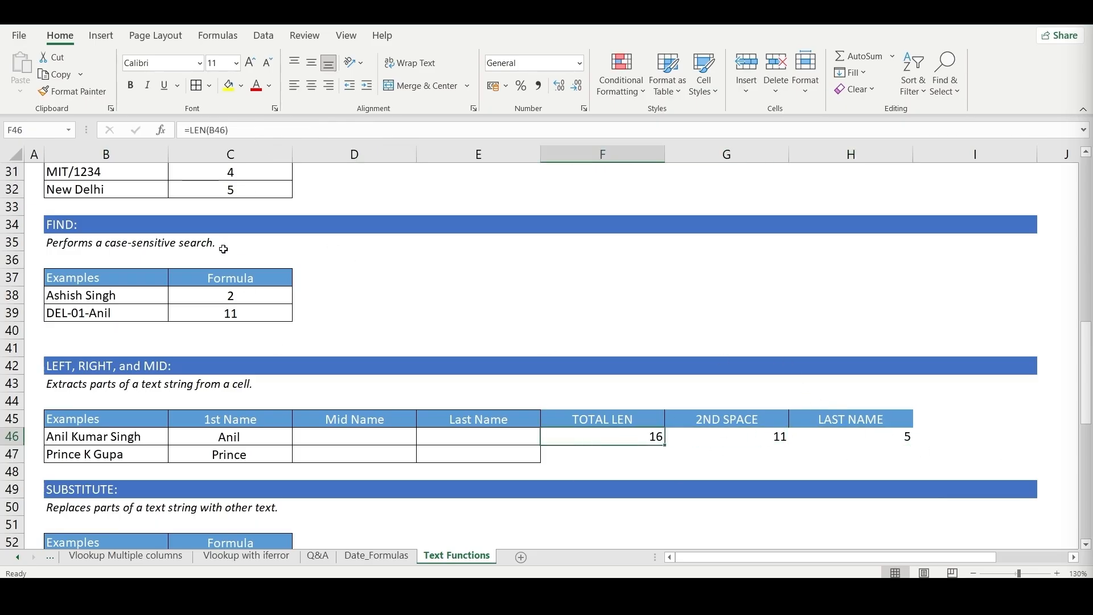
- Begin a RIGHT formula in E46 using B46 as the text and LEN(B46)- as the start of its character count
click(482, 437)
text(=)
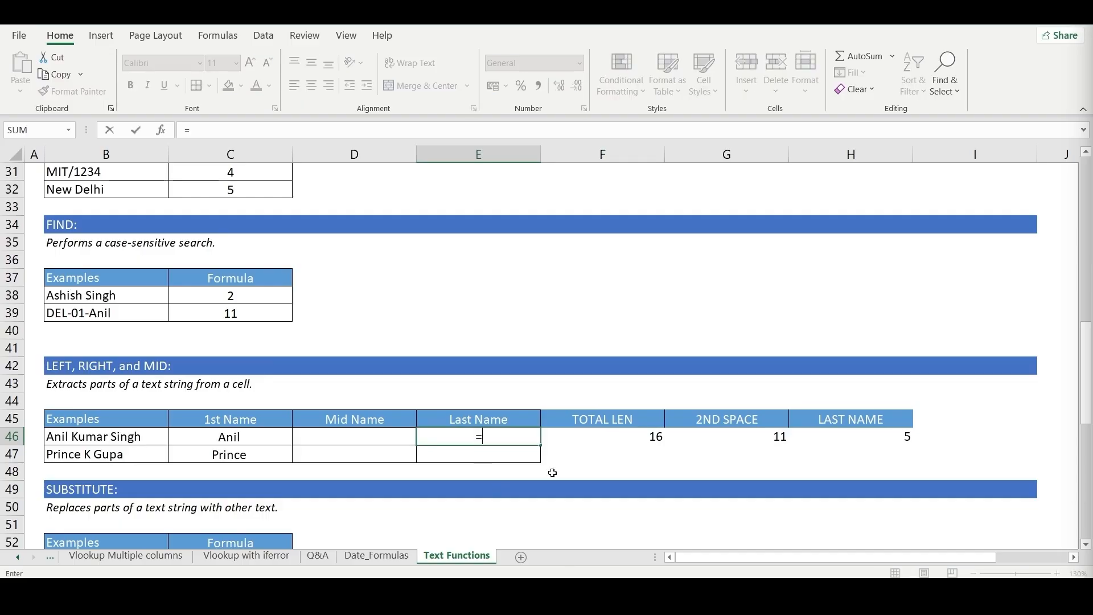
text(RIGH)
key(Tab)
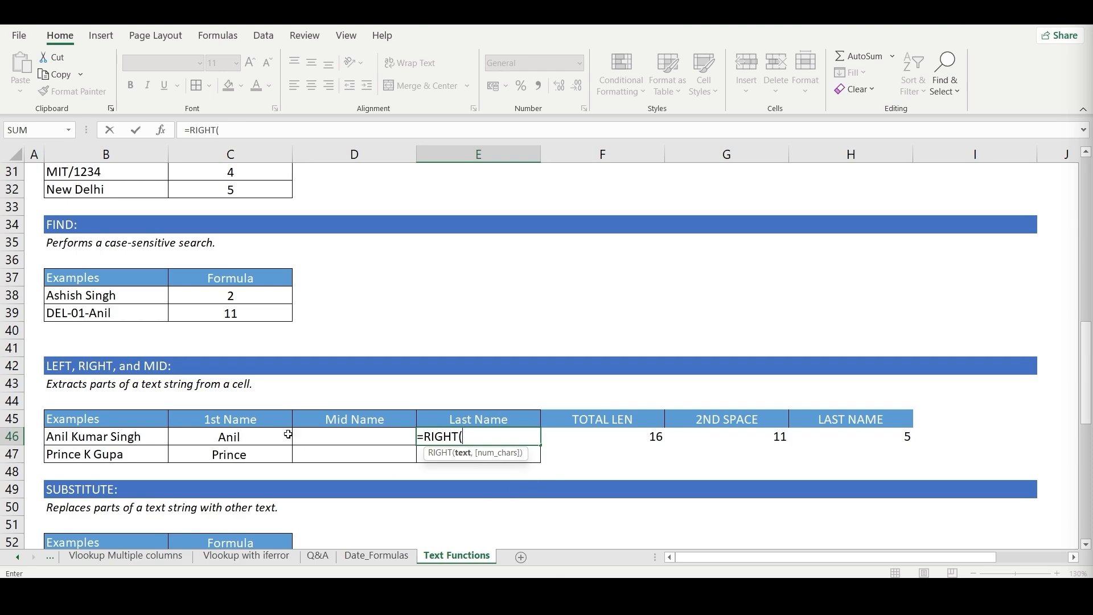
click(116, 436)
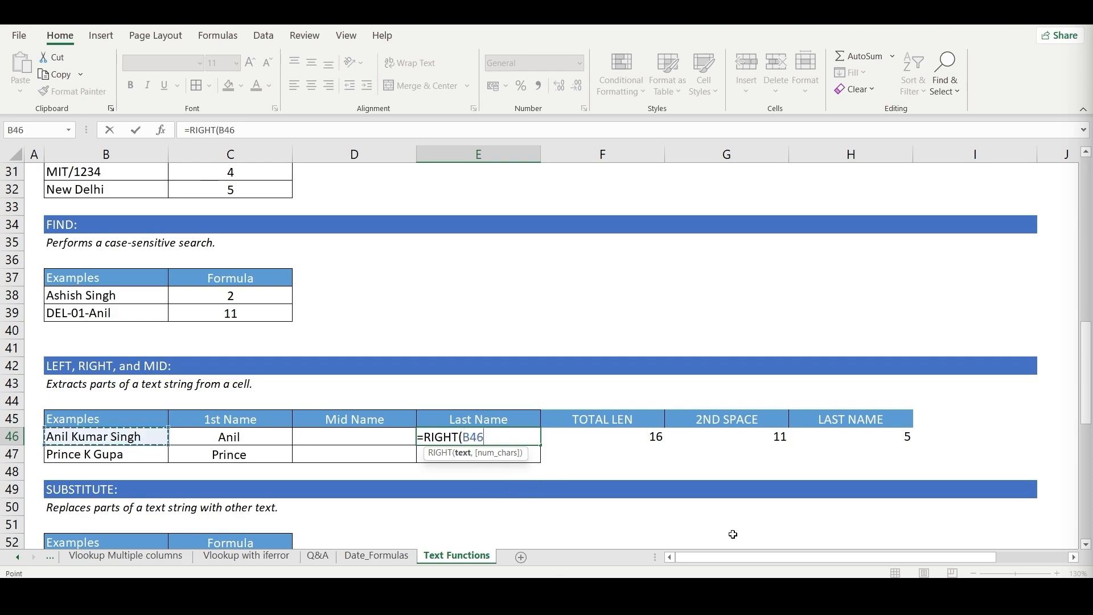
text(,)
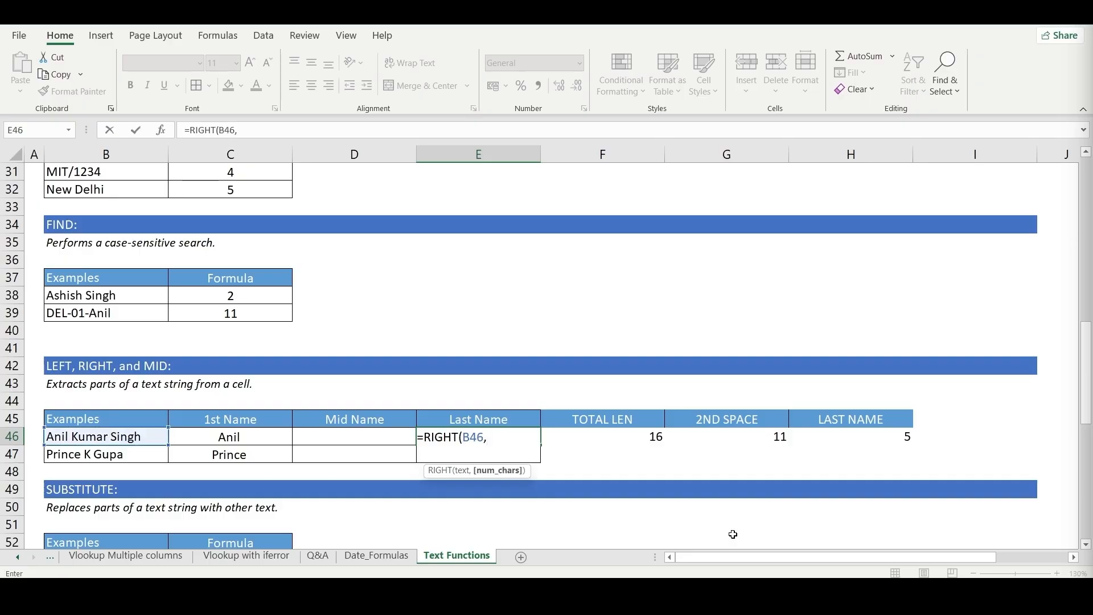
text(LEN()
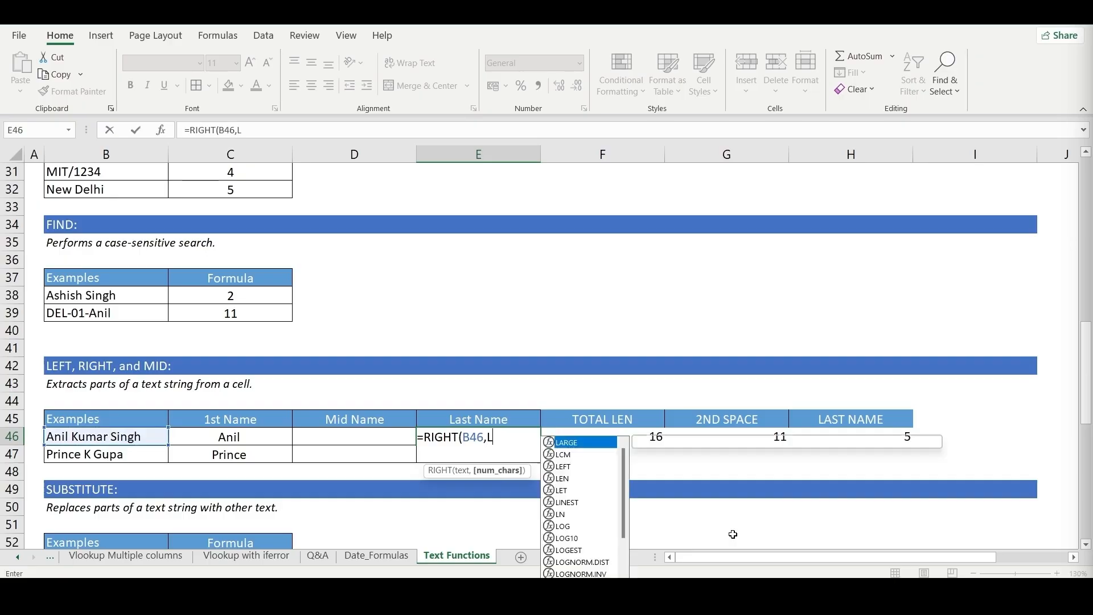
click(143, 439)
text())
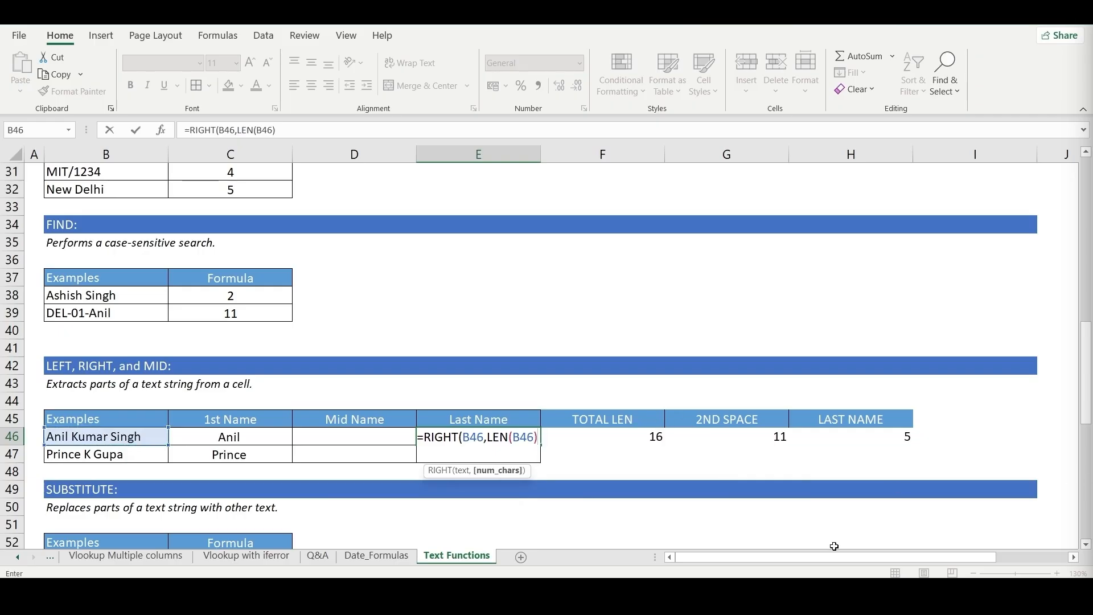
text(-)
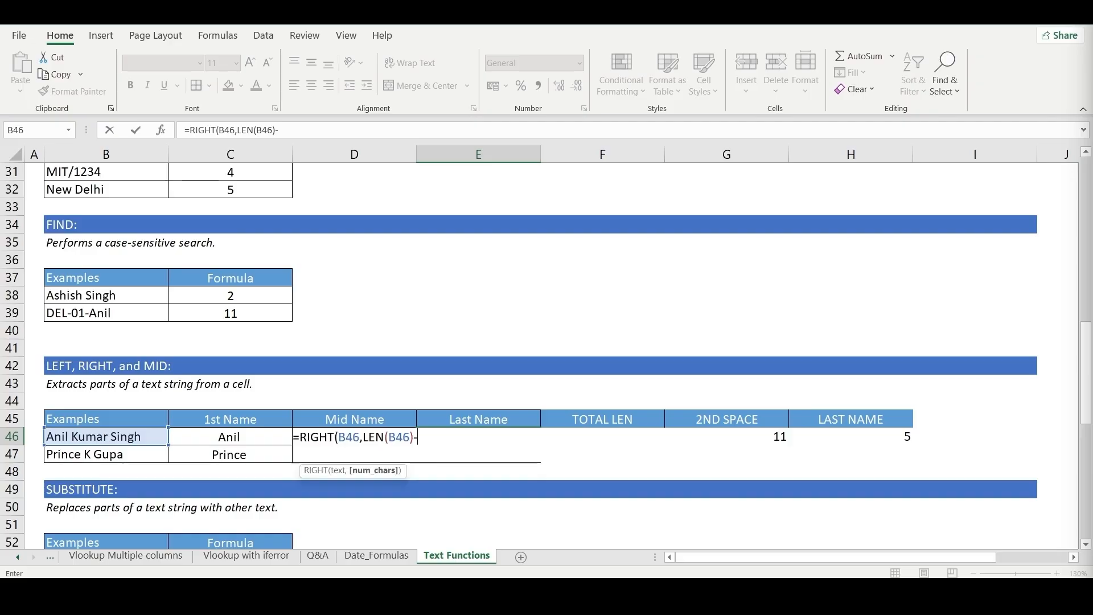
text(SE)
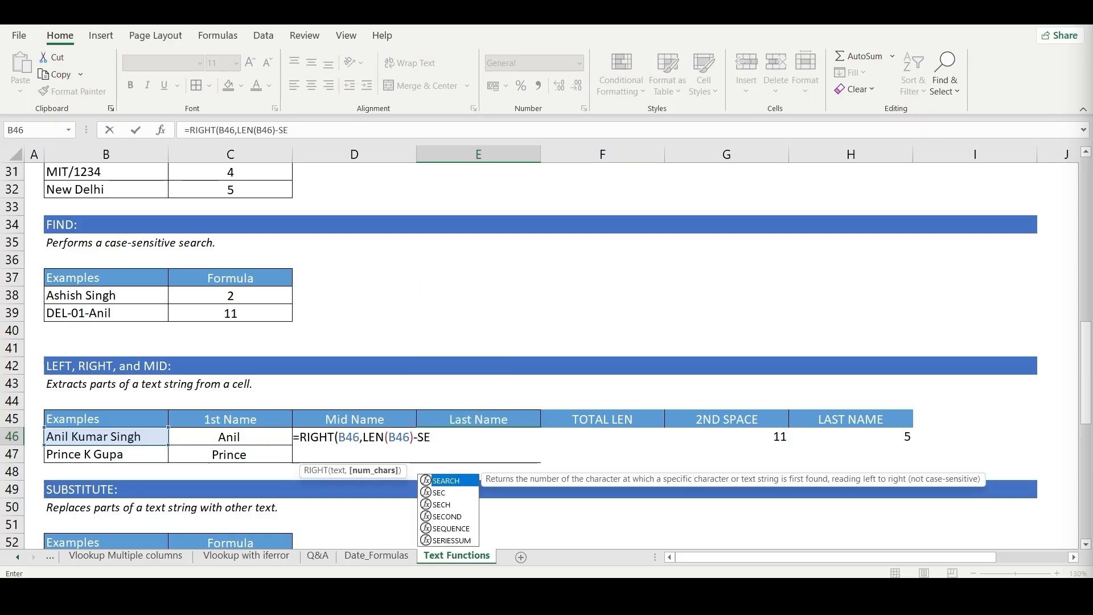
- Complete the RIGHT formula in E46 by subtracting SEARCH(" ",B46,LEN(C46)+1) from the full-name length
key(BackSpace)
text(E)
key(Tab)
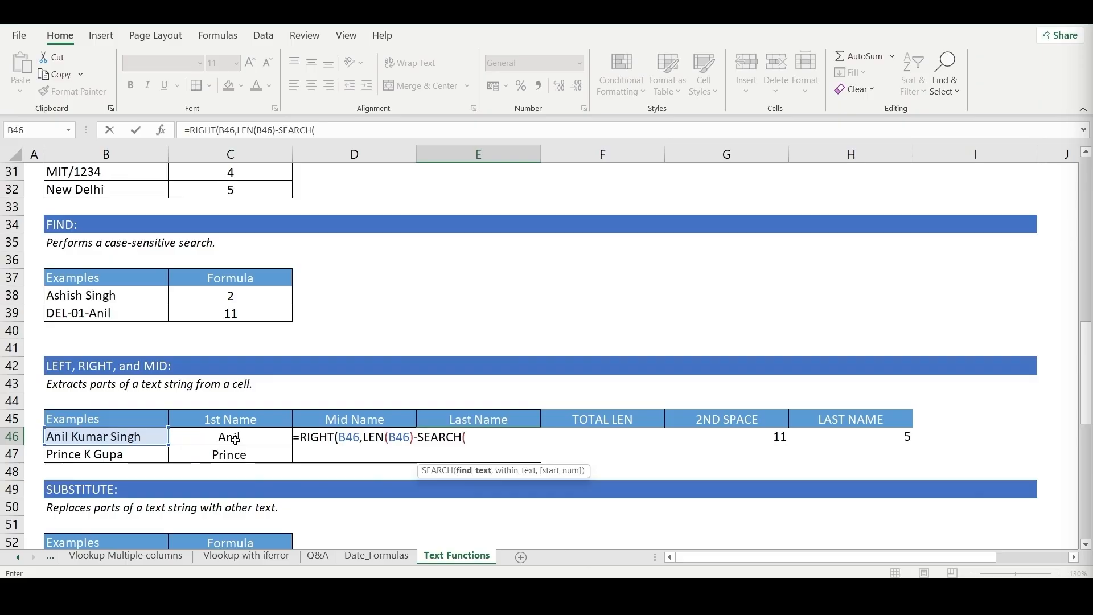
text(" ",)
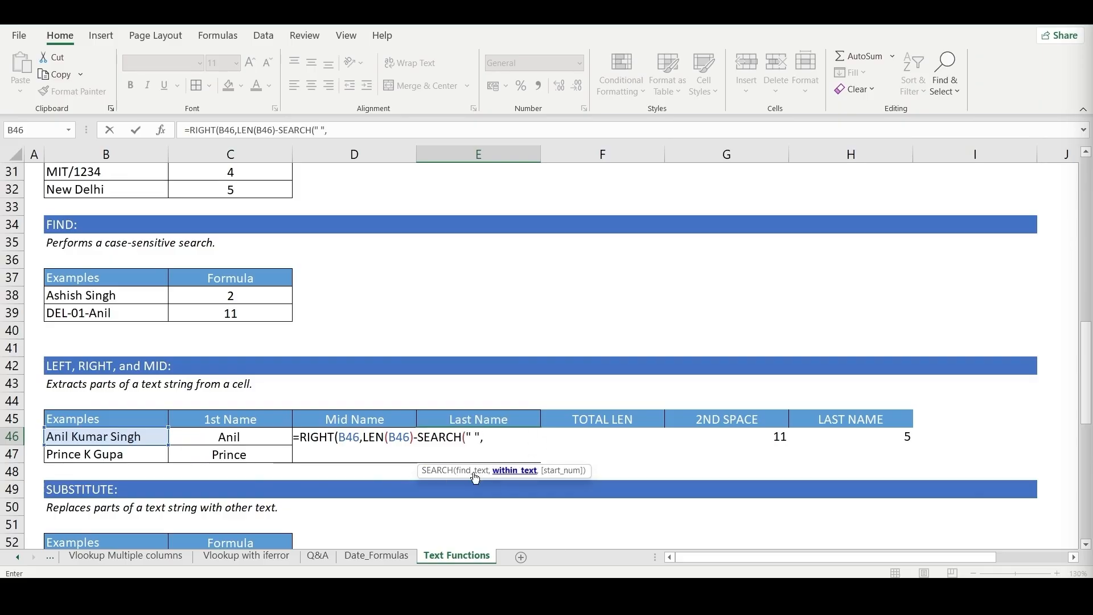
click(96, 437)
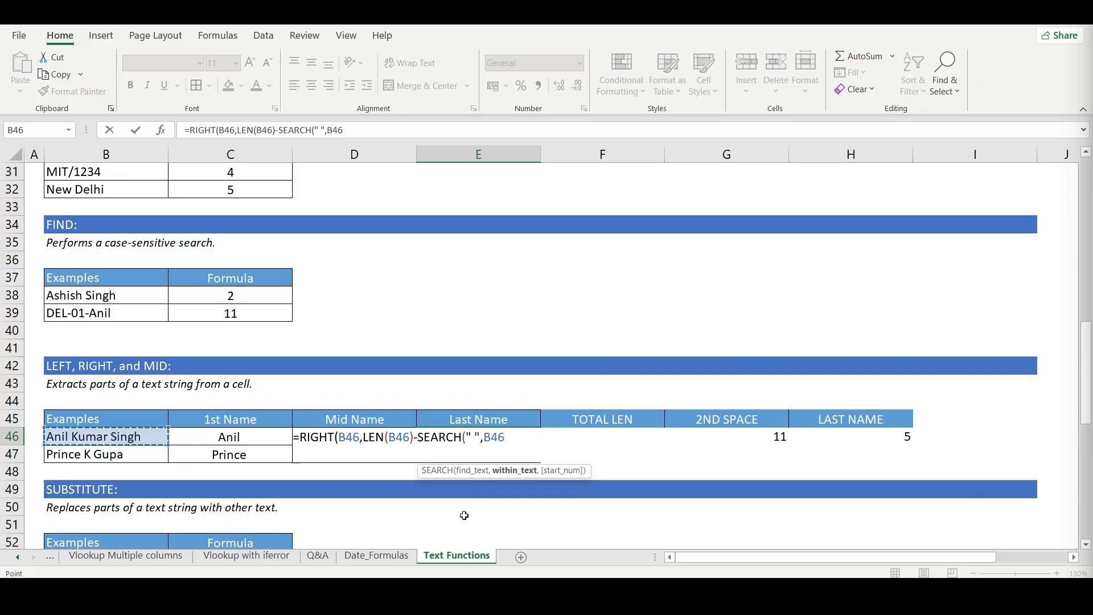
text(,LE)
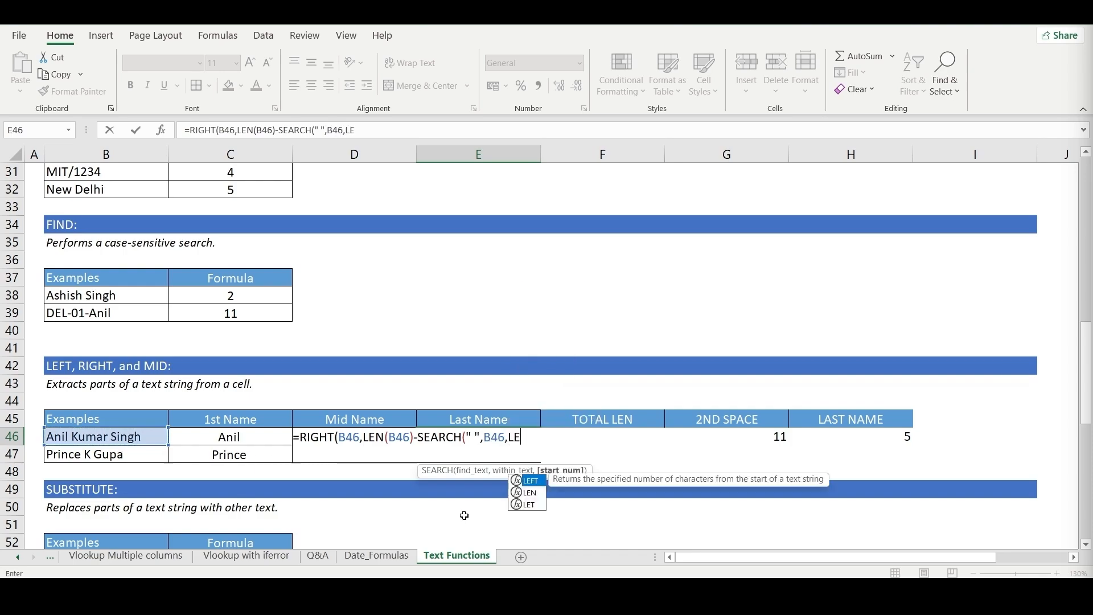
text(N()
click(230, 441)
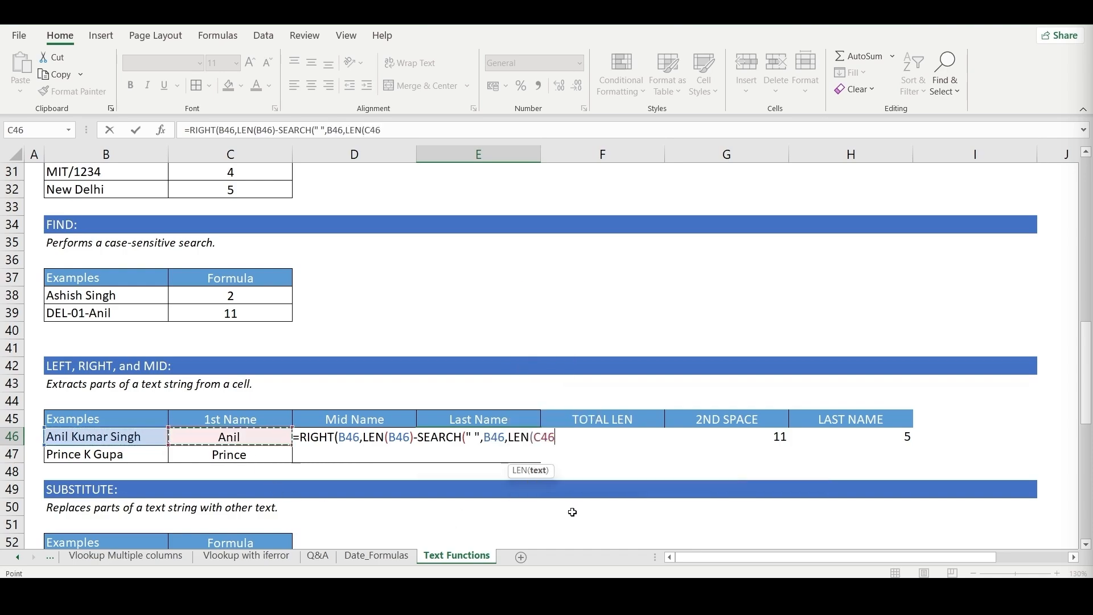
text()+)
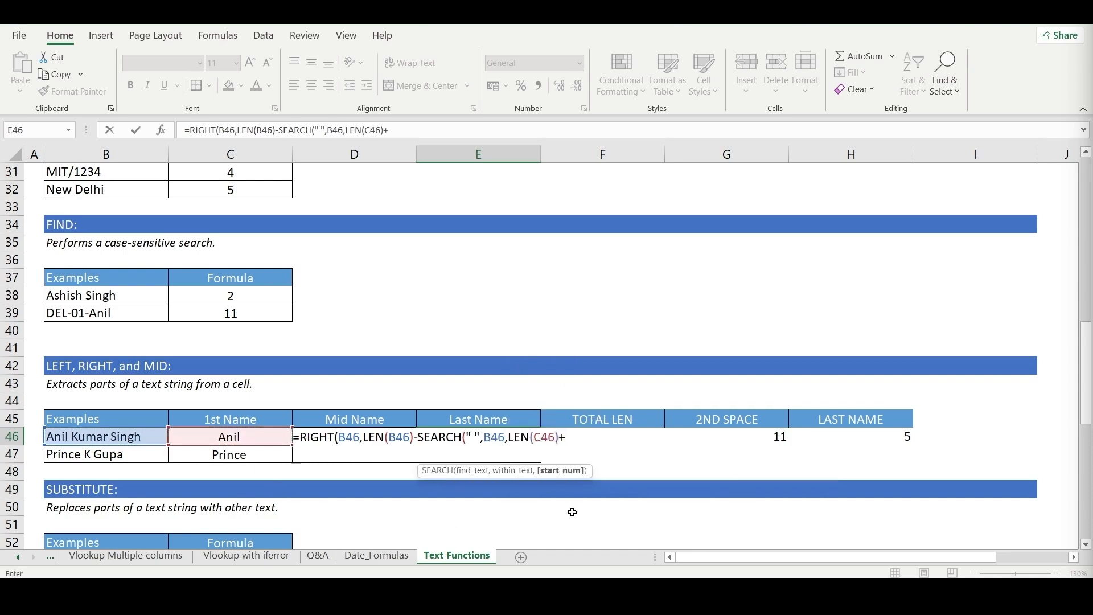
text(1))
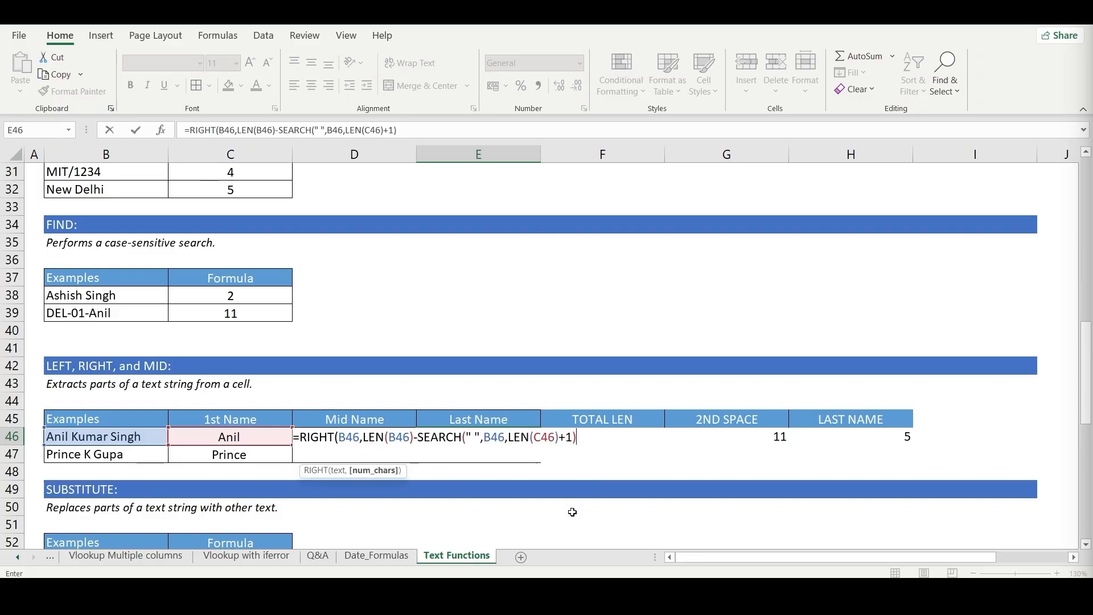
key(Return)
- Copy the last-name formula from E46 down to E47
key(Up)
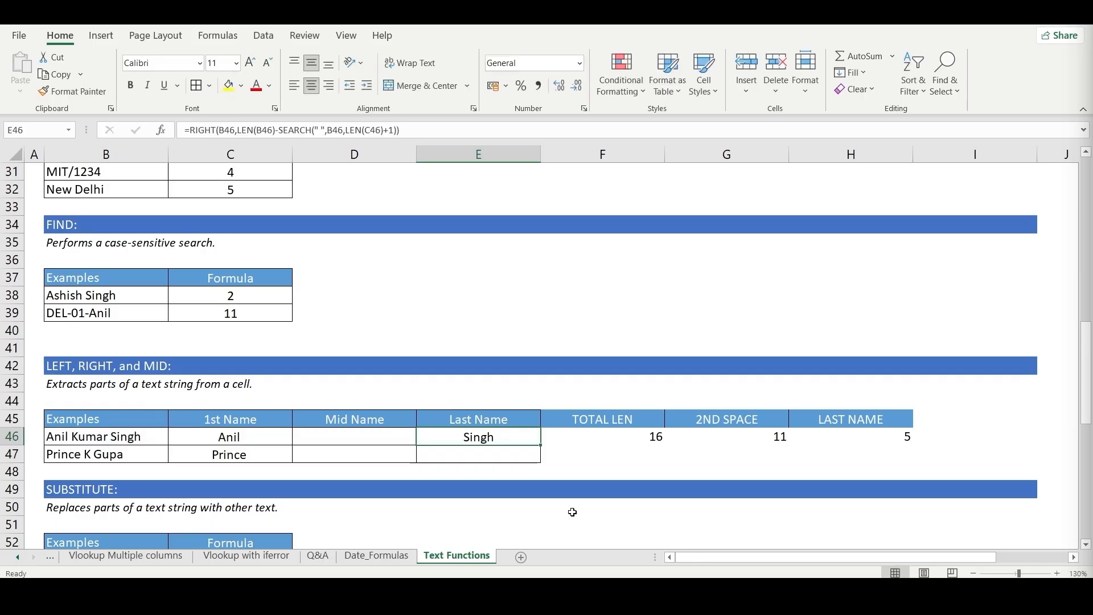
key(Down)
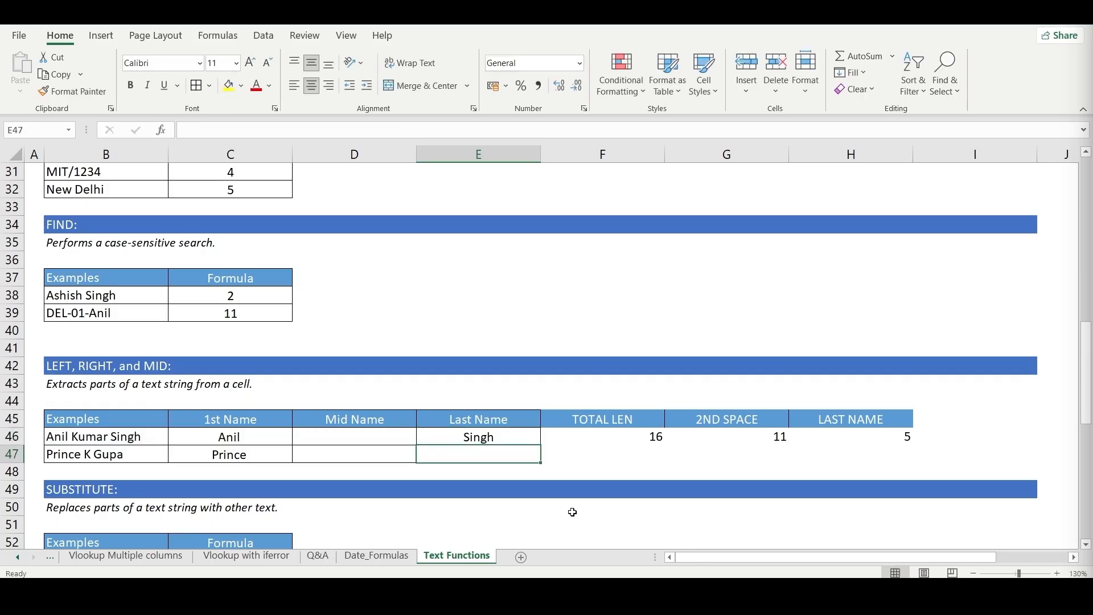
key(ctrl+d)
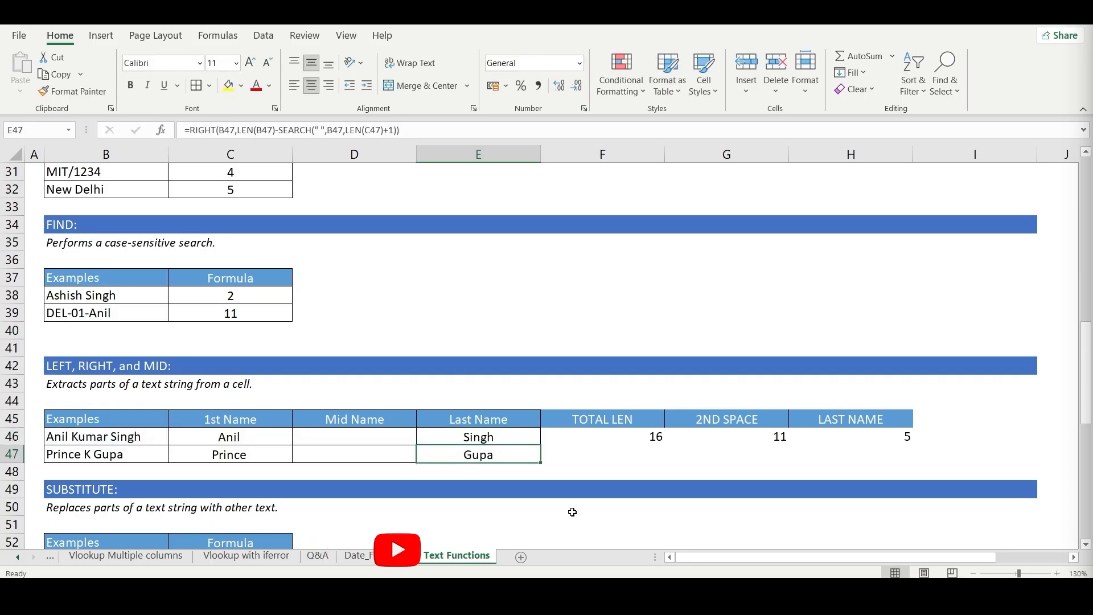
- Correct the surname spelling in B47 by inserting a lowercase t before the final letter
key(Left)
key(Left)
key(Left)
key(F2)
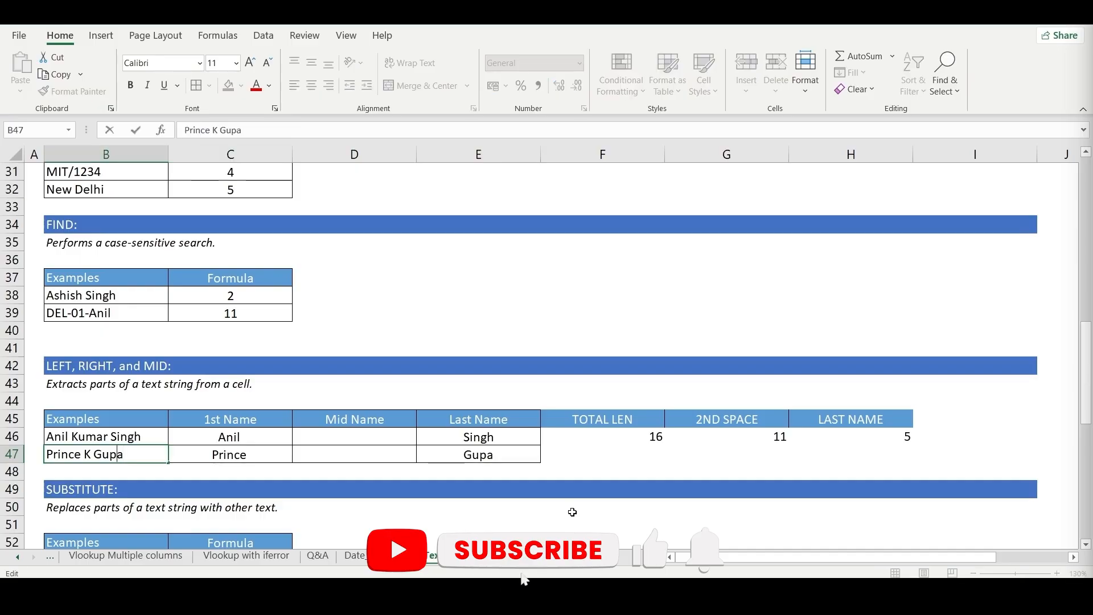
key(Left)
text(T)
key(BackSpace)
text(t)
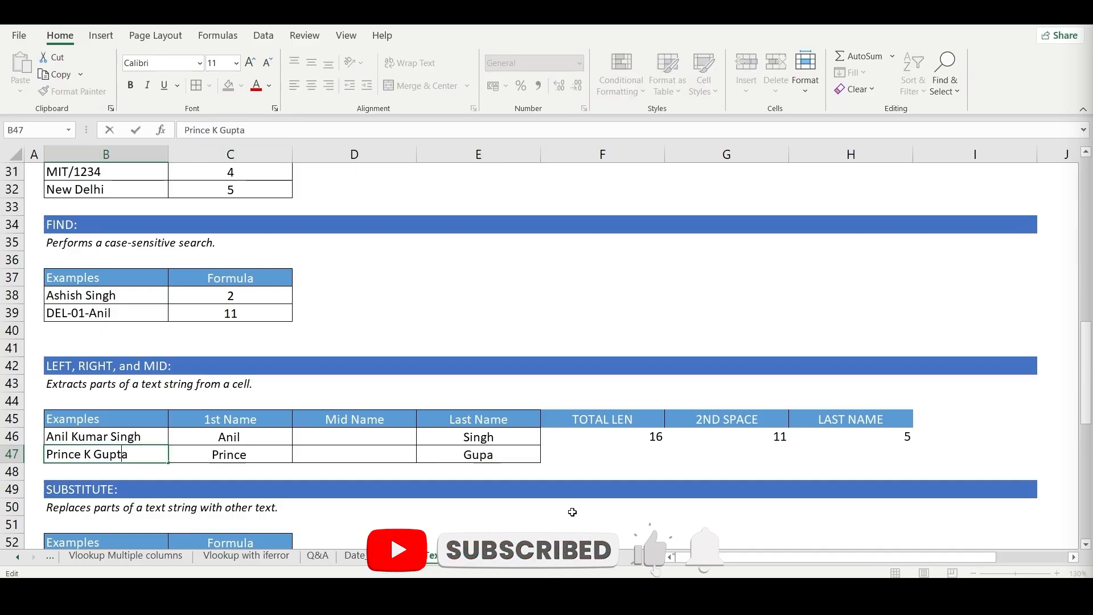
key(Return)
- Append ji to the end of the full name in B47 to test the last-name formula
key(Up)
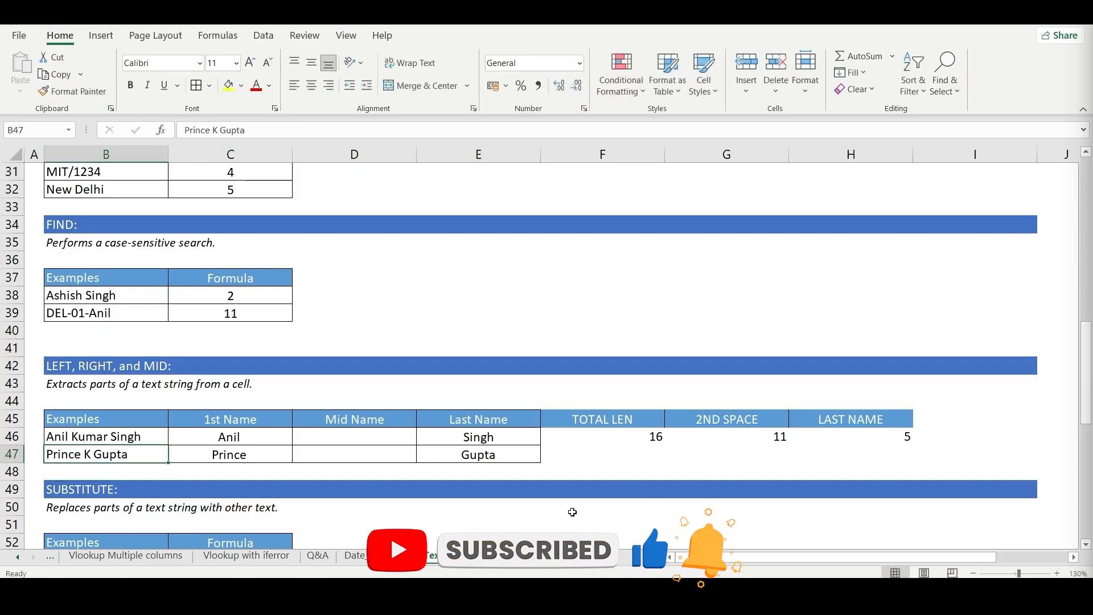
key(F2)
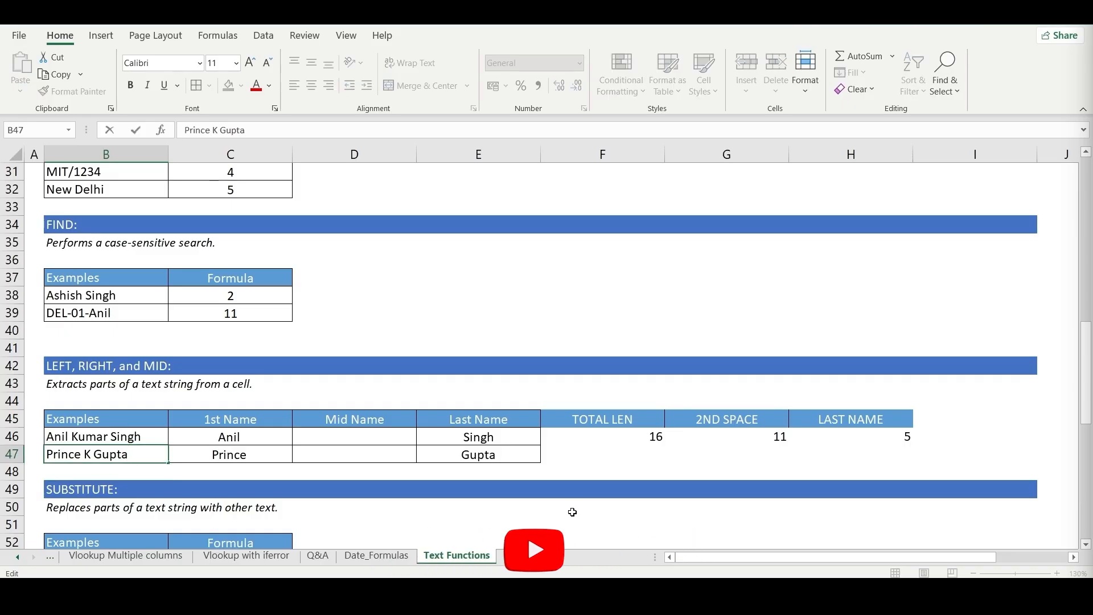
text(ji)
key(Return)
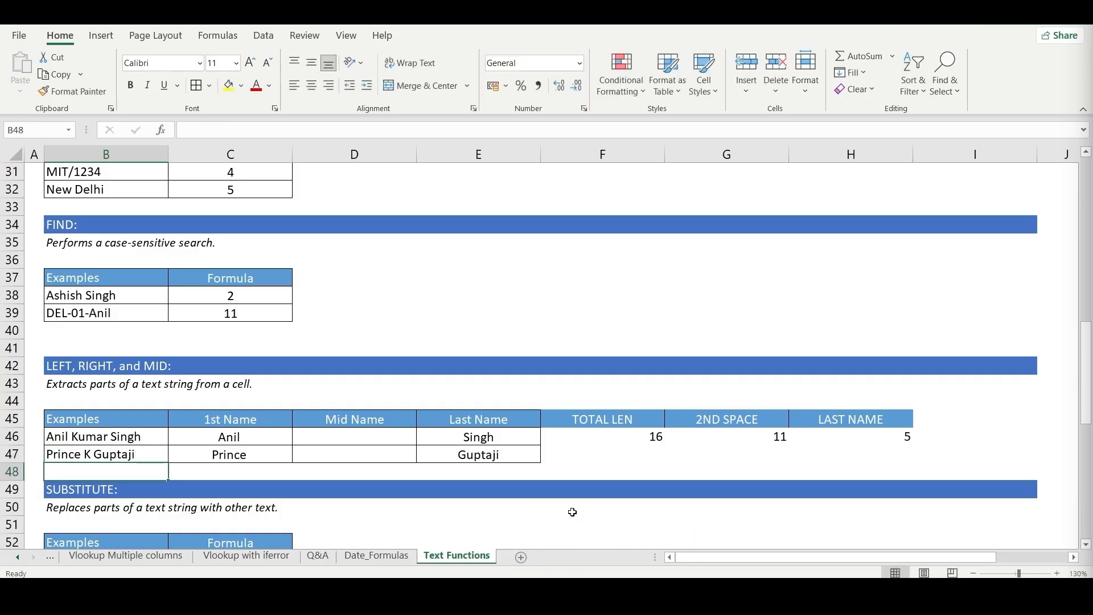
- Review the last-name formulas in E47 and E46 and the helper cells in F46:H46
key(Up)
key(Right)
key(Right)
key(Right)
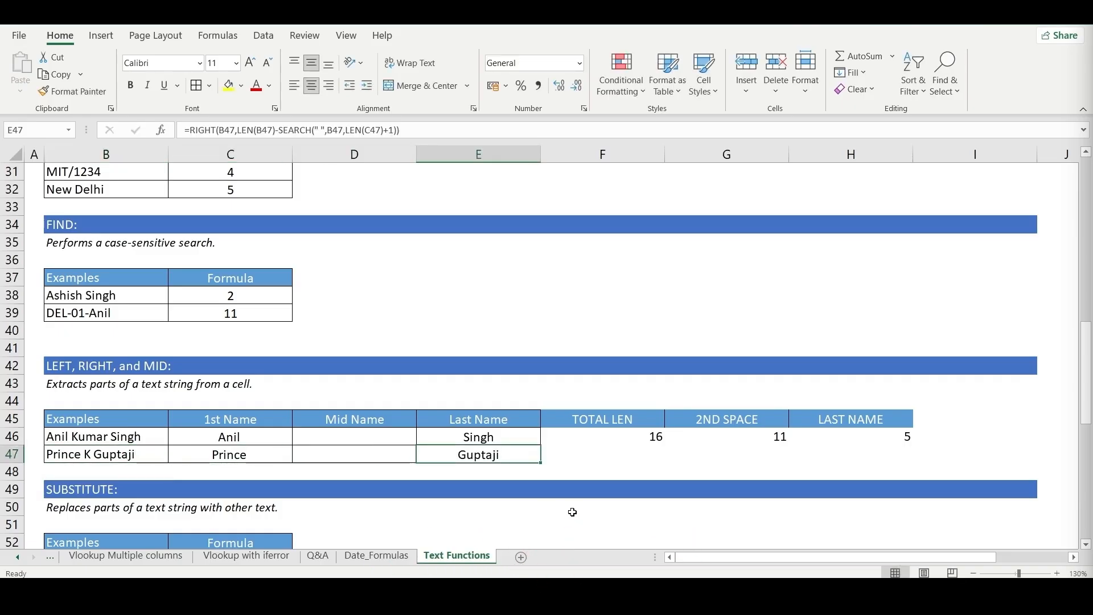
key(Up)
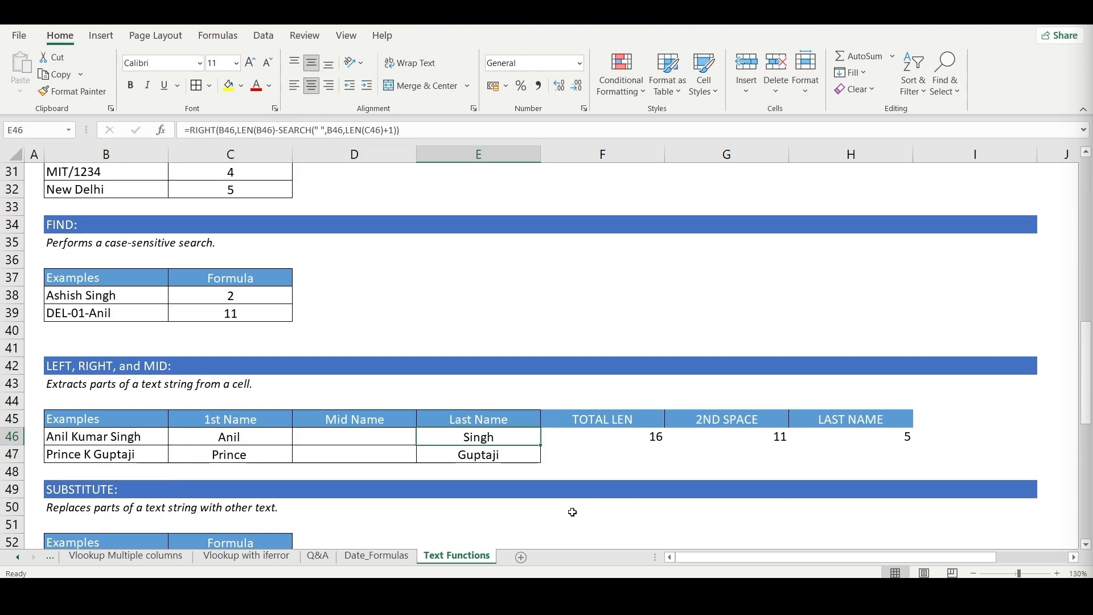
key(Down)
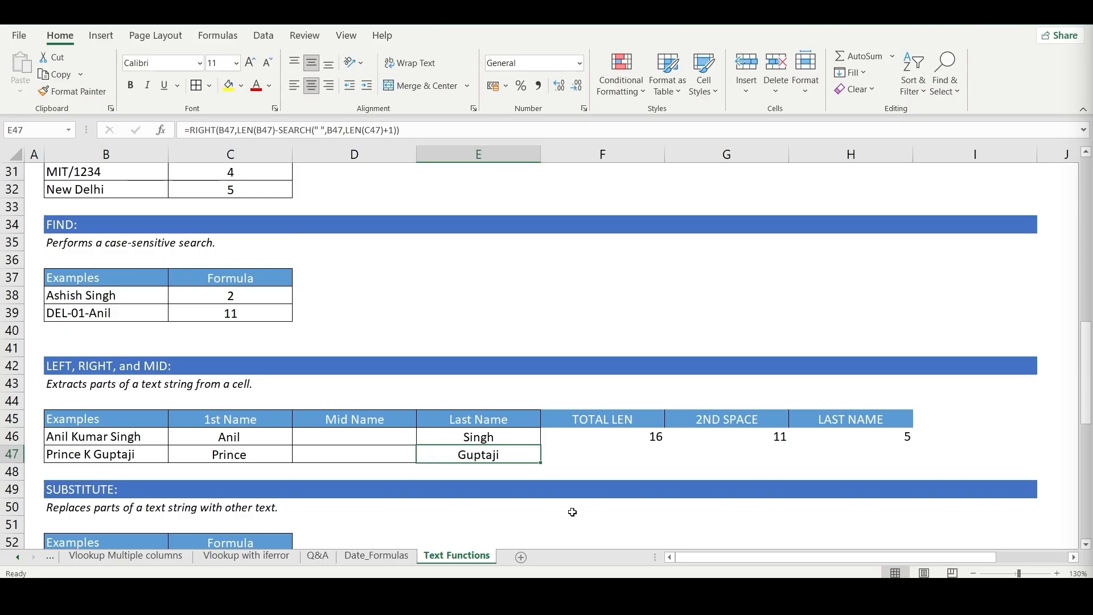
key(Right)
key(Up)
key(Right)
key(Right)
key(Left)
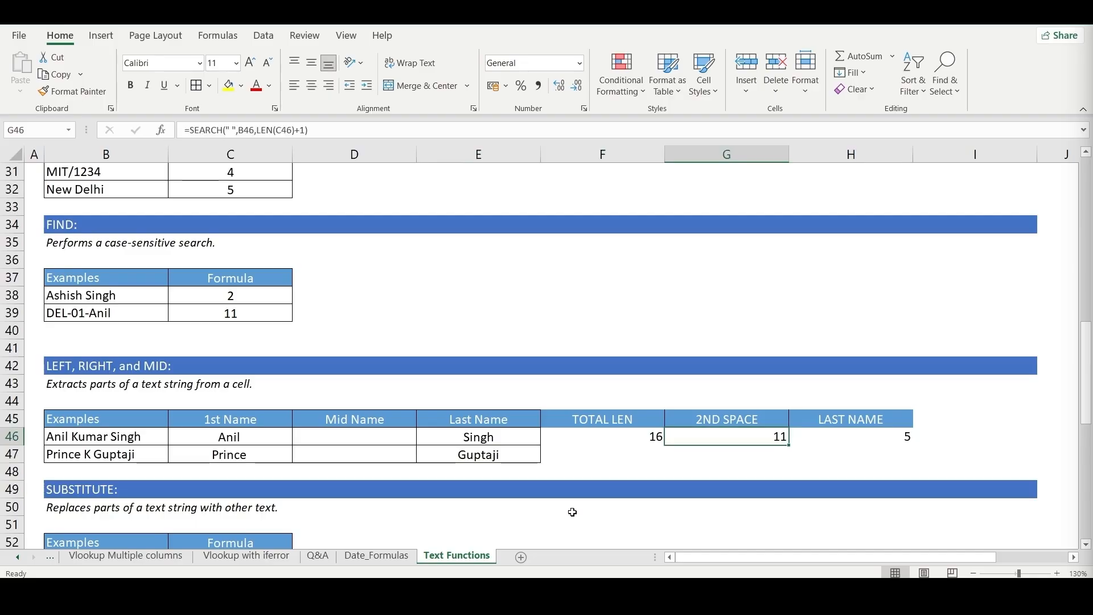
- Begin a MID formula in the Mid Name cell D46 with B46 as its text argument
key(Left)
key(Left)
key(Left)
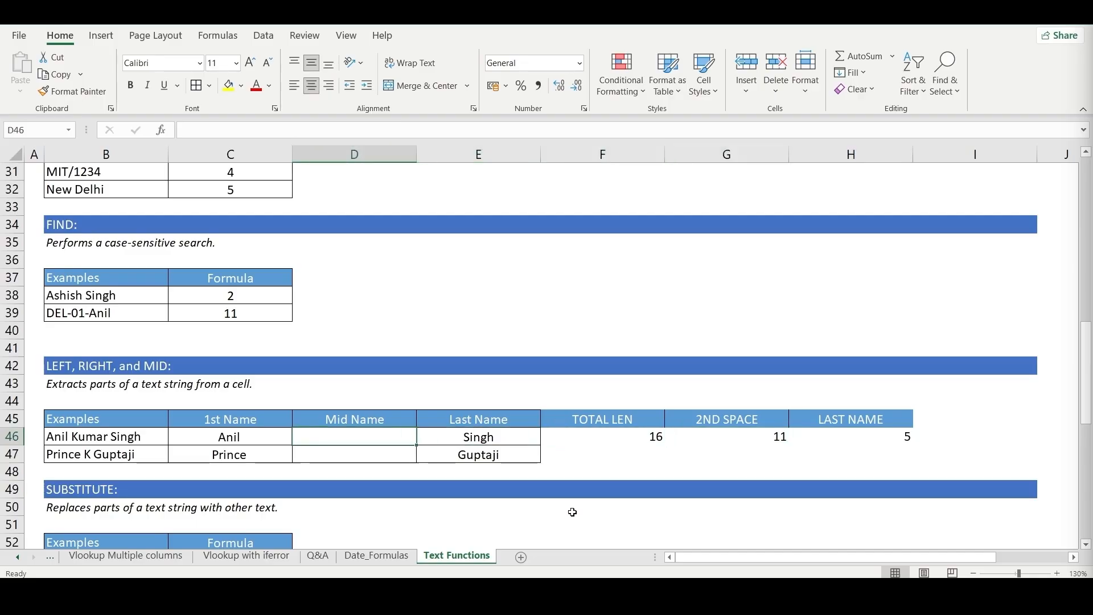
text(=min)
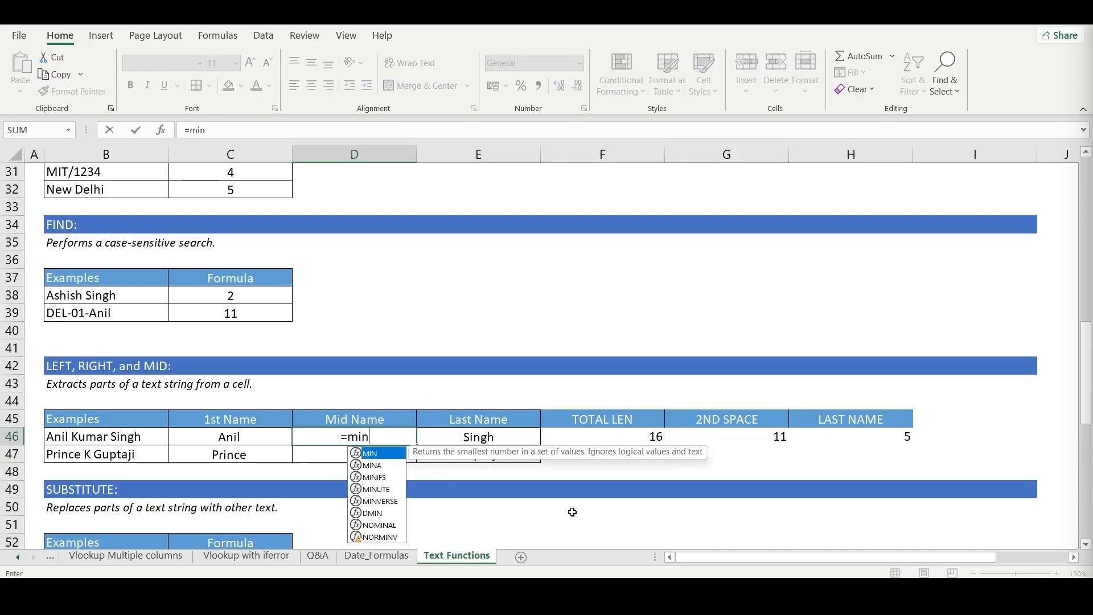
key(Tab)
key(BackSpace)
key(BackSpace)
text(d)
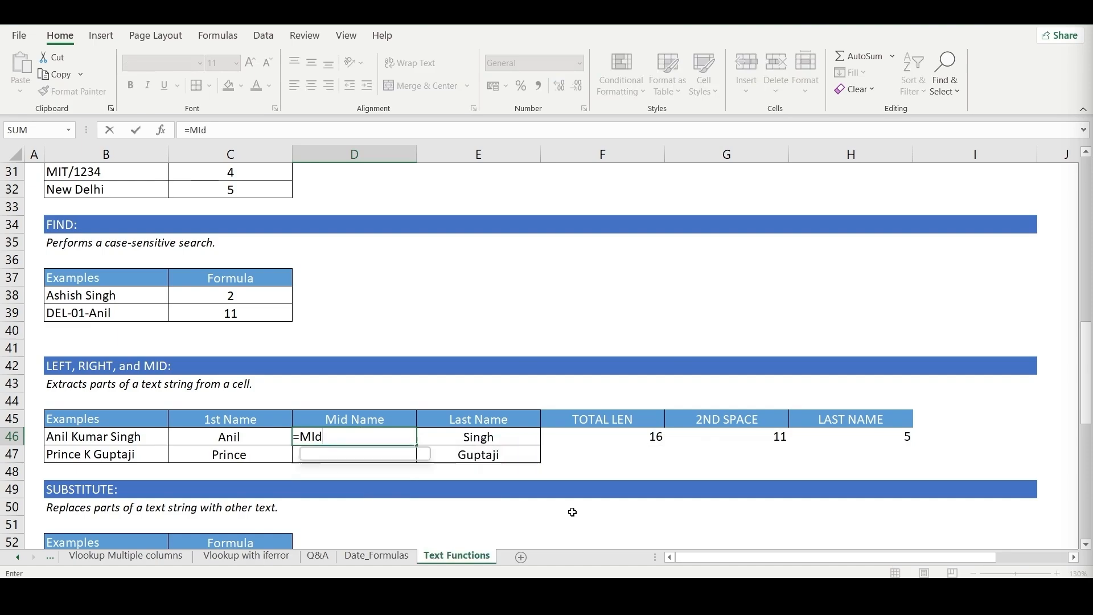
key(Tab)
key(Left)
key(Left)
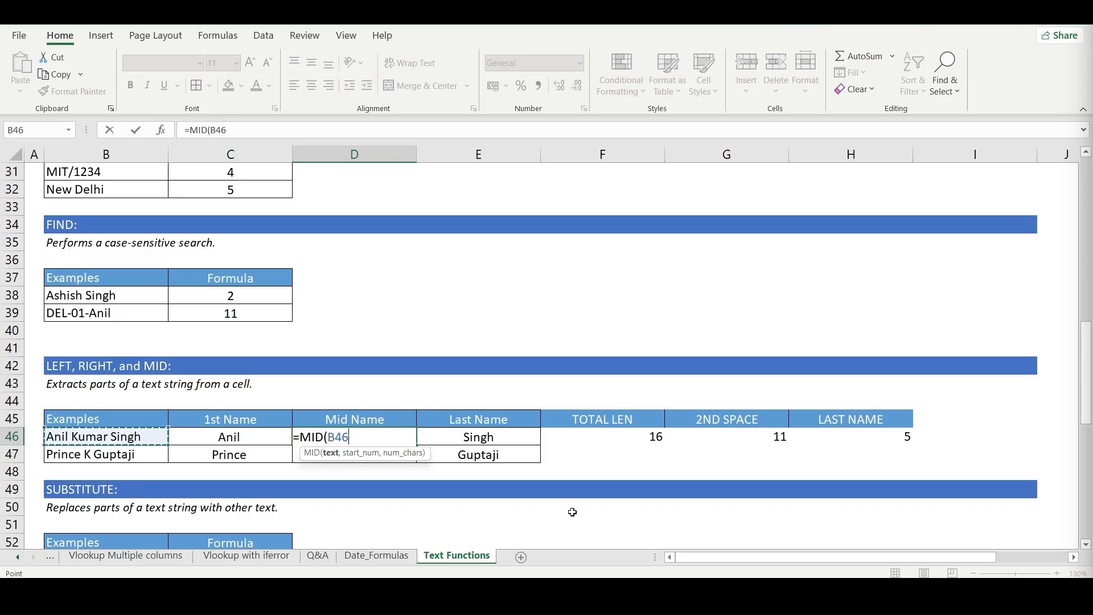
text(,)
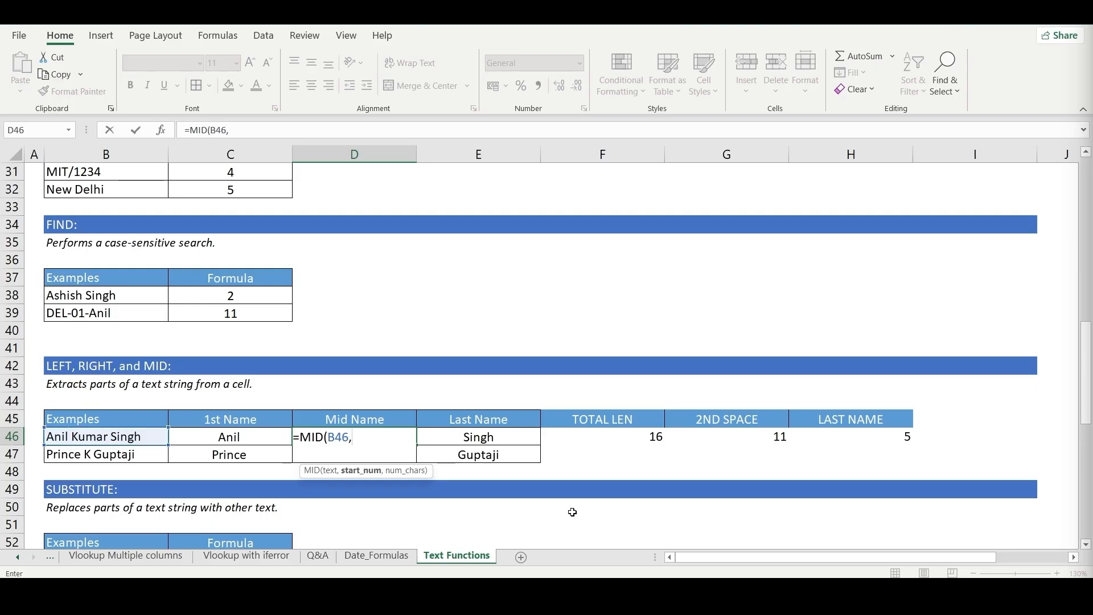
text(len)
- Complete the MID formula in D46 with LEN(C46) as the start position and 5 as the number of characters
key(Tab)
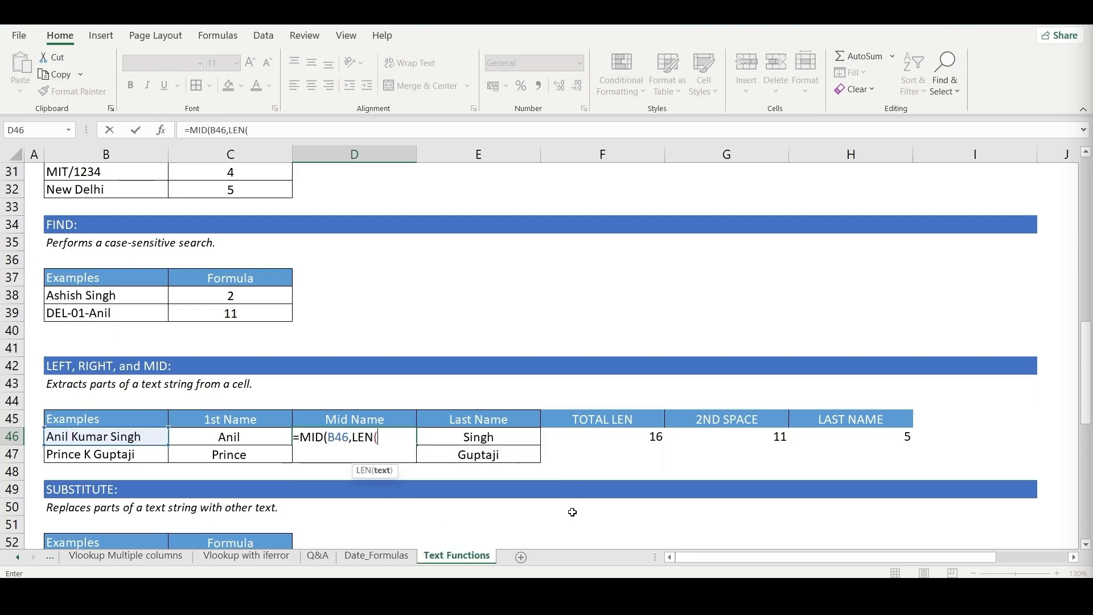
key(Left)
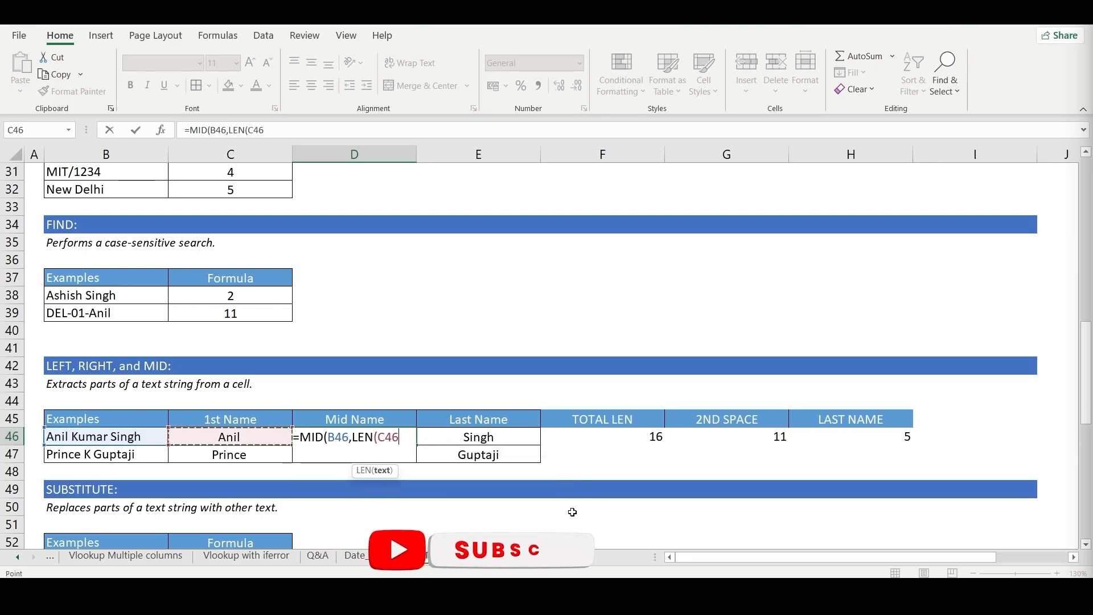
text())
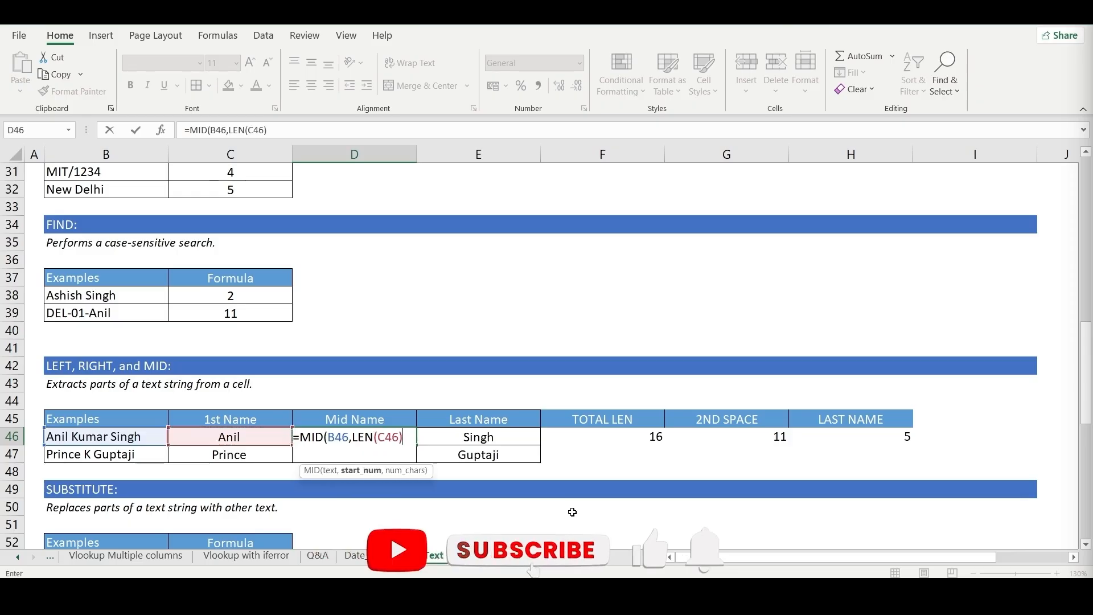
text(,)
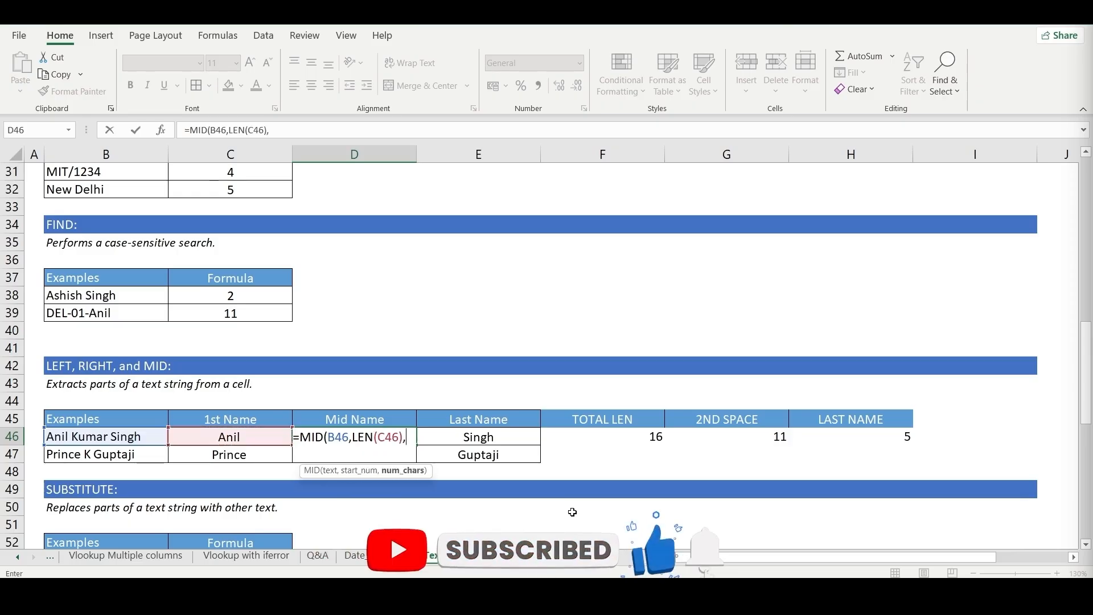
text(5))
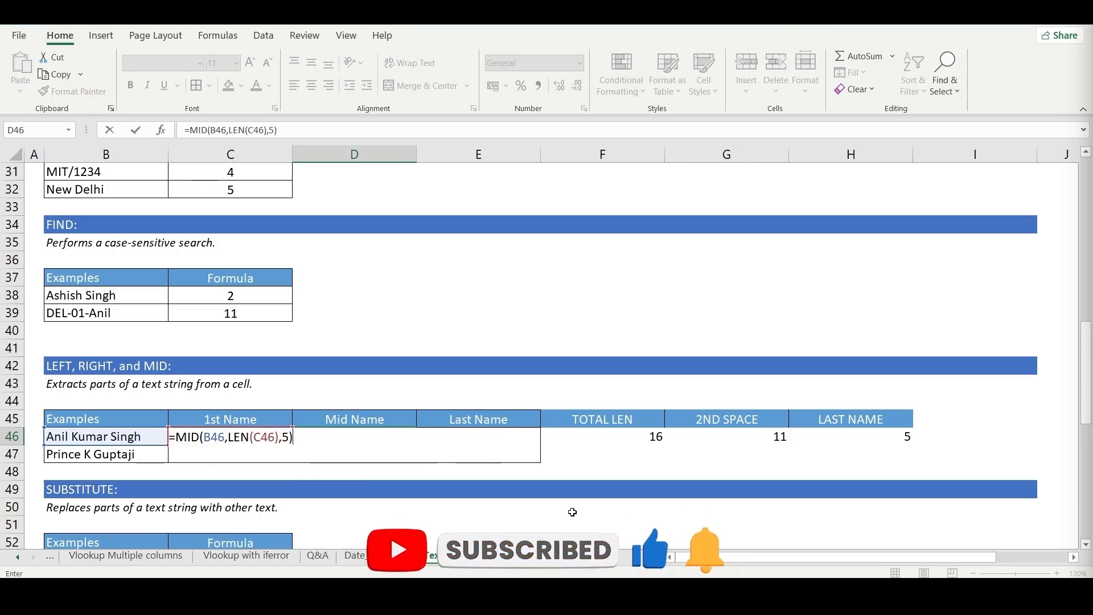
key(Return)
key(Up)
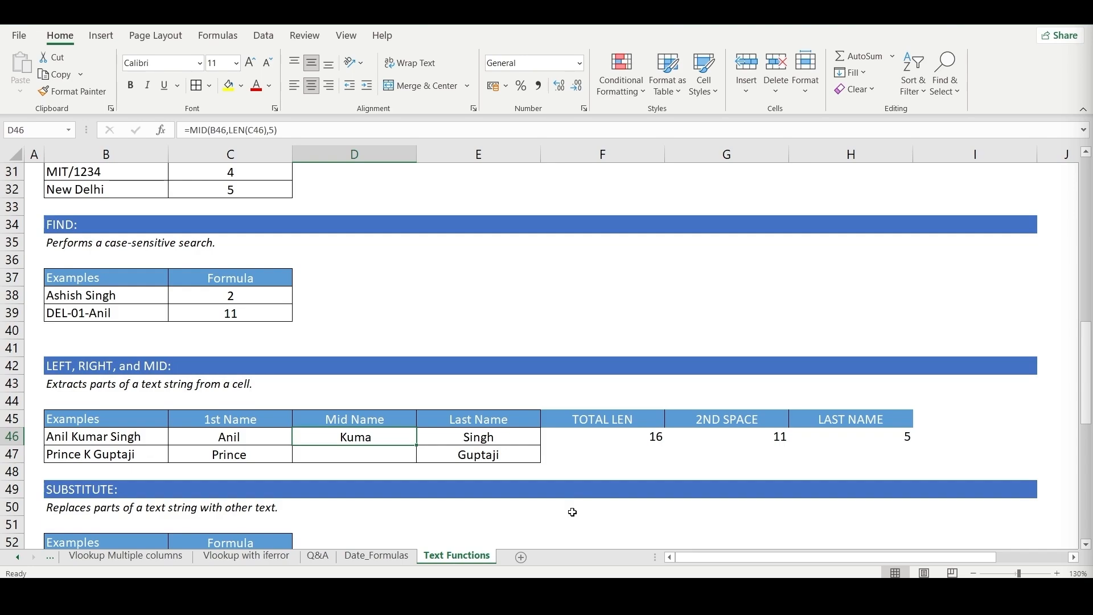
key(F2)
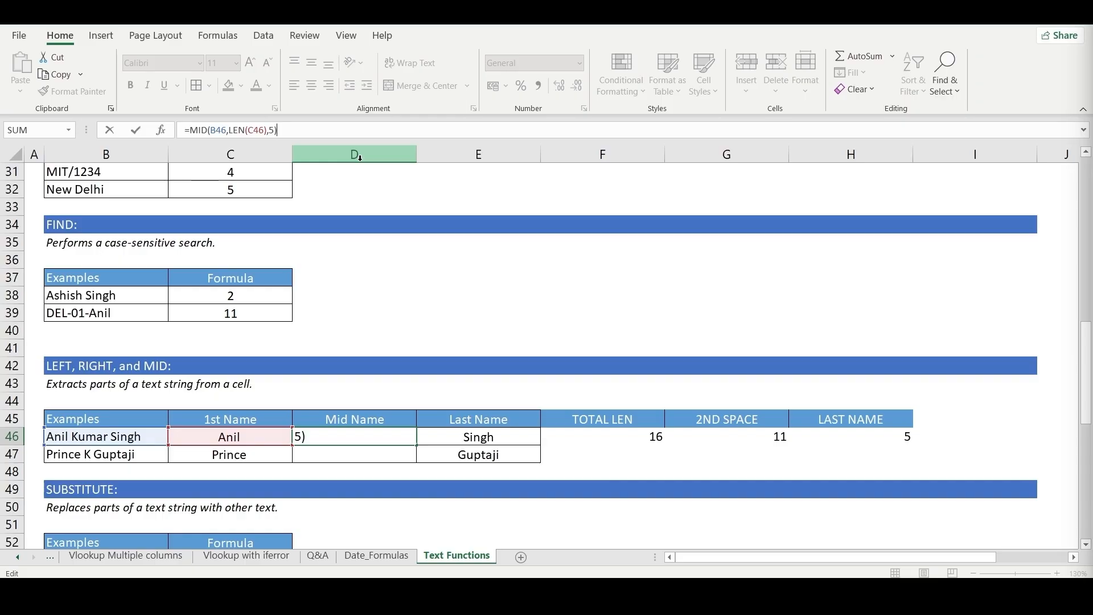
key(BackSpace)
key(BackSpace)
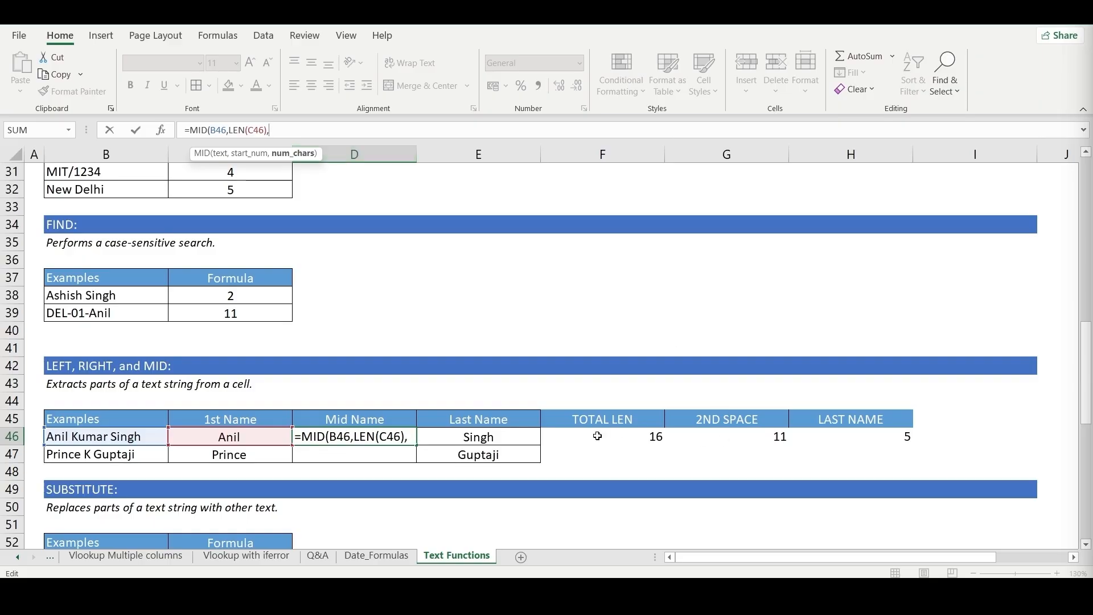
text(5))
key(ctrl+Return)
- Examine the SEARCH portion of the last-name formula in E46
key(Right)
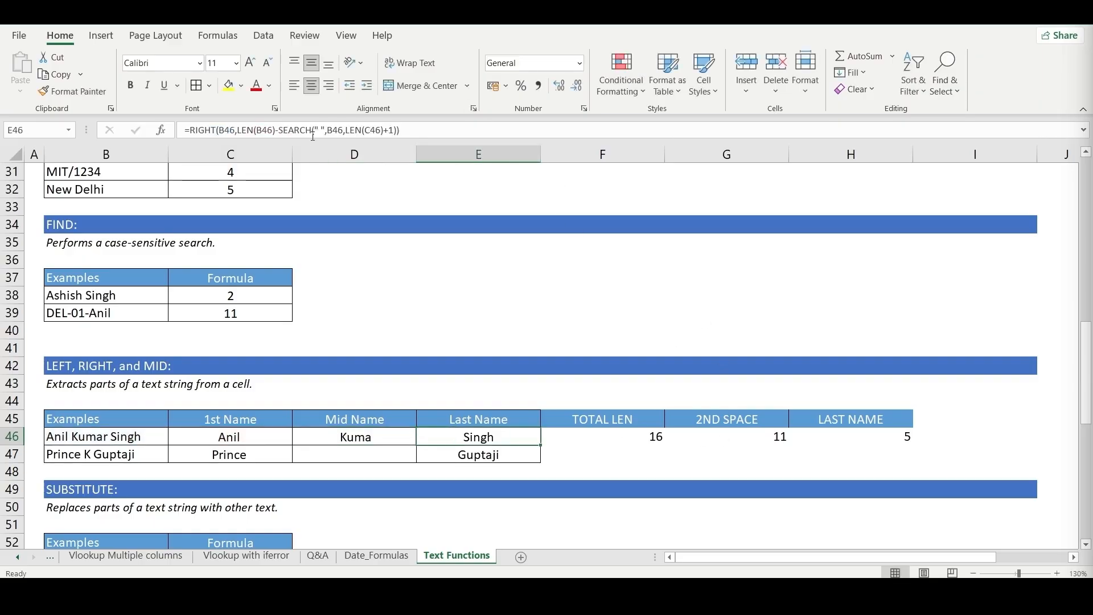
click(279, 130)
drag(279, 130, 396, 130)
key(Escape)
key(Left)
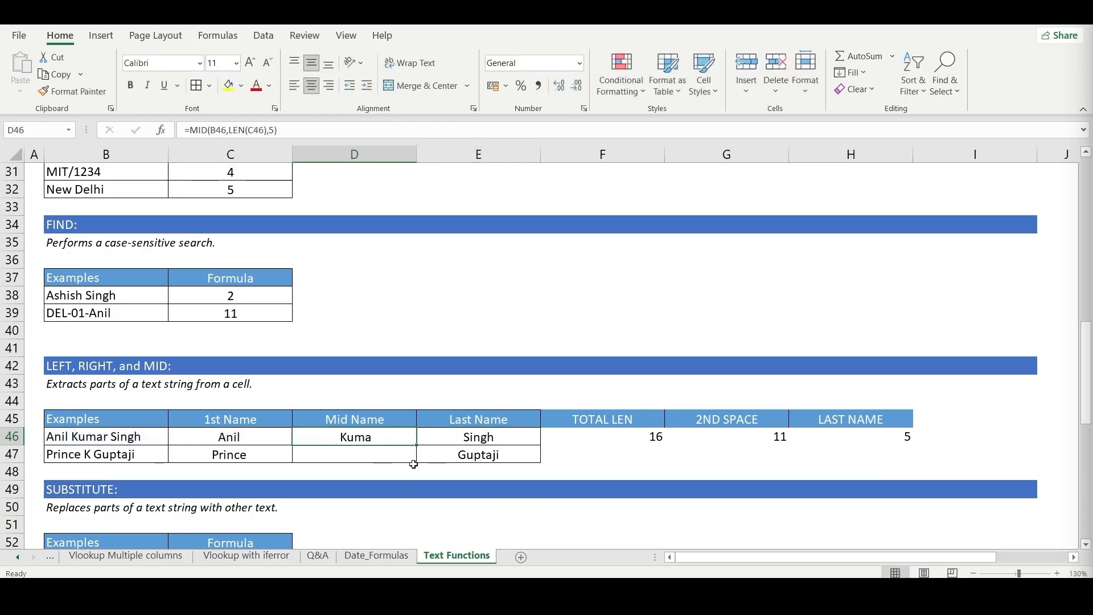
- Replace the fixed character count in D46's MID formula with a SEARCH for a space within B46
key(F2)
key(BackSpace)
key(BackSpace)
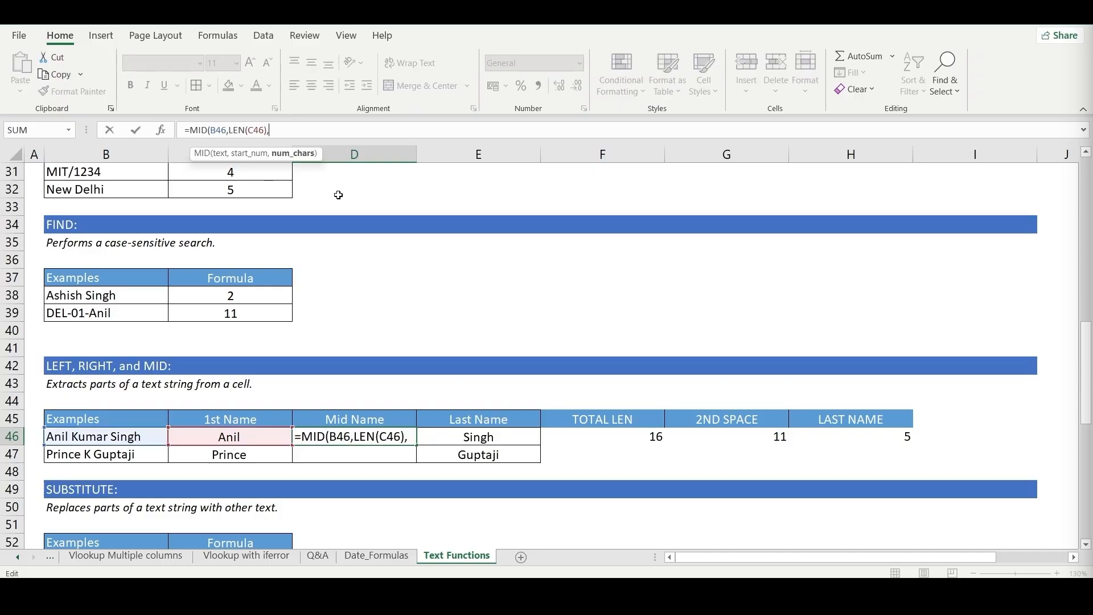
text(se)
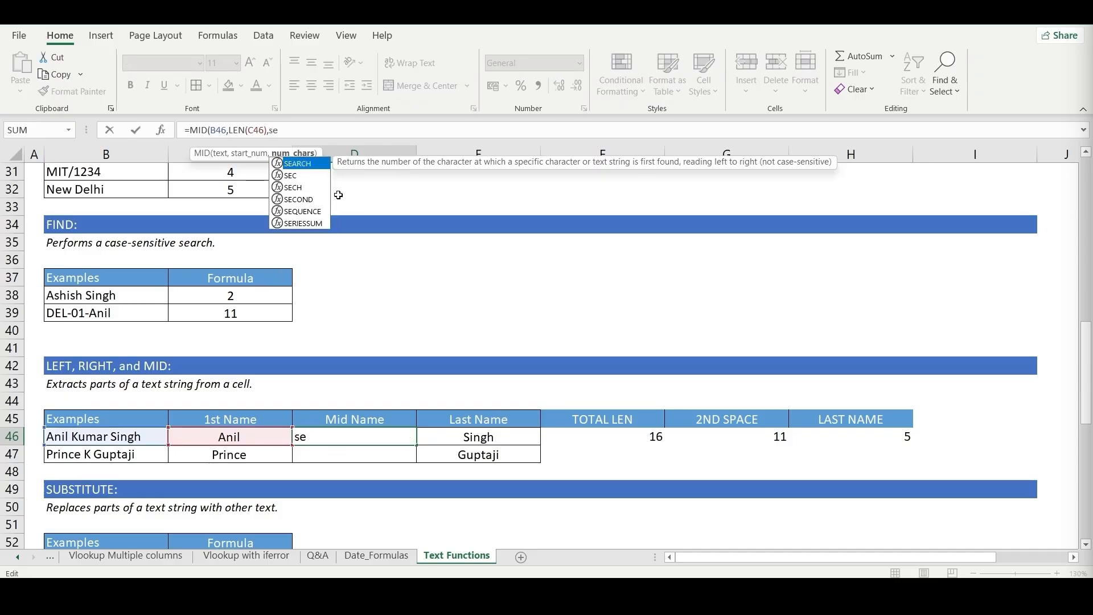
key(Tab)
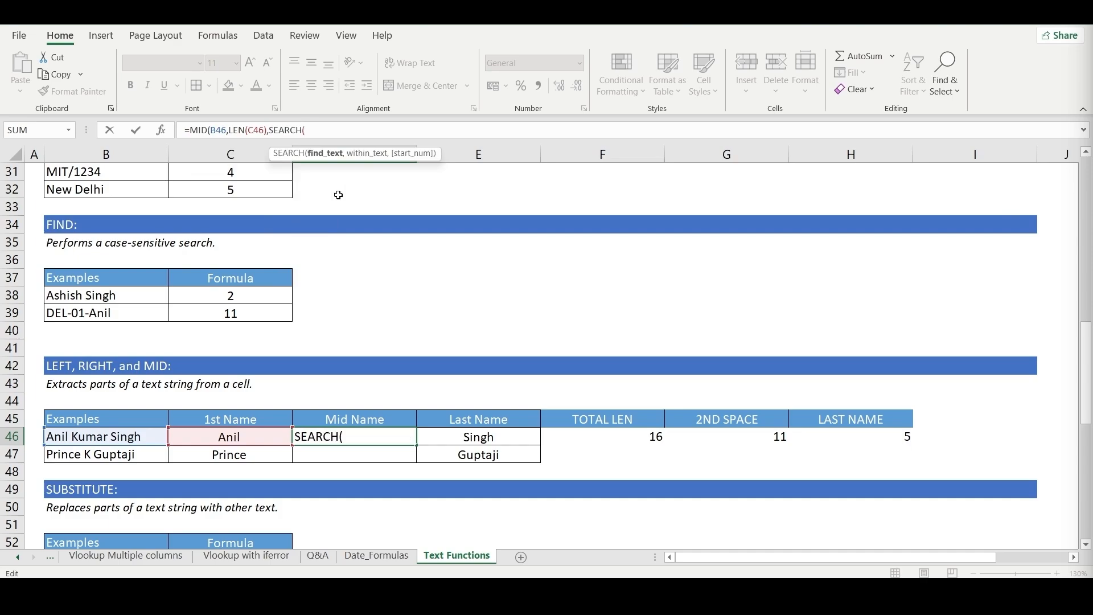
text(" ",)
click(131, 441)
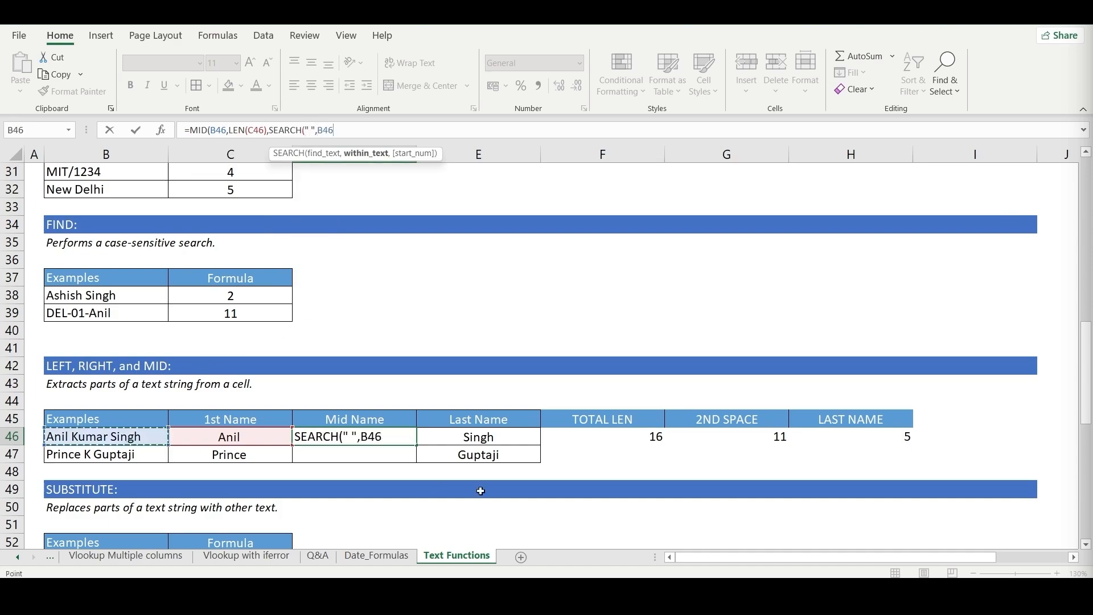
- Set the SEARCH start position in D46 to LEN(C46)+1 and commit the formula
text(,)
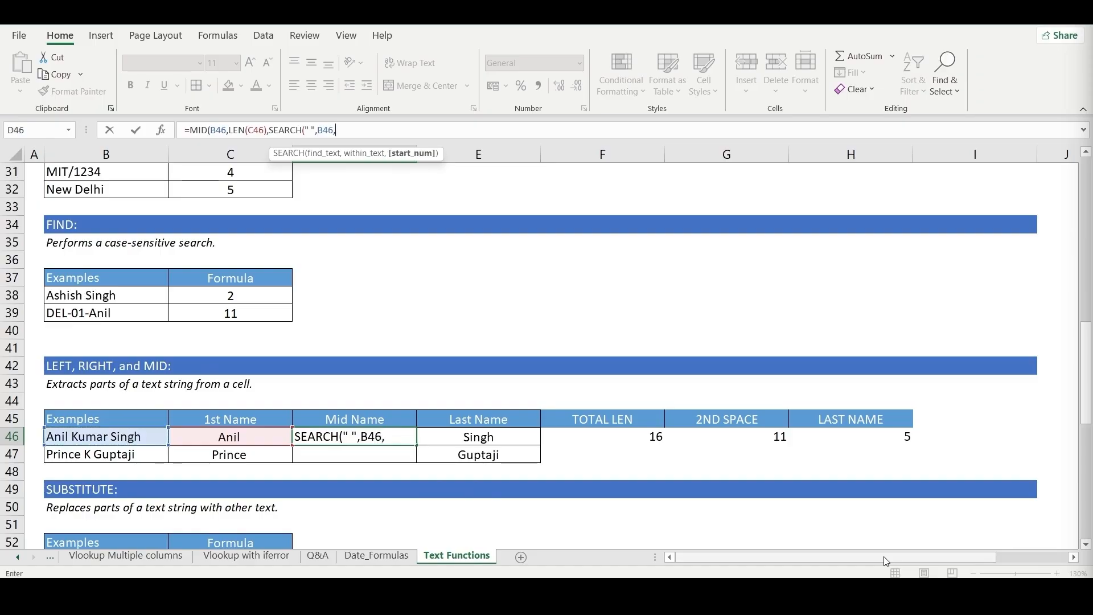
text(LEN()
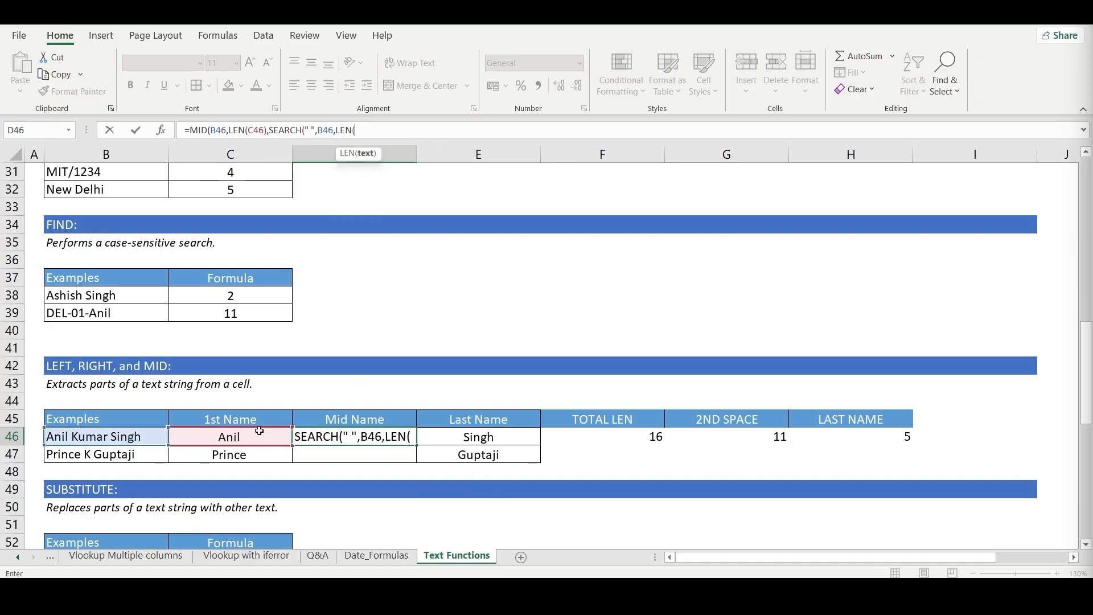
click(259, 431)
text())
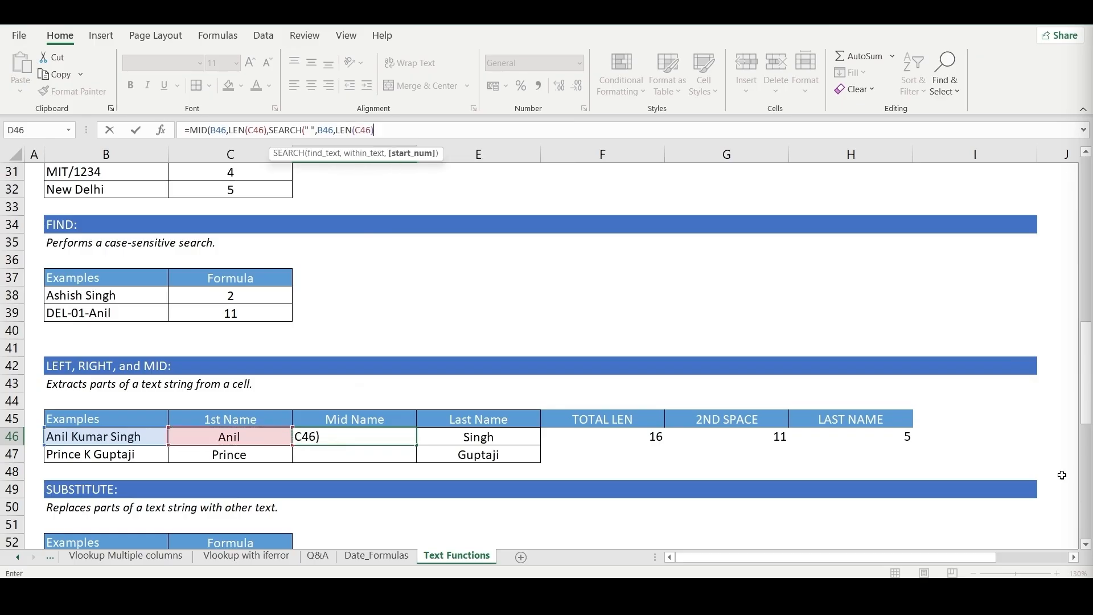
text(+1))
key(Return)
key(Return)
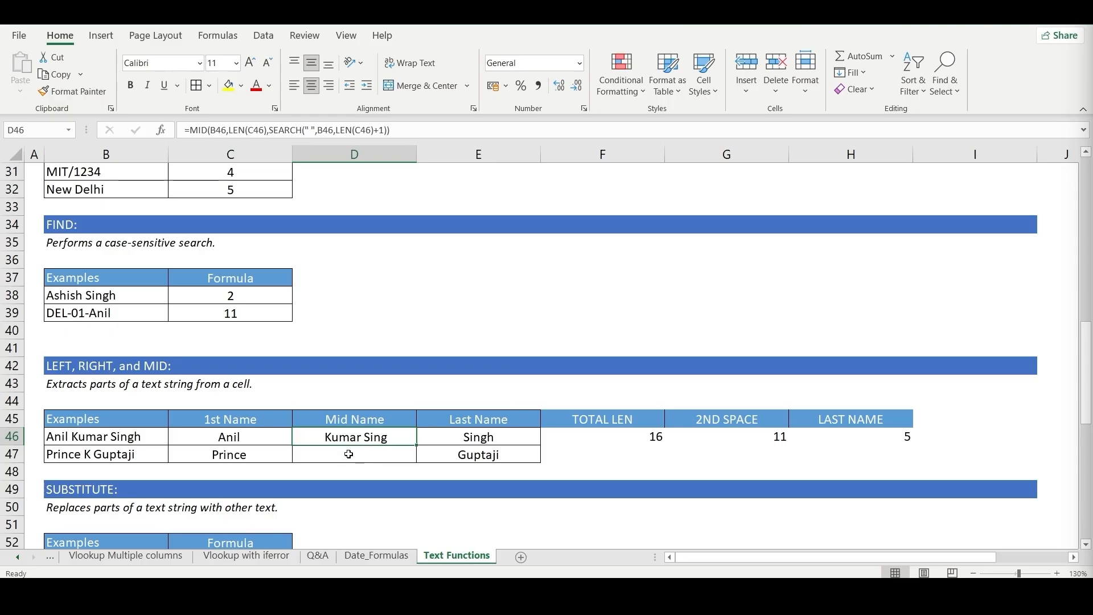
- Review the helper cells for the second space, last-name length and total length in row 46
click(776, 442)
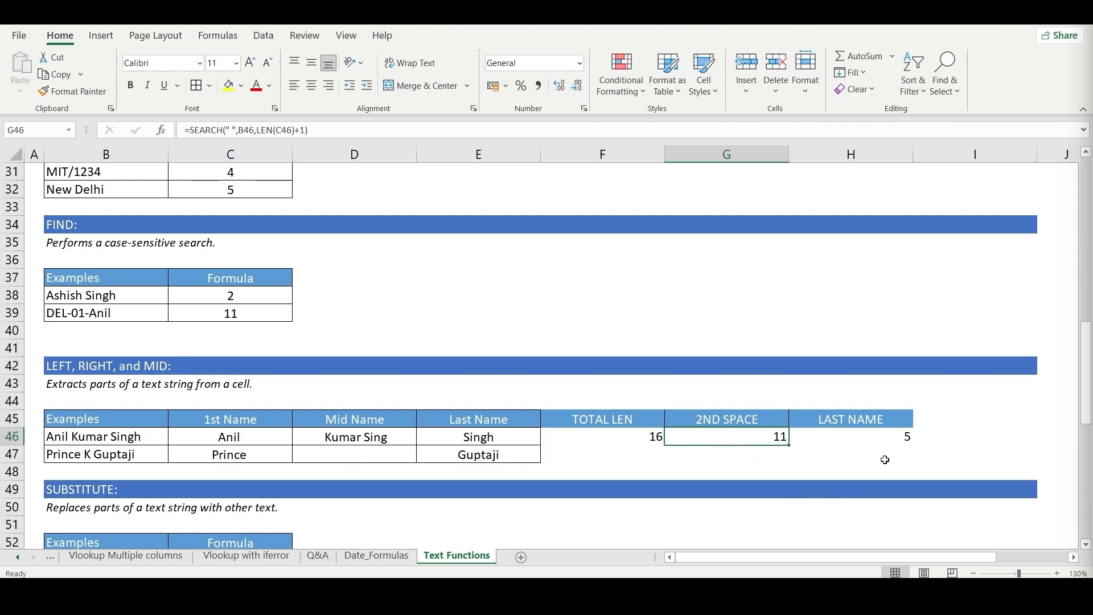
click(904, 442)
click(720, 458)
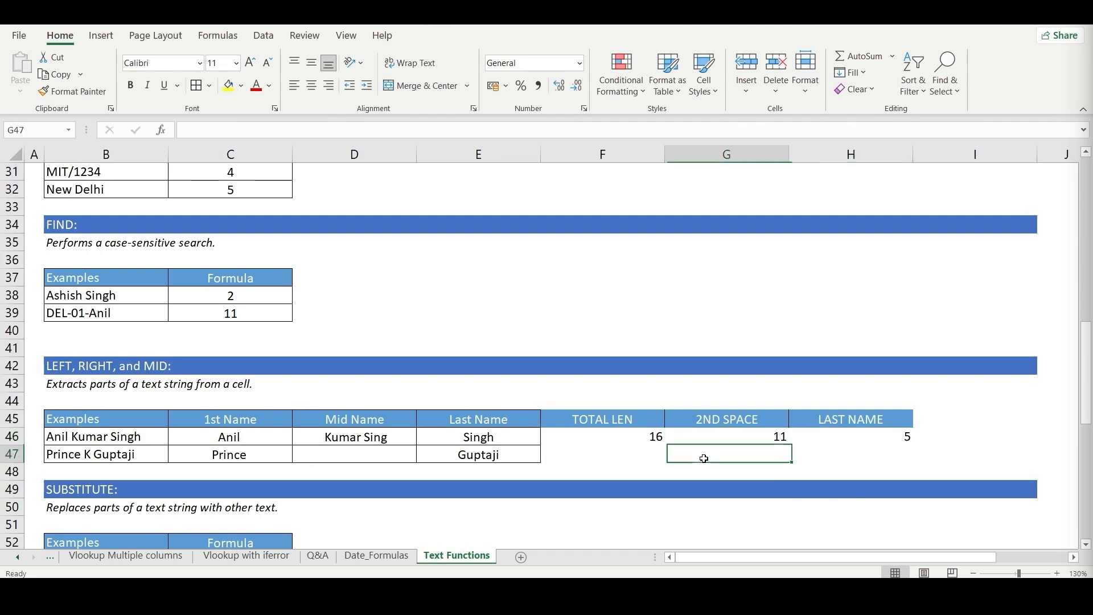
key(Left)
key(Right)
key(Up)
key(Left)
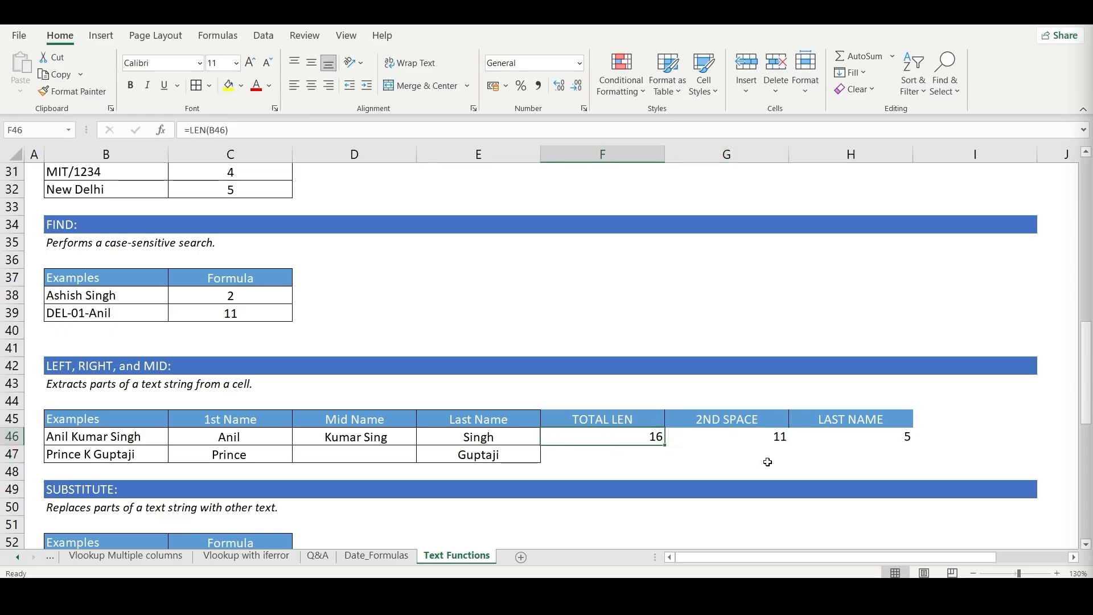
- Add the heading 1st name in I45, next to the LAST NAME helper column
key(Right)
key(Right)
key(Right)
key(Up)
text(1st name)
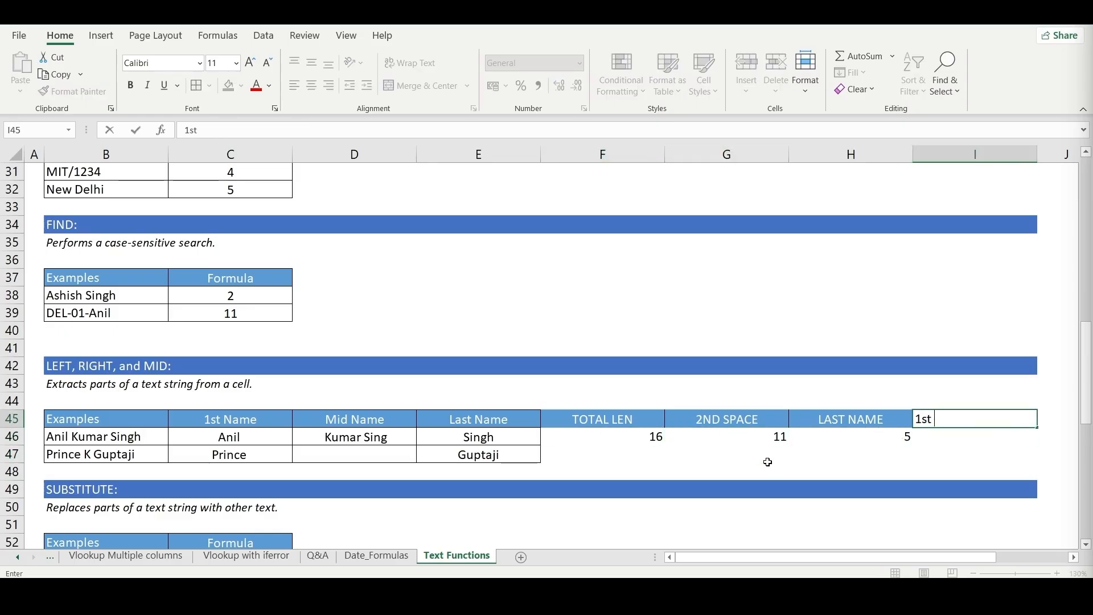
key(Return)
- Calculate the first name's length in I46 with =LEN(C46)
text(=le)
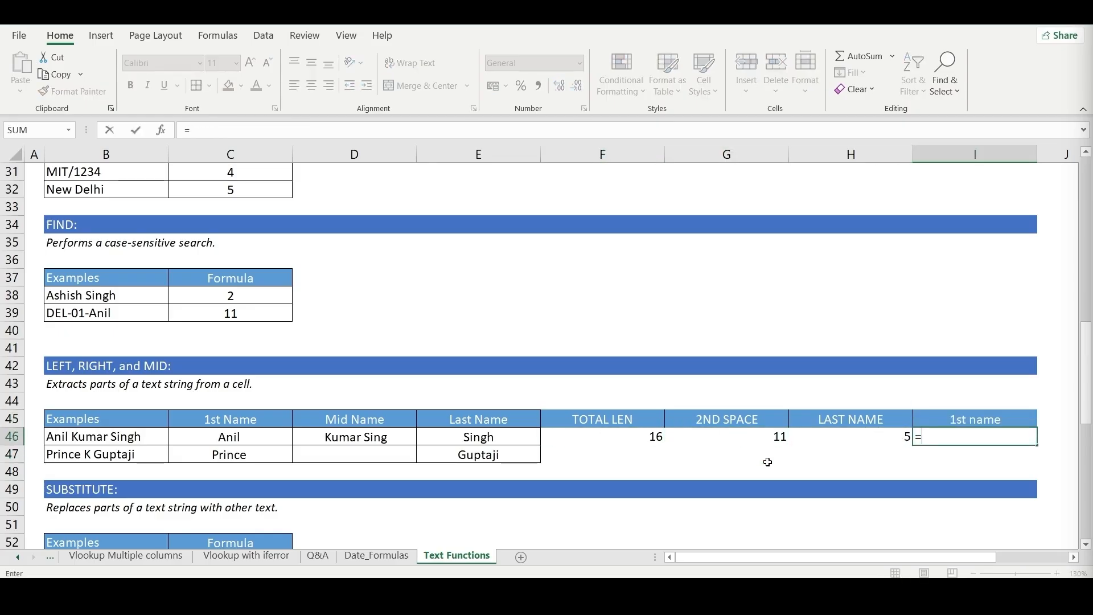
key(Tab)
key(Left)
key(Left)
key(Left)
key(Left)
key(Left)
key(Left)
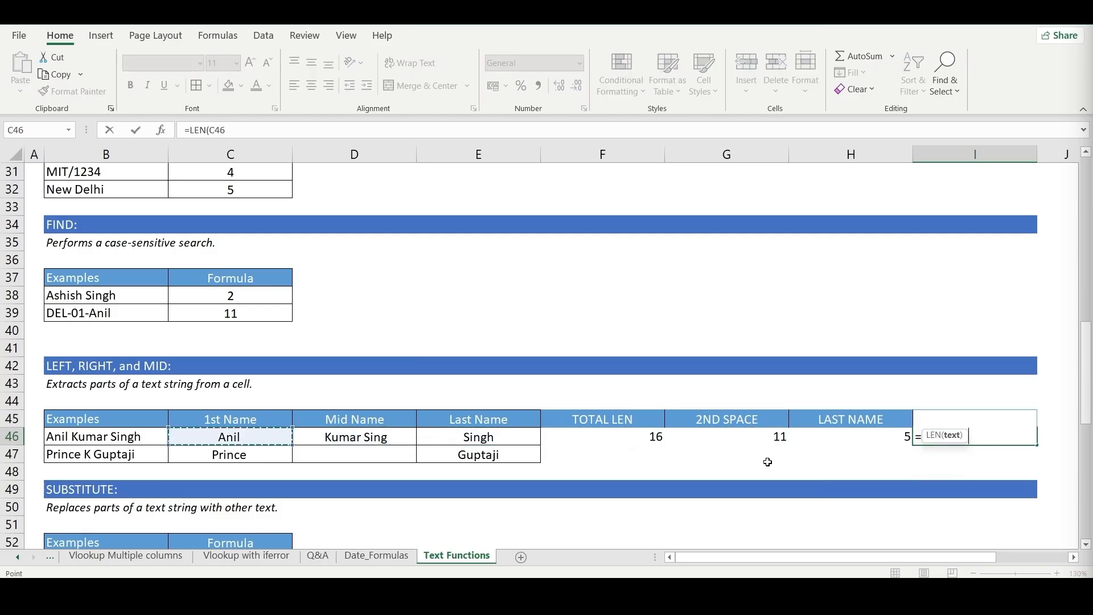
key(Return)
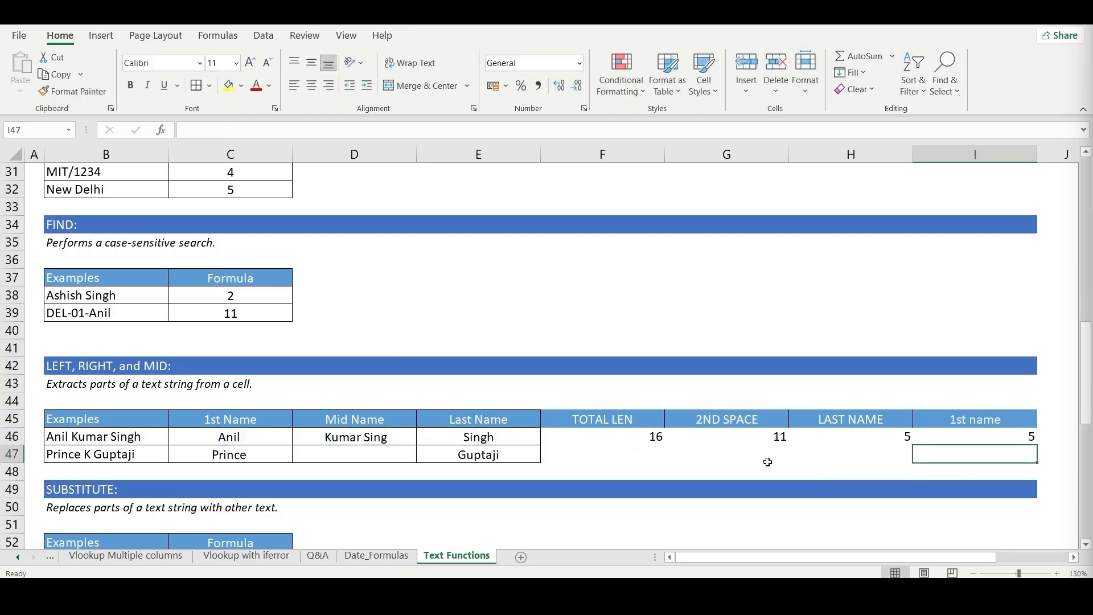
- Calculate the middle name's length in G47 by subtracting I46 from G46
key(Left)
key(Left)
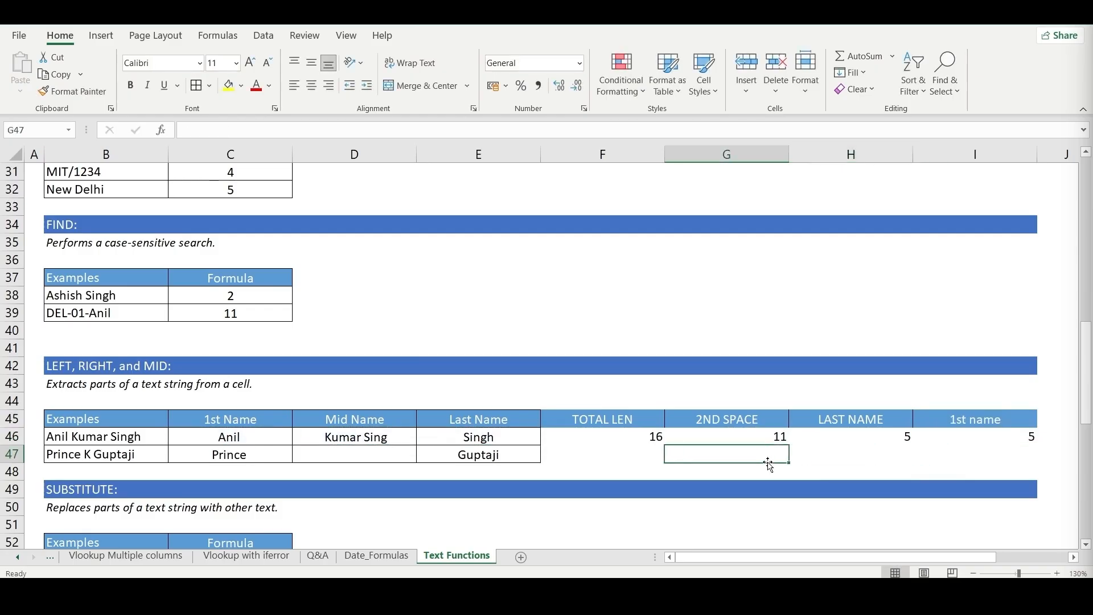
text(=)
key(Up)
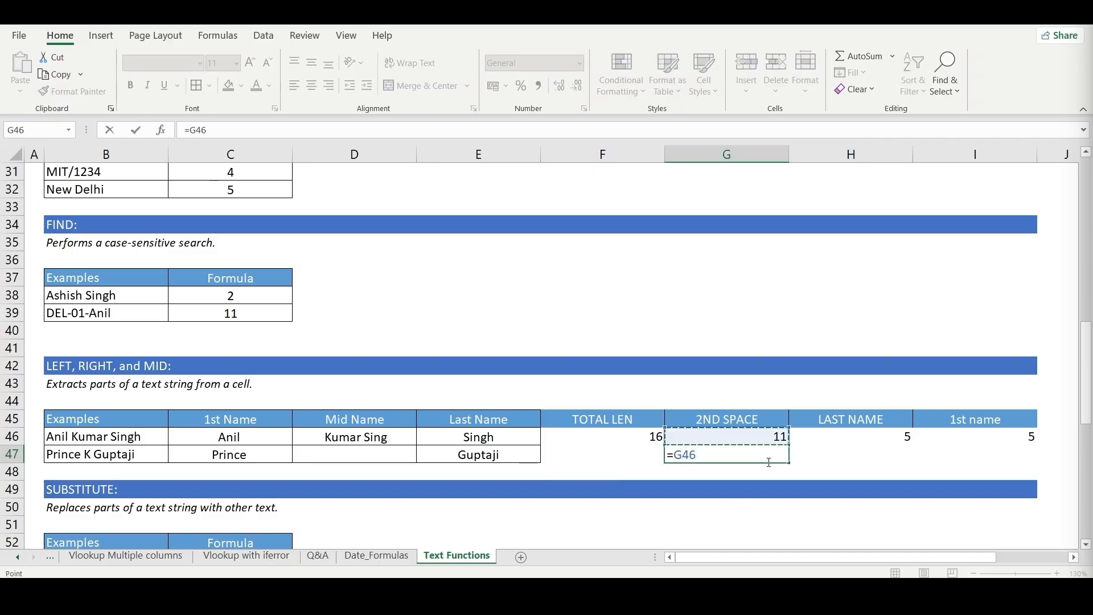
text(-)
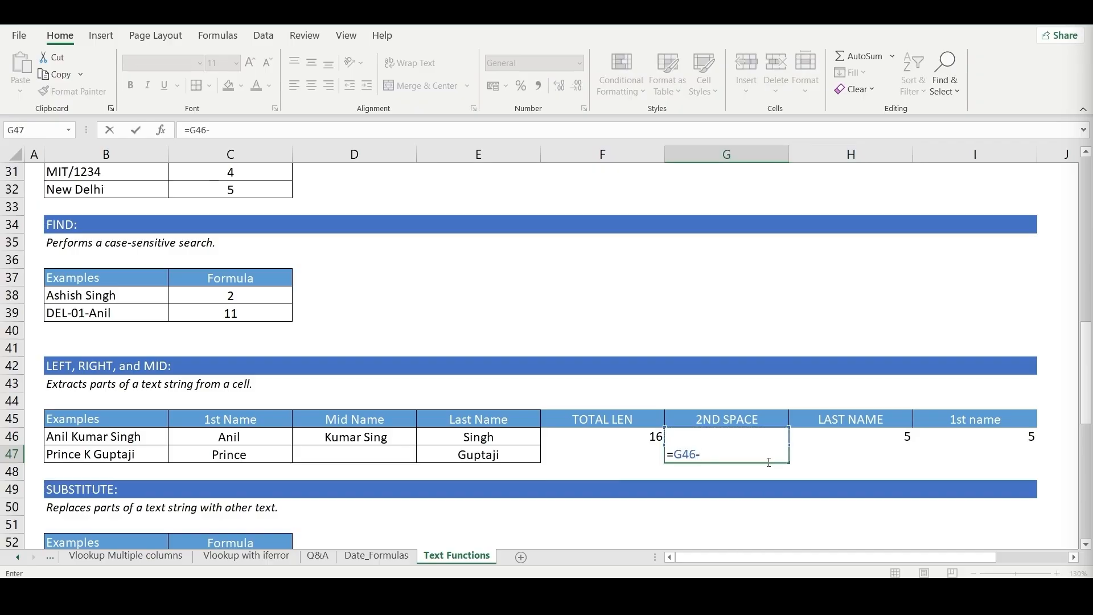
key(Up)
key(Right)
key(Right)
key(Return)
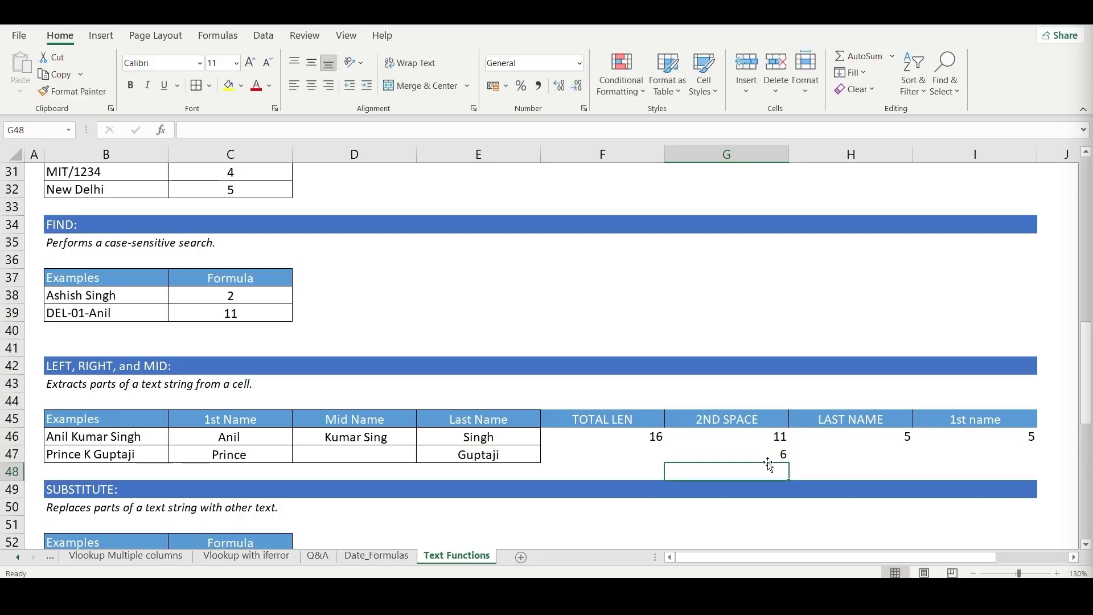
- Extend the character count in D46's MID formula by subtracting the LEN of C46 from the SEARCH result
key(Up)
key(Left)
key(Left)
key(Left)
key(Up)
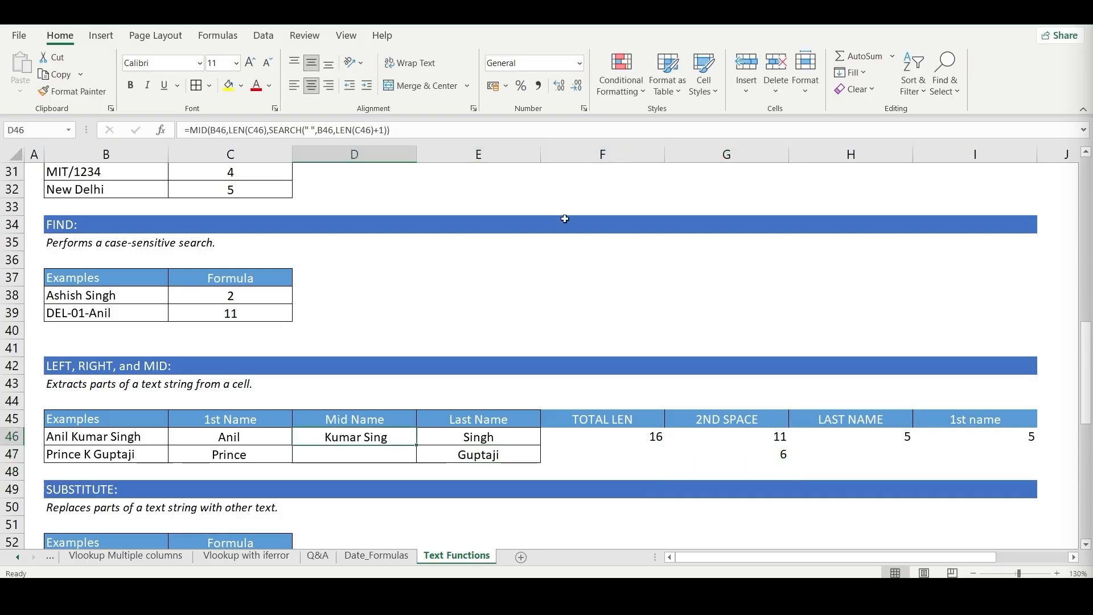
key(F2)
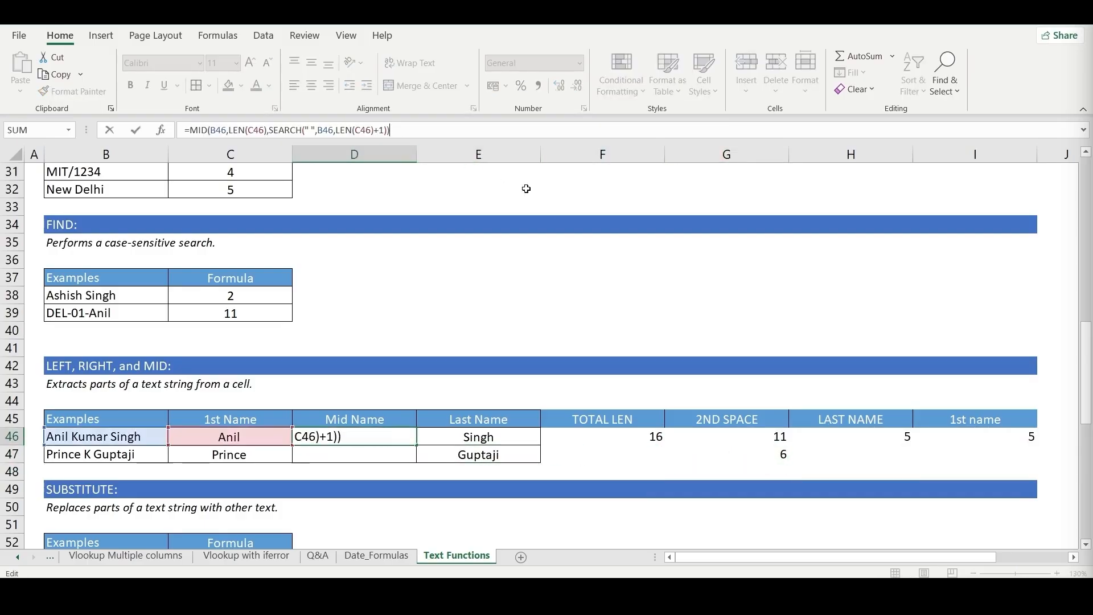
key(BackSpace)
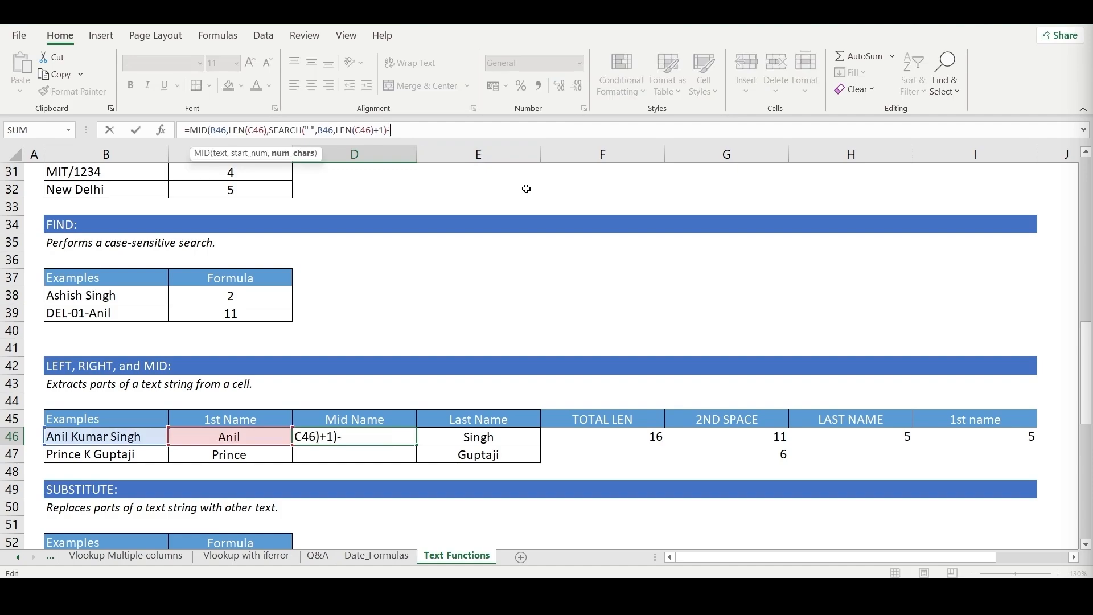
text(len)
key(Tab)
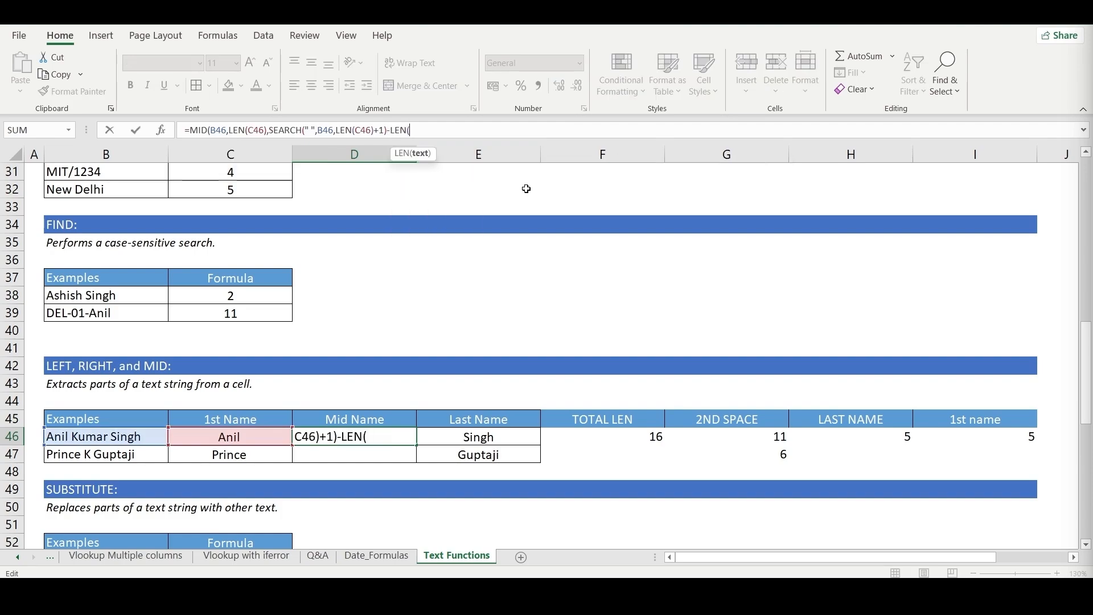
click(252, 445)
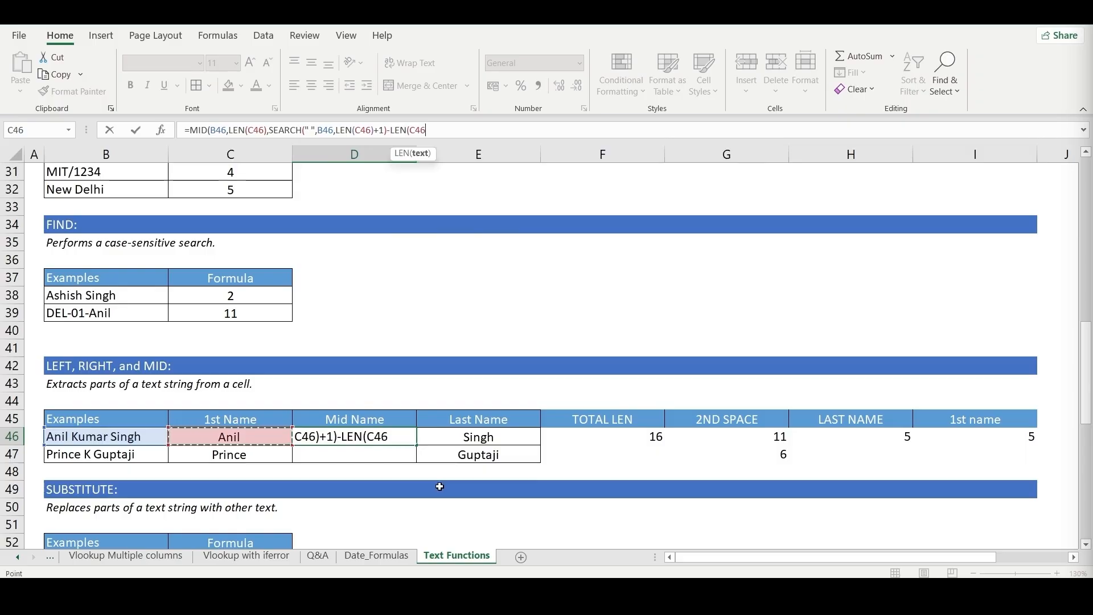
- Close and commit the middle-name formula in D46, and fill it down to D47
text())
text())
key(Return)
key(Up)
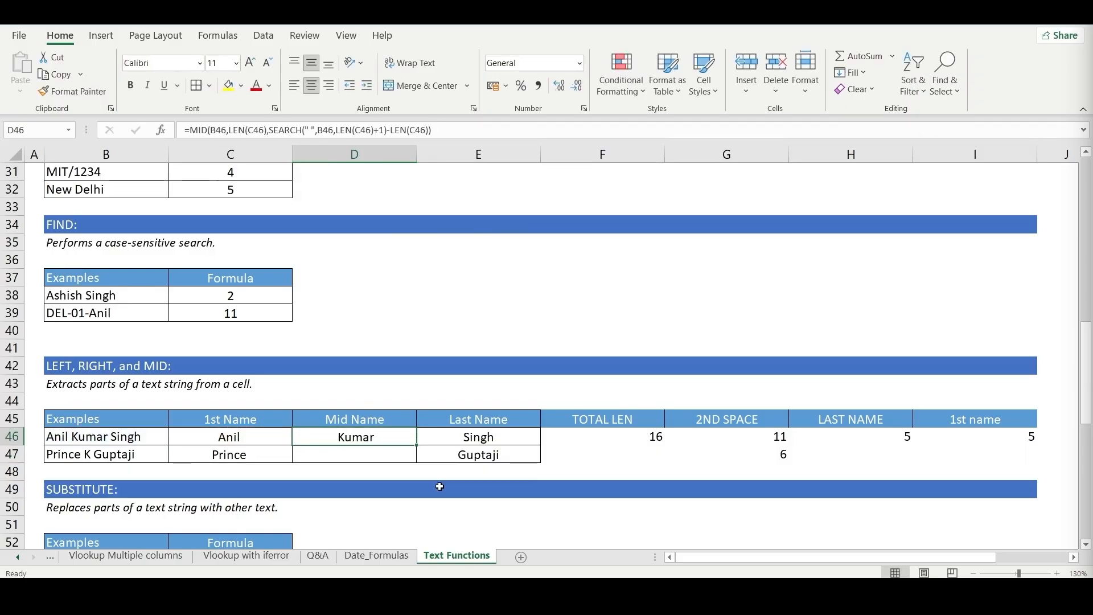
key(Down)
key(ctrl+d)
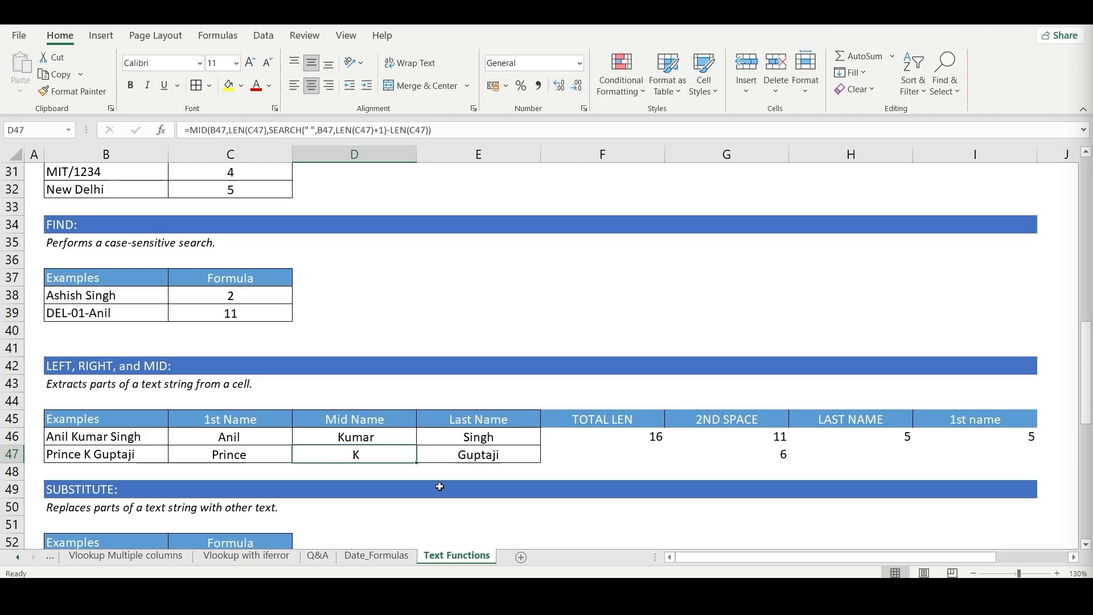
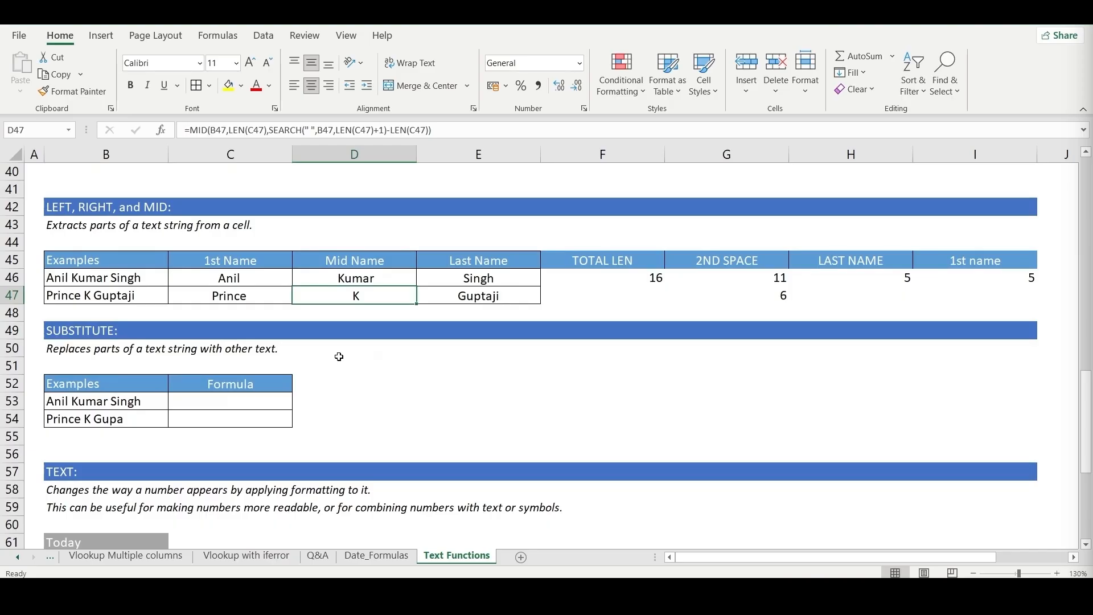
- Start a SUBSTITUTE formula in C53 with B53 as its text argument
click(224, 397)
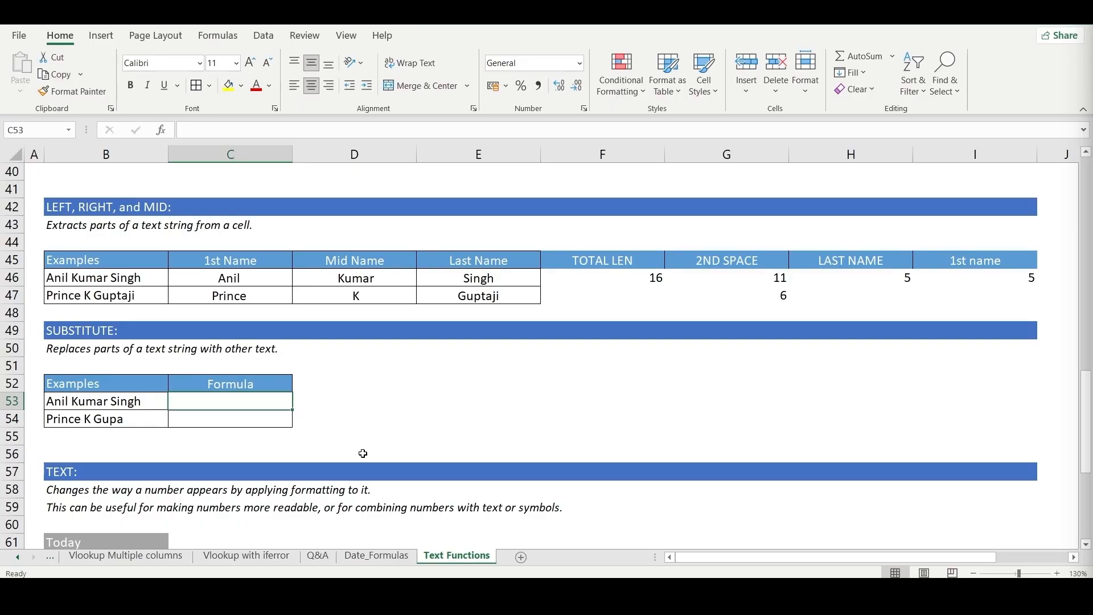
text(=su)
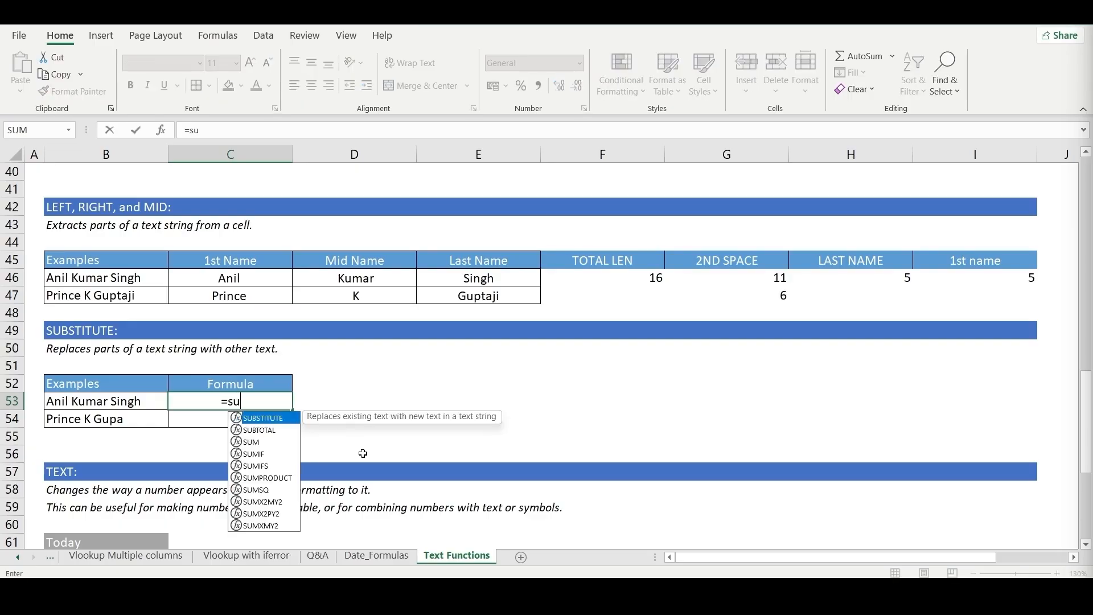
key(Tab)
key(Left)
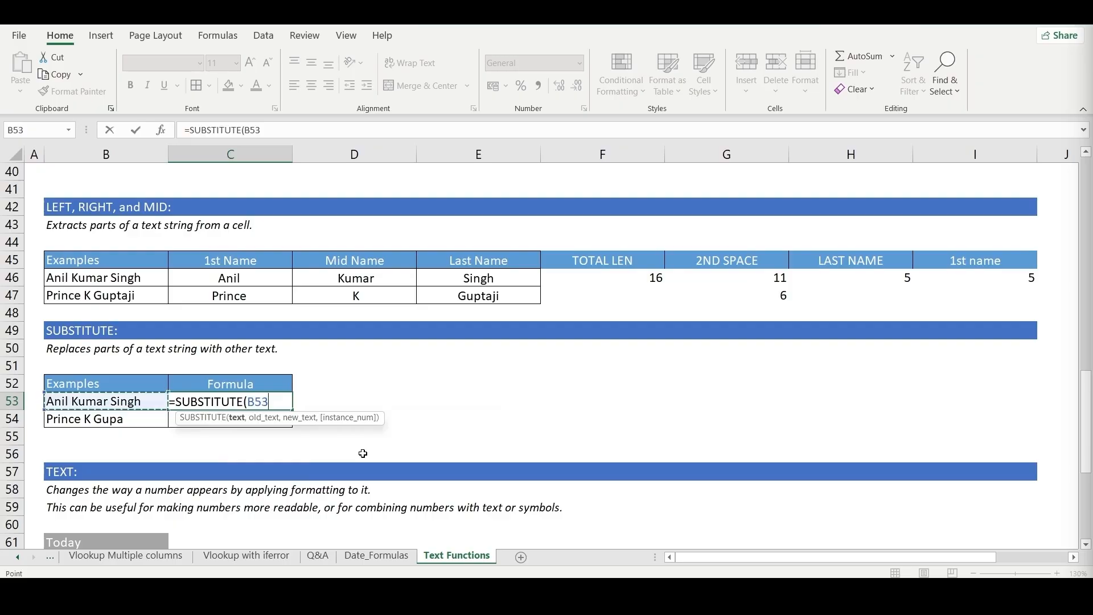
text(,)
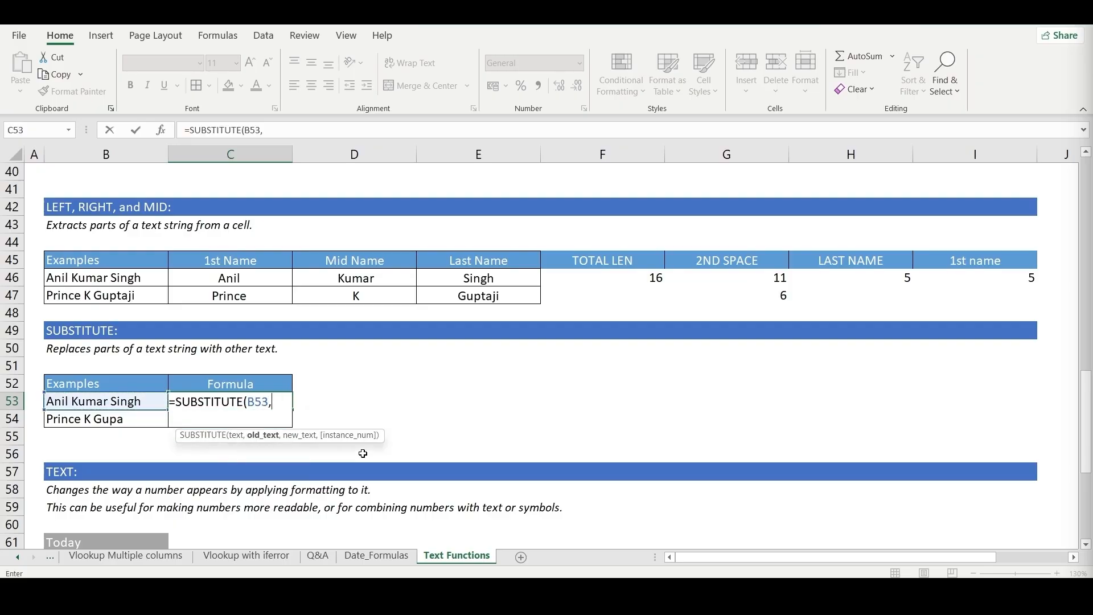
text("Sing)
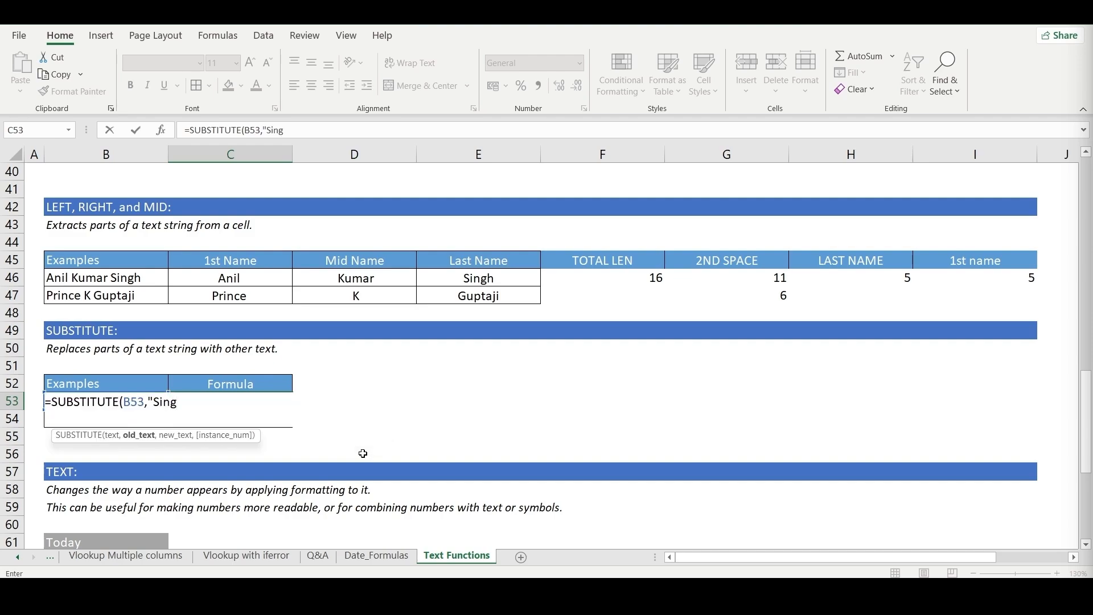
- Complete C53's SUBSTITUTE formula with B53's surname as the old text and a different surname as the new text
key(BackSpace)
text(gh","Gupa)
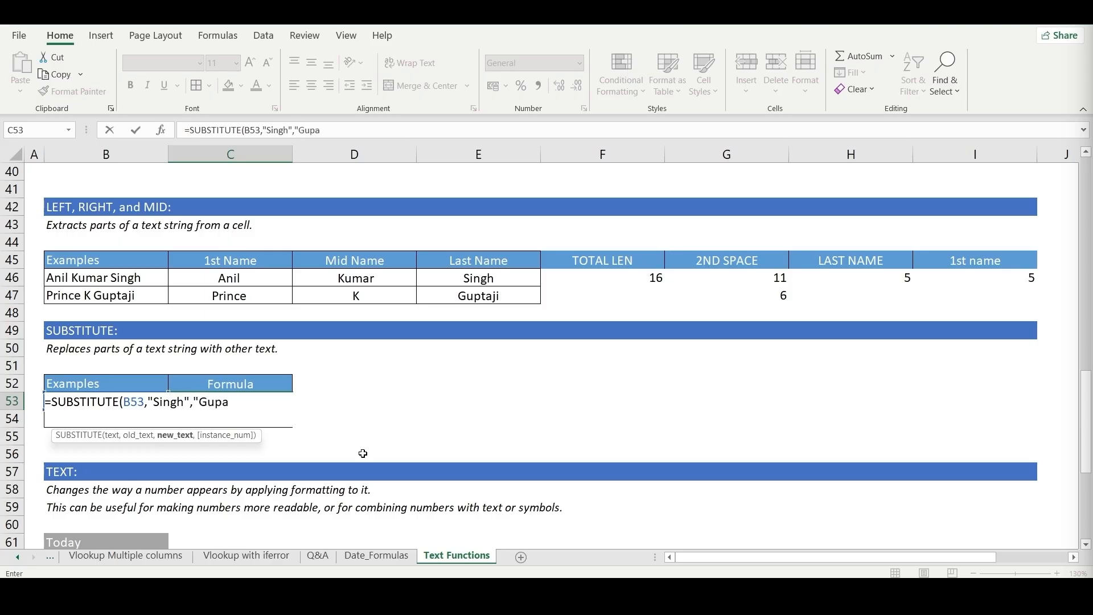
key(BackSpace)
text(ta"))
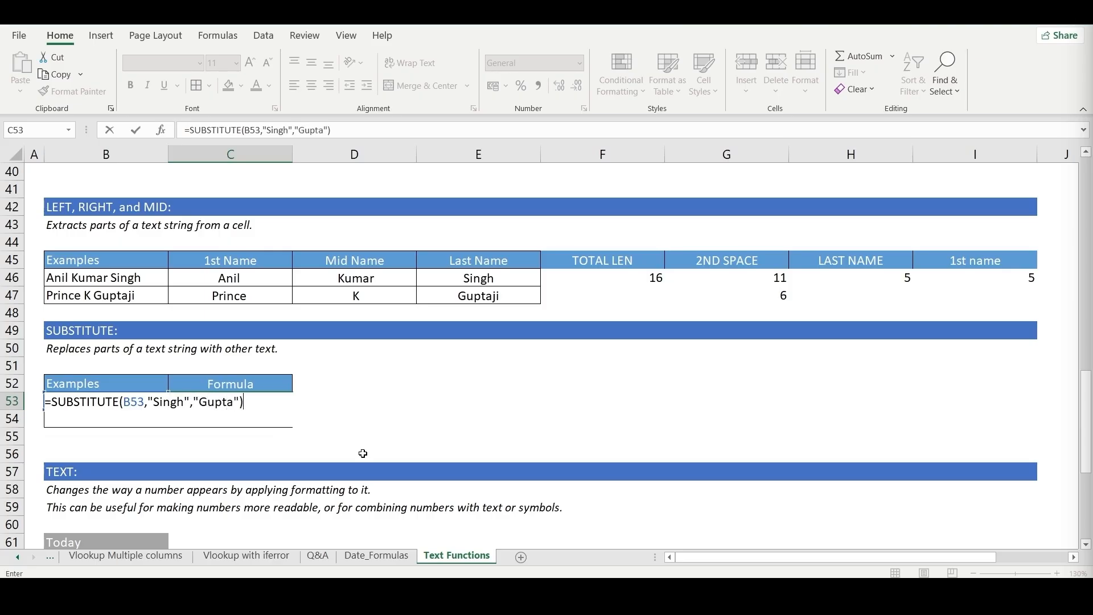
key(Return)
key(Up)
key(Left)
key(Right)
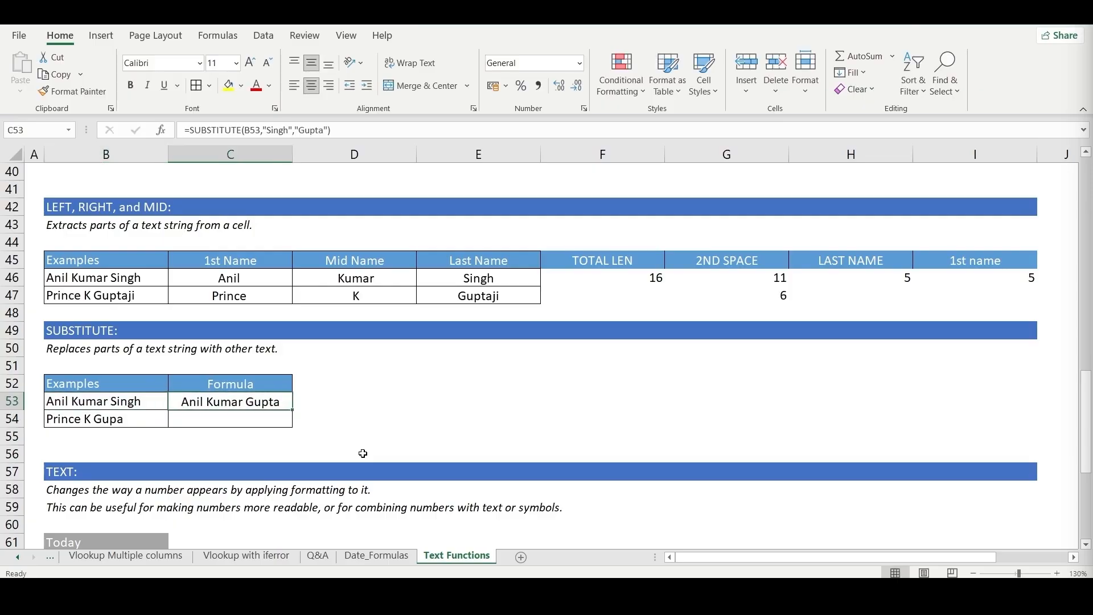
- Fill the SUBSTITUTE formula from C53 down into C54
key(Down)
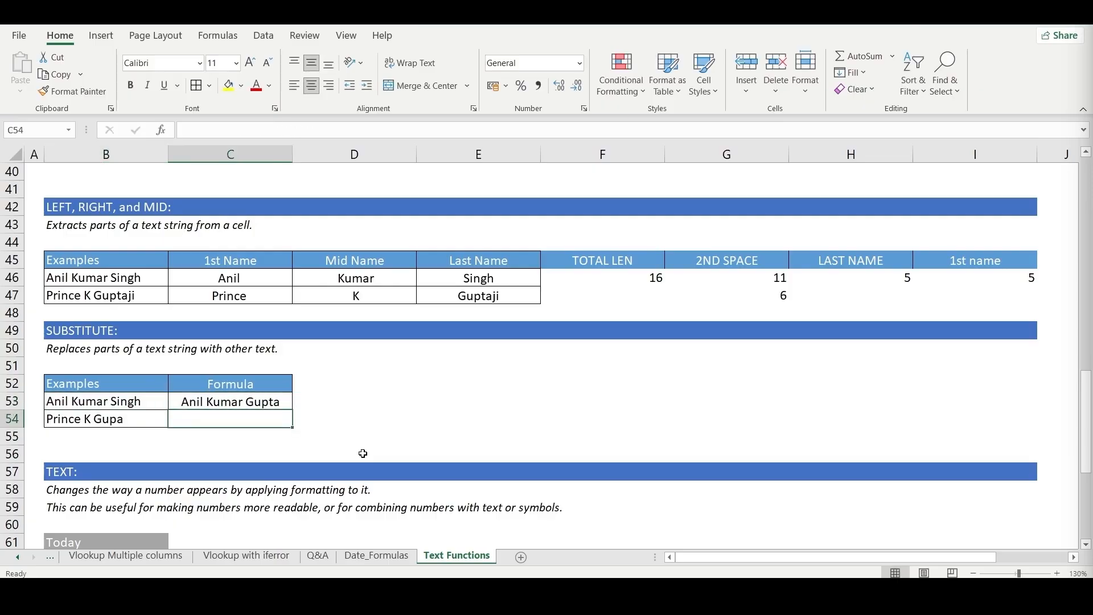
key(Left)
key(Right)
key(ctrl+d)
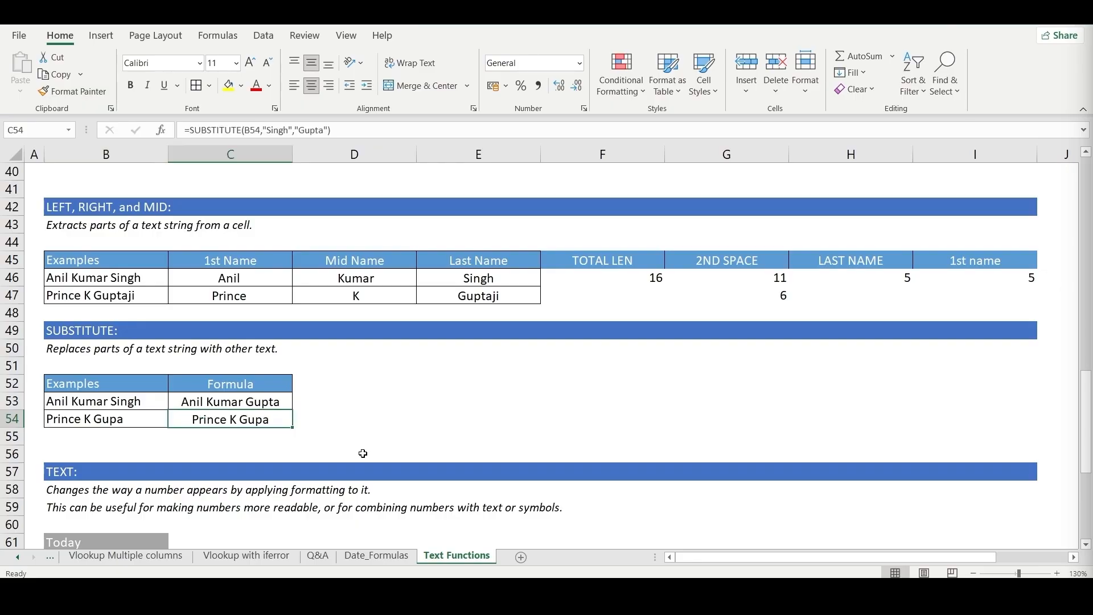
- Change the old text in C54's SUBSTITUTE formula to the misspelled surname in B54, keeping the new text
key(F2)
key(Left)
key(Left)
key(Left)
key(Left)
key(Left)
key(Left)
key(Left)
key(Left)
key(Left)
key(Left)
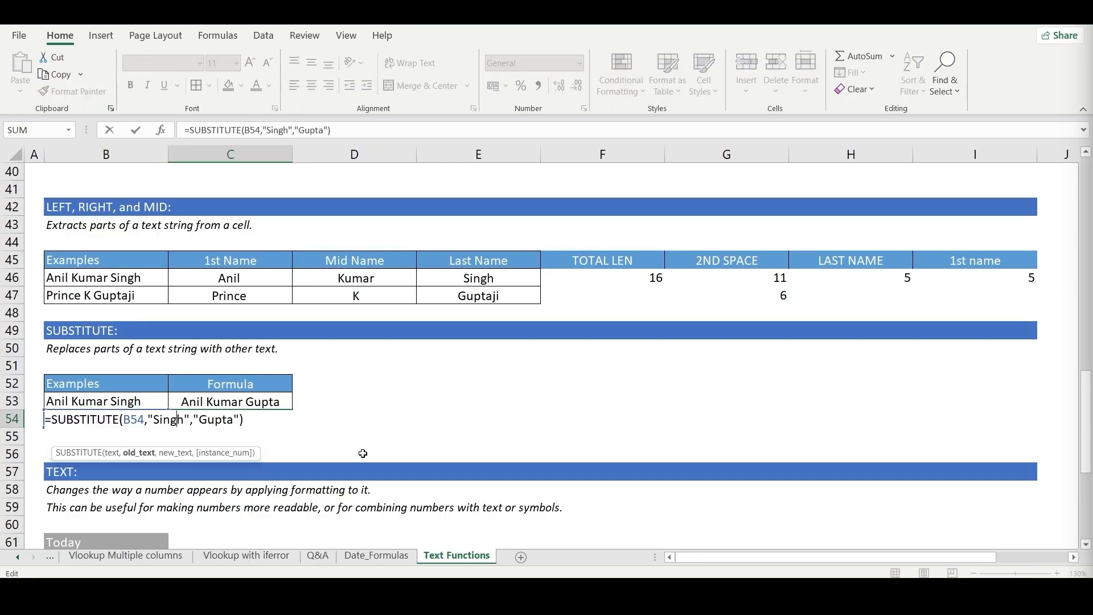
key(BackSpace)
key(BackSpace)
key(BackSpace)
key(BackSpace)
key(BackSpace)
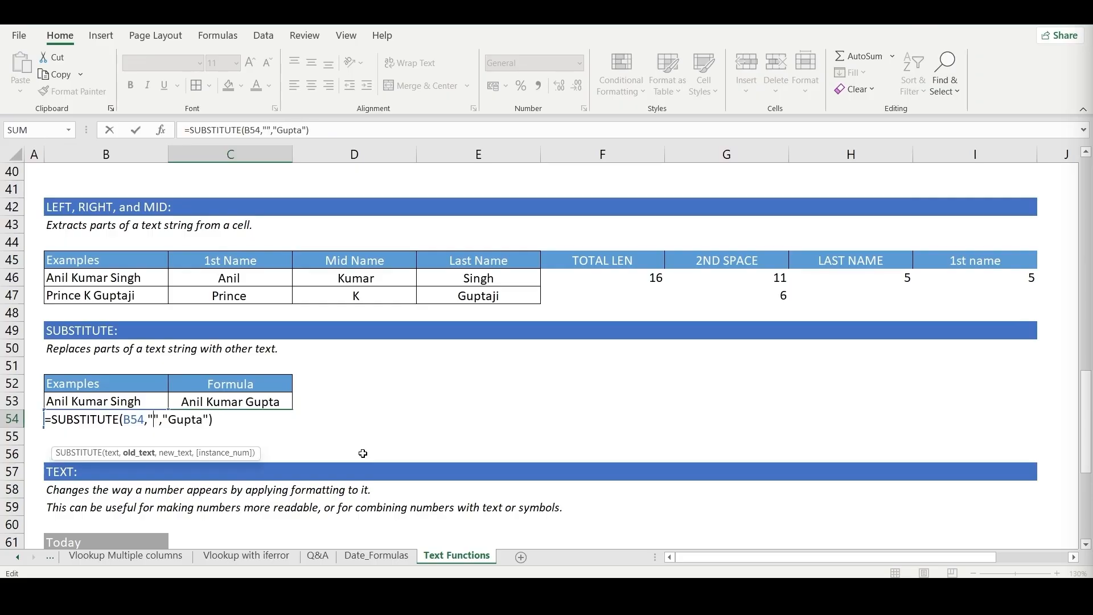
text(Gupa)
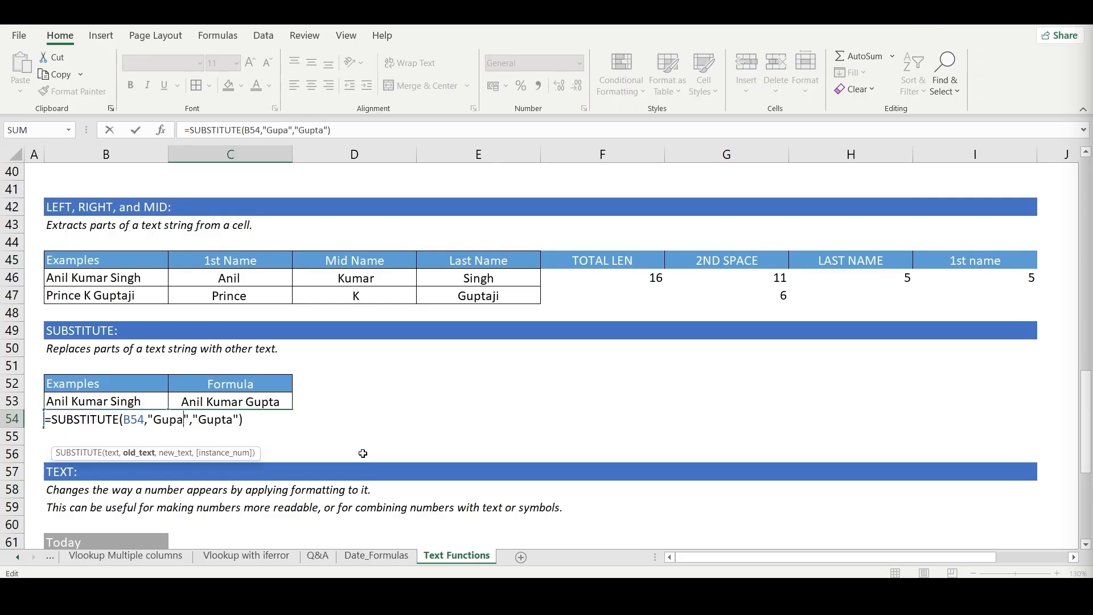
key(ctrl+Return)
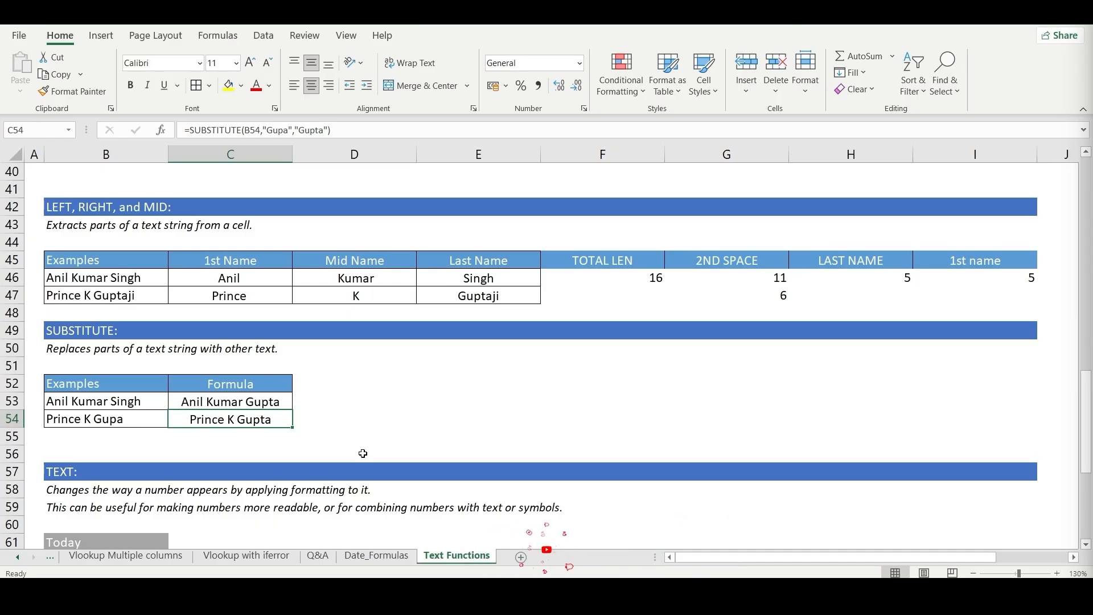
- Examine the concatenation formula in D64 of the TEXT section and its source cells B61 and C64
scroll(294, 427, down, 4)
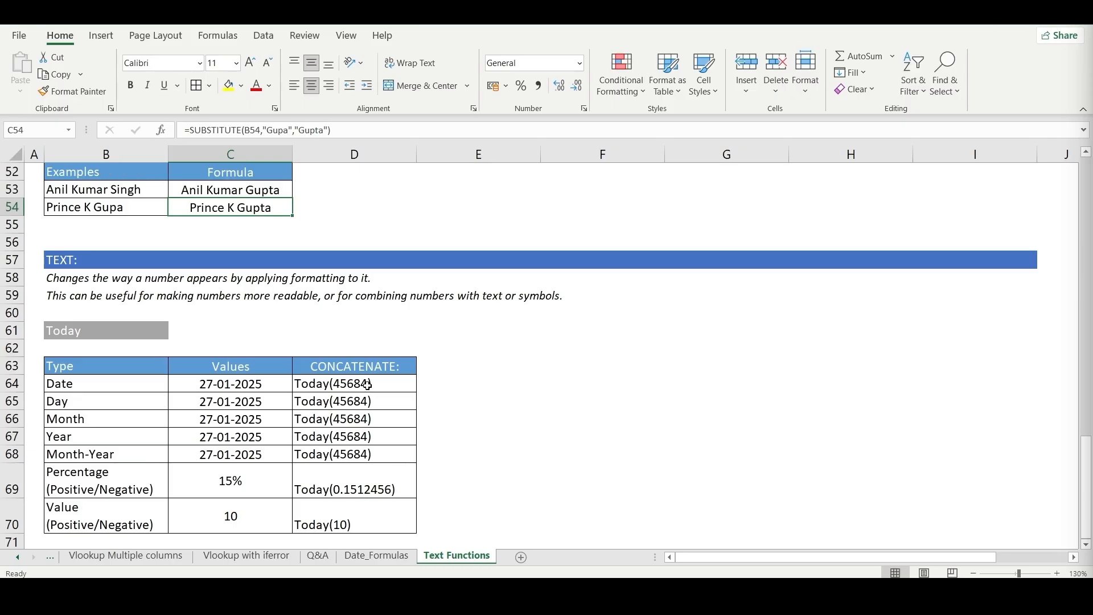
click(83, 333)
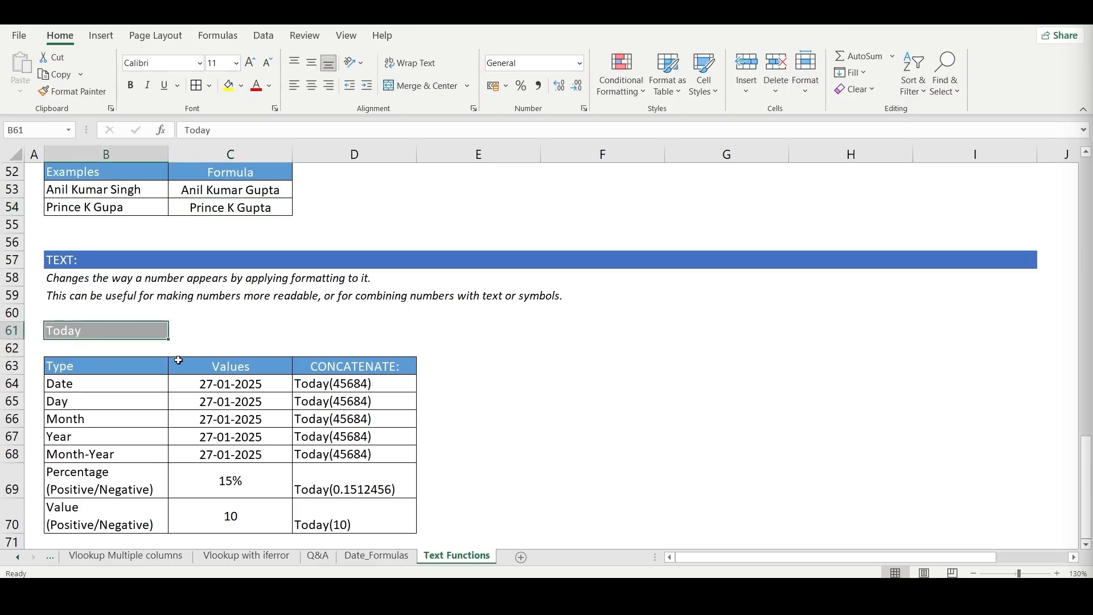
click(243, 387)
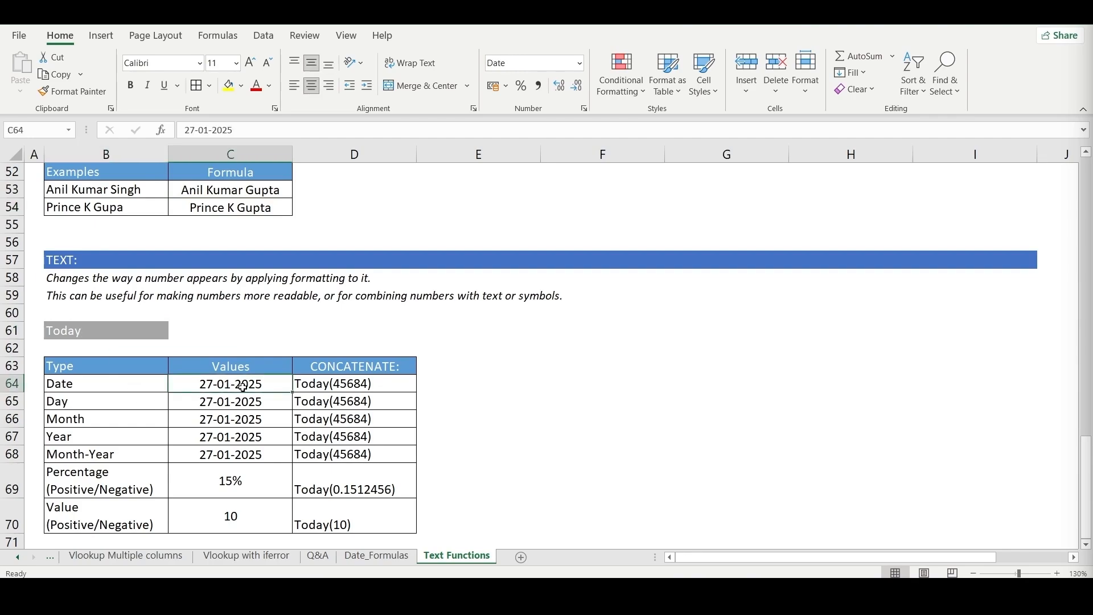
click(115, 332)
click(302, 381)
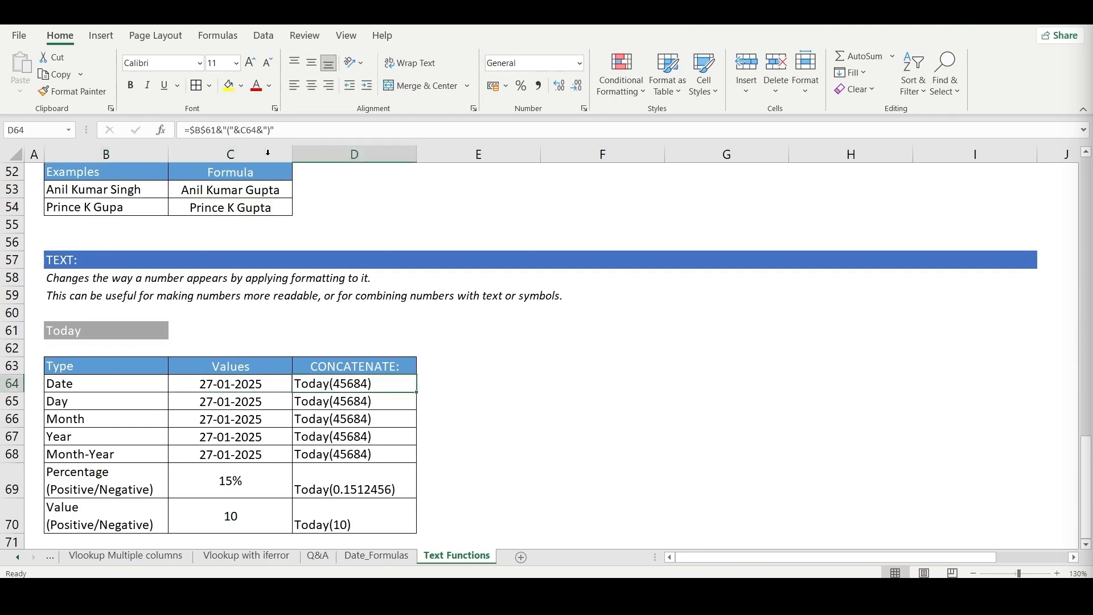
key(F2)
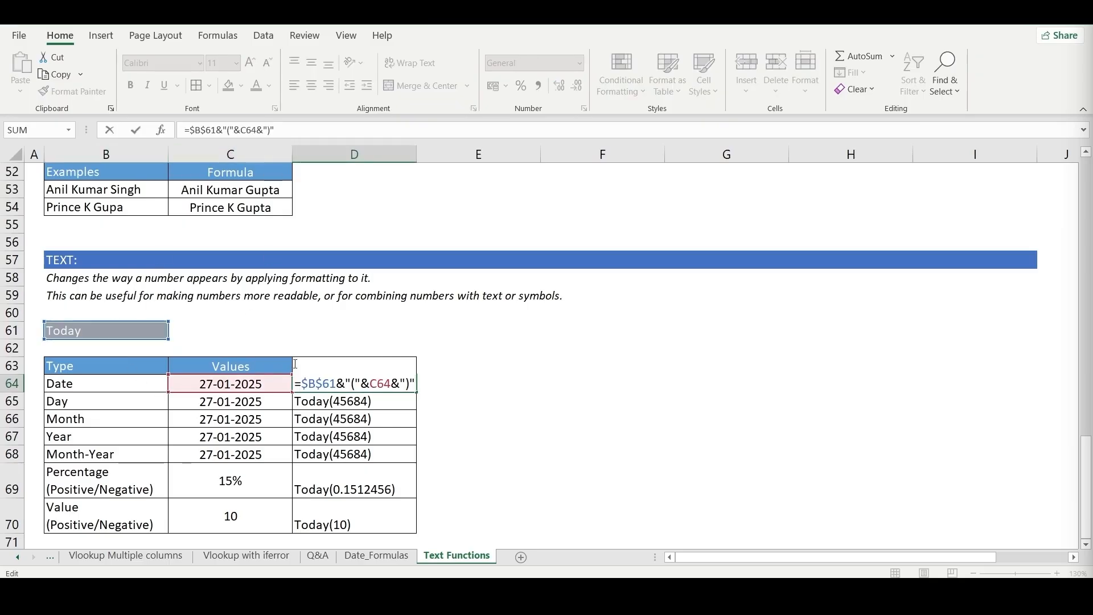
key(Escape)
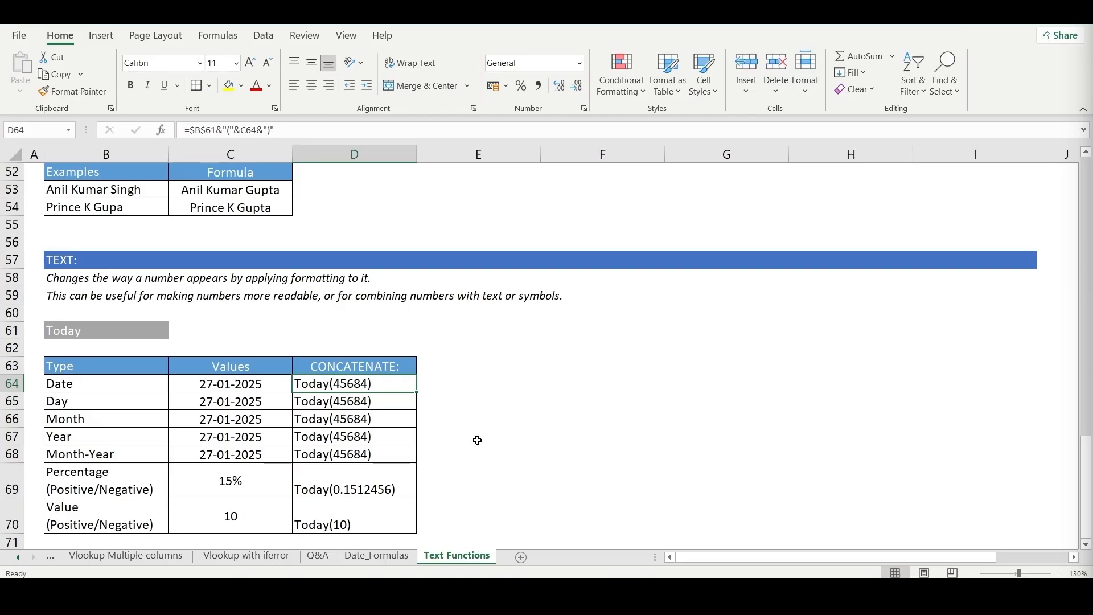
click(455, 386)
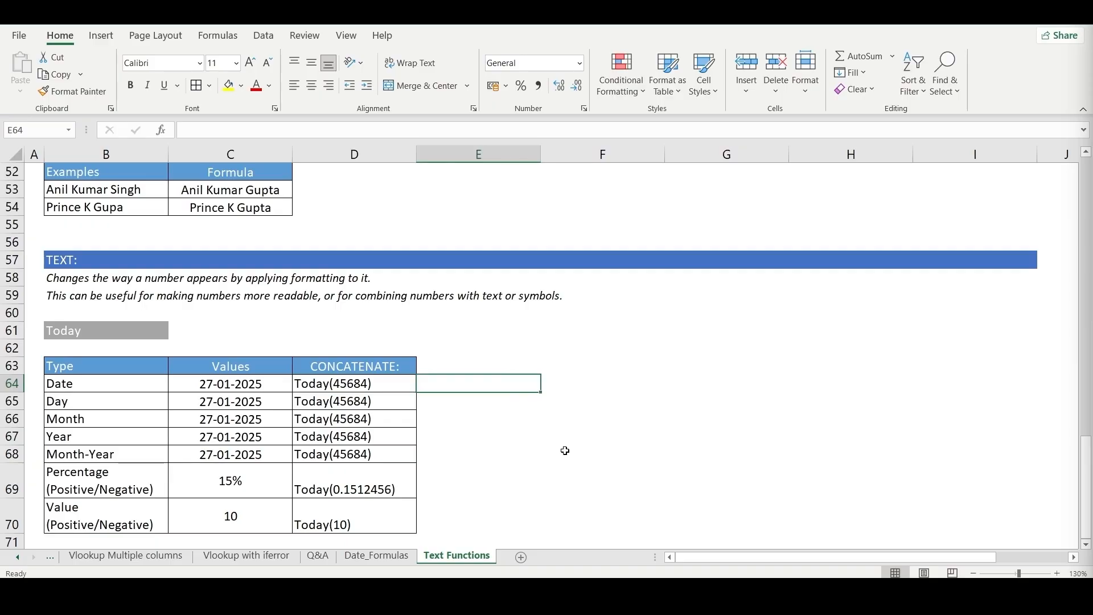
text(=)
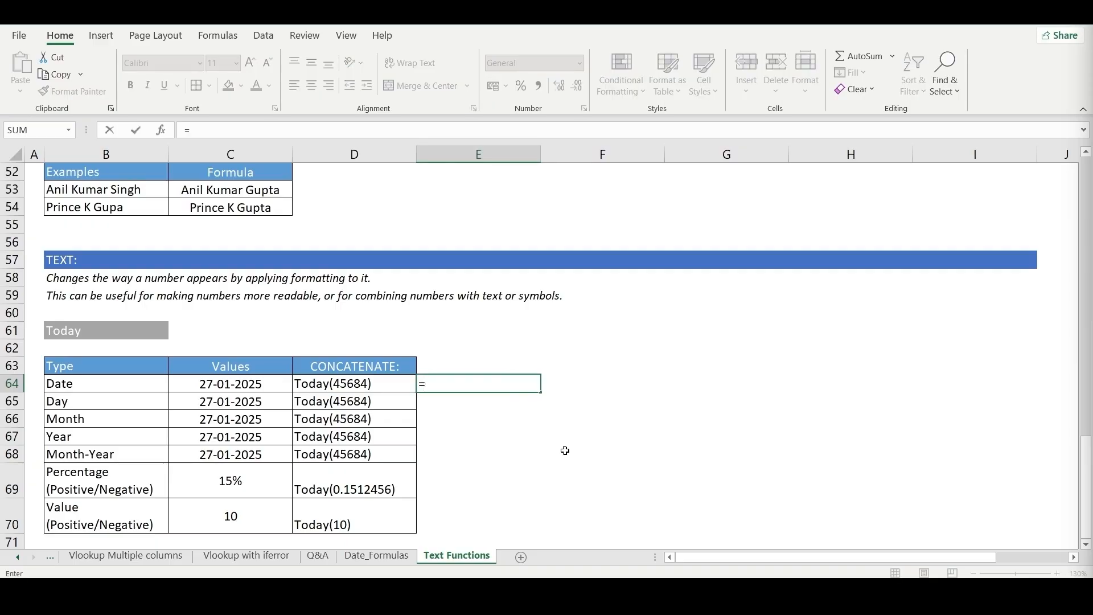
key(Left)
key(Left)
key(Up)
key(Up)
key(Up)
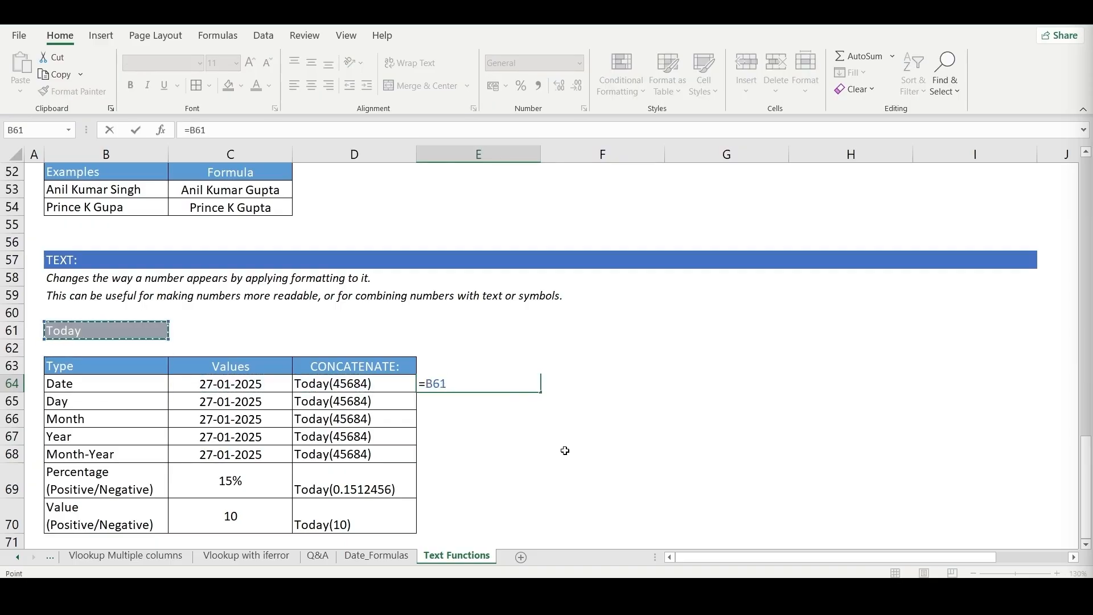
text(&)
key(Escape)
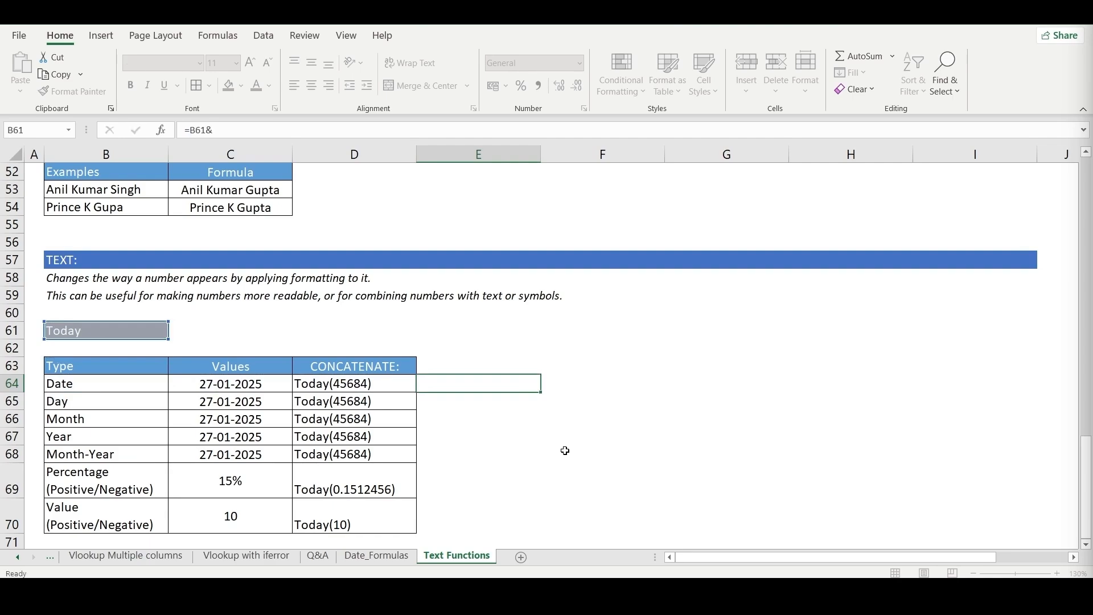
- Start a CONCATENATE formula in E64 with B61 as the first argument and "(" as the second
text(=co)
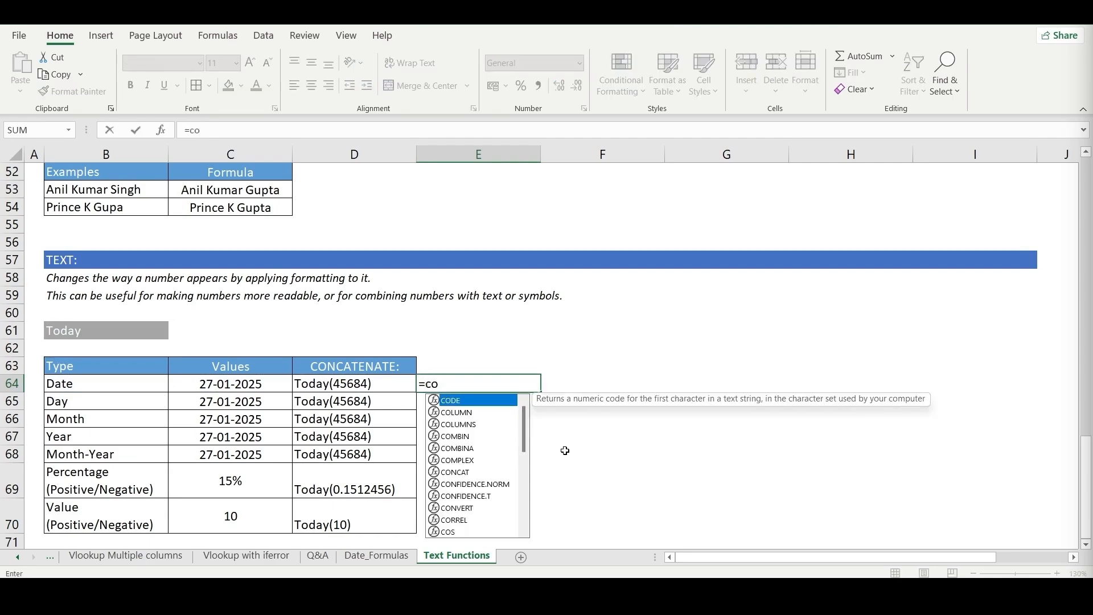
text(ca)
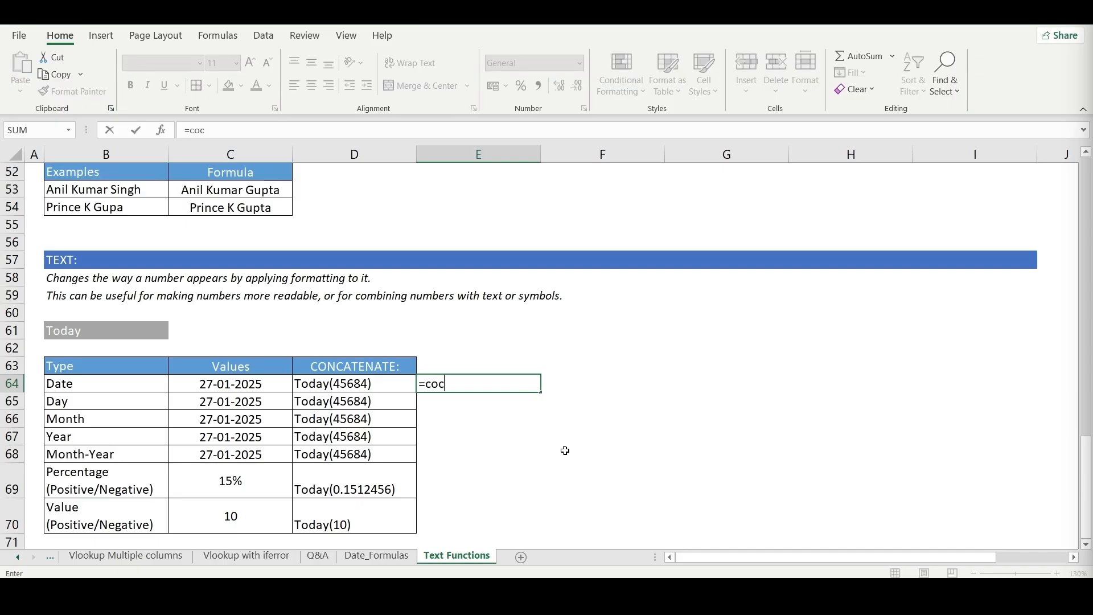
key(BackSpace)
key(BackSpace)
text(nca)
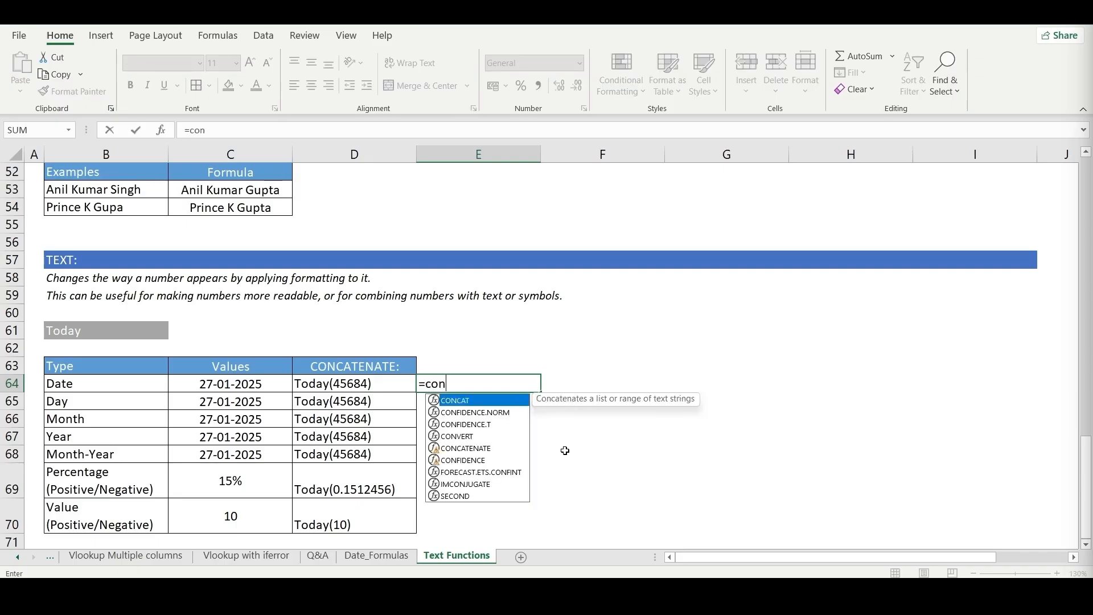
key(Down)
key(Tab)
key(Left)
key(Left)
key(Left)
key(Left)
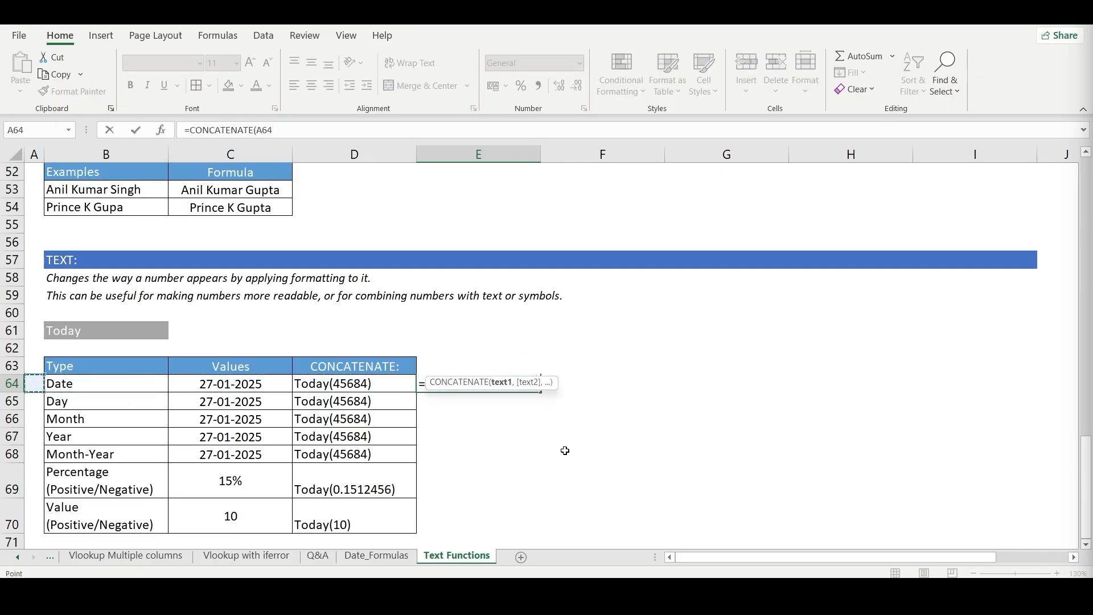
key(Up)
key(Up)
key(Up)
key(Right)
text(,)
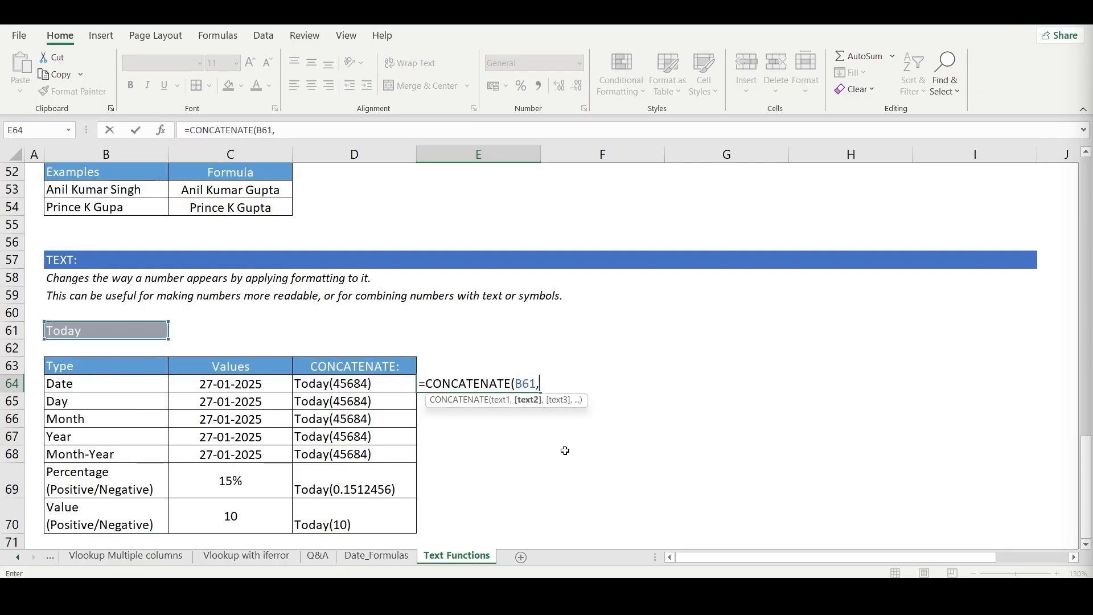
text("(",)
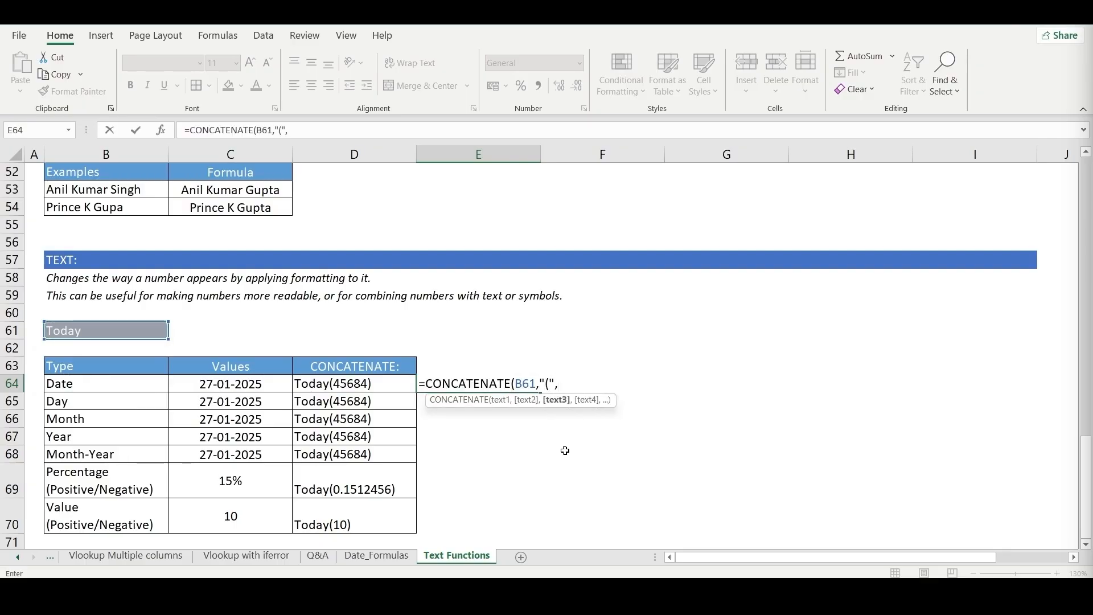
key(Left)
key(Left)
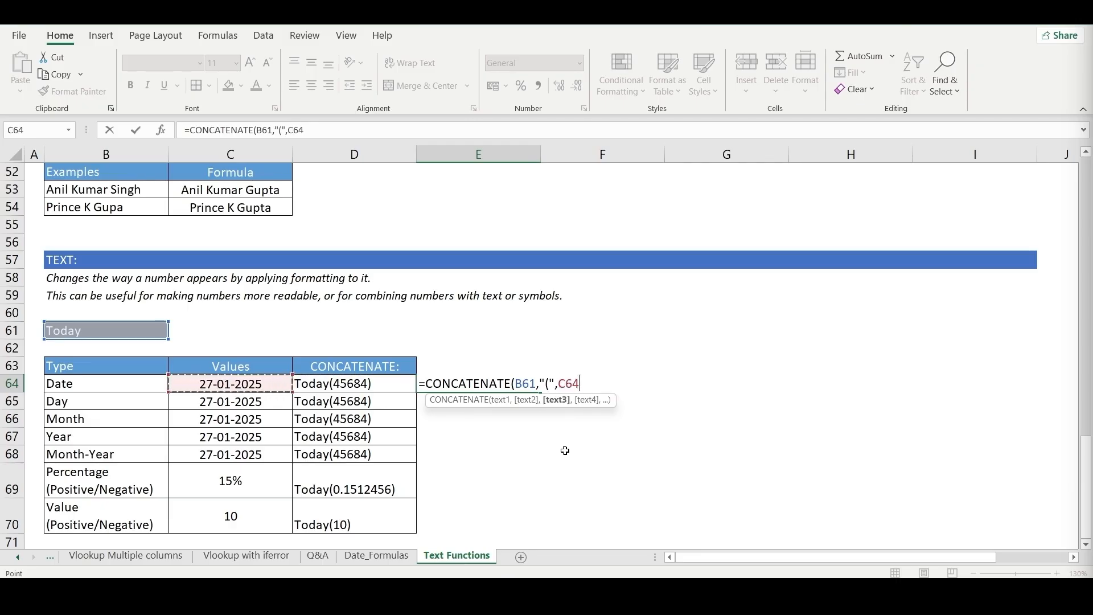
key(BackSpace)
key(BackSpace)
key(BackSpace)
- Nest a TEXT function in E64's CONCATENATE formula as the third argument, with C64 as its value
text(tex)
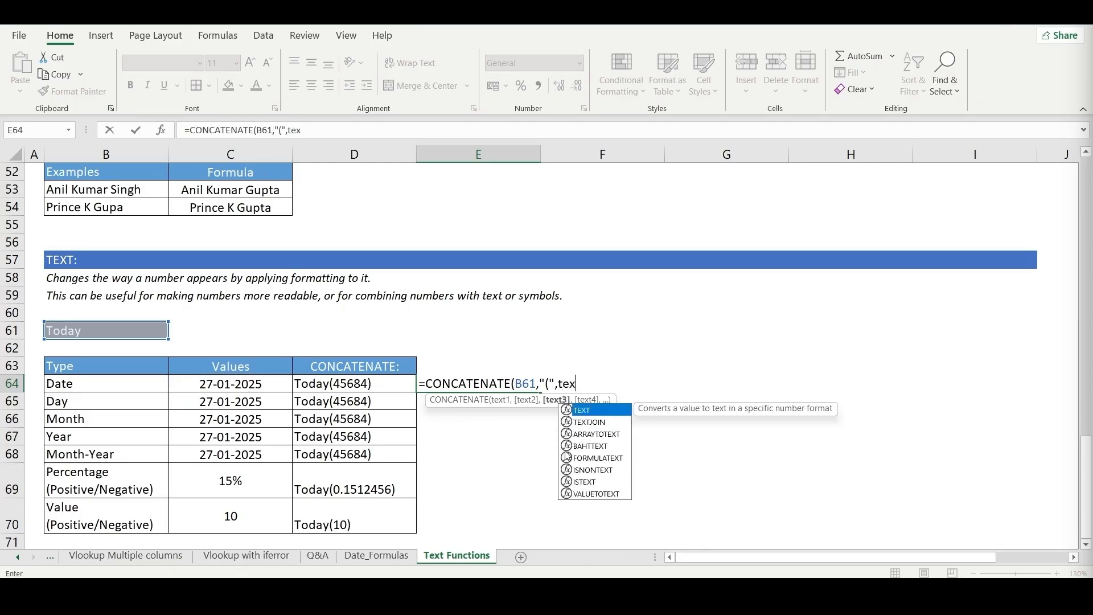
key(Tab)
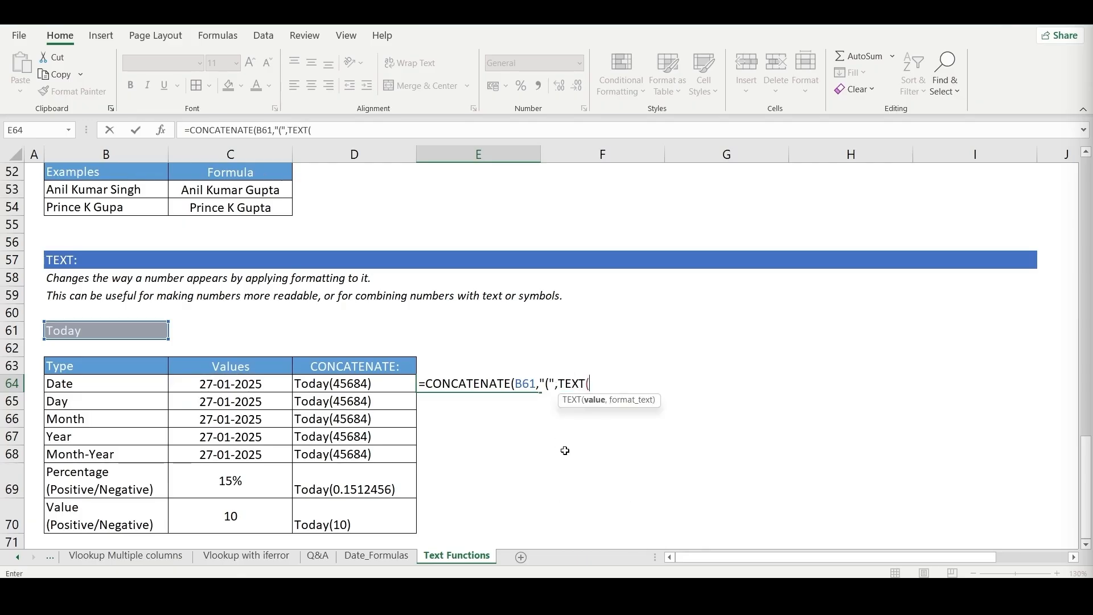
key(Left)
key(Left)
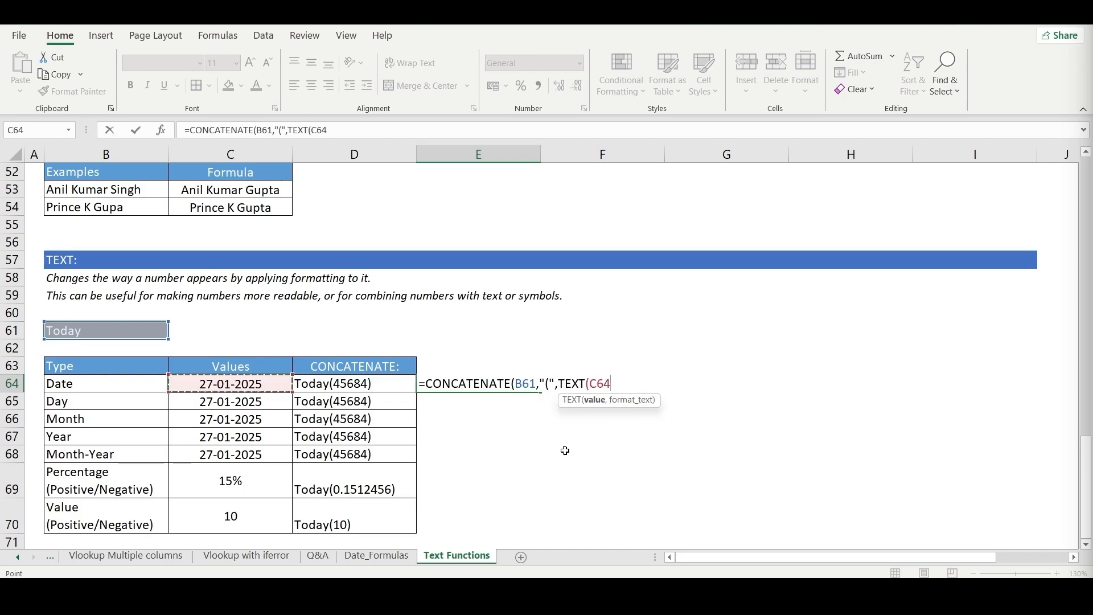
text(,)
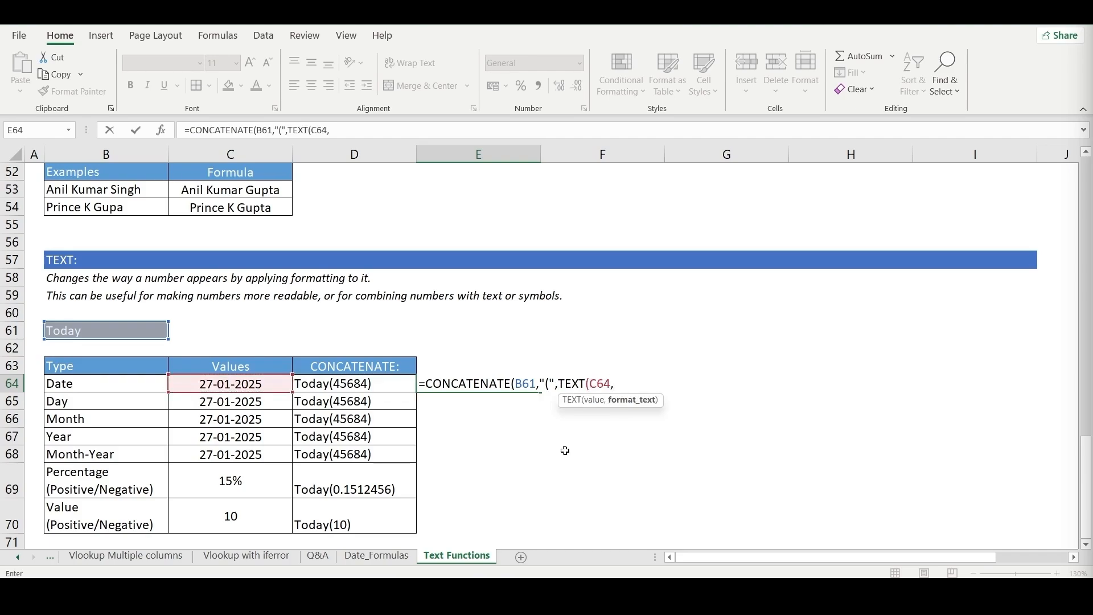
text("")
- Set the format text of the TEXT function in E64 to "DD/MM/YYYY"
key(Left)
key(Return)
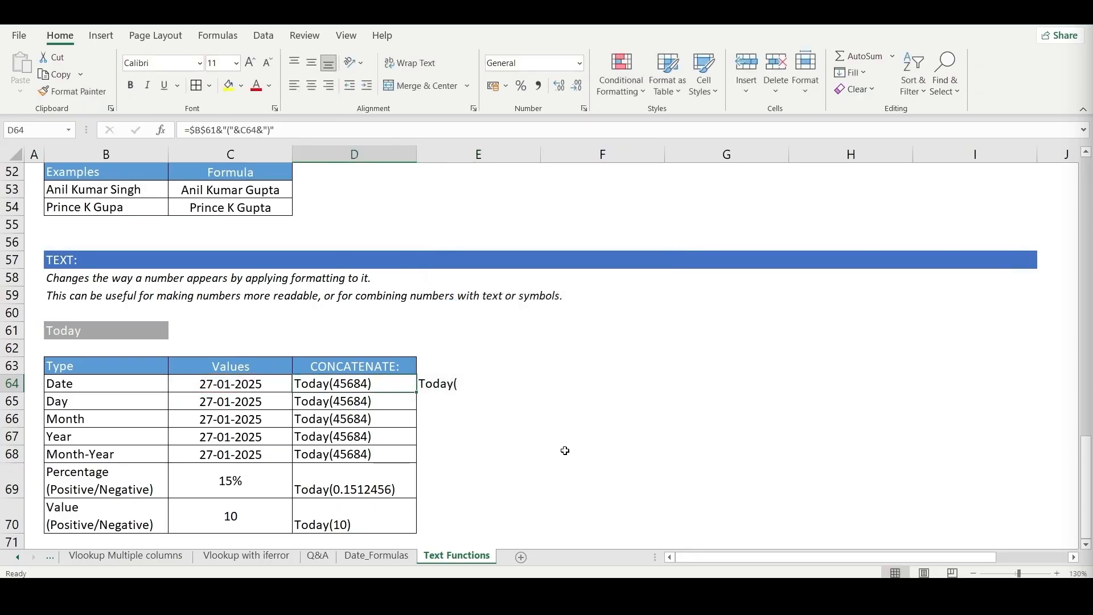
key(Right)
key(F2)
key(BackSpace)
key(BackSpace)
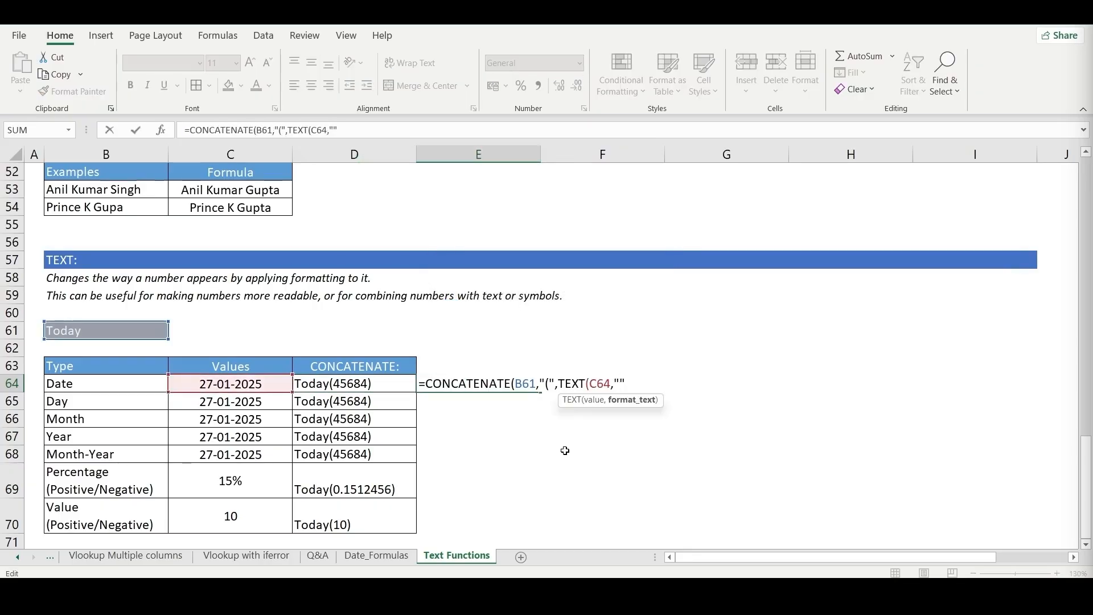
text(dd)
key(BackSpace)
key(BackSpace)
text(DD/MM/YYYY")
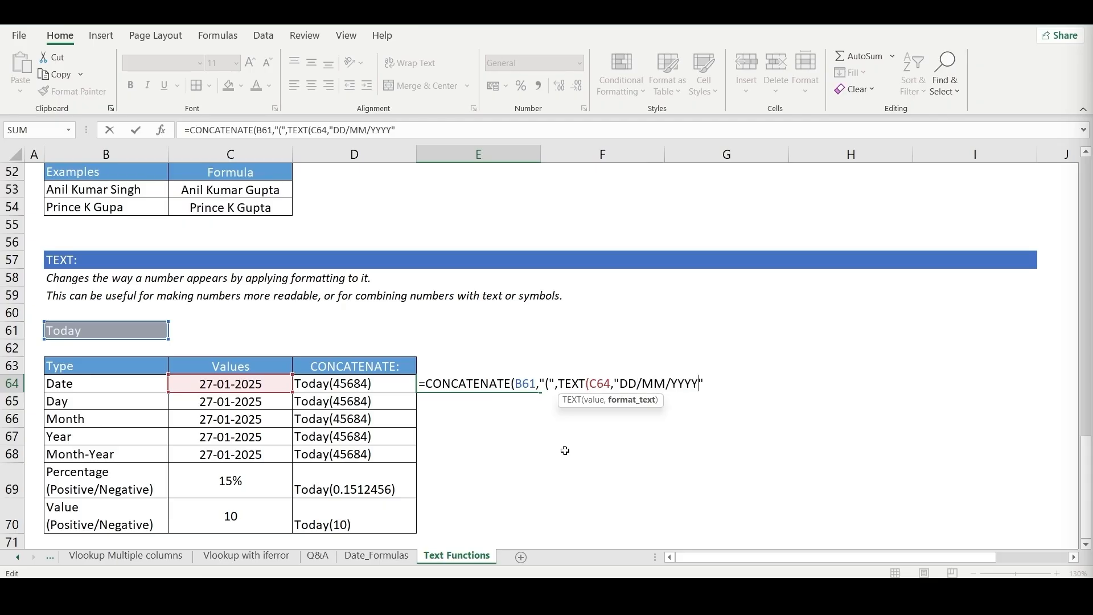
text())
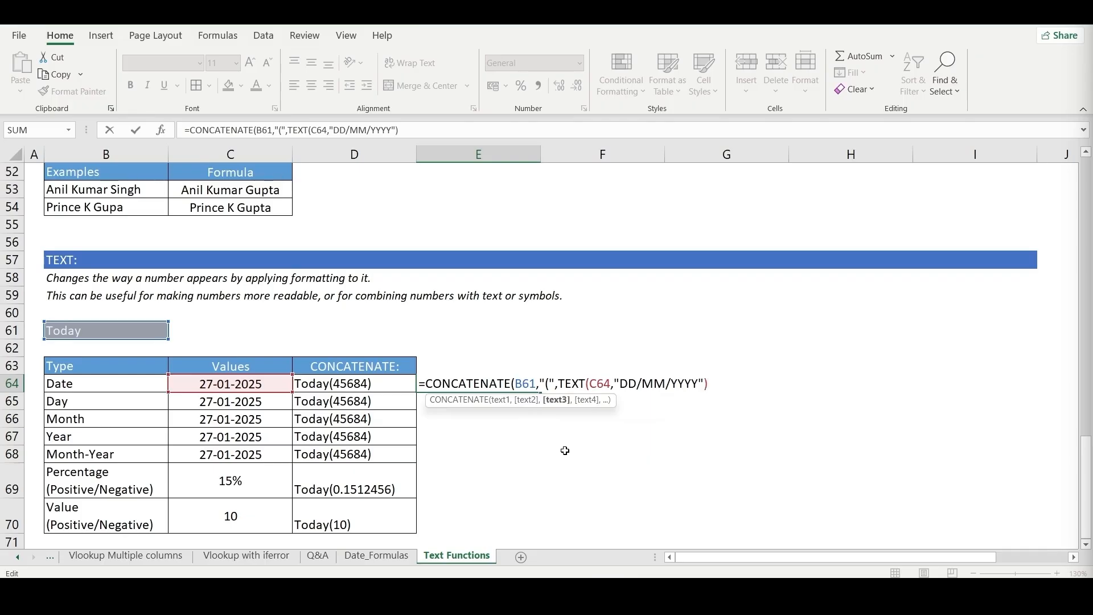
text(,")
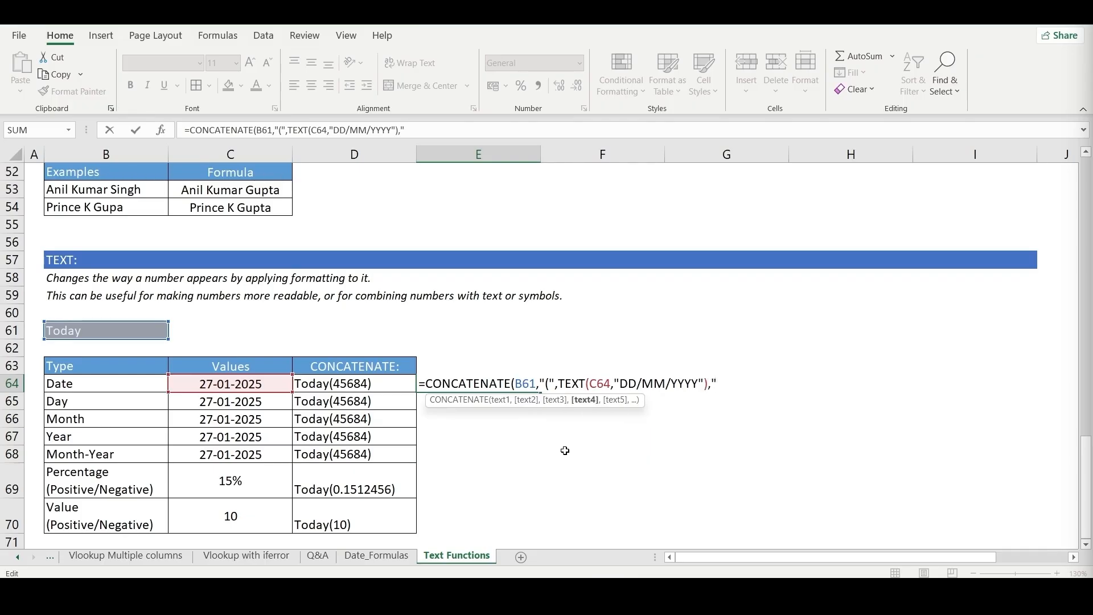
text()"))
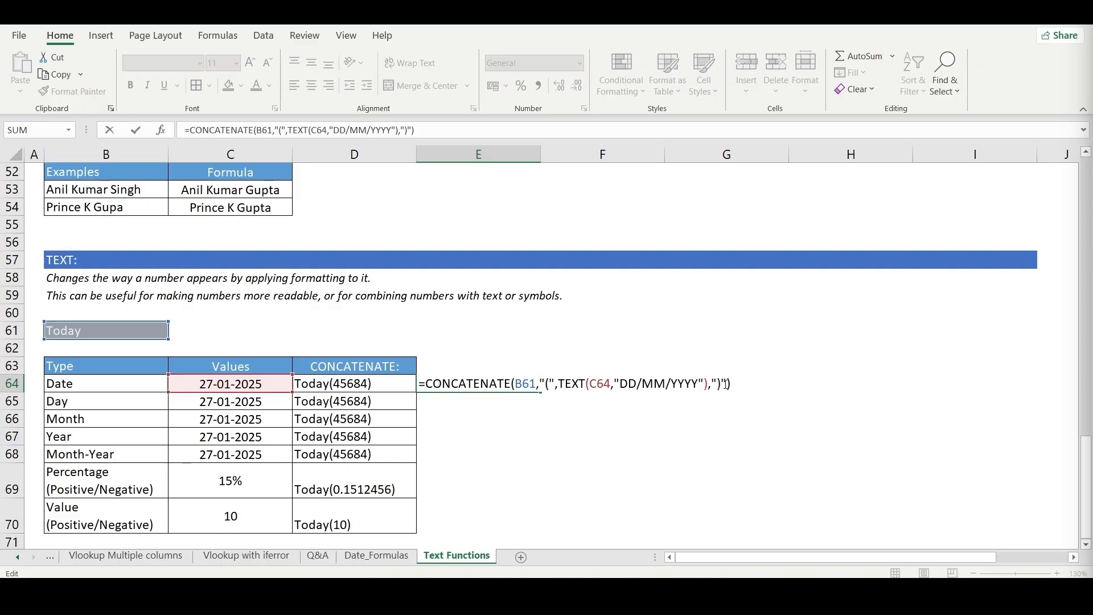
- Close the TEXT function, add ")" as the last CONCATENATE argument and complete the formula in E64
key(Return)
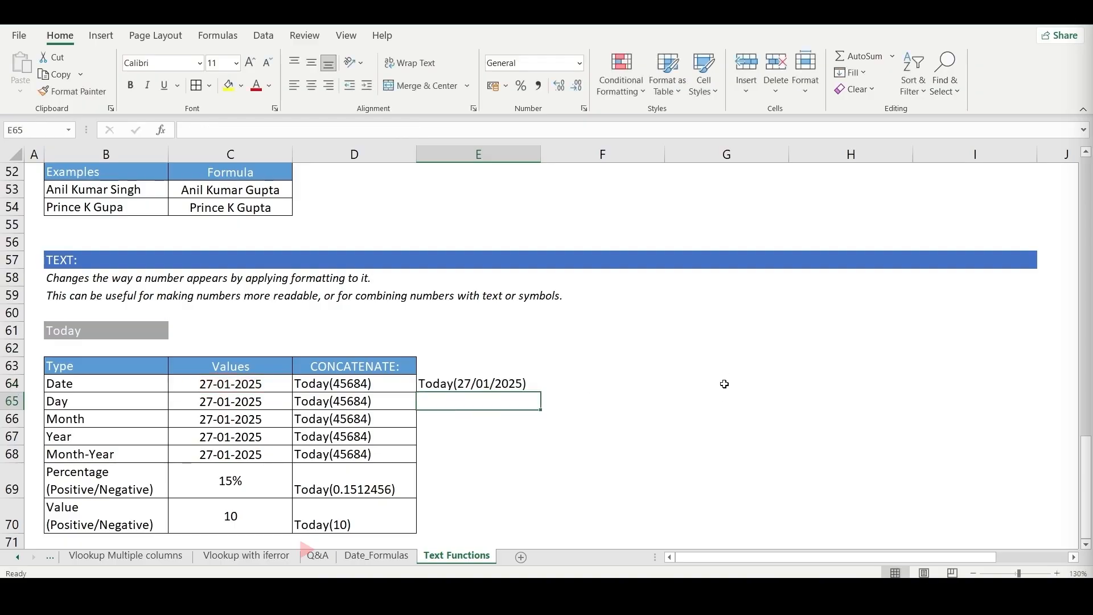
- Try filling E64's formula down into E65 with the relative reference to B61
key(Up)
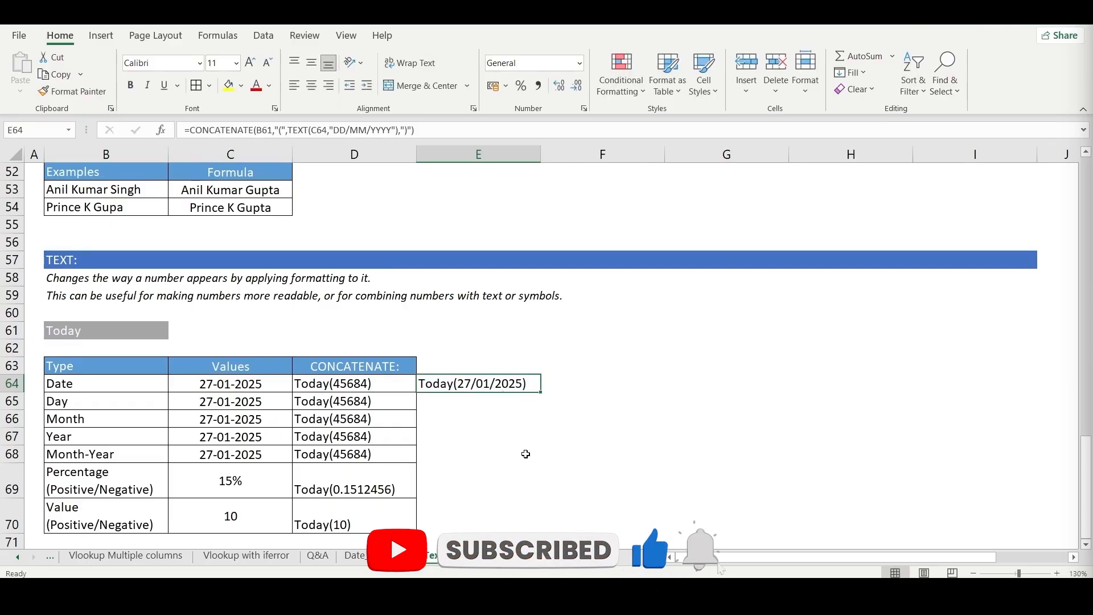
key(Down)
key(ctrl+d)
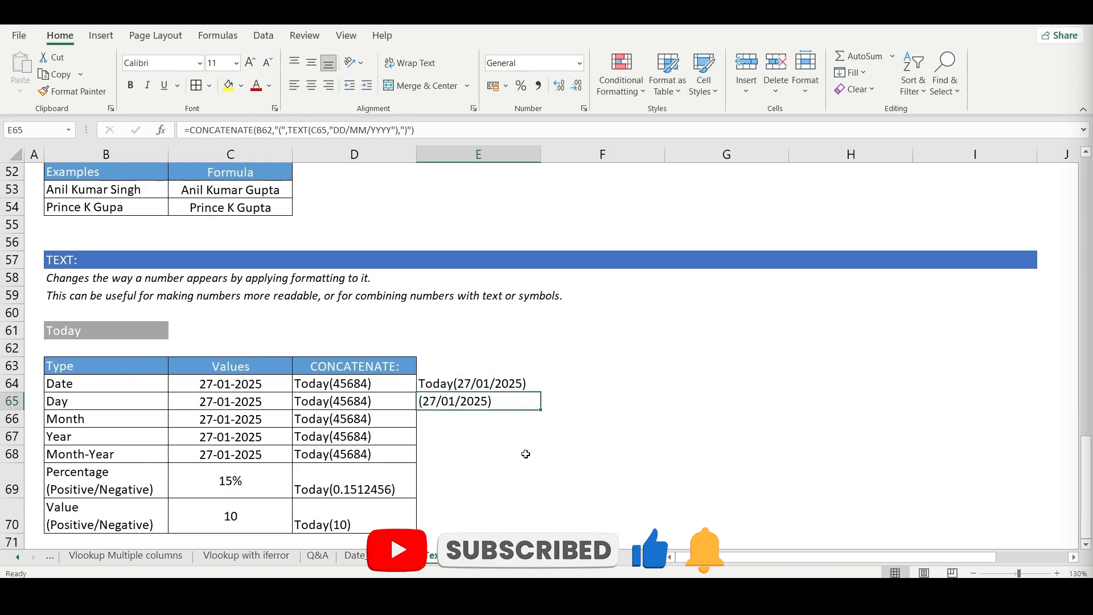
- Make the B61 reference in E64's formula absolute as $B$61 and fill the formula down into E65
key(Up)
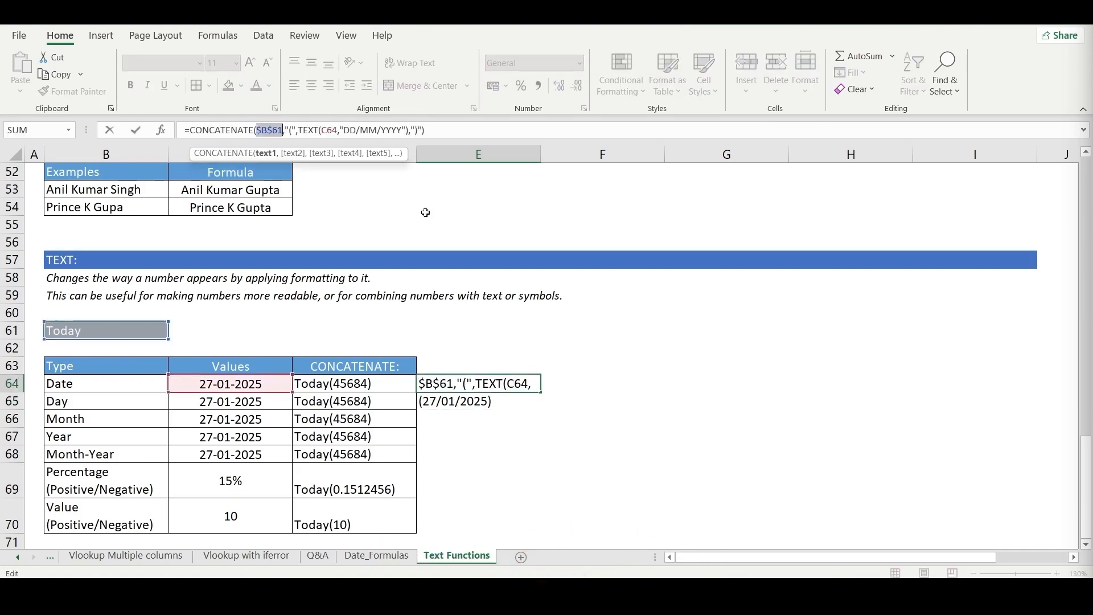
key(Return)
key(ctrl+d)
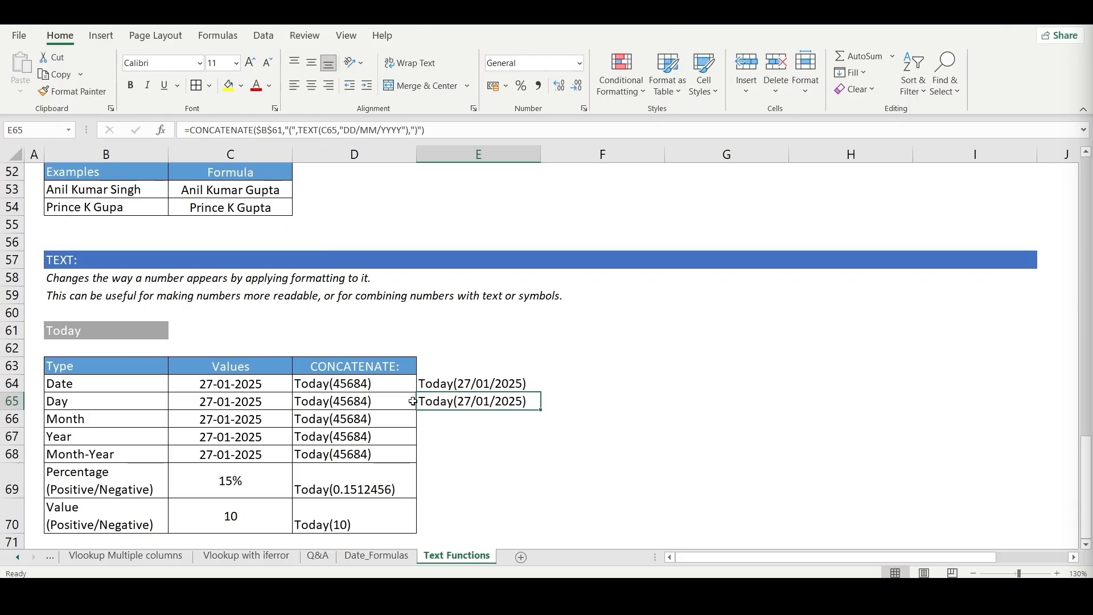
- Shorten the TEXT format in E65's formula to "DD" for the Day row
click(355, 403)
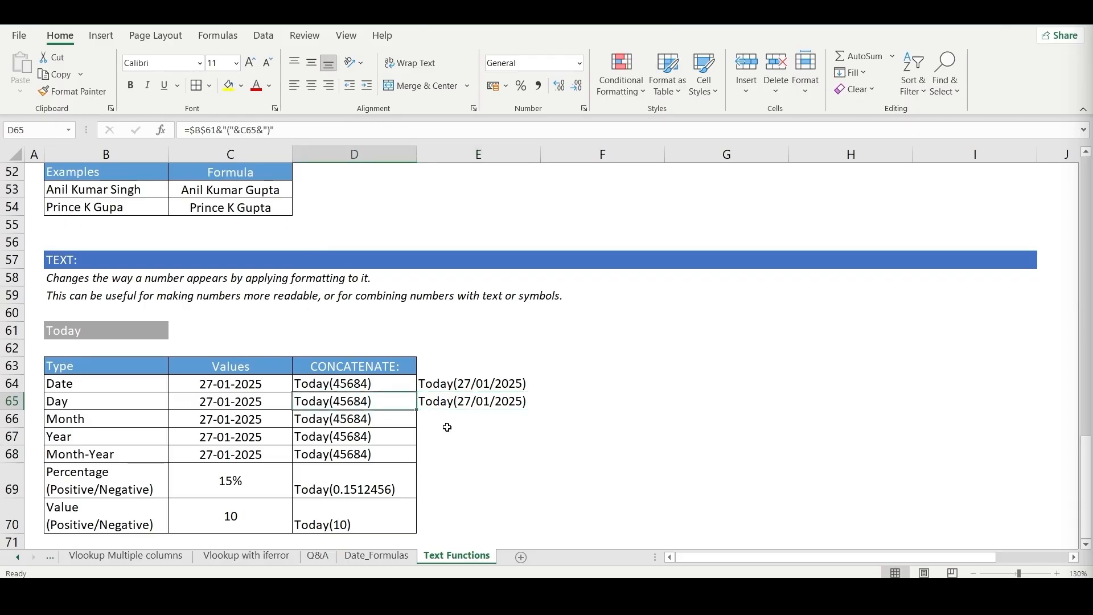
click(492, 403)
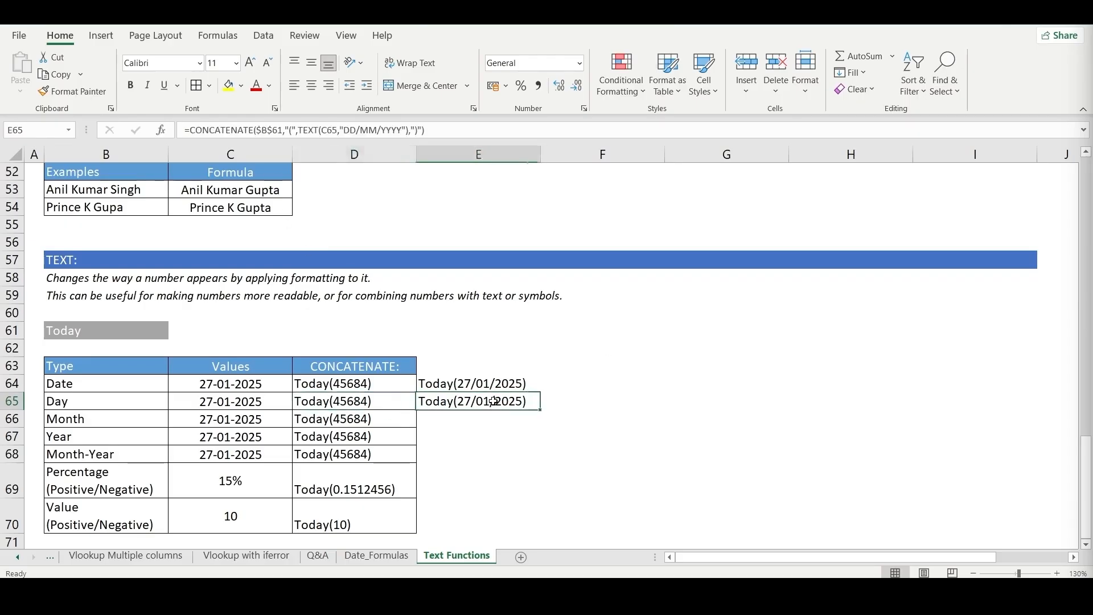
click(406, 132)
key(BackSpace)
key(BackSpace)
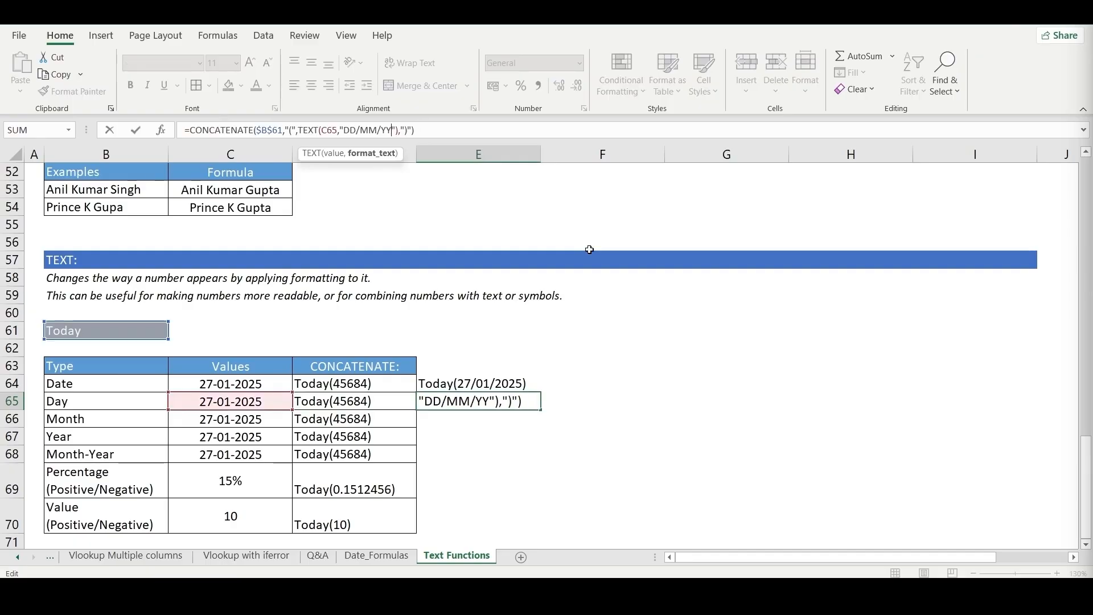
key(BackSpace)
key(BackSpace)
key(BackSpace)
key(BackSpace)
key(BackSpace)
key(BackSpace)
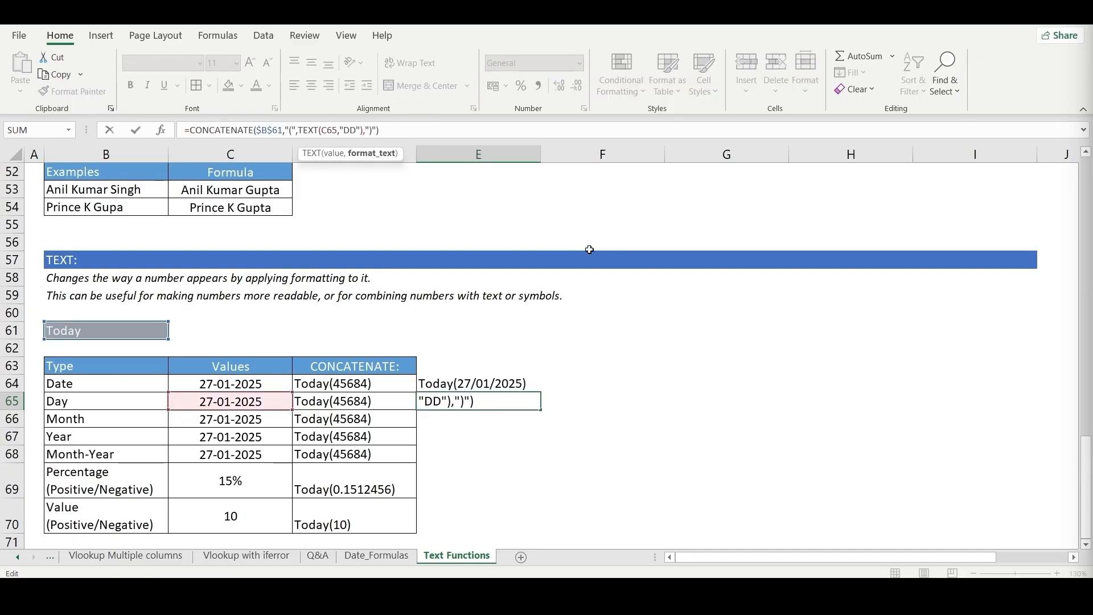
key(Return)
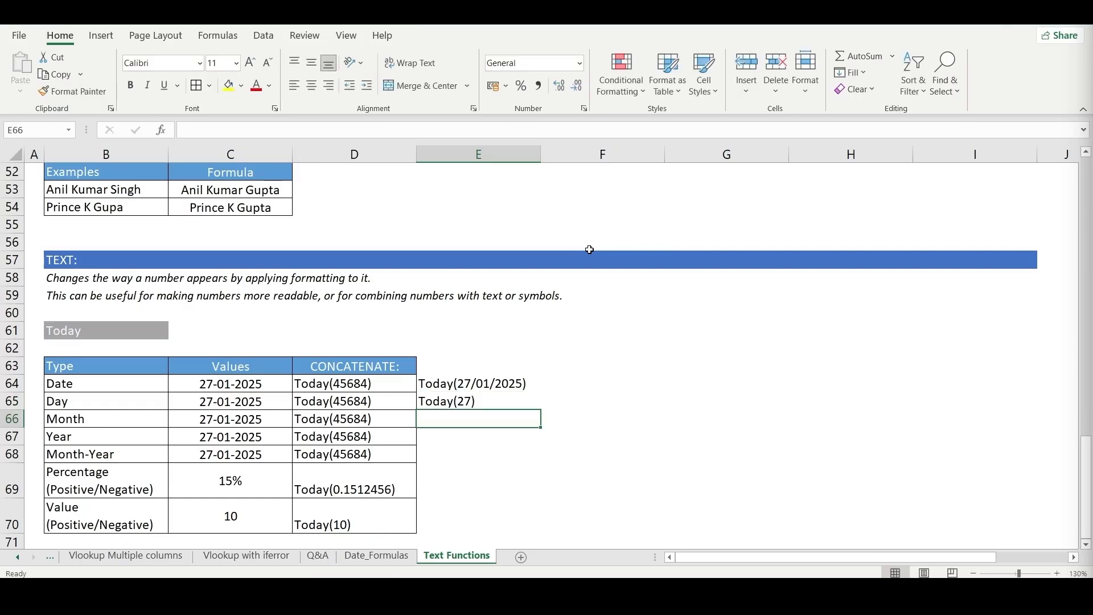
- Fill the formula down into E66 and change its TEXT format to "MMM" for the Month row
key(ctrl+d)
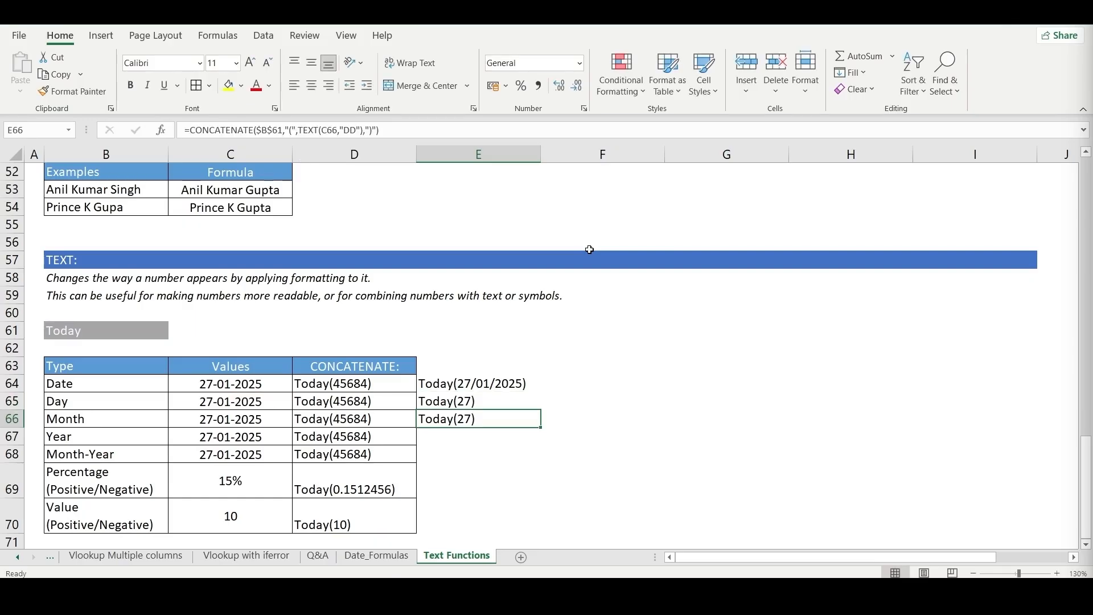
key(F2)
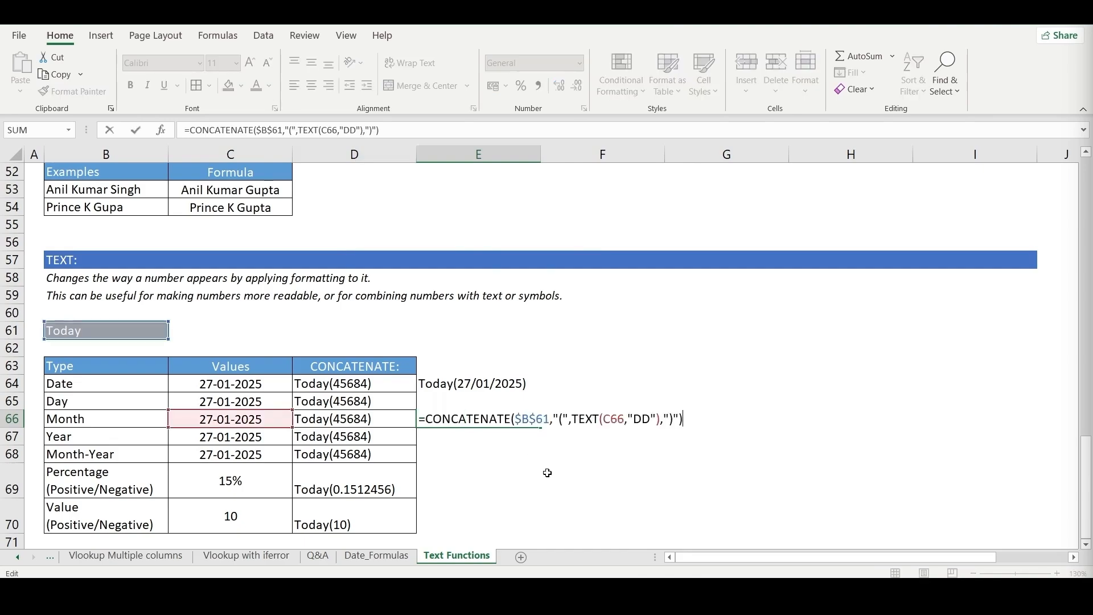
click(648, 424)
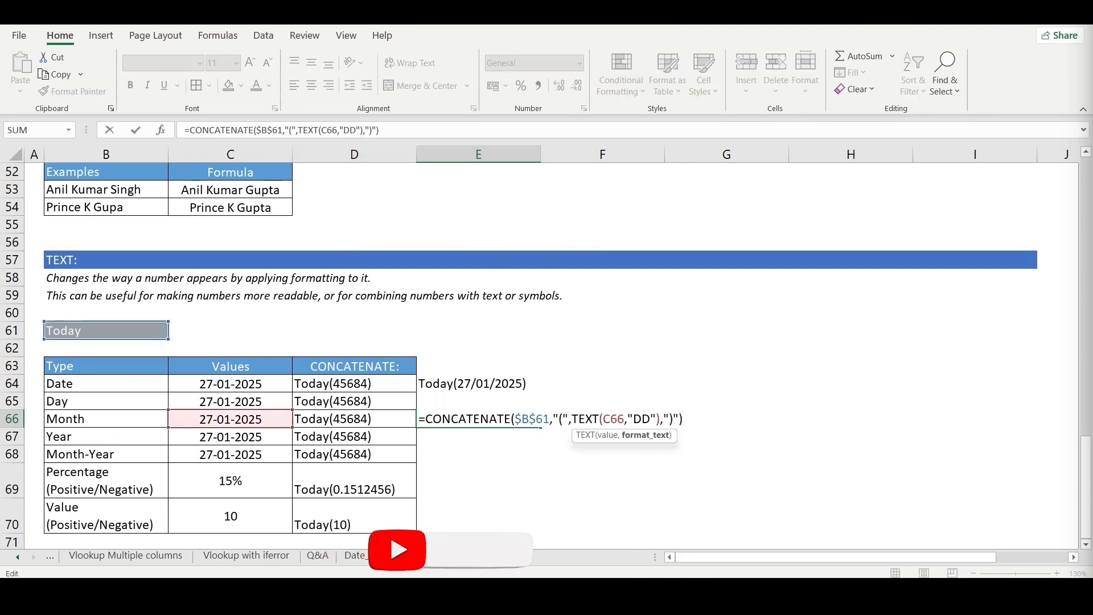
key(BackSpace)
key(BackSpace)
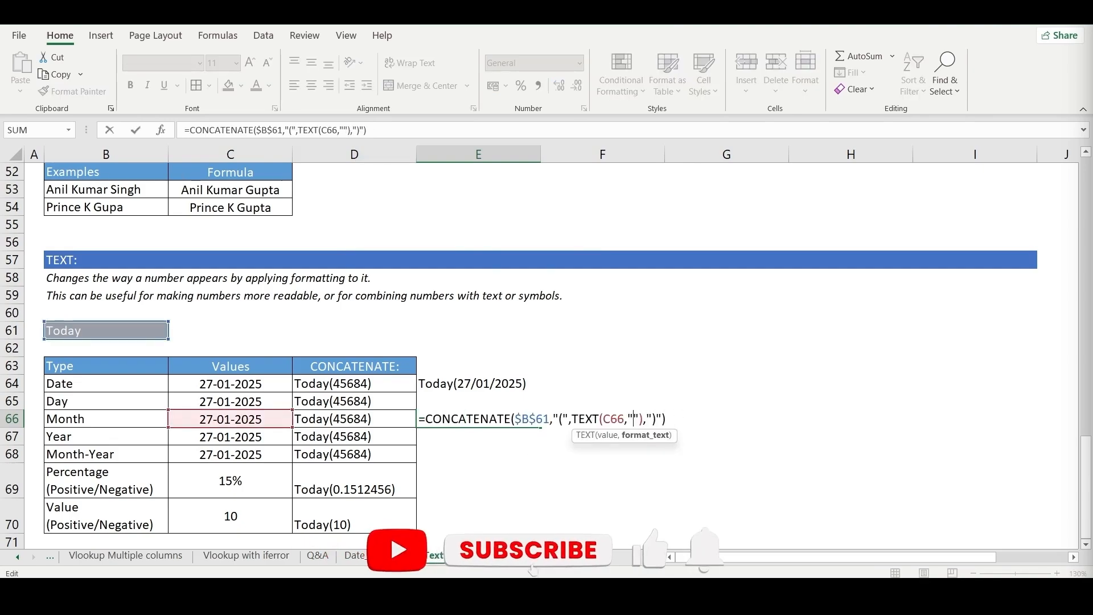
text(NN)
key(BackSpace)
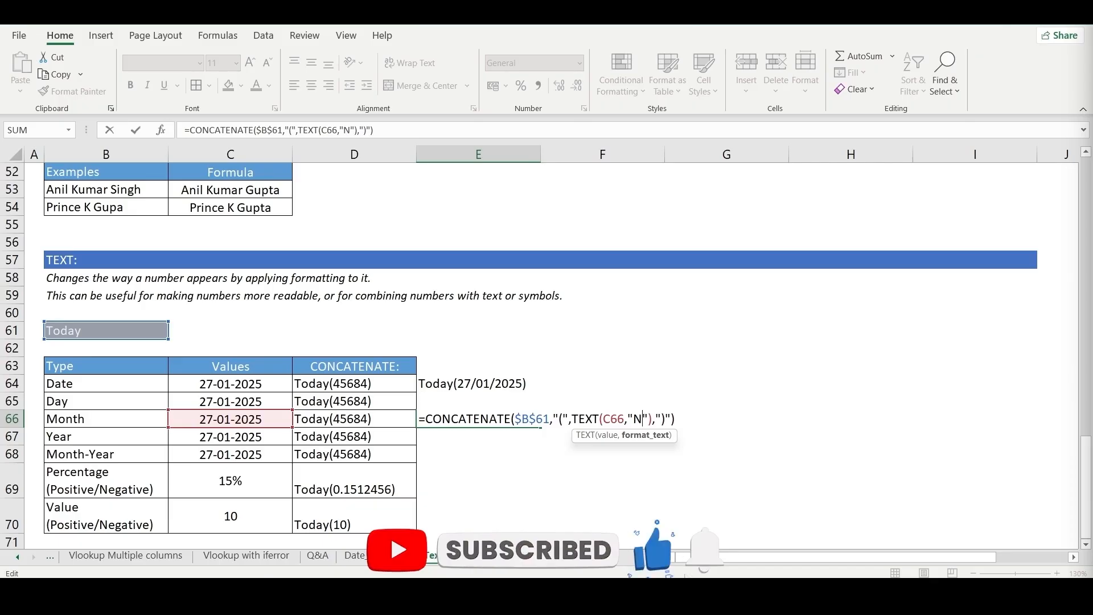
key(BackSpace)
text(MMM)
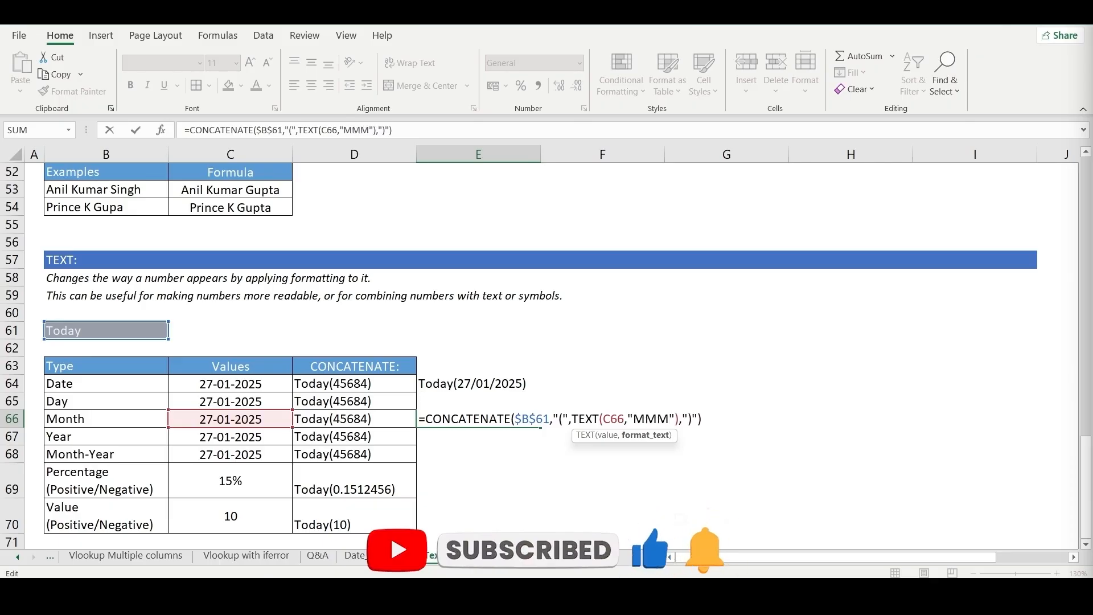
key(Return)
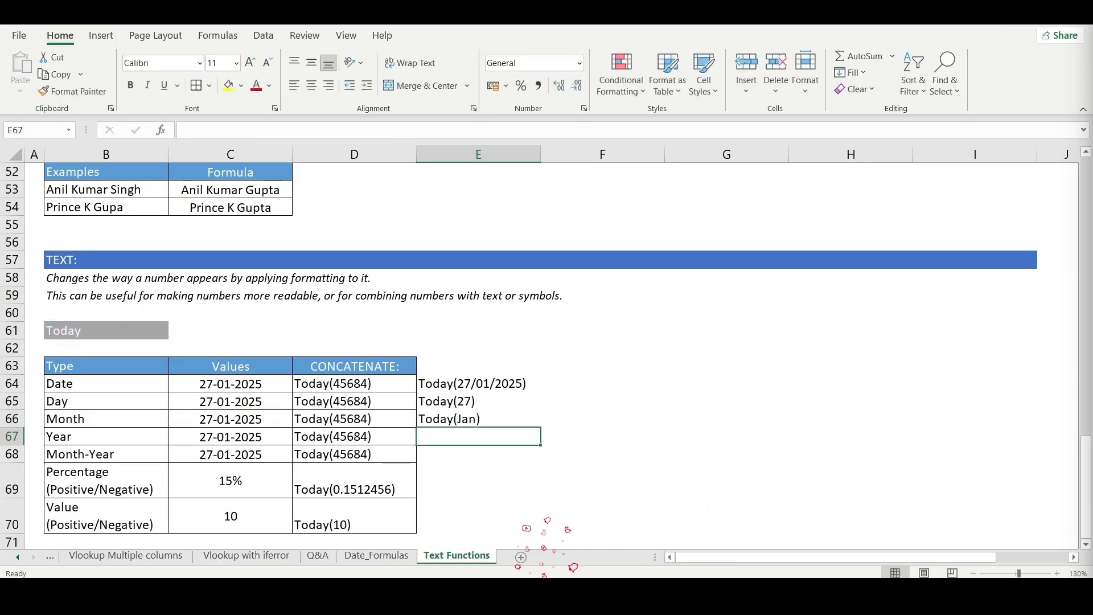
- Fill the formula down into E67 and change its TEXT format to "YYYY" for the Year row
key(ctrl+d)
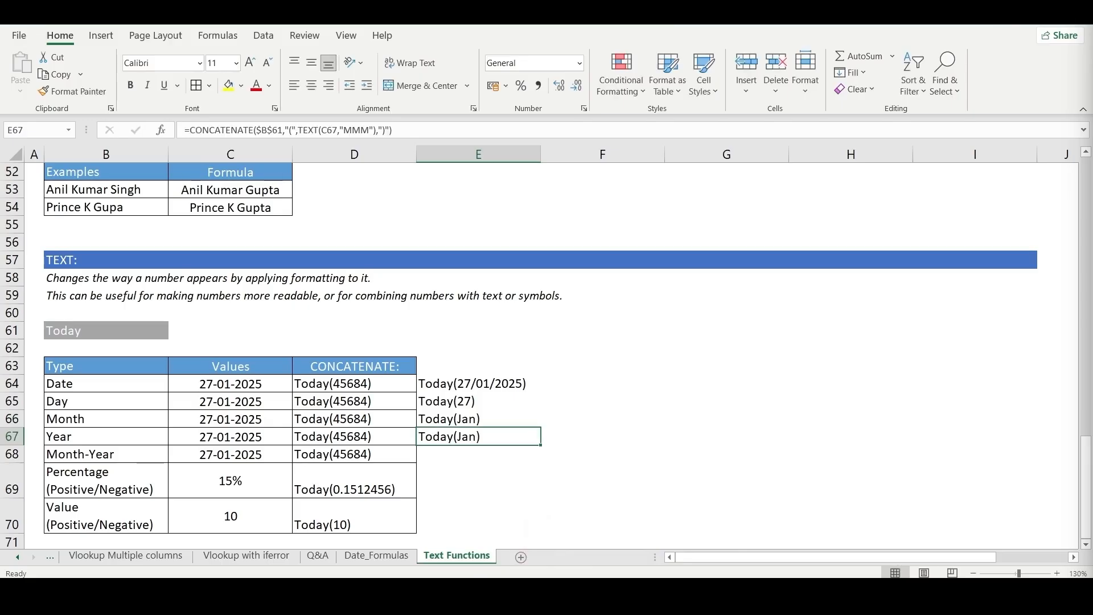
key(F2)
key(Left)
key(Left)
key(Left)
key(Left)
key(Left)
key(Left)
key(Left)
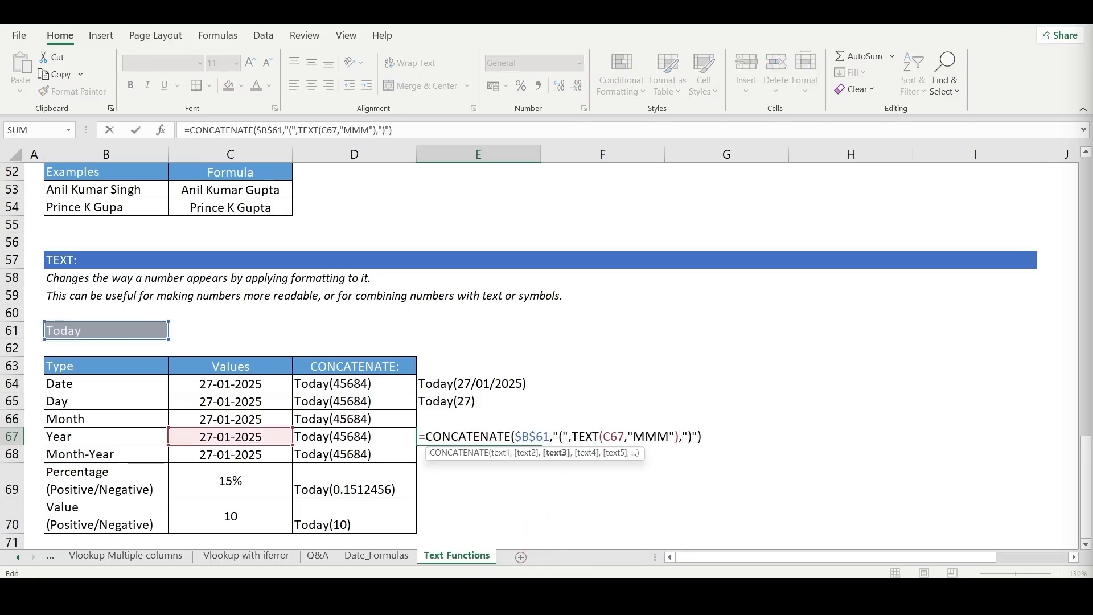
key(BackSpace)
key(BackSpace)
key(BackSpace)
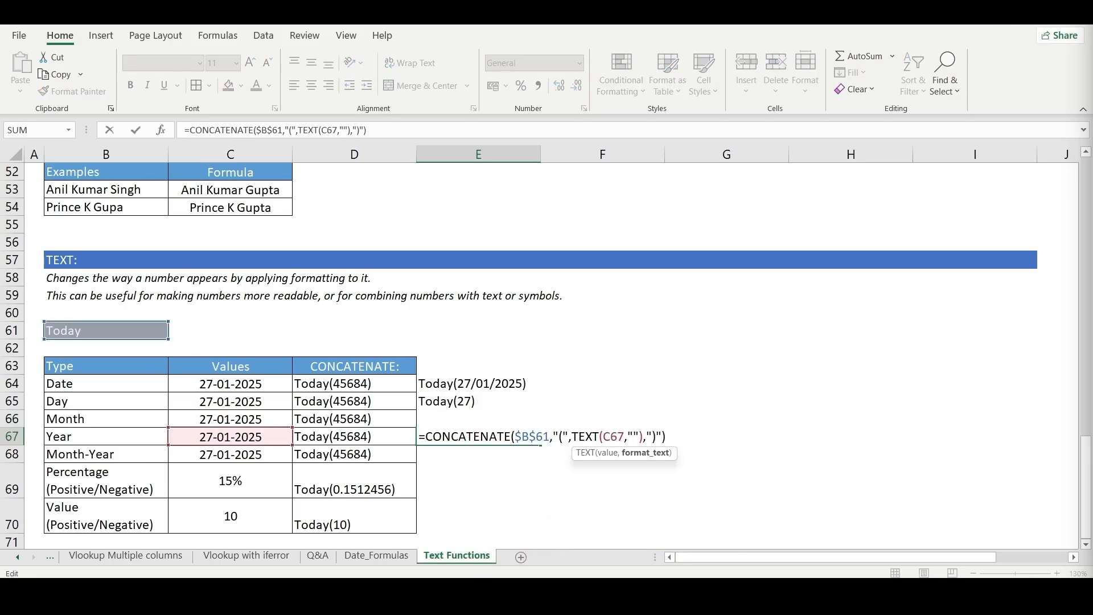
text(YYYY)
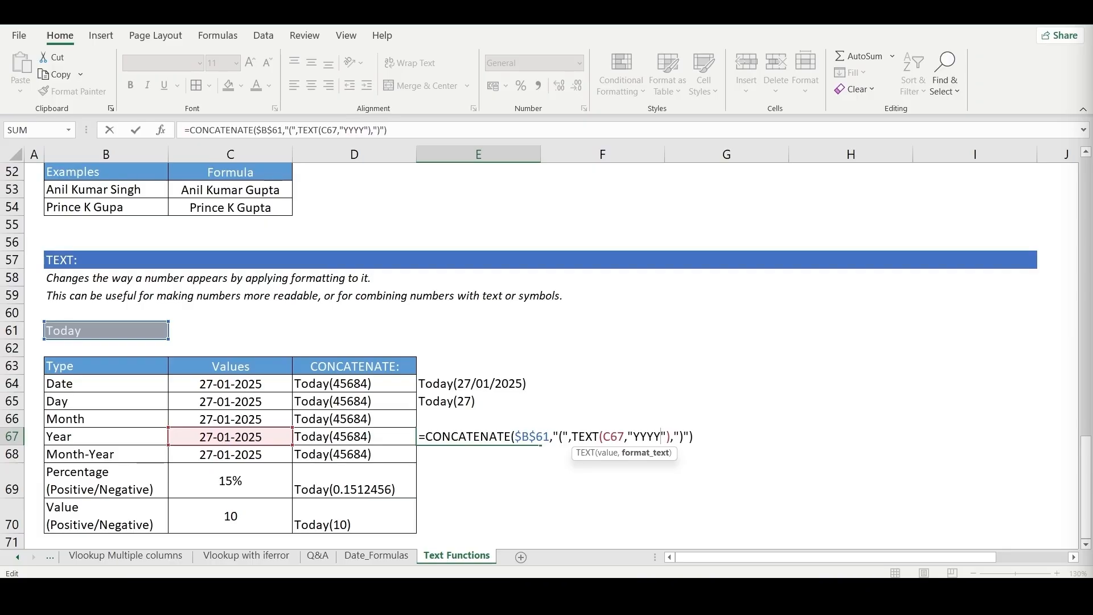
key(Return)
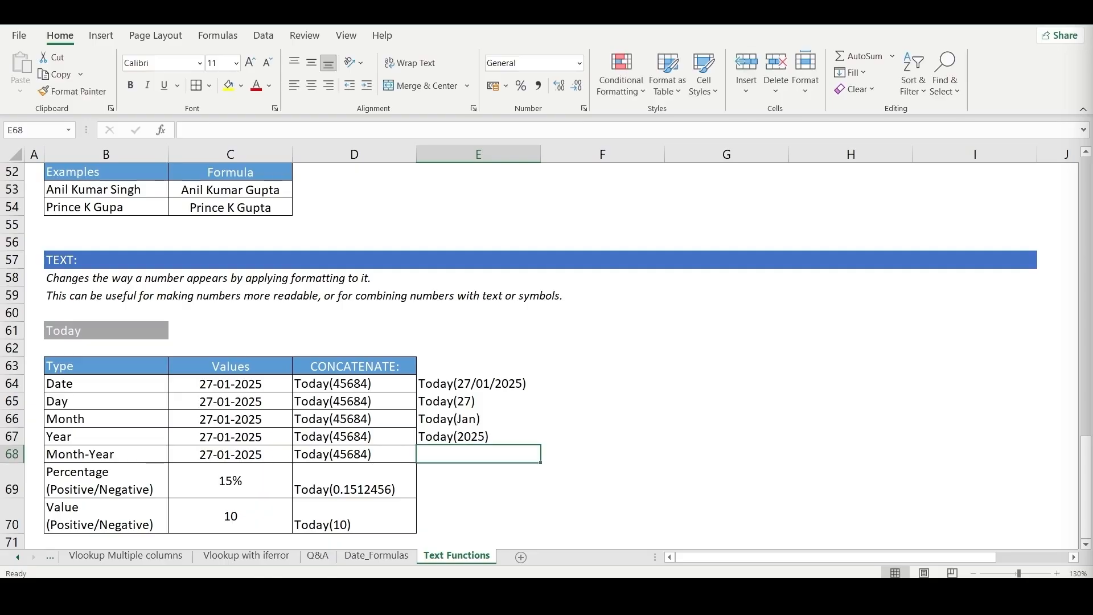
- Fill the formula down into E68 and change its TEXT format to "MMM-YYYY" for the Month-Year row
key(ctrl+d)
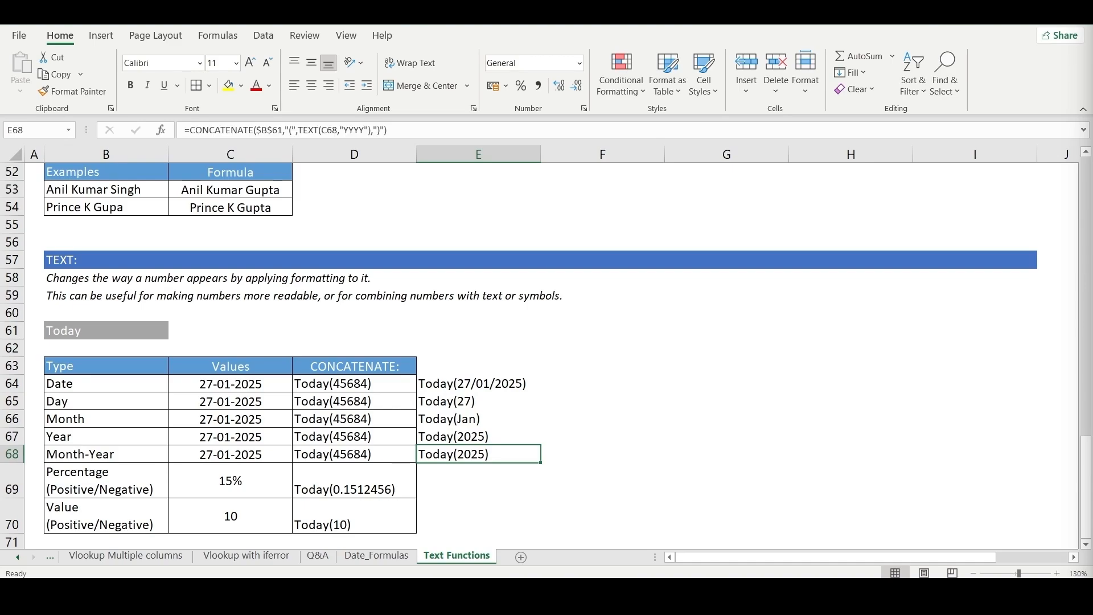
key(F2)
key(Left)
key(Left)
key(Left)
key(Left)
key(Left)
key(Left)
key(Left)
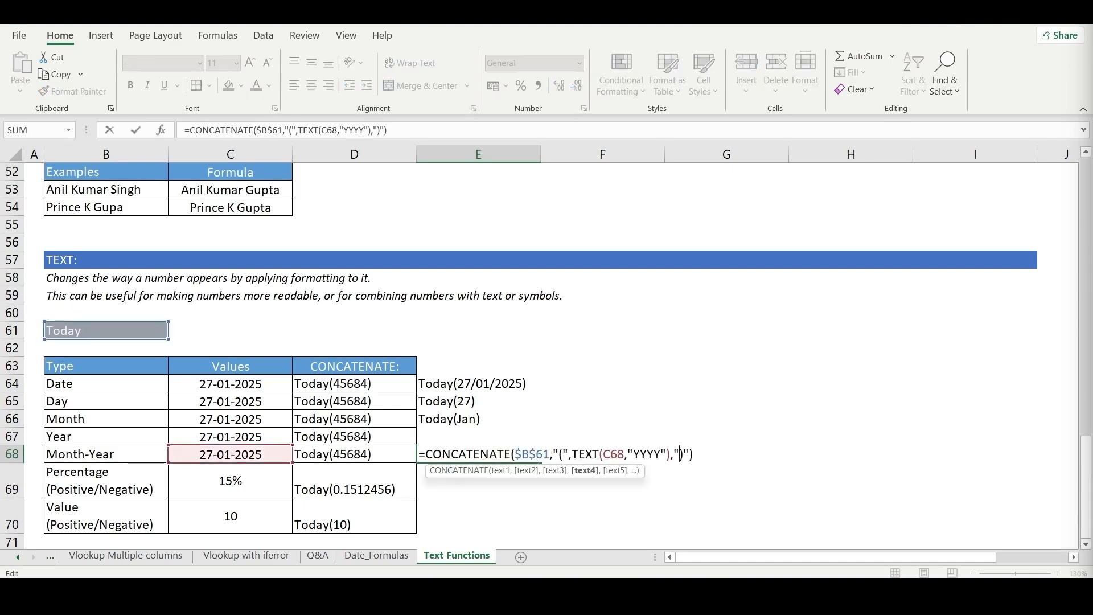
text(MMM)
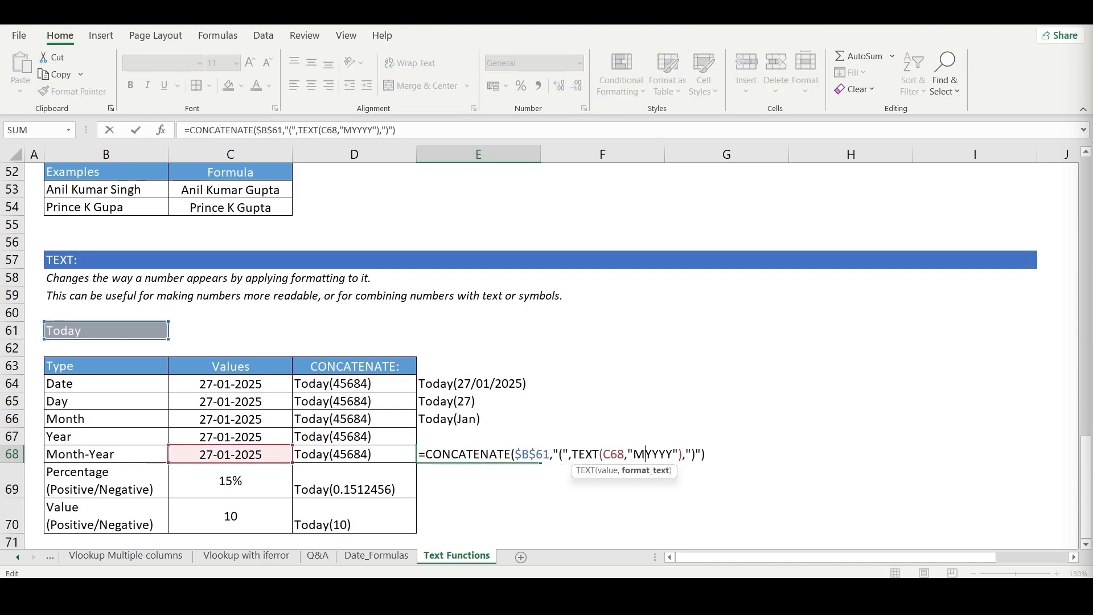
text(-)
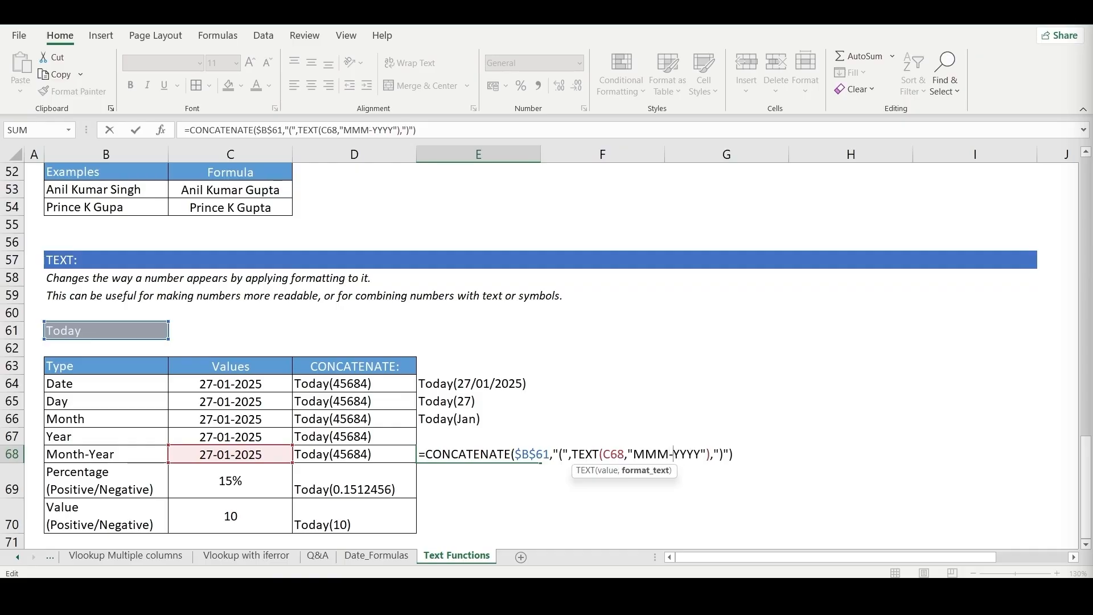
key(Return)
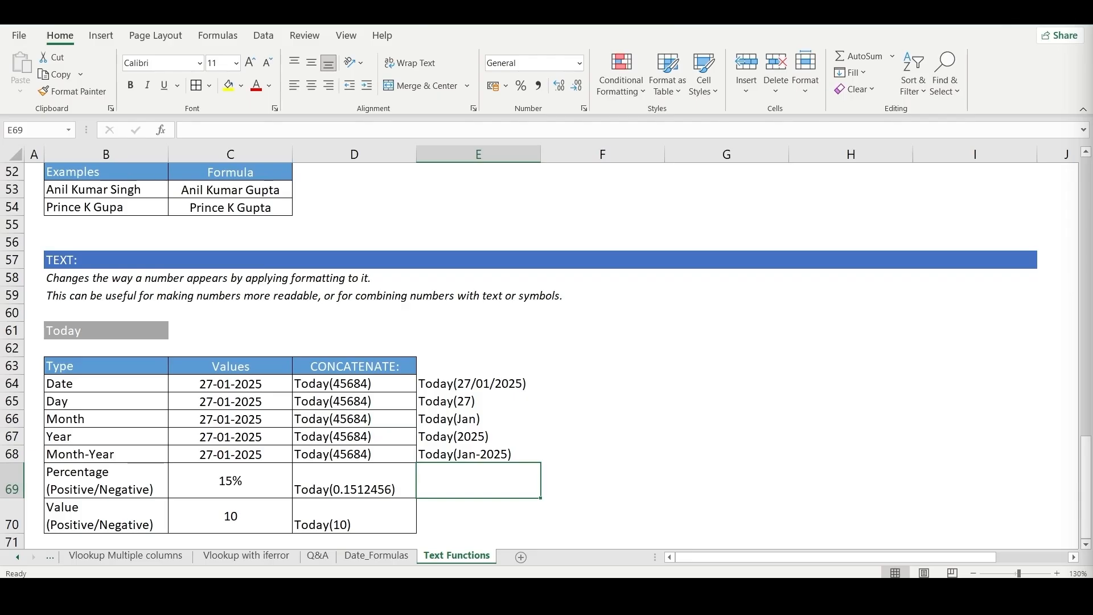
- Examine the Date and Custom number format codes available for E68, from dd-mm-yyyy to mmm-yy, without applying any
drag(519, 381, 518, 453)
click(487, 453)
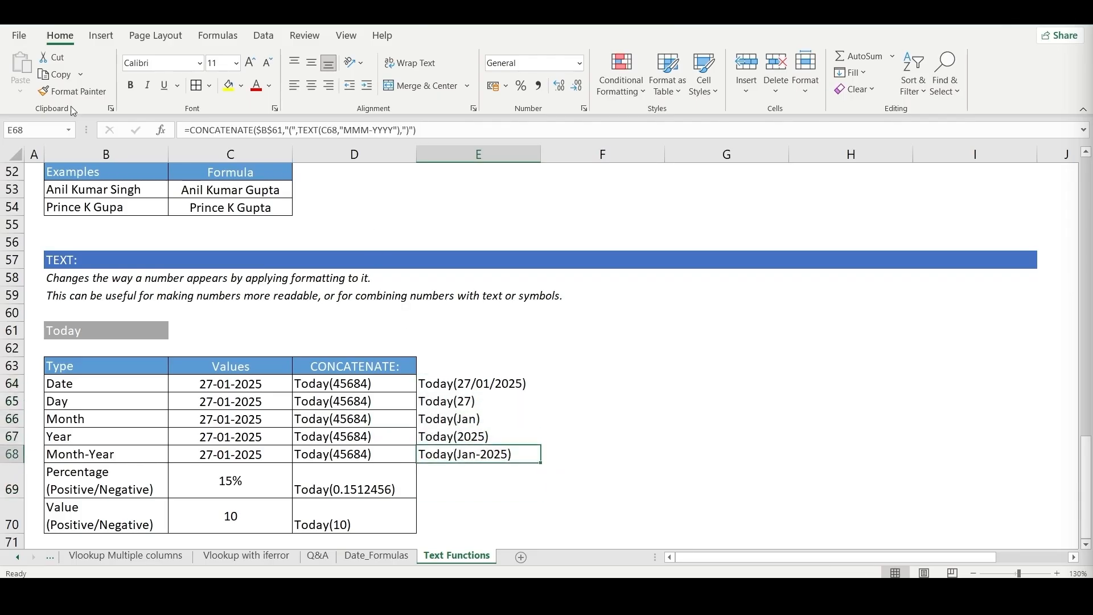
click(583, 108)
drag(631, 114, 378, 189)
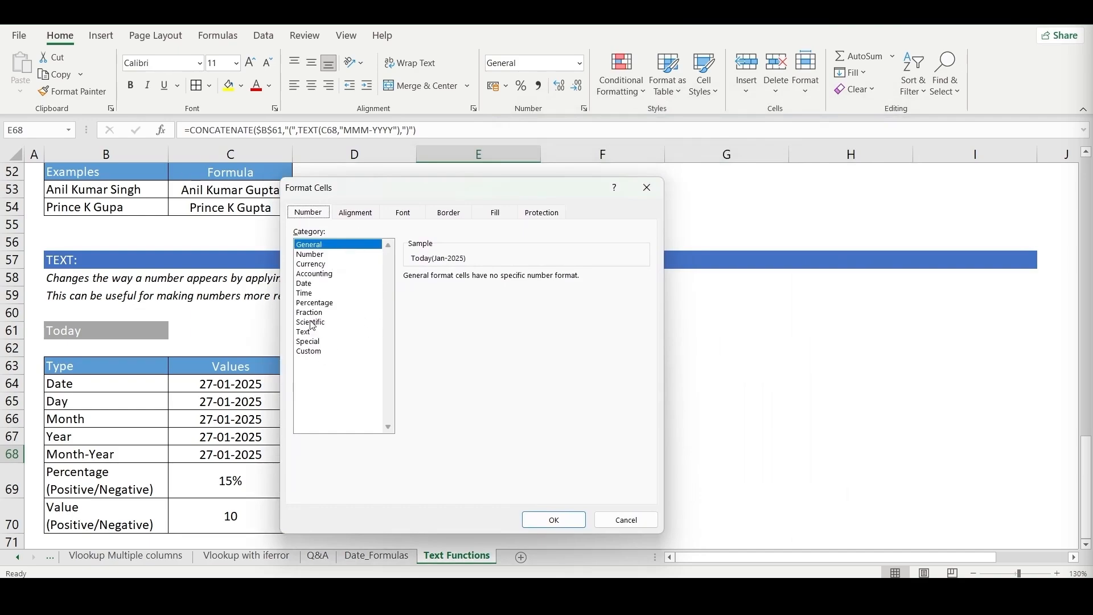
click(316, 288)
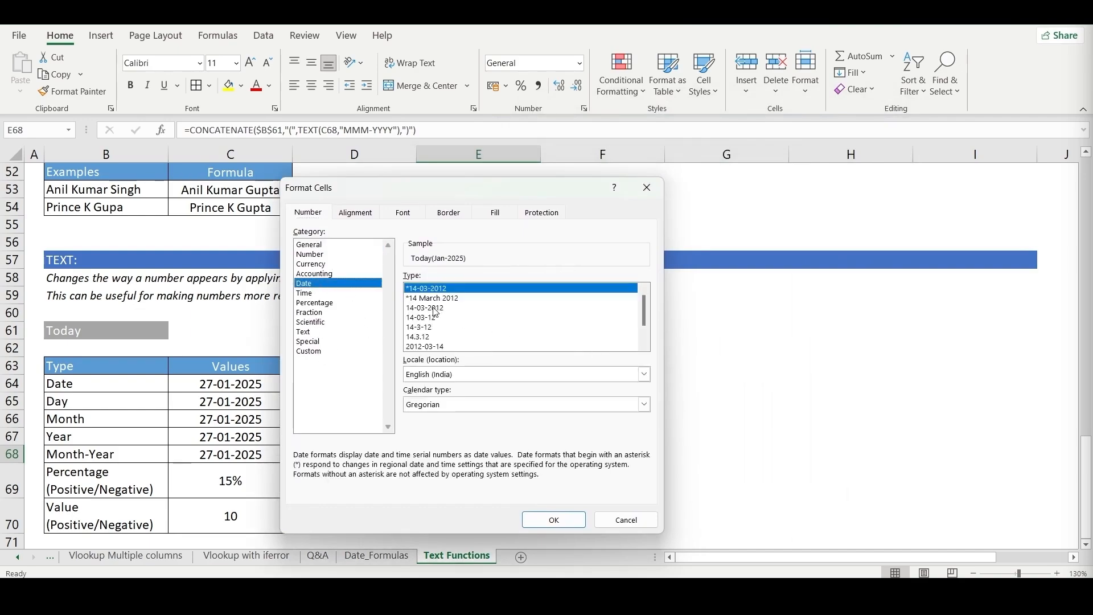
click(445, 300)
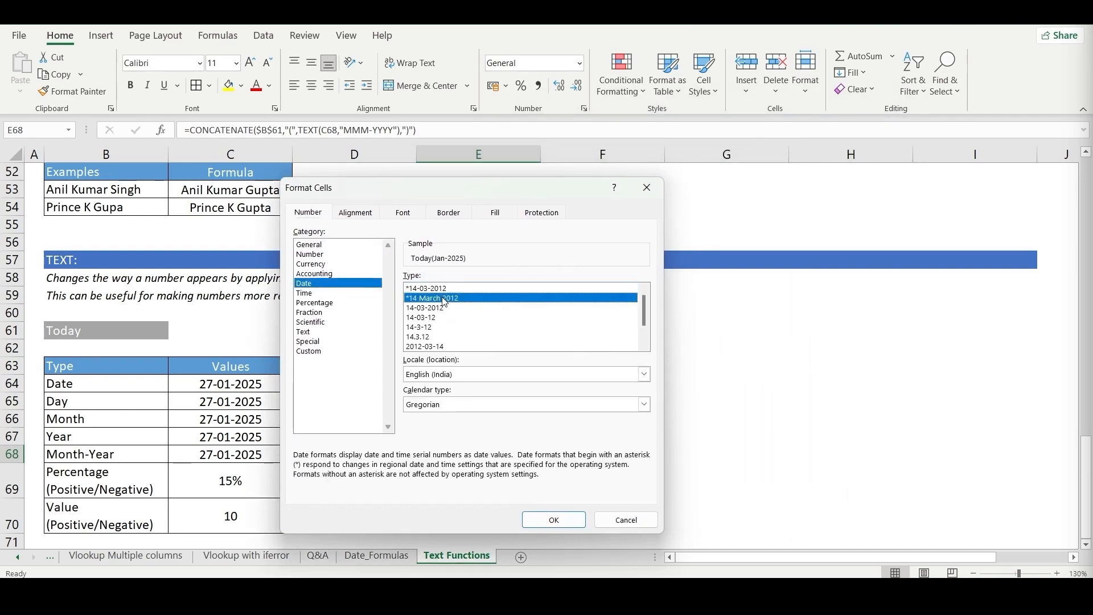
click(319, 352)
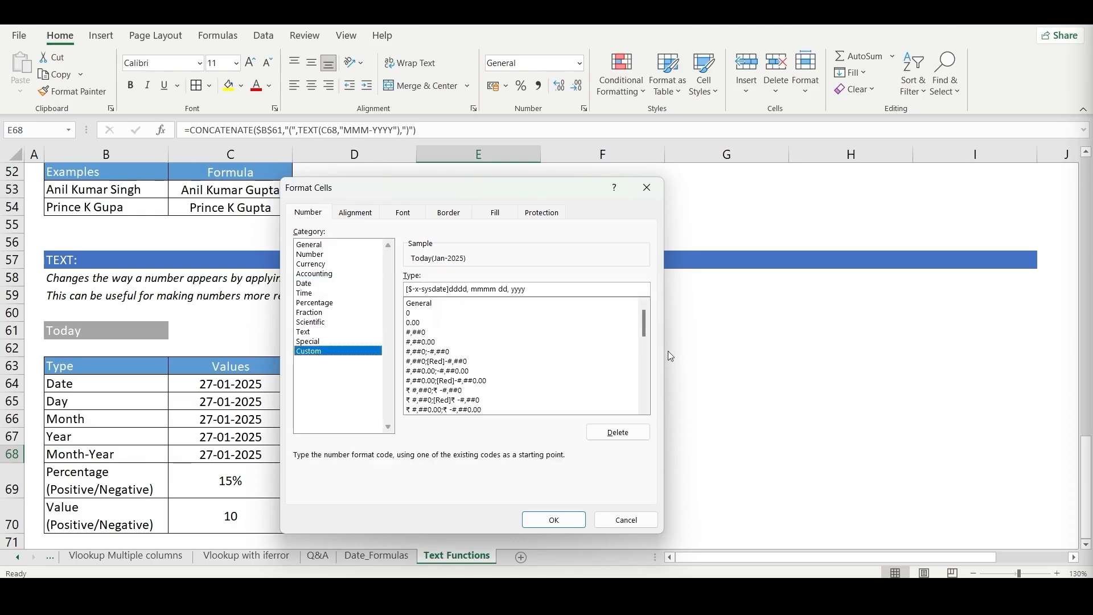
drag(647, 326, 643, 360)
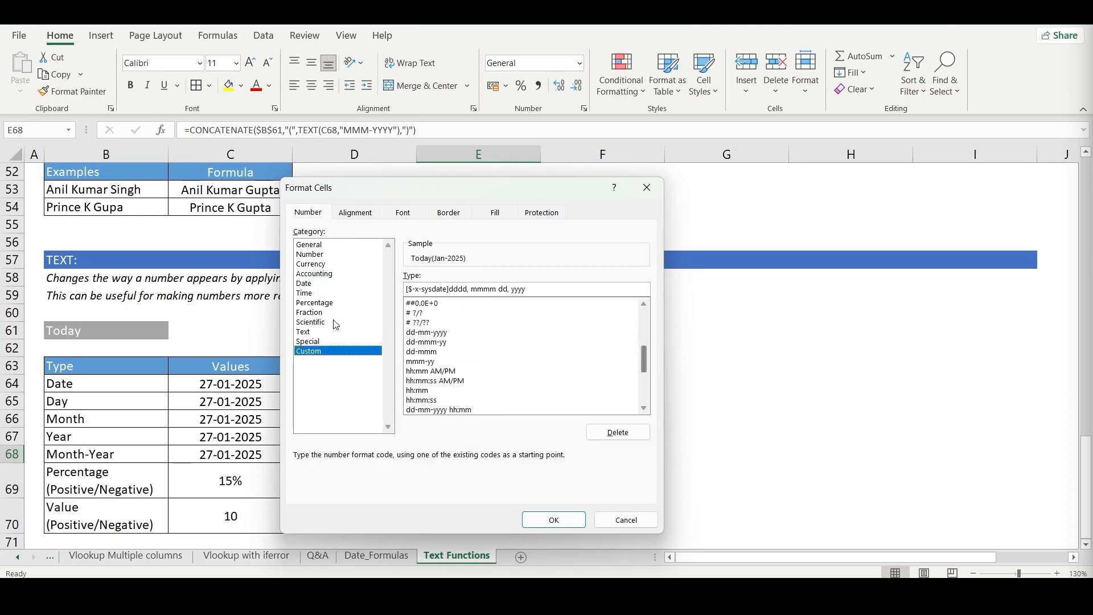
click(417, 334)
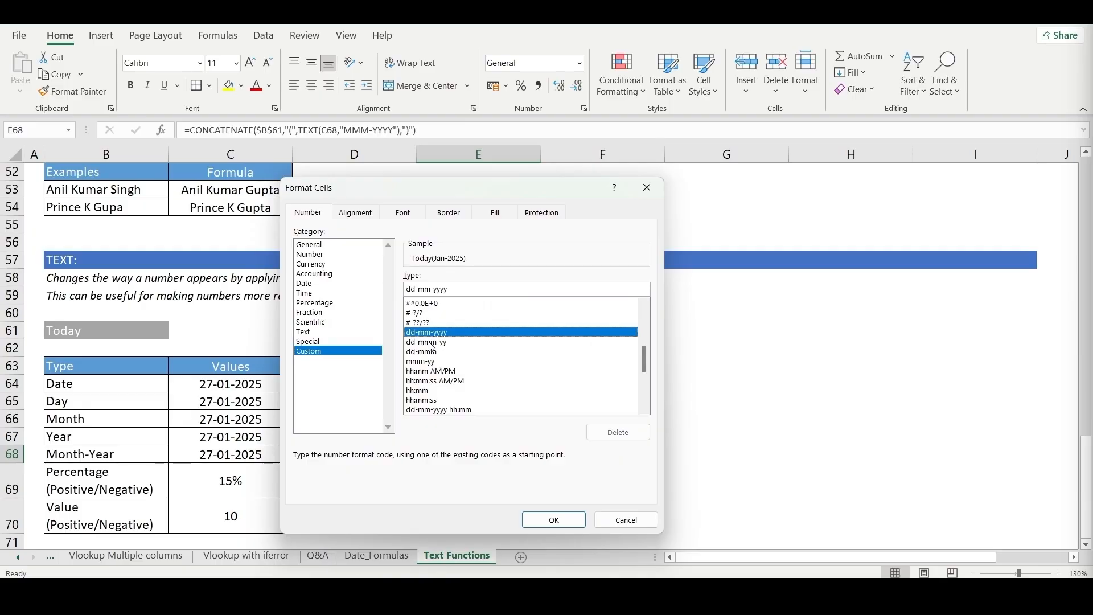
click(431, 342)
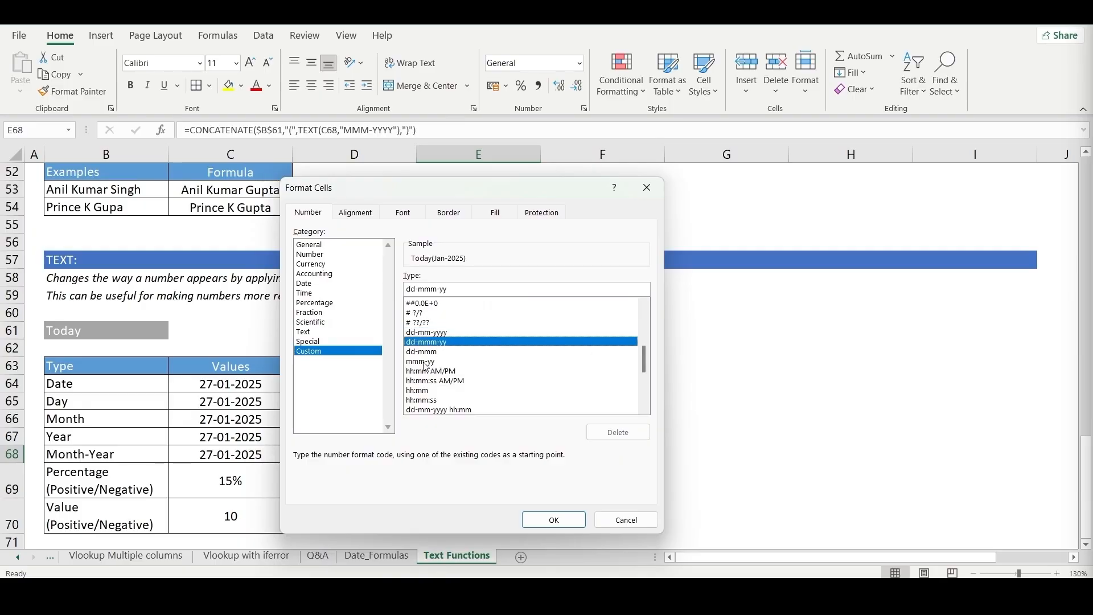
click(425, 353)
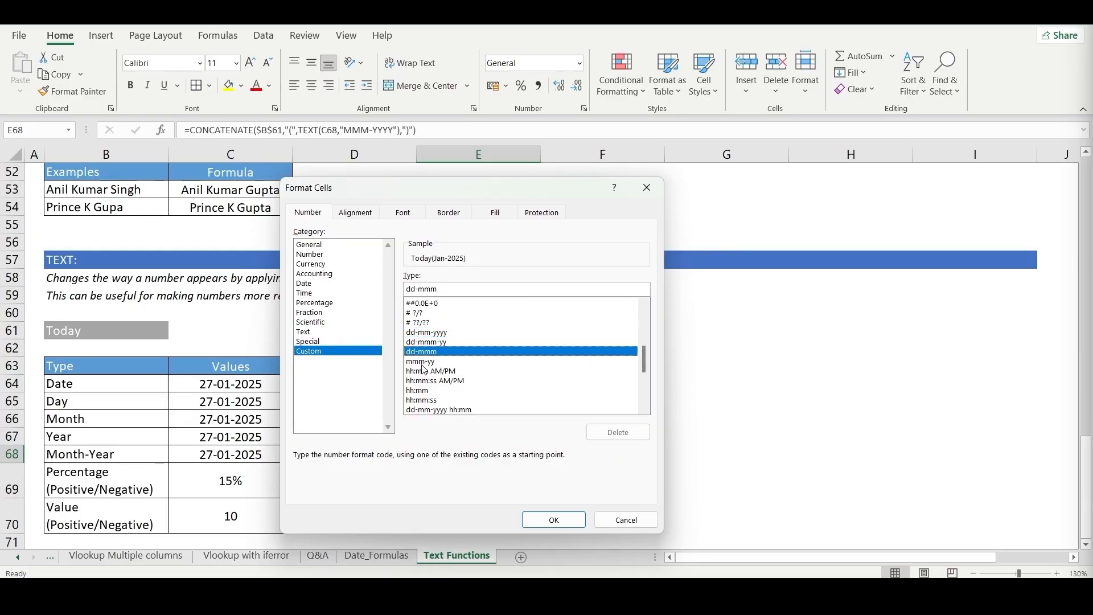
click(422, 363)
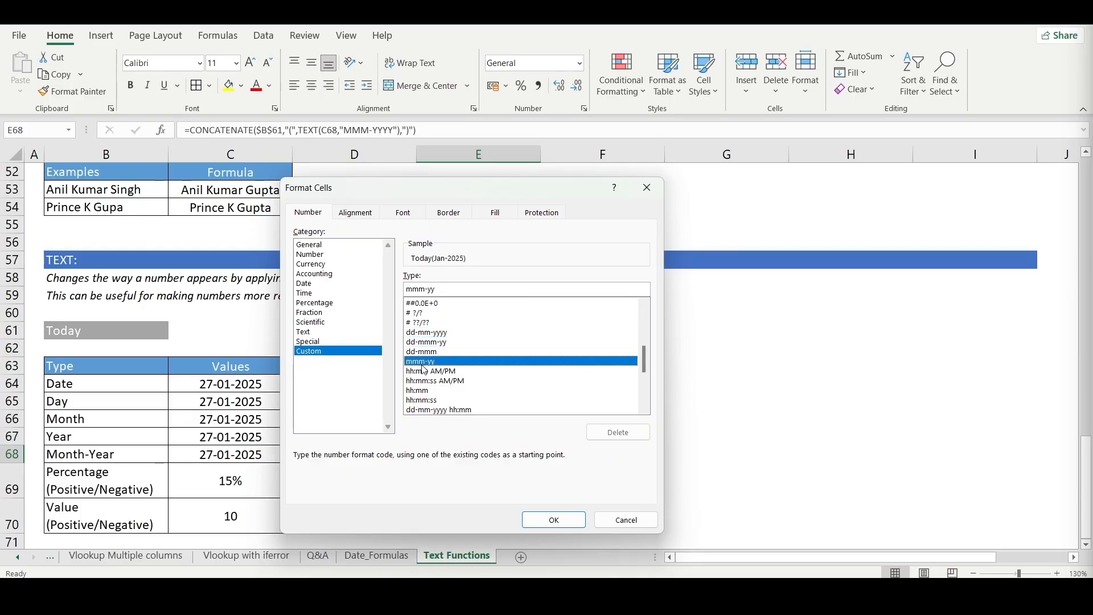
click(625, 519)
- Preview the custom formats dd-mmm-yy, dd-mmm and mmm-yy on the date in C64 without applying them
click(515, 430)
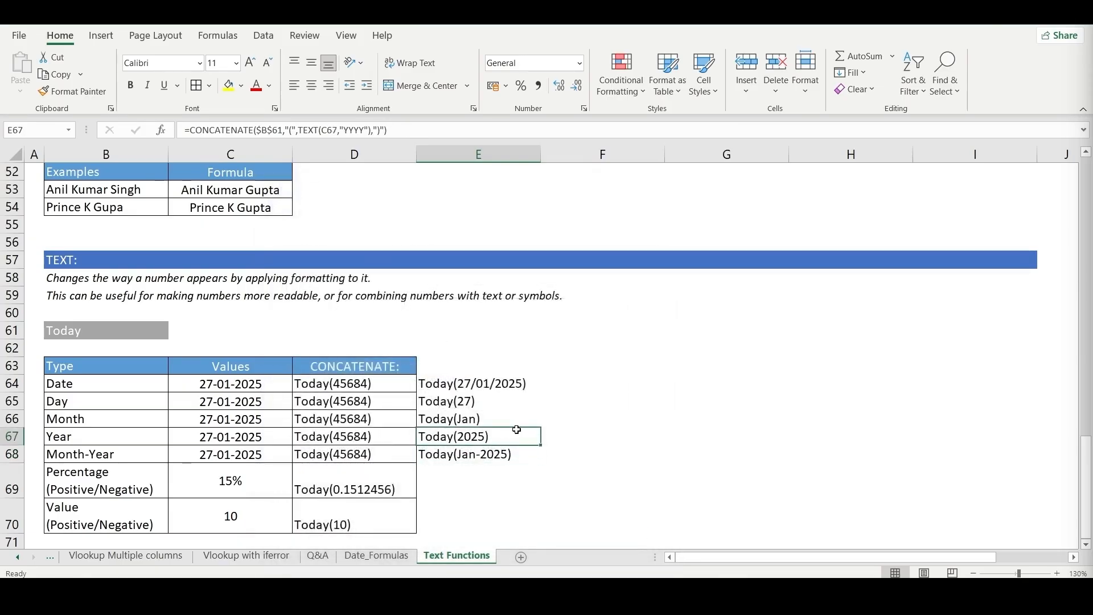
click(260, 387)
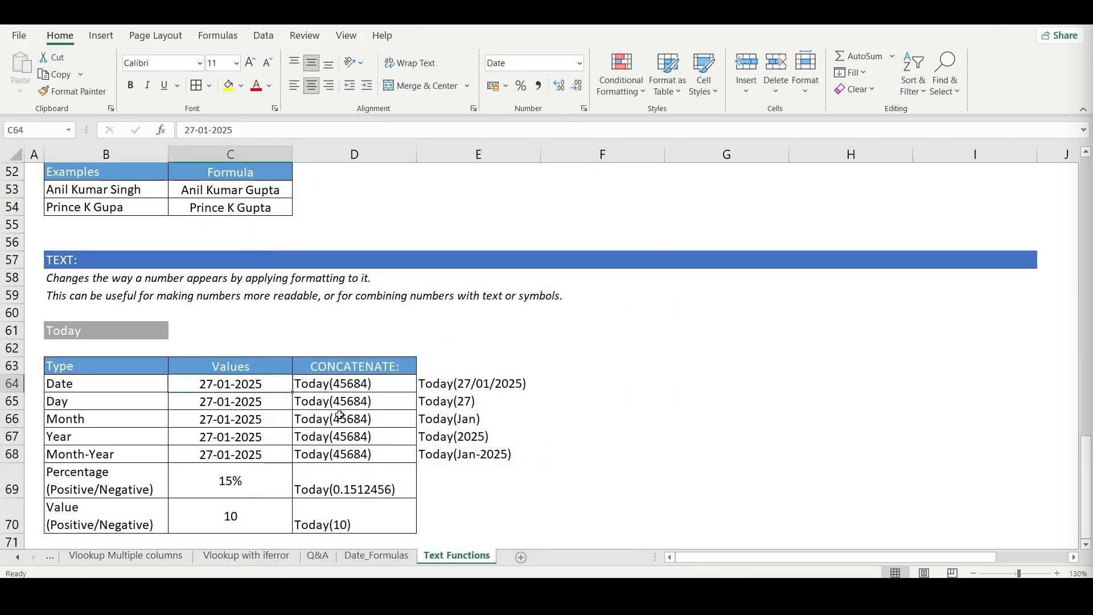
click(584, 108)
drag(438, 195, 355, 158)
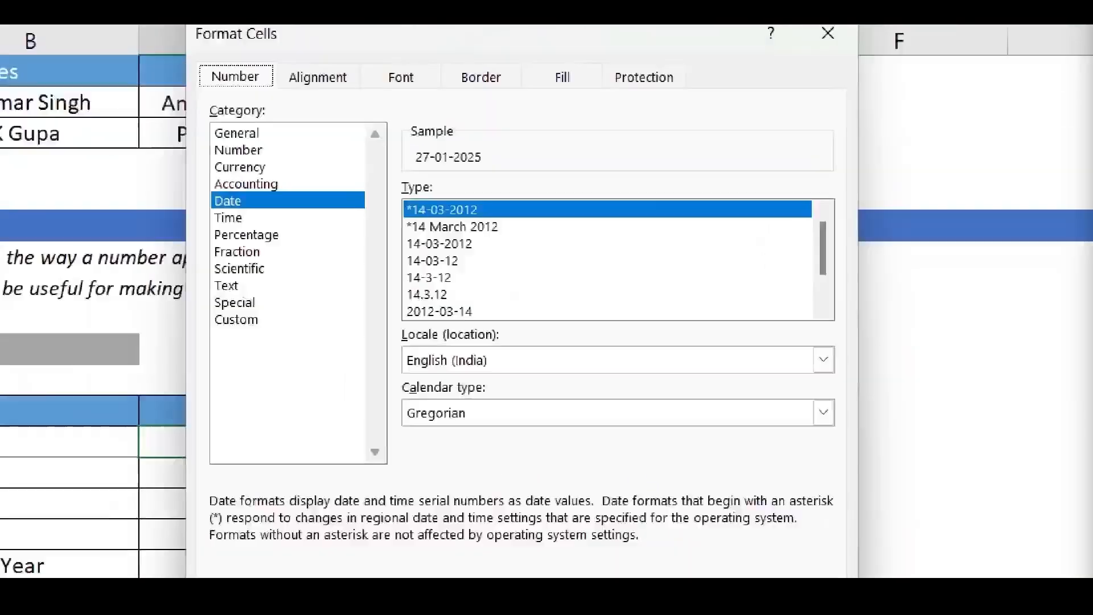
click(175, 285)
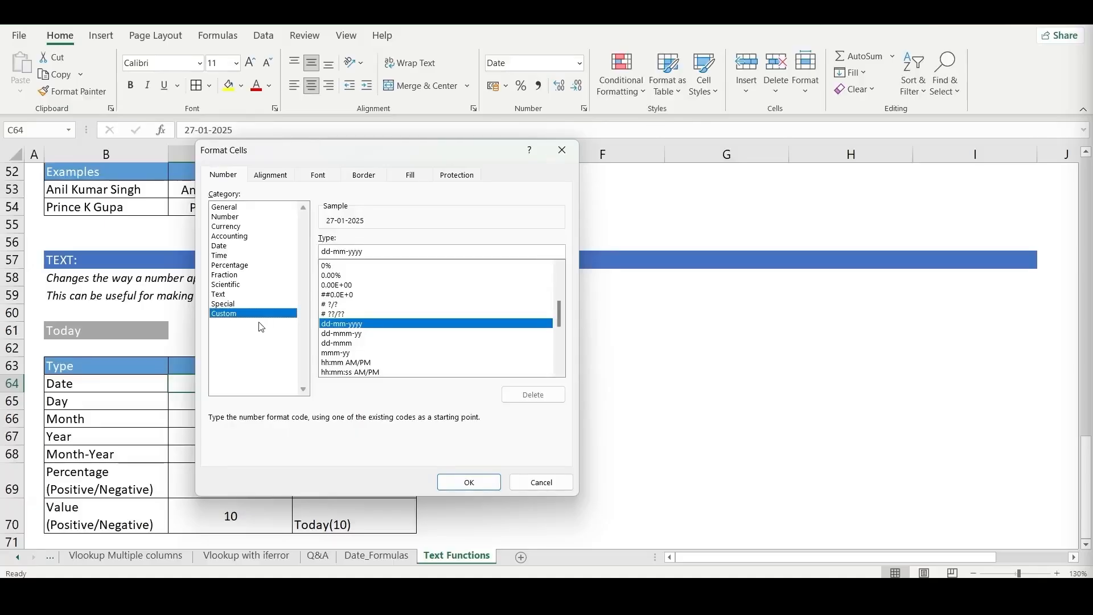
click(348, 334)
key(Down)
key(Down)
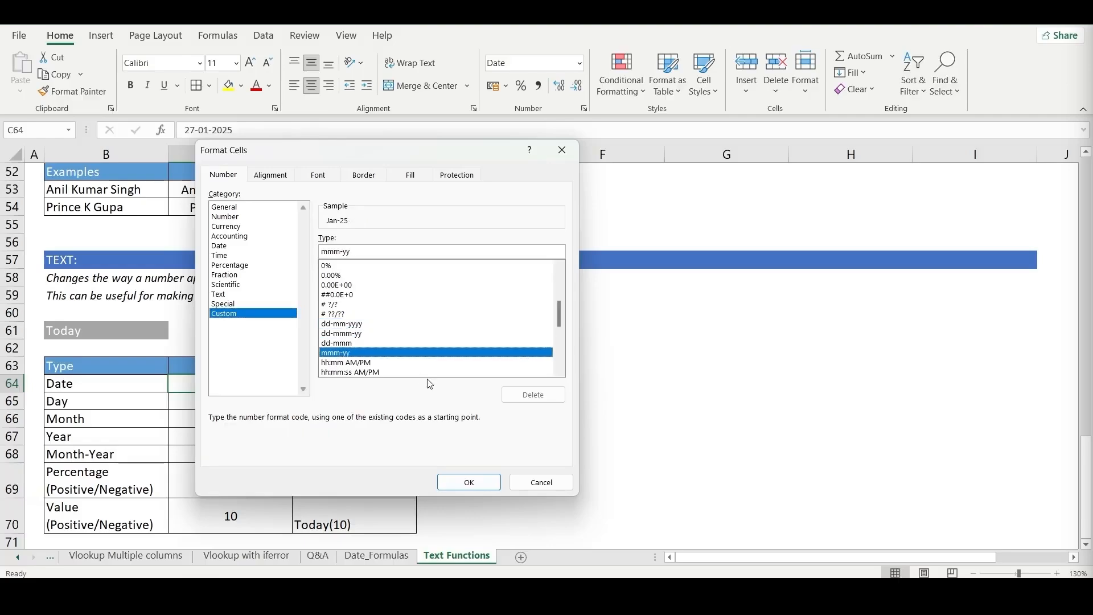
key(Up)
key(Up)
key(Up)
key(Down)
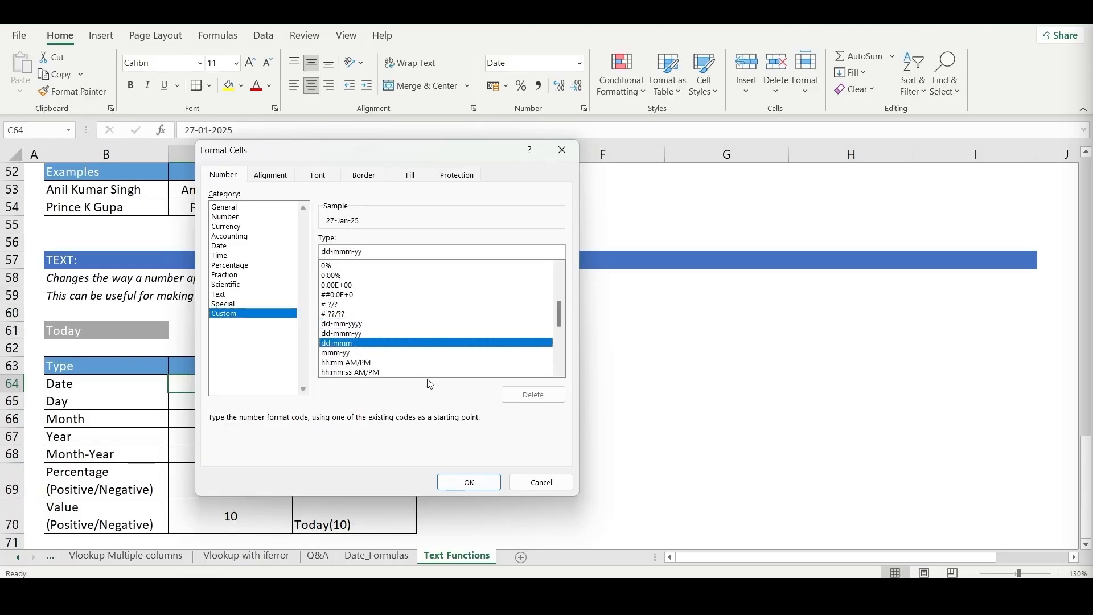
key(Down)
key(Down)
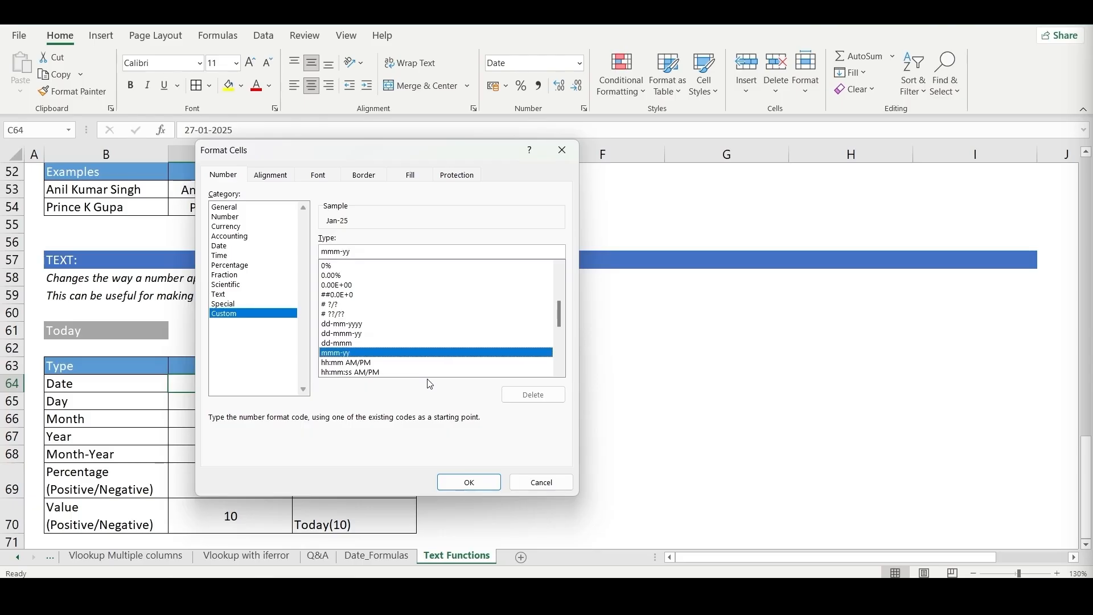
click(544, 480)
- Fill the formula down into E69 and change its TEXT format to "0%" for the Percentage row
scroll(304, 453, down, 1)
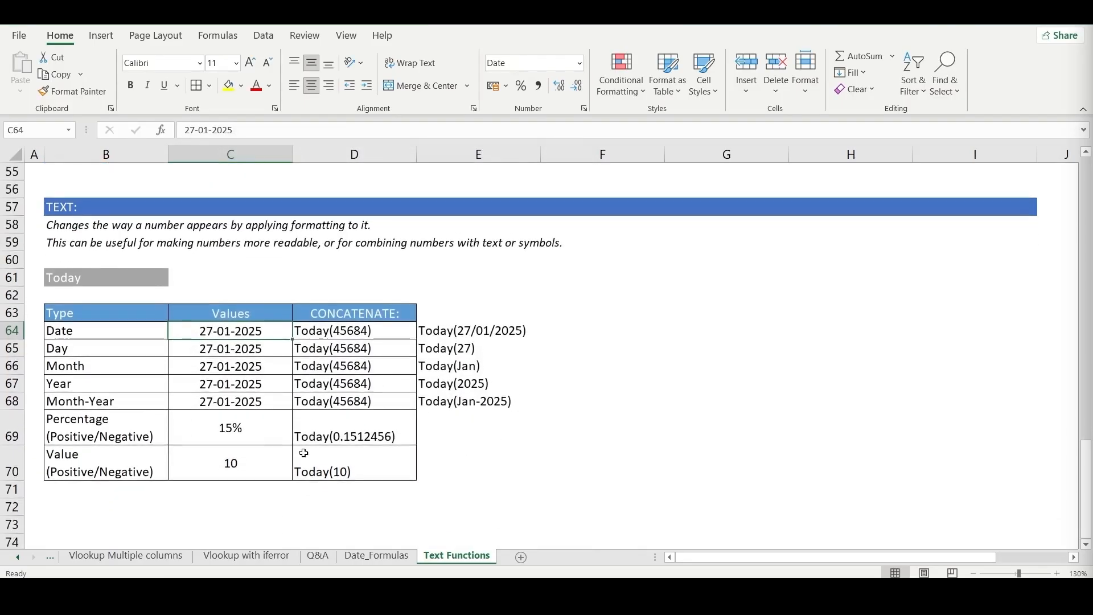
click(239, 431)
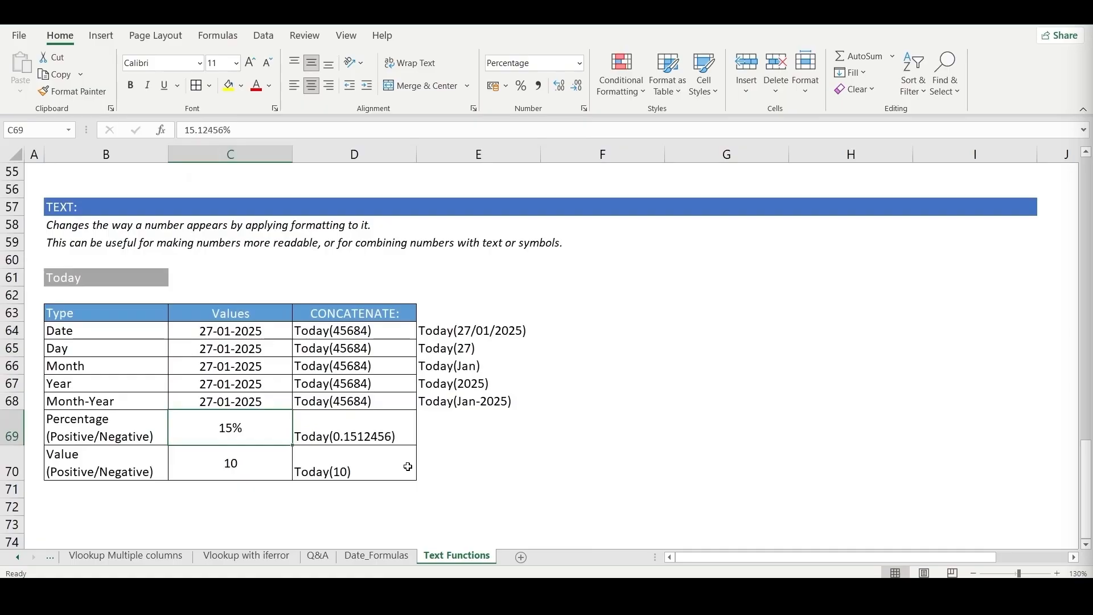
key(Right)
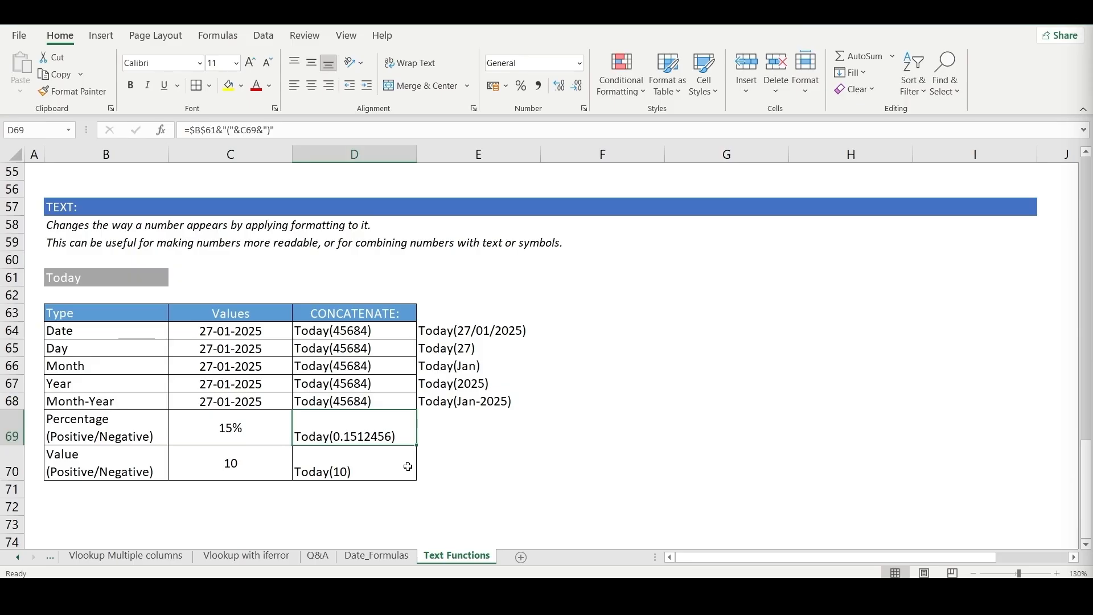
key(Right)
key(ctrl+d)
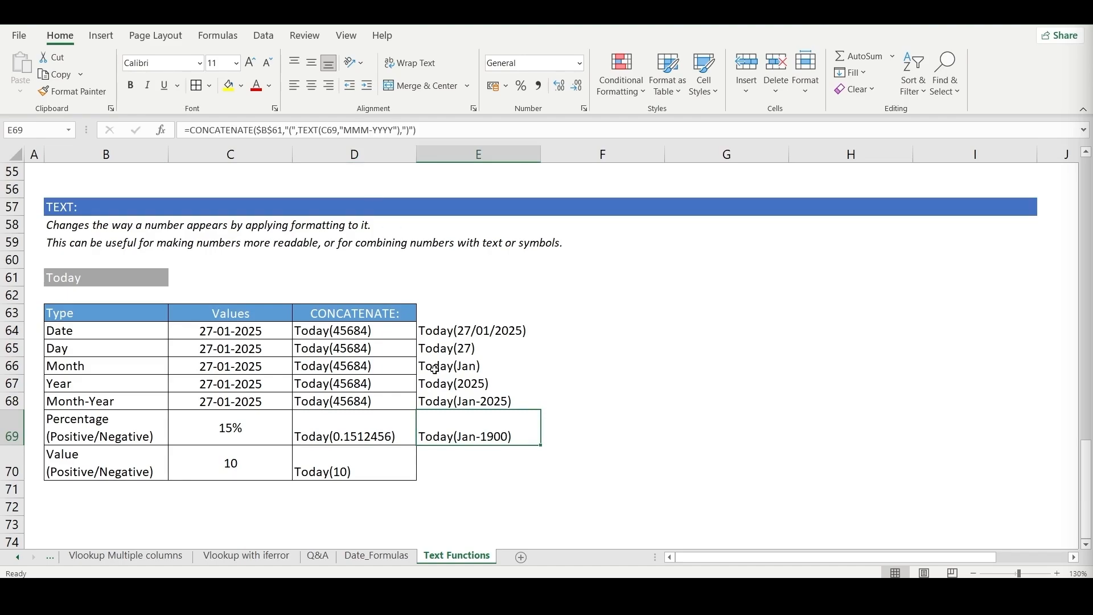
key(F2)
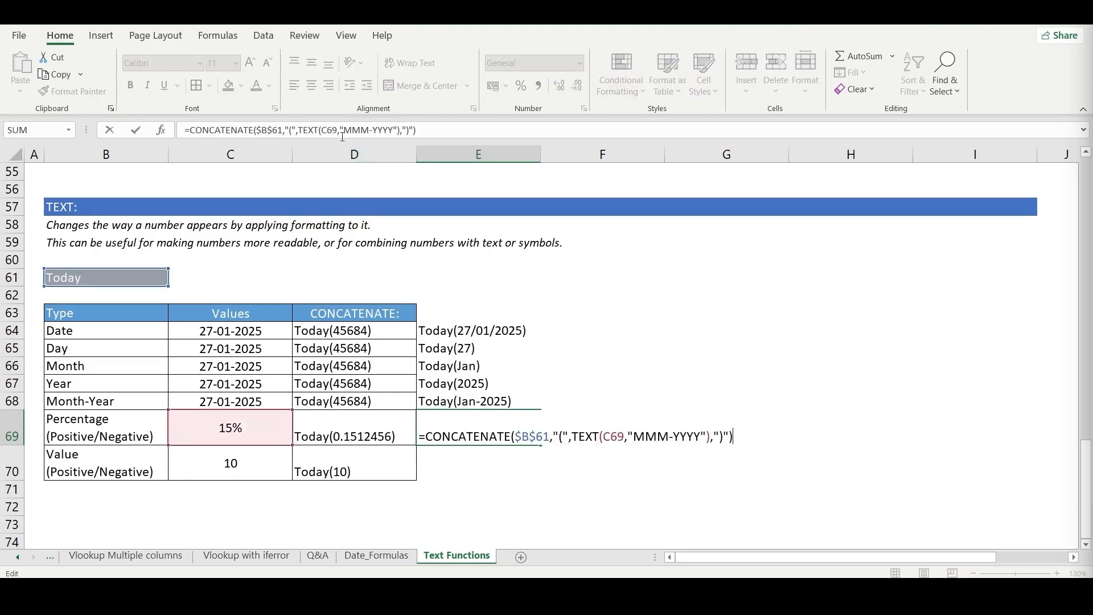
drag(343, 130, 398, 133)
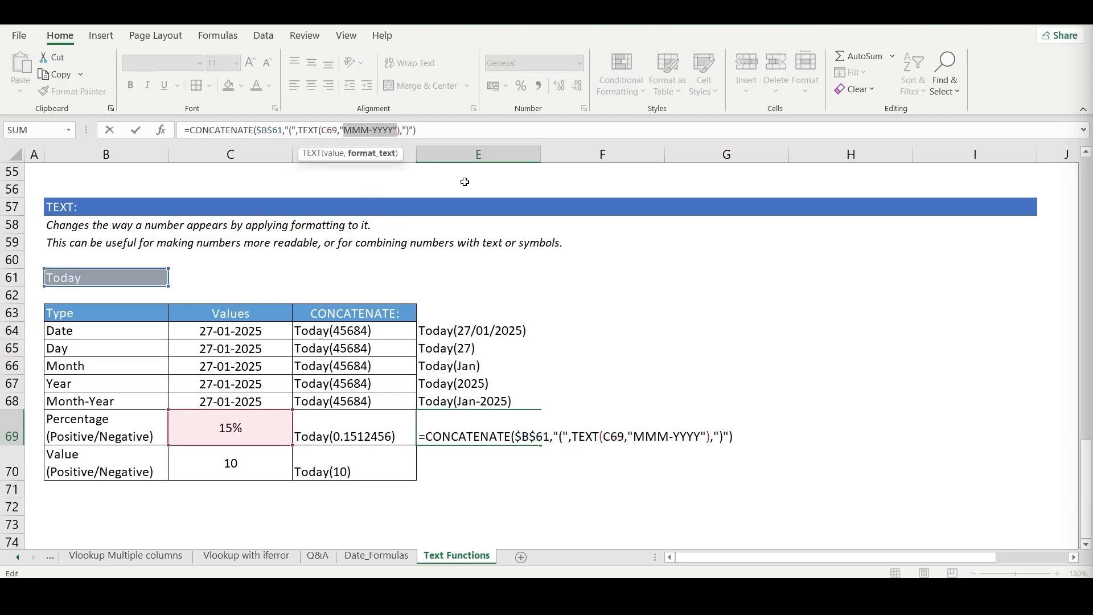
key(BackSpace)
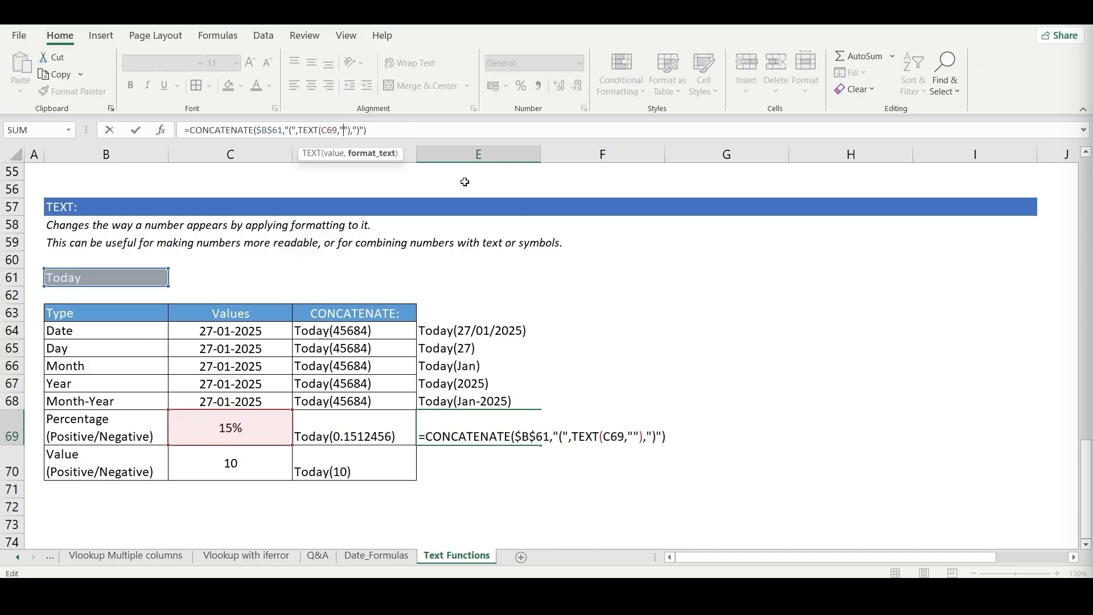
text(0%)
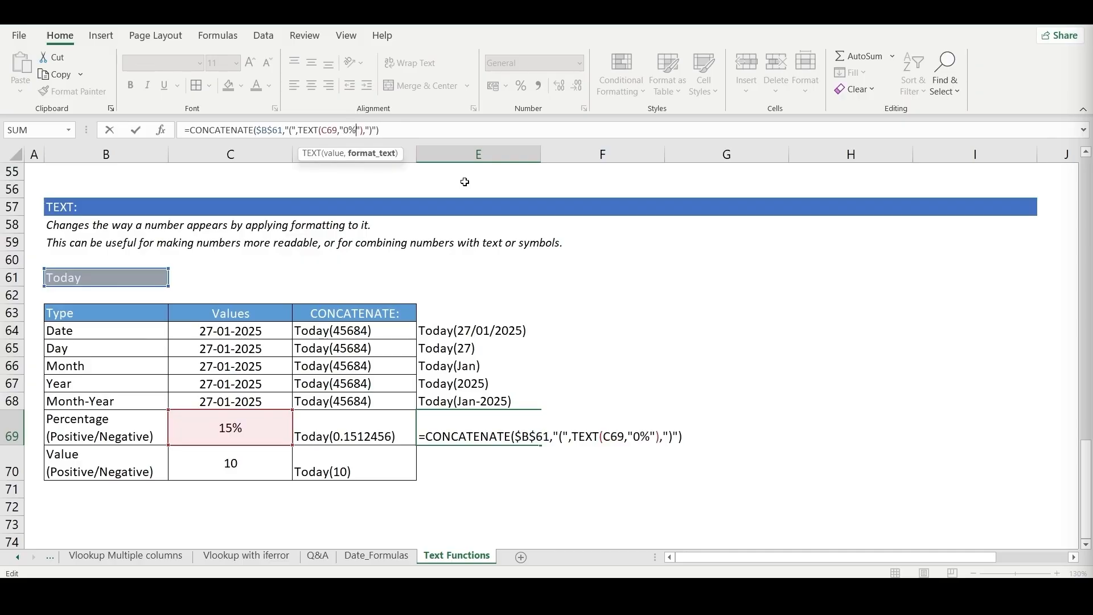
key(Return)
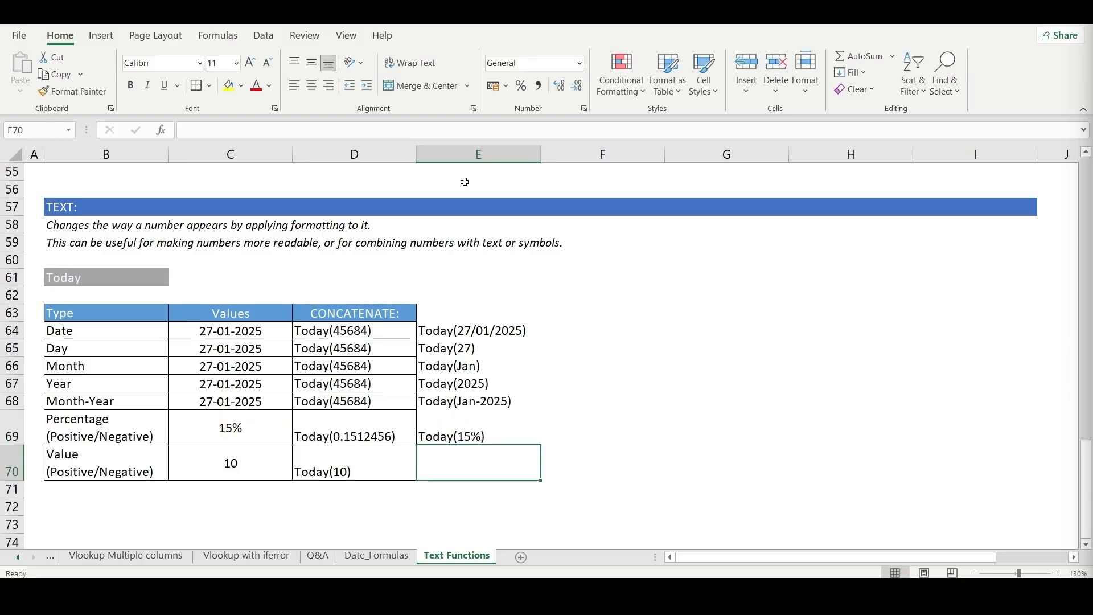
- Add one decimal place to the TEXT format in E69's formula, making it "0.0%"
key(Up)
key(F2)
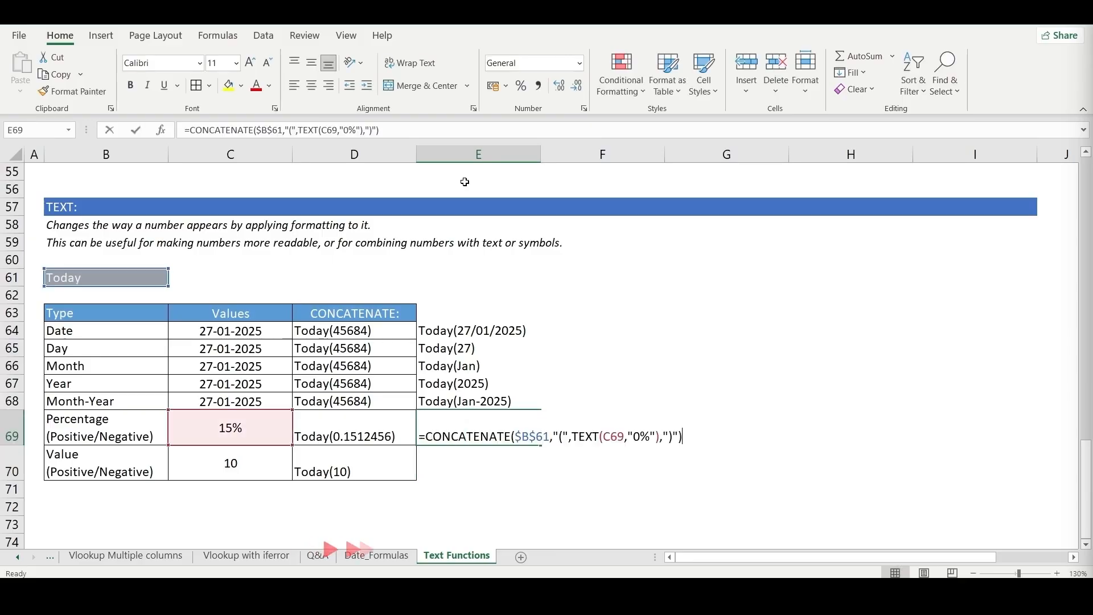
key(Left)
key(Left)
key(Left)
key(Left)
key(Left)
key(Left)
key(Left)
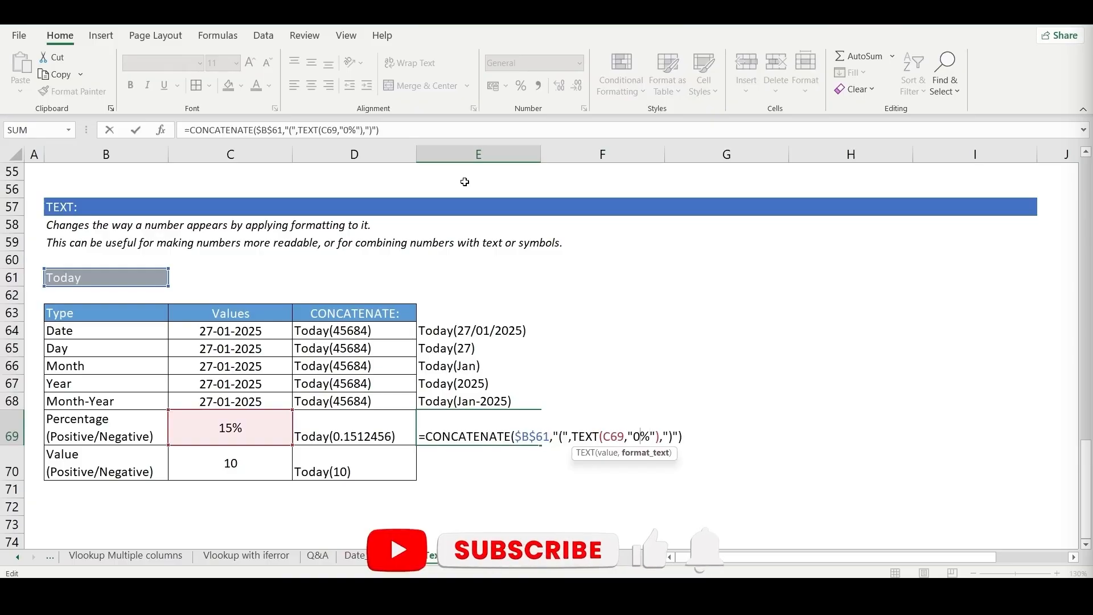
key(Left)
text(.0)
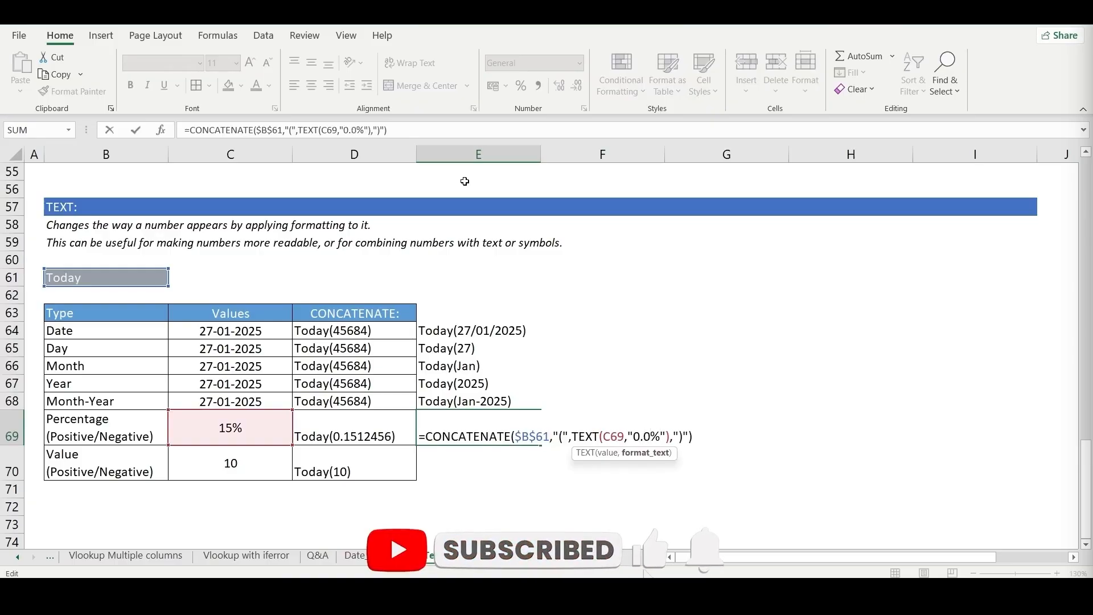
key(Return)
key(Up)
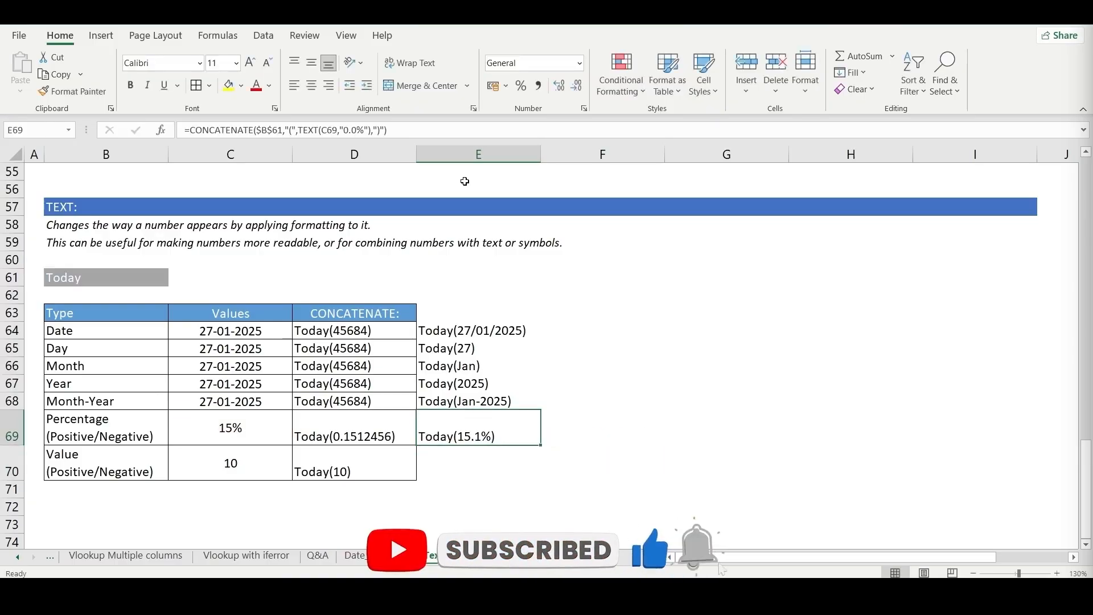
- Extend the TEXT format in E69's formula to two decimal places, making it "0.00%"
click(361, 138)
text(0)
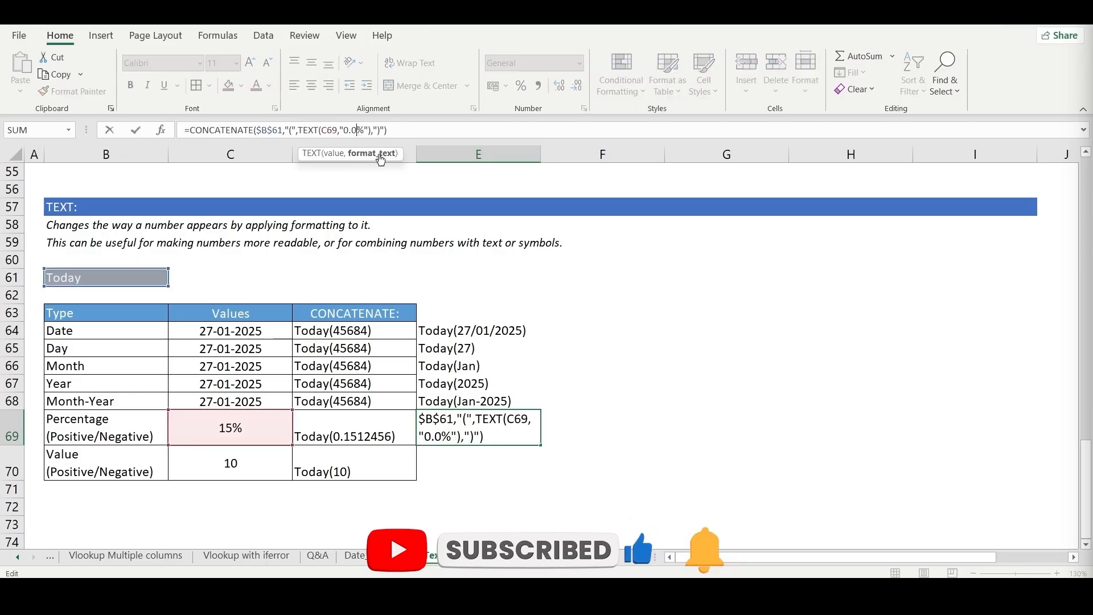
key(Return)
key(Up)
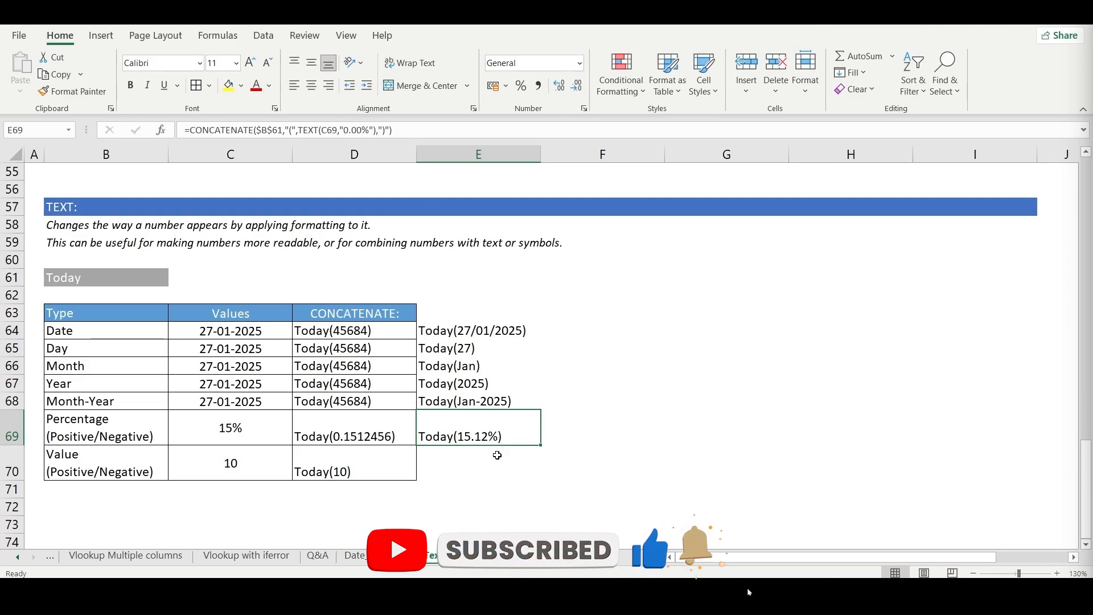
- Change E69's TEXT format to "+0.00%;-0.00%" so positive and negative percentages carry their sign
double_click(504, 439)
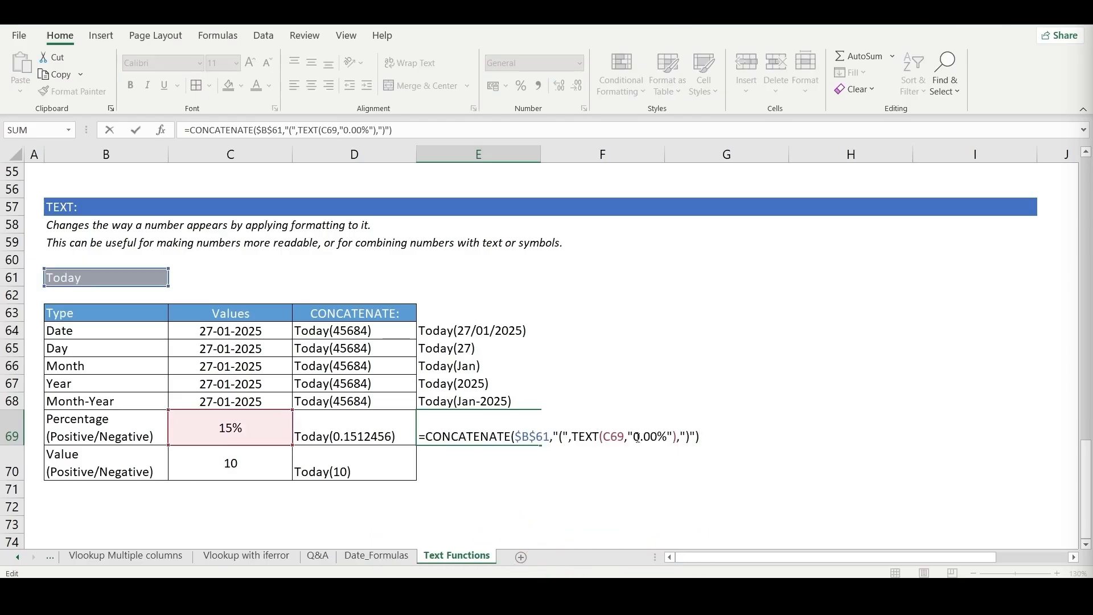
drag(634, 437, 667, 436)
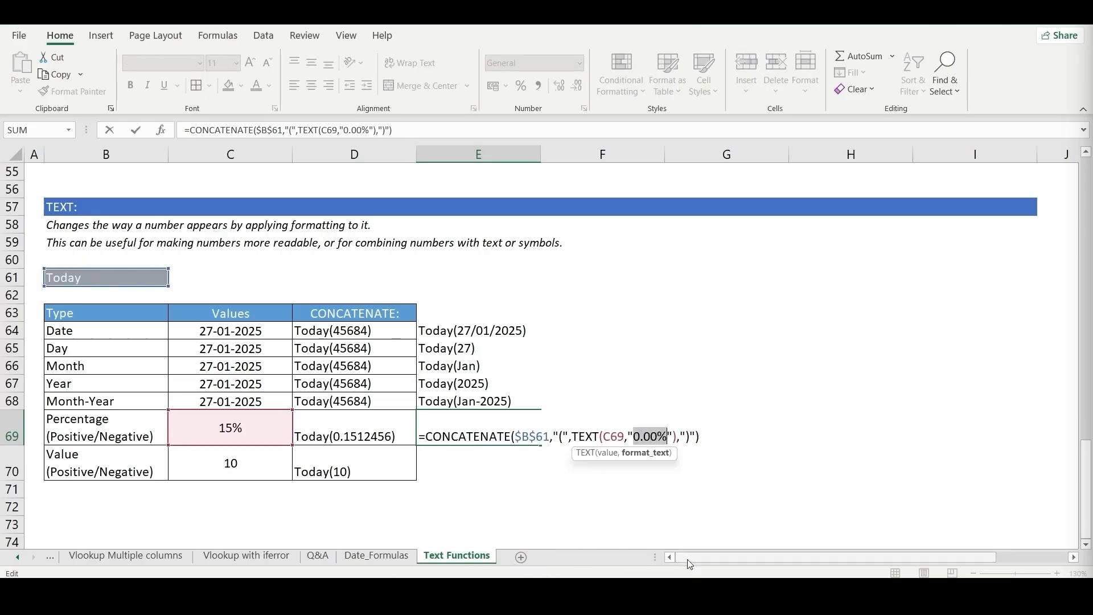
key(Right)
text(;)
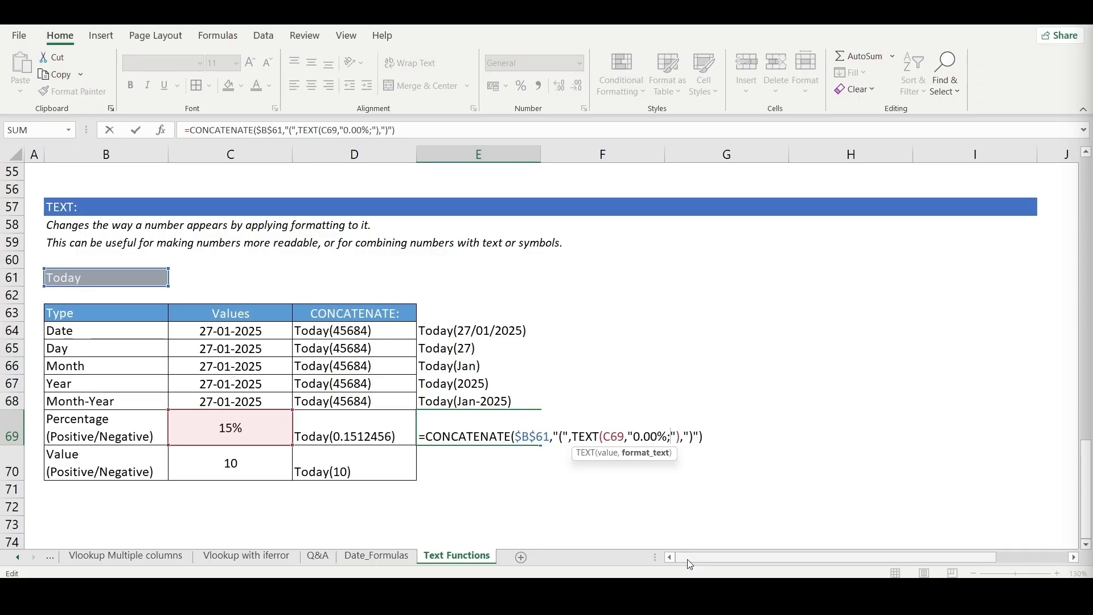
text(-0.00%)
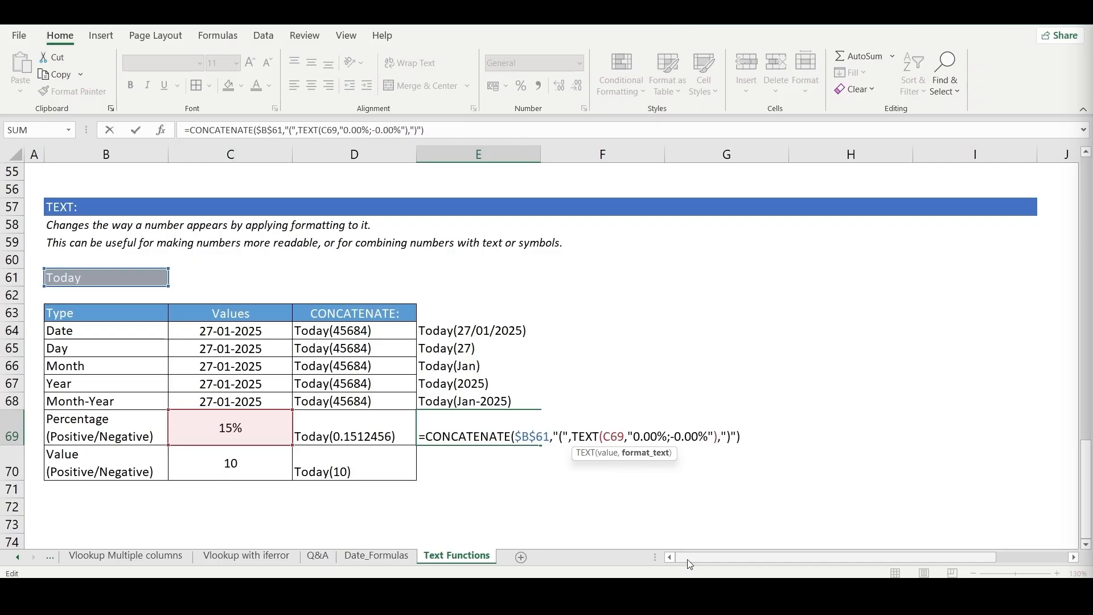
click(634, 434)
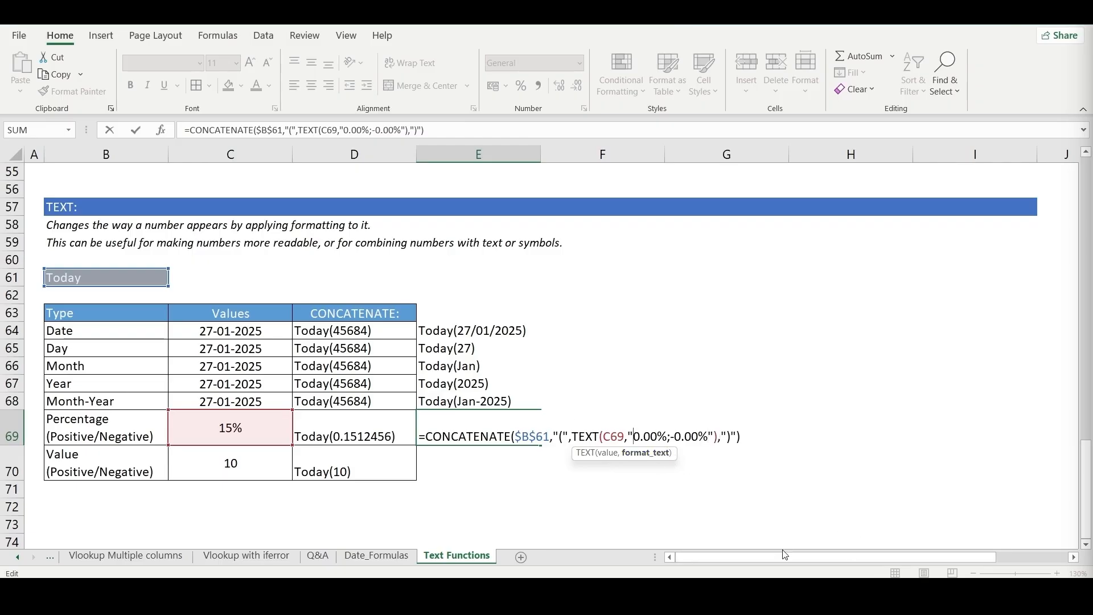
text(+)
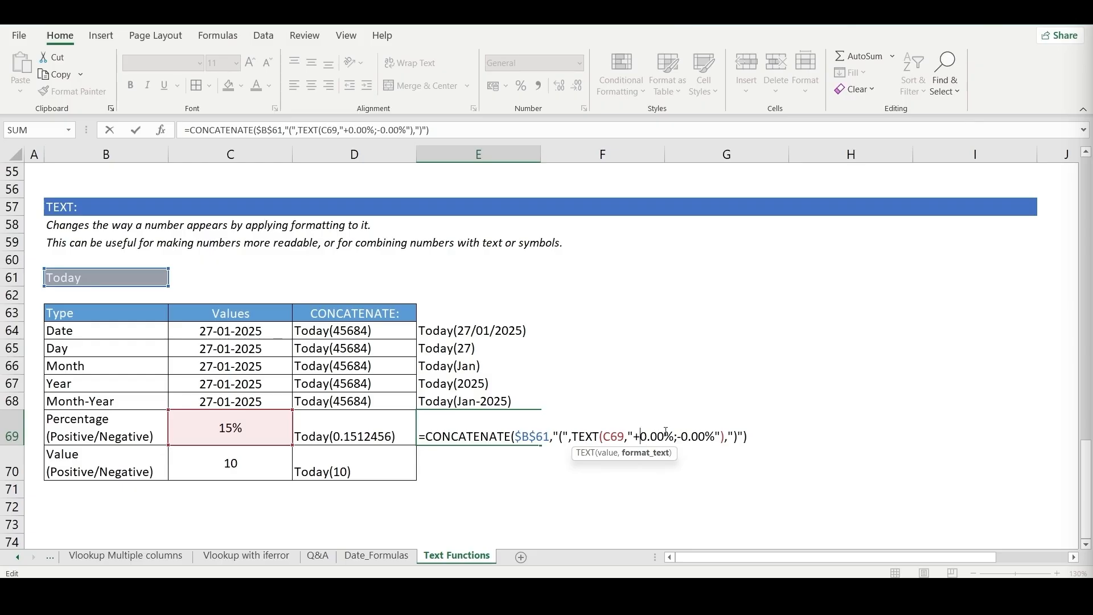
key(Return)
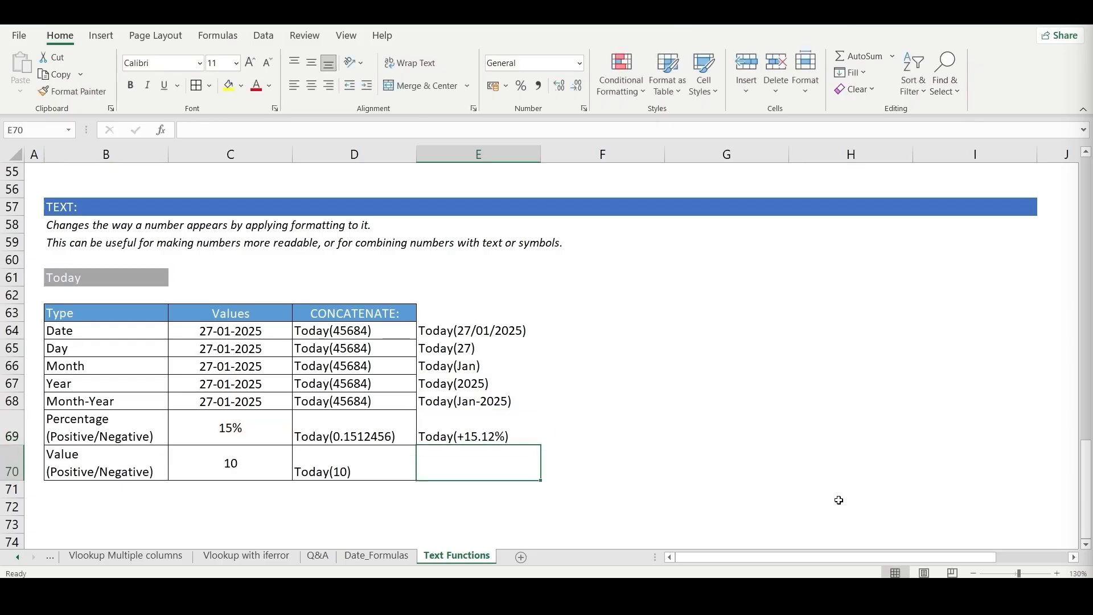
key(Up)
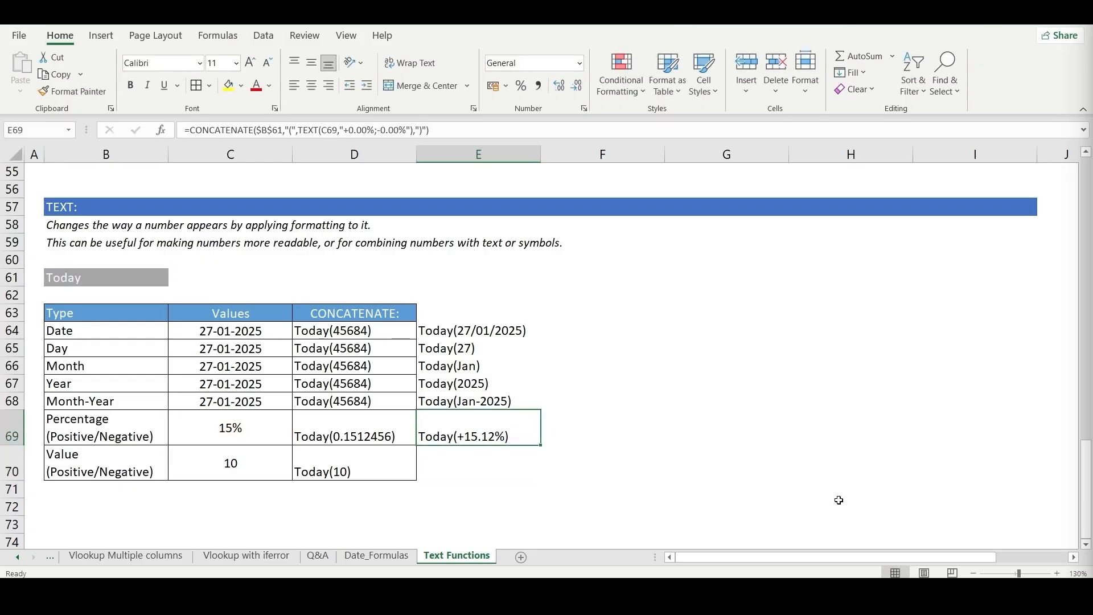
- Make the percentage in C69 negative, -15.12456%, and check the formatted text in E69
key(Left)
key(Left)
key(F2)
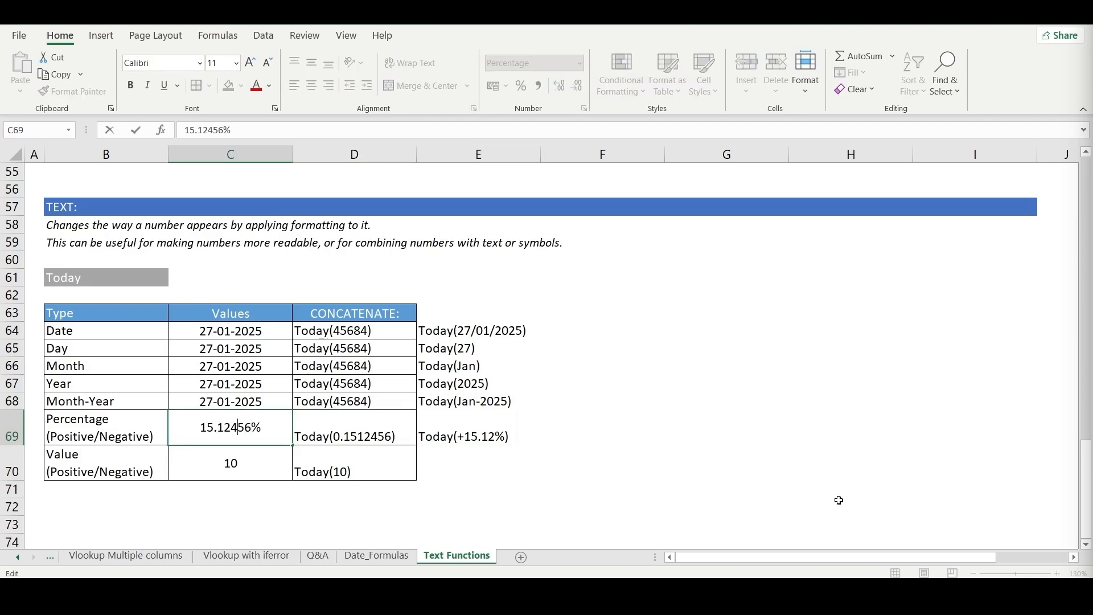
text(-)
key(Return)
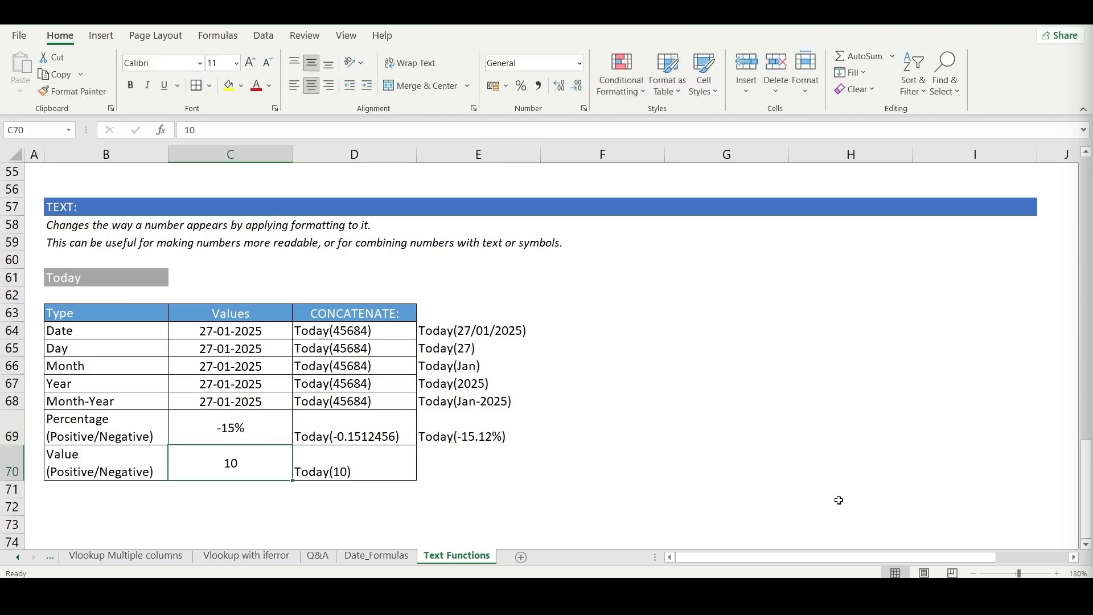
key(Up)
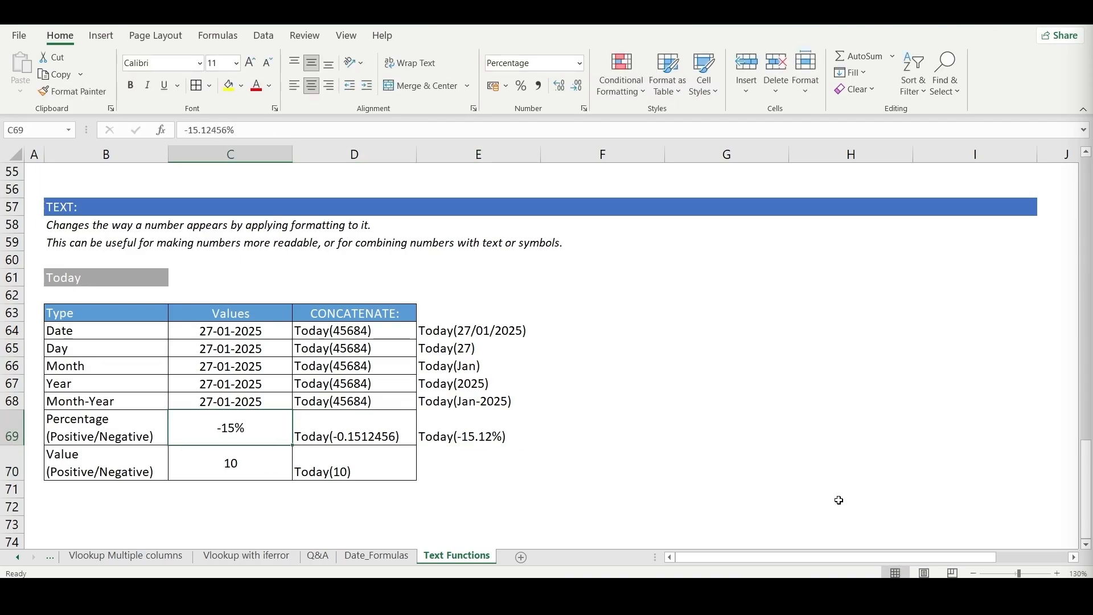
key(Right)
key(Right)
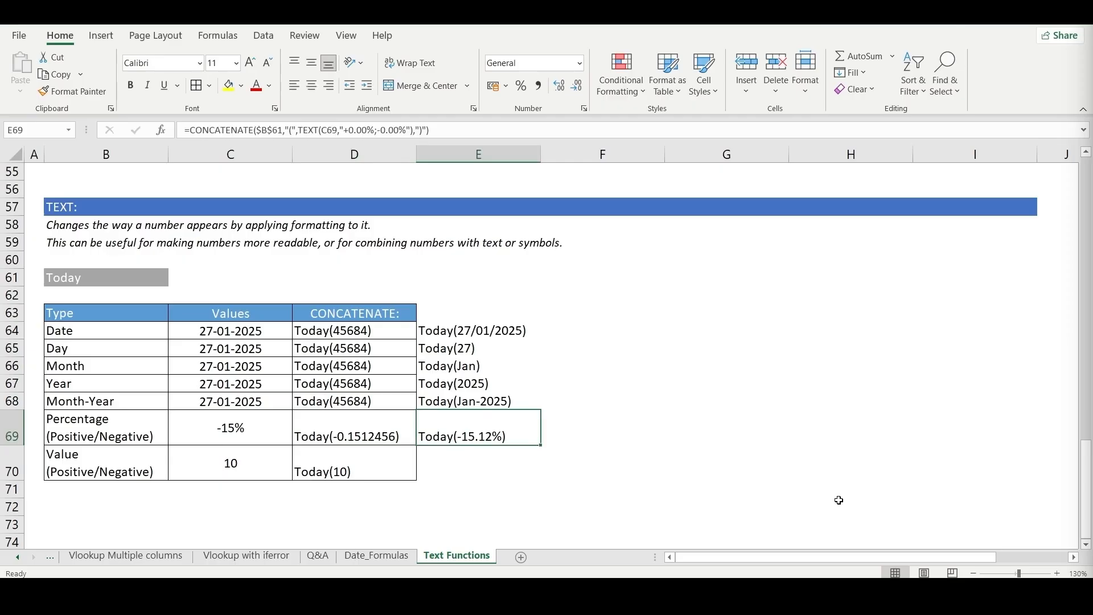
- Fill the formula down into E70 and change its TEXT format to "+0;-0" for the Value row
key(Down)
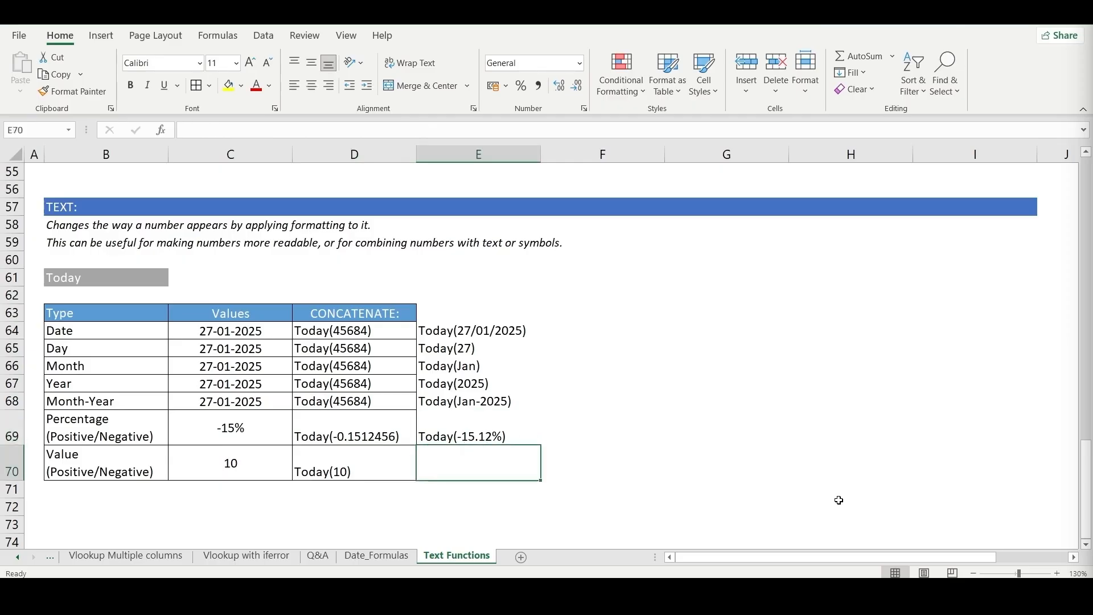
key(ctrl+d)
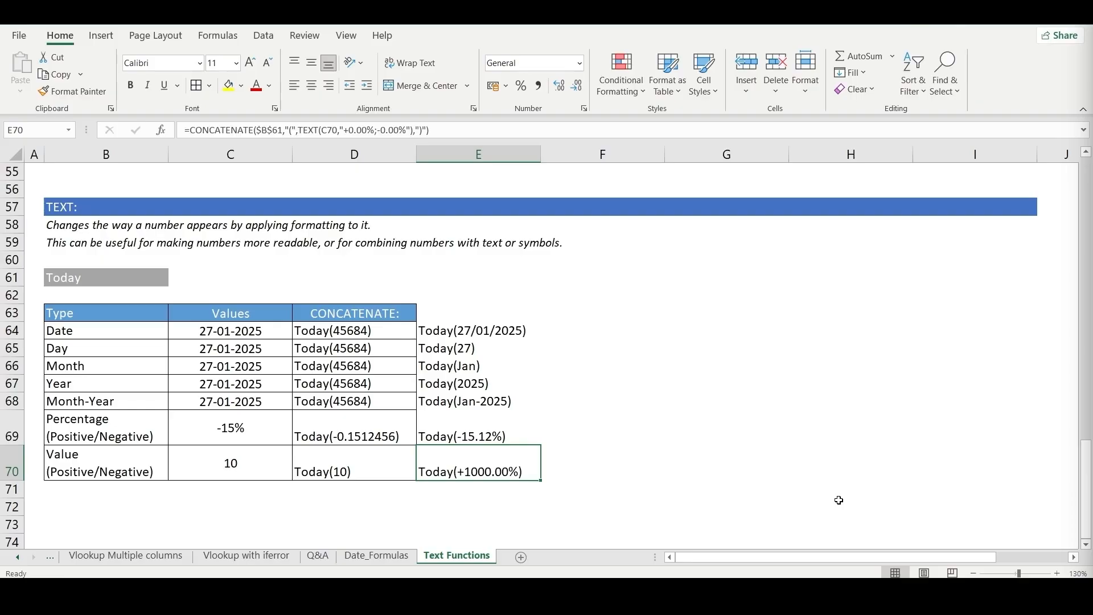
key(F2)
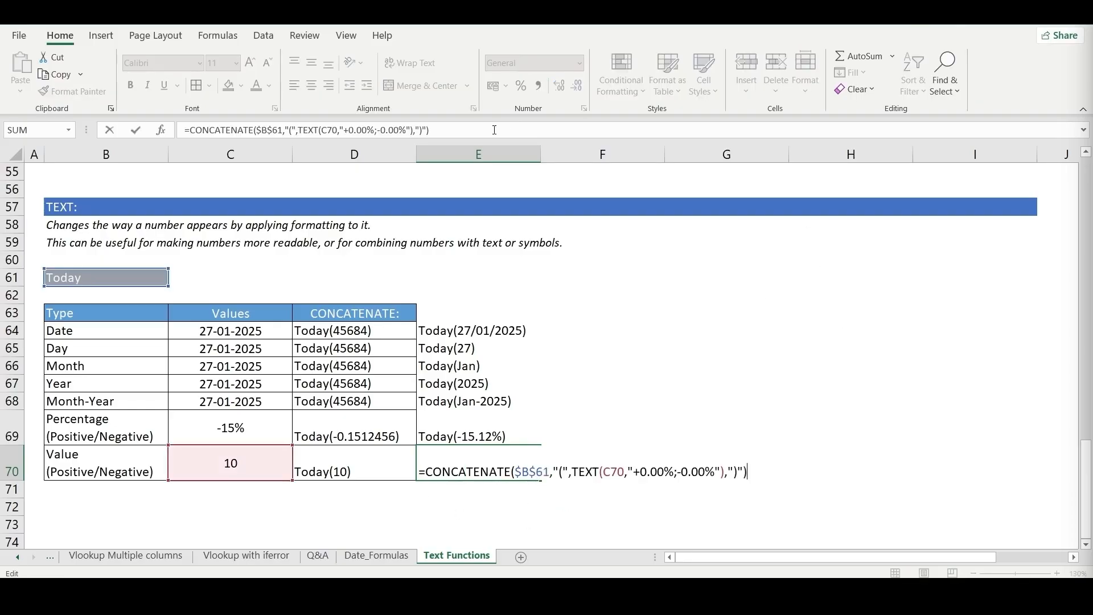
click(416, 133)
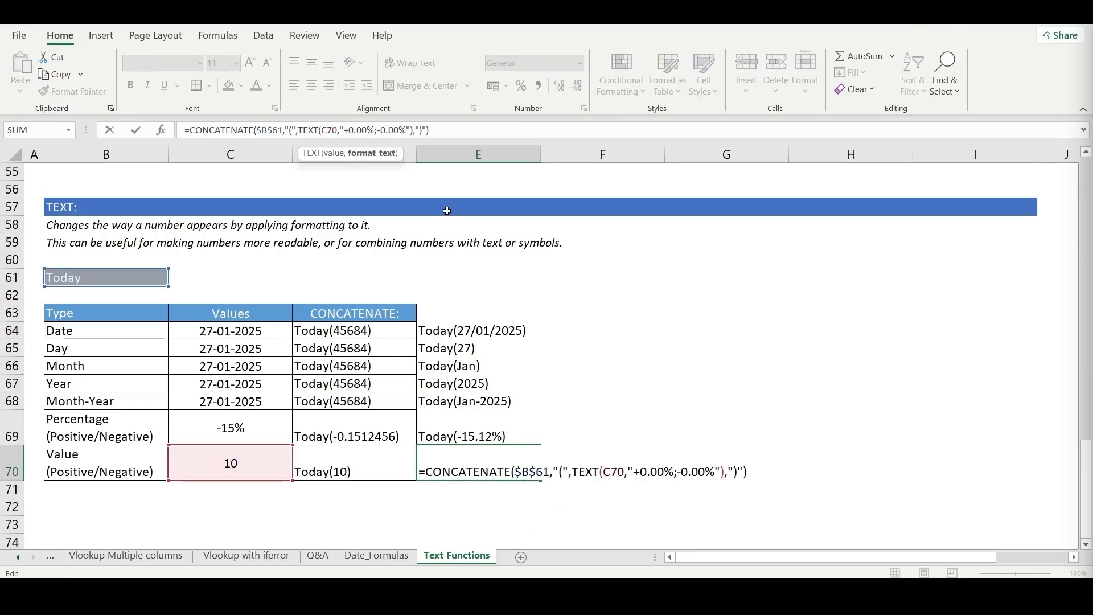
key(BackSpace)
key(BackSpace)
key(Left)
key(Left)
key(Left)
key(Left)
key(Left)
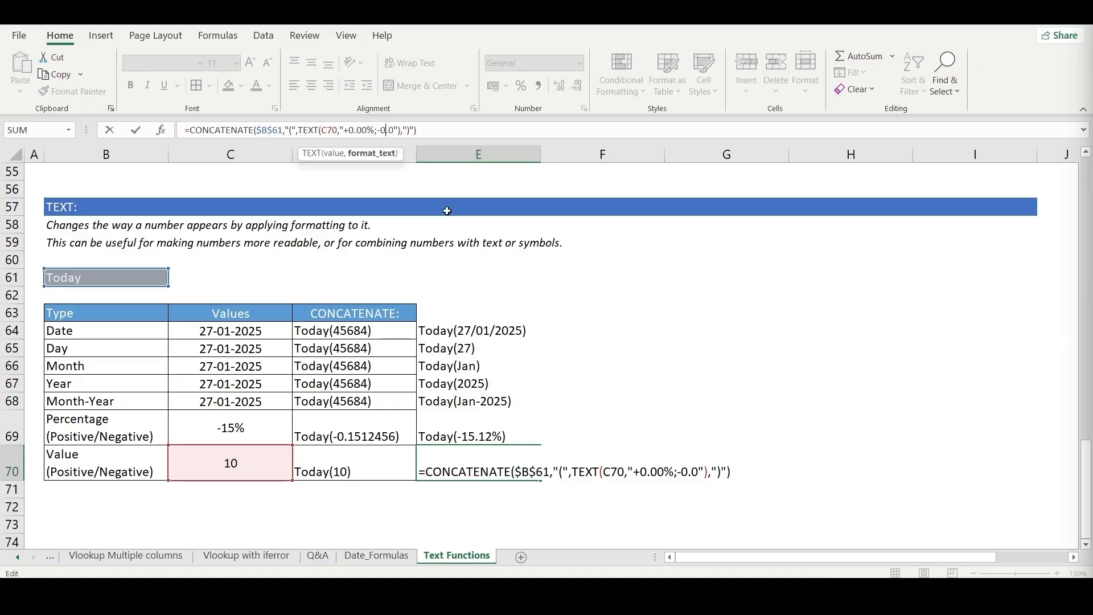
key(BackSpace)
key(BackSpace)
key(BackSpace)
key(BackSpace)
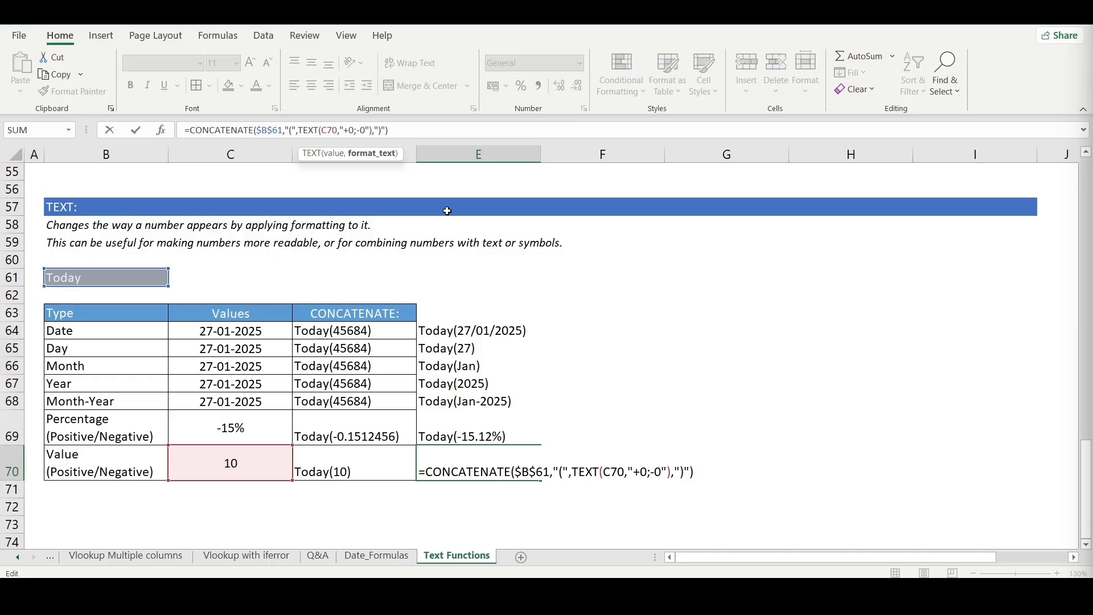
key(Return)
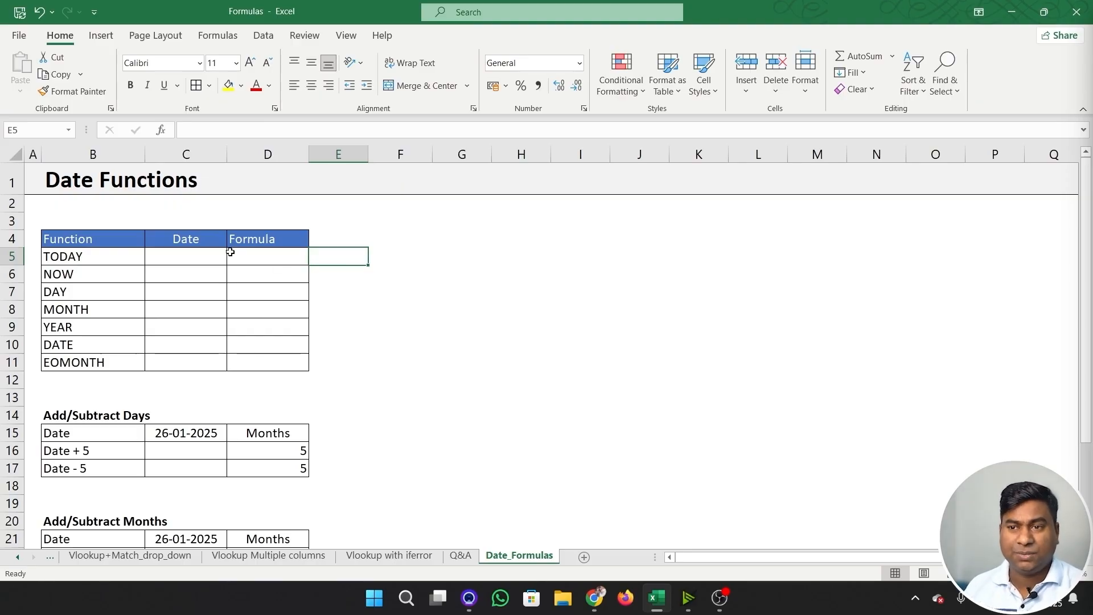
- Enter =TODAY() in D5 of the Date Functions table
click(251, 255)
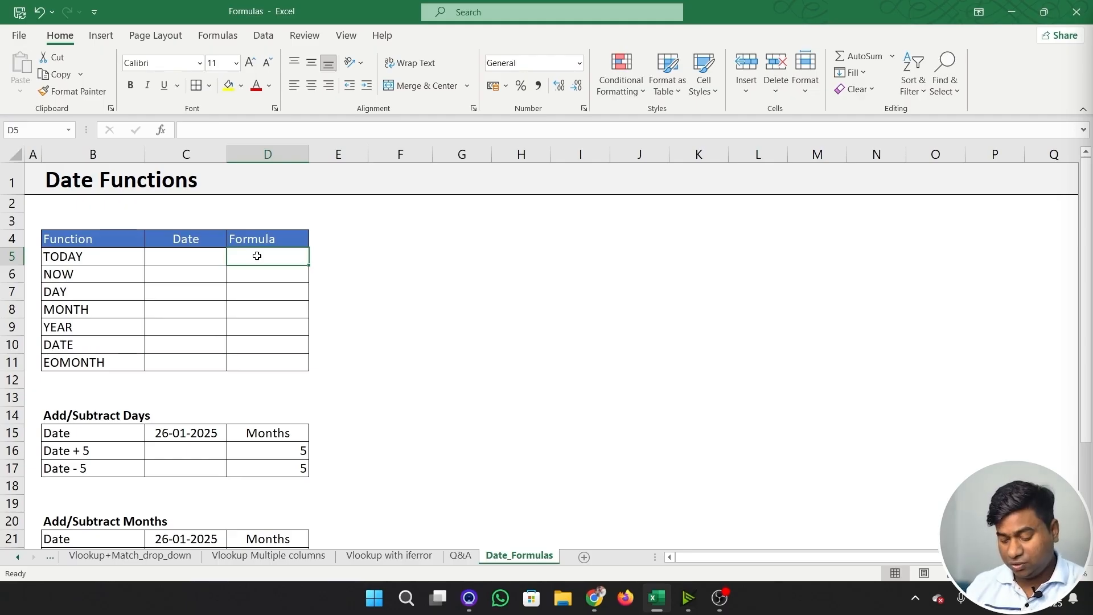
text(=to)
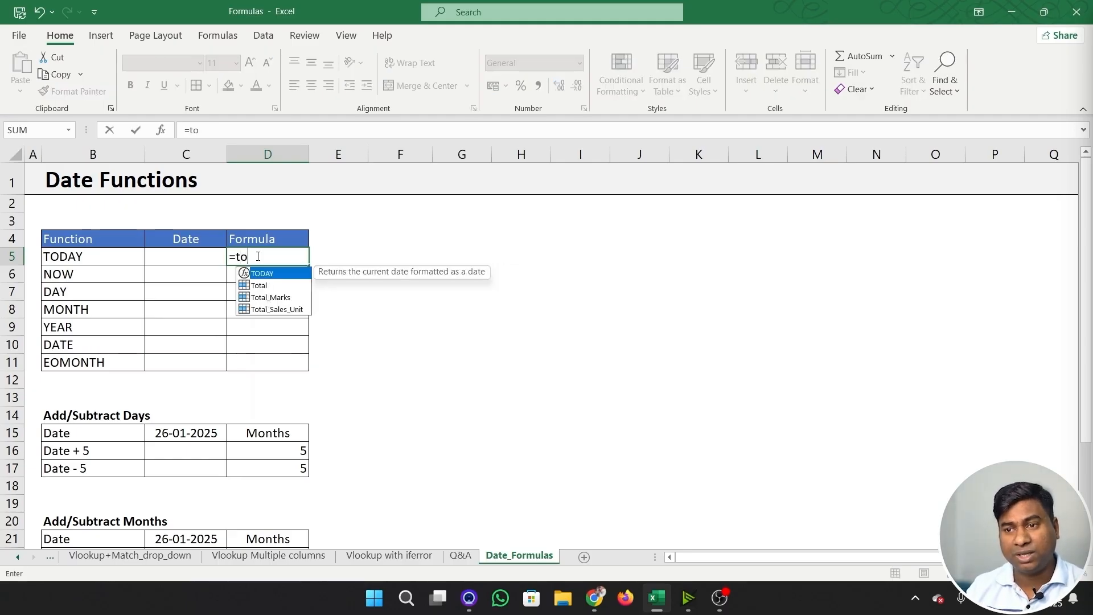
text(da)
key(Tab)
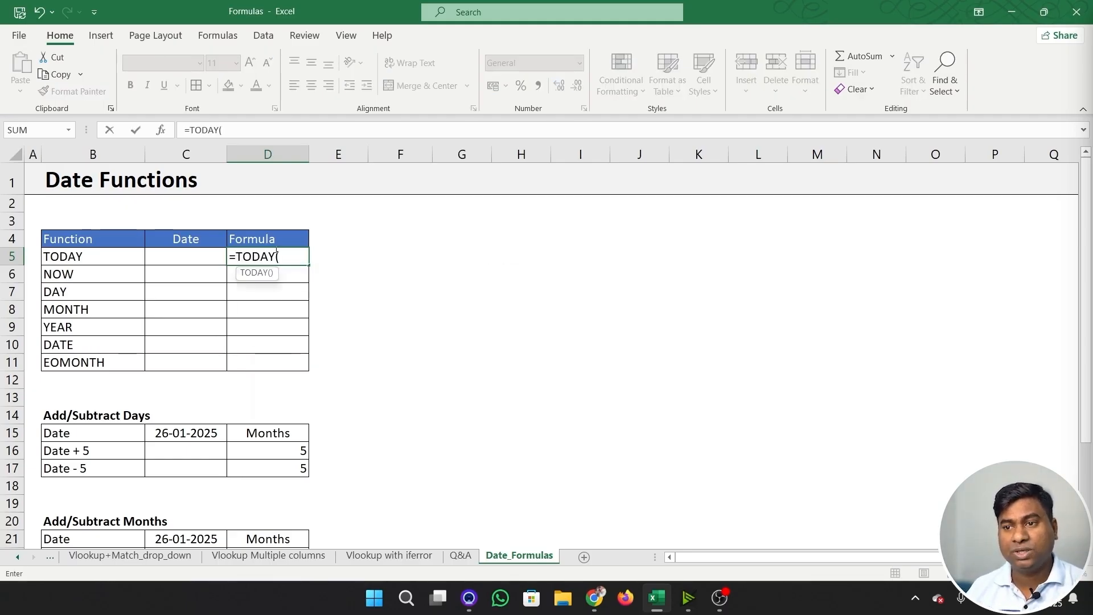
text())
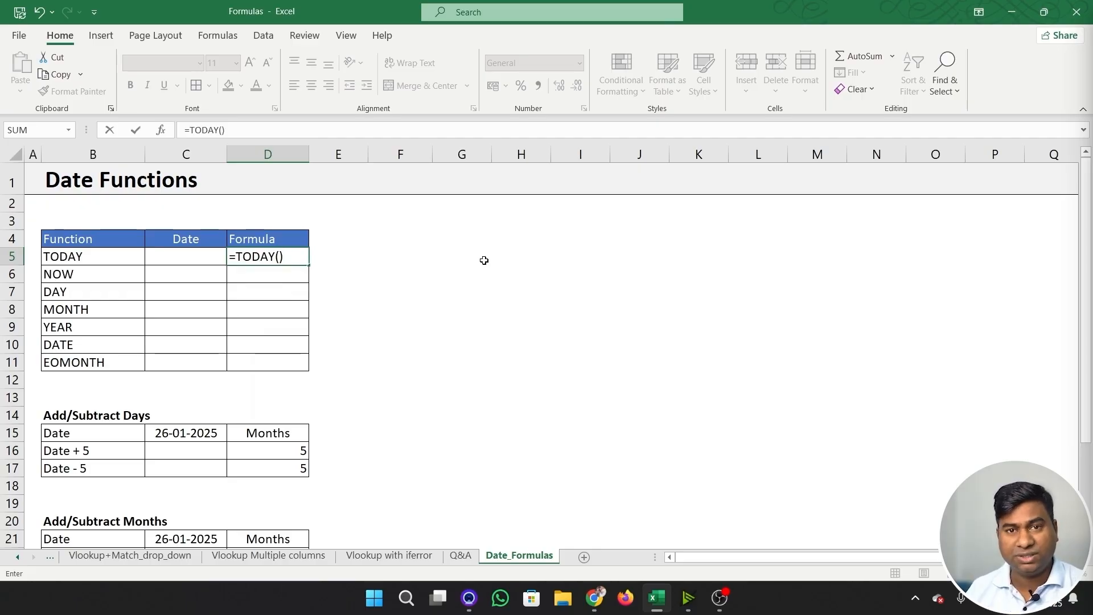
key(Return)
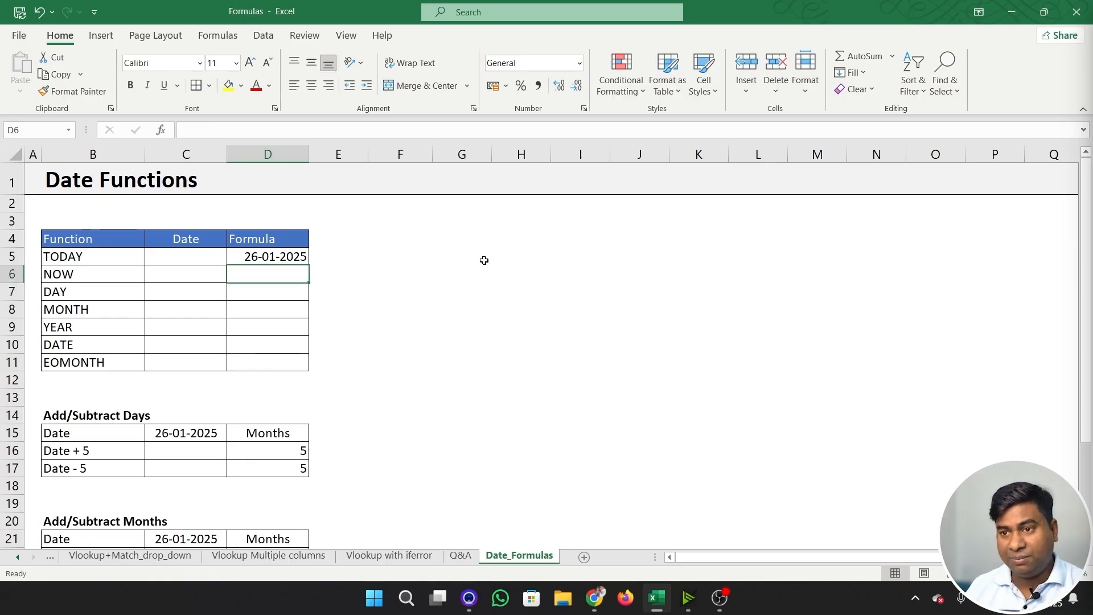
- Enter =NOW() in D6 and widen column D enough to fit the date and time
text(=now)
key(Tab)
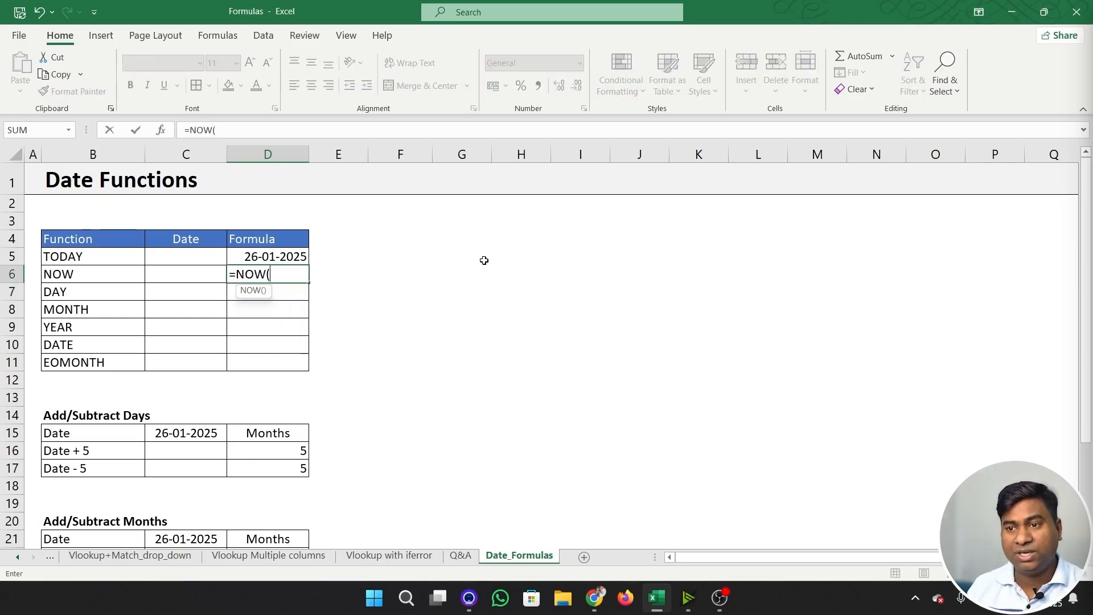
text())
key(Return)
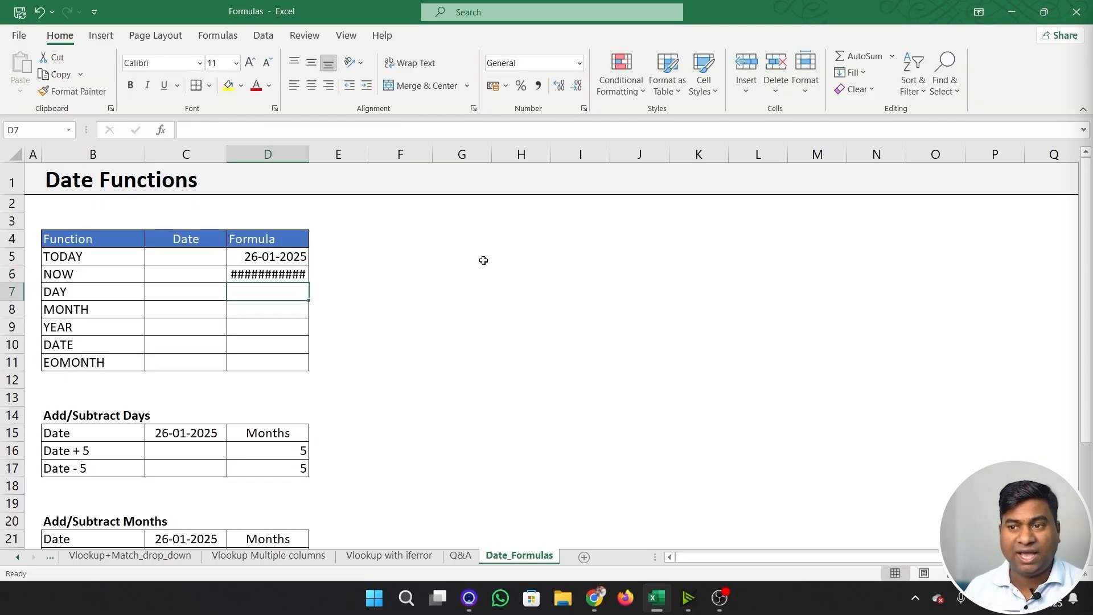
drag(309, 157, 337, 155)
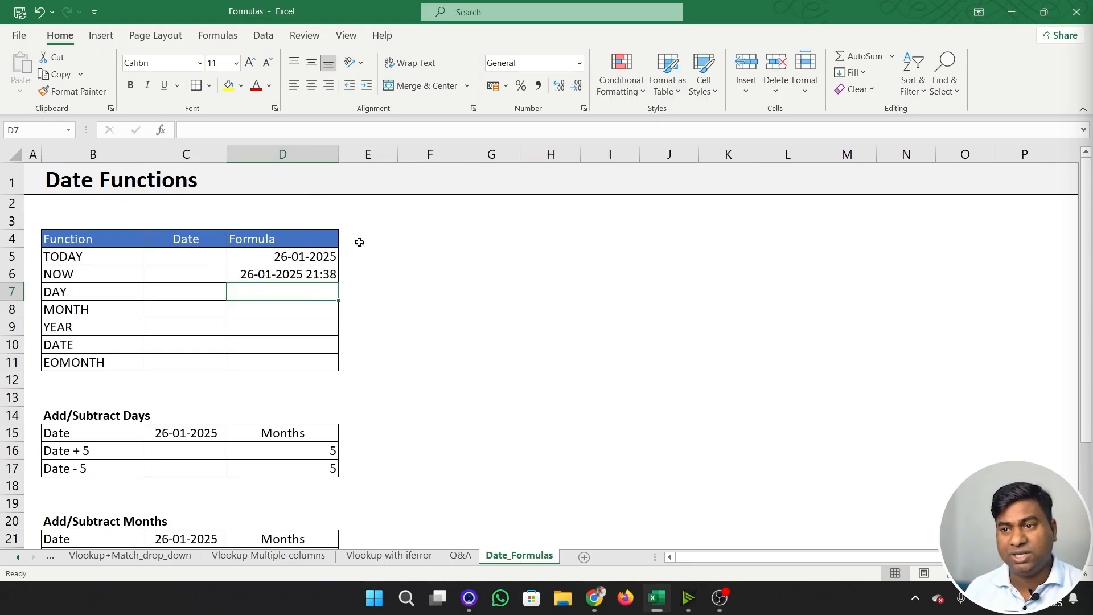
click(333, 341)
click(286, 275)
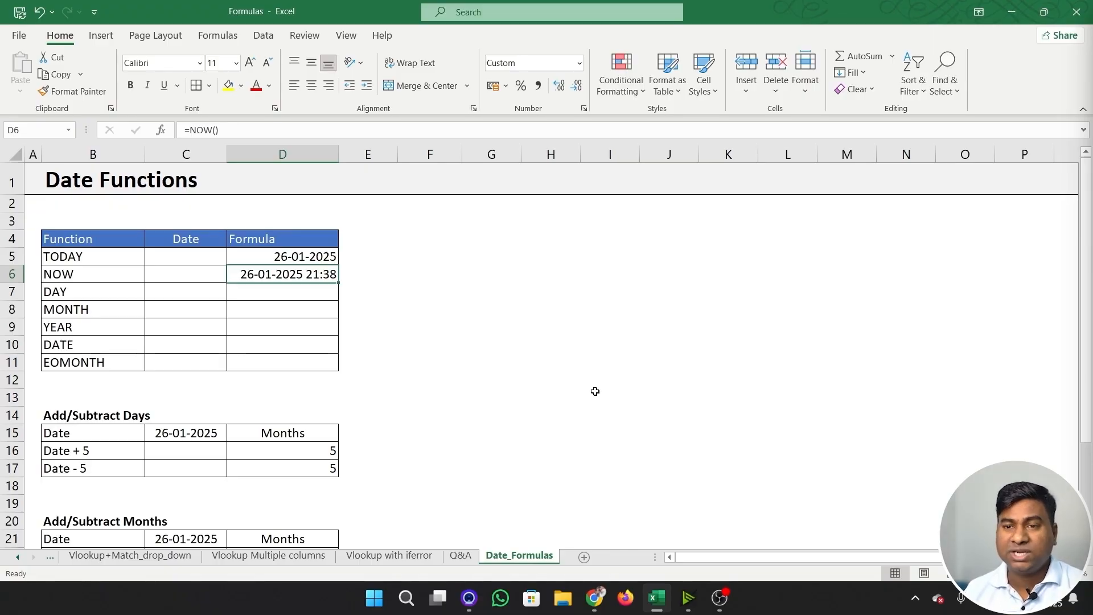
key(Right)
key(Right)
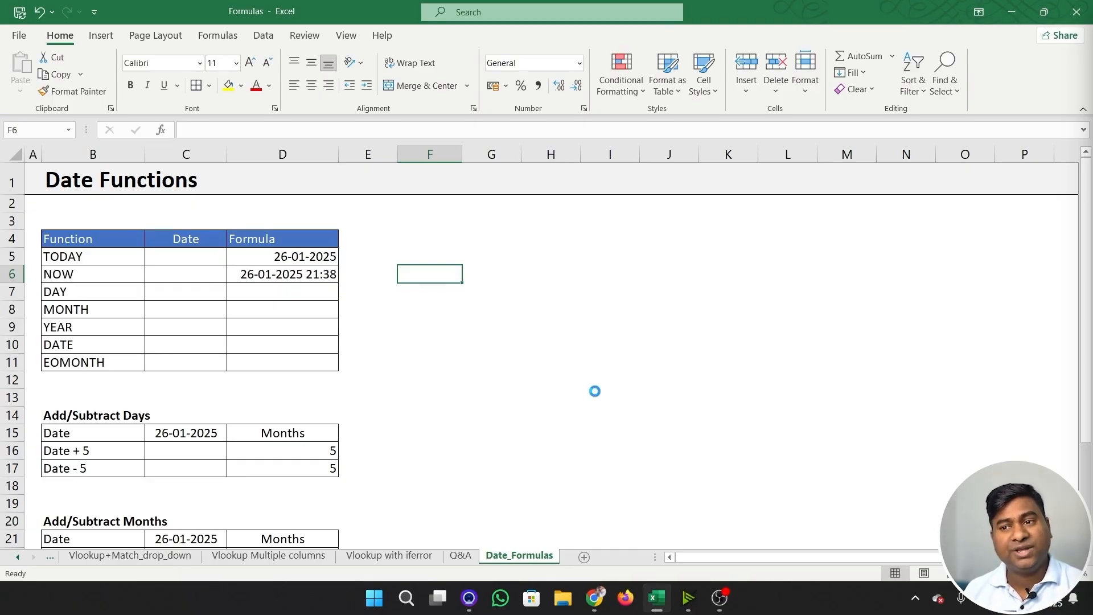
- Insert the current date as a fixed value in C7, the Date cell of the DAY row
key(Left)
key(Left)
key(Down)
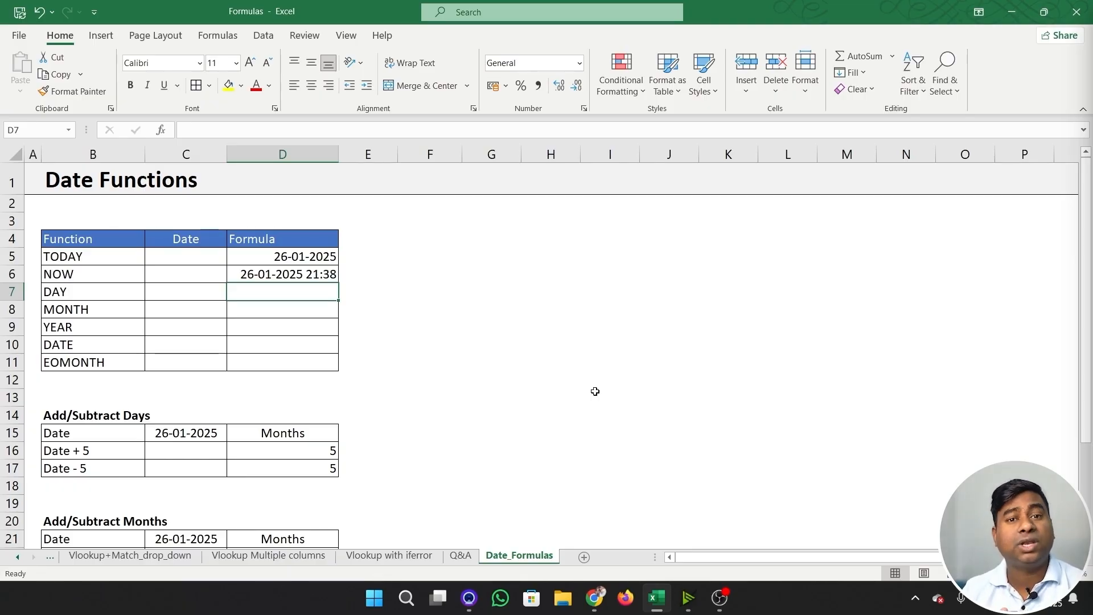
key(Left)
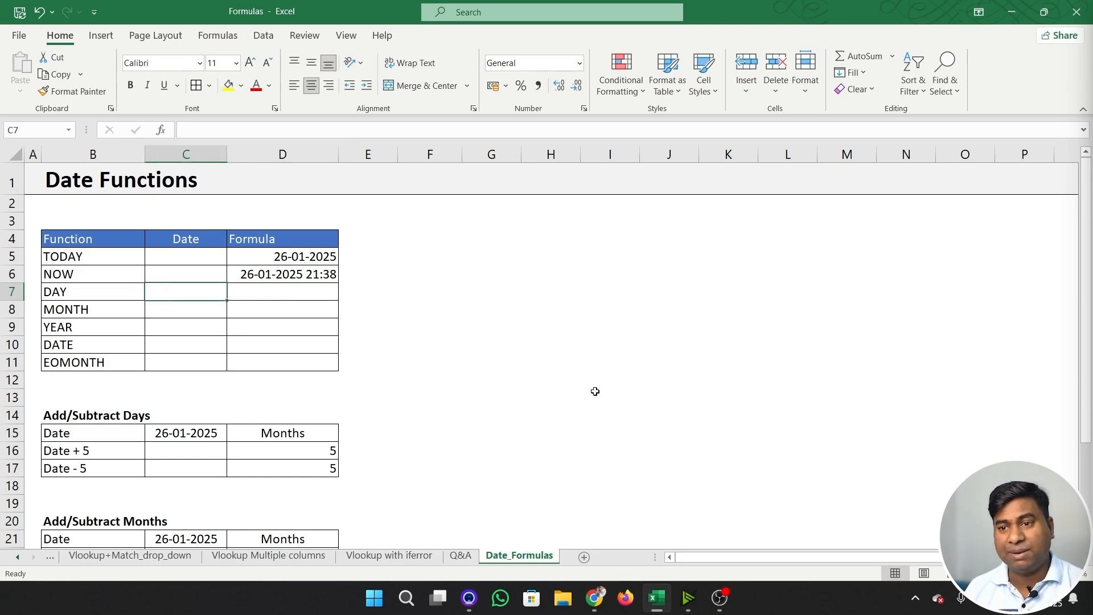
key(ctrl+semicolon)
key(Return)
- Enter =DAY(C7) in D7, the Formula cell of the DAY row
key(Up)
key(Right)
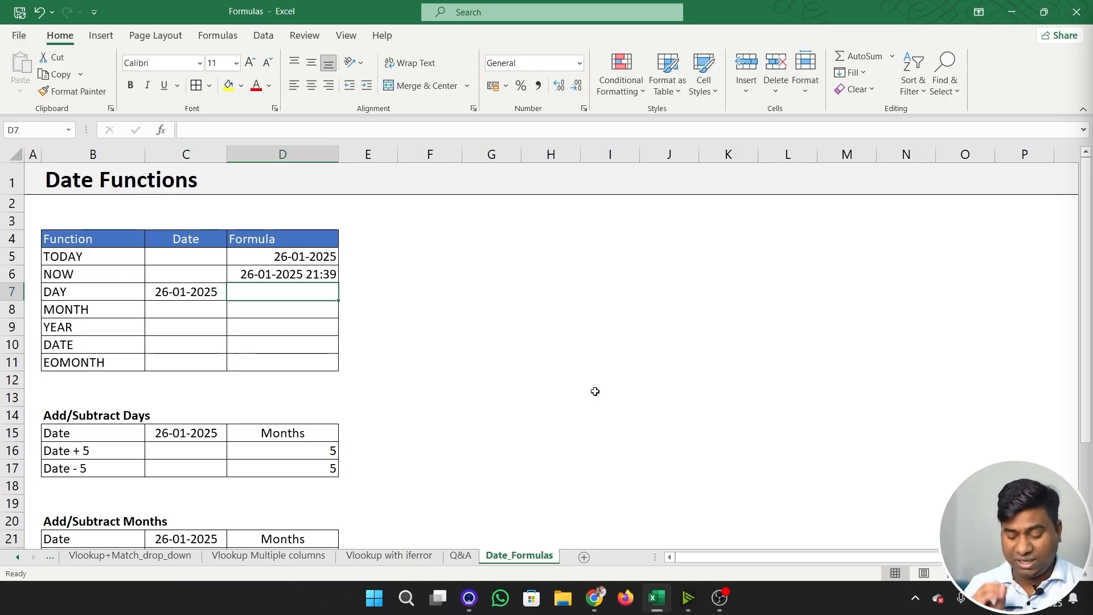
text(=day)
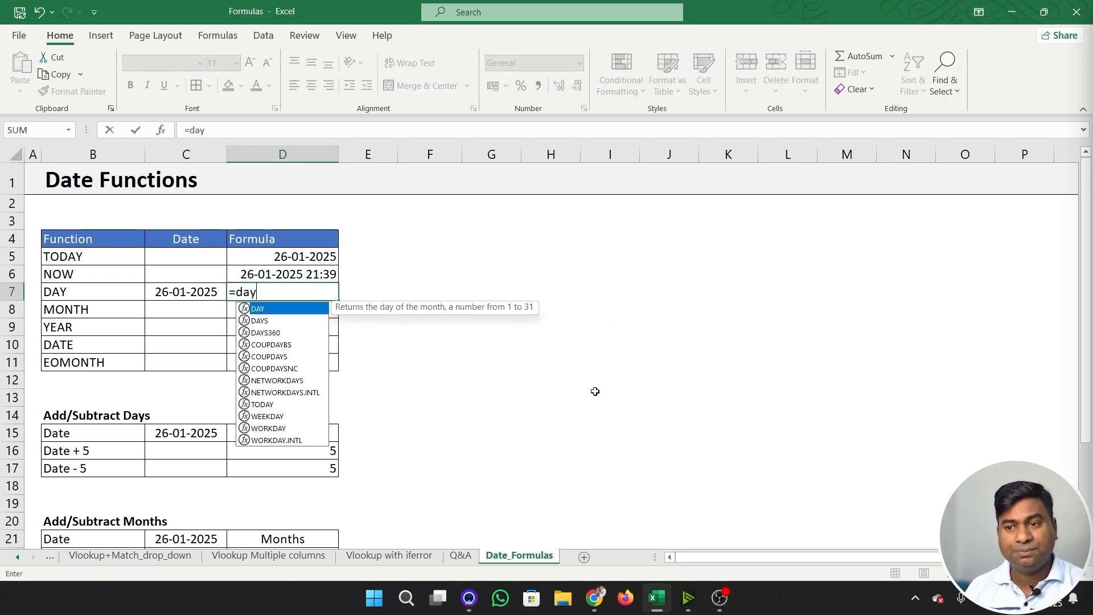
key(Tab)
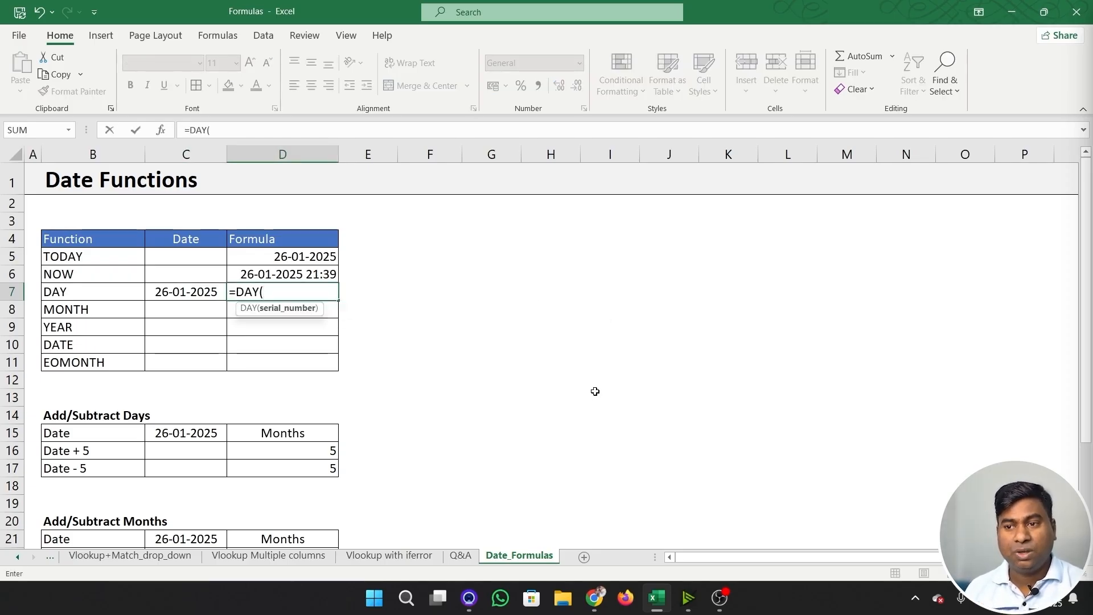
key(Left)
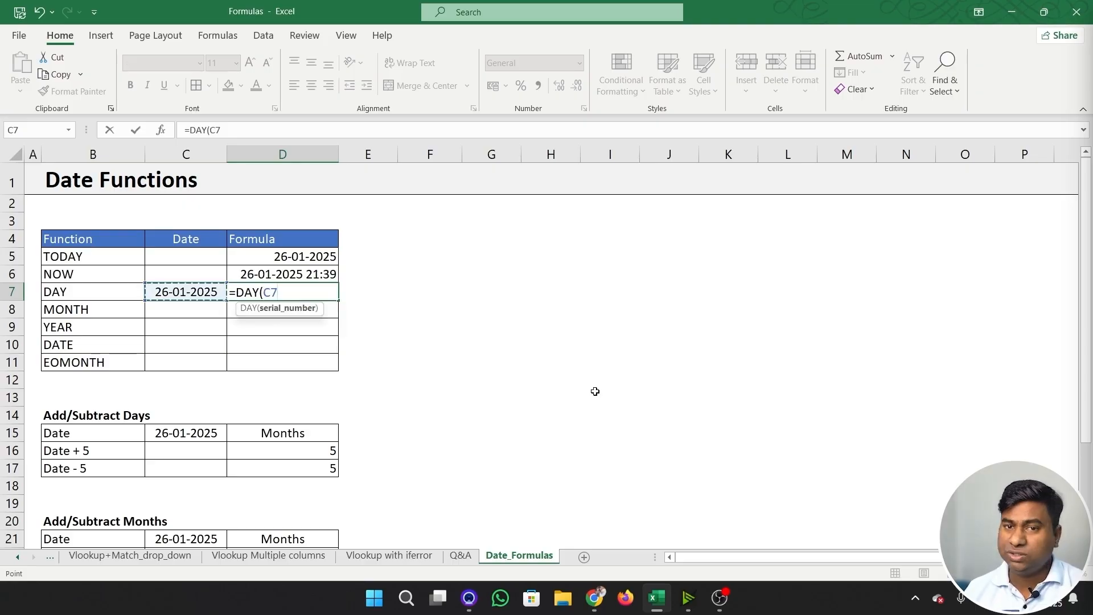
text())
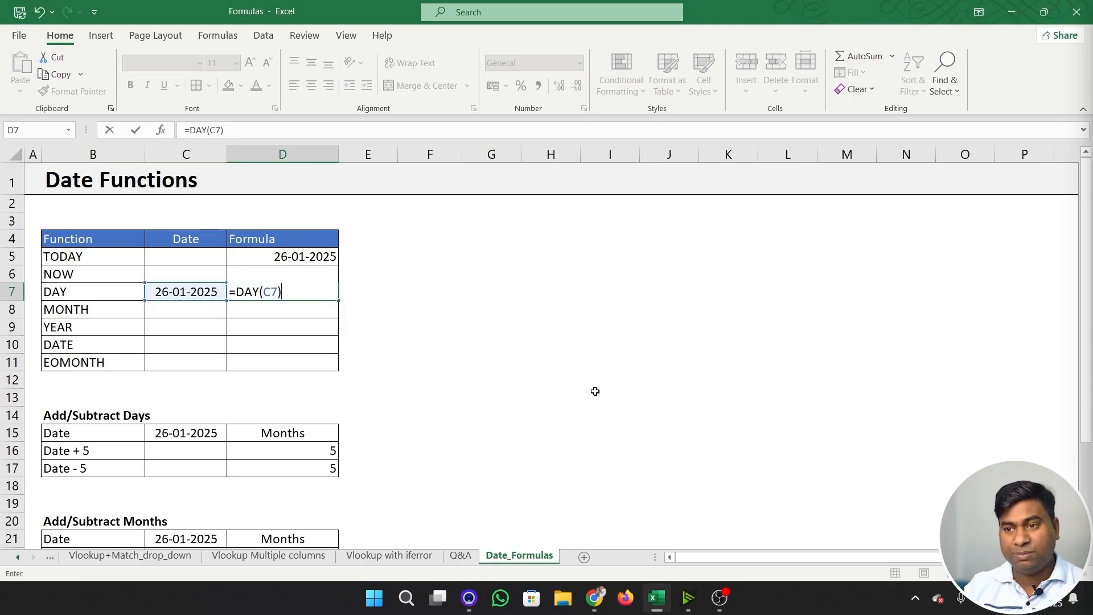
key(Return)
key(Up)
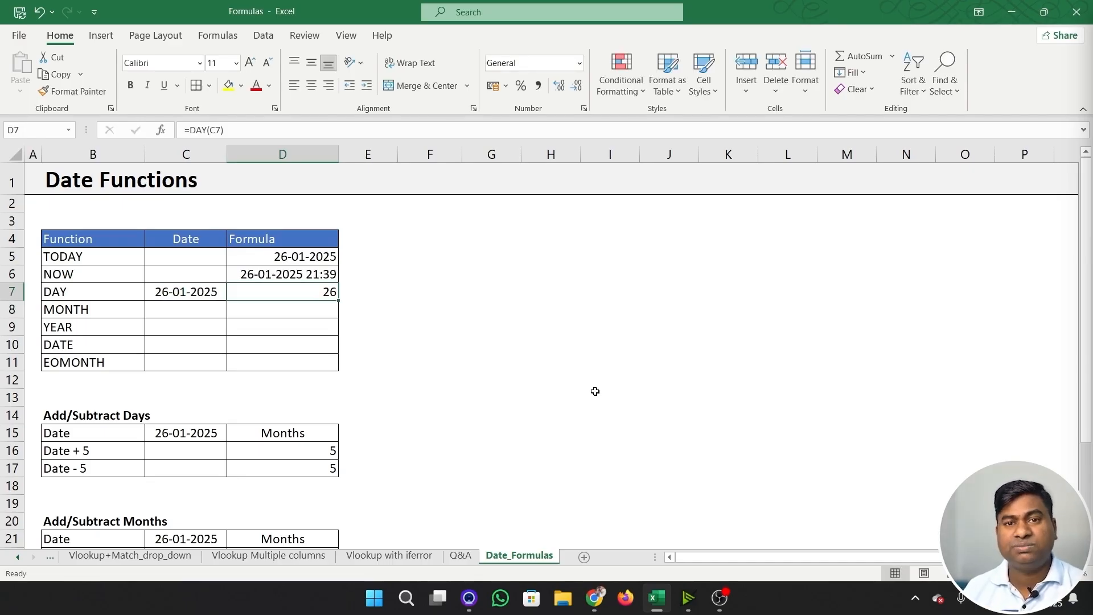
- Insert the current date in blank cell G7 with General number format, and clear the cell again
key(Right)
key(Right)
key(Right)
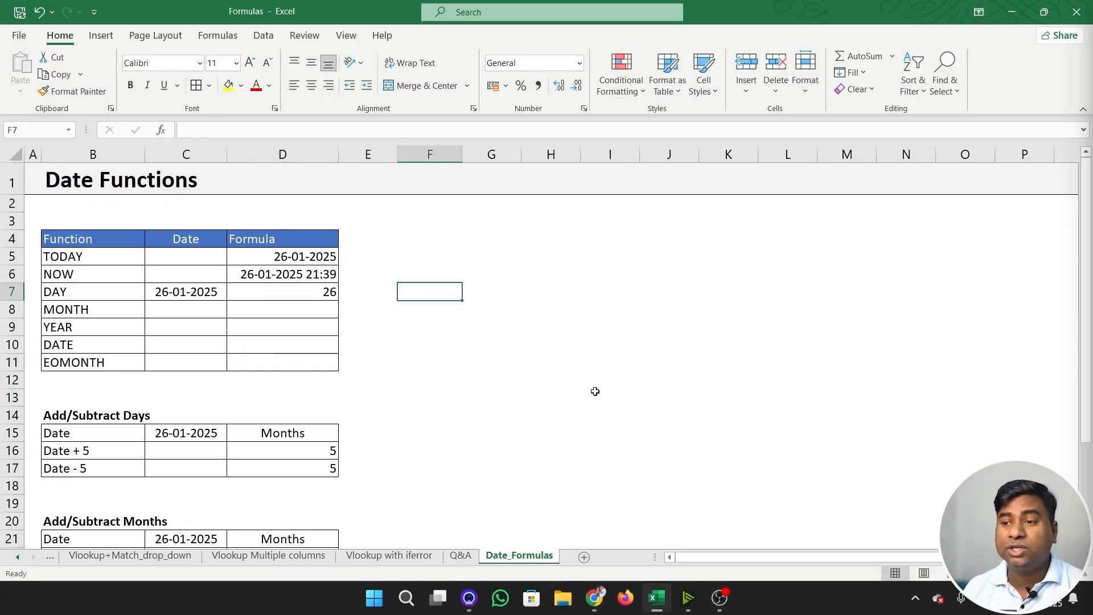
key(ctrl+semicolon)
key(ctrl+Return)
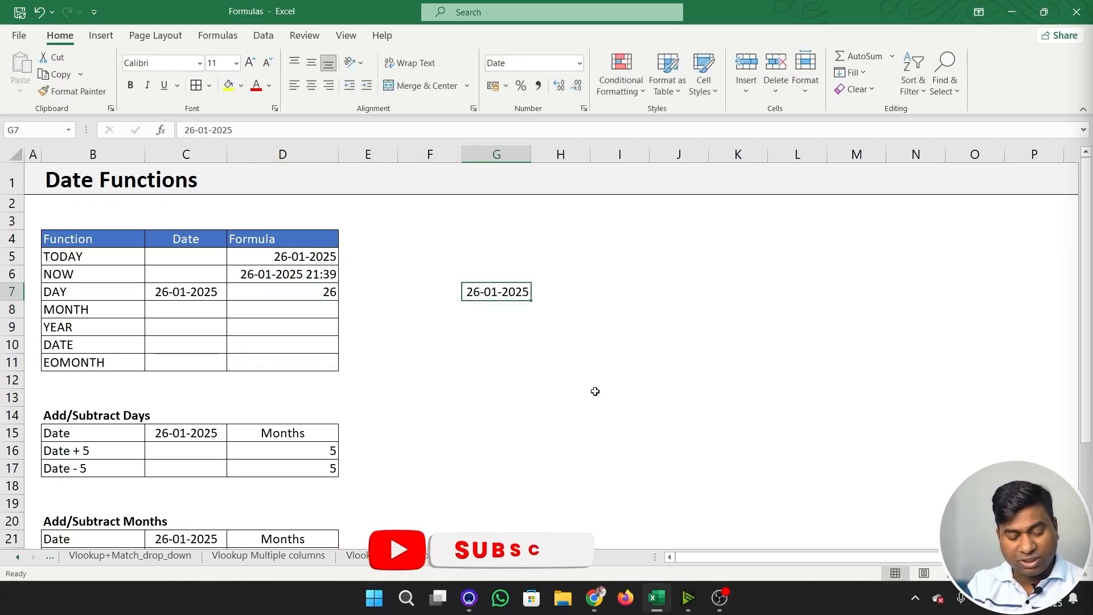
key(ctrl+shift+asciitilde)
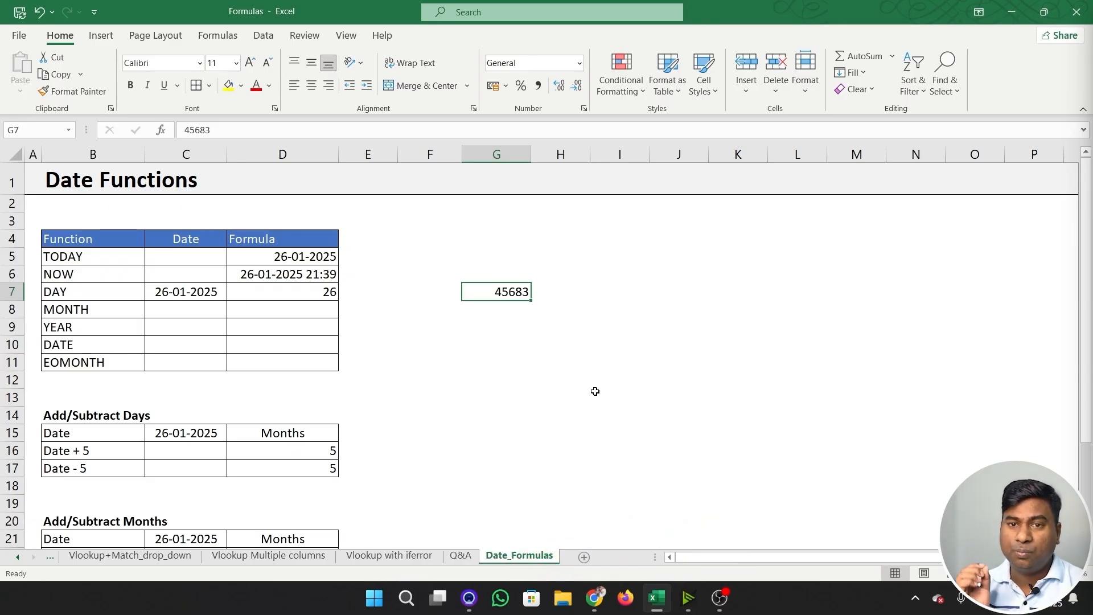
key(Delete)
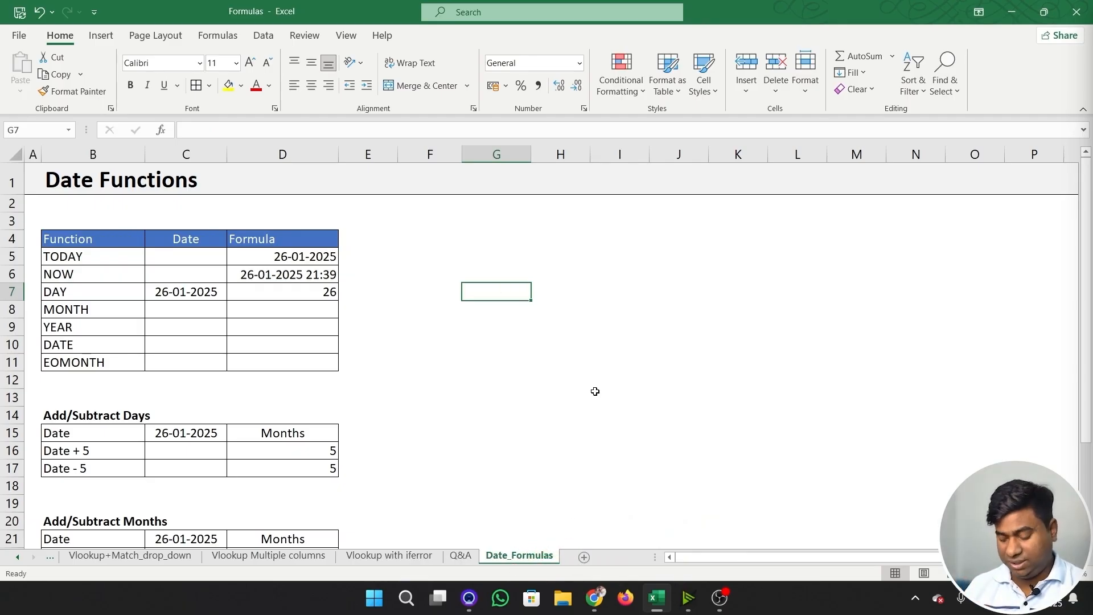
- Enter the date 26-01-2025 in C8, the Date cell of the MONTH row
click(270, 311)
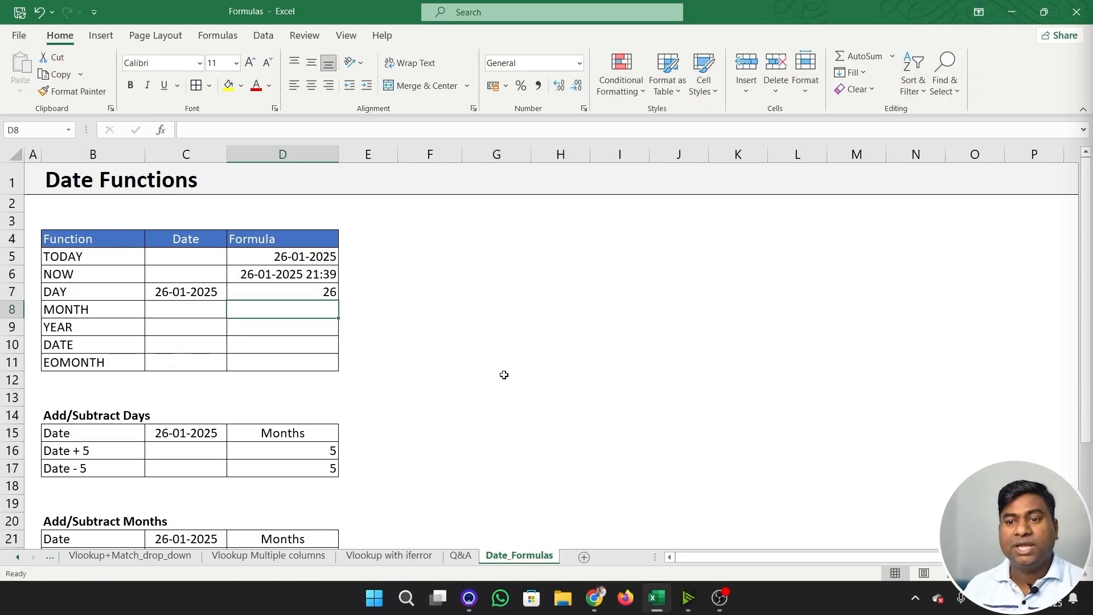
key(Left)
text(26-01-2025)
key(Return)
key(Up)
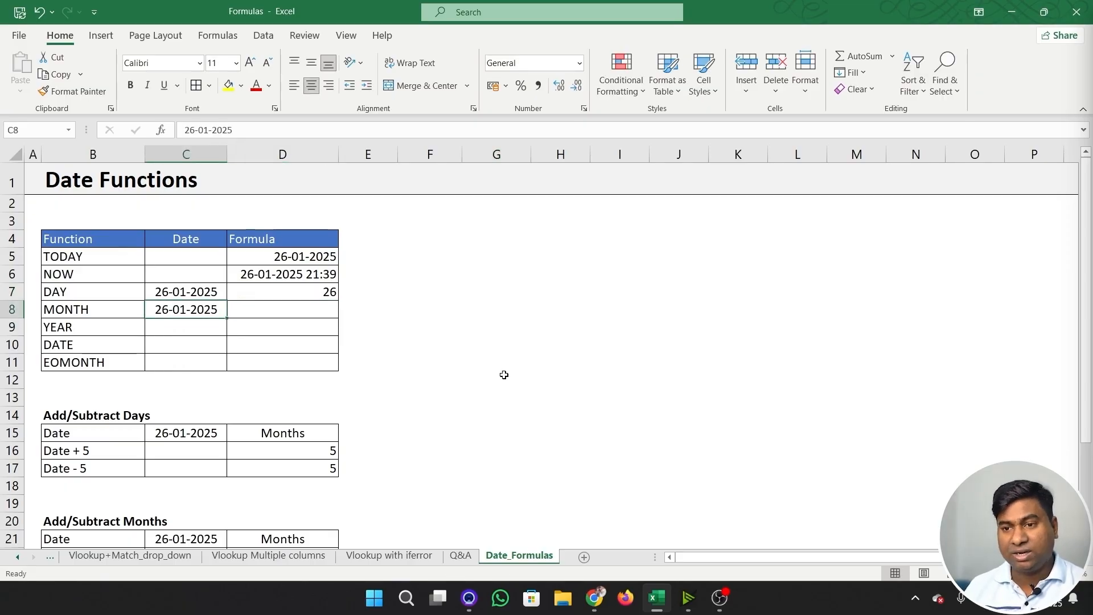
- Enter =MONTH(C8) in D8 to extract the month number from the row's date
key(Right)
text(=mo)
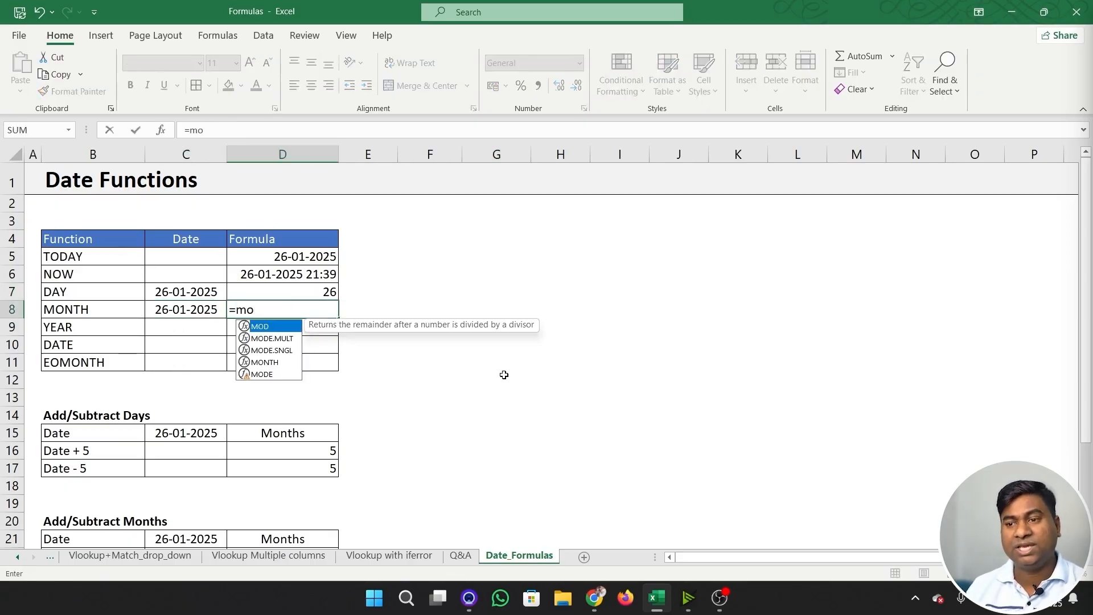
key(BackSpace)
text(on)
key(Tab)
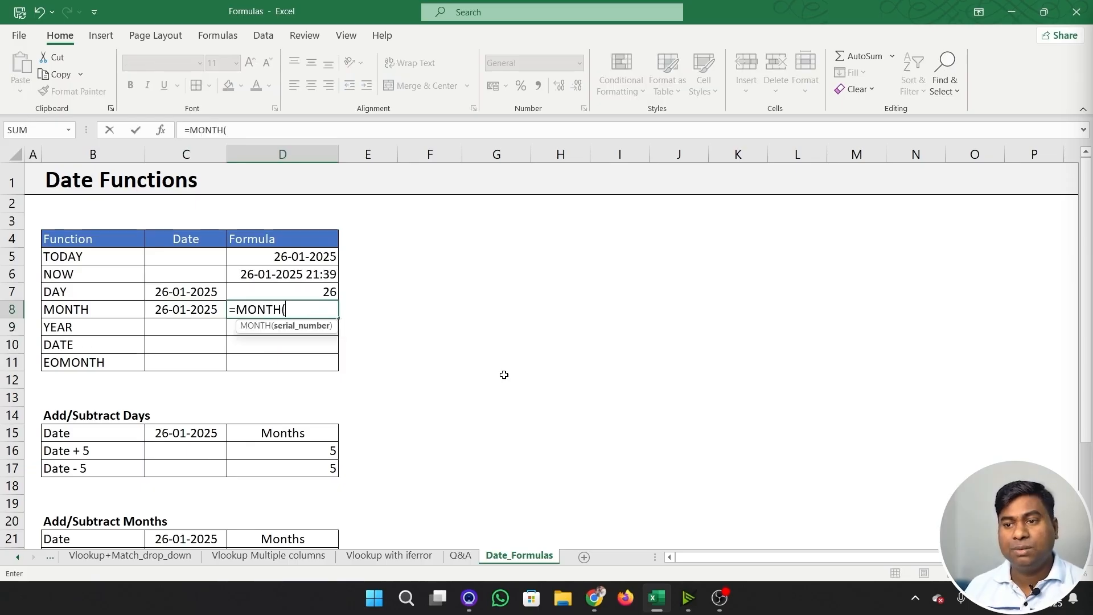
key(Left)
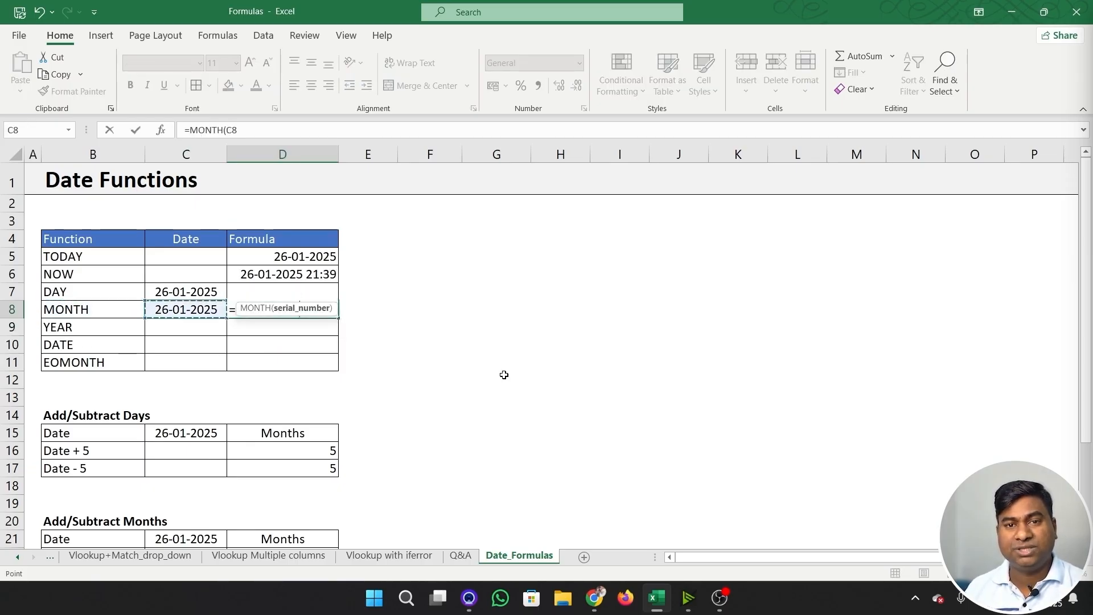
text())
key(Return)
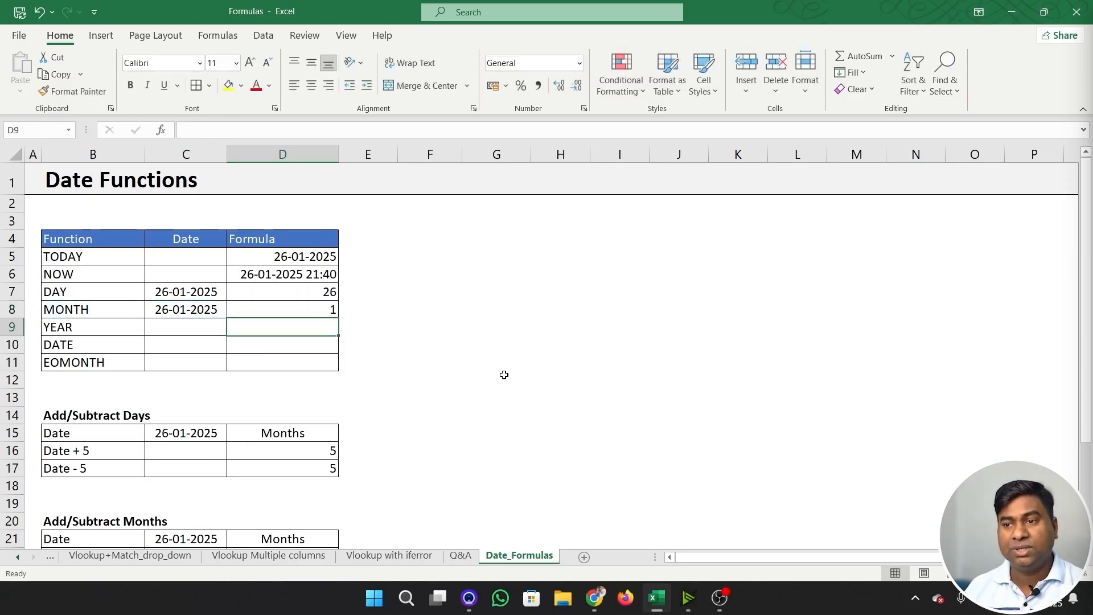
key(Up)
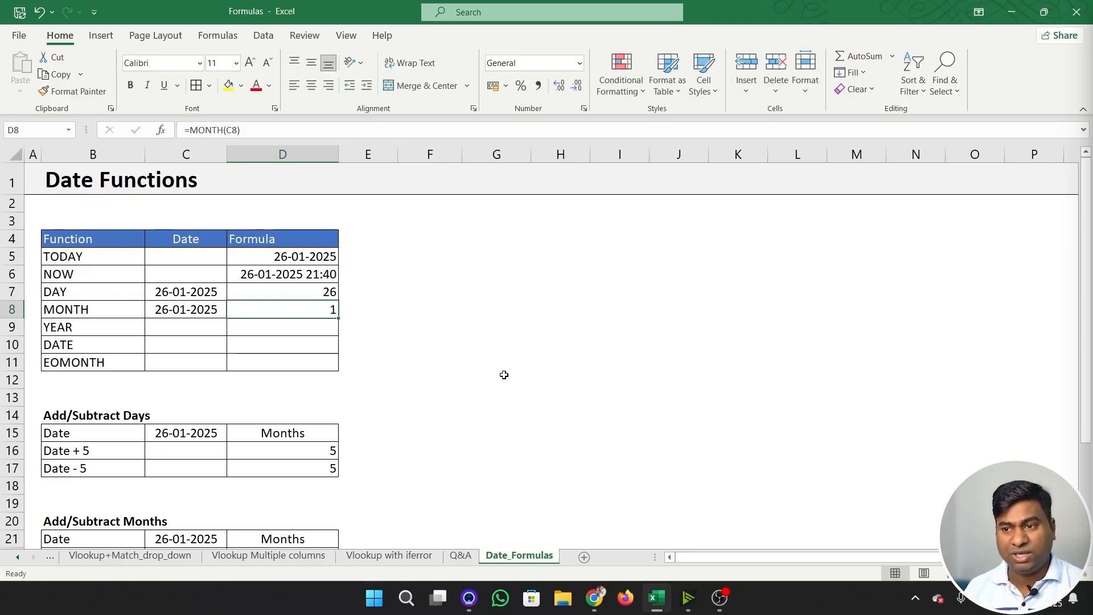
- Fill the date from C8 down into C9, the Date cell of the YEAR row
key(Down)
key(Left)
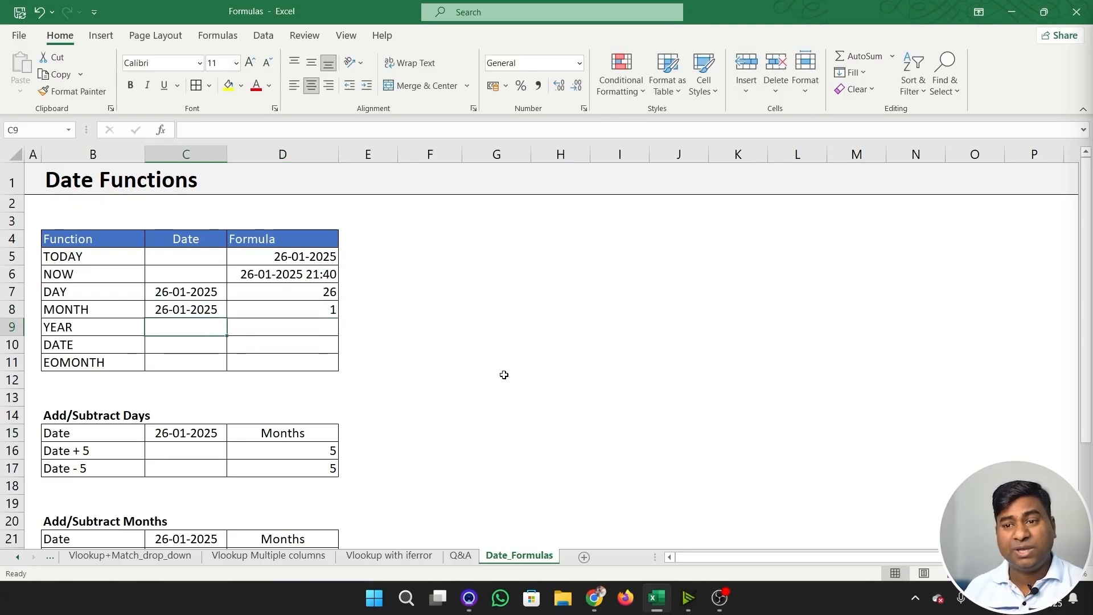
key(ctrl+d)
- Enter =YEAR(C9) in D9 to extract the year from the row's date
key(Right)
text(=year)
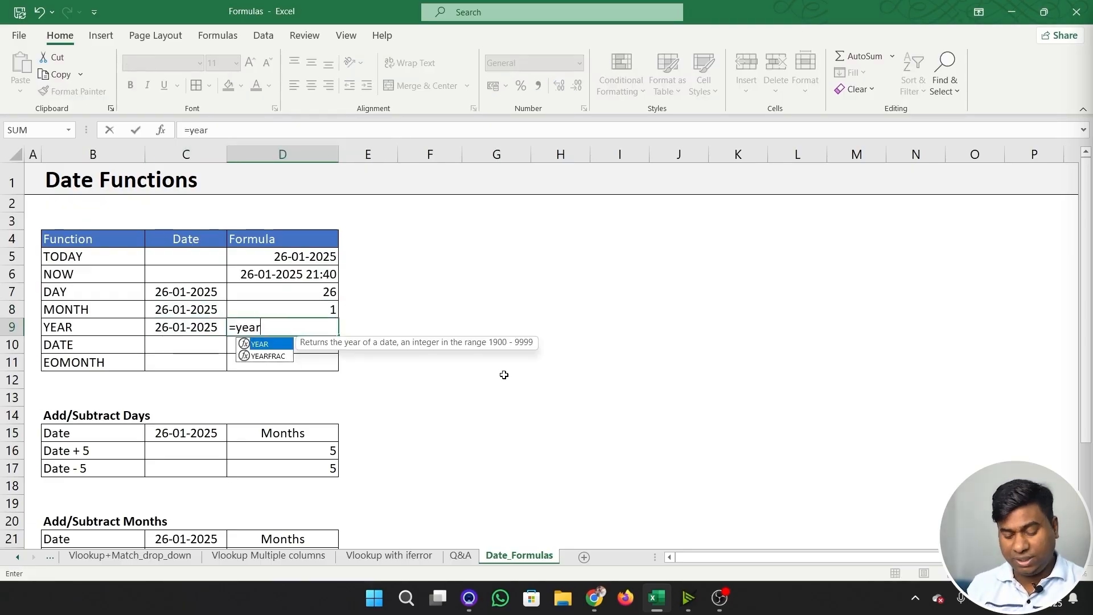
key(Tab)
key(Left)
text())
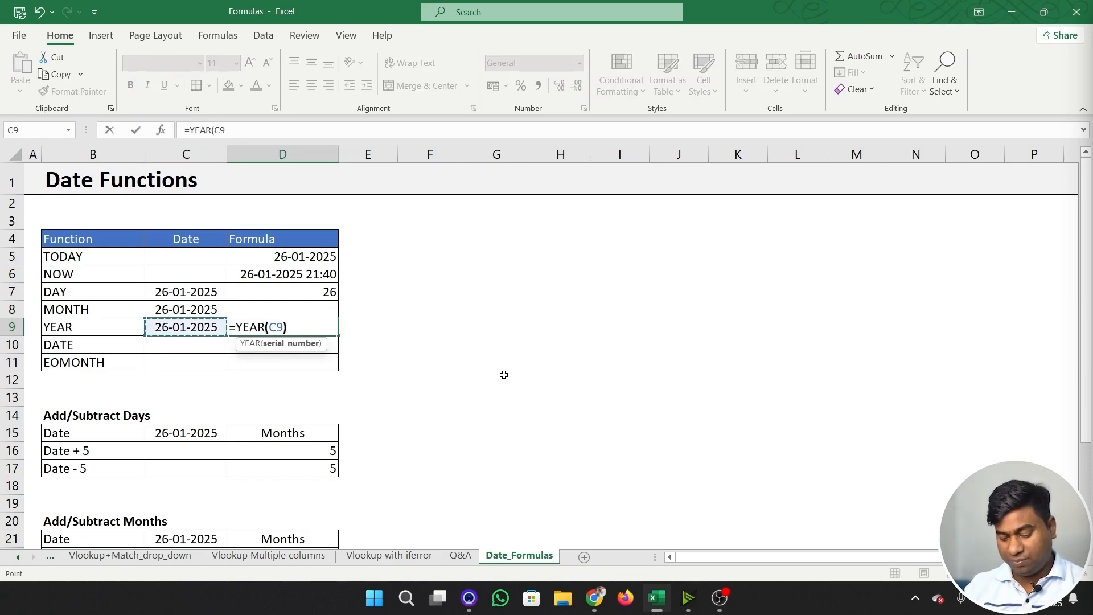
key(Return)
key(Left)
key(Up)
key(Right)
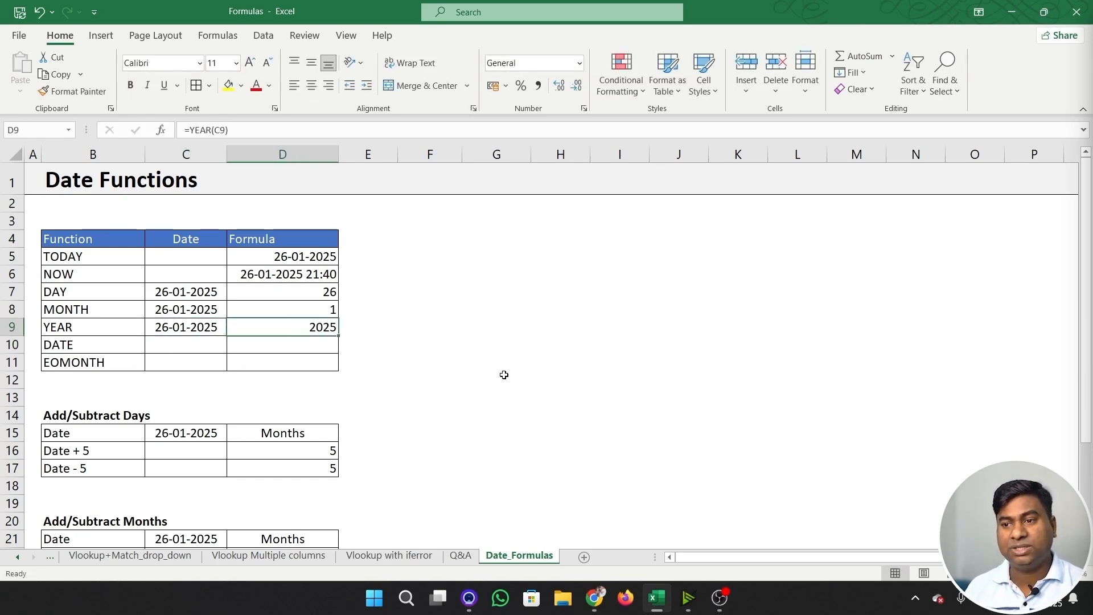
- Review the DAY, MONTH and YEAR results in D7:D9 as the parts of a full date
key(Up)
key(Up)
key(Down)
key(Down)
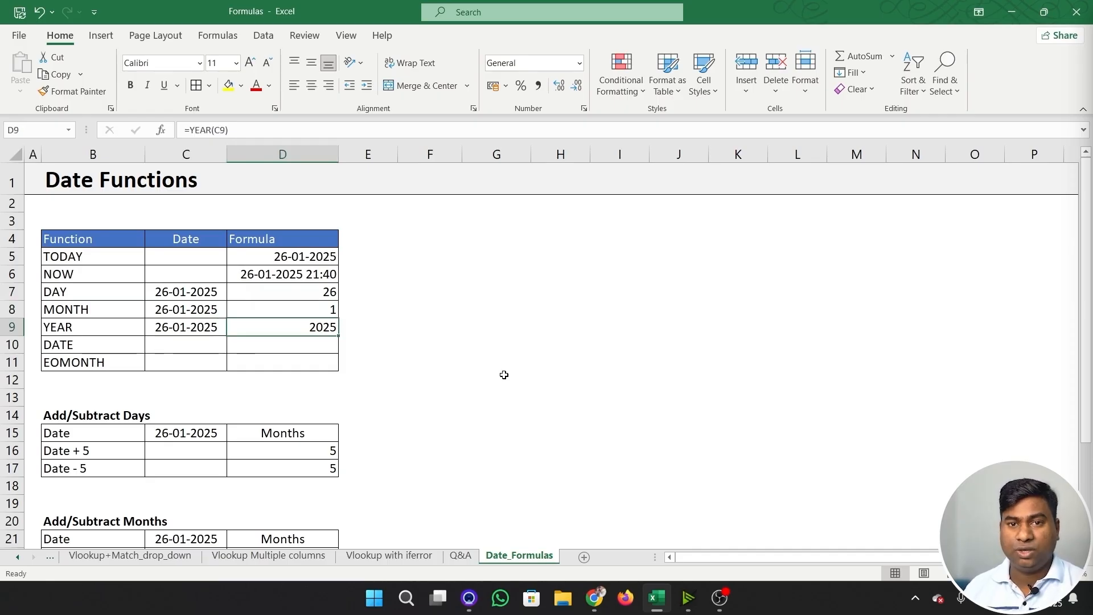
click(306, 348)
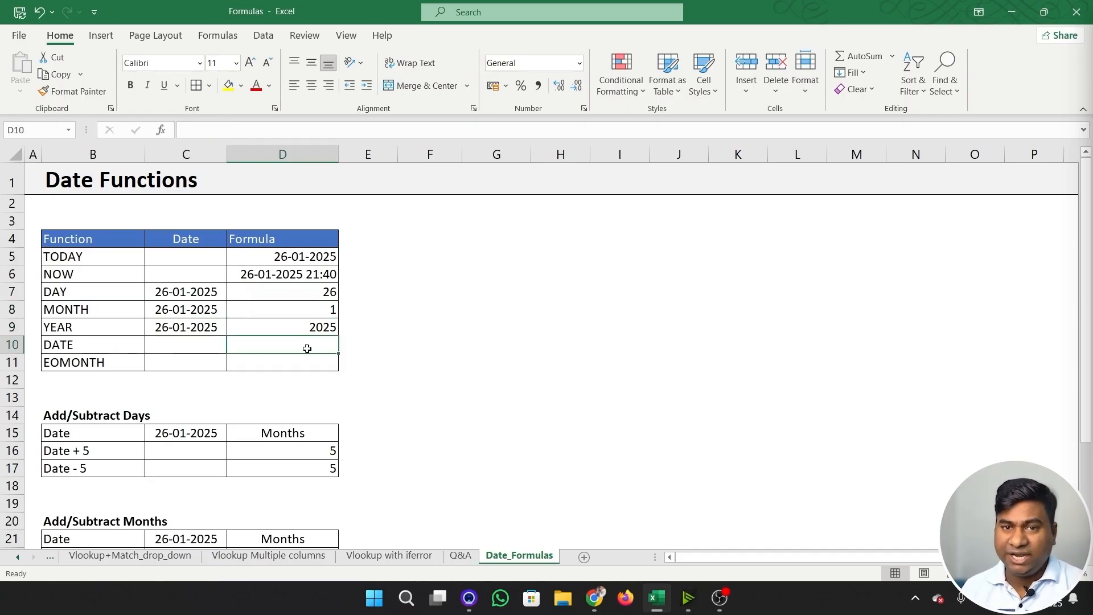
key(Up)
key(Up)
key(Up)
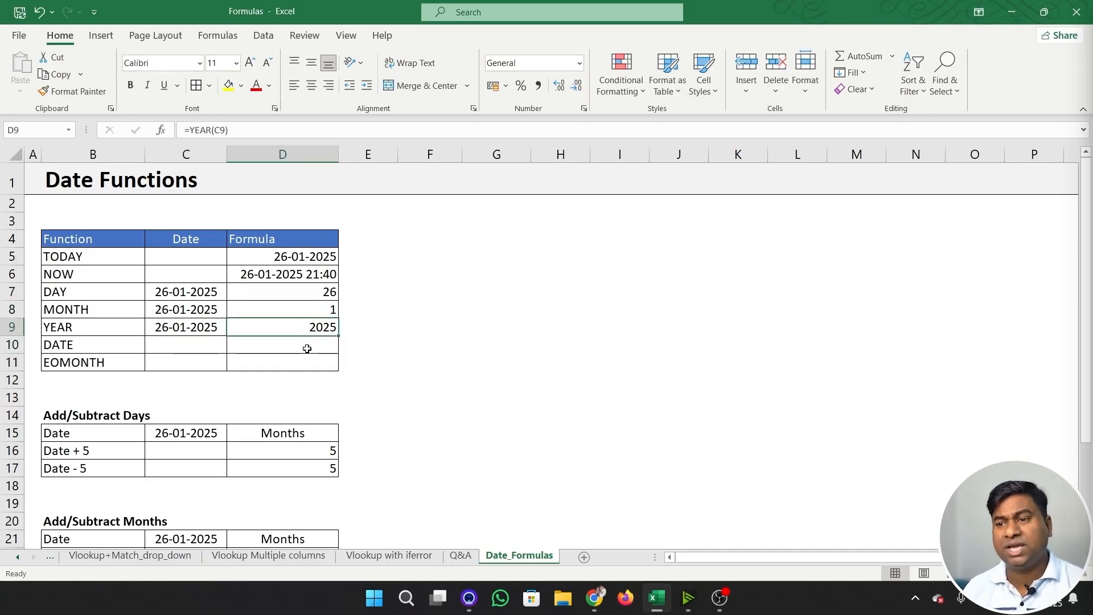
key(shift+Down)
key(shift+Down)
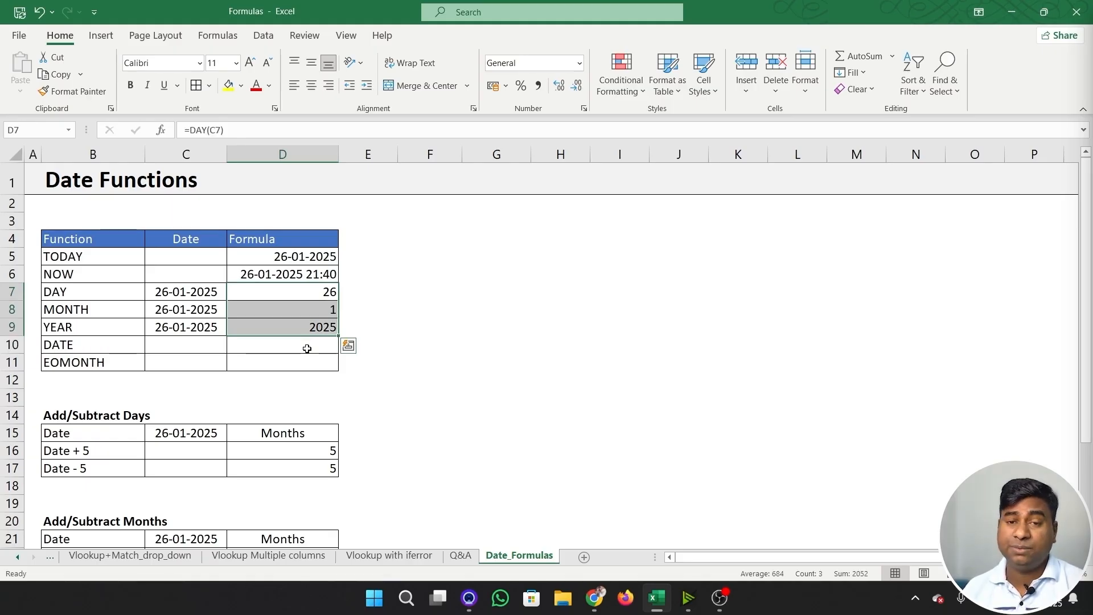
key(Left)
key(Right)
key(shift+Down)
key(shift+Down)
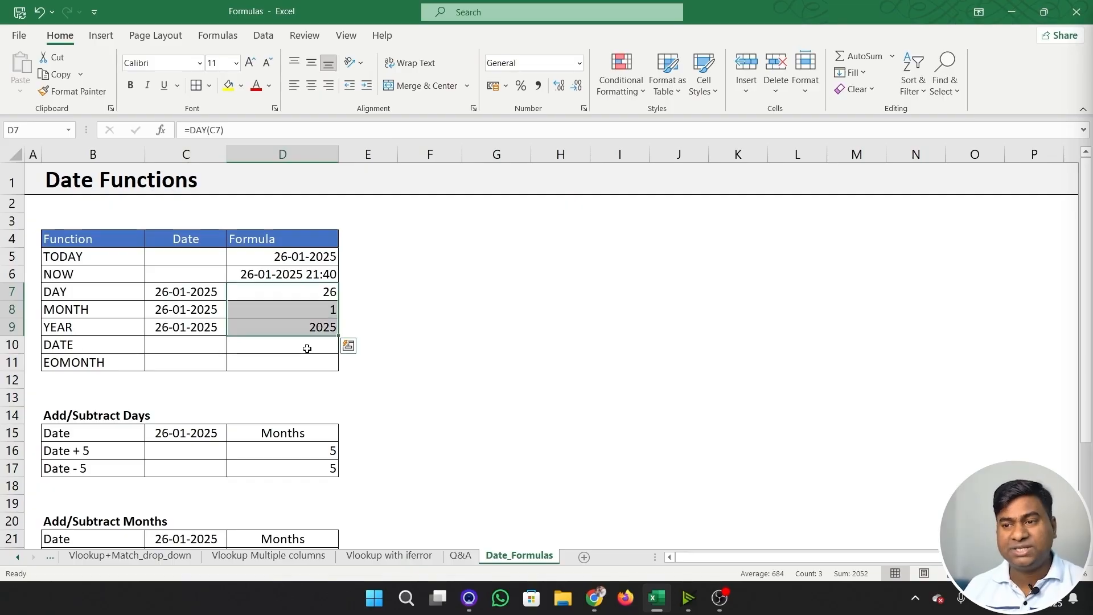
- Try joining the day, month and year in F7 with =D7&D8&D9, and clear the cell again
key(Right)
key(Right)
text(=)
key(Left)
key(Left)
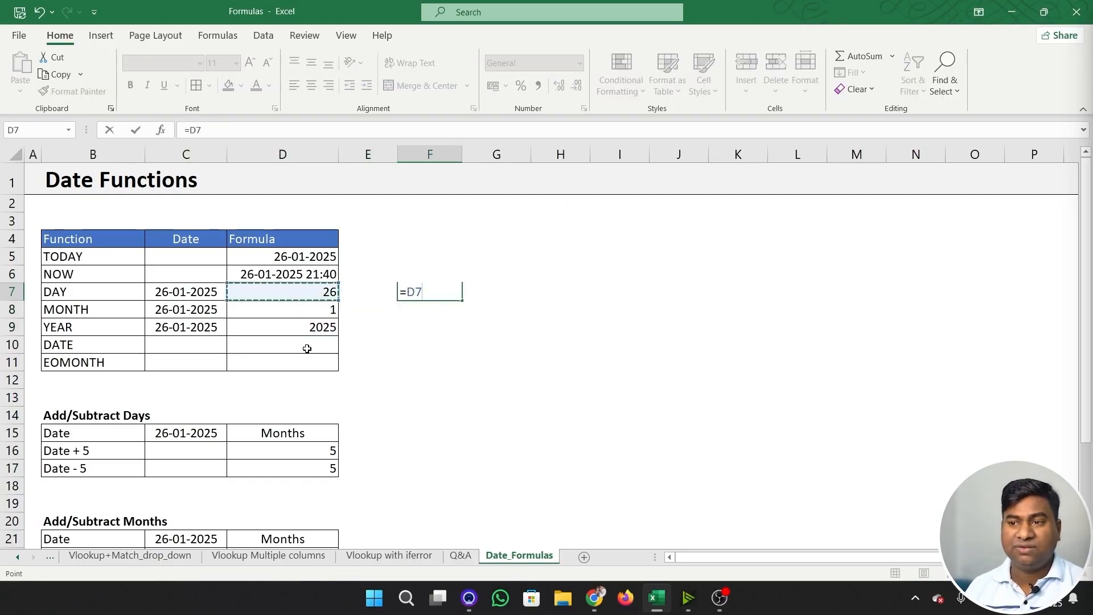
text(&)
key(Left)
key(Left)
key(Down)
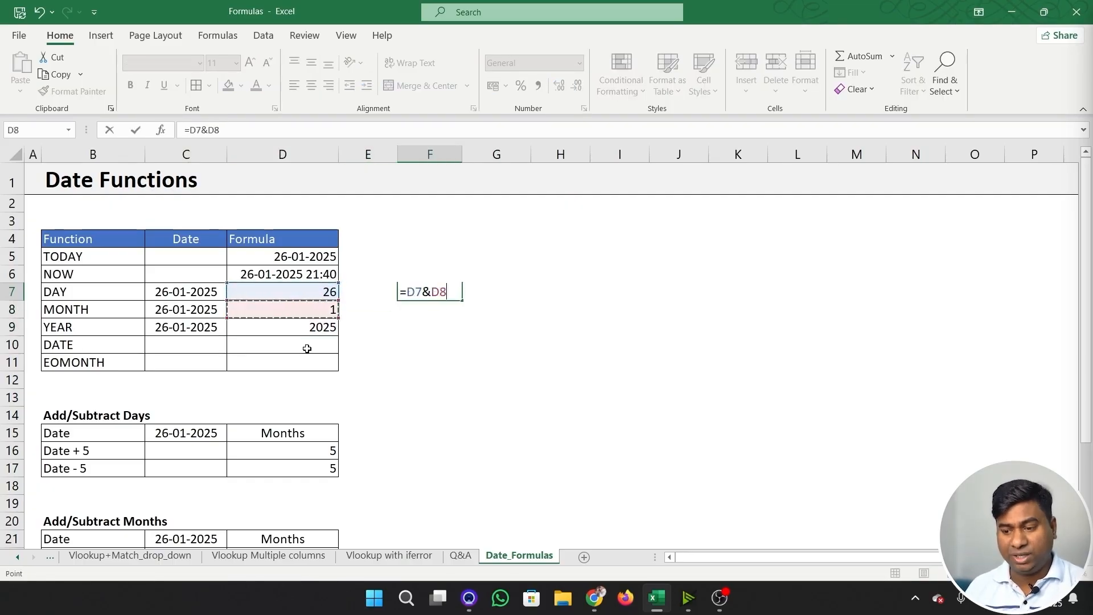
text(&)
key(Left)
key(Left)
key(Down)
key(Down)
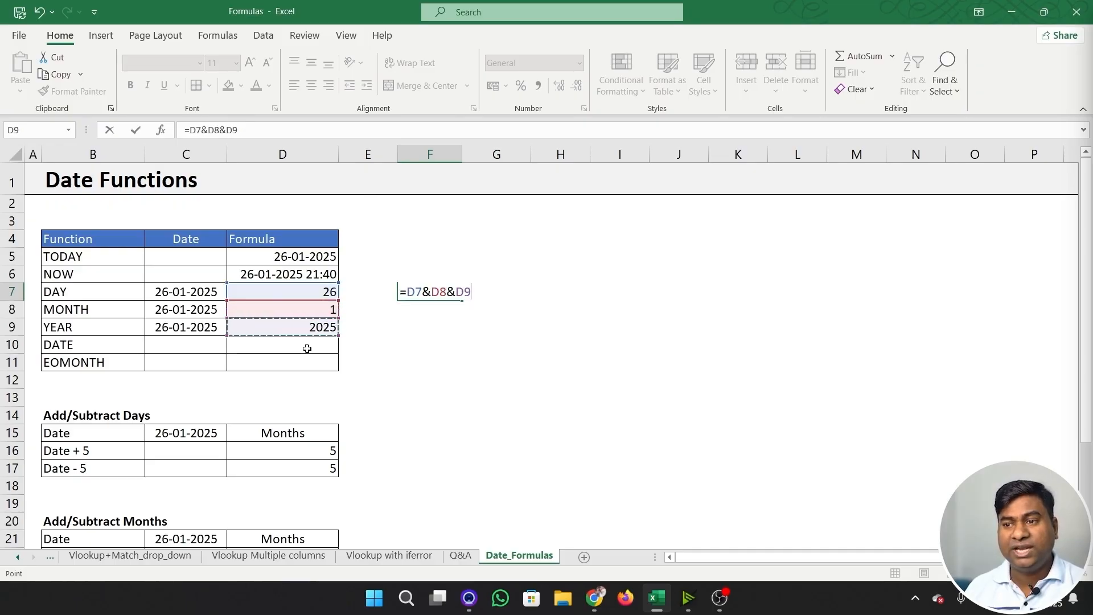
text())
key(BackSpace)
key(Return)
key(Up)
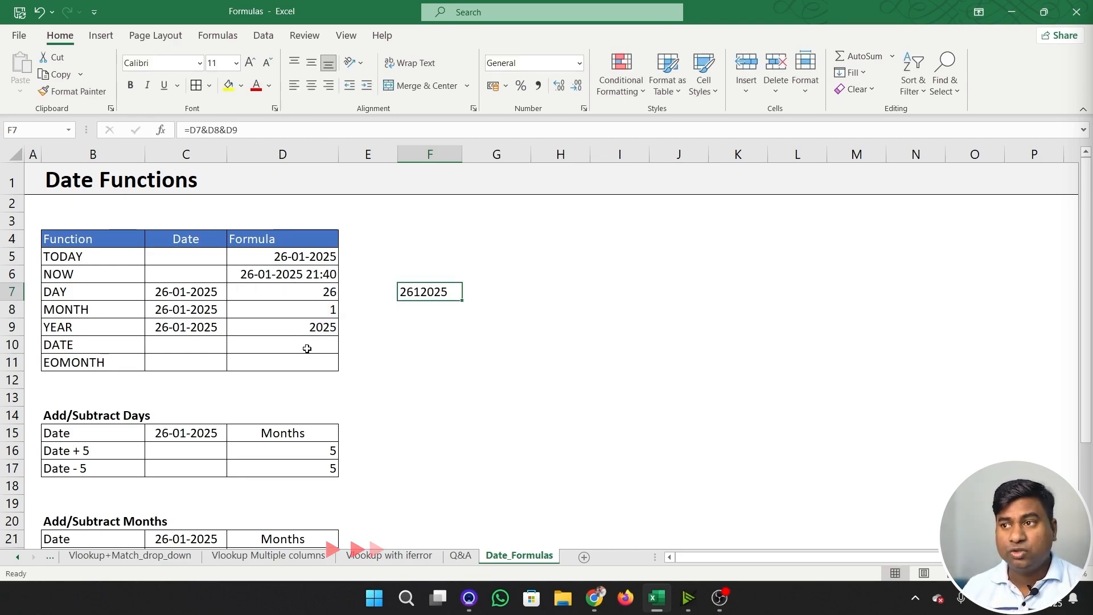
key(Delete)
- Enter =DATE(D9,D8,D7) in D10 to build a full date from the extracted year, month and day
click(307, 348)
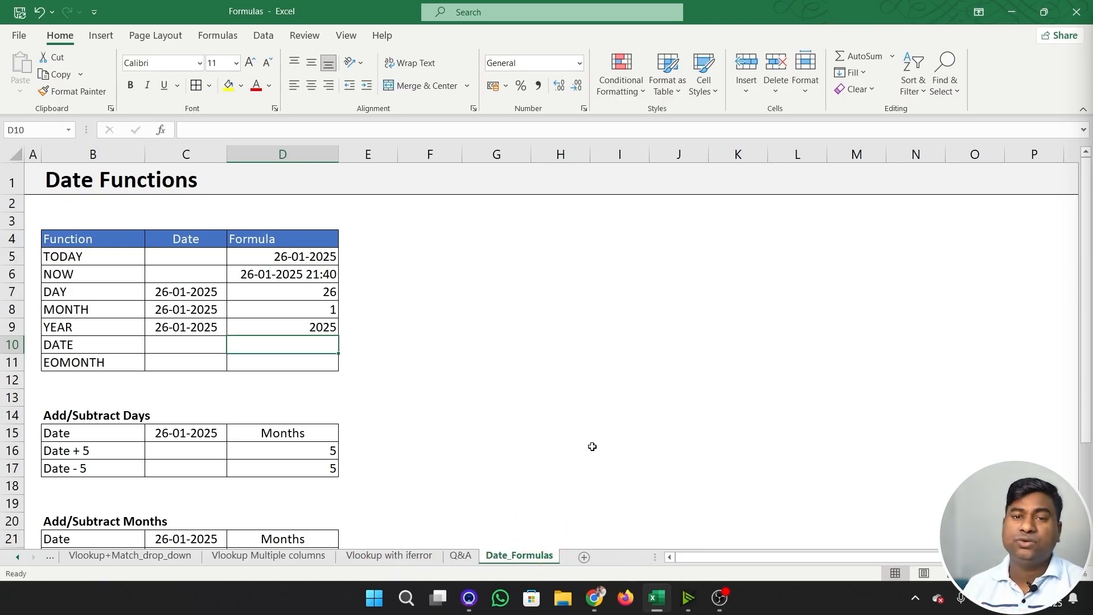
text(=date)
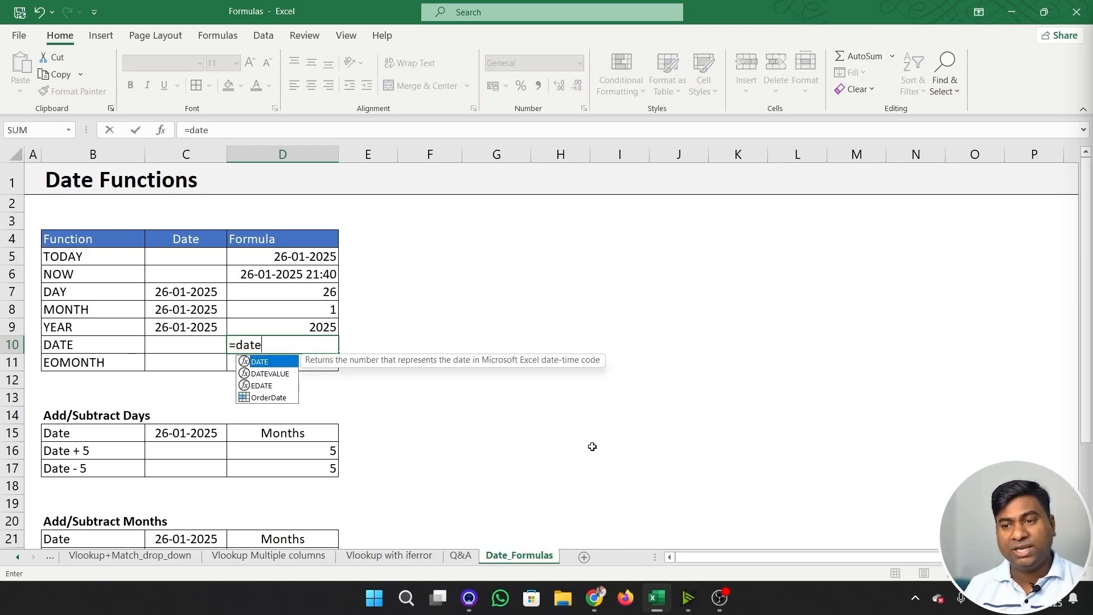
key(Tab)
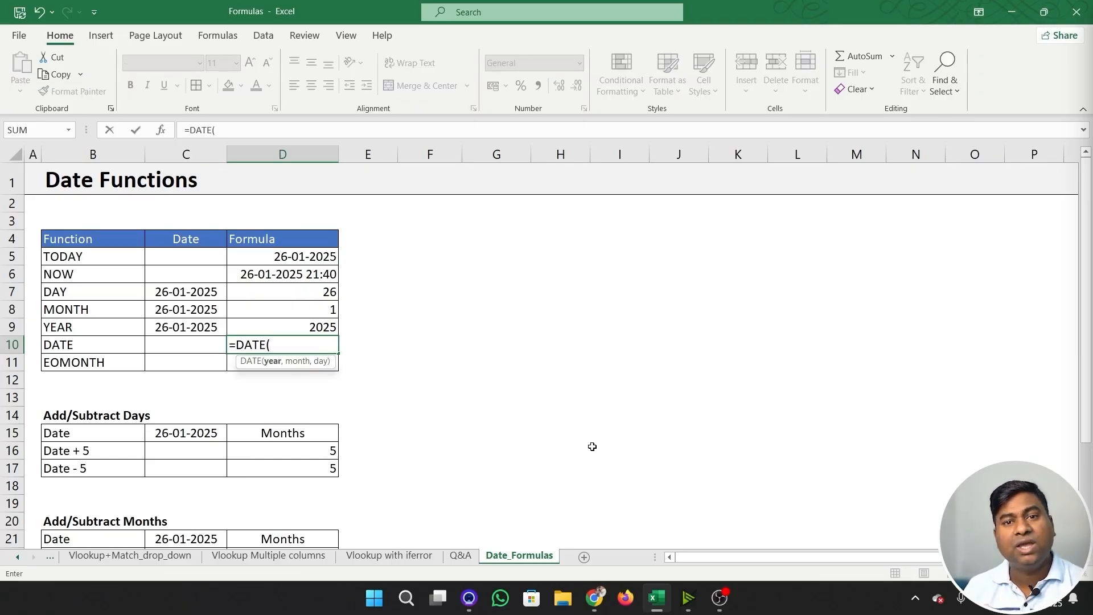
key(Up)
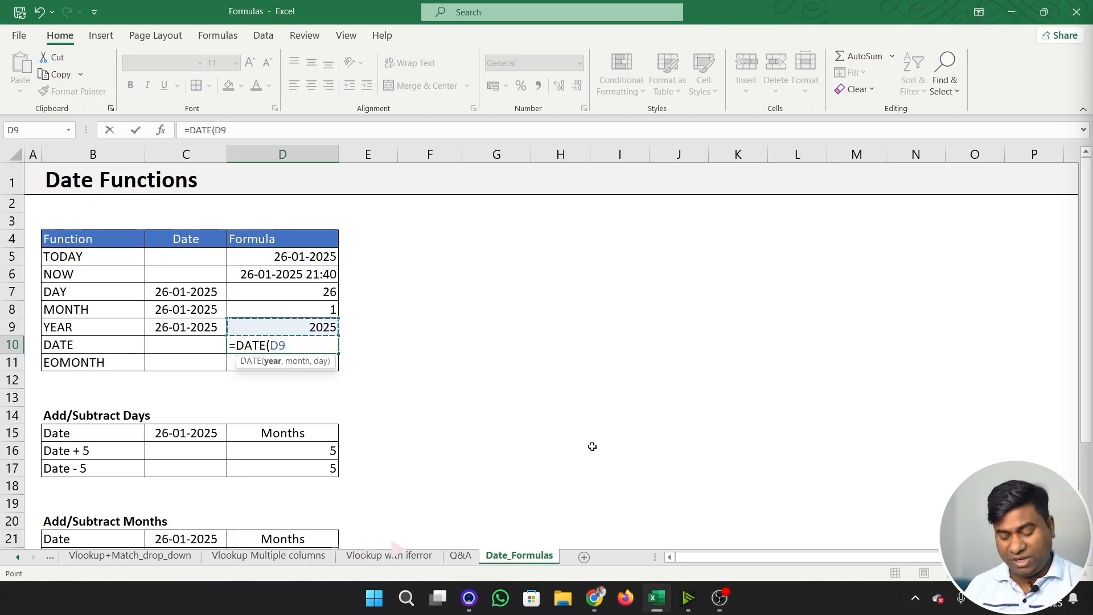
text(,)
key(Up)
key(Up)
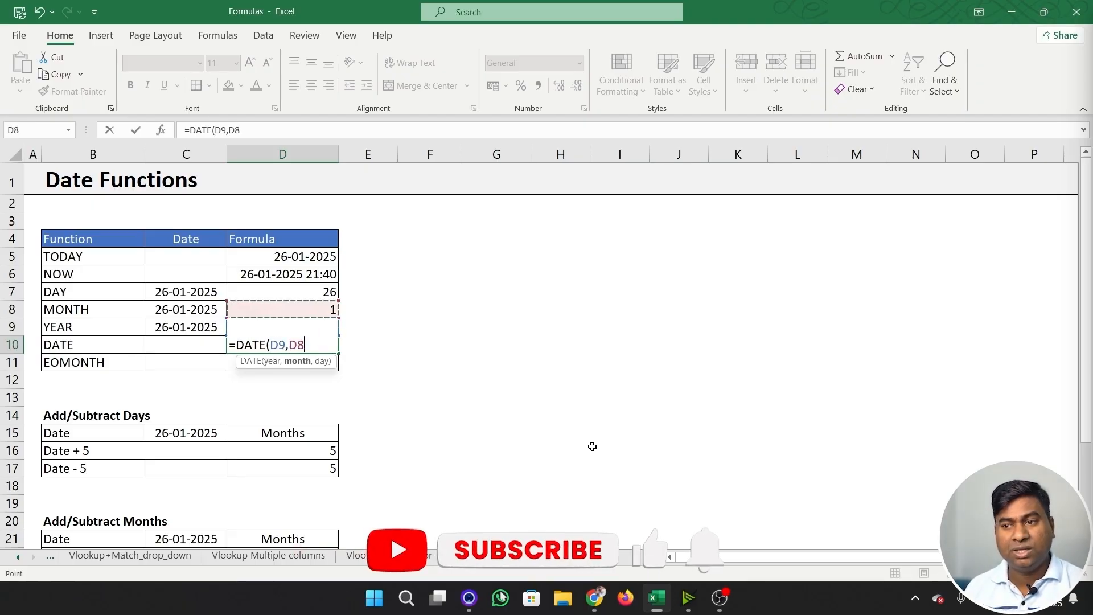
text(,)
key(Up)
key(Up)
key(Up)
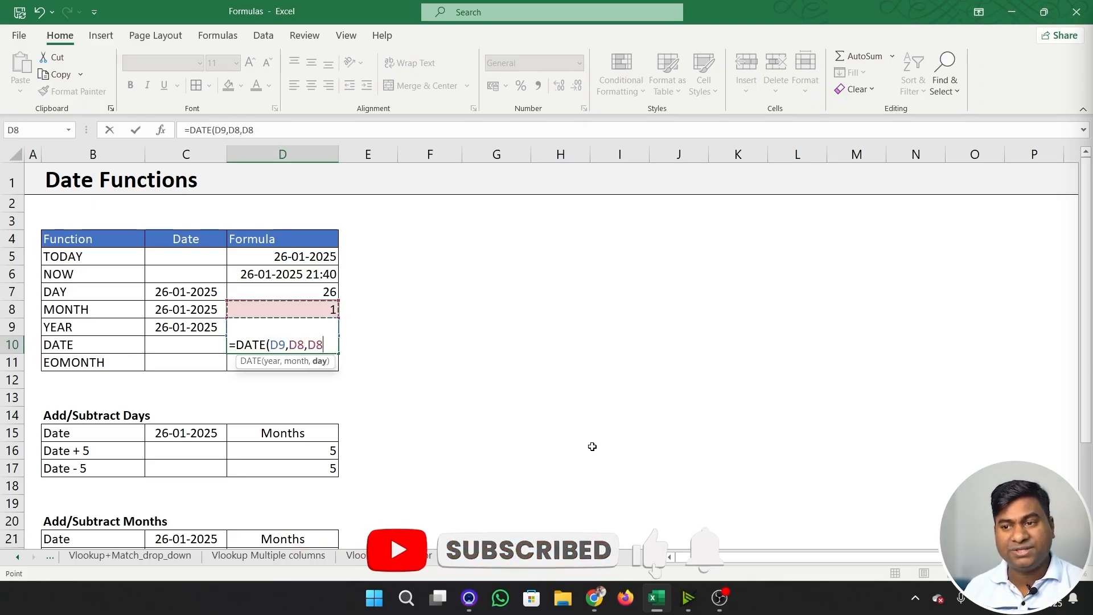
text(,)
key(BackSpace)
text())
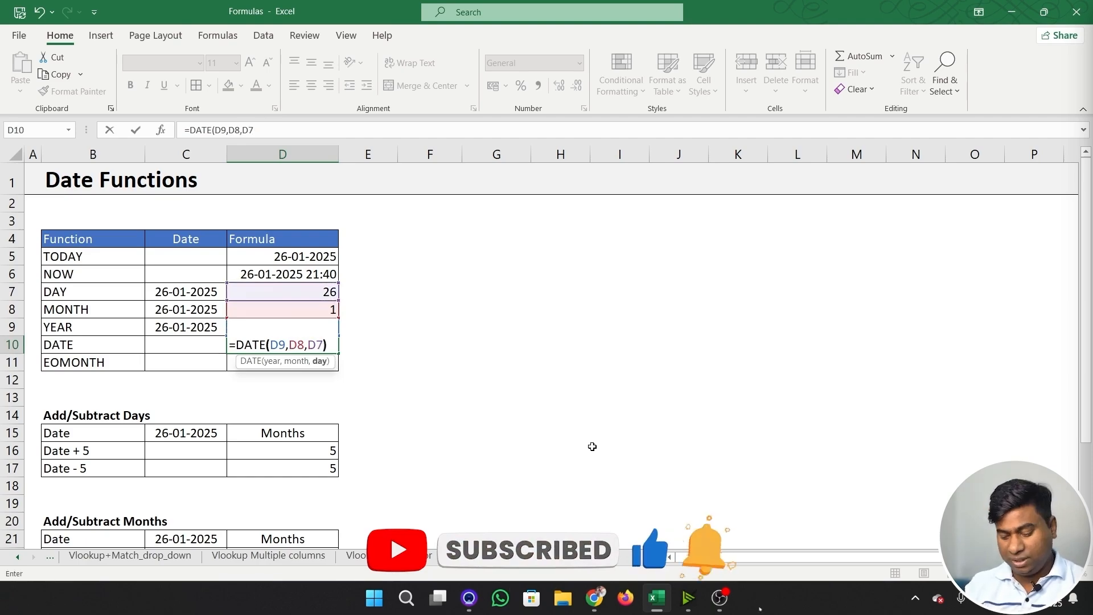
key(Return)
- Try the General number format on the DATE result in D10, and undo it
key(Up)
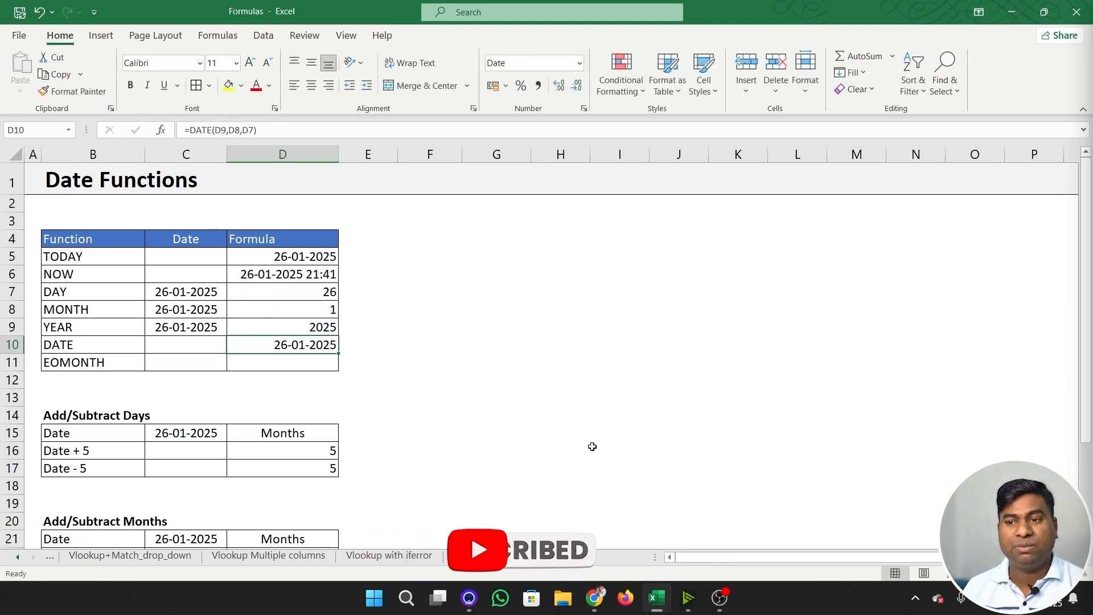
key(ctrl+shift+asciitilde)
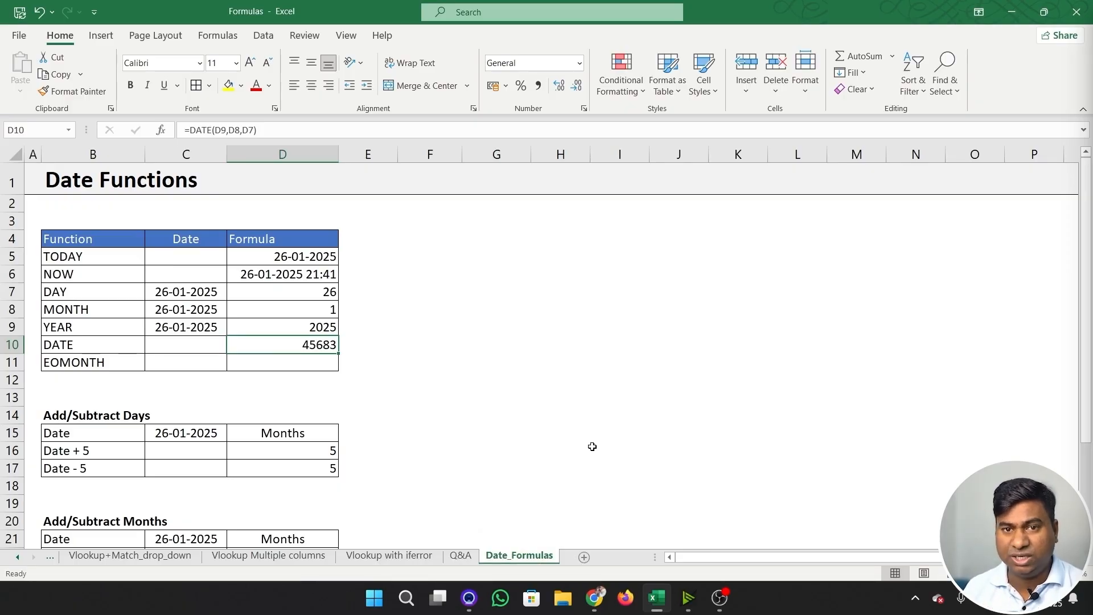
key(ctrl+z)
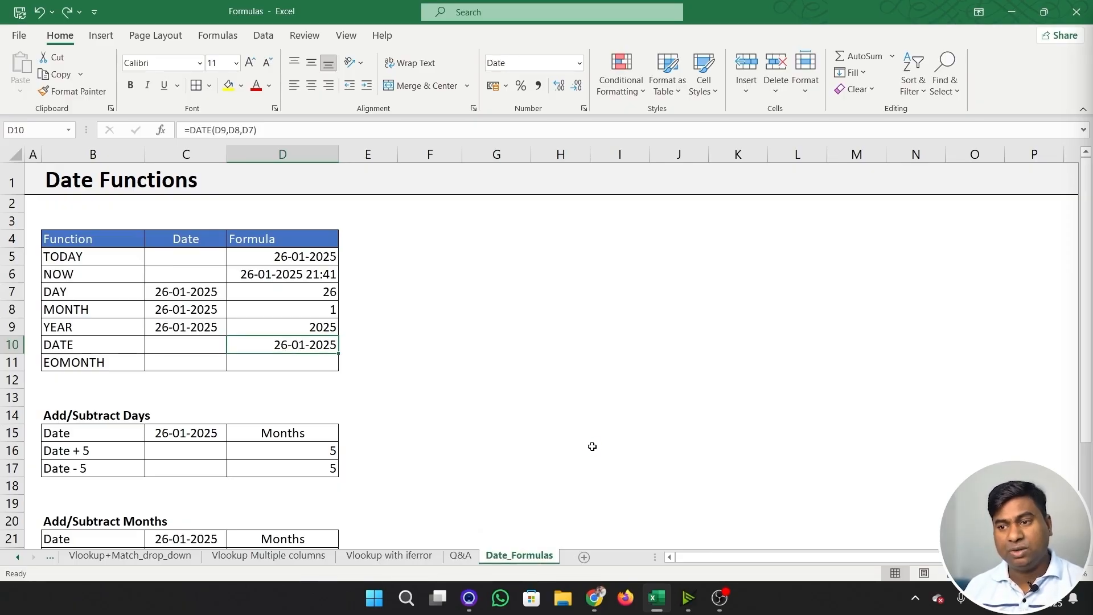
key(Down)
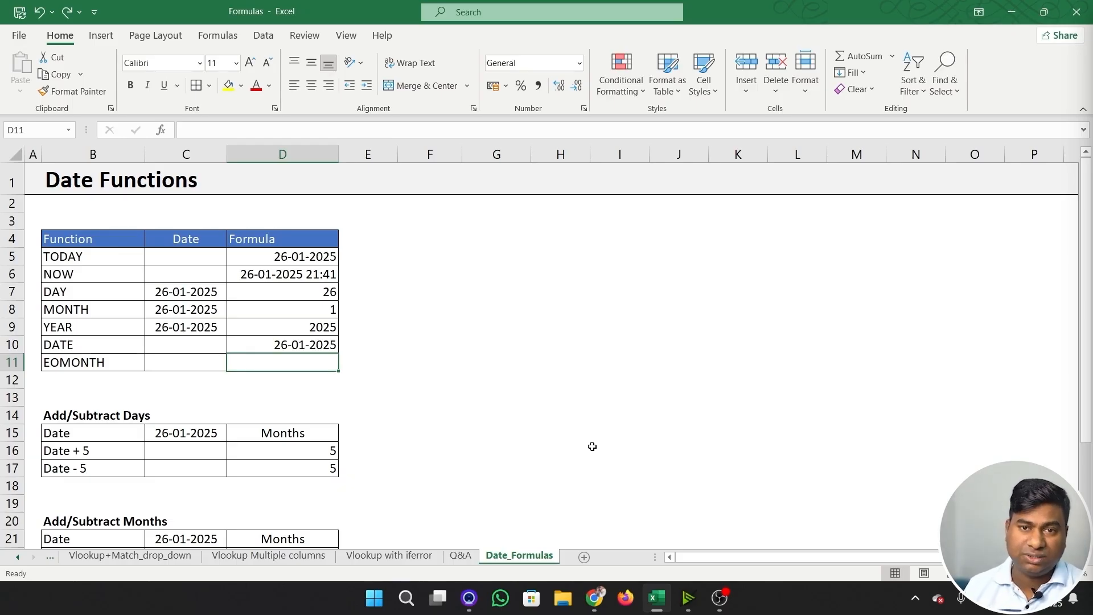
text(=)
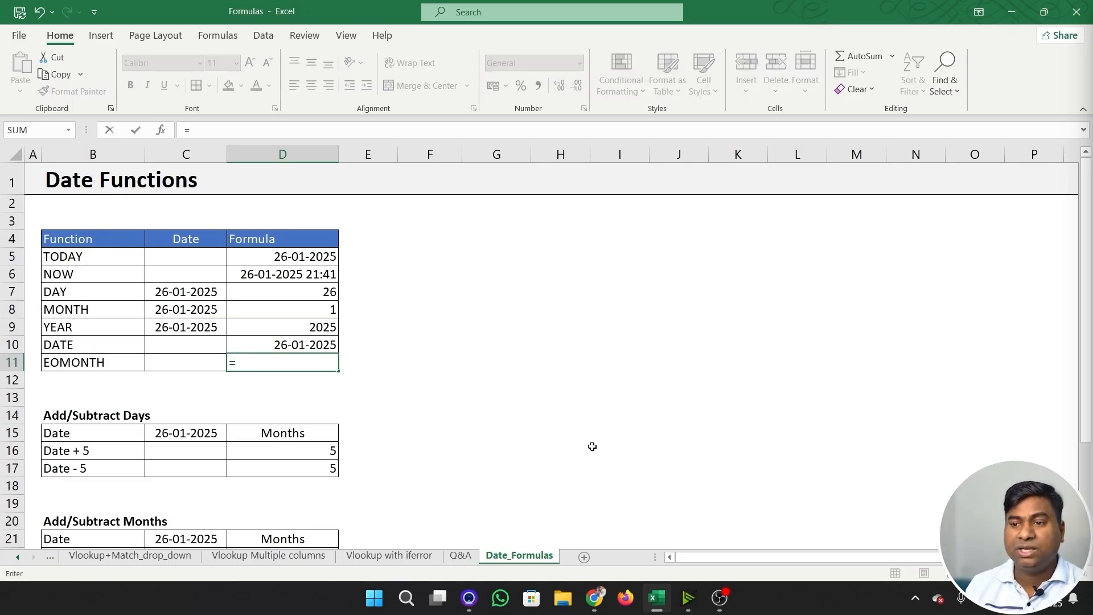
key(Escape)
- Enter the date 02/02/2025 in C10, the Date cell of the DATE row
key(Up)
key(Left)
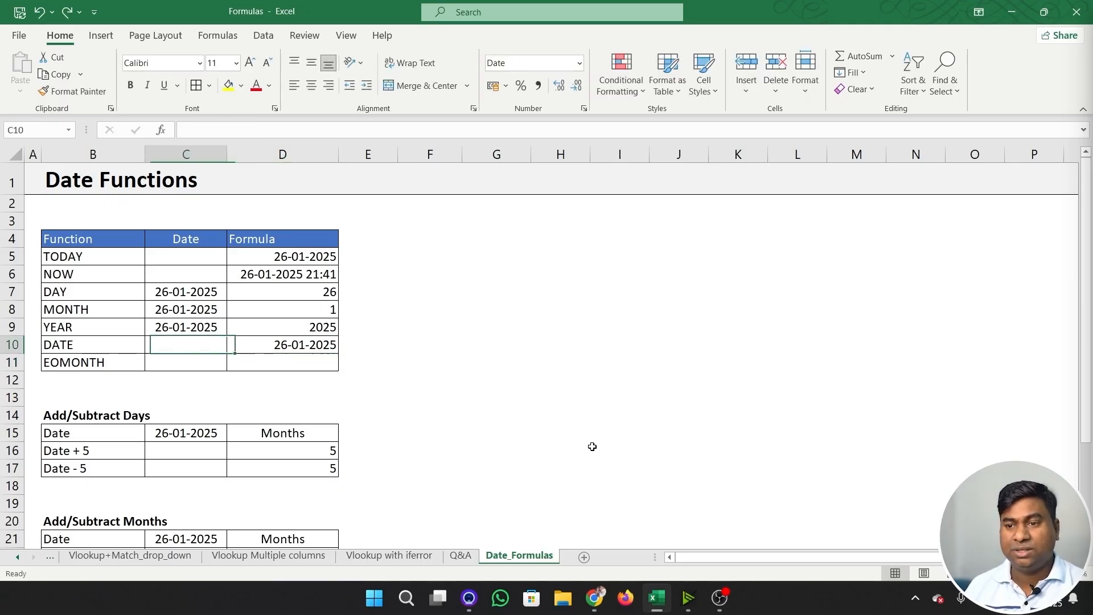
key(Down)
key(Up)
key(Down)
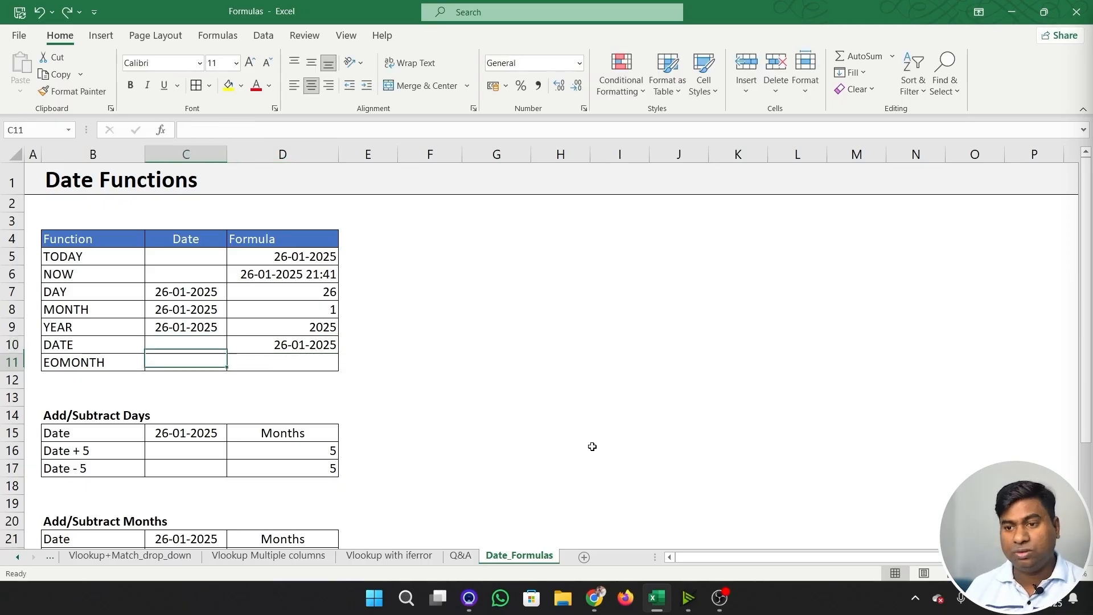
key(Up)
text(02/0)
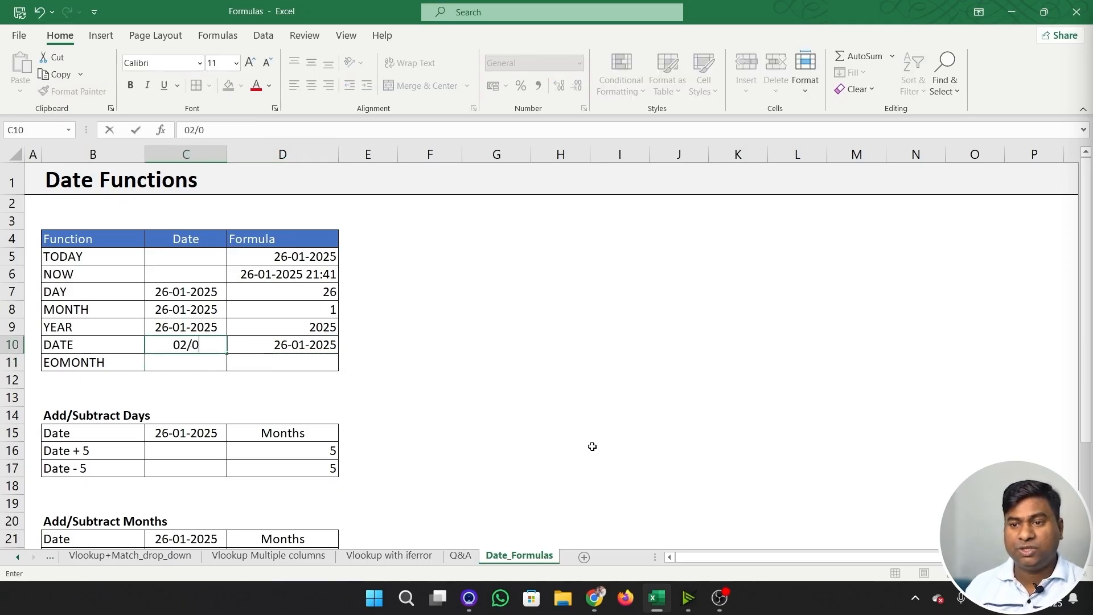
text(2/2024)
key(BackSpace)
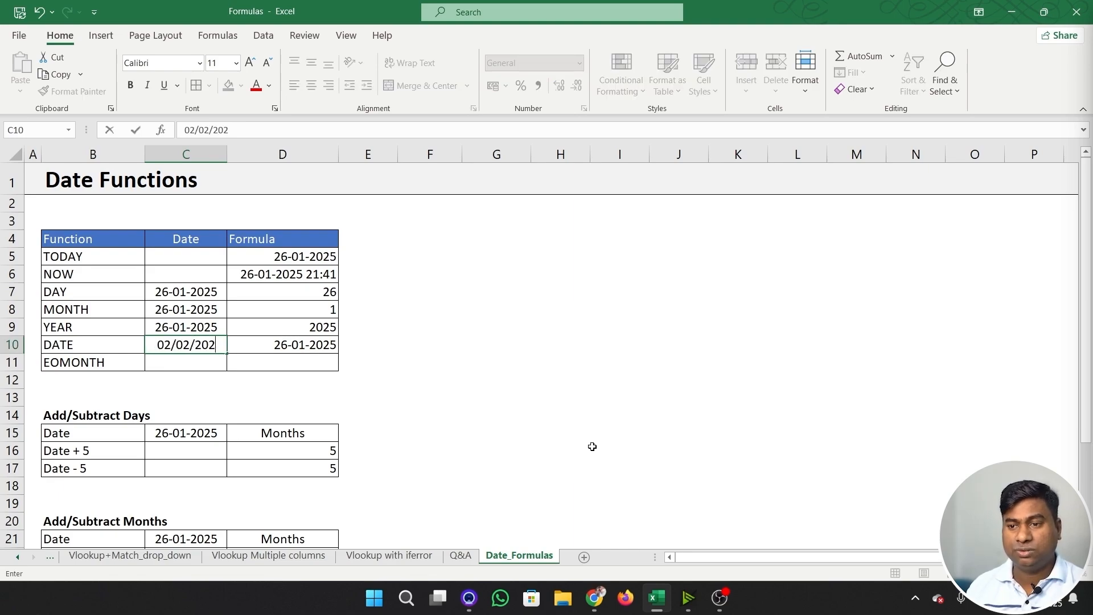
text(5)
key(Return)
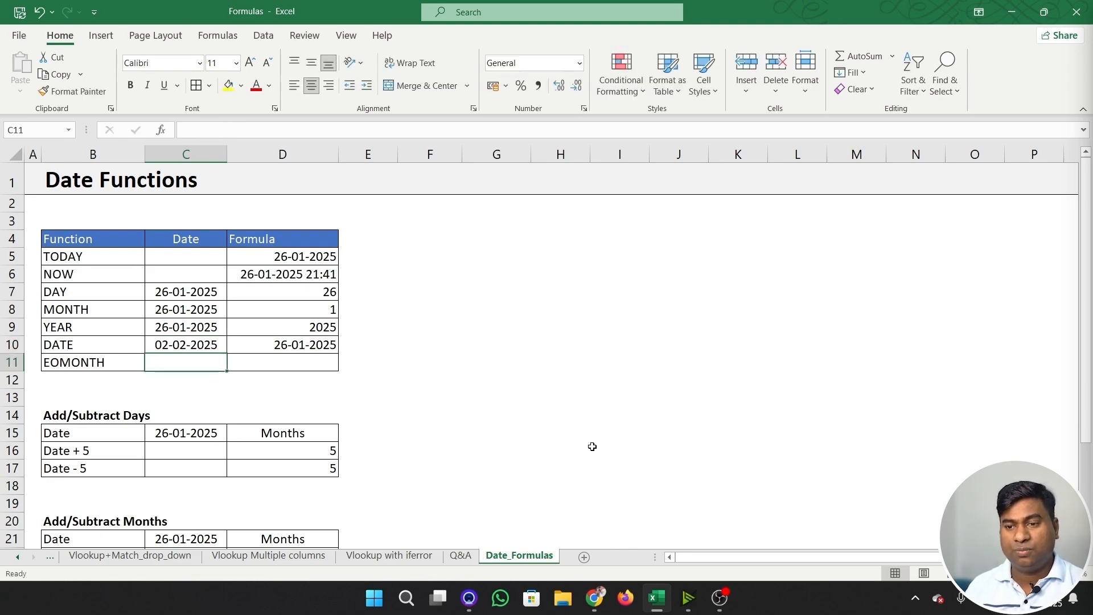
- Enter the date 06/07/2025 in C11, the Date cell of the EOMONTH row
text(01/07)
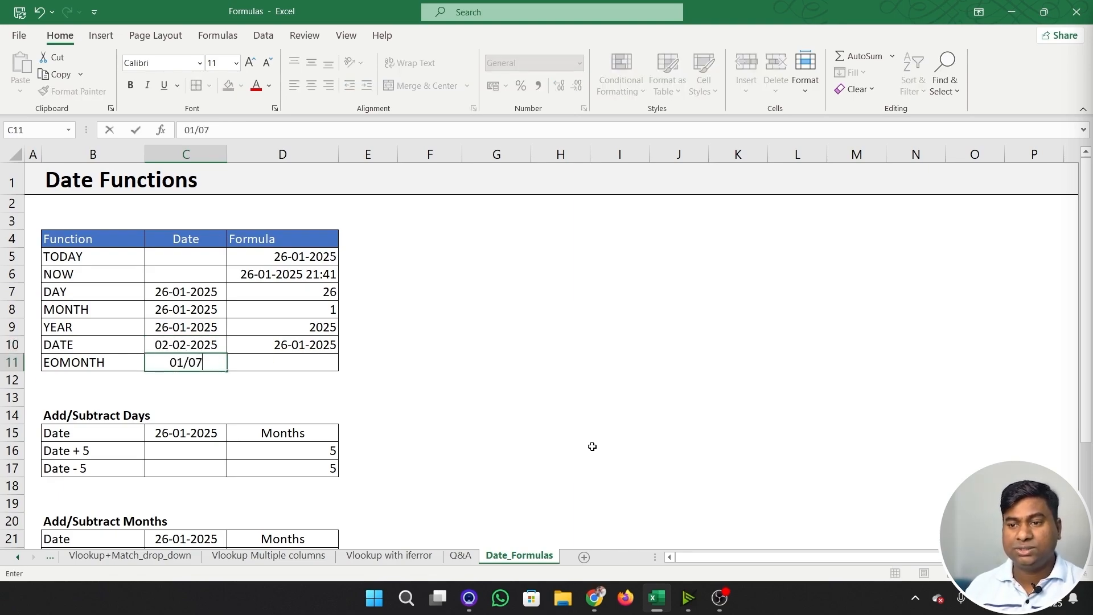
key(BackSpace)
key(BackSpace)
key(BackSpace)
key(BackSpace)
text(6)
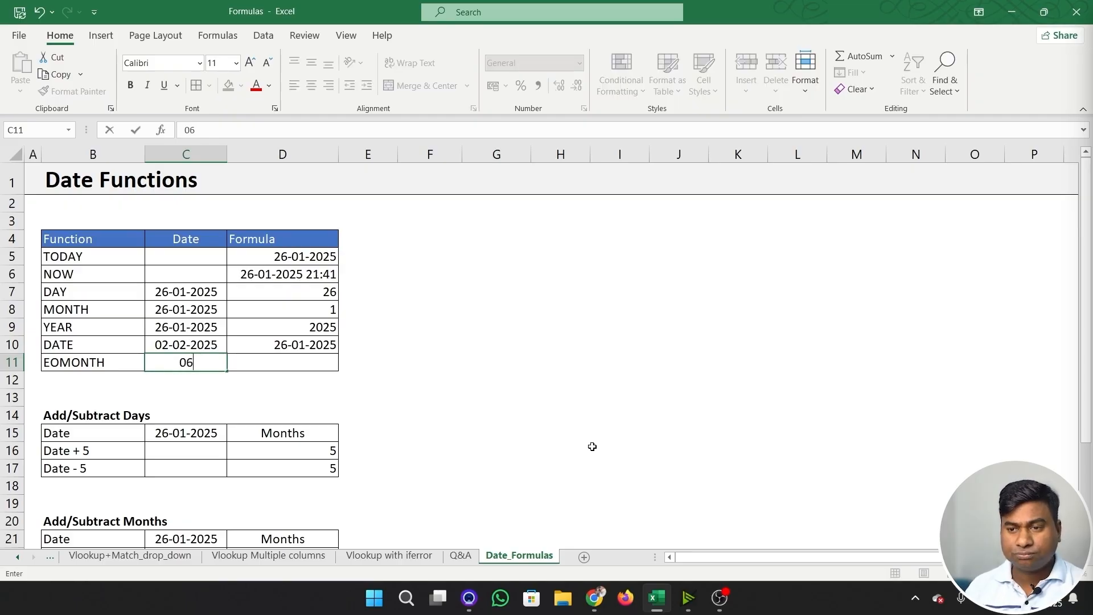
text(/07/2025)
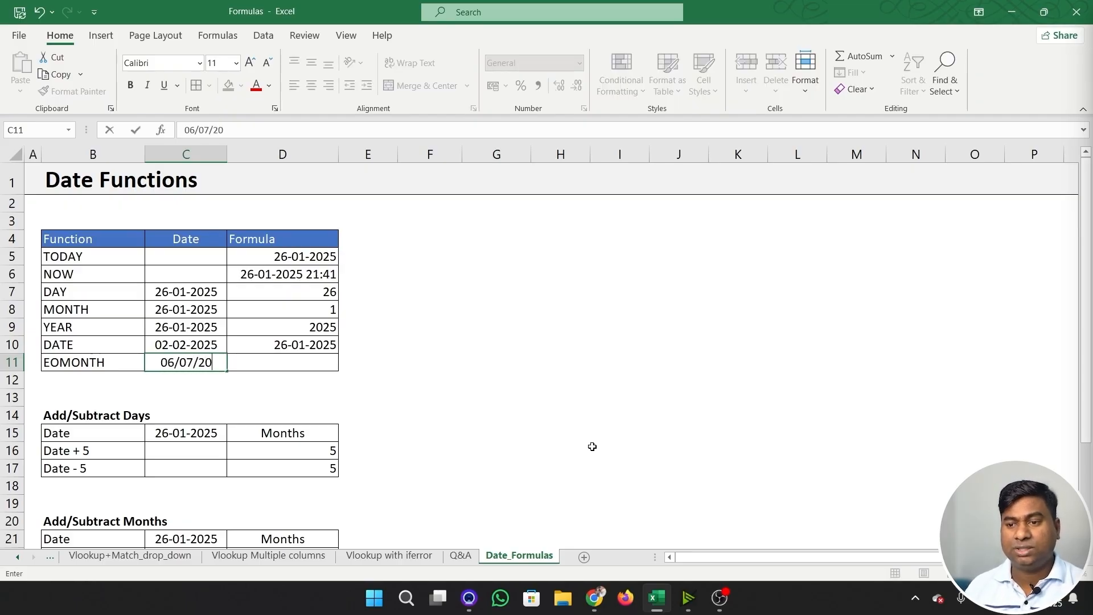
key(ctrl+Return)
- Highlight the two dates in C10:C11 with a yellow fill
key(Up)
key(shift+Down)
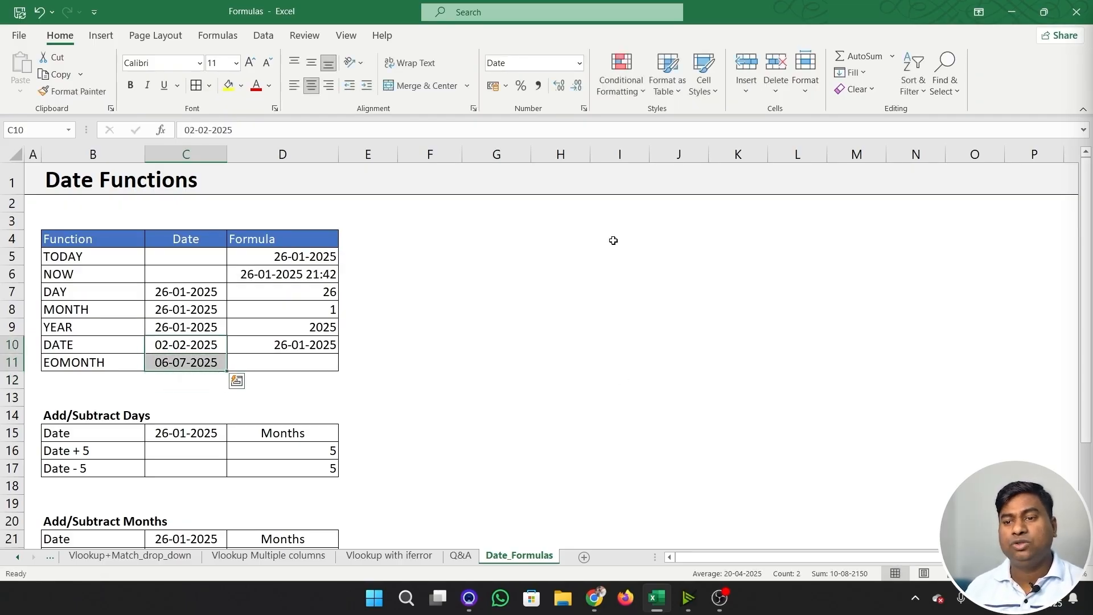
click(228, 85)
- Change the month of the date in C11 so that it reads 06-06-2025
click(290, 366)
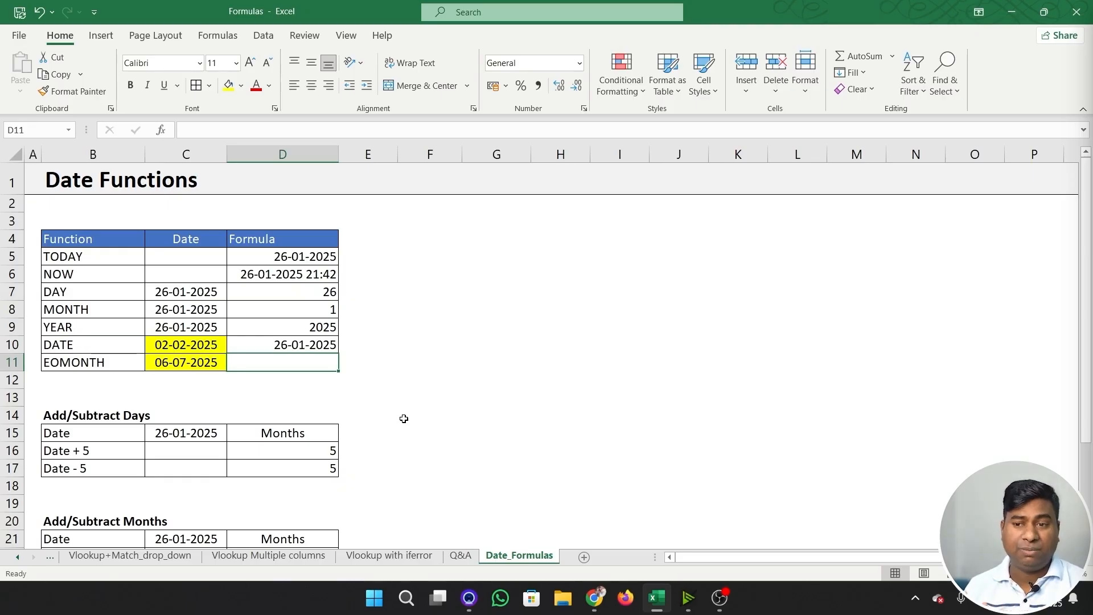
key(Left)
key(F2)
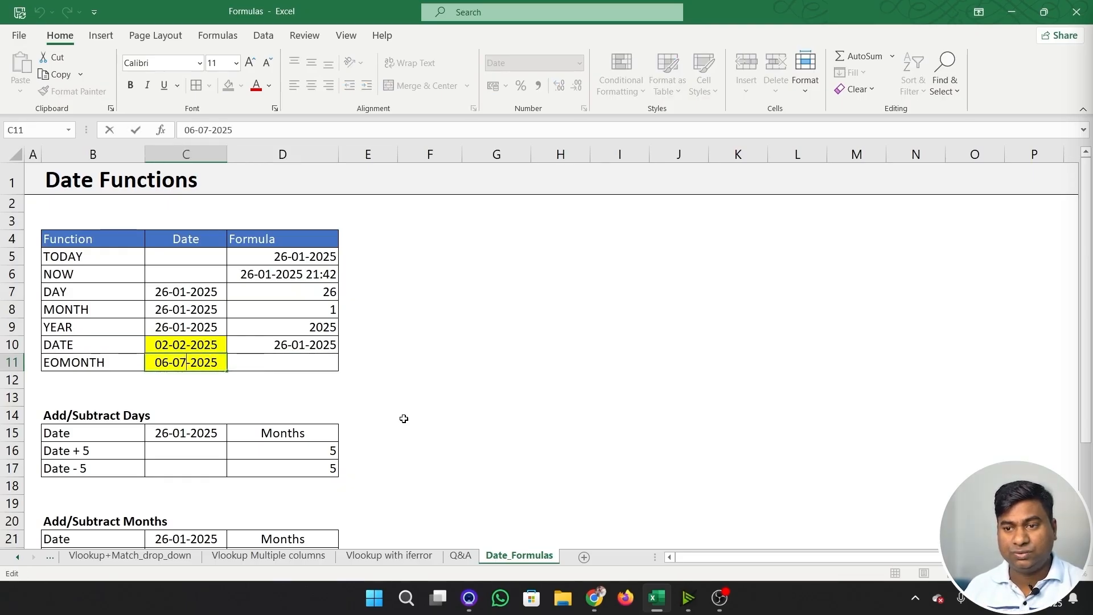
key(BackSpace)
text(6)
key(Tab)
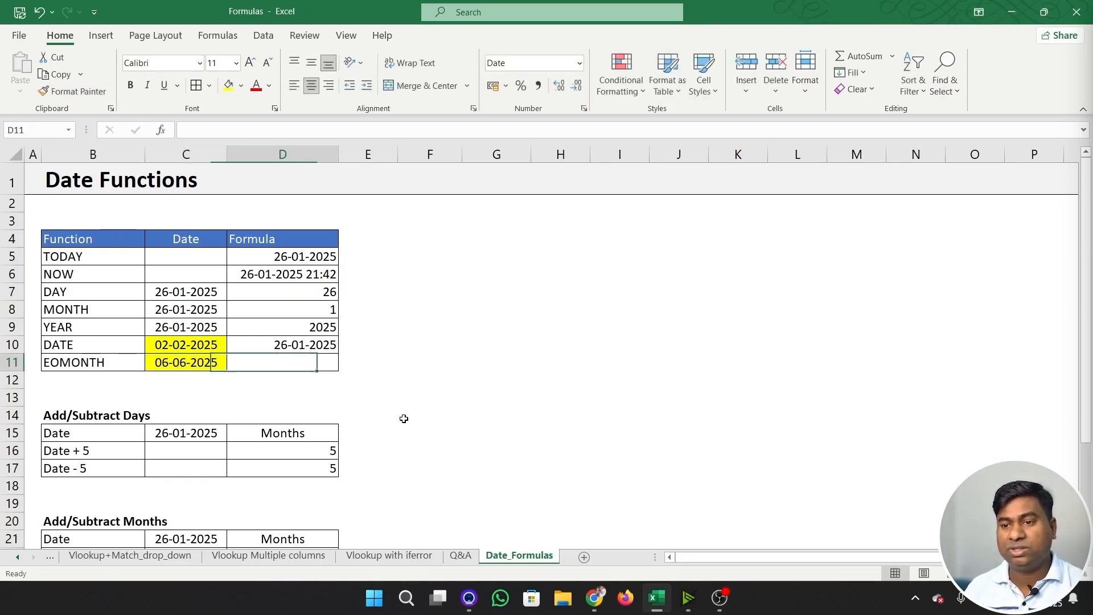
- Enter =EOMONTH(C11,0) in D11 to get the month's last day, and format the result as a day-month-year date
key(Left)
key(Up)
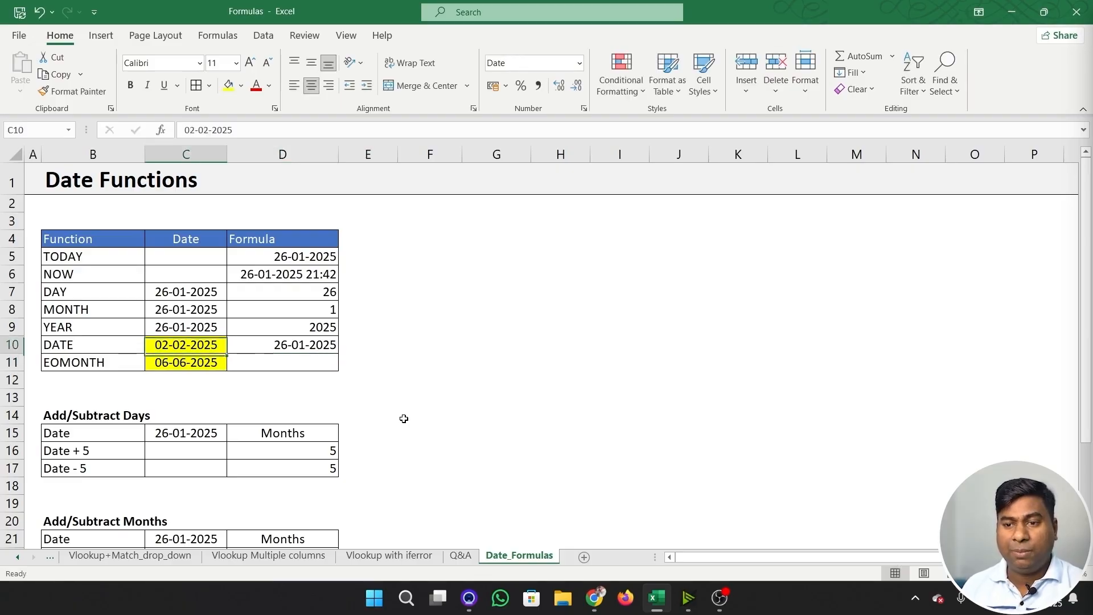
key(Down)
key(Right)
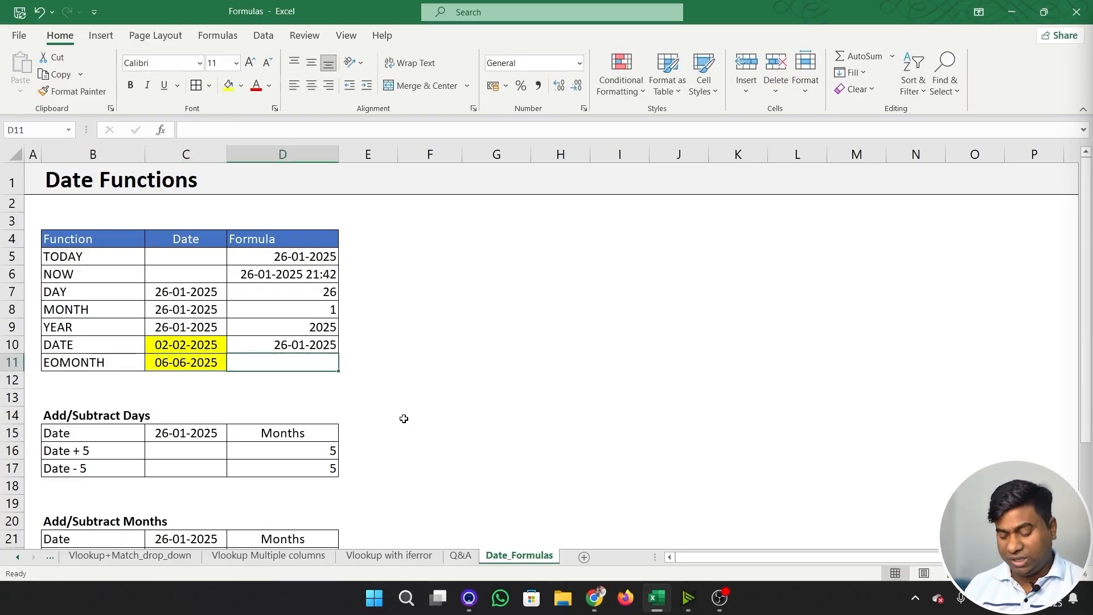
text(=eo)
key(Tab)
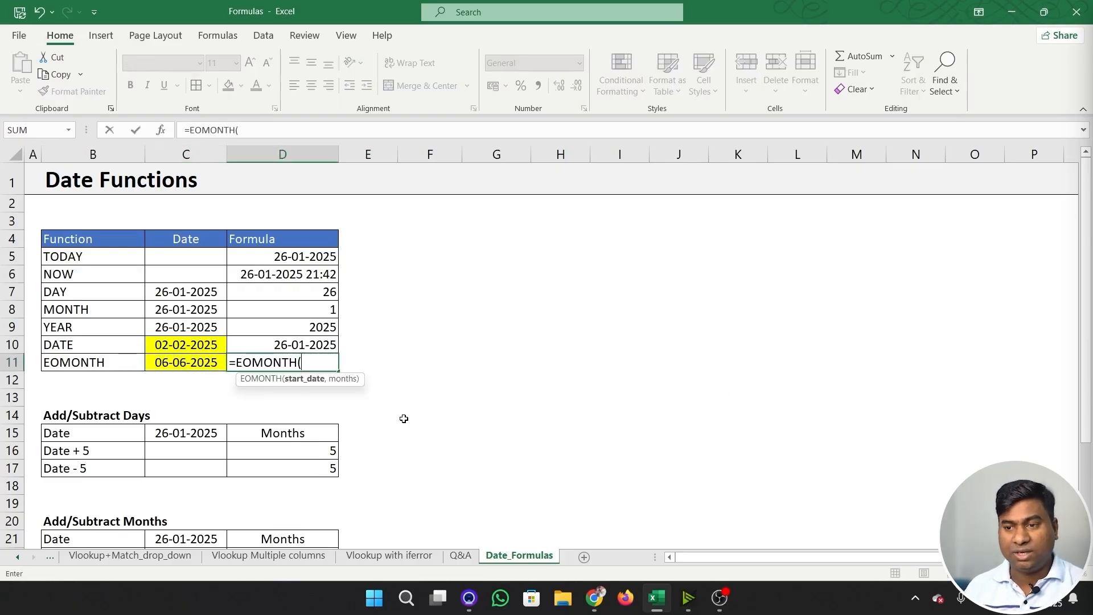
key(Left)
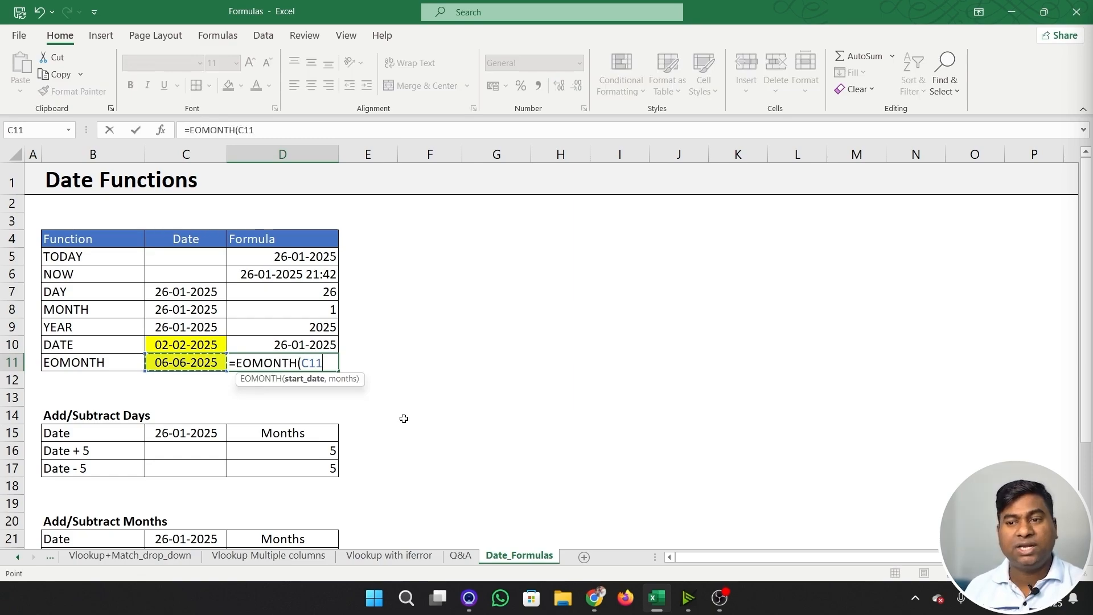
text(,)
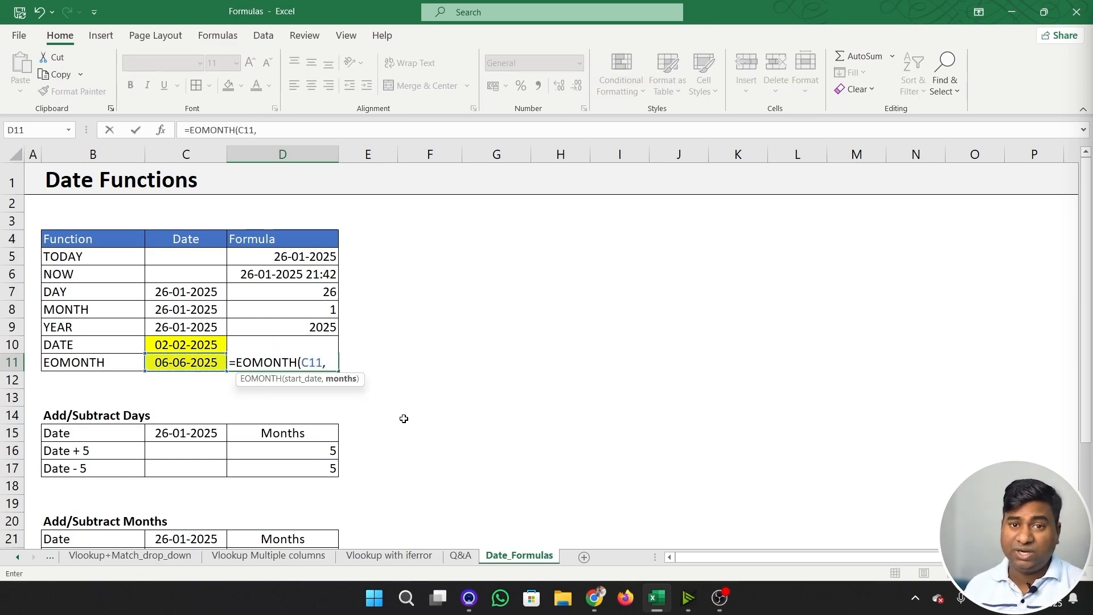
text(0))
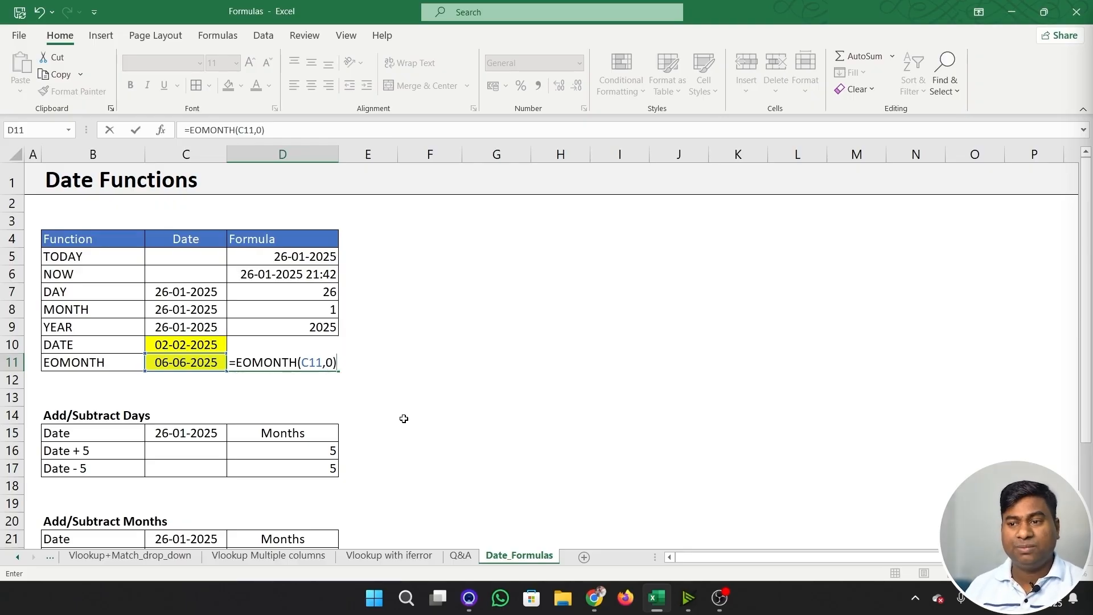
key(Return)
key(Up)
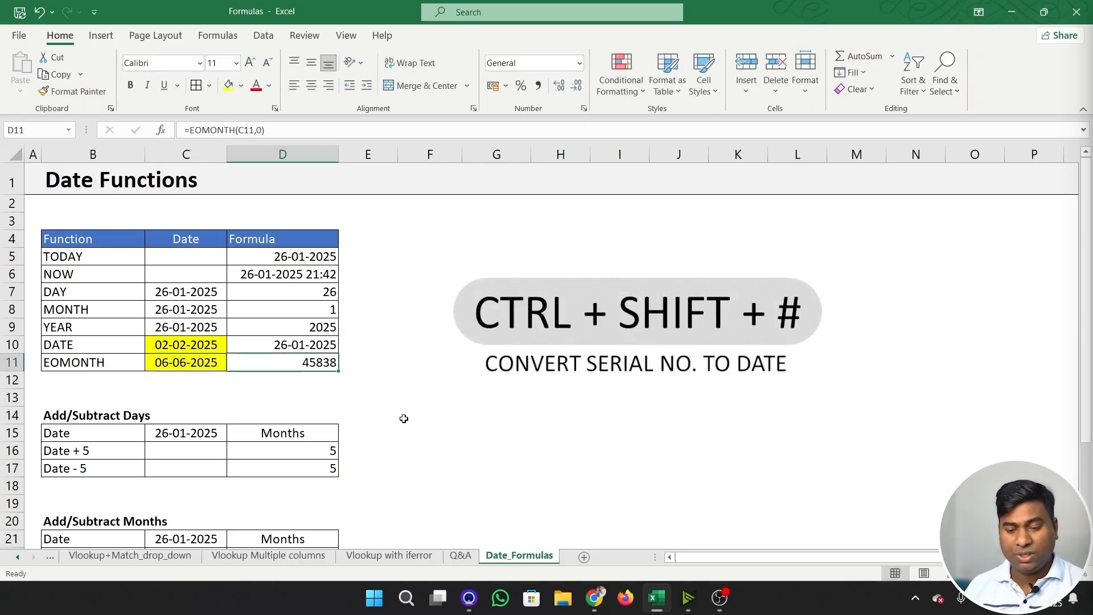
key(ctrl+shift+3)
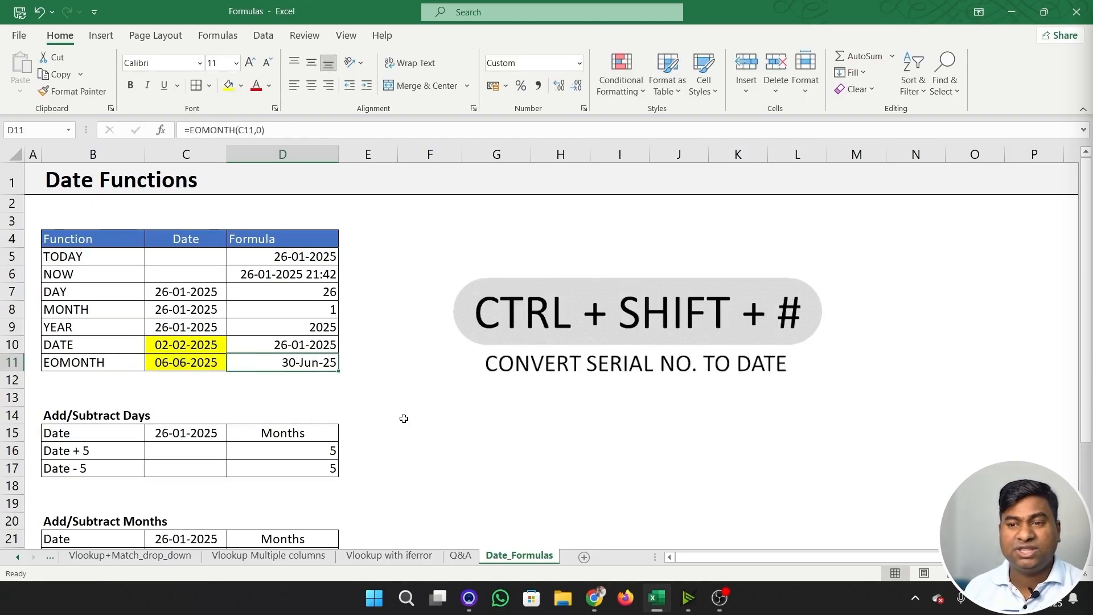
key(Down)
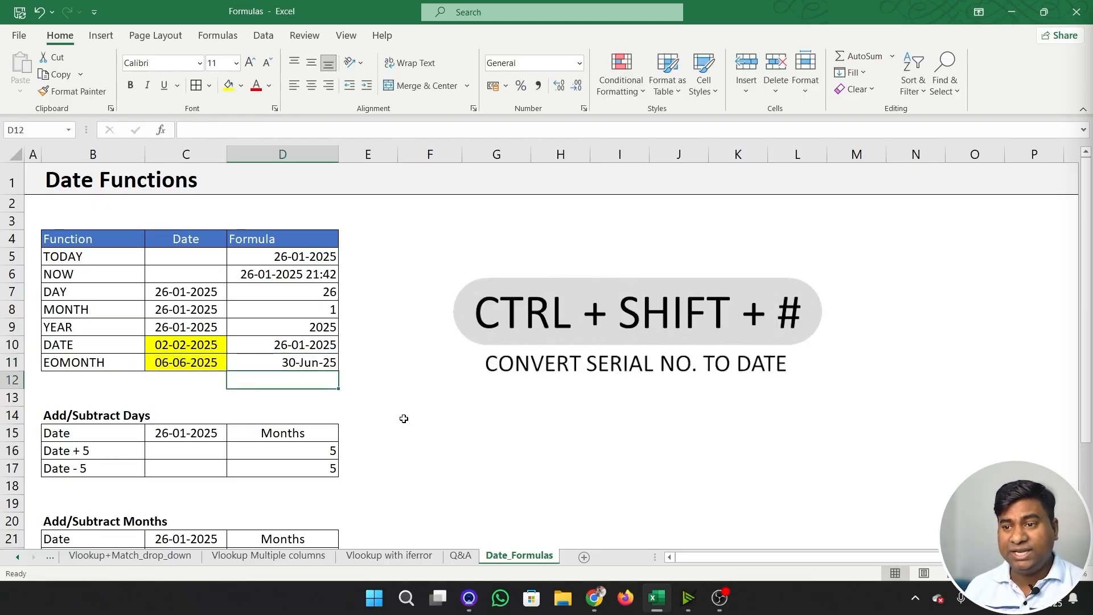
text(=)
key(Escape)
- Enter =EOMONTH(C10,0) in E11 to get that month's last day, and format the result as a day-month-year date
key(Up)
key(Right)
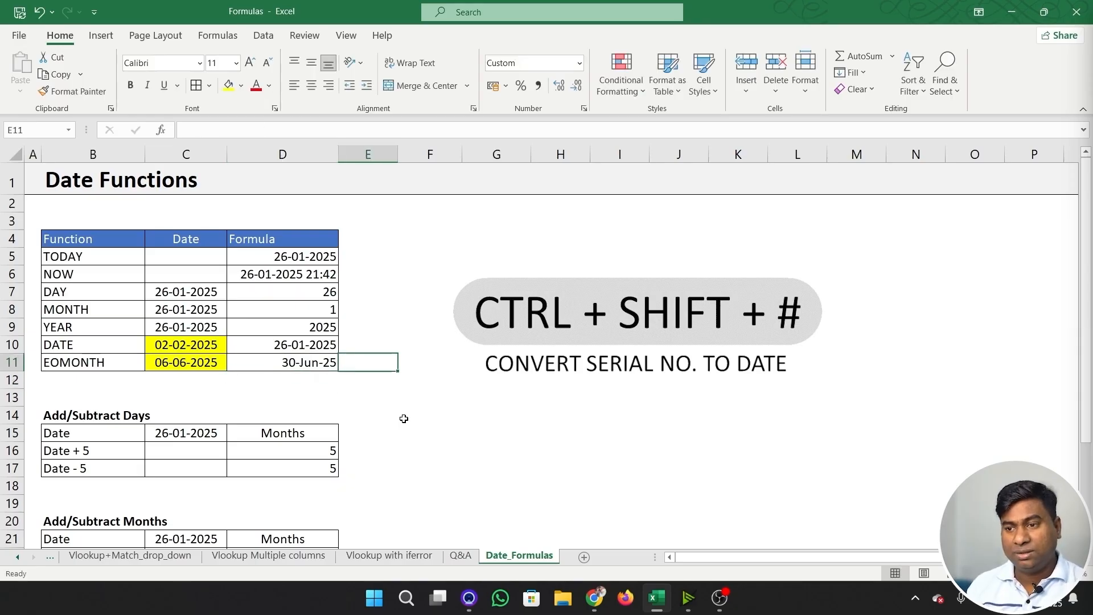
text(=em)
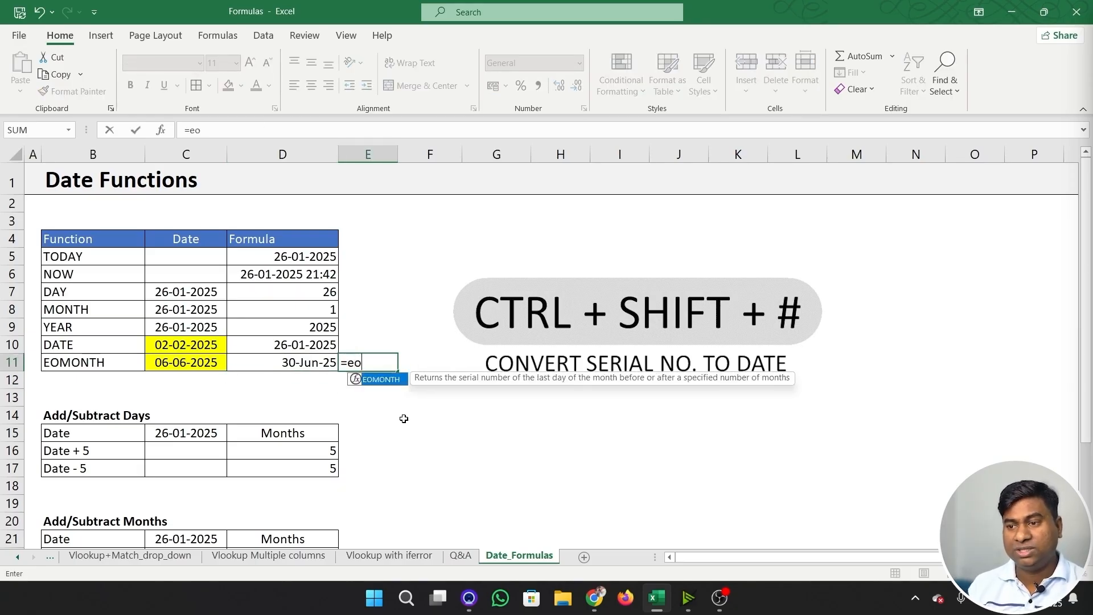
key(Tab)
key(Left)
key(Left)
key(Up)
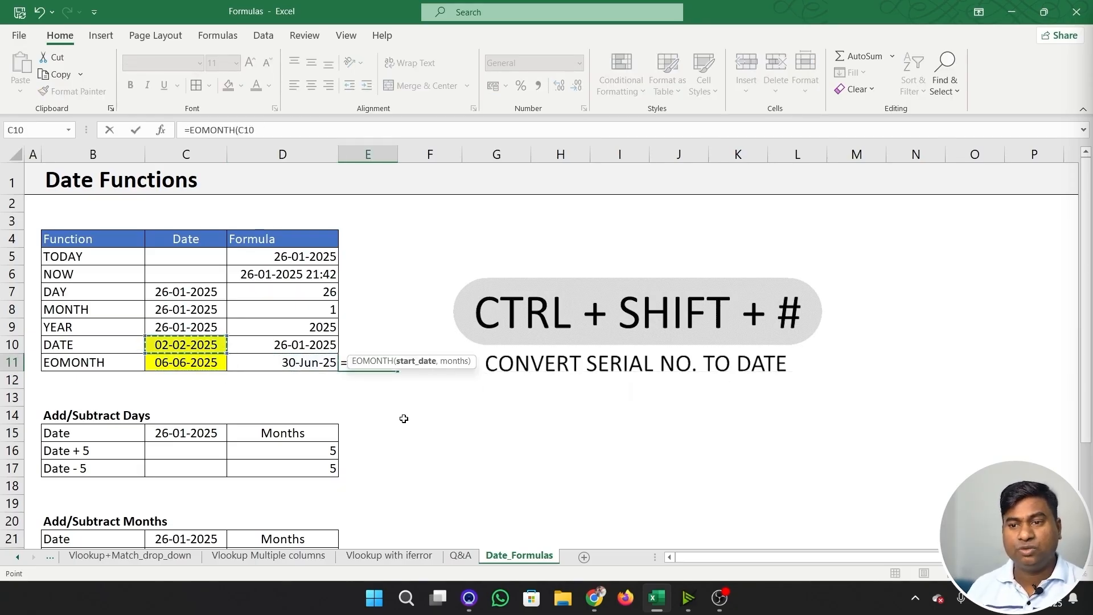
text(,0)
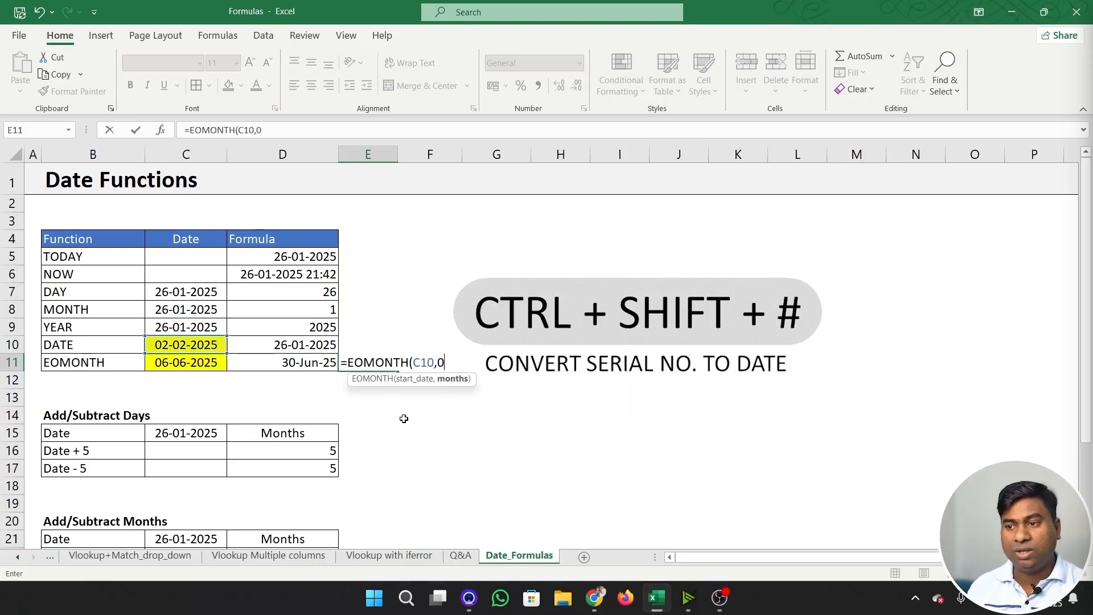
text())
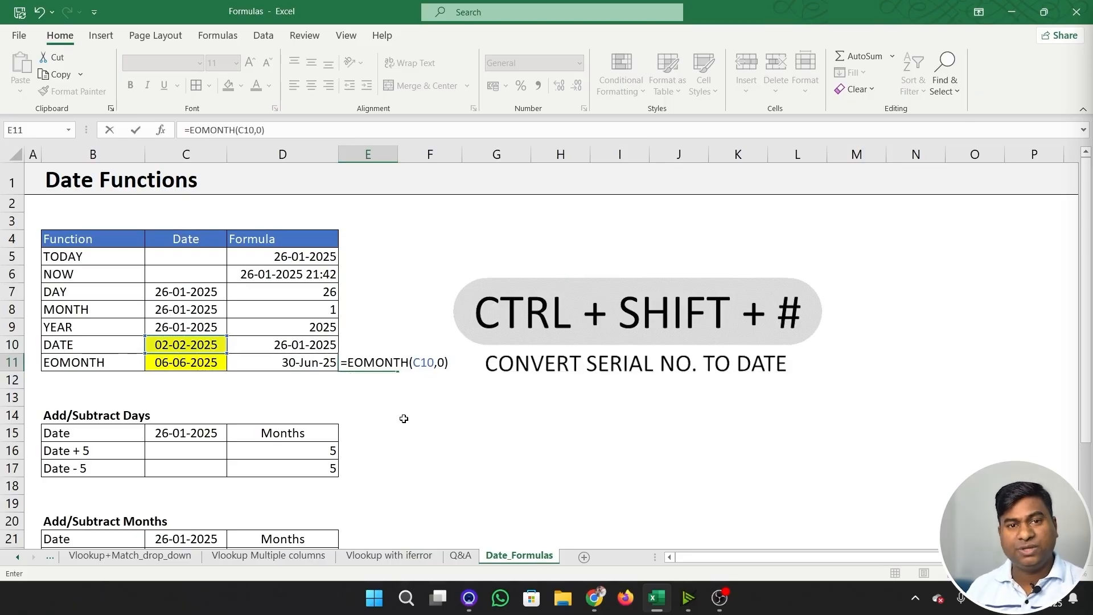
key(Return)
key(Up)
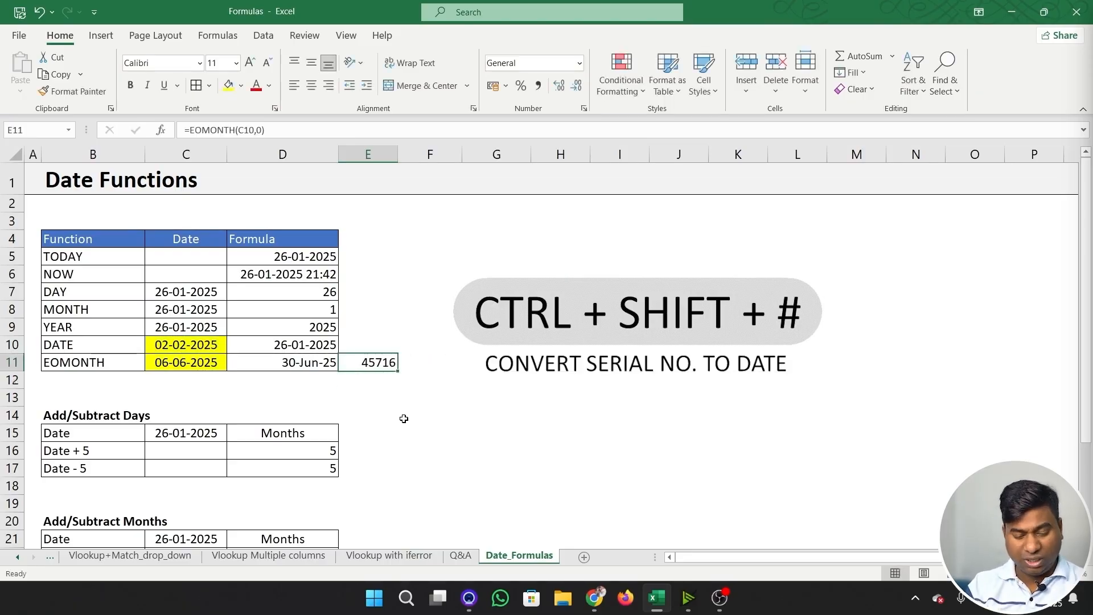
key(ctrl+shift+3)
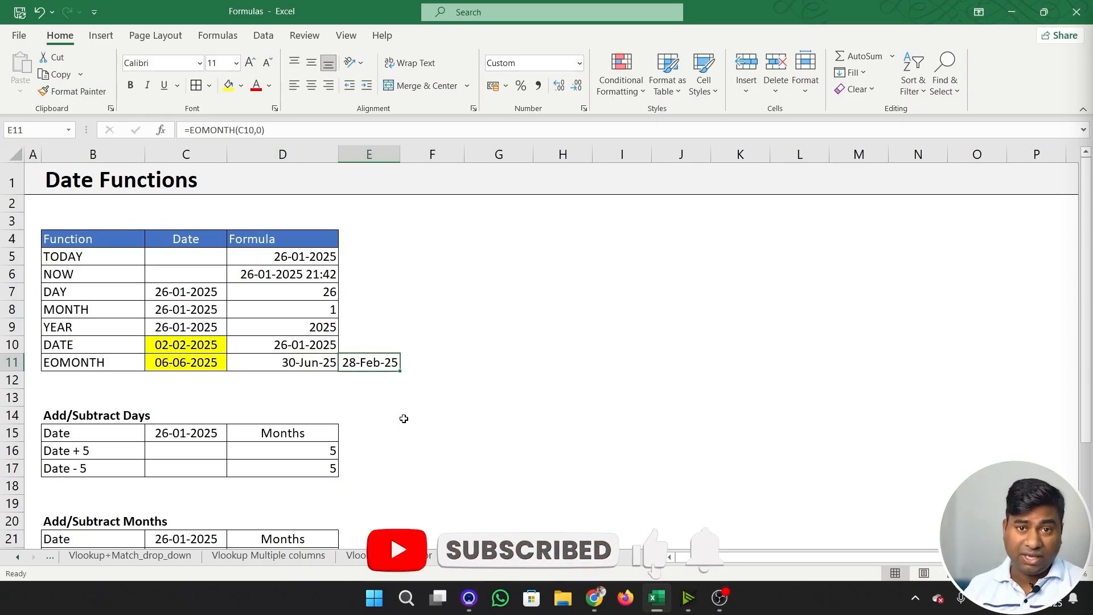
key(Left)
key(Down)
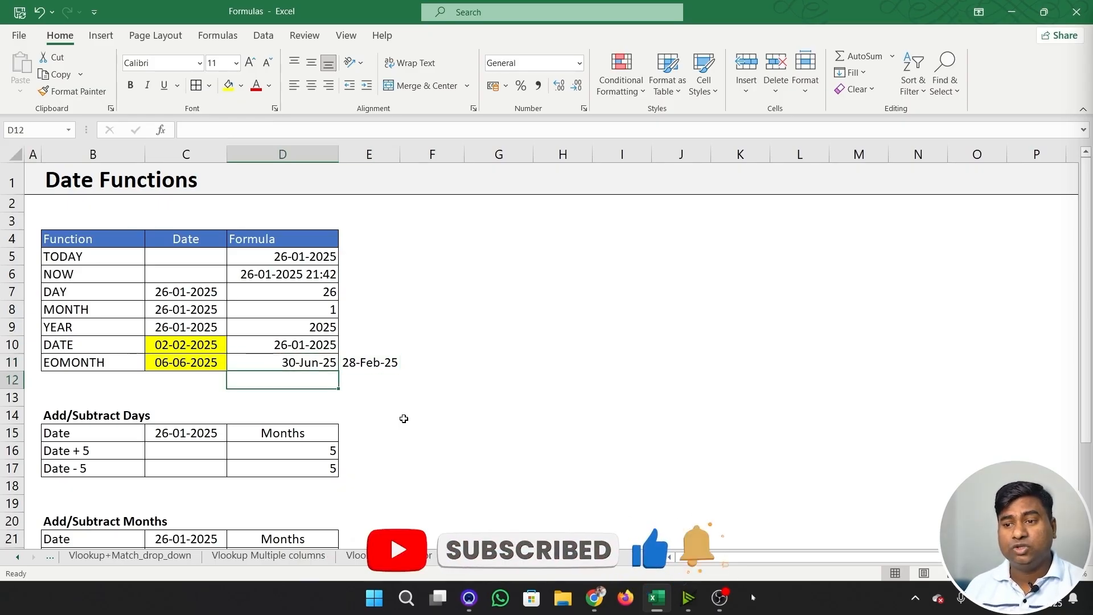
text(=)
key(Left)
key(Escape)
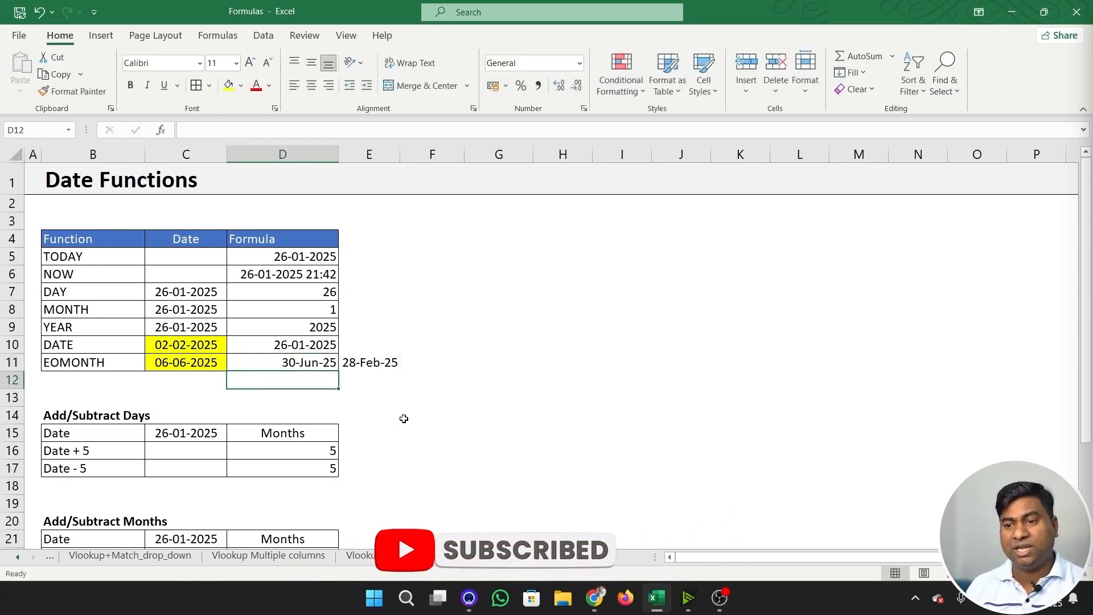
- Enter =EOMONTH(C11,1) in D12 to get the next month's last day, and format it as a day-month-year date
text(=eom)
key(Tab)
key(Left)
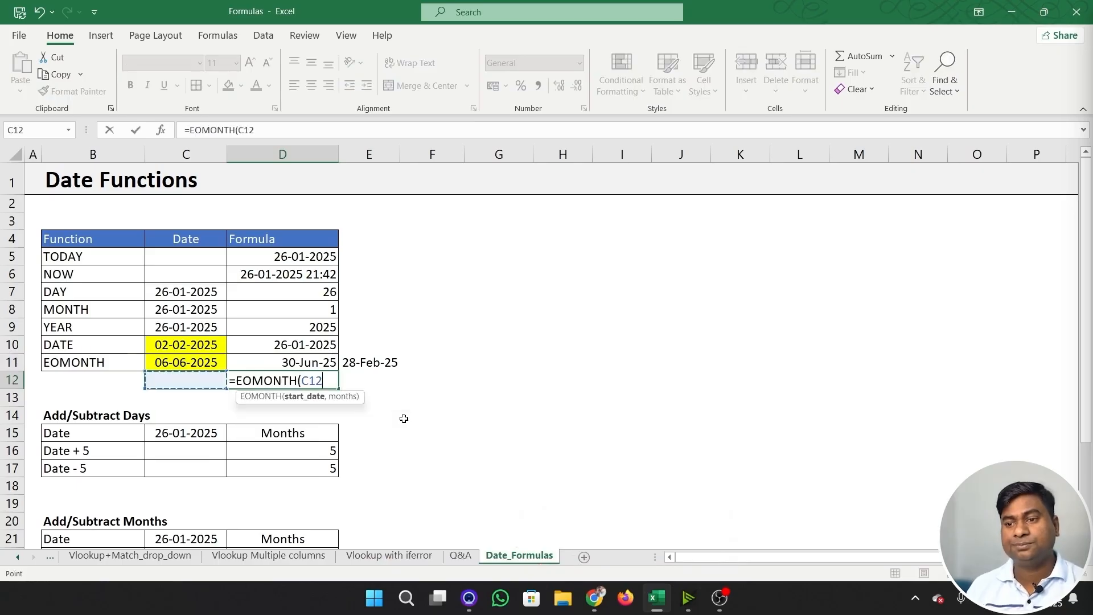
key(Up)
text(,)
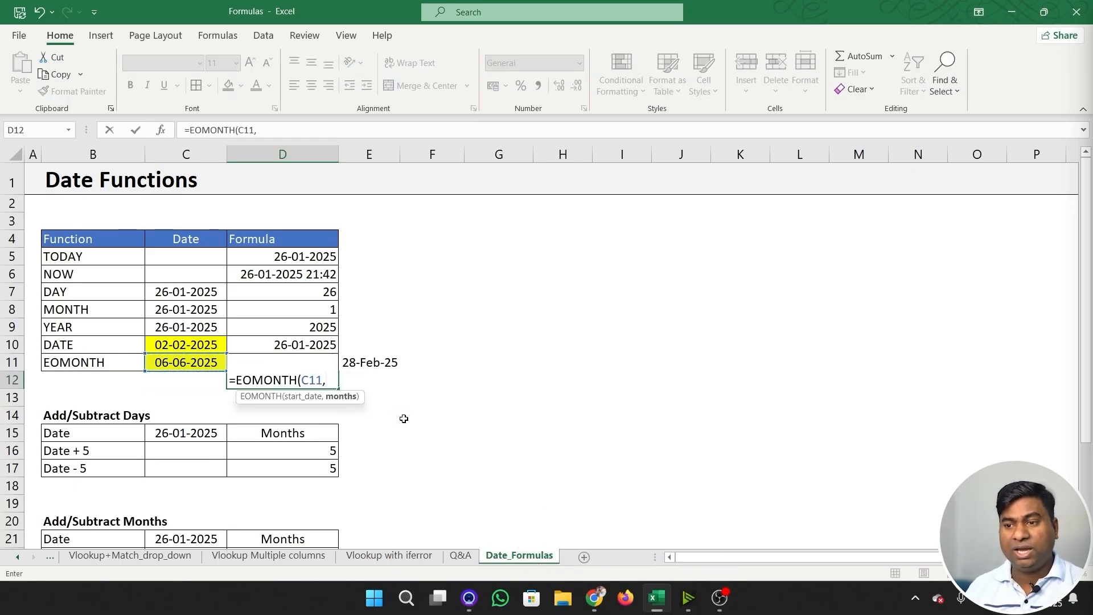
text(1))
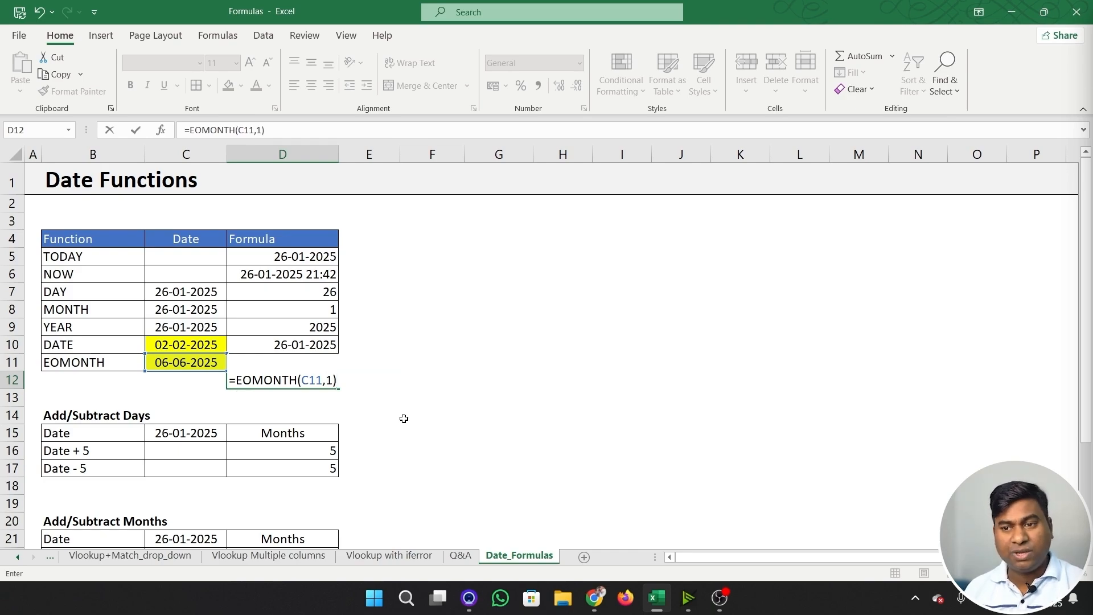
key(ctrl+Return)
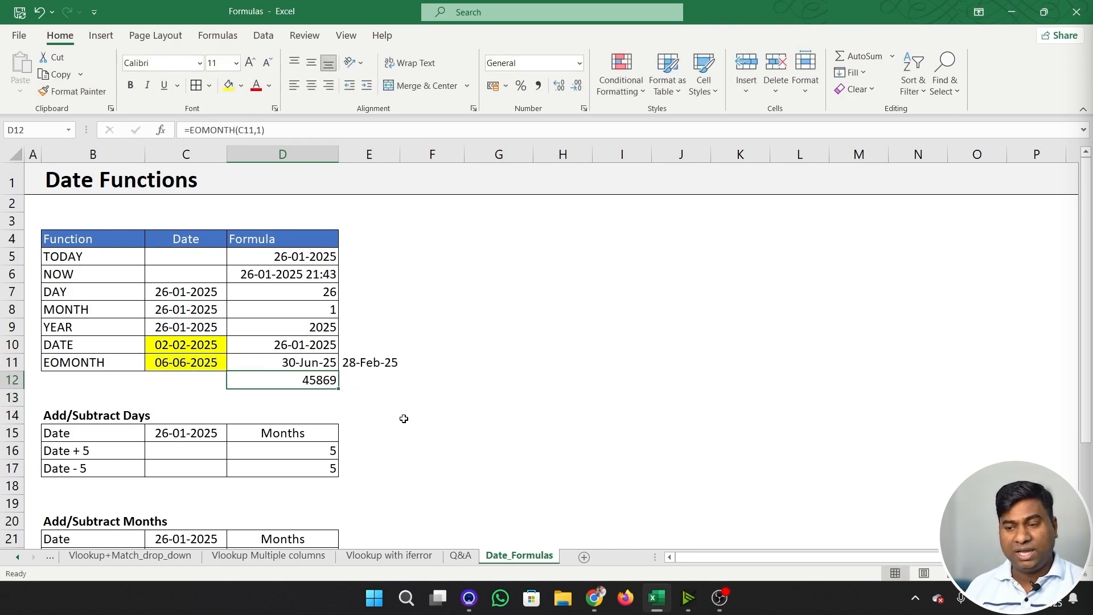
key(ctrl+shift+3)
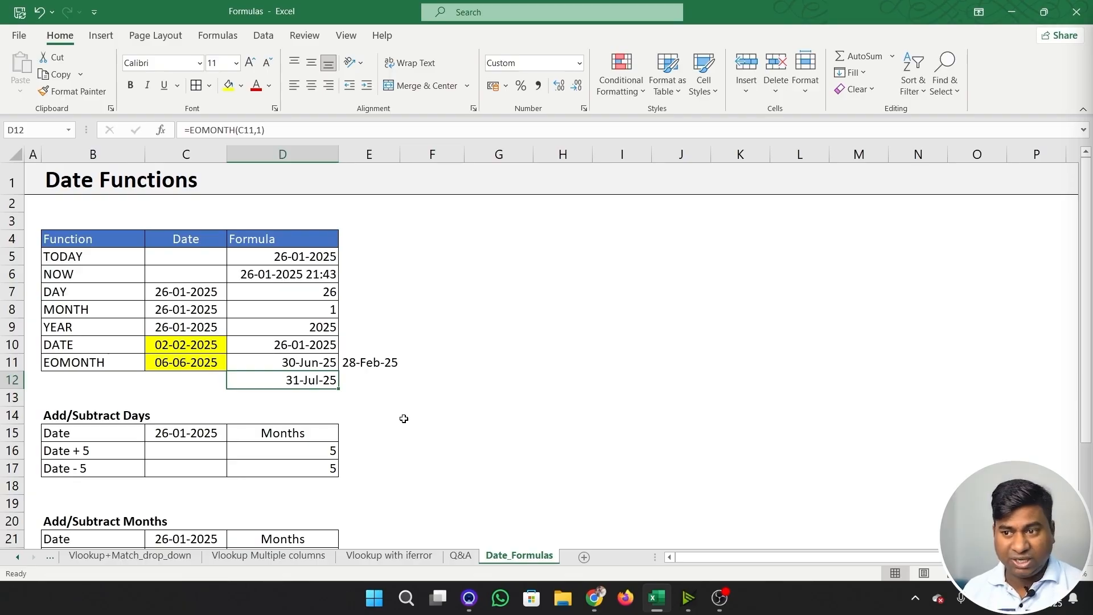
- Enter =EOMONTH(C10,-1) in E12 to get the previous month's last day, and format it as a day-month-year date
key(Right)
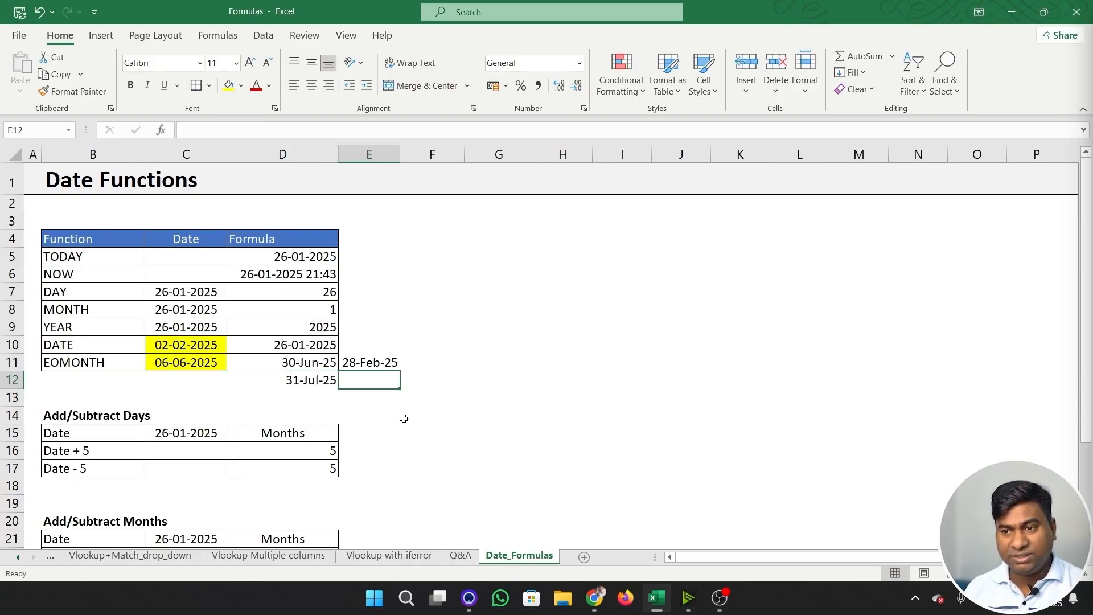
text(=)
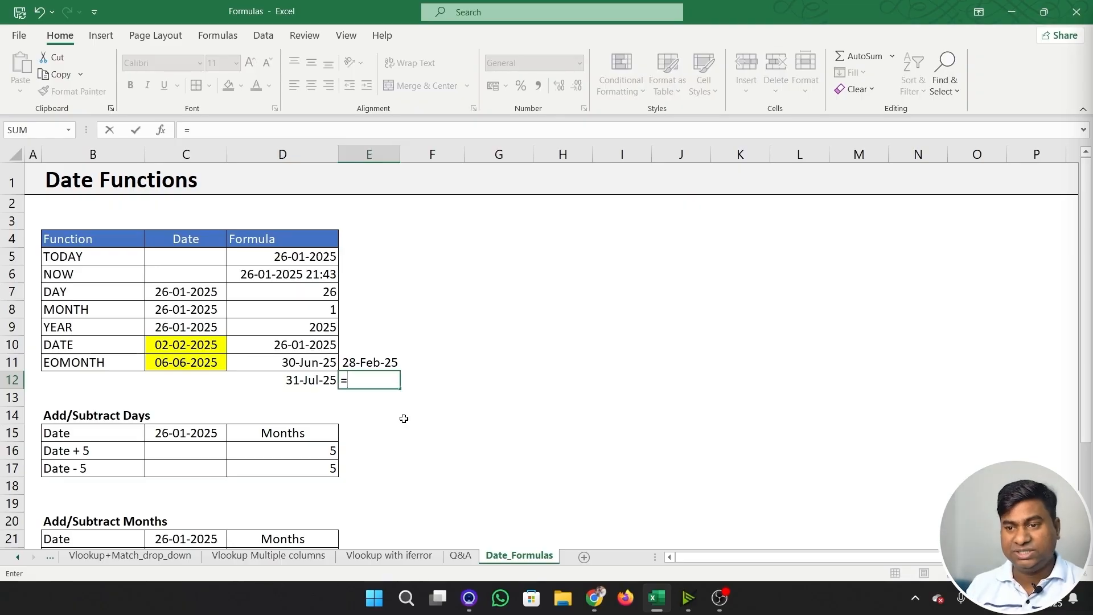
text(em)
key(BackSpace)
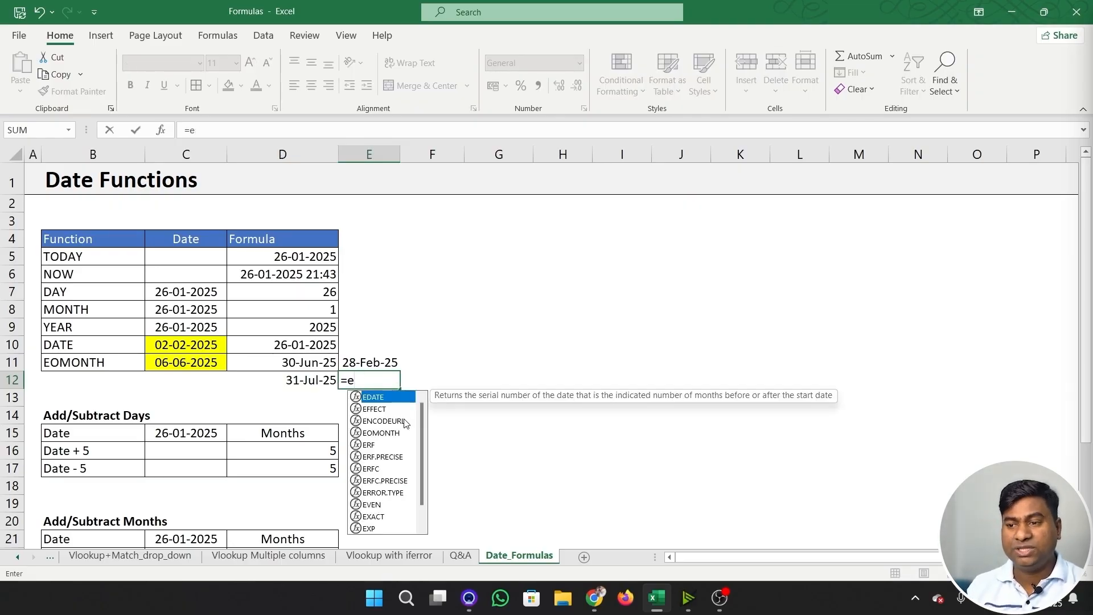
text(o)
key(Tab)
key(Up)
key(Left)
key(Left)
key(Up)
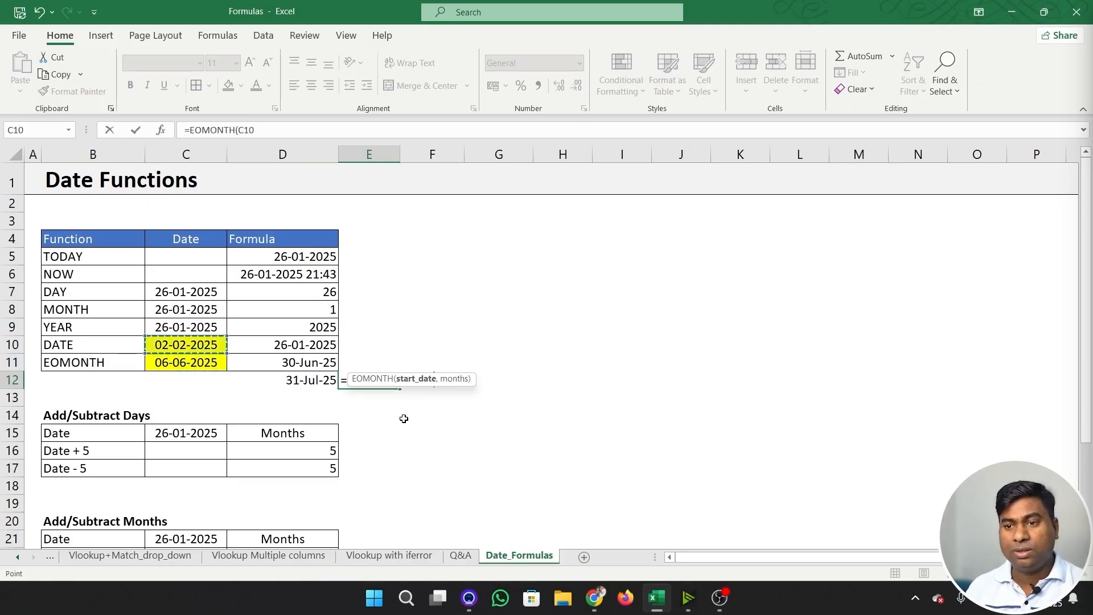
text(,-)
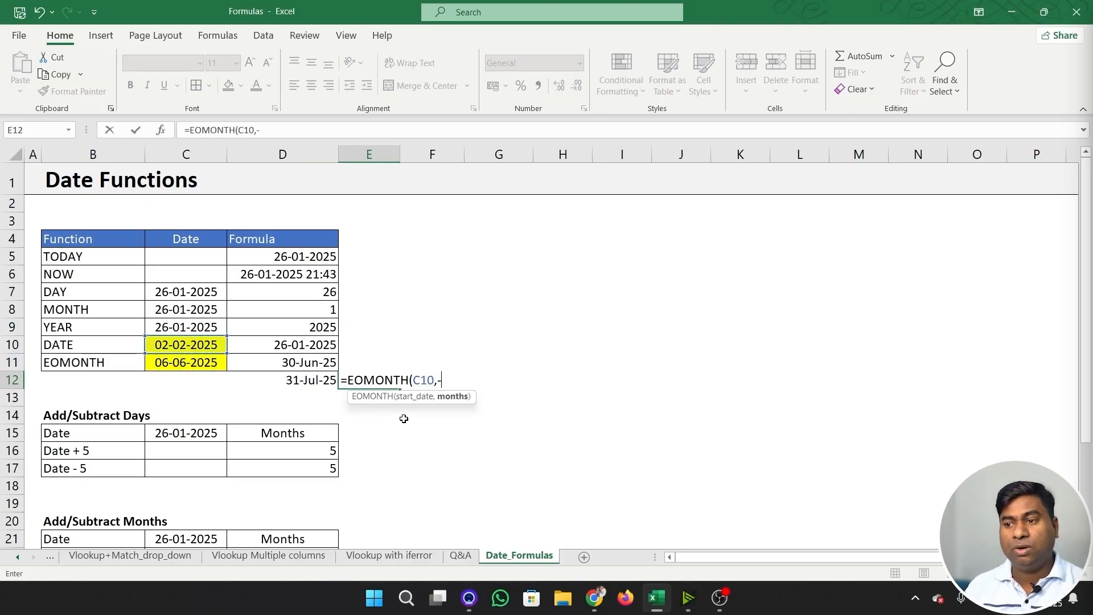
text(1))
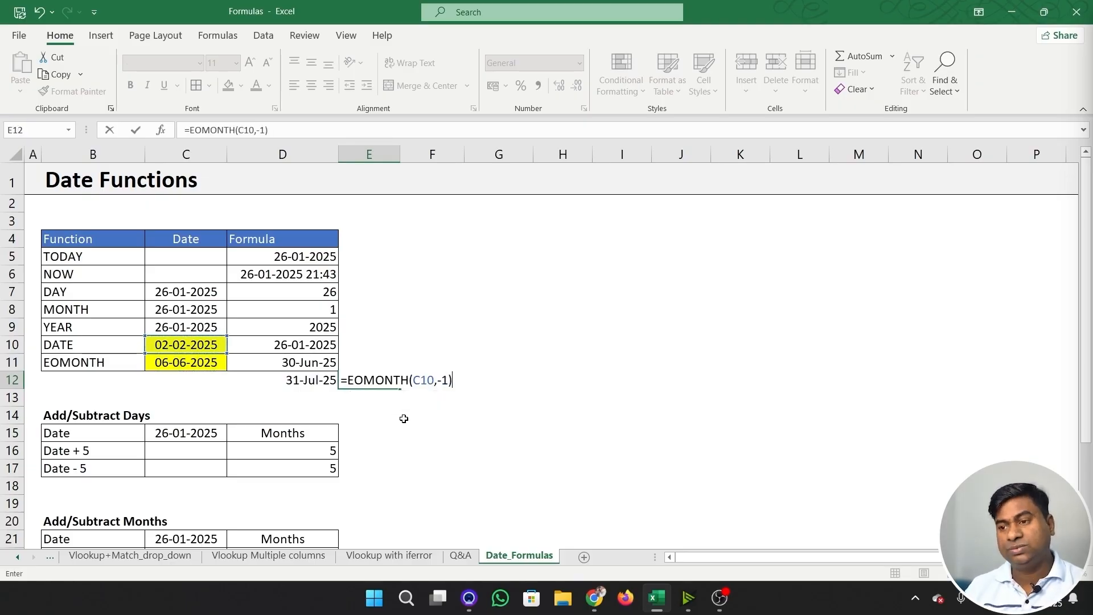
key(Return)
key(Up)
key(ctrl+shift+3)
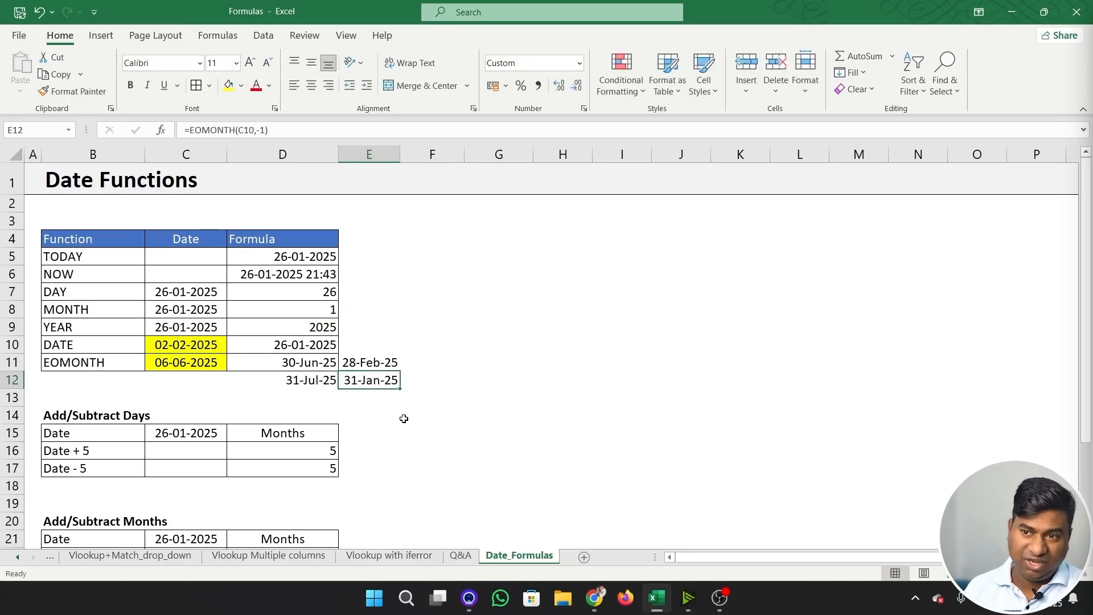
key(Left)
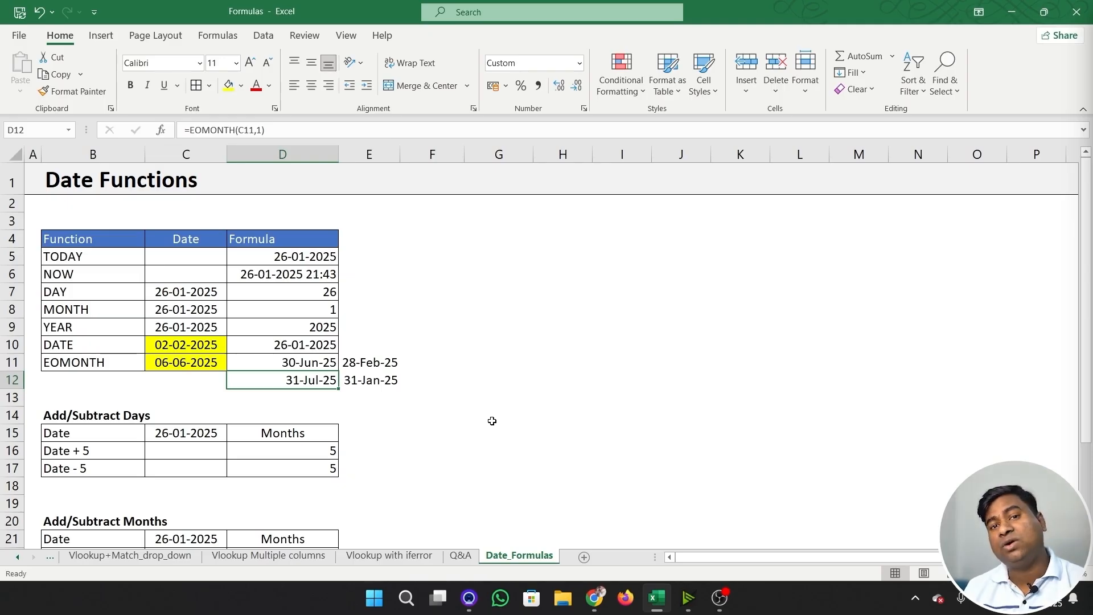
- Enter =C15+D16 in C16, the Date + 5 row, to add the days to the date
click(186, 453)
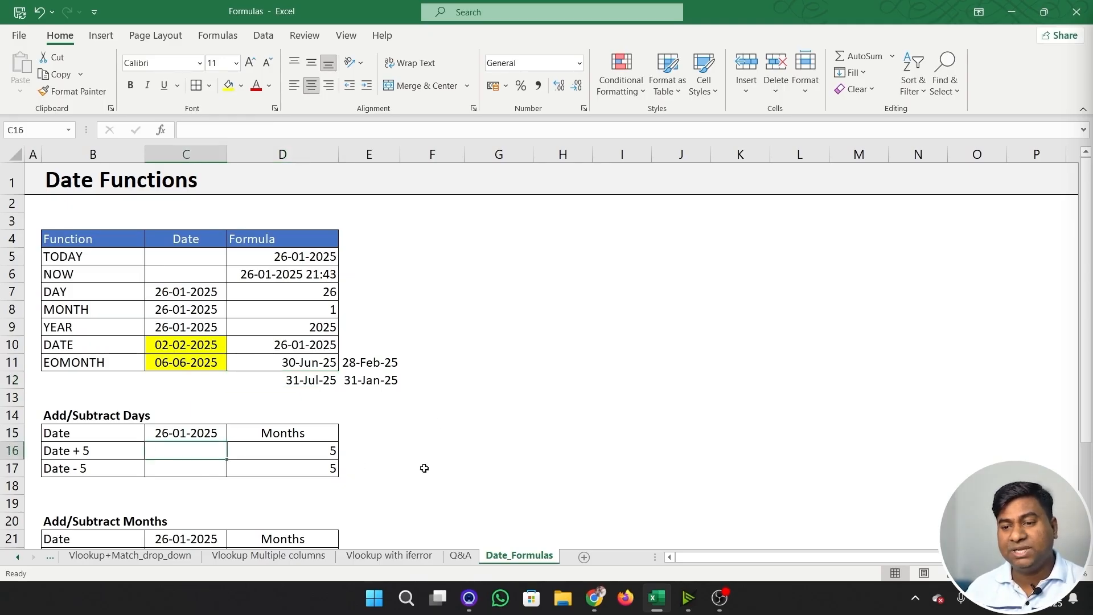
text(=)
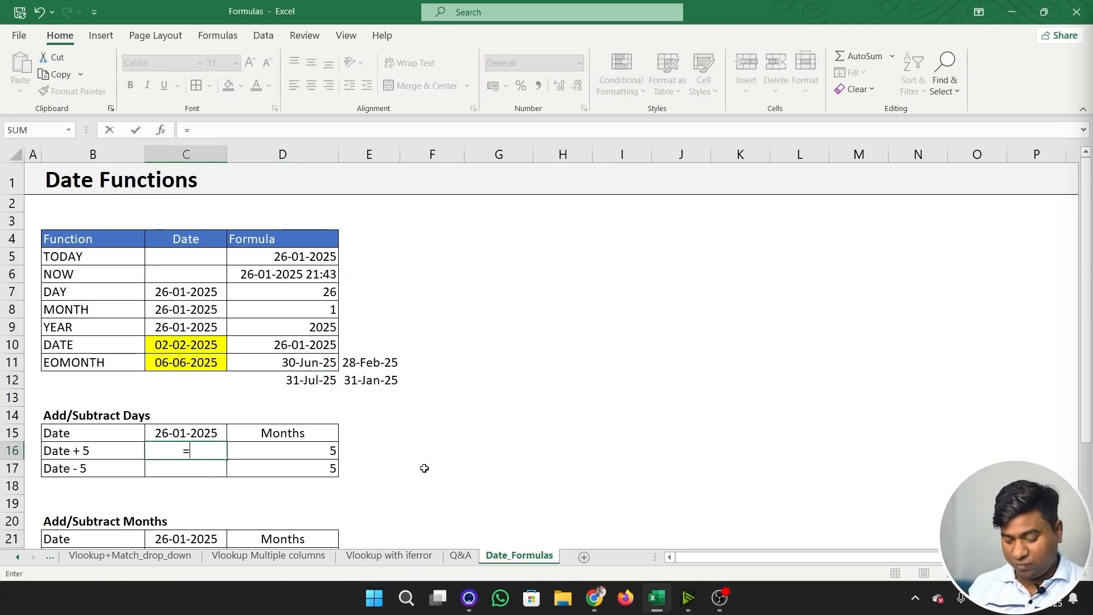
key(Up)
text(+)
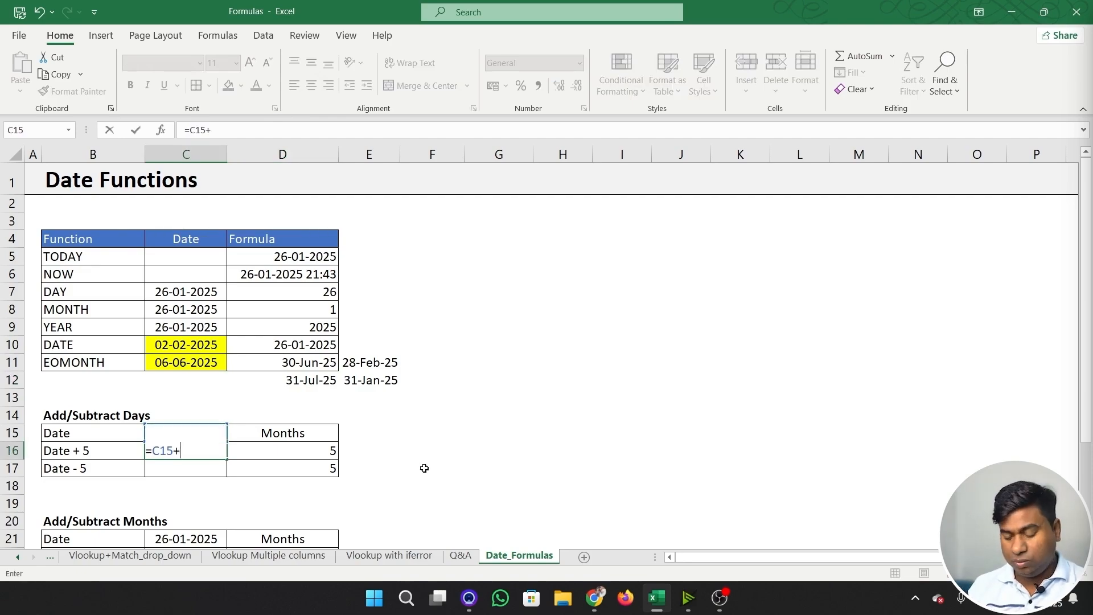
click(320, 457)
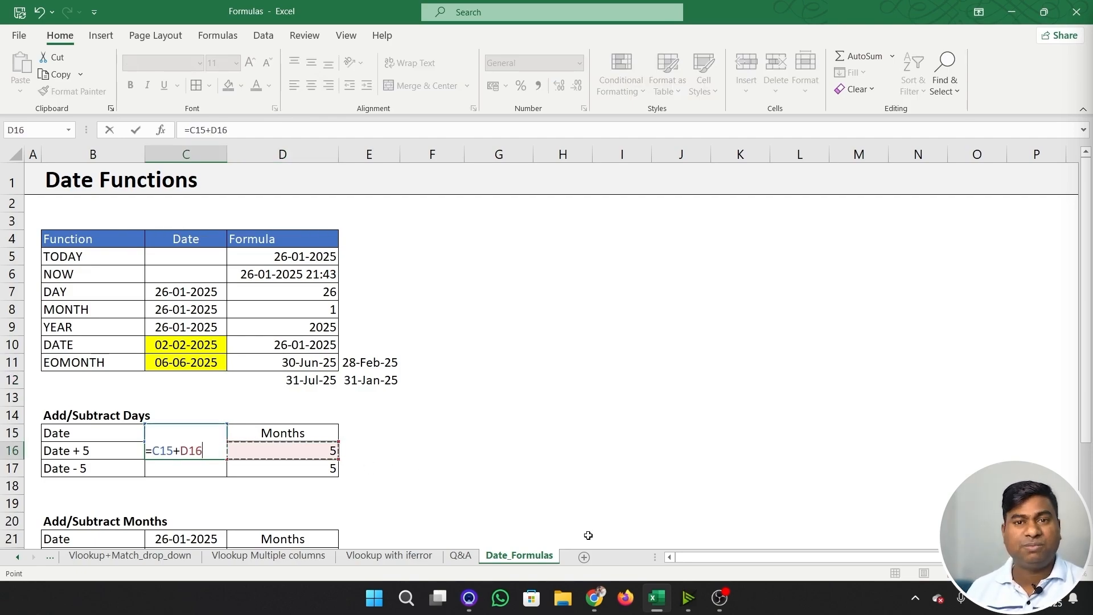
key(ctrl+Return)
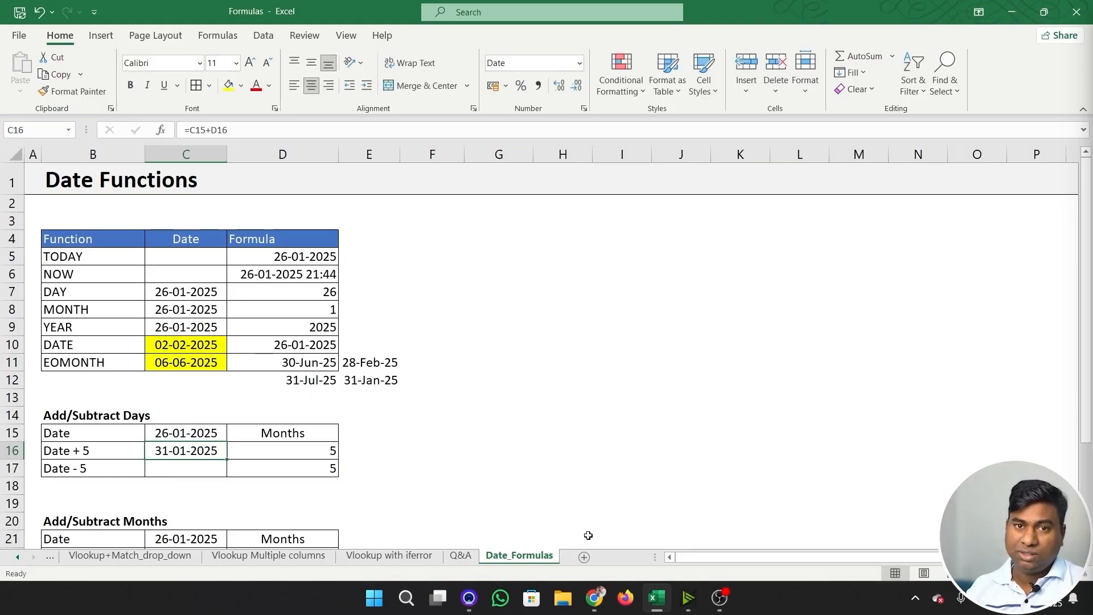
- Enter =C15-D17 in C17, the Date - 5 row, to subtract the days from the date
key(Down)
text(=)
key(Up)
key(Up)
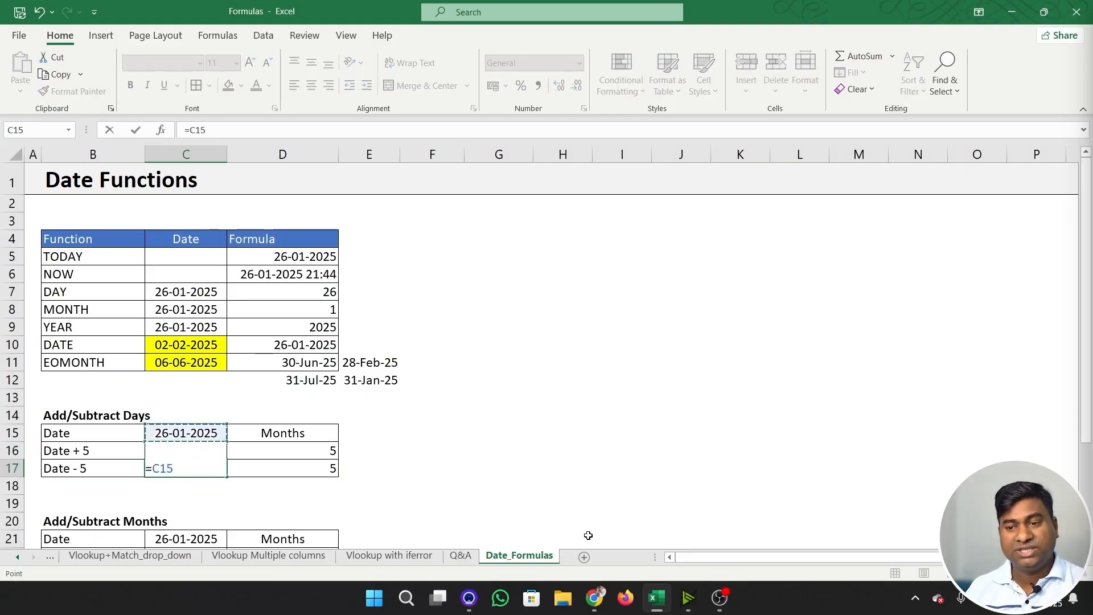
text(-)
key(Right)
key(Return)
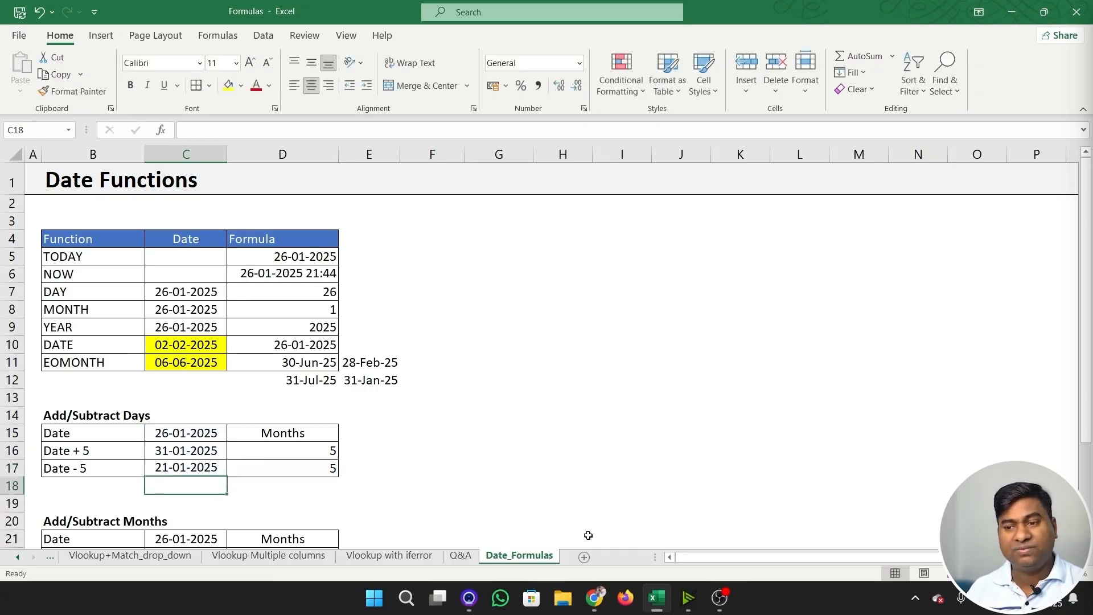
key(Up)
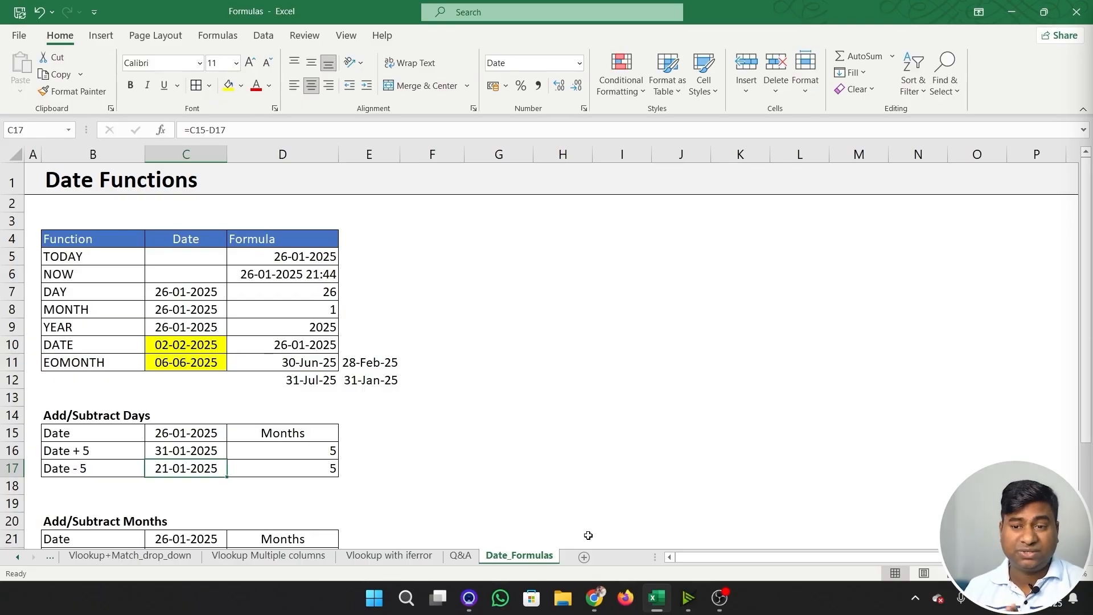
- Enter =C16-C15 in E17 to calculate the number of days between the two dates
click(398, 461)
text(=)
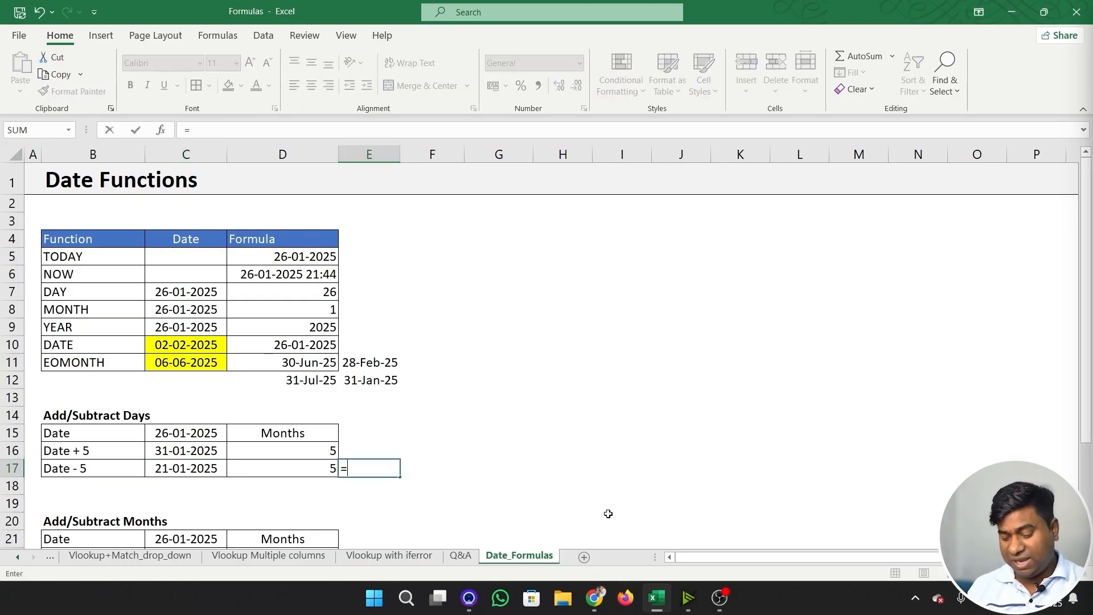
key(Left)
key(Left)
key(Up)
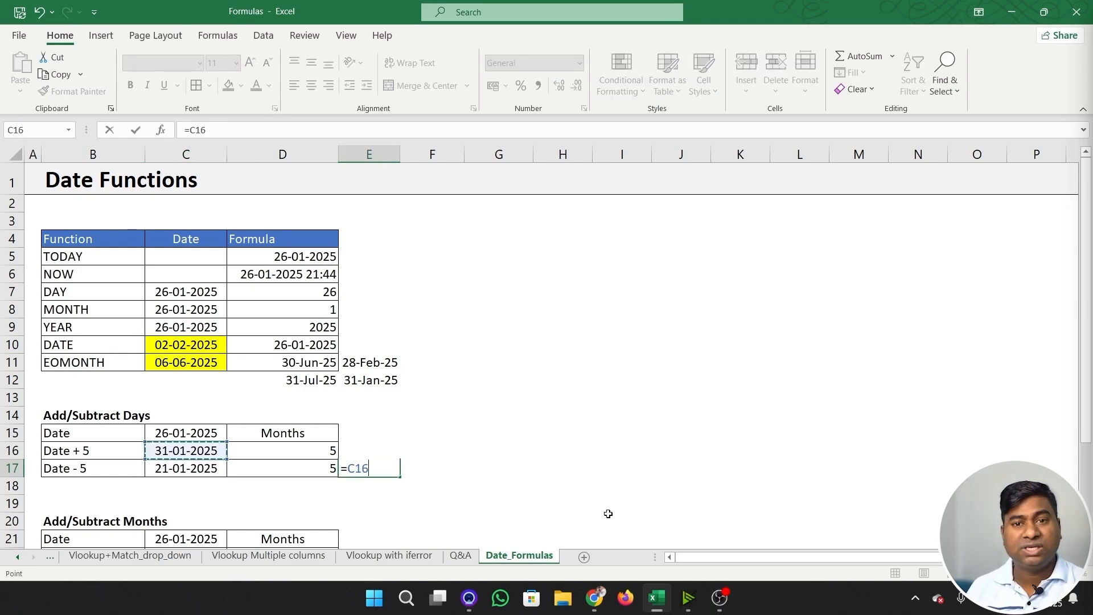
text(-)
key(Left)
key(Left)
key(Up)
key(Up)
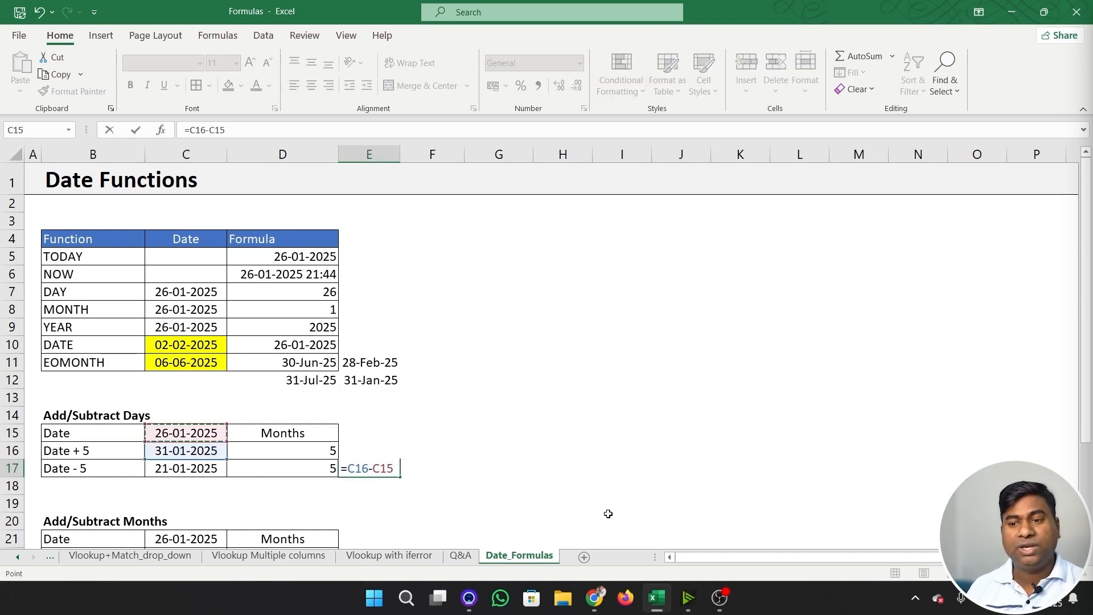
key(Return)
key(Up)
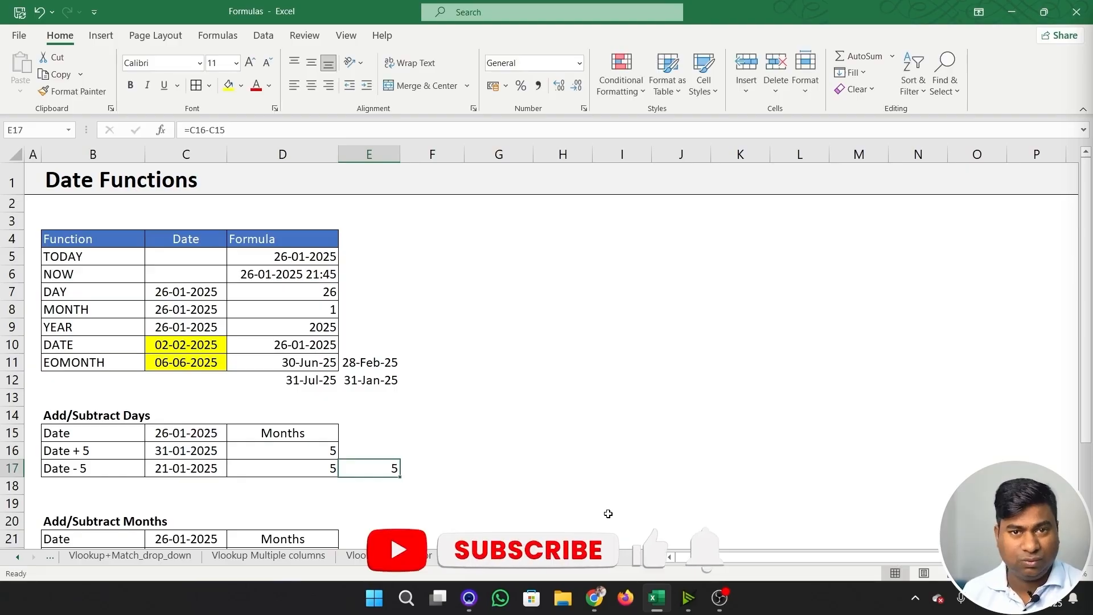
scroll(434, 409, down, 3)
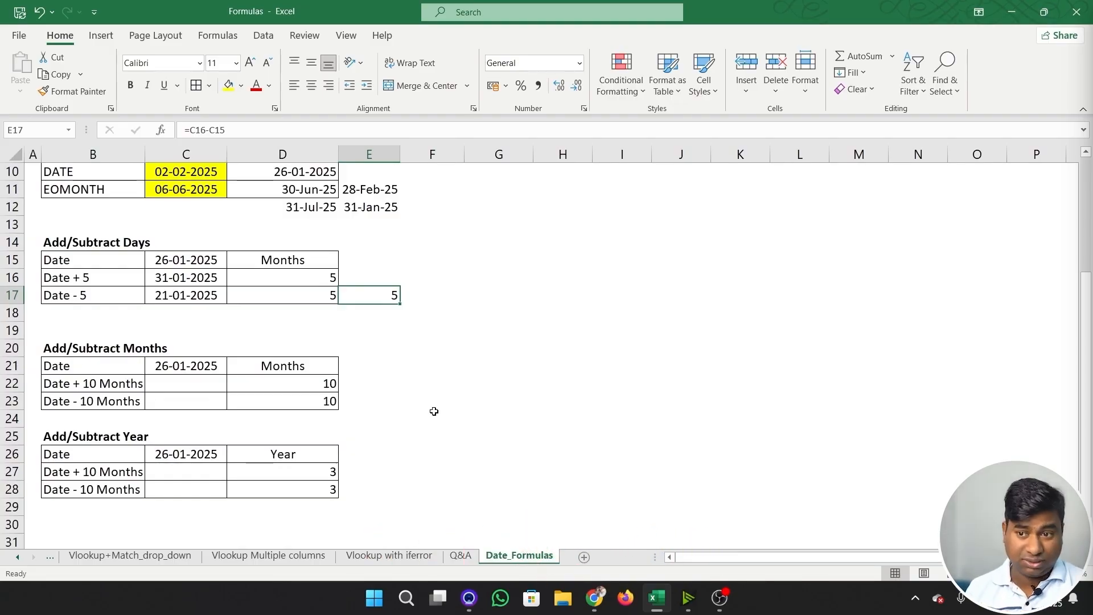
- Enter =EDATE(C21,D22) in C22 to add 10 months to the date, and format it as a day-month-year date
click(191, 382)
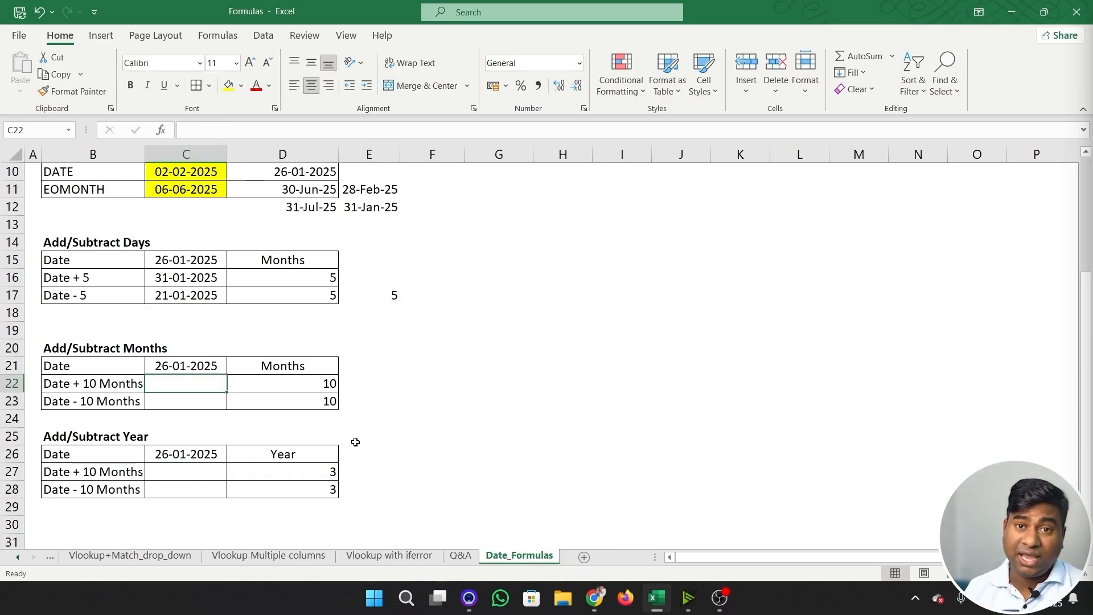
text(=)
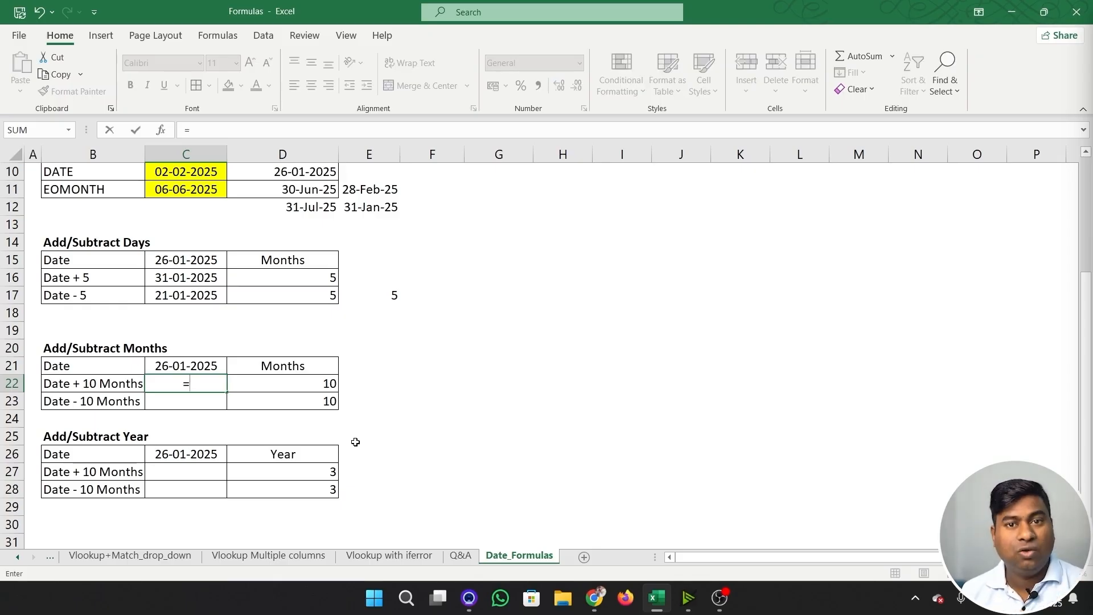
text(edat)
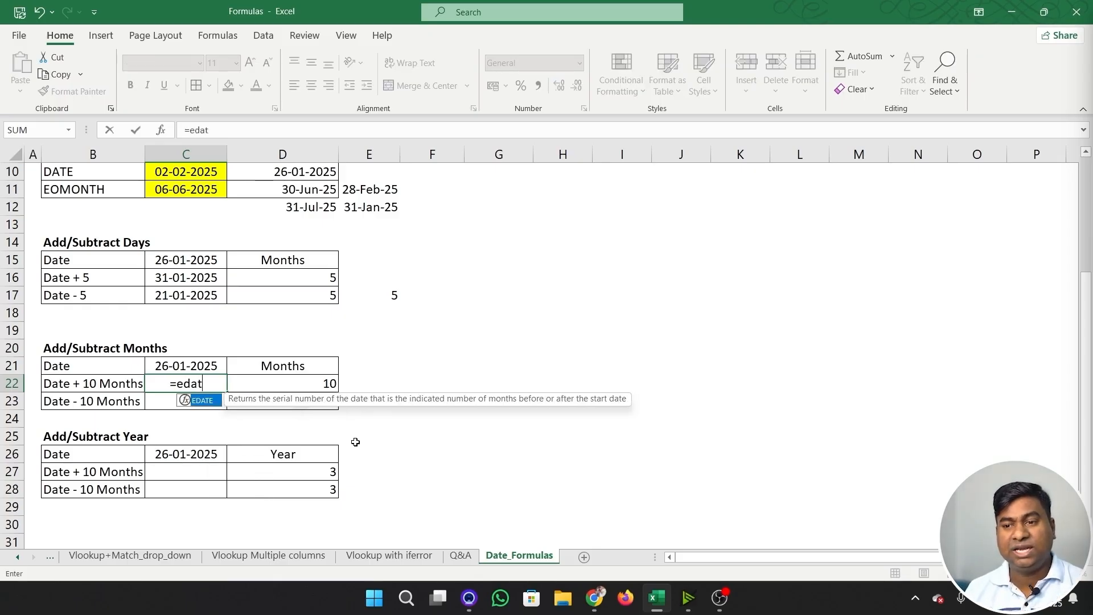
key(Tab)
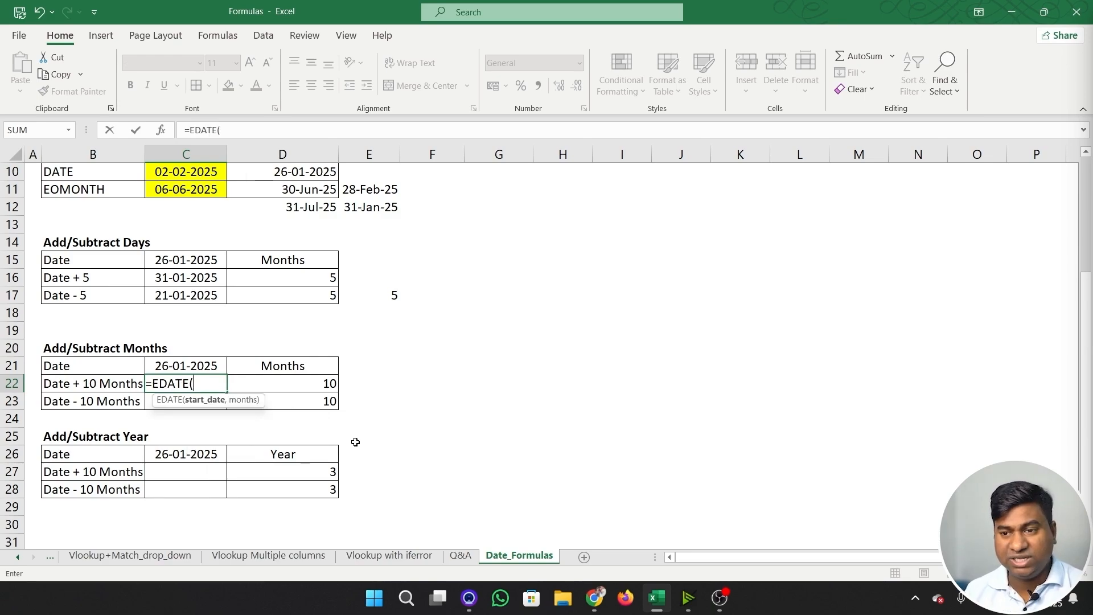
key(Up)
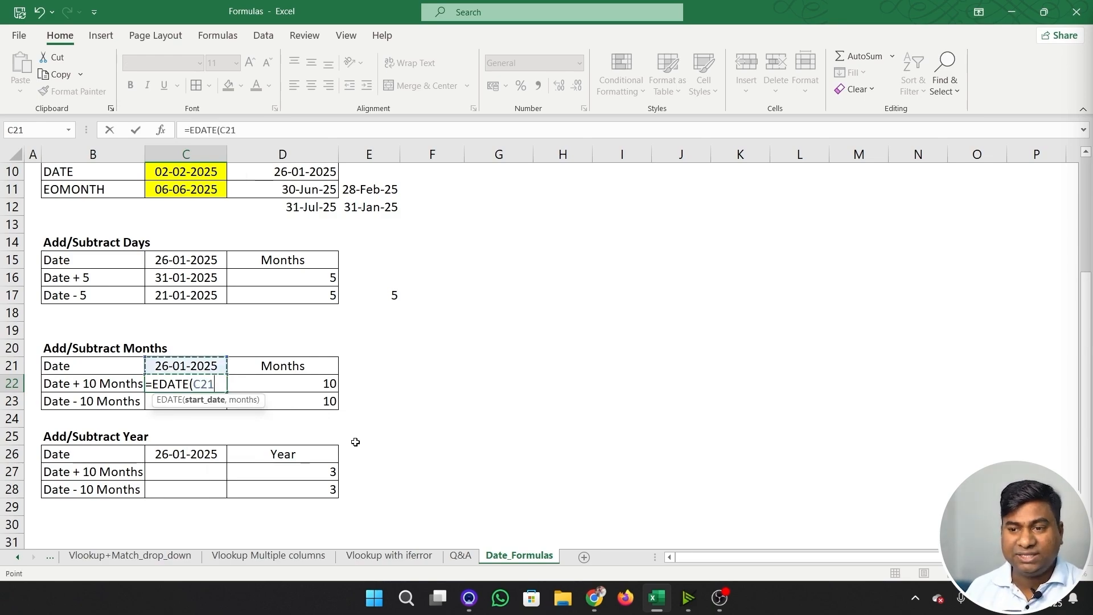
text(,)
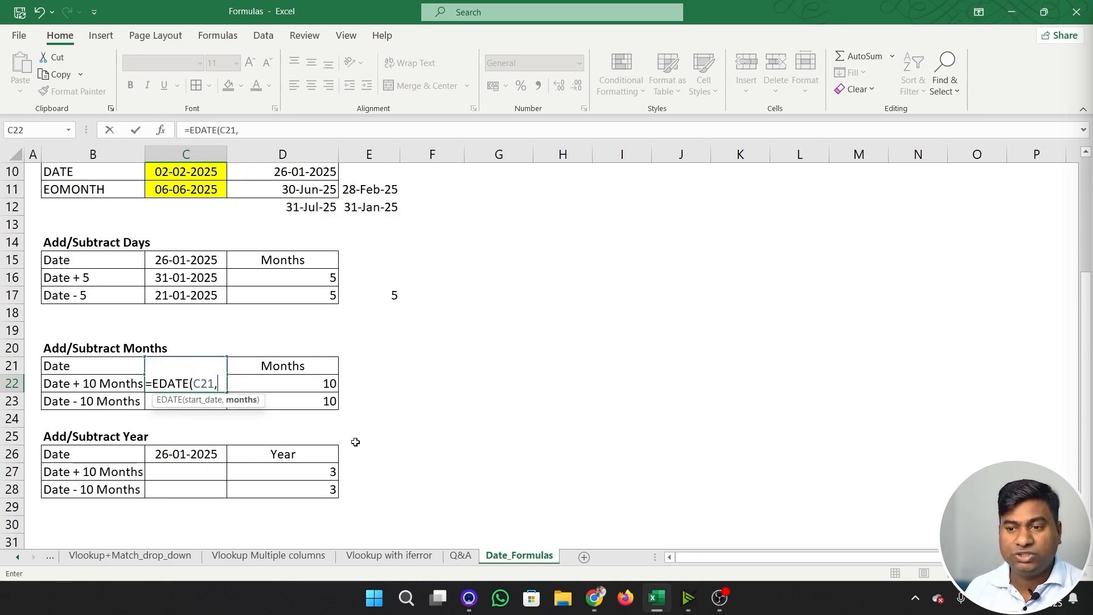
key(Right)
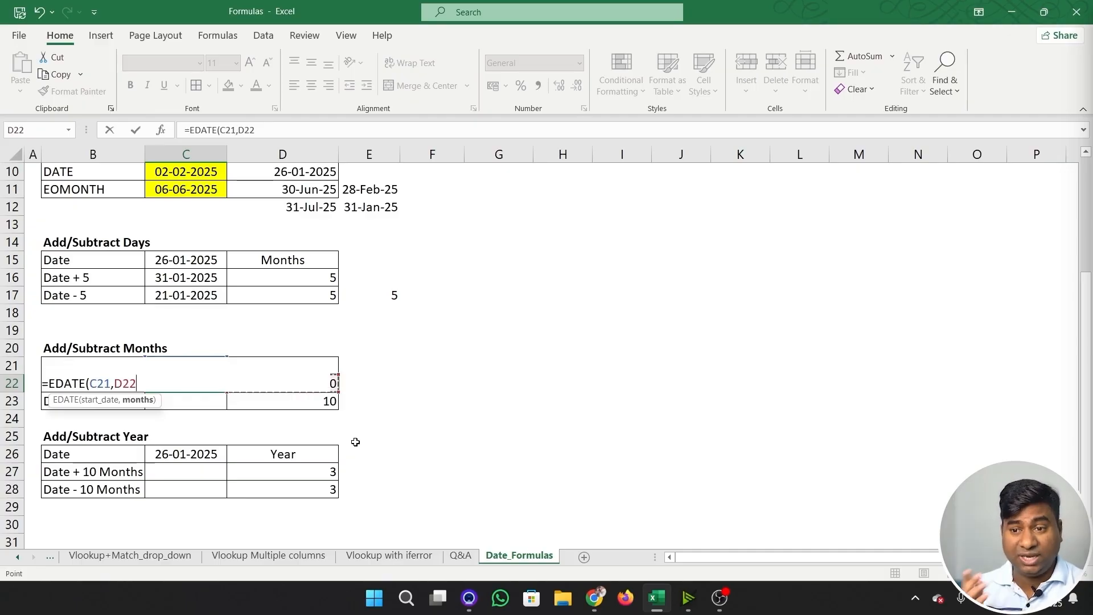
text())
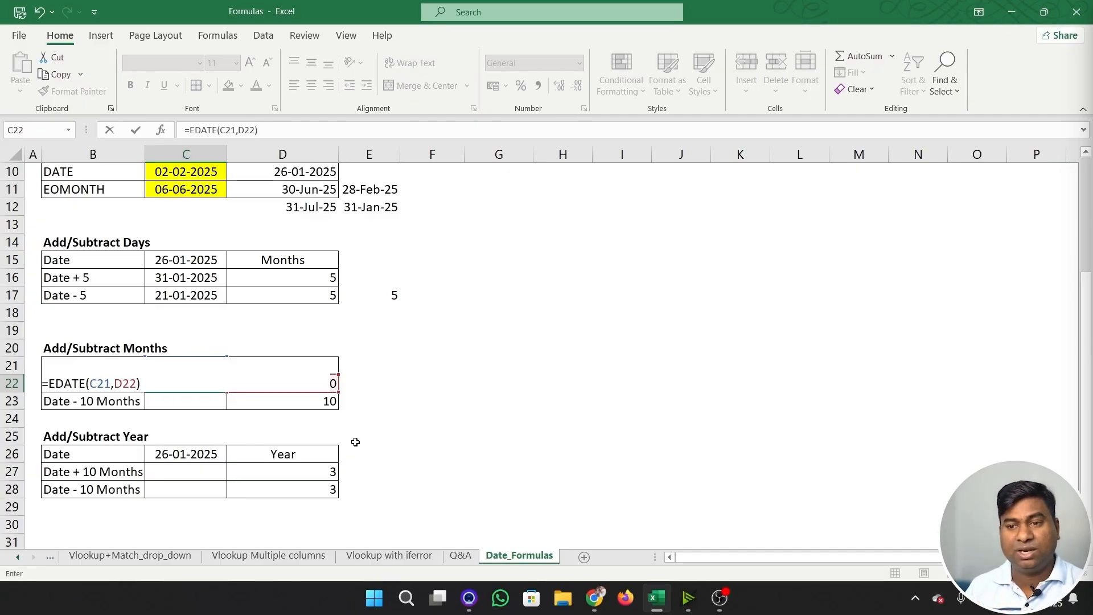
key(ctrl+Return)
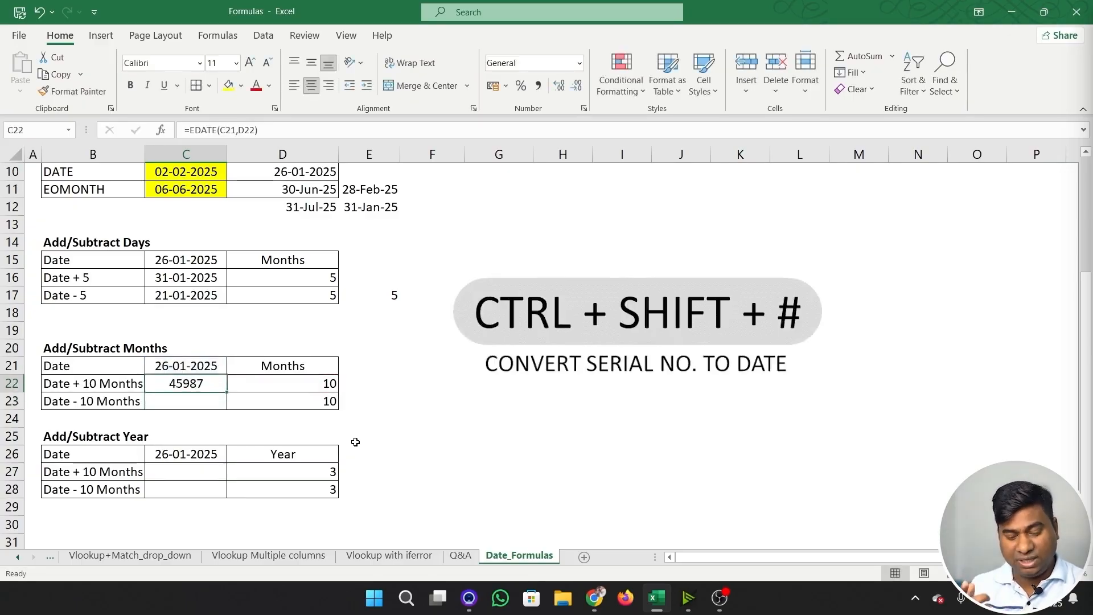
key(ctrl+shift+numbersign)
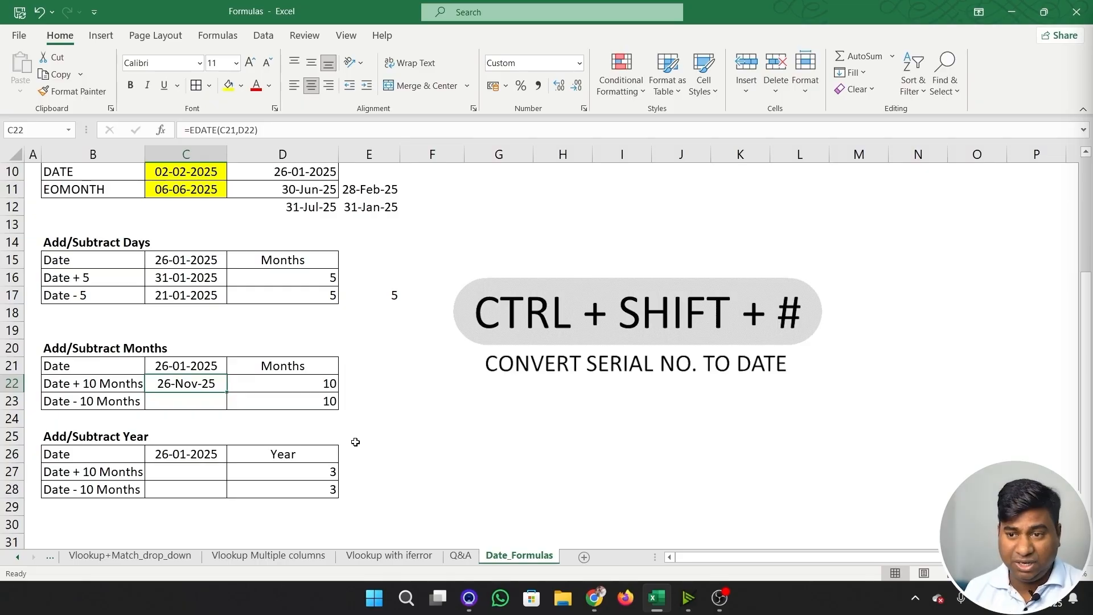
- Enter =EDATE(C21,-10) in C23 to subtract 10 months from the date, and format it as a day-month-year date
key(Down)
text(=eda)
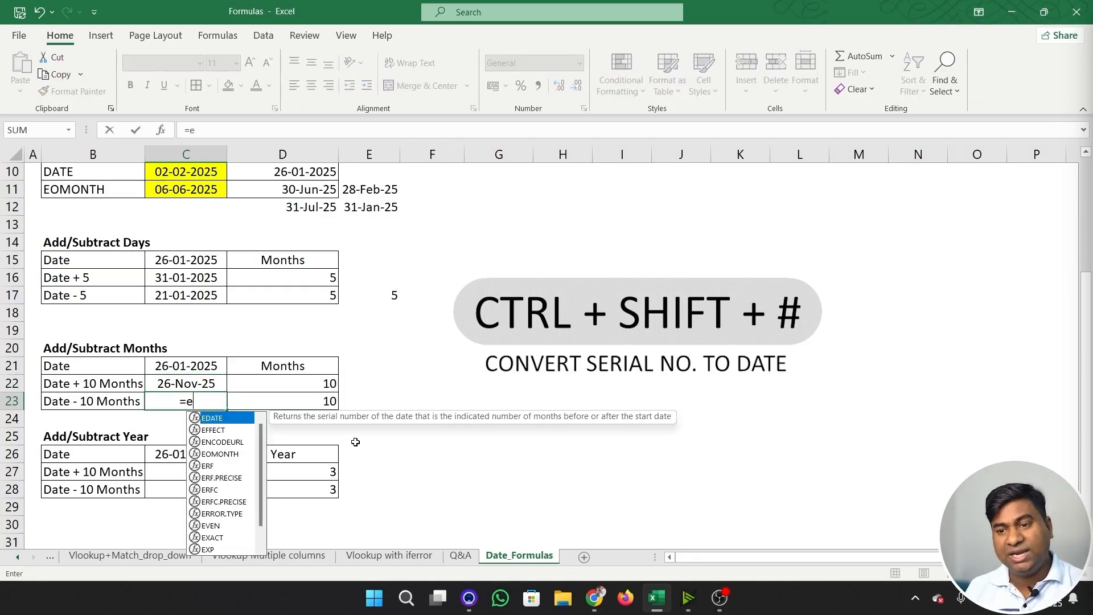
key(Tab)
key(Up)
key(Up)
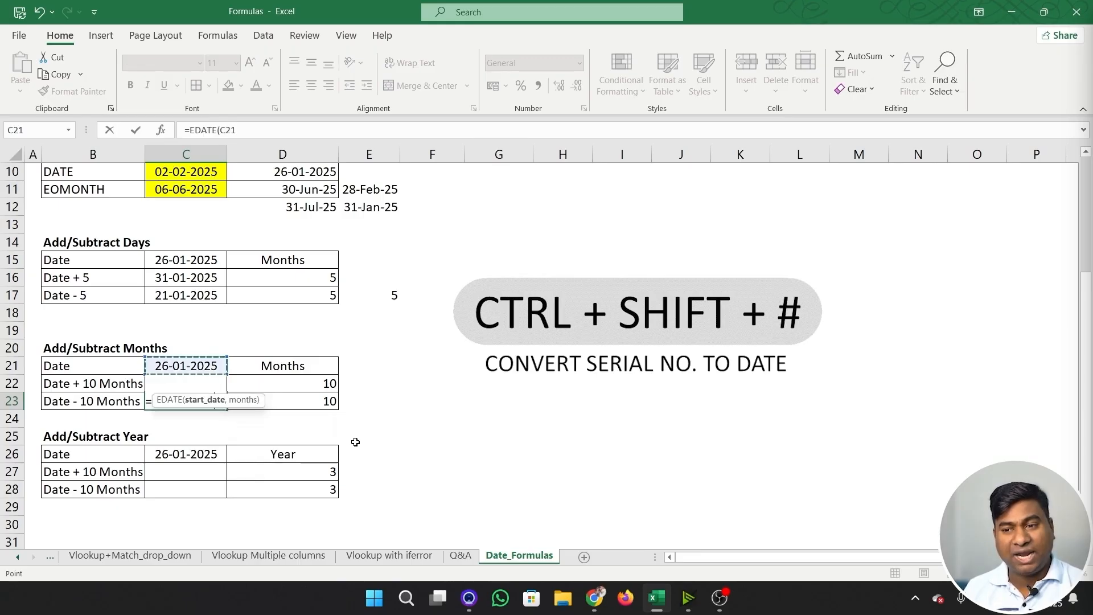
text(,)
key(Right)
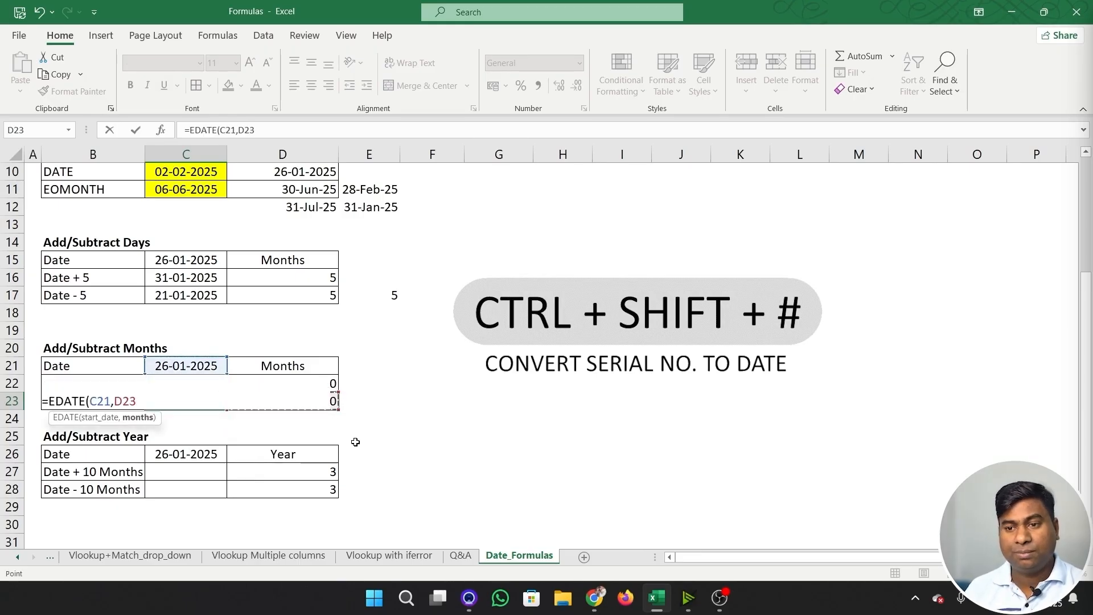
key(BackSpace)
key(BackSpace)
key(BackSpace)
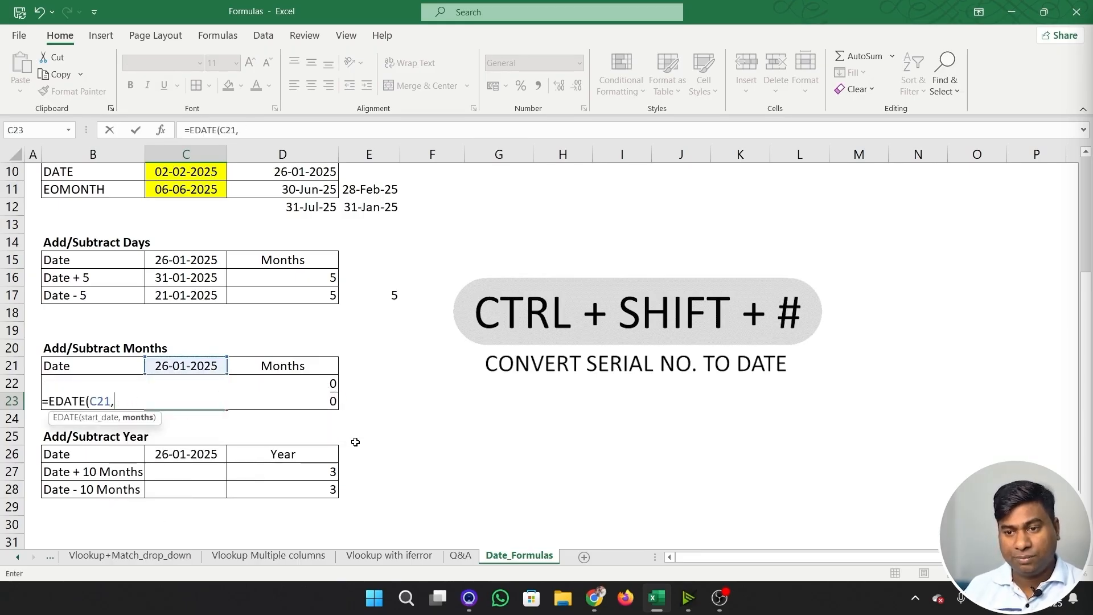
text(-10)
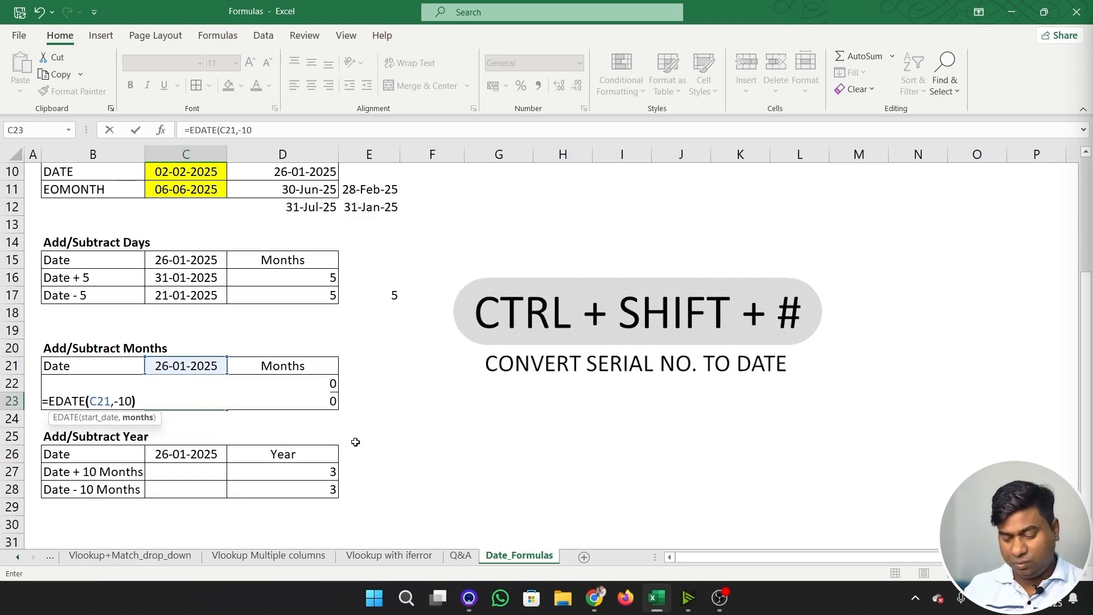
text())
key(Return)
key(Up)
key(ctrl+shift+3)
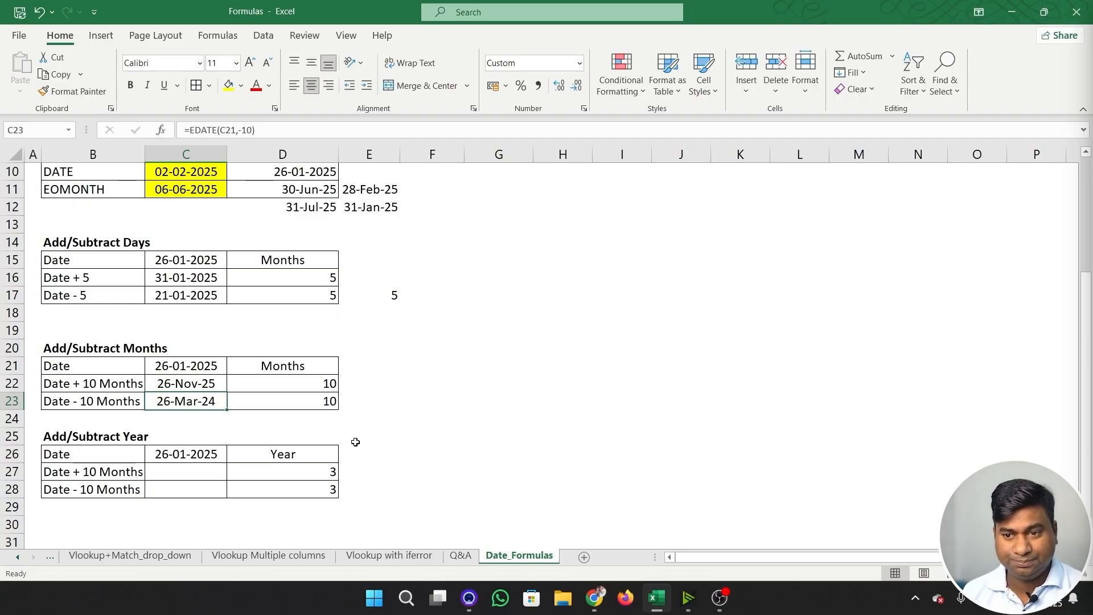
- Enter =EDATE(C26,12*D27) in C27 to add three years to the date, and format it as a day-month-year date
key(Down)
key(Down)
key(Down)
key(Down)
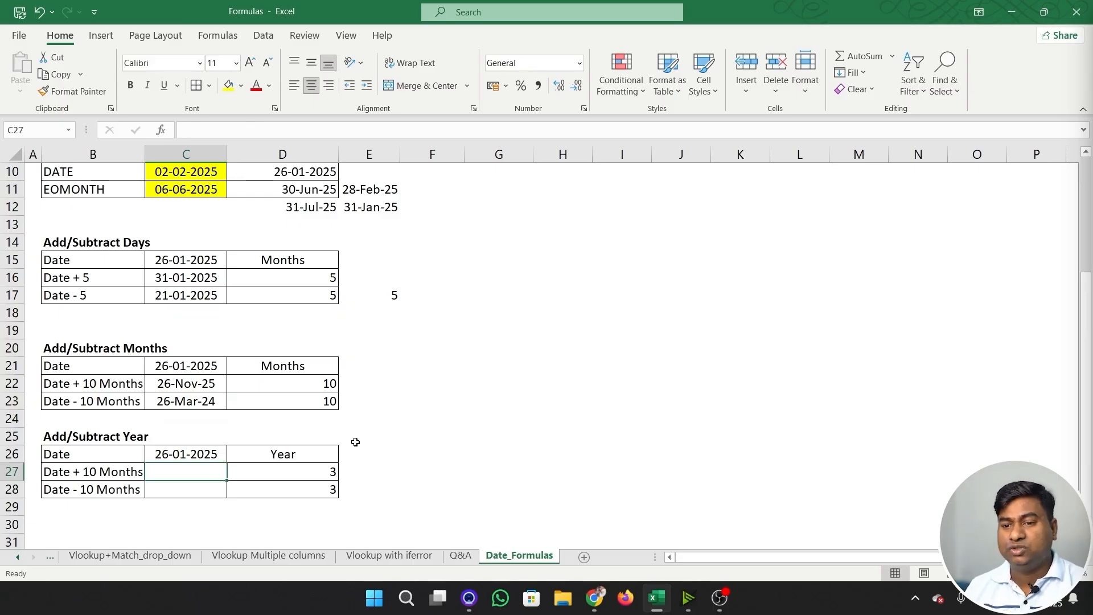
text(=edat)
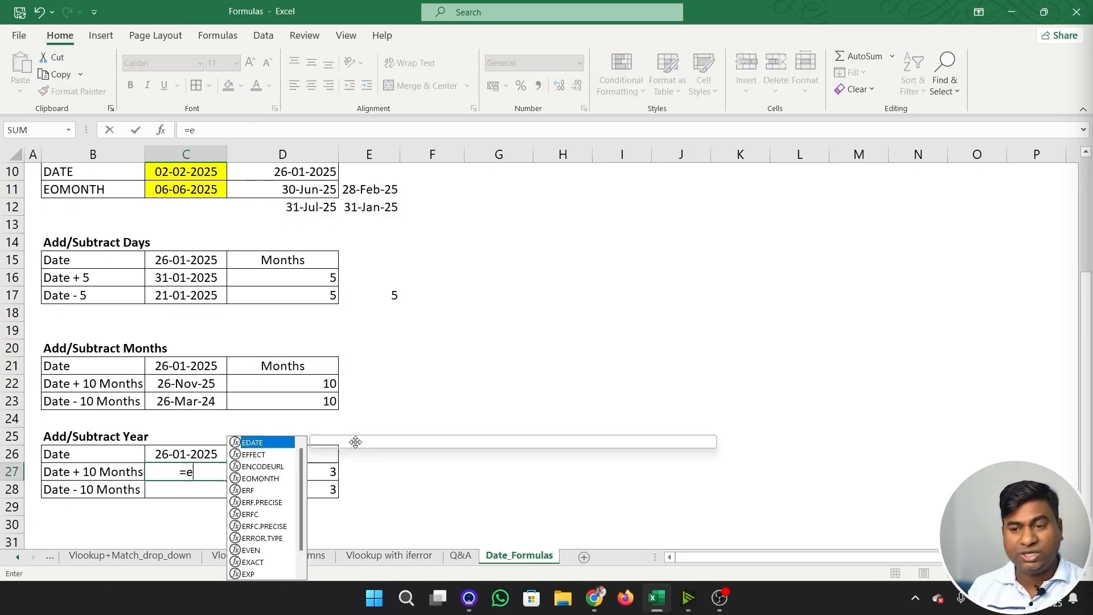
key(Tab)
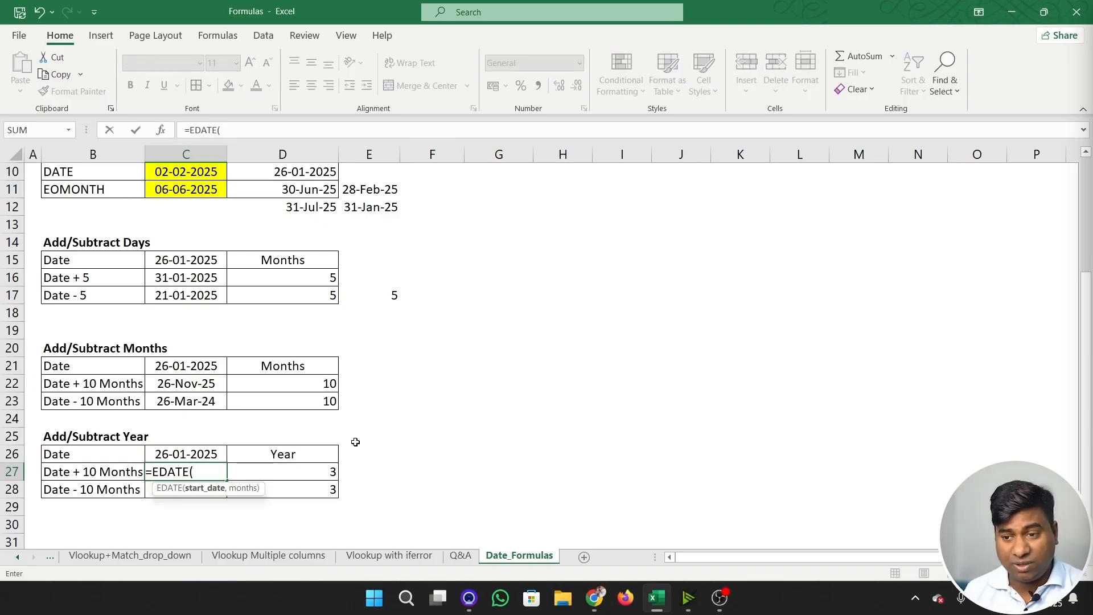
key(Up)
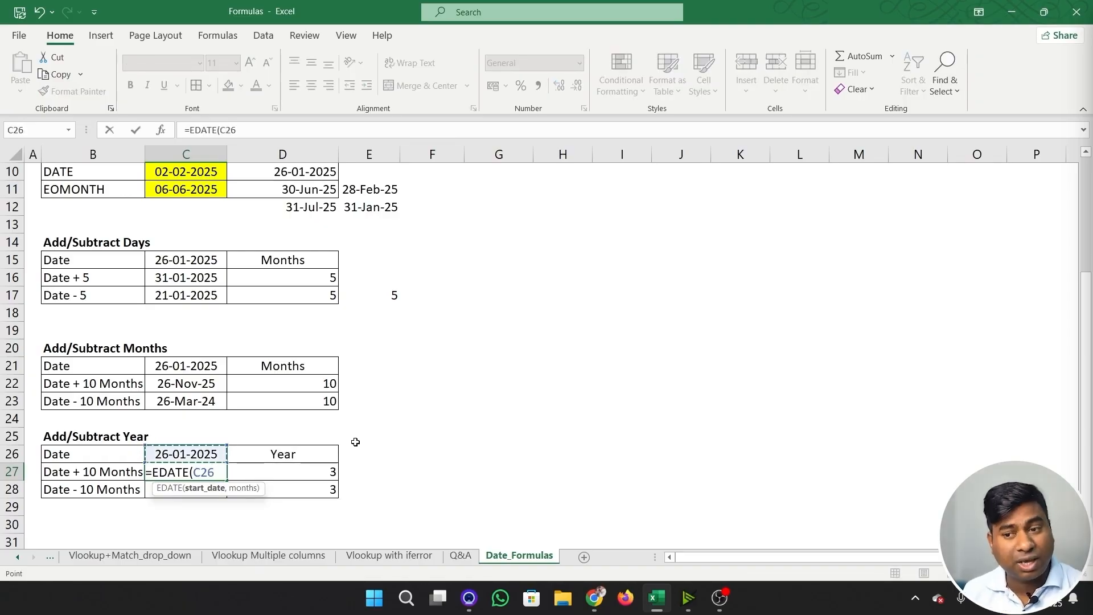
text(,)
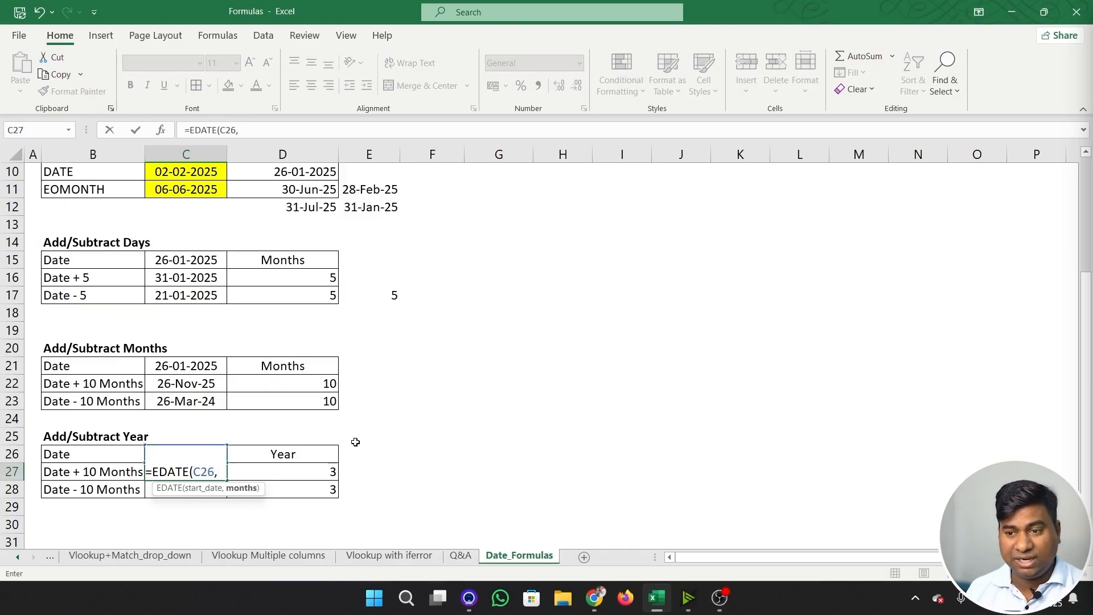
text(12*)
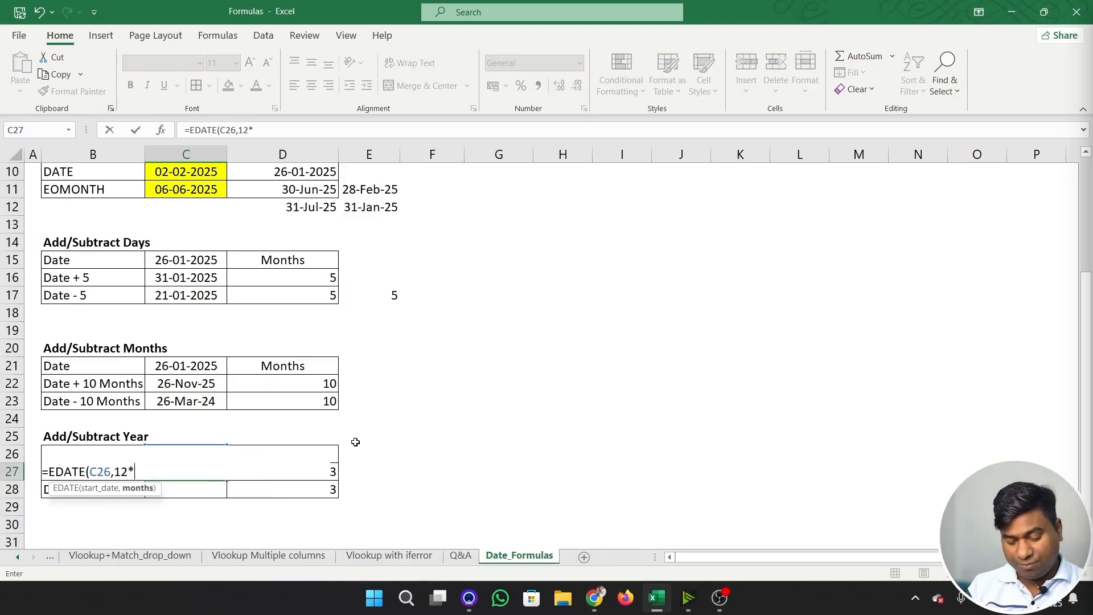
text(D27))
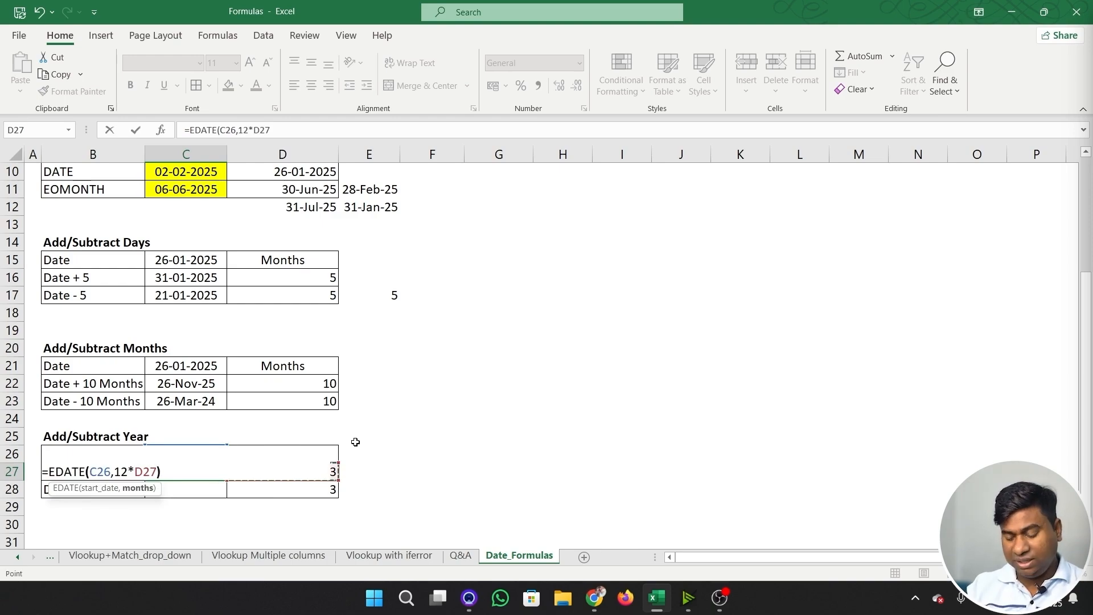
key(Return)
key(Up)
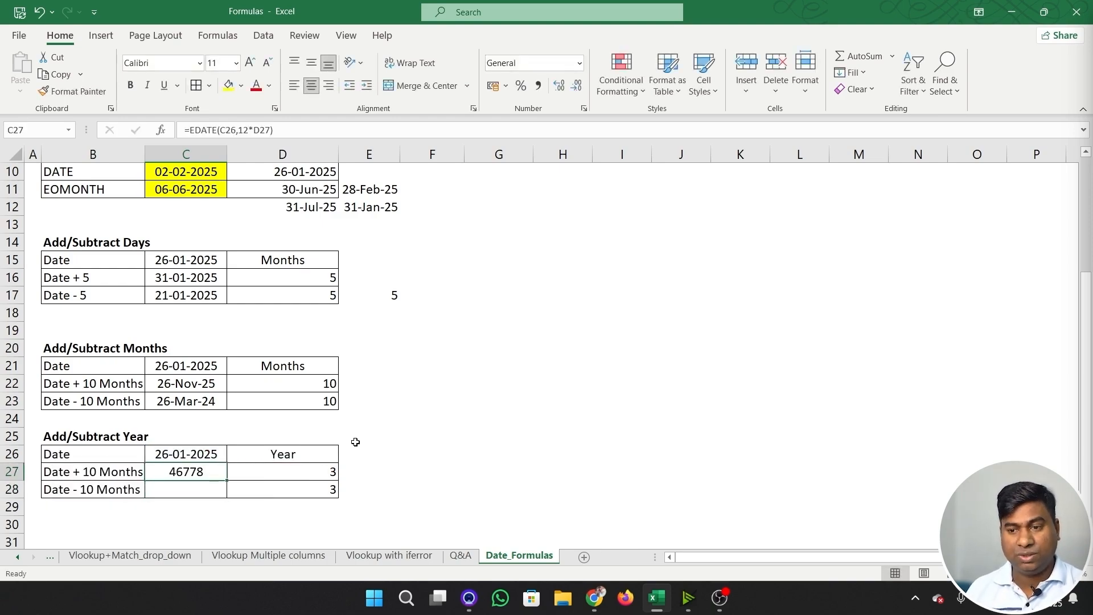
key(ctrl+shift+3)
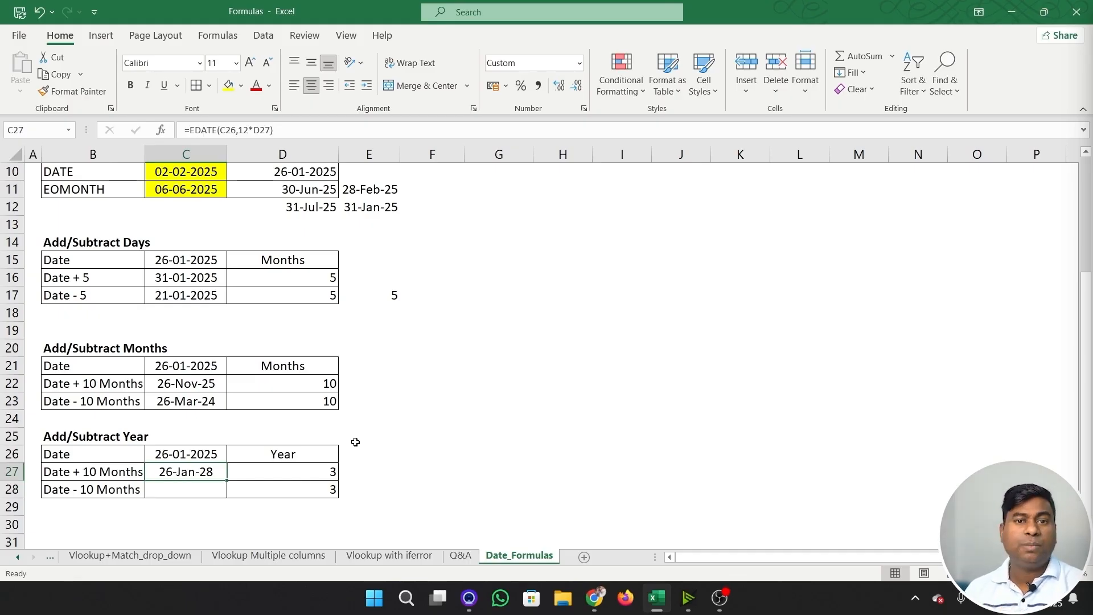
- Enter =EDATE(C26,-12*D28) in C28 to subtract three years from the date, and format it as a day-month-year date
key(Down)
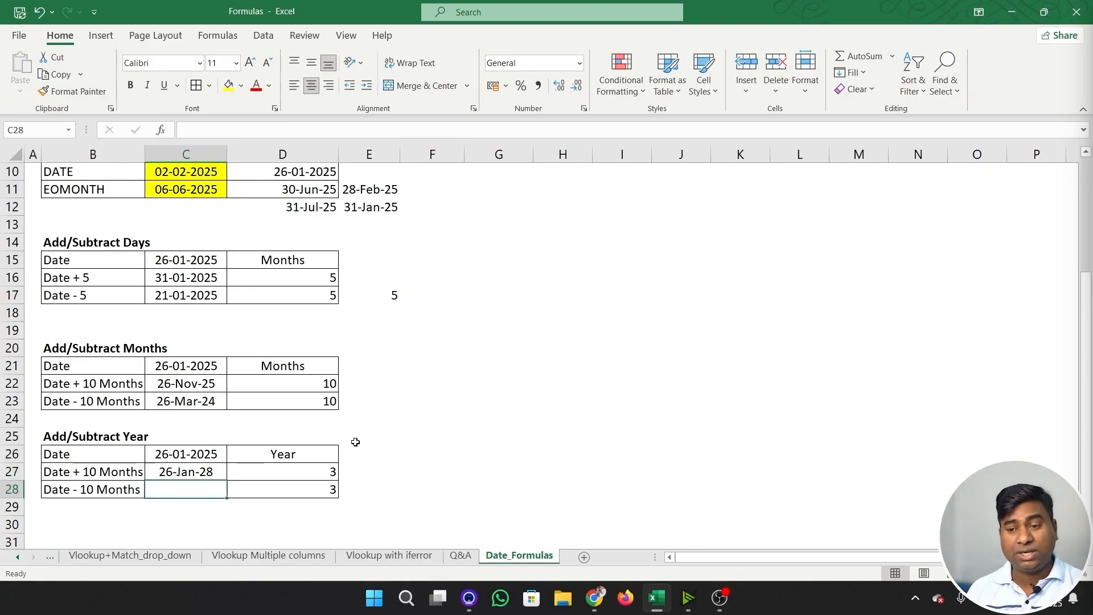
text(=)
key(Up)
key(Up)
key(BackSpace)
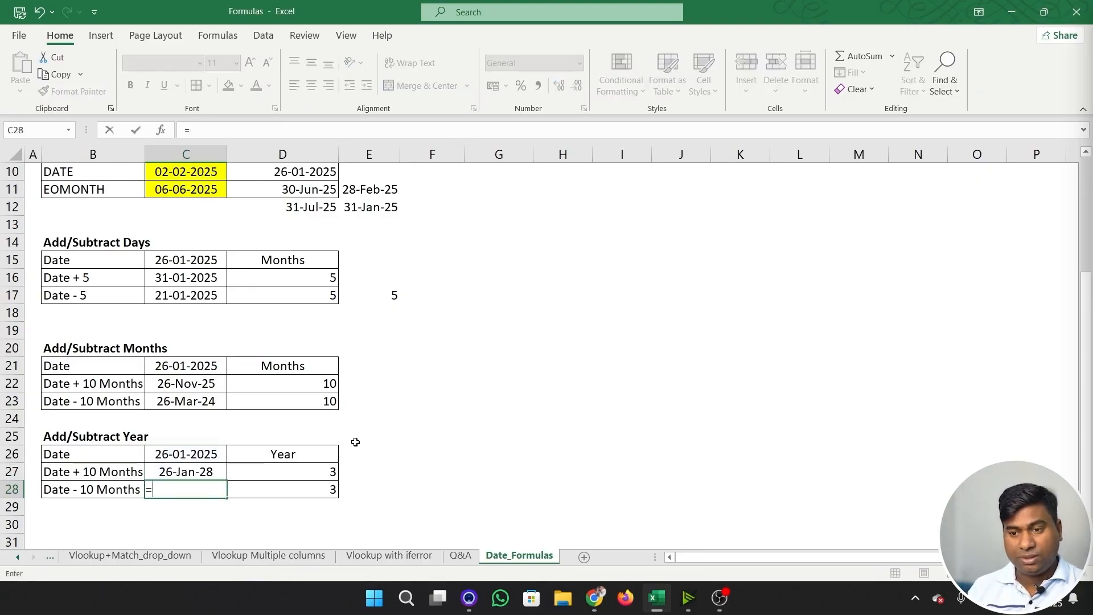
text(ed)
key(Tab)
key(Up)
key(Up)
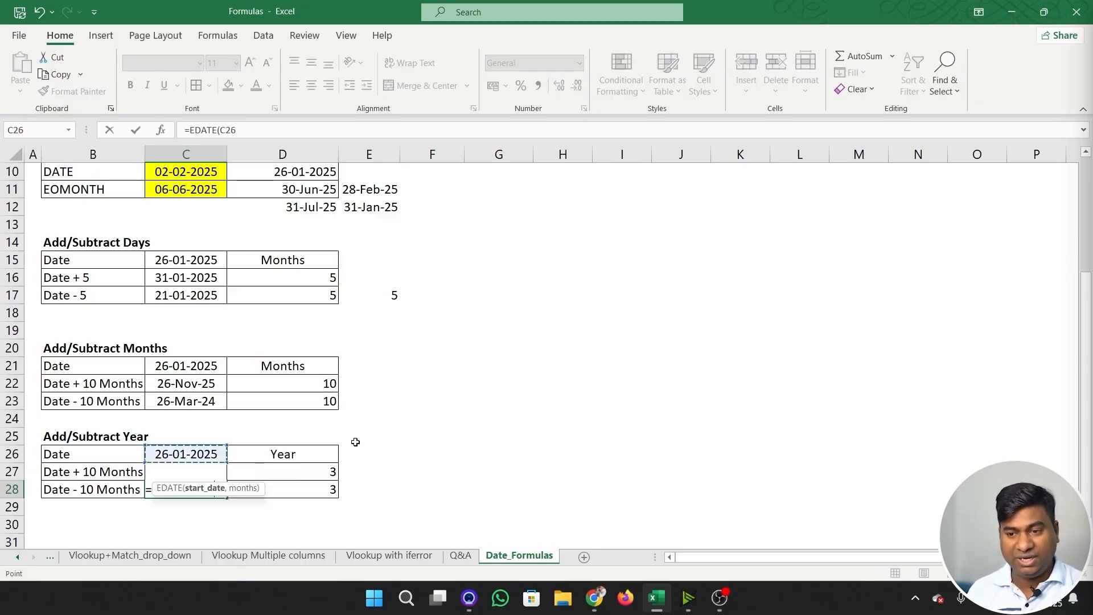
text(,-12)
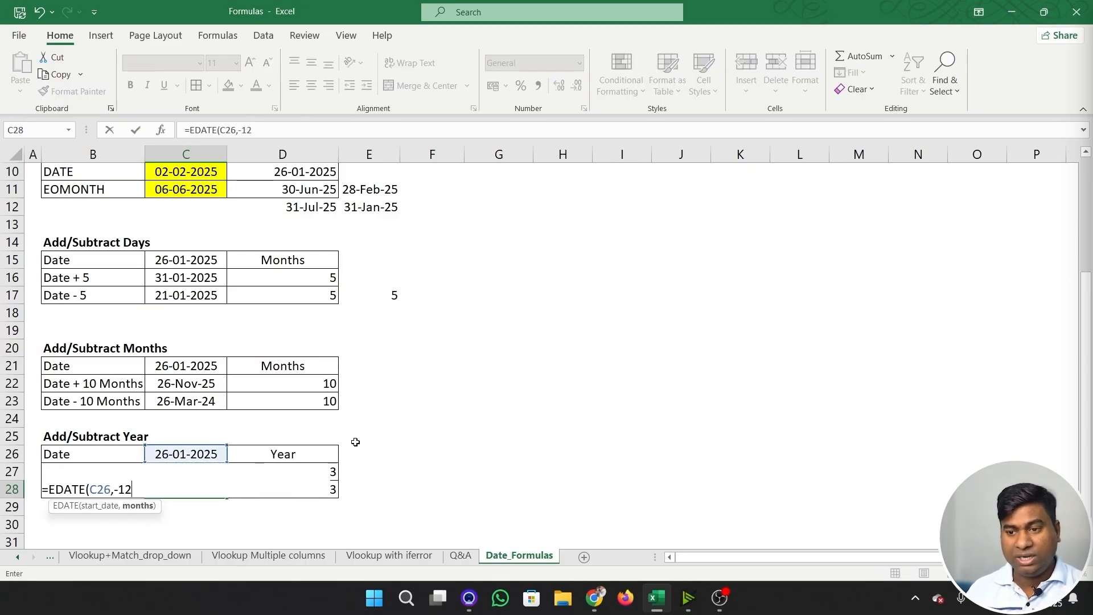
text(*)
key(Right)
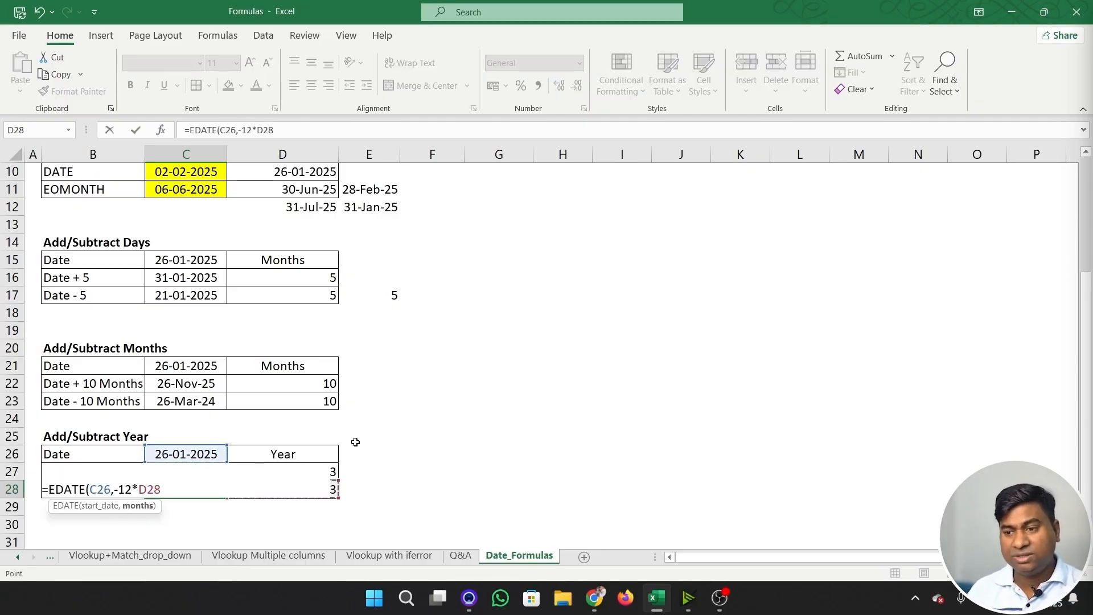
text())
key(Return)
key(Up)
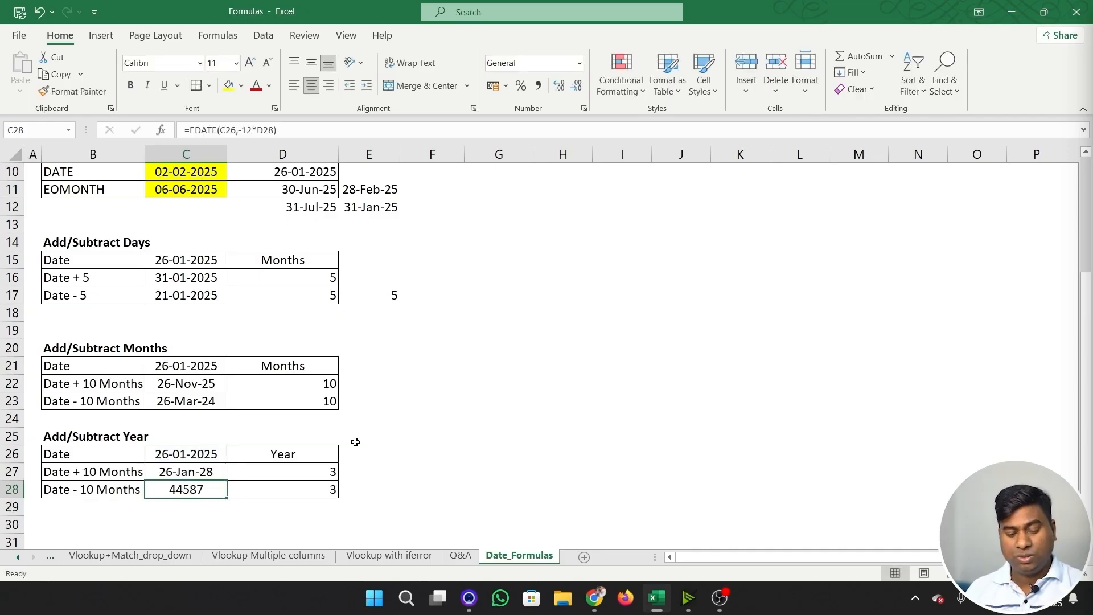
key(ctrl+shift+numbersign)
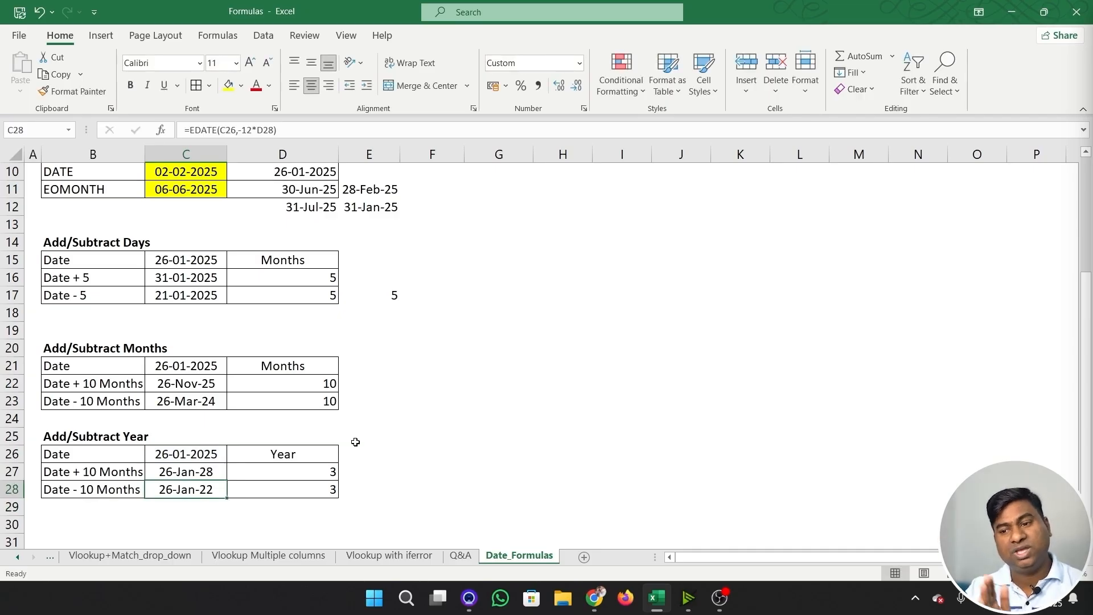